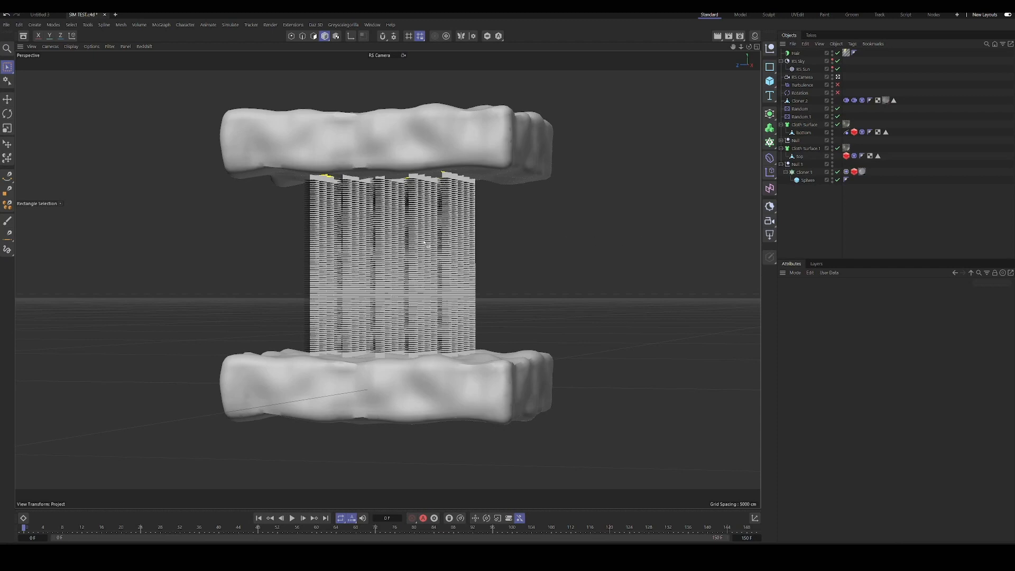
Step: Play through the finished simulation in the SIM TEST project up to frame 140 and return to frame 0
{"action": "left_click", "coordinate": [62, 14]}
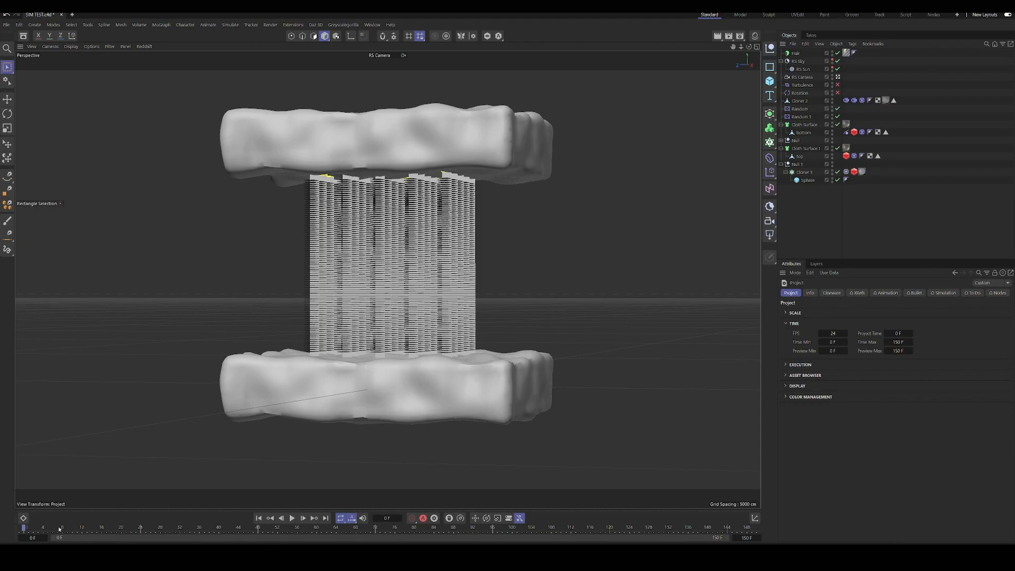
{"action": "left_click_drag", "start_coordinate": [60, 528], "coordinate": [204, 516]}
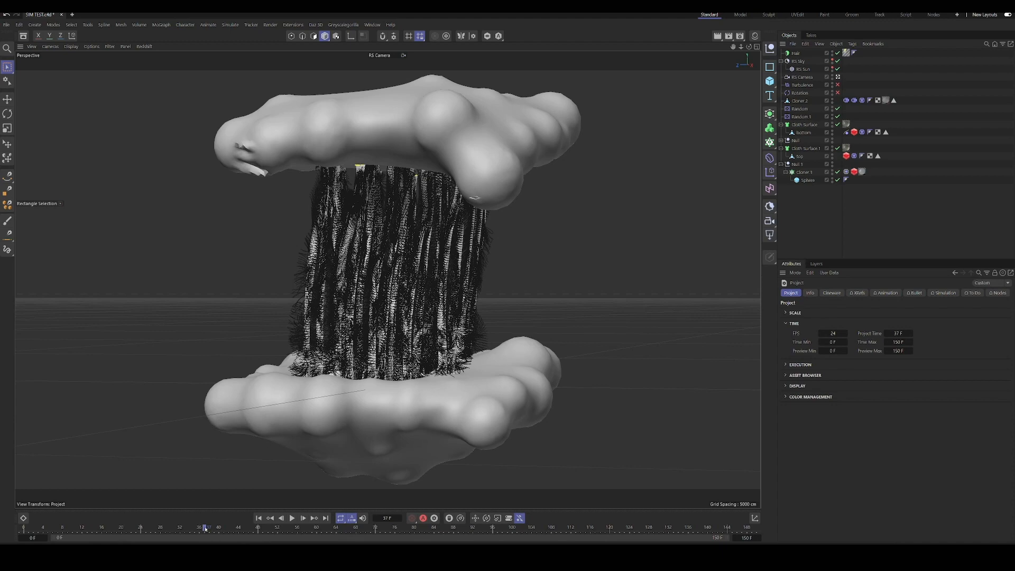
{"action": "left_click_drag", "start_coordinate": [205, 529], "coordinate": [375, 528]}
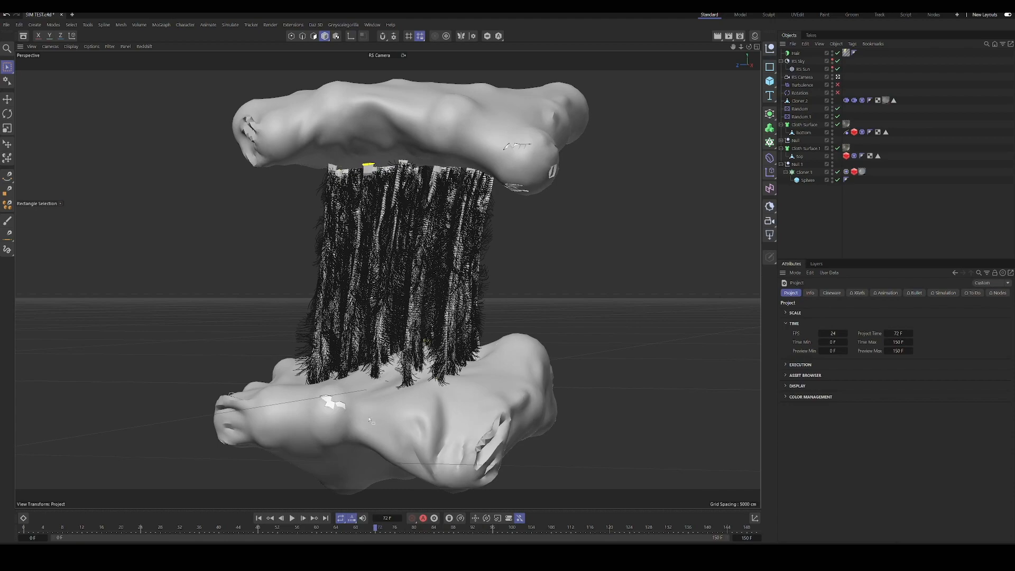
{"action": "left_click_drag", "start_coordinate": [372, 529], "coordinate": [522, 519]}
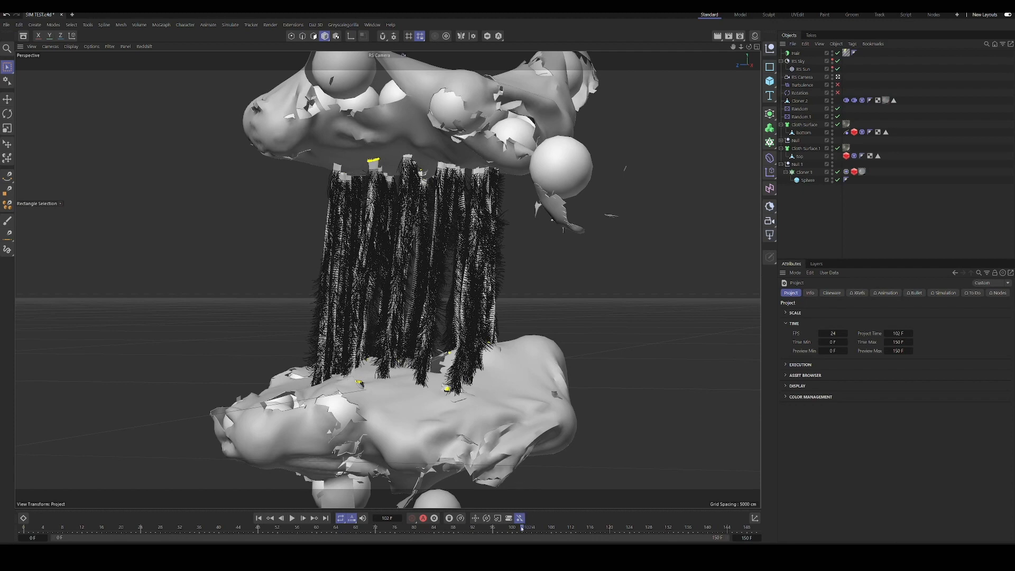
{"action": "mouse_move", "coordinate": [519, 529]}
{"action": "left_mouse_down"}
{"action": "mouse_move", "coordinate": [222, 538]}
{"action": "mouse_move", "coordinate": [255, 528]}
{"action": "mouse_move", "coordinate": [501, 527]}
{"action": "left_mouse_up"}
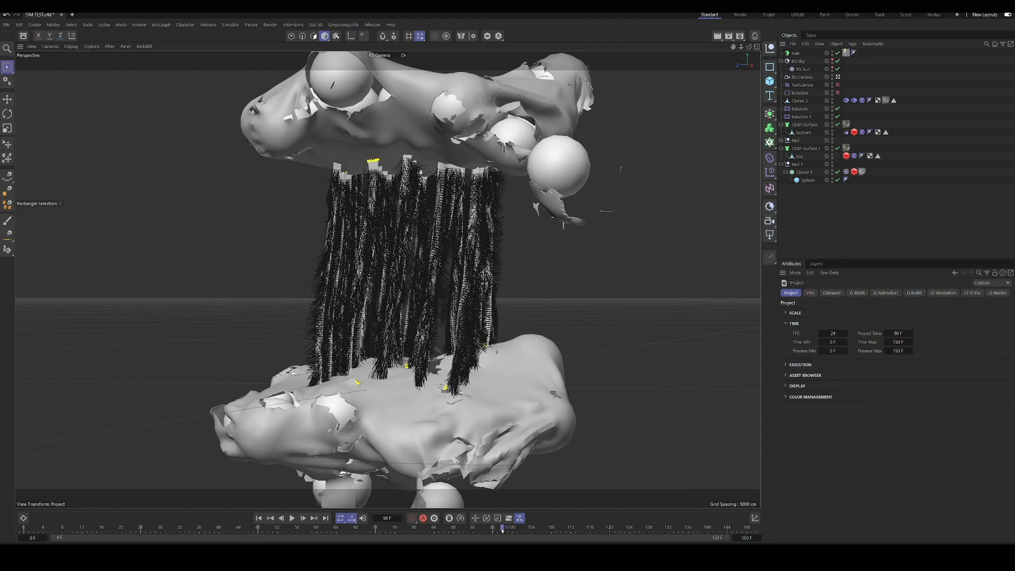
{"action": "left_click_drag", "start_coordinate": [502, 530], "coordinate": [708, 515]}
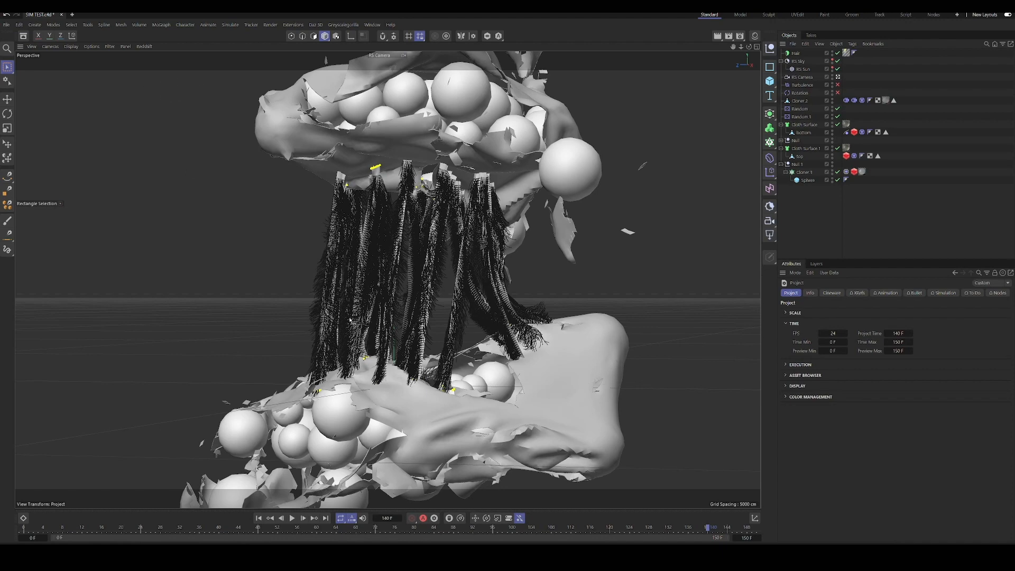
{"action": "left_click_drag", "start_coordinate": [469, 530], "coordinate": [22, 529]}
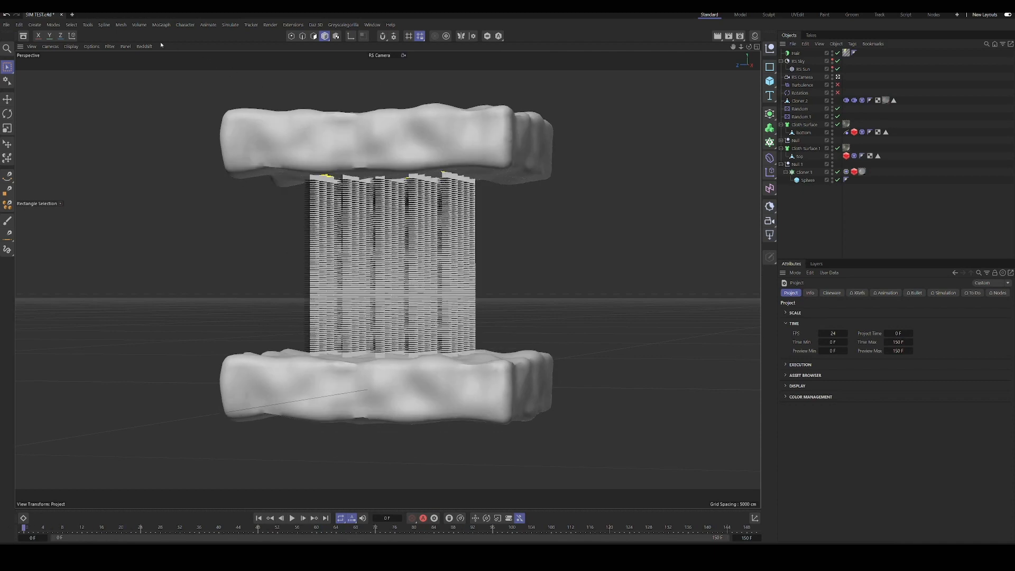
Step: Switch to the Untitled 4 project and delete its target origin, cameras, lights and archive objects
{"action": "left_click", "coordinate": [72, 15]}
{"action": "left_click", "coordinate": [805, 54]}
{"action": "left_click", "coordinate": [795, 77], "text": "shift"}
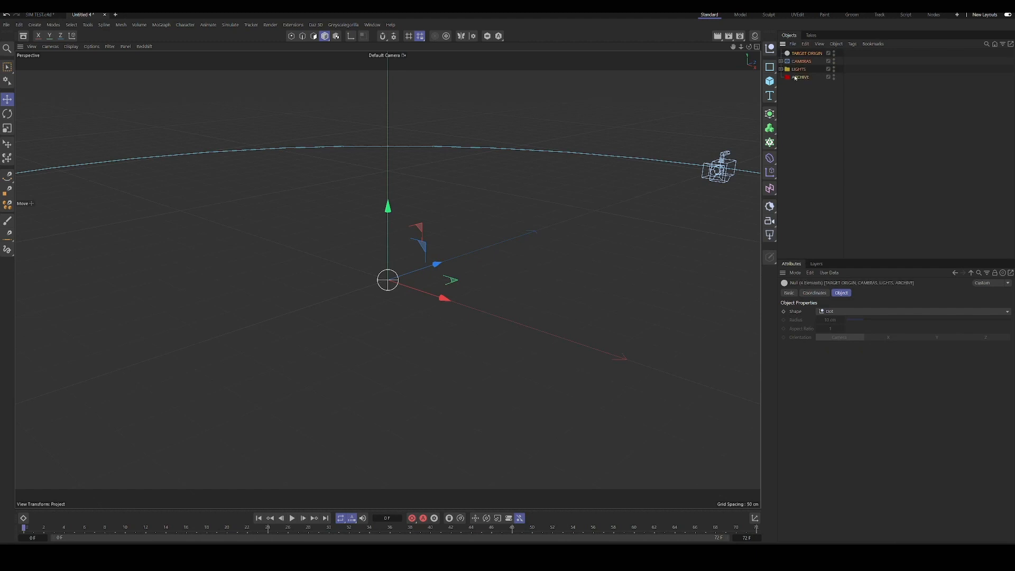
{"action": "key", "text": "Delete"}
Step: Create a Cloner object and add a Sphere primitive as its child
{"action": "left_click", "coordinate": [769, 81]}
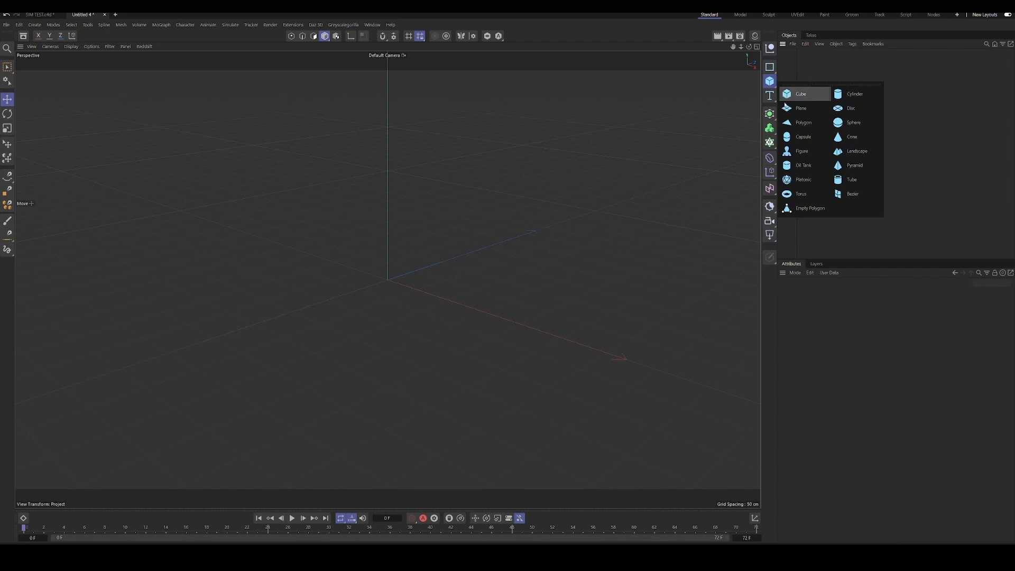
{"action": "left_click", "coordinate": [772, 117]}
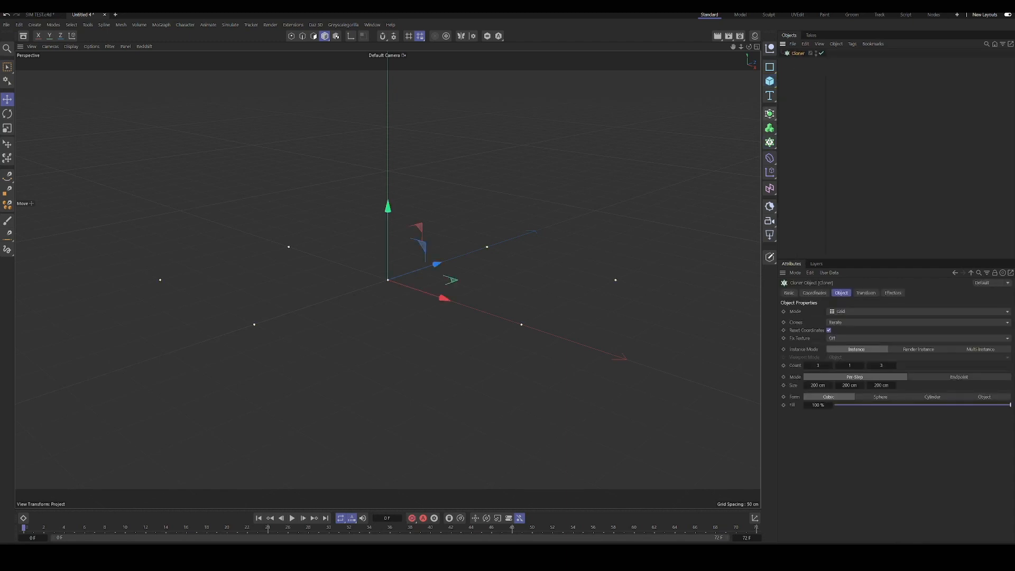
{"action": "left_click", "coordinate": [769, 80]}
{"action": "left_click", "coordinate": [855, 122], "text": "shift"}
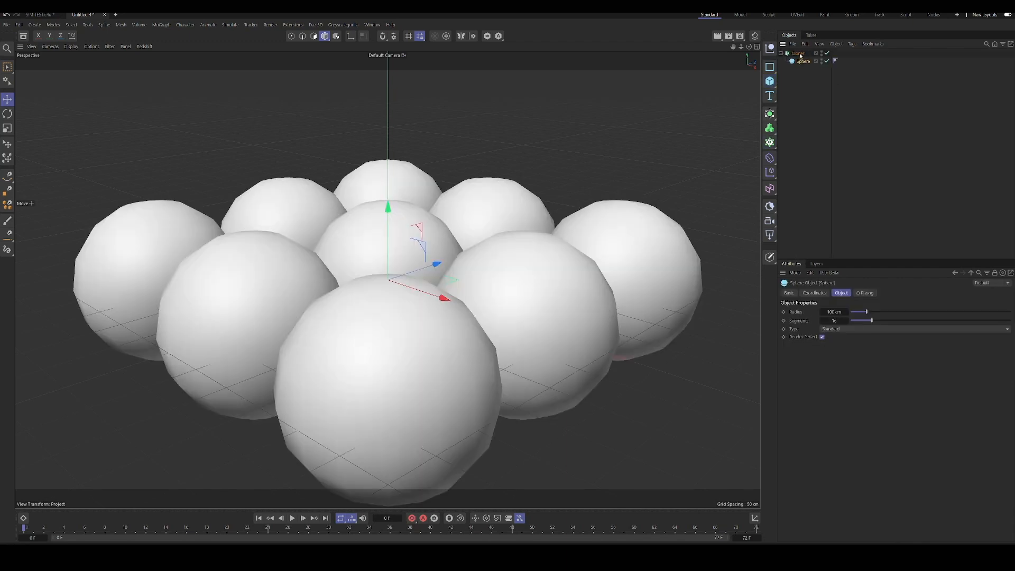
Step: Scale the cloned sphere down to a radius of about 15.33 cm
{"action": "left_click", "coordinate": [800, 54]}
{"action": "left_click", "coordinate": [802, 62]}
{"action": "key", "text": "t"}
{"action": "mouse_move", "coordinate": [593, 144]}
{"action": "left_mouse_down"}
{"action": "mouse_move", "coordinate": [440, 237]}
{"action": "mouse_move", "coordinate": [373, 262]}
{"action": "mouse_move", "coordinate": [380, 258]}
{"action": "left_mouse_up"}
{"action": "left_click", "coordinate": [803, 63]}
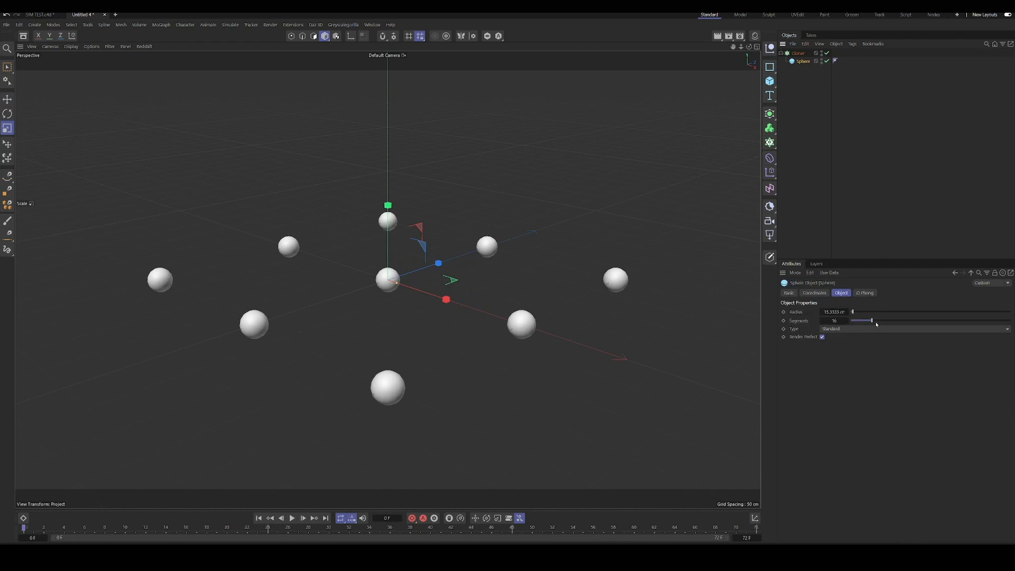
Step: Set the sphere's segments to 30 and its type to Icosahedron
{"action": "left_click_drag", "start_coordinate": [874, 320], "coordinate": [895, 322]}
{"action": "left_click", "coordinate": [888, 328]}
{"action": "left_click", "coordinate": [873, 376]}
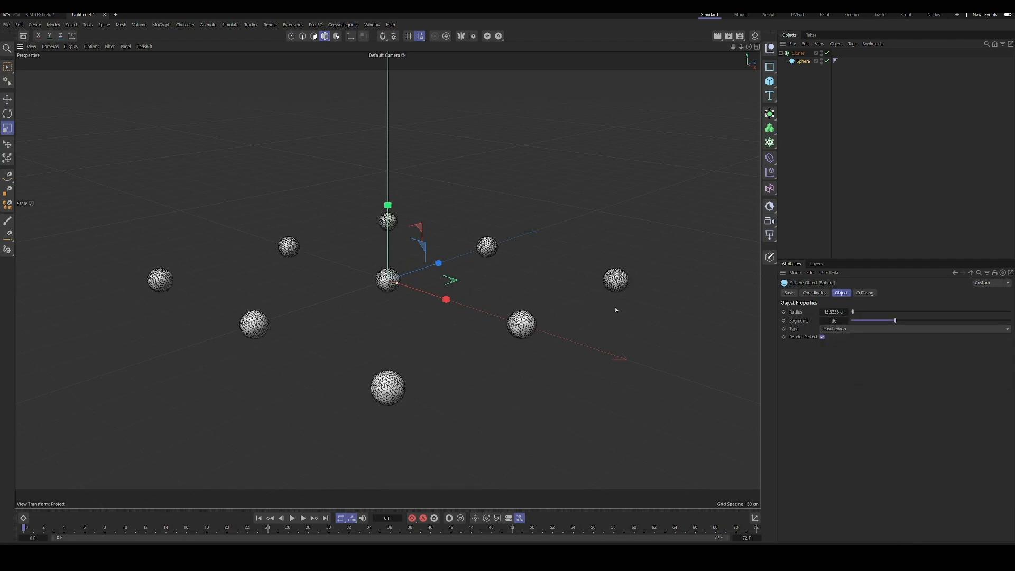
Step: Try the Hexahedron type on the sphere for comparison and restore Icosahedron
{"action": "left_click", "coordinate": [839, 329]}
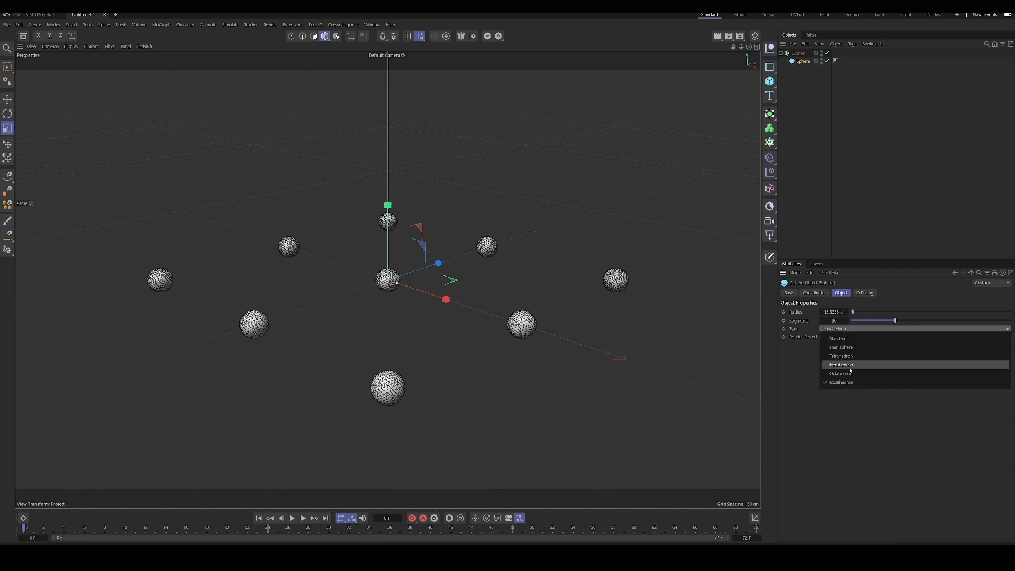
{"action": "left_click", "coordinate": [840, 363]}
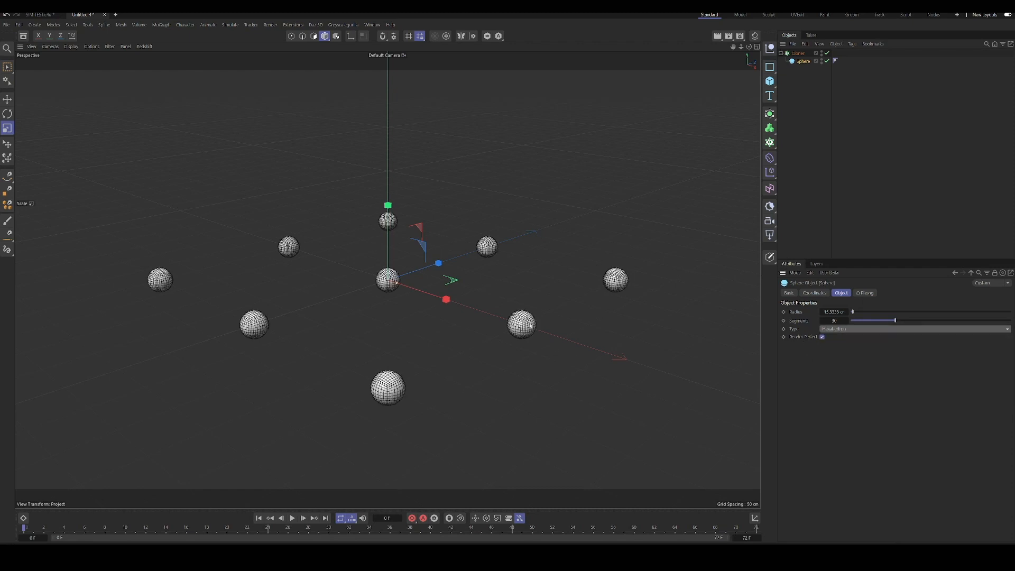
{"action": "left_click", "coordinate": [838, 329]}
{"action": "left_click", "coordinate": [856, 376]}
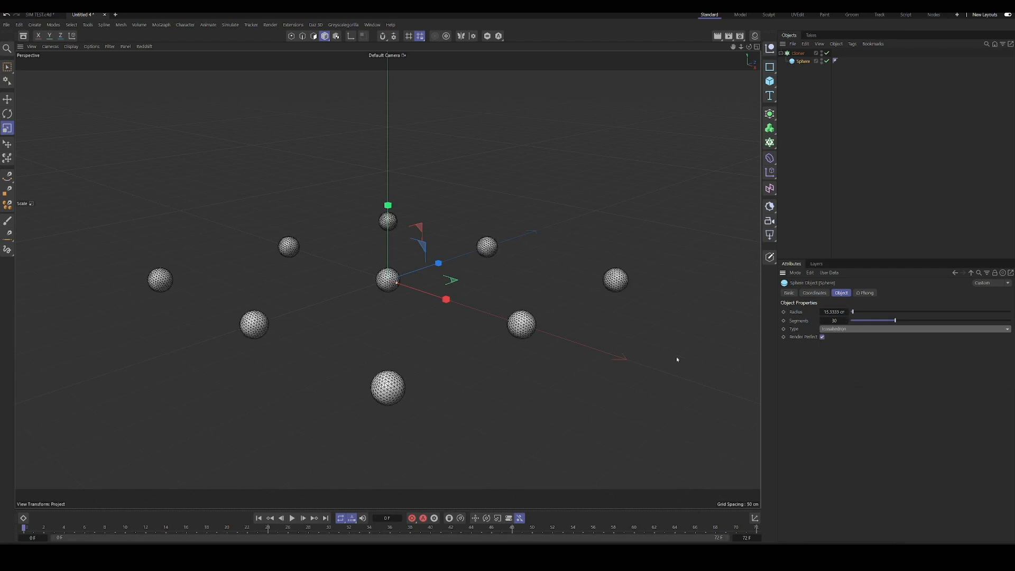
Step: Tighten the Cloner's grid spacing to 39 cm in X and 37 cm in Z
{"action": "scroll", "coordinate": [421, 360], "scroll_direction": "up", "scroll_amount": 5}
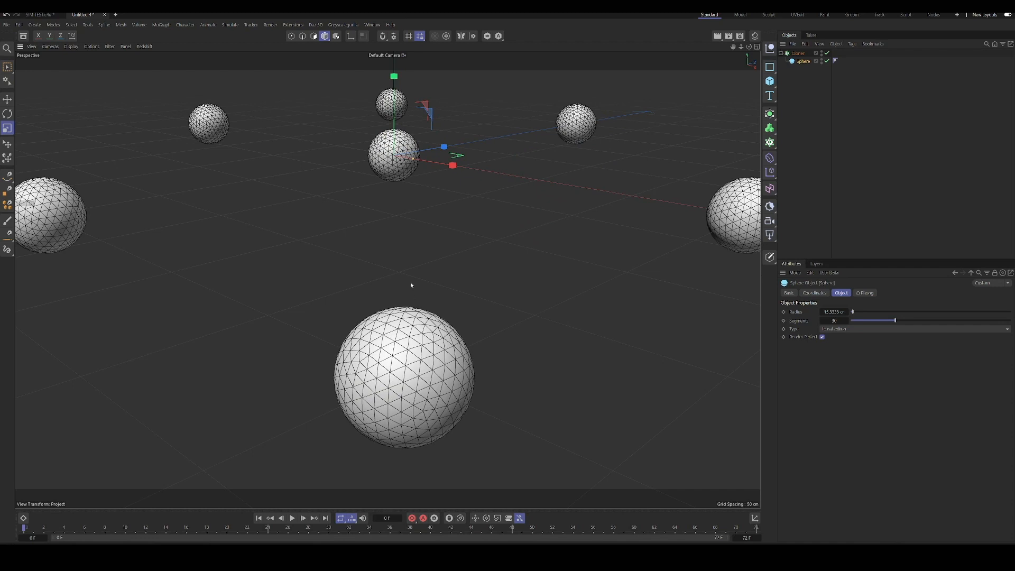
{"action": "scroll", "coordinate": [411, 284], "scroll_direction": "down", "scroll_amount": 10}
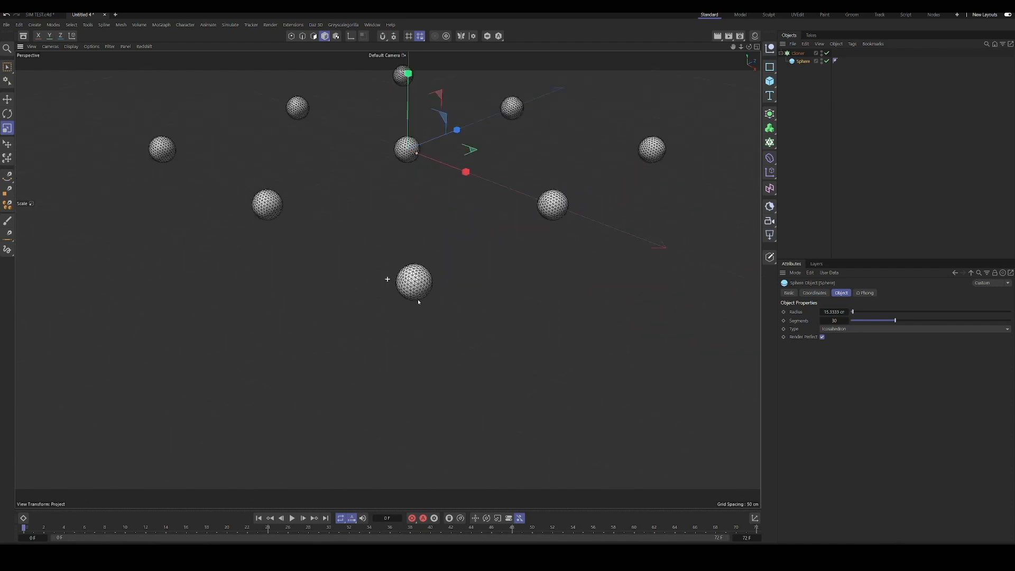
{"action": "left_click_drag", "start_coordinate": [418, 302], "coordinate": [407, 333], "text": "alt"}
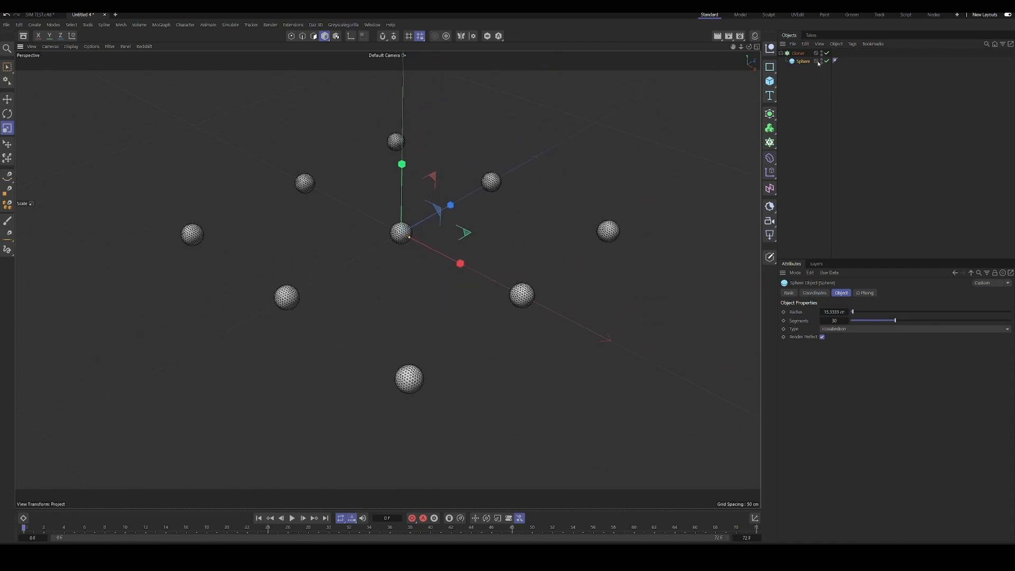
{"action": "left_click", "coordinate": [797, 53]}
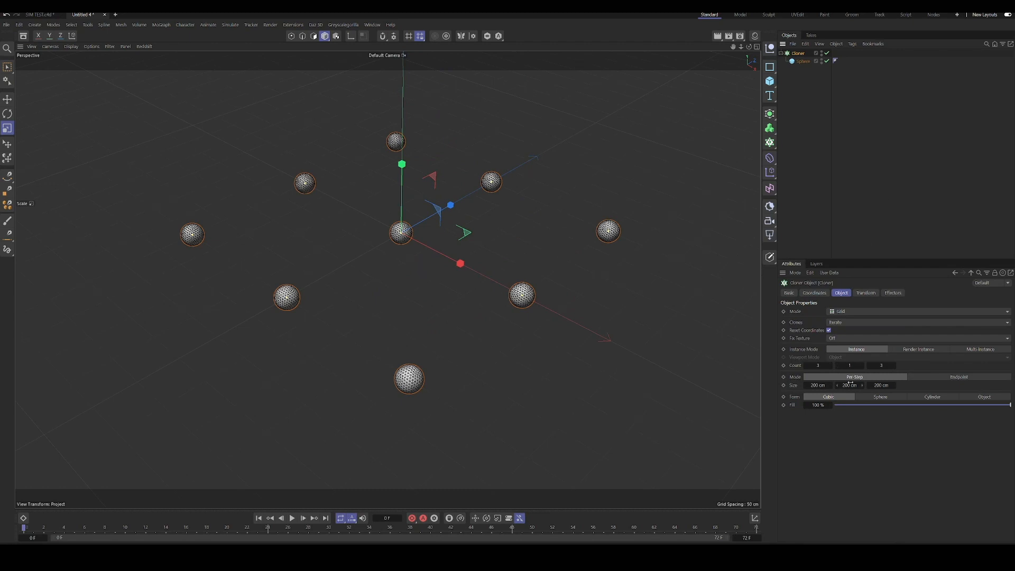
{"action": "left_click_drag", "start_coordinate": [818, 385], "coordinate": [772, 385]}
{"action": "left_click_drag", "start_coordinate": [892, 385], "coordinate": [839, 385]}
{"action": "left_click_drag", "start_coordinate": [520, 254], "coordinate": [484, 215], "text": "alt"}
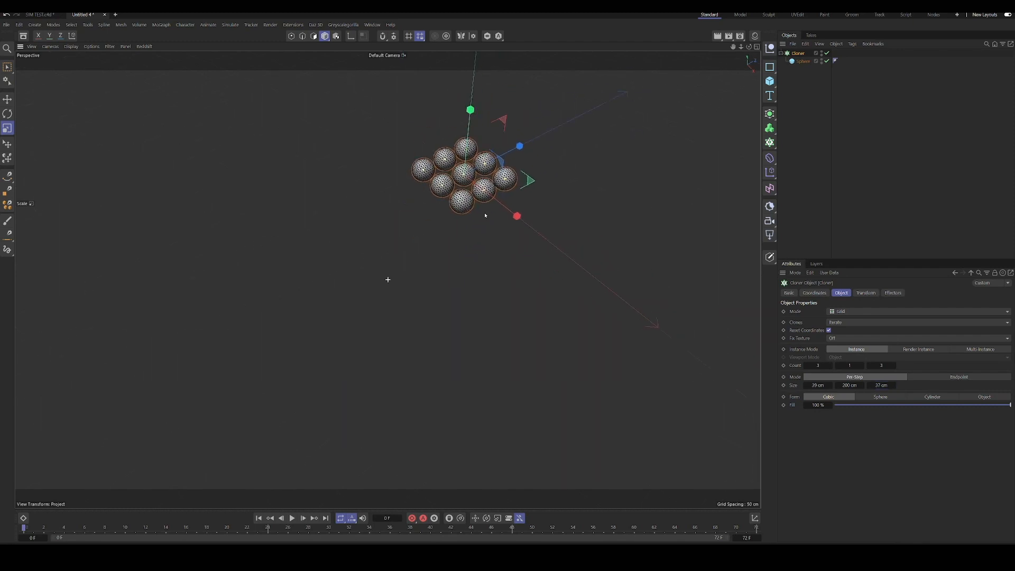
{"action": "middle_click_drag", "start_coordinate": [484, 215], "coordinate": [423, 391], "text": "alt"}
{"action": "right_click_drag", "start_coordinate": [423, 391], "coordinate": [459, 384], "text": "alt"}
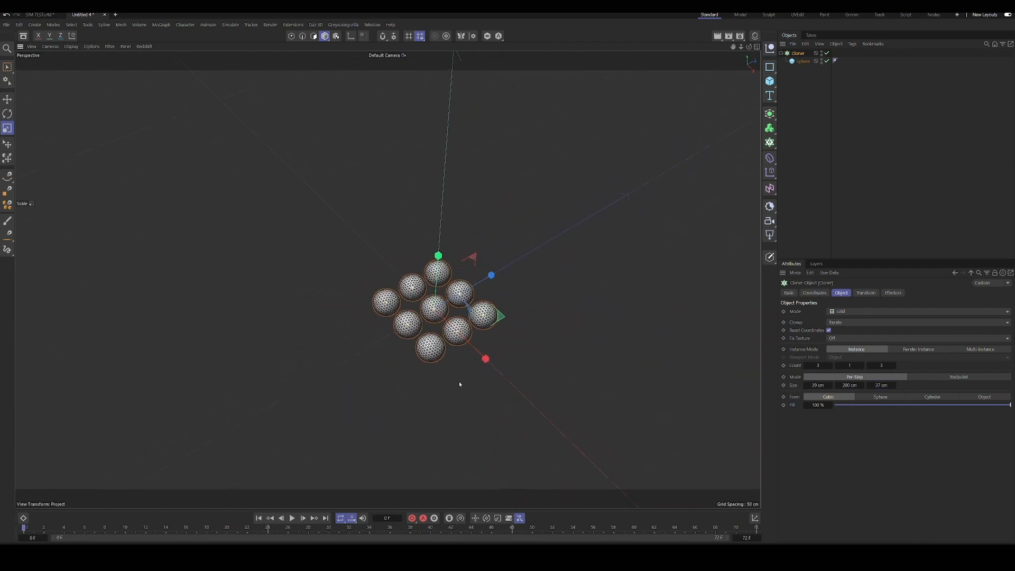
Step: Set the Cloner's grid count to 6 in X and 4 in Z
{"action": "left_click_drag", "start_coordinate": [458, 384], "coordinate": [483, 368], "text": "alt"}
{"action": "left_click", "coordinate": [831, 366]}
{"action": "left_click", "coordinate": [830, 365]}
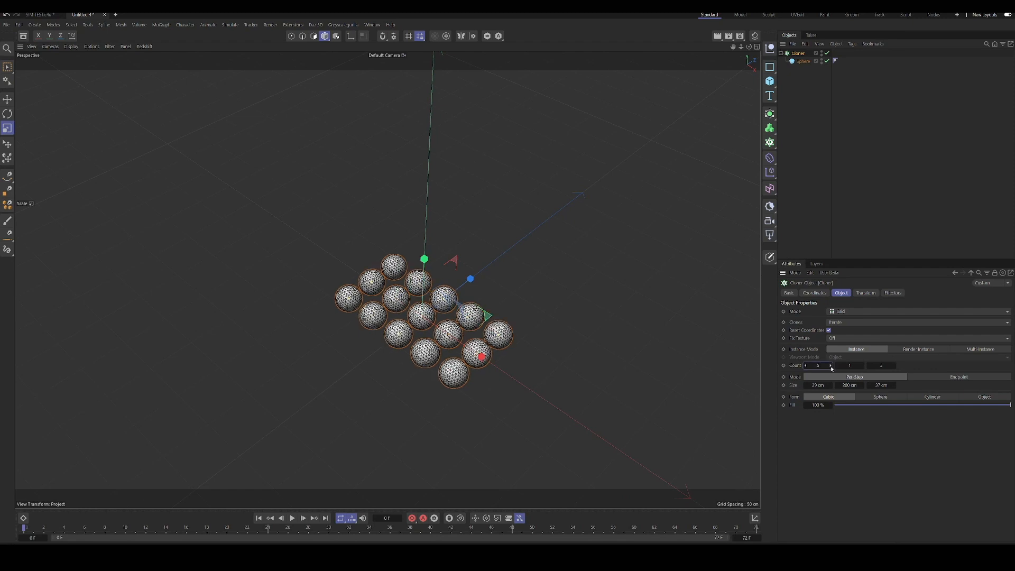
{"action": "left_click", "coordinate": [831, 366]}
{"action": "left_click", "coordinate": [894, 365]}
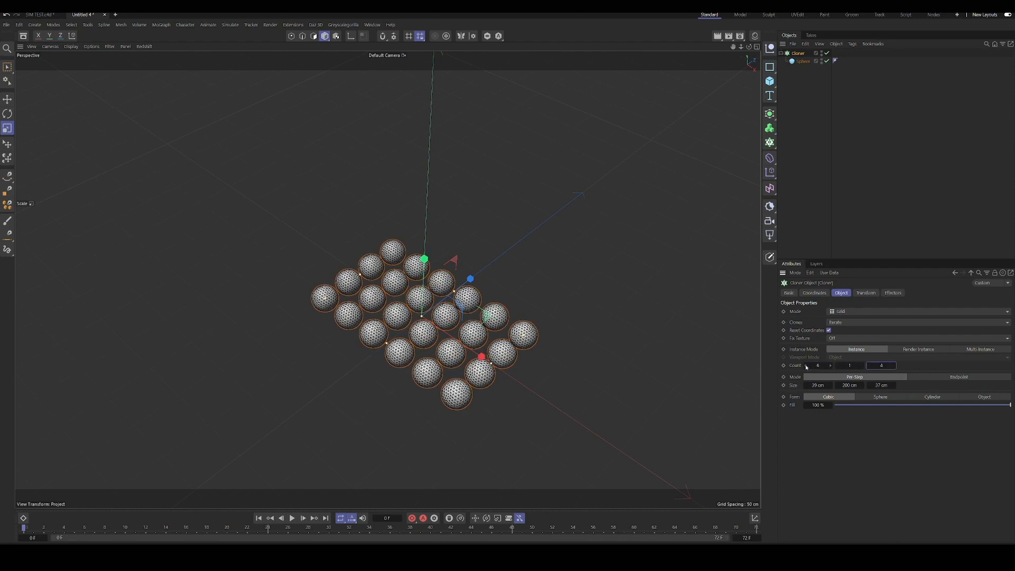
Step: Add a second layer of clones in Y and set the vertical spacing to 34 cm
{"action": "left_click_drag", "start_coordinate": [575, 373], "coordinate": [589, 340], "text": "alt"}
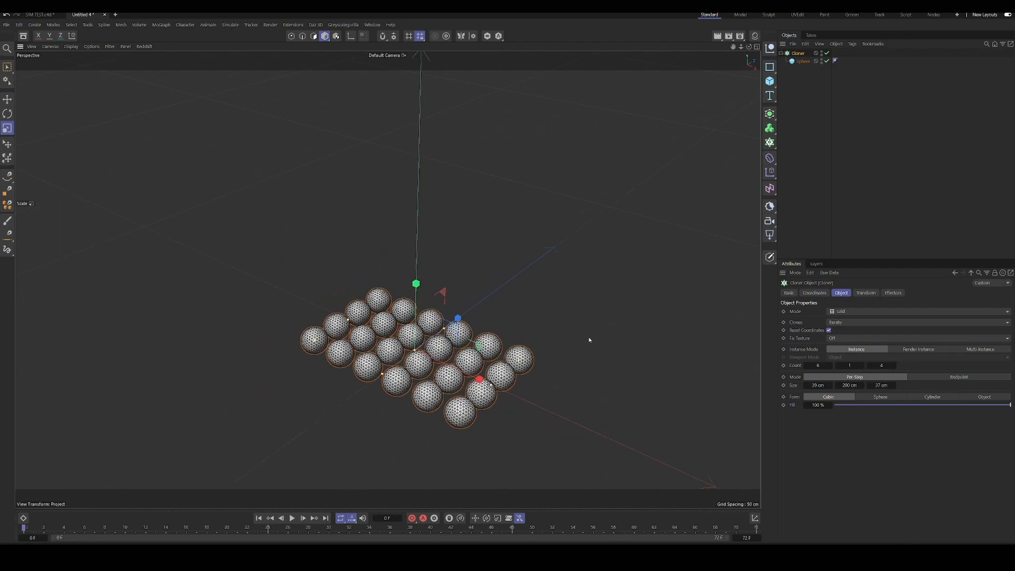
{"action": "left_click", "coordinate": [862, 366]}
{"action": "left_click_drag", "start_coordinate": [858, 383], "coordinate": [395, 284]}
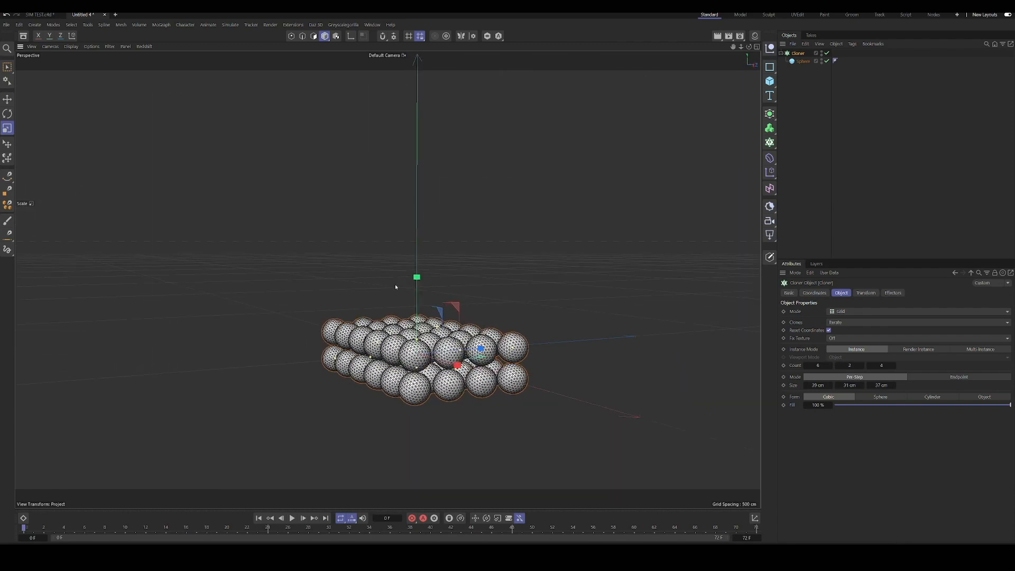
{"action": "left_click", "coordinate": [862, 385]}
{"action": "left_click", "coordinate": [862, 386]}
{"action": "left_click", "coordinate": [862, 385]}
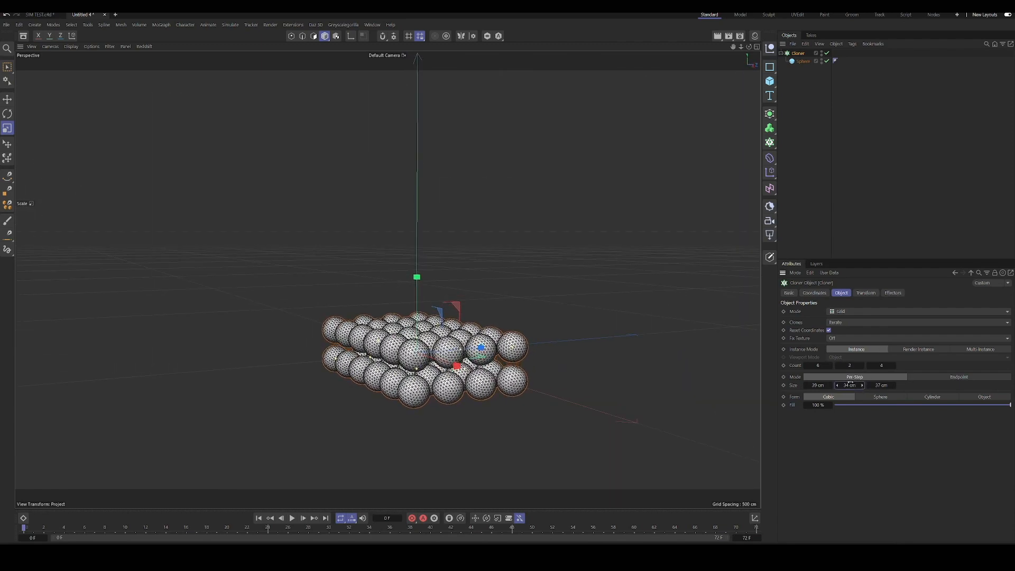
{"action": "left_click_drag", "start_coordinate": [507, 317], "coordinate": [531, 315], "text": "alt"}
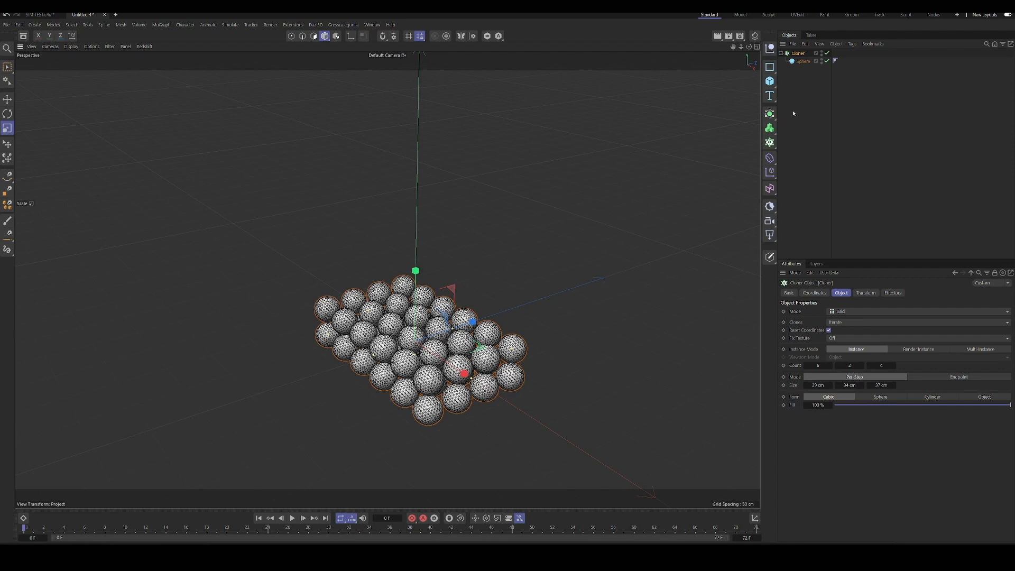
Step: Add a Random effector to the Cloner and disable its position variation
{"action": "left_click", "coordinate": [771, 173]}
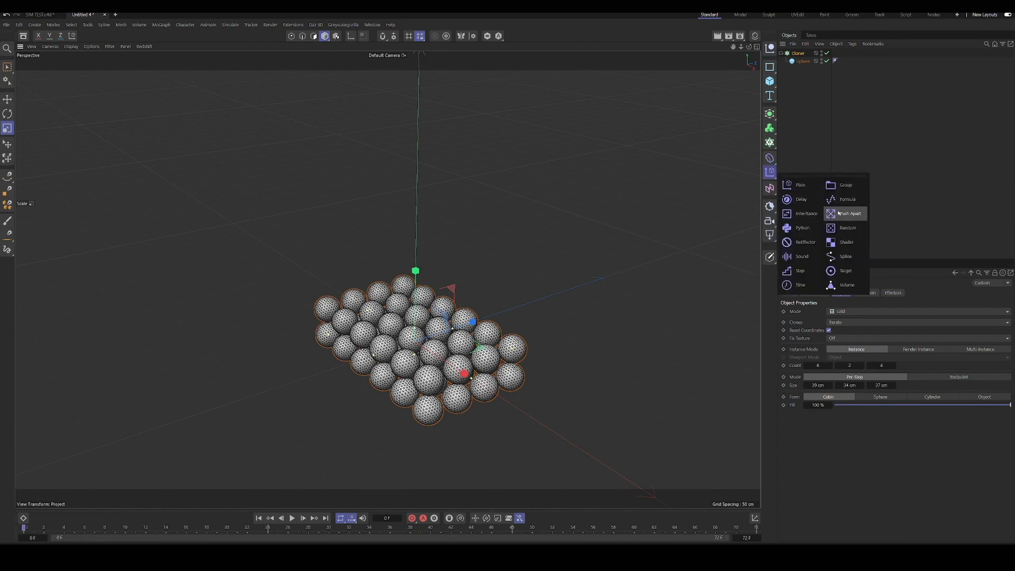
{"action": "left_click", "coordinate": [846, 226]}
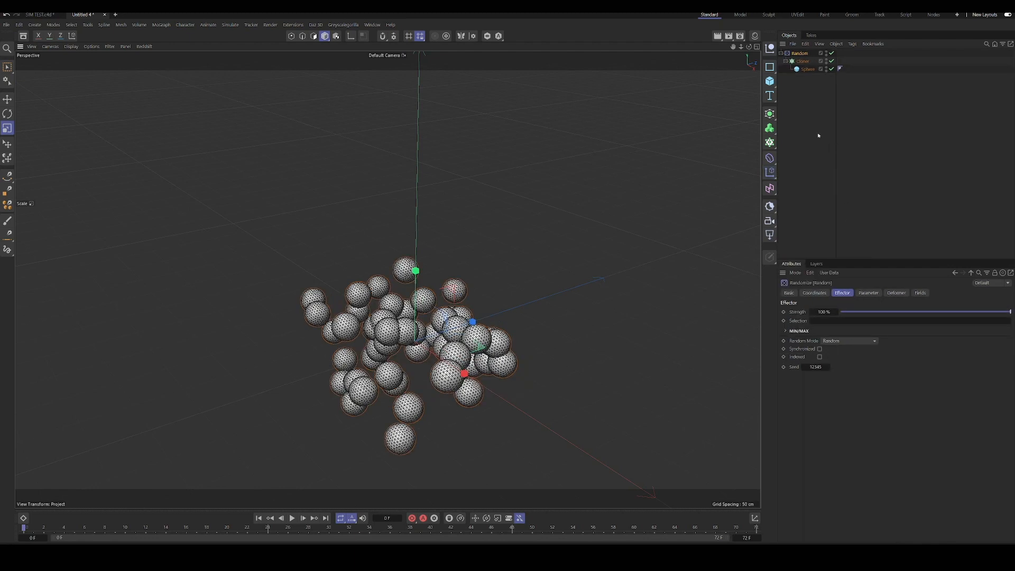
{"action": "left_click", "coordinate": [869, 294]}
{"action": "left_click", "coordinate": [829, 338]}
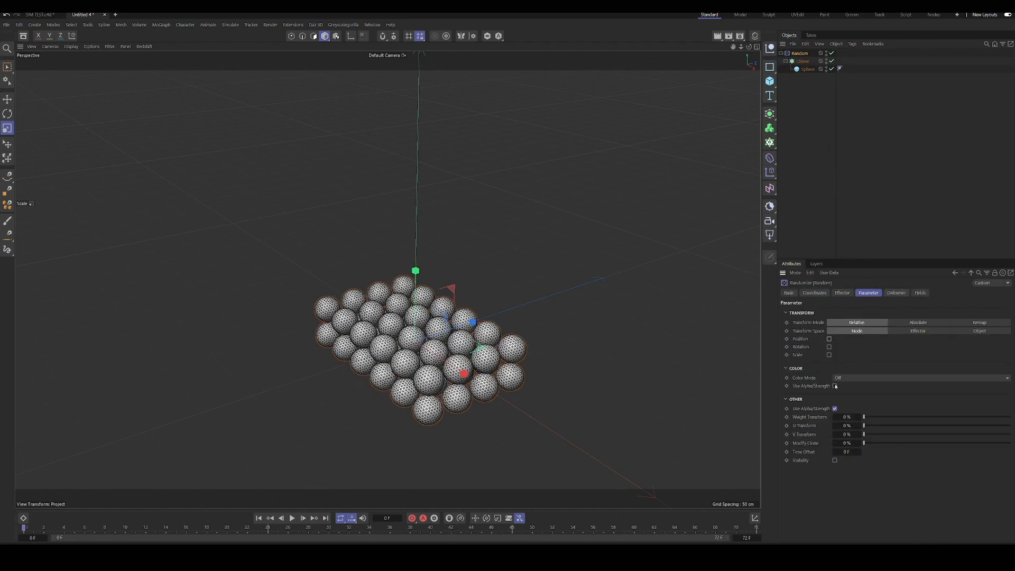
Step: Enable uniform scale variation on the Random effector with a scale of -0.39 and inspect the differently sized spheres up close
{"action": "left_click", "coordinate": [829, 354]}
{"action": "left_click", "coordinate": [829, 363]}
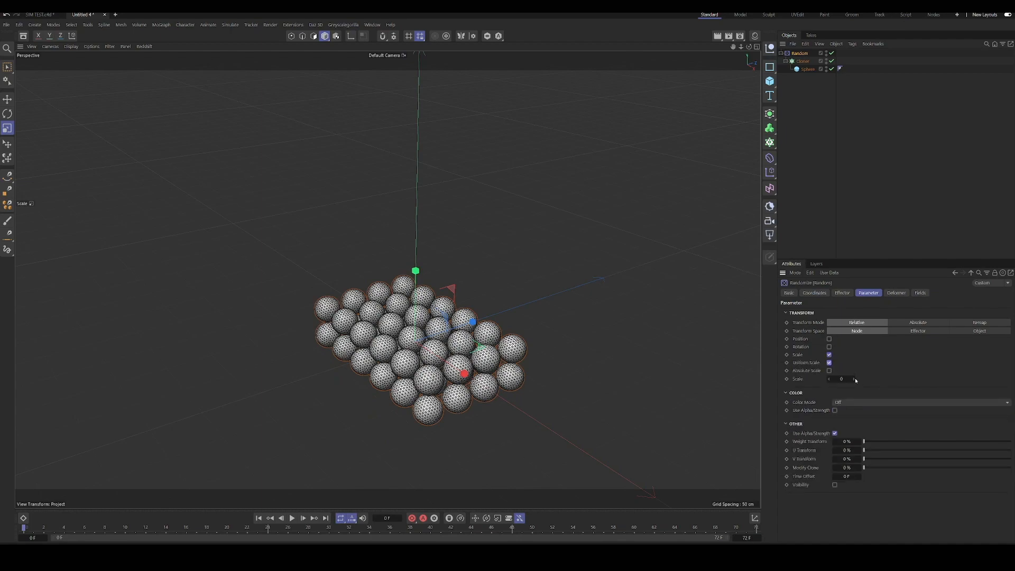
{"action": "left_click_drag", "start_coordinate": [842, 379], "coordinate": [825, 379]}
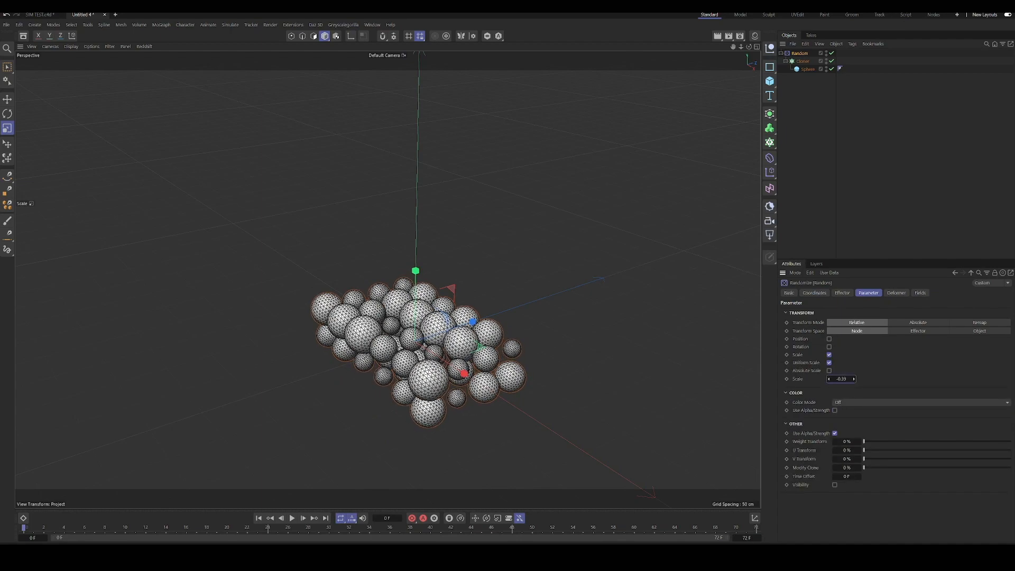
{"action": "mouse_move", "coordinate": [450, 264]}
{"action": "left_mouse_down", "text": "alt"}
{"action": "mouse_move", "coordinate": [452, 306]}
{"action": "mouse_move", "coordinate": [453, 273]}
{"action": "mouse_move", "coordinate": [550, 251]}
{"action": "mouse_move", "coordinate": [478, 293]}
{"action": "left_mouse_up", "text": "alt"}
{"action": "scroll", "coordinate": [389, 339], "scroll_direction": "up", "scroll_amount": 8}
{"action": "middle_click_drag", "start_coordinate": [385, 329], "coordinate": [450, 292], "text": "alt"}
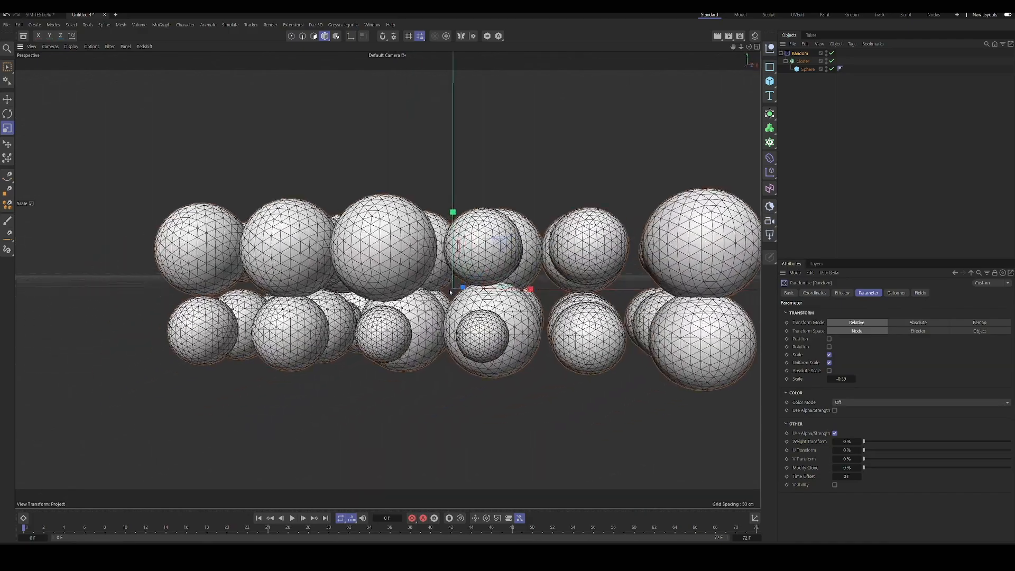
{"action": "scroll", "coordinate": [449, 289], "scroll_direction": "up", "scroll_amount": 10}
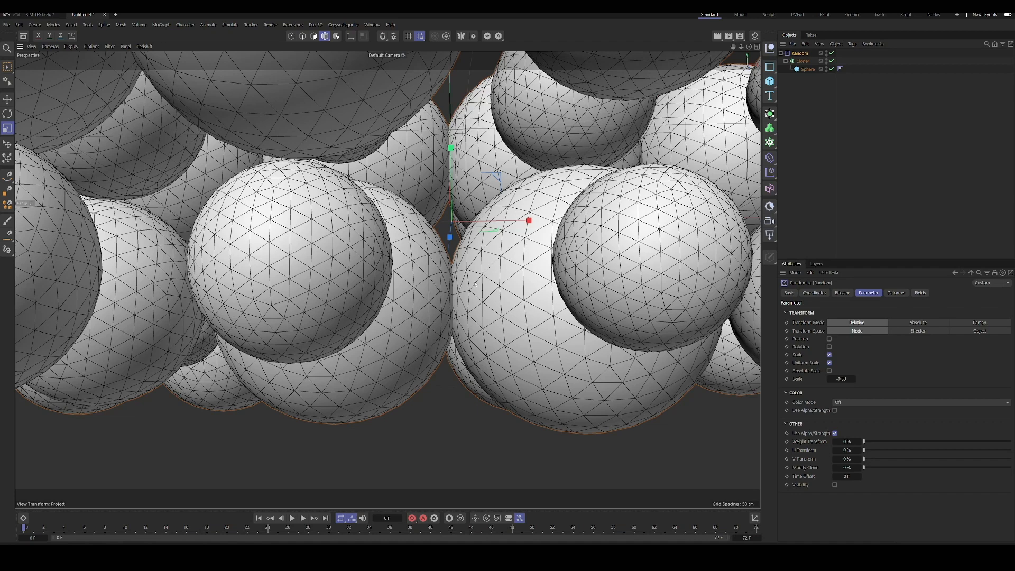
Step: Inspect where the differently sized cloned spheres overlap, viewing them up close and from above
{"action": "scroll", "coordinate": [422, 328], "scroll_direction": "up", "scroll_amount": 5}
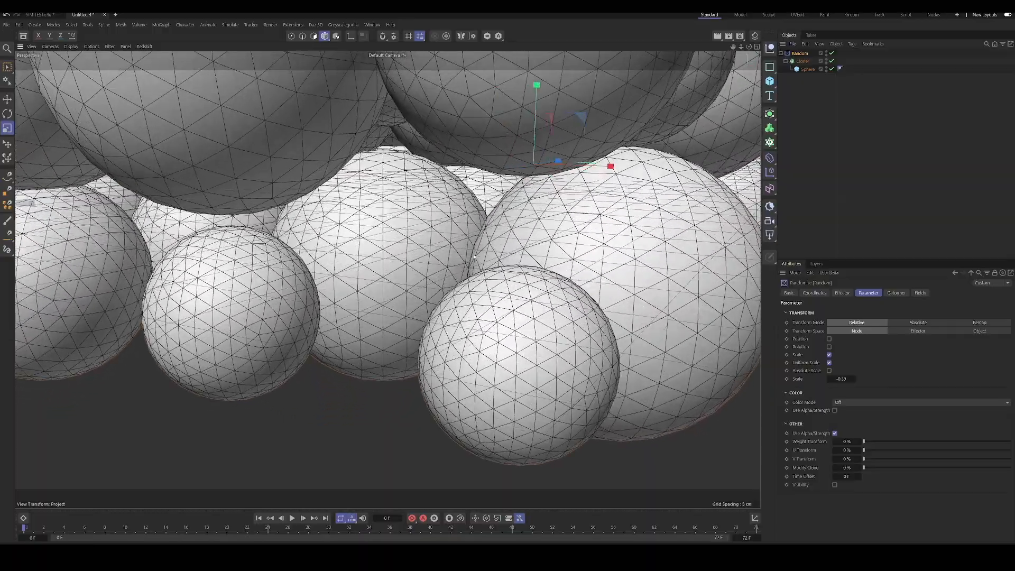
{"action": "scroll", "coordinate": [474, 232], "scroll_direction": "down", "scroll_amount": 5}
{"action": "left_click_drag", "start_coordinate": [473, 232], "coordinate": [487, 206], "text": "alt"}
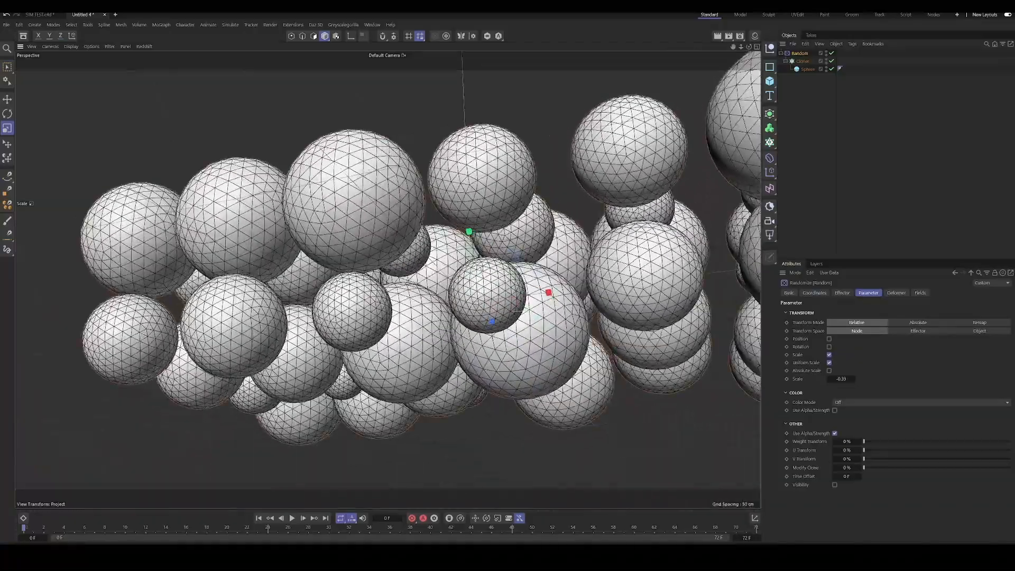
{"action": "scroll", "coordinate": [432, 355], "scroll_direction": "up", "scroll_amount": 10}
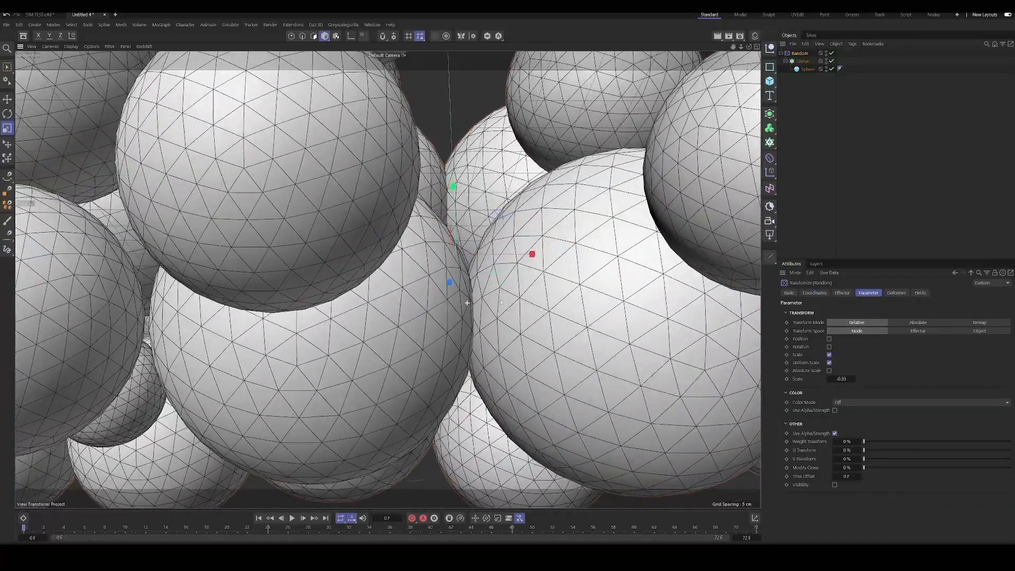
{"action": "scroll", "coordinate": [495, 306], "scroll_direction": "down", "scroll_amount": 10}
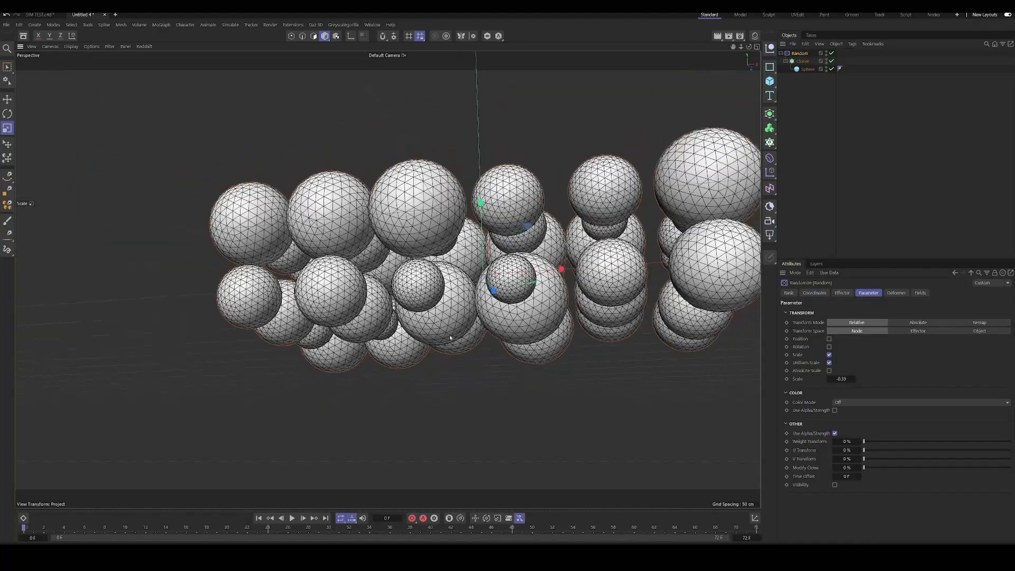
{"action": "scroll", "coordinate": [450, 337], "scroll_direction": "down", "scroll_amount": 5}
{"action": "left_click_drag", "start_coordinate": [450, 337], "coordinate": [455, 229], "text": "alt"}
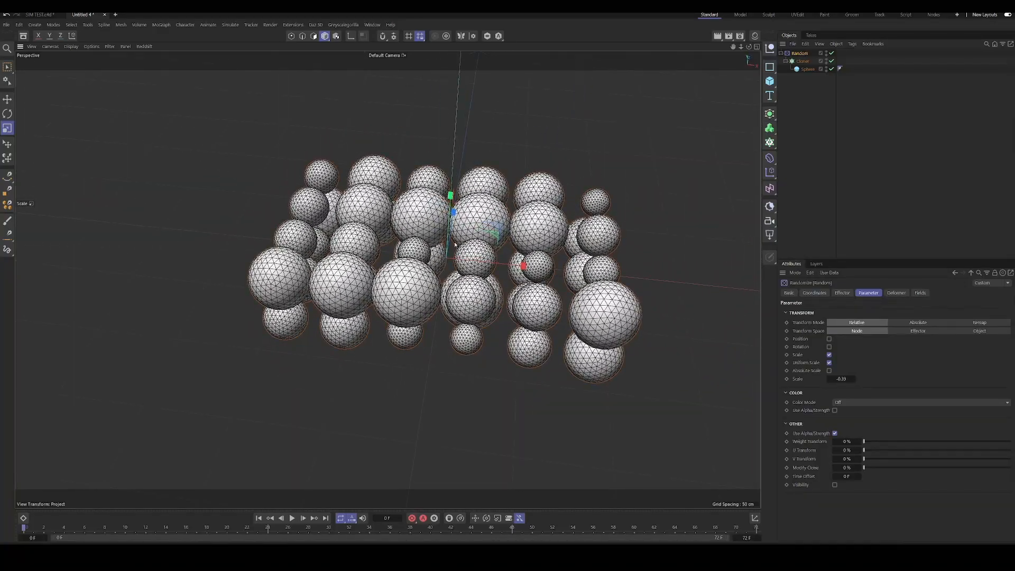
Step: Disable the Random effector and add a Push Apart effector to the Cloner
{"action": "left_click", "coordinate": [831, 53]}
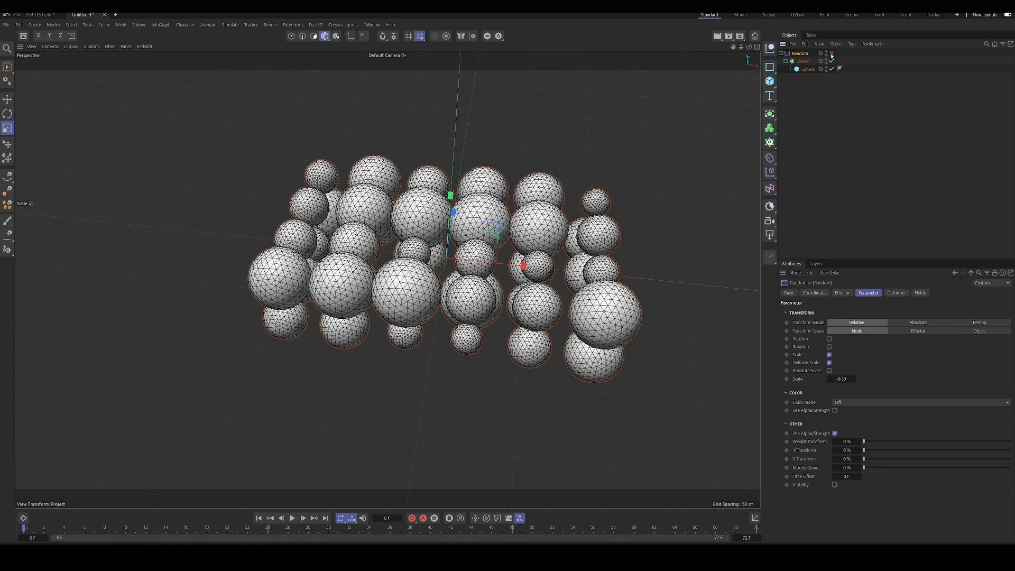
{"action": "left_click", "coordinate": [802, 61]}
{"action": "left_click", "coordinate": [770, 172]}
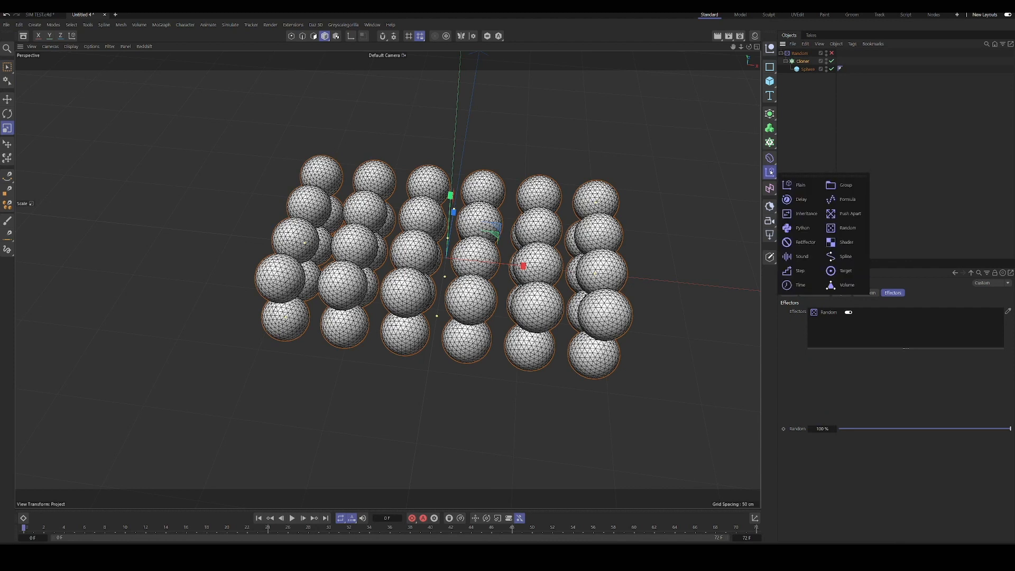
{"action": "left_click", "coordinate": [846, 213]}
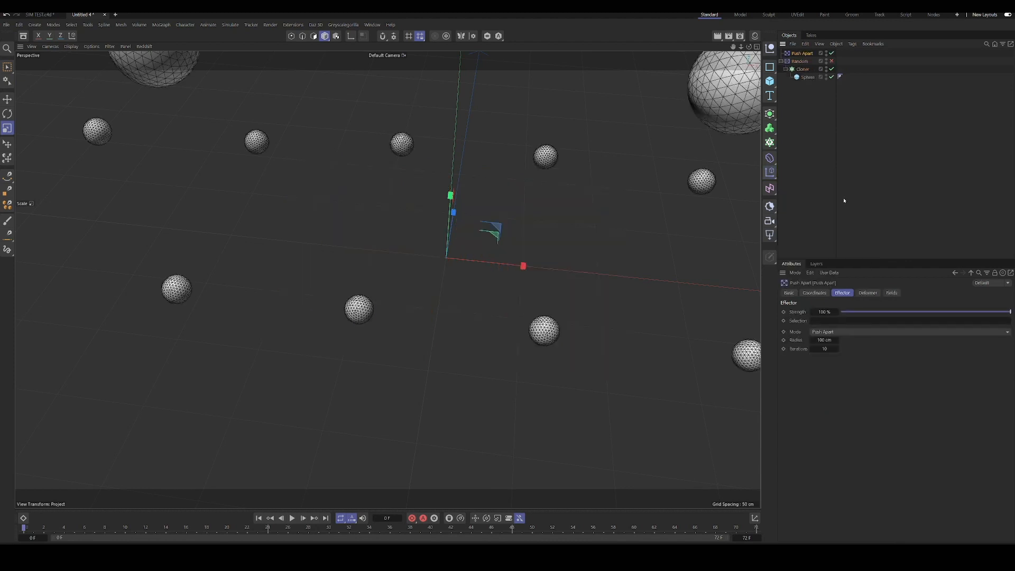
Step: Switch the Push Apart effector to Scale Apart mode with 19% strength and a 76 cm radius
{"action": "left_click", "coordinate": [836, 333]}
{"action": "left_click", "coordinate": [848, 342]}
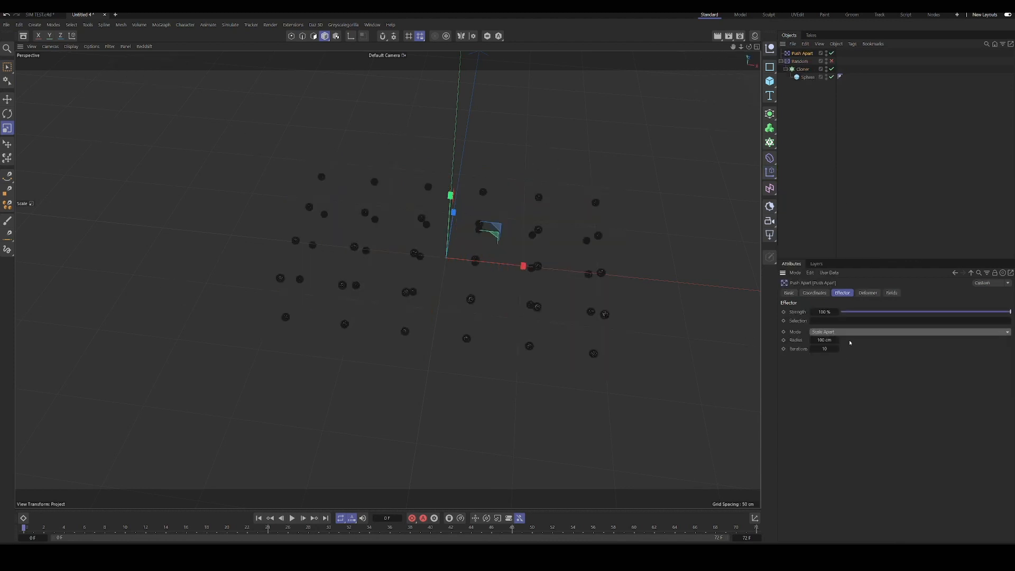
{"action": "left_click_drag", "start_coordinate": [911, 316], "coordinate": [872, 316]}
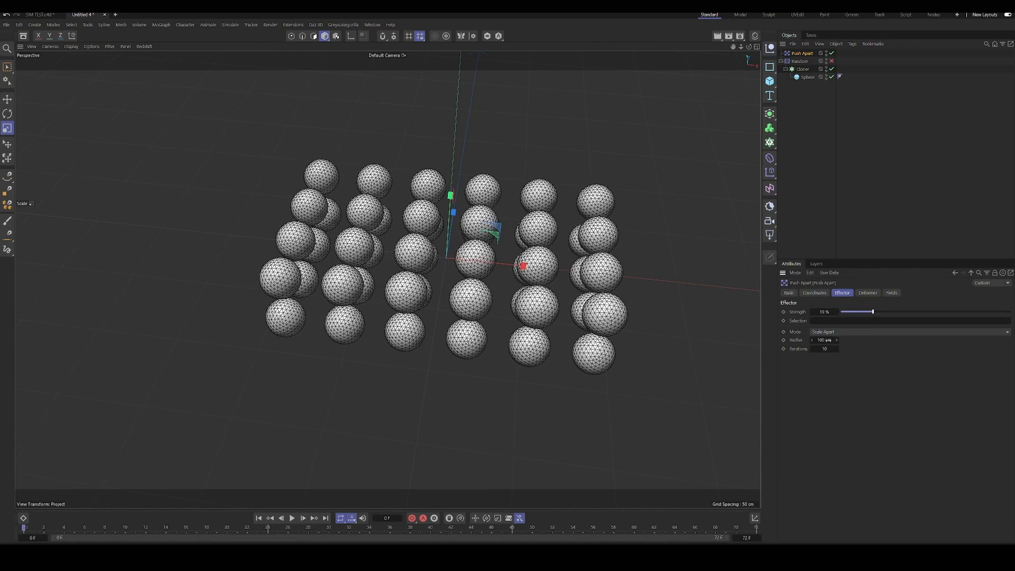
{"action": "left_click_drag", "start_coordinate": [826, 341], "coordinate": [814, 341]}
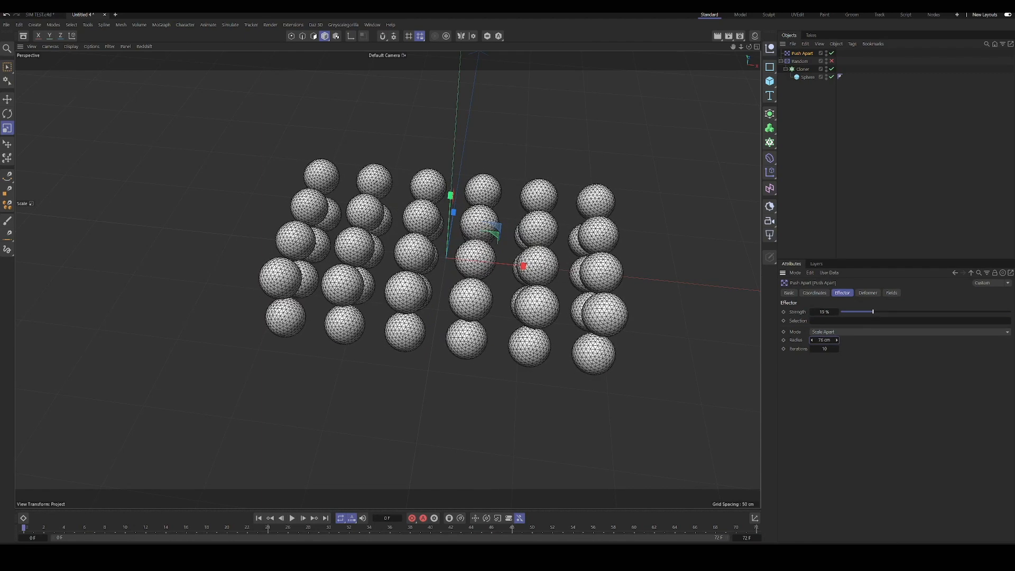
Step: Re-enable the Random effector and reduce the Push Apart effector to 11% strength with a 65 cm radius
{"action": "left_click", "coordinate": [831, 61]}
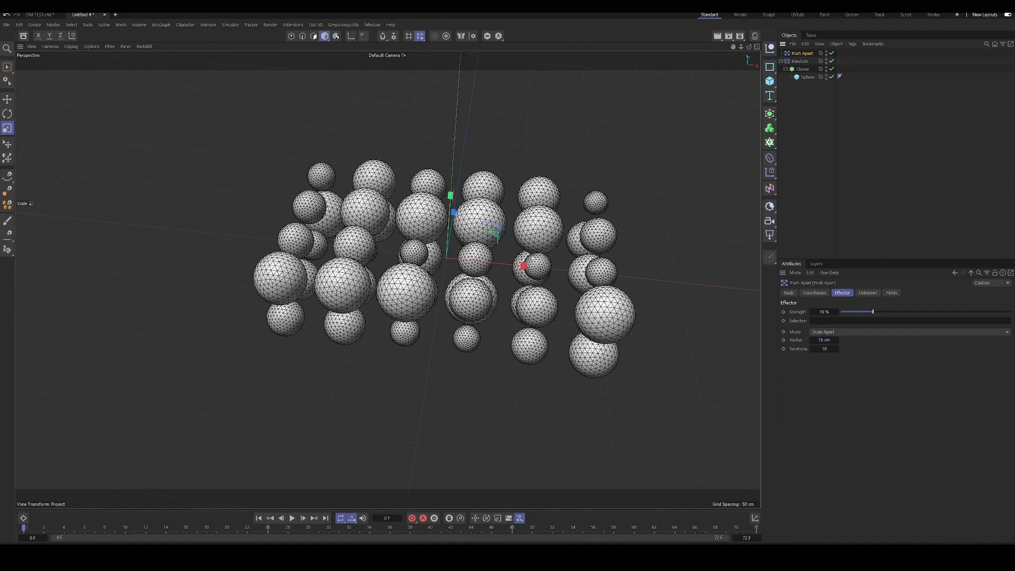
{"action": "mouse_move", "coordinate": [494, 211]}
{"action": "left_mouse_down", "text": "alt"}
{"action": "mouse_move", "coordinate": [460, 230]}
{"action": "mouse_move", "coordinate": [457, 251]}
{"action": "mouse_move", "coordinate": [478, 208]}
{"action": "left_mouse_up", "text": "alt"}
{"action": "scroll", "coordinate": [479, 207], "scroll_direction": "up", "scroll_amount": 4}
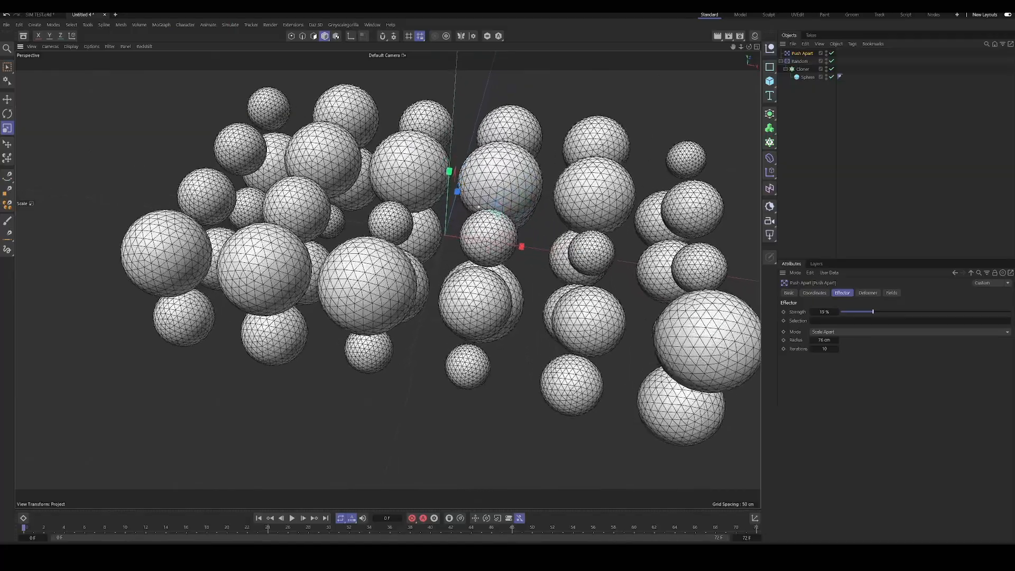
{"action": "left_click_drag", "start_coordinate": [511, 251], "coordinate": [505, 225], "text": "alt"}
{"action": "mouse_move", "coordinate": [874, 312]}
{"action": "left_mouse_down"}
{"action": "mouse_move", "coordinate": [905, 312]}
{"action": "mouse_move", "coordinate": [857, 313]}
{"action": "mouse_move", "coordinate": [829, 340]}
{"action": "mouse_move", "coordinate": [814, 340]}
{"action": "mouse_move", "coordinate": [841, 340]}
{"action": "mouse_move", "coordinate": [860, 310]}
{"action": "left_mouse_up"}
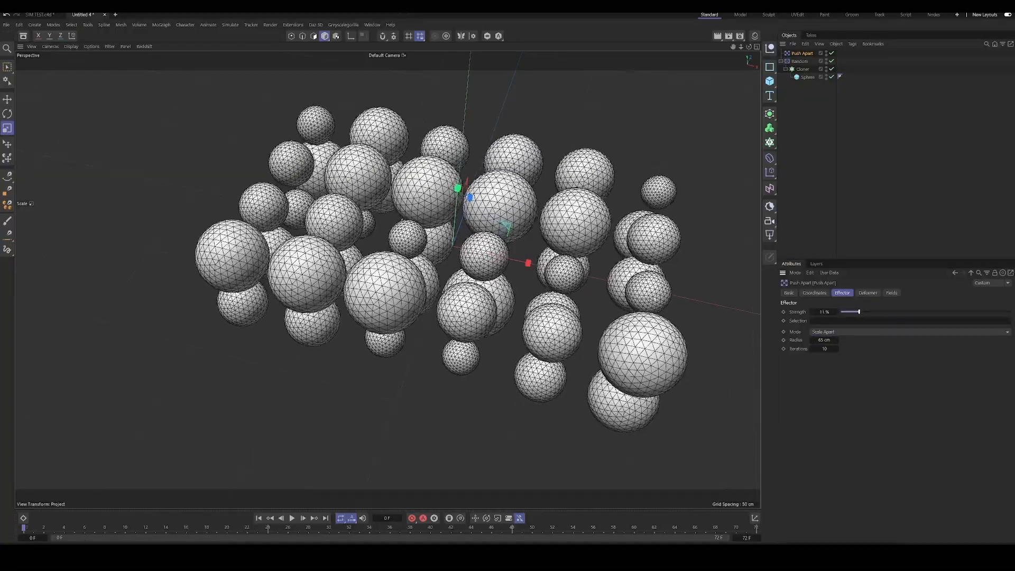
{"action": "left_click_drag", "start_coordinate": [470, 296], "coordinate": [523, 227], "text": "alt"}
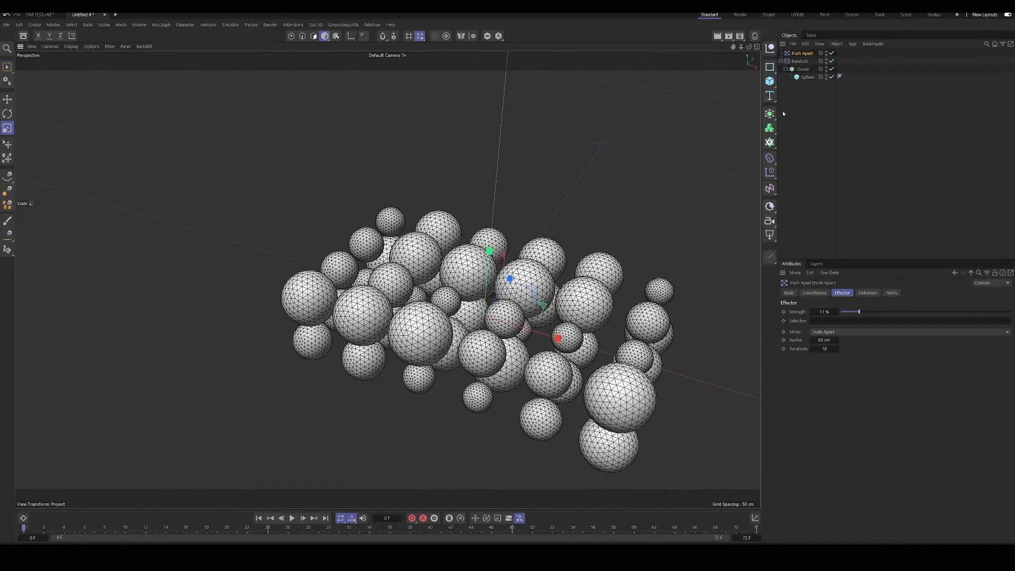
Step: Set the Random effector's random mode to Noise with a noise scale of 13%
{"action": "left_click", "coordinate": [799, 61]}
{"action": "left_click", "coordinate": [843, 293]}
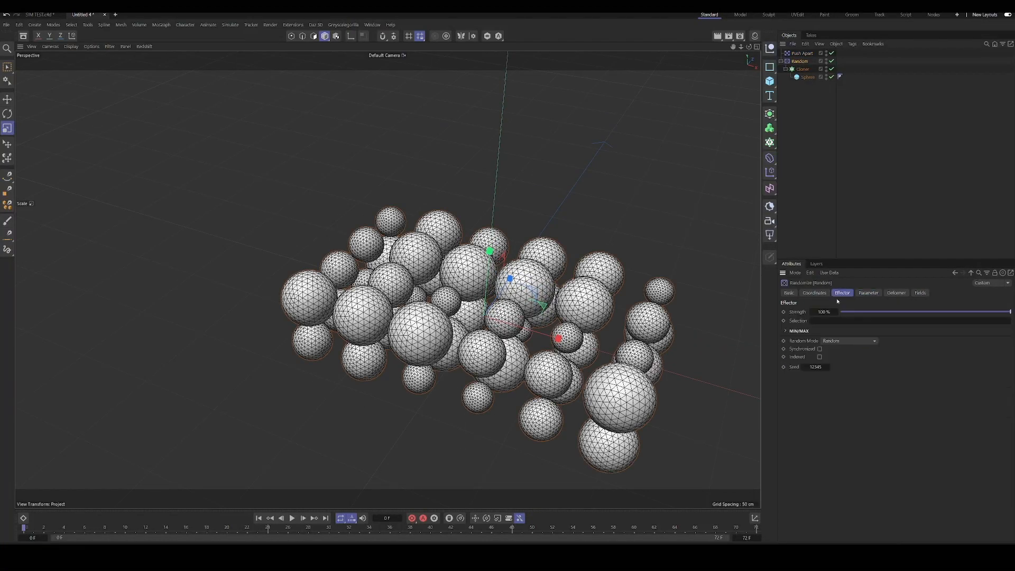
{"action": "left_click", "coordinate": [831, 343]}
{"action": "left_click", "coordinate": [841, 371]}
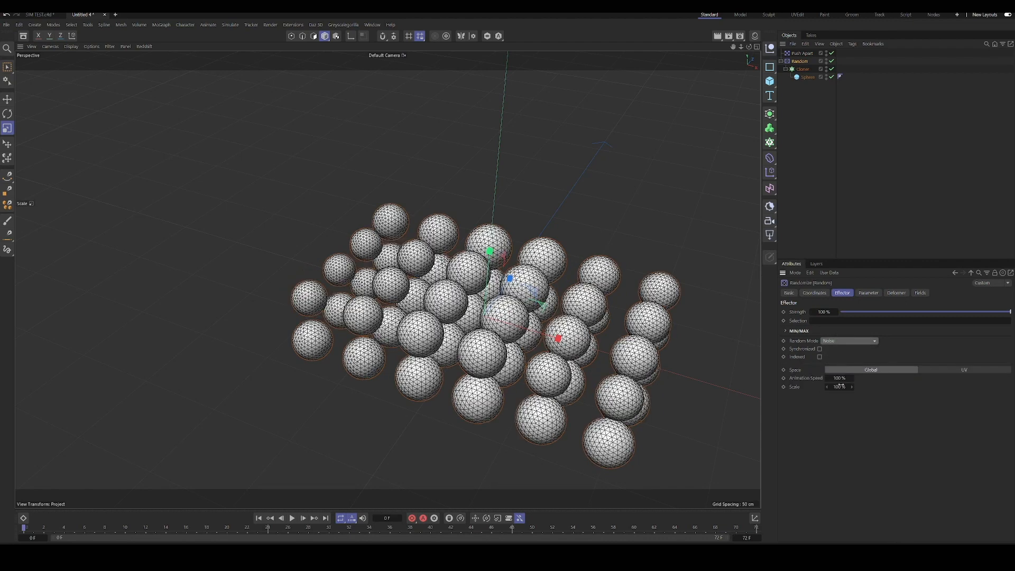
{"action": "mouse_move", "coordinate": [841, 387]}
{"action": "left_mouse_down"}
{"action": "mouse_move", "coordinate": [872, 388]}
{"action": "mouse_move", "coordinate": [830, 387]}
{"action": "left_mouse_up"}
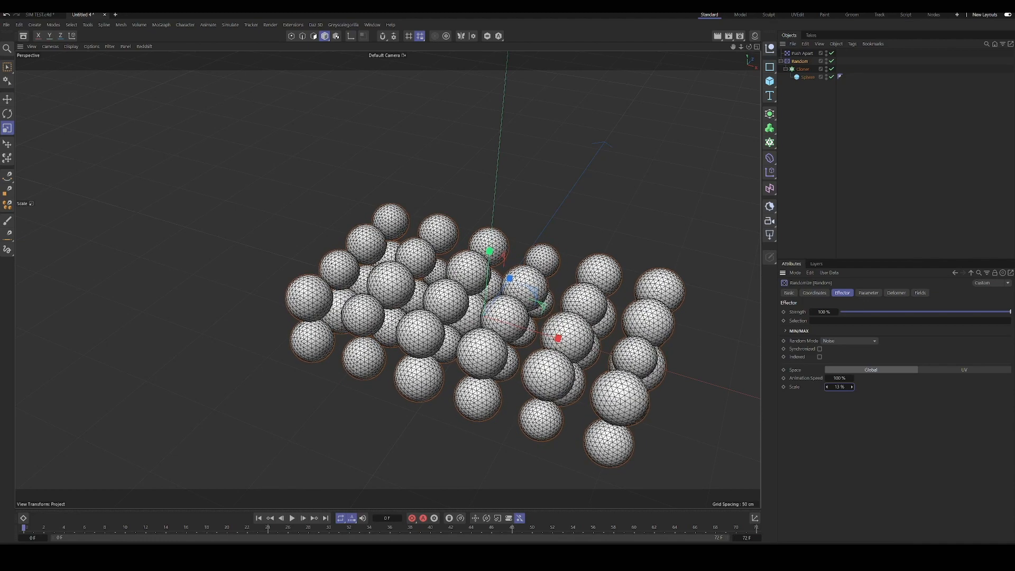
{"action": "left_click", "coordinate": [799, 330]}
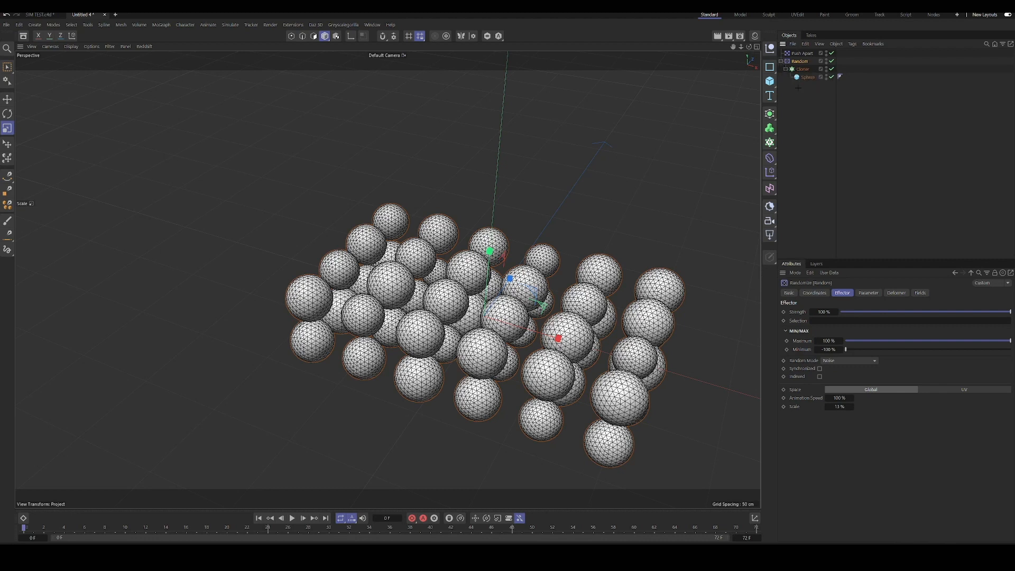
{"action": "left_click_drag", "start_coordinate": [798, 69], "coordinate": [800, 79]}
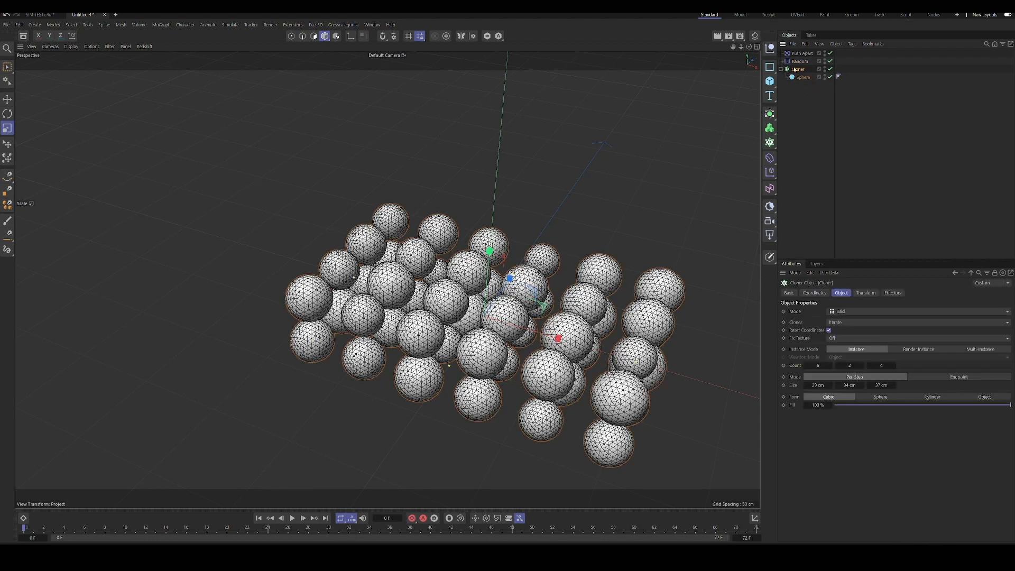
Step: Add a Cube around the cloned spheres and enable X-Ray display on it
{"action": "left_click", "coordinate": [612, 157]}
{"action": "scroll", "coordinate": [612, 156], "scroll_direction": "down", "scroll_amount": 10}
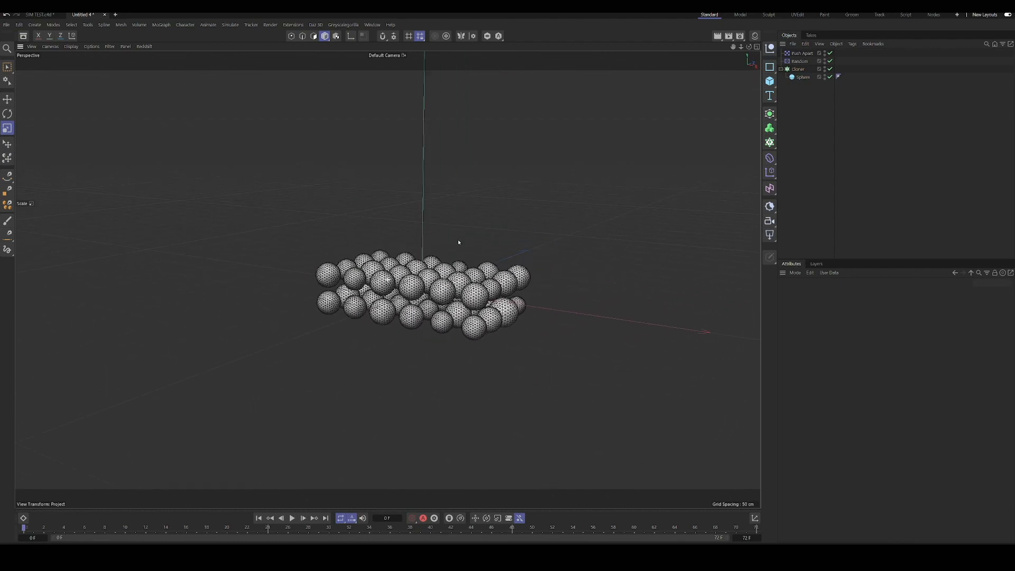
{"action": "scroll", "coordinate": [688, 107], "scroll_direction": "up", "scroll_amount": 1}
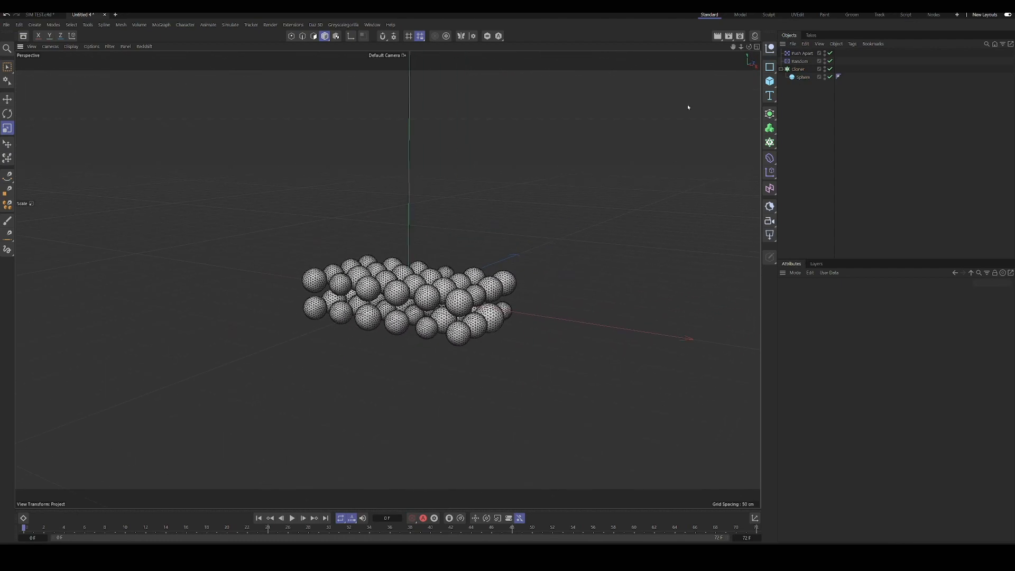
{"action": "left_click", "coordinate": [766, 84]}
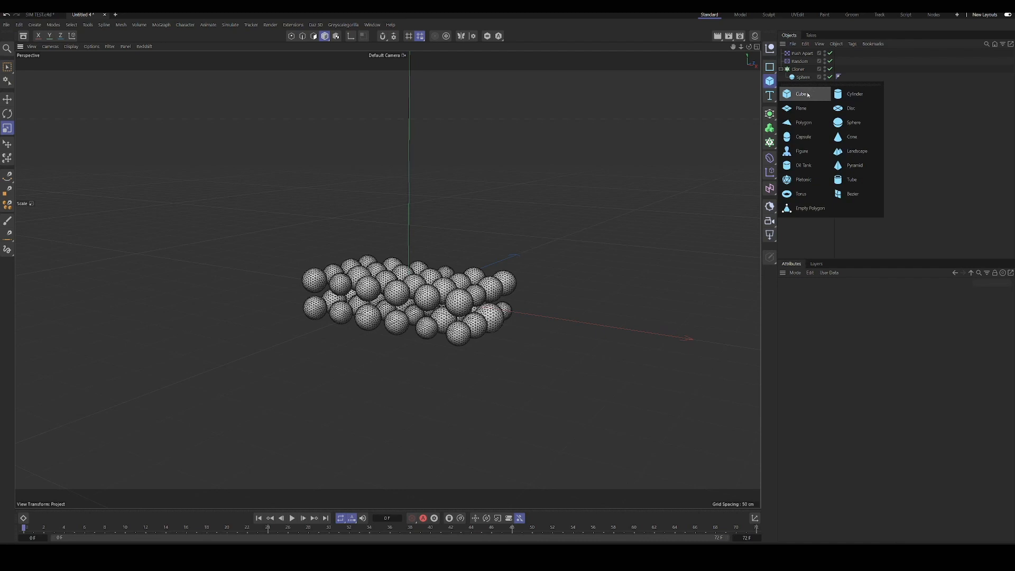
{"action": "left_click", "coordinate": [801, 94]}
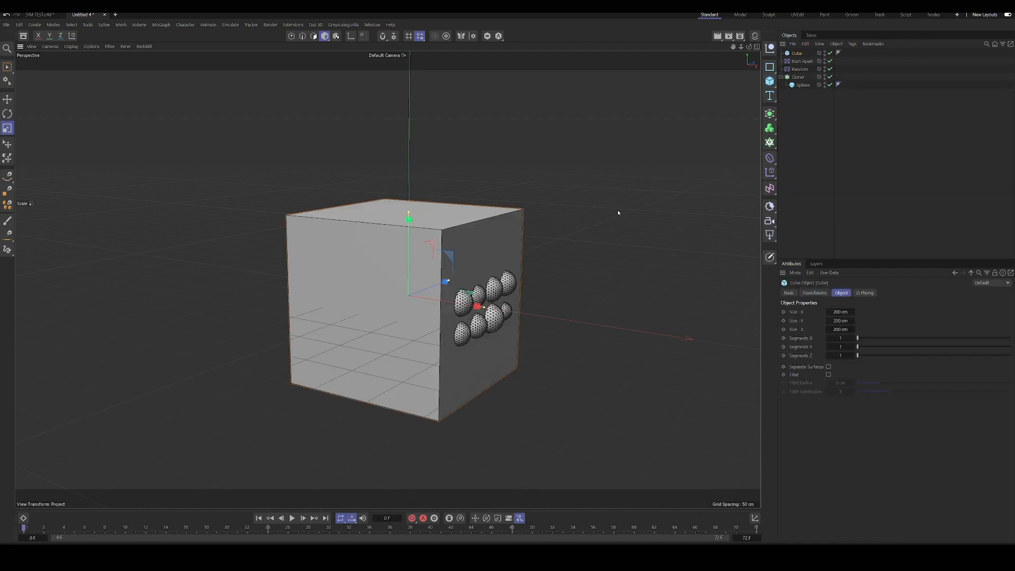
{"action": "left_click", "coordinate": [790, 292]}
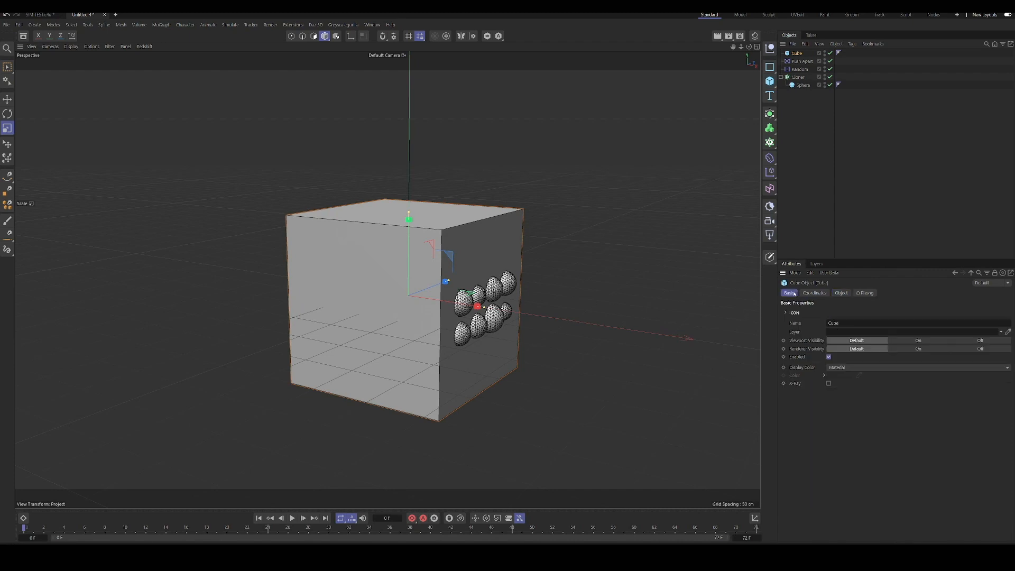
{"action": "left_click", "coordinate": [829, 383]}
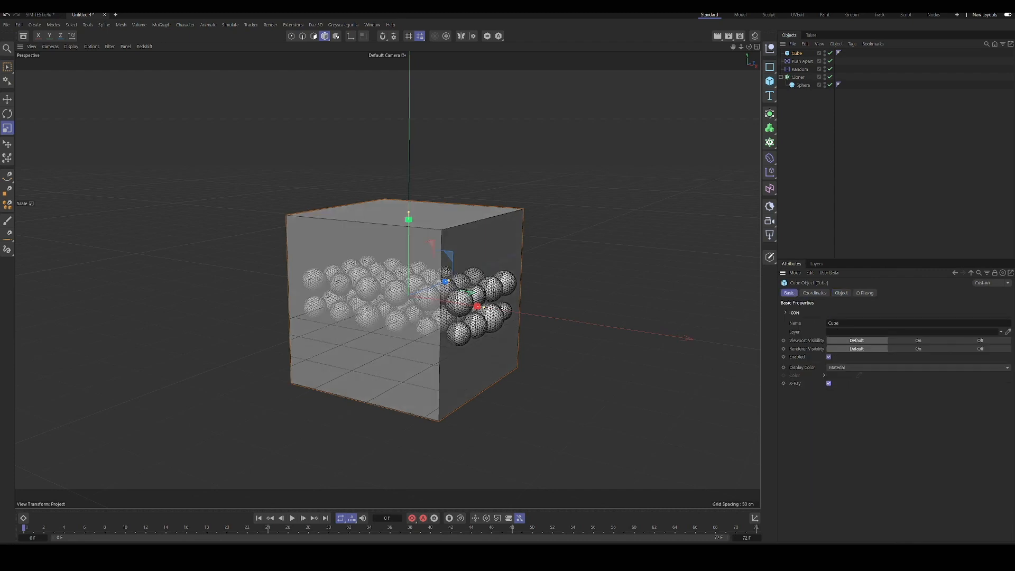
Step: Resize the cube into a flat box of about 245 by 76 by 150 cm that tightly encloses all the spheres
{"action": "left_click_drag", "start_coordinate": [477, 306], "coordinate": [472, 283]}
{"action": "left_click_drag", "start_coordinate": [408, 196], "coordinate": [589, 326]}
{"action": "left_click_drag", "start_coordinate": [423, 306], "coordinate": [449, 267], "text": "alt"}
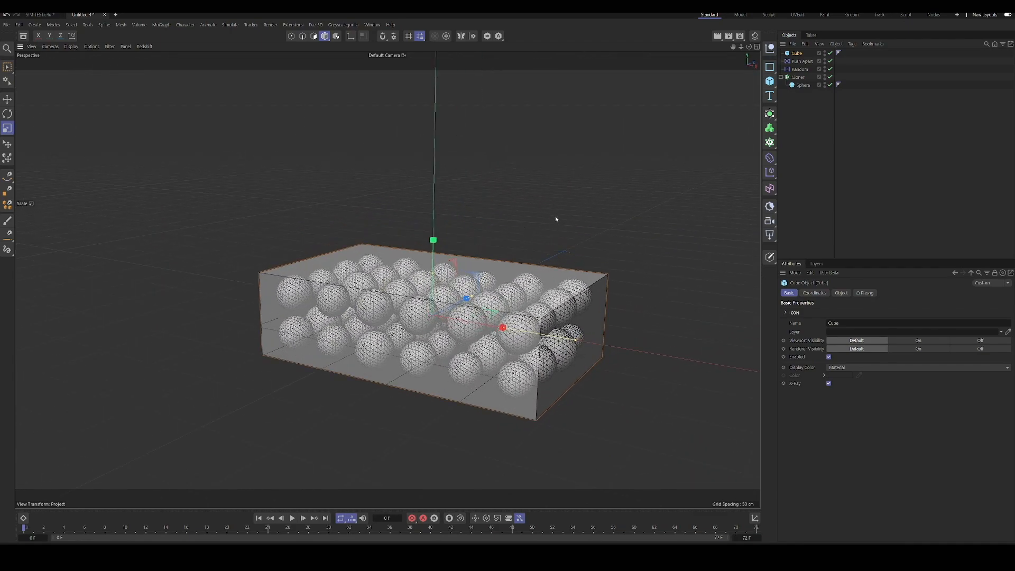
{"action": "left_click_drag", "start_coordinate": [530, 220], "coordinate": [429, 237], "text": "alt"}
{"action": "left_click_drag", "start_coordinate": [366, 235], "coordinate": [367, 232]}
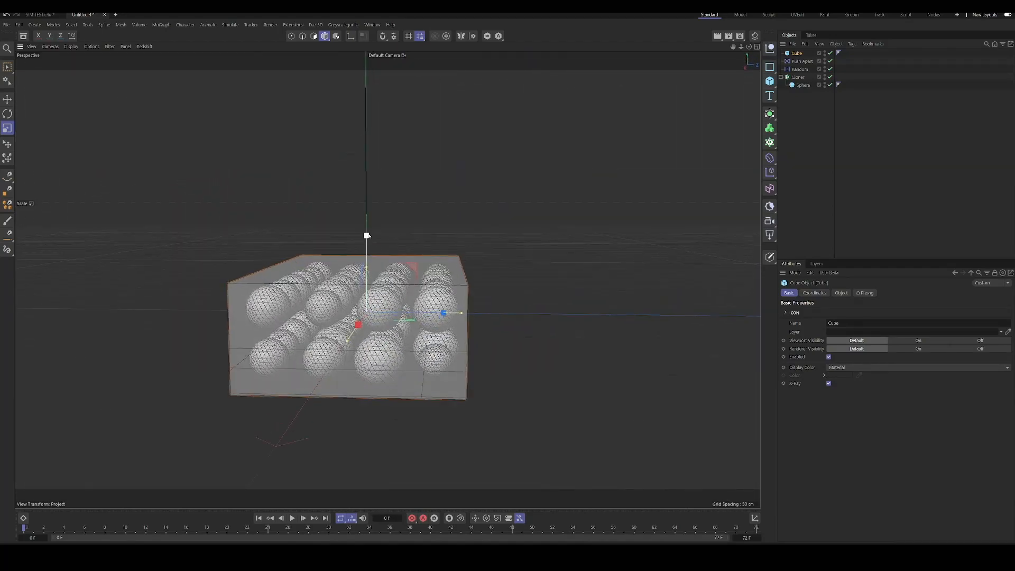
{"action": "mouse_move", "coordinate": [367, 268]}
{"action": "left_mouse_down", "text": "alt"}
{"action": "mouse_move", "coordinate": [333, 169]}
{"action": "mouse_move", "coordinate": [380, 80]}
{"action": "mouse_move", "coordinate": [411, 86]}
{"action": "mouse_move", "coordinate": [382, 269]}
{"action": "left_mouse_up", "text": "alt"}
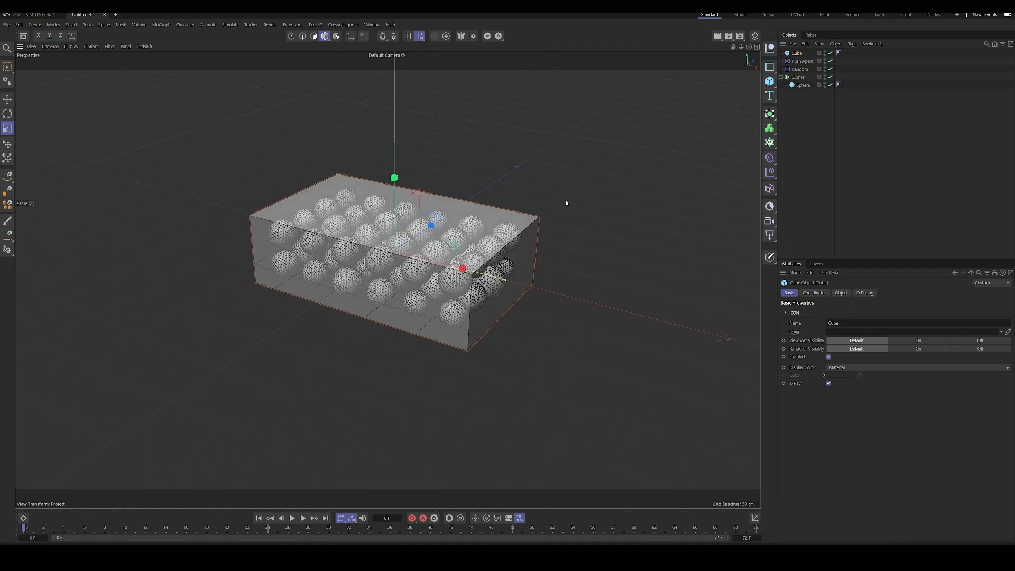
Step: Enable the cube's fillet and raise its segments to 94 in X, 22 in Y and 35 in Z
{"action": "left_click", "coordinate": [841, 293]}
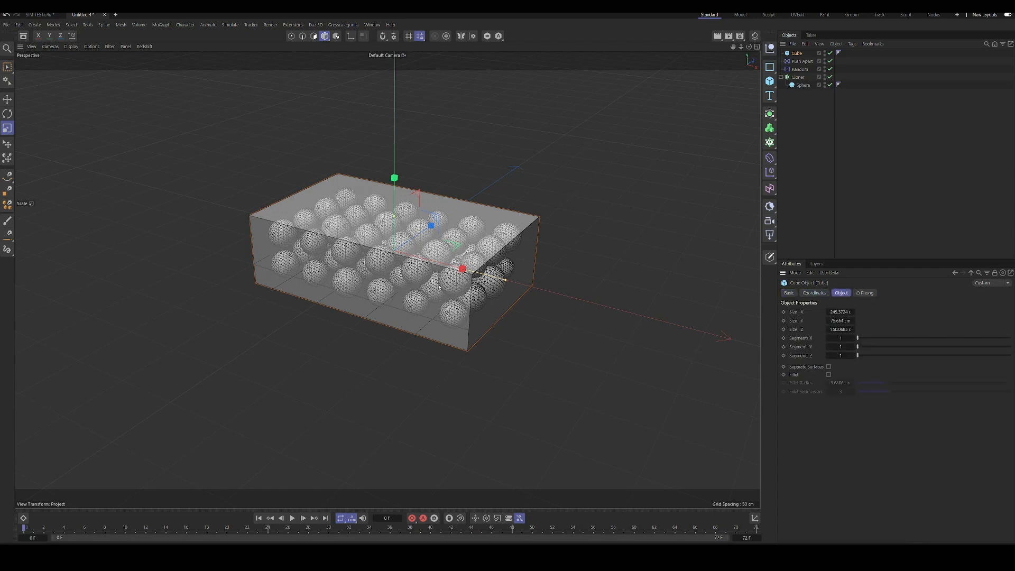
{"action": "right_click_drag", "start_coordinate": [439, 287], "coordinate": [474, 292], "text": "alt"}
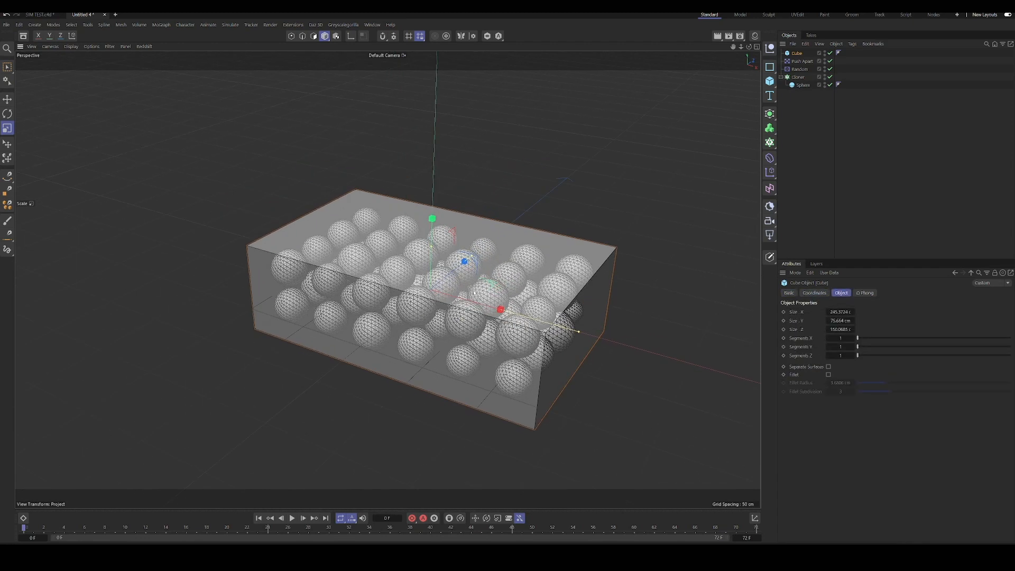
{"action": "left_click", "coordinate": [828, 375]}
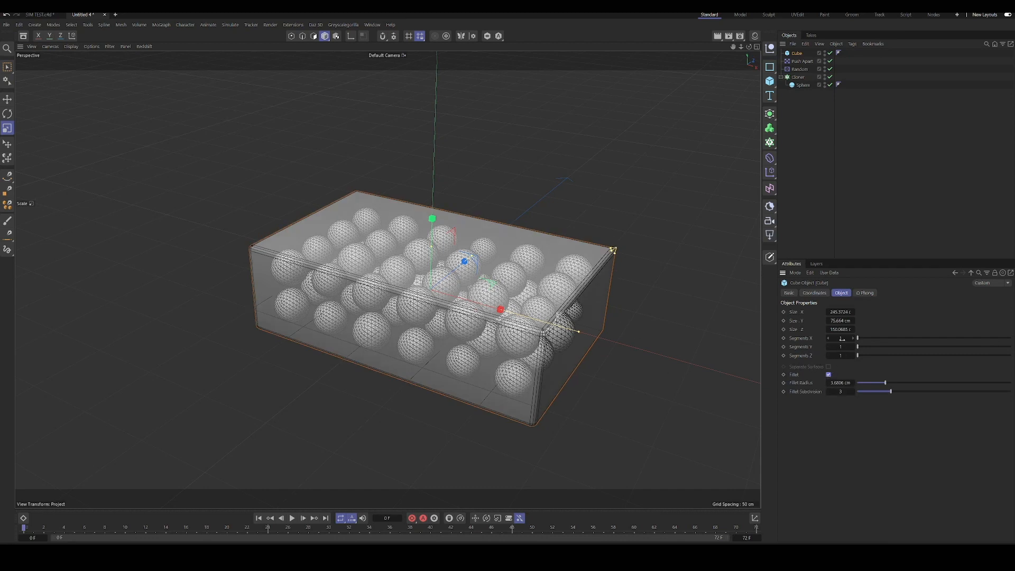
{"action": "mouse_move", "coordinate": [843, 338]}
{"action": "left_mouse_down"}
{"action": "mouse_move", "coordinate": [861, 338]}
{"action": "mouse_move", "coordinate": [838, 347]}
{"action": "mouse_move", "coordinate": [845, 355]}
{"action": "mouse_move", "coordinate": [841, 339]}
{"action": "mouse_move", "coordinate": [836, 355]}
{"action": "left_mouse_up"}
{"action": "left_click_drag", "start_coordinate": [476, 296], "coordinate": [602, 305], "text": "alt"}
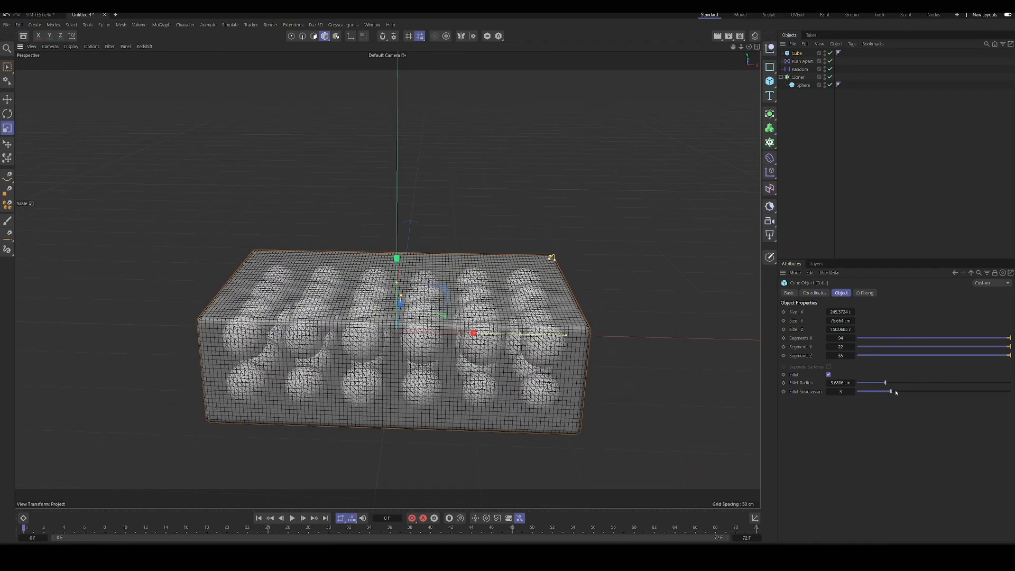
Step: Increase the cube's fillet radius slightly, then deselect the cube to view the rounded box around the spheres
{"action": "mouse_move", "coordinate": [887, 382]}
{"action": "left_mouse_down"}
{"action": "mouse_move", "coordinate": [921, 382]}
{"action": "mouse_move", "coordinate": [894, 382]}
{"action": "left_mouse_up"}
{"action": "left_click_drag", "start_coordinate": [476, 317], "coordinate": [549, 285], "text": "alt"}
{"action": "left_click", "coordinate": [803, 147]}
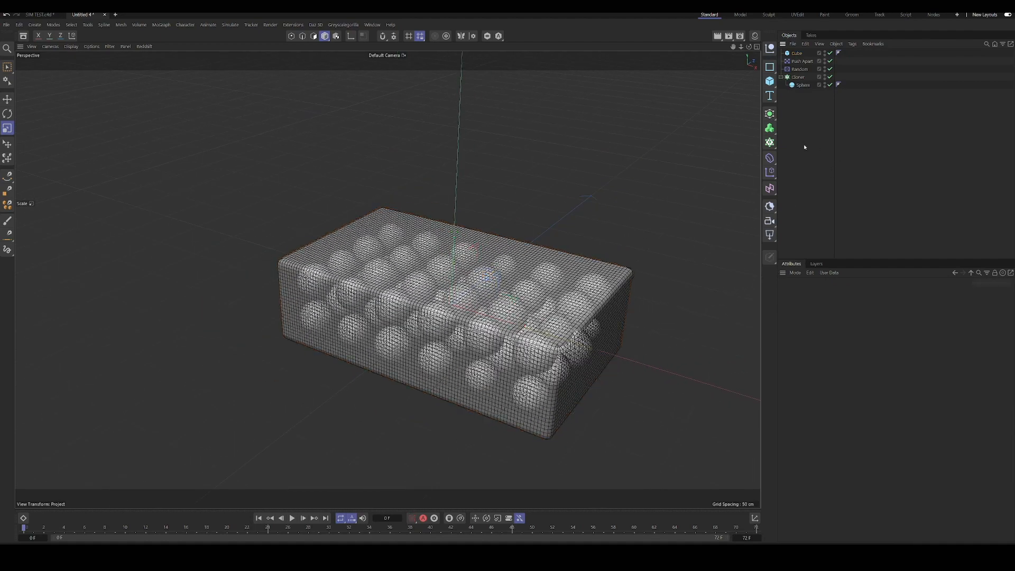
{"action": "left_click_drag", "start_coordinate": [423, 317], "coordinate": [440, 302], "text": "alt"}
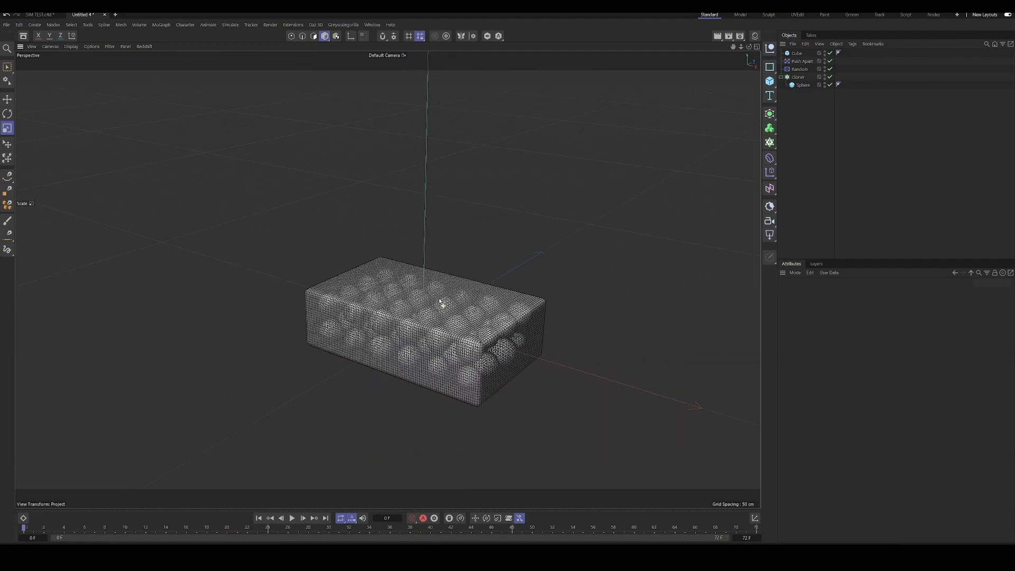
Step: Add a Cloth simulation tag to the Cube
{"action": "left_click", "coordinate": [795, 53]}
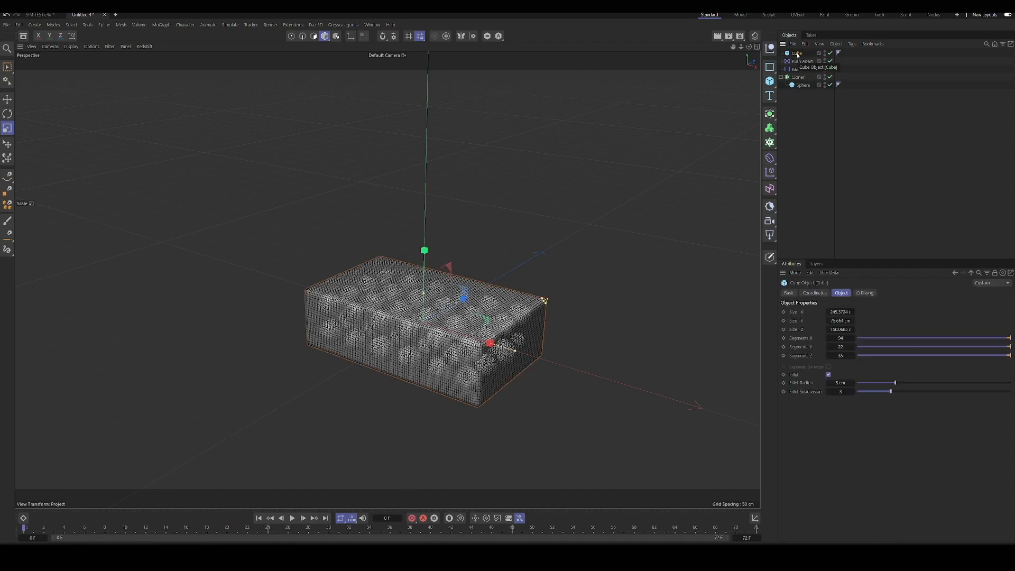
{"action": "right_click", "coordinate": [797, 54]}
{"action": "mouse_move", "coordinate": [832, 176]}
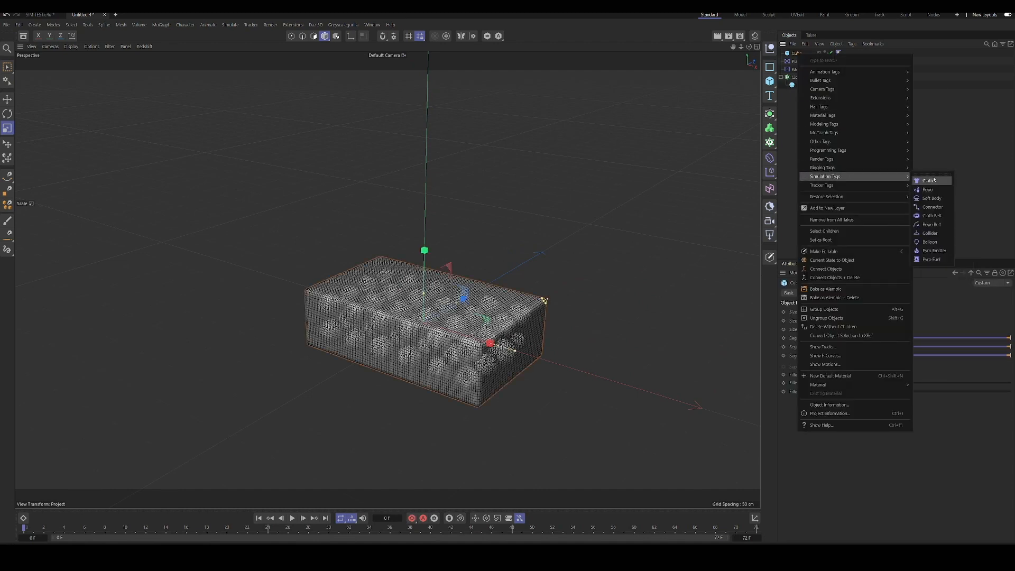
{"action": "left_click", "coordinate": [933, 180]}
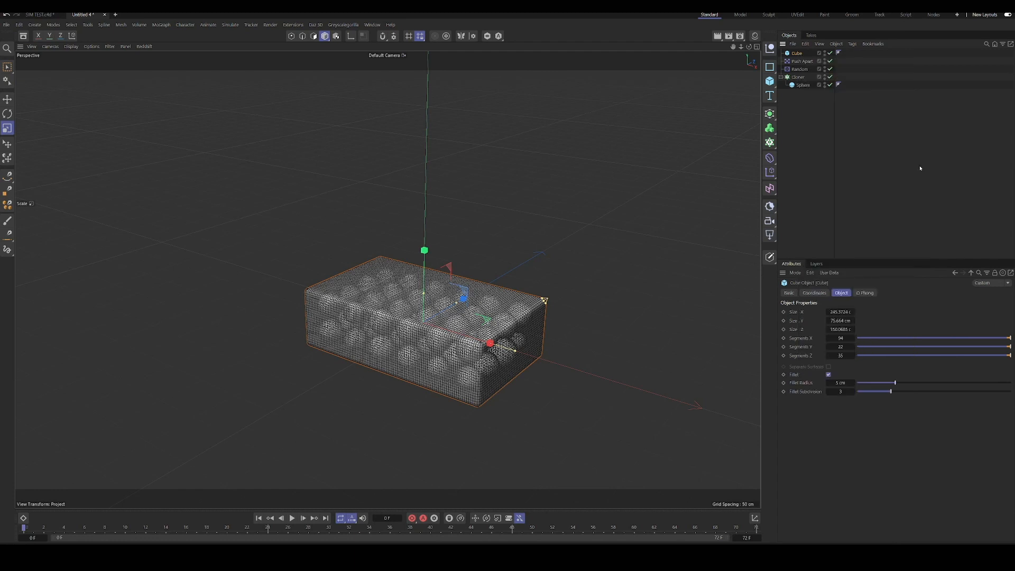
Step: Add a Balloon simulation tag to the Cloner and deselect it
{"action": "right_click", "coordinate": [798, 78]}
{"action": "mouse_move", "coordinate": [846, 202]}
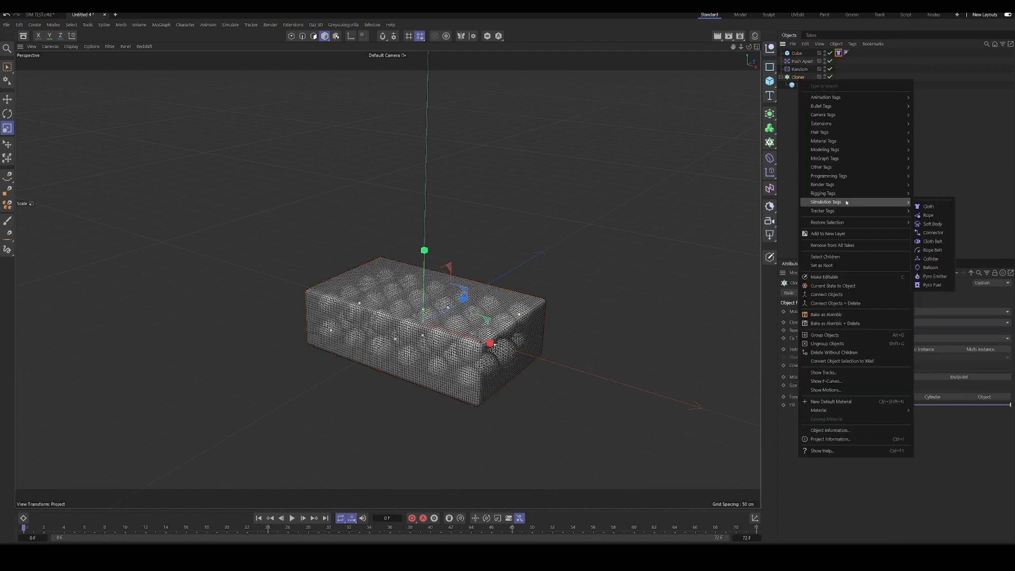
{"action": "left_click", "coordinate": [931, 267]}
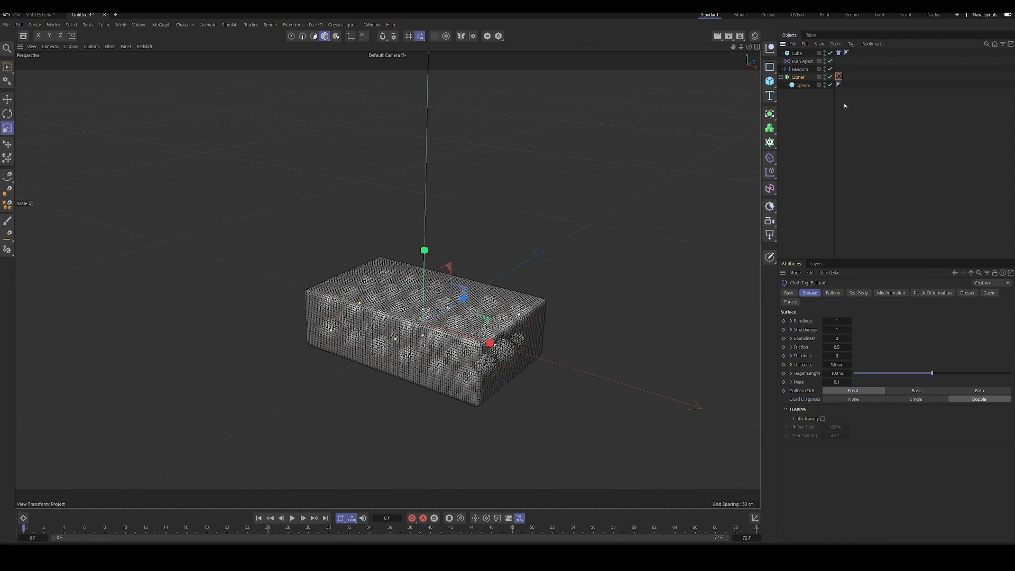
{"action": "left_click", "coordinate": [806, 160]}
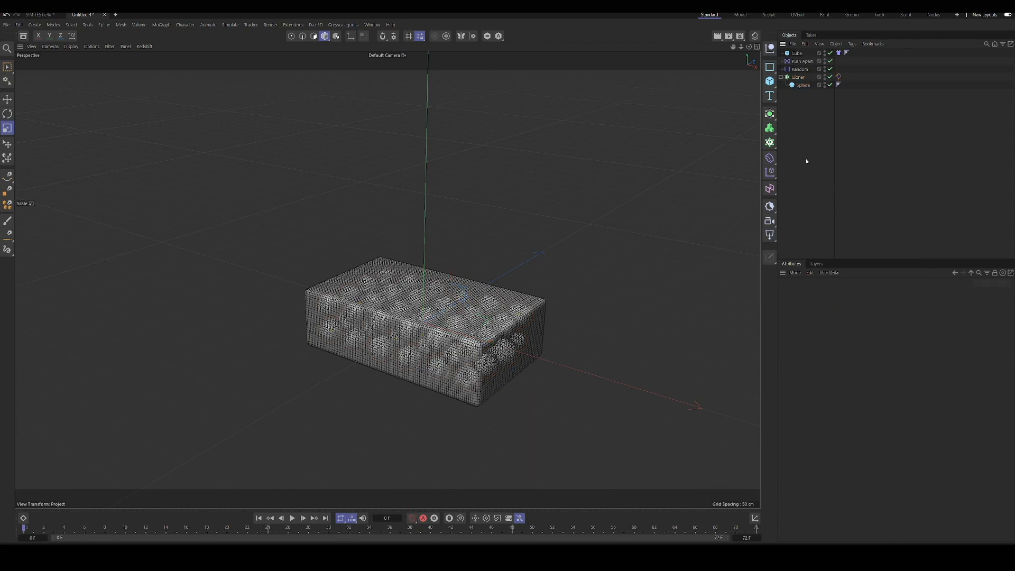
Step: Set the gravity in the project's simulation scene settings to 0 cm
{"action": "key", "text": "ctrl+d"}
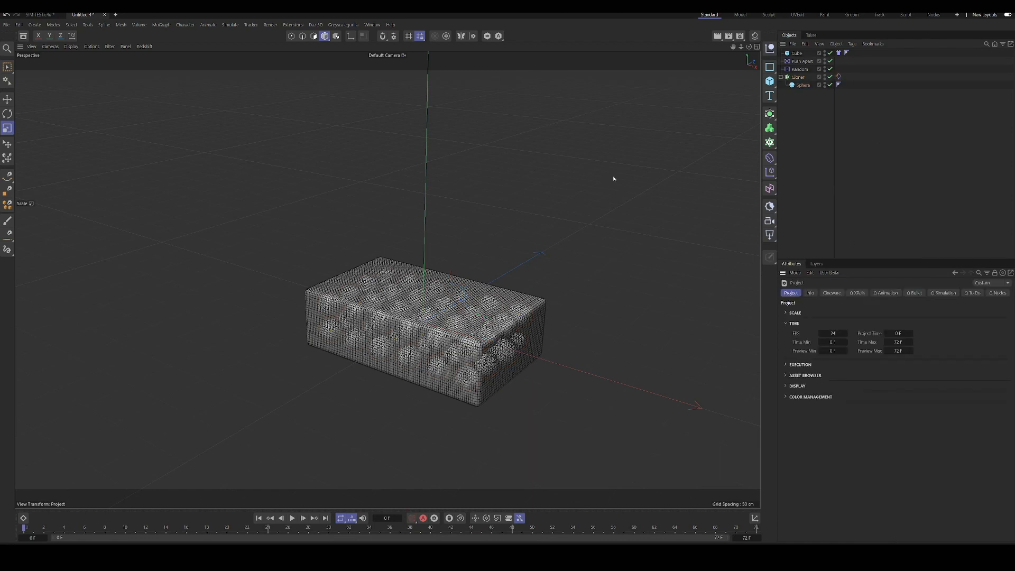
{"action": "left_click", "coordinate": [944, 293]}
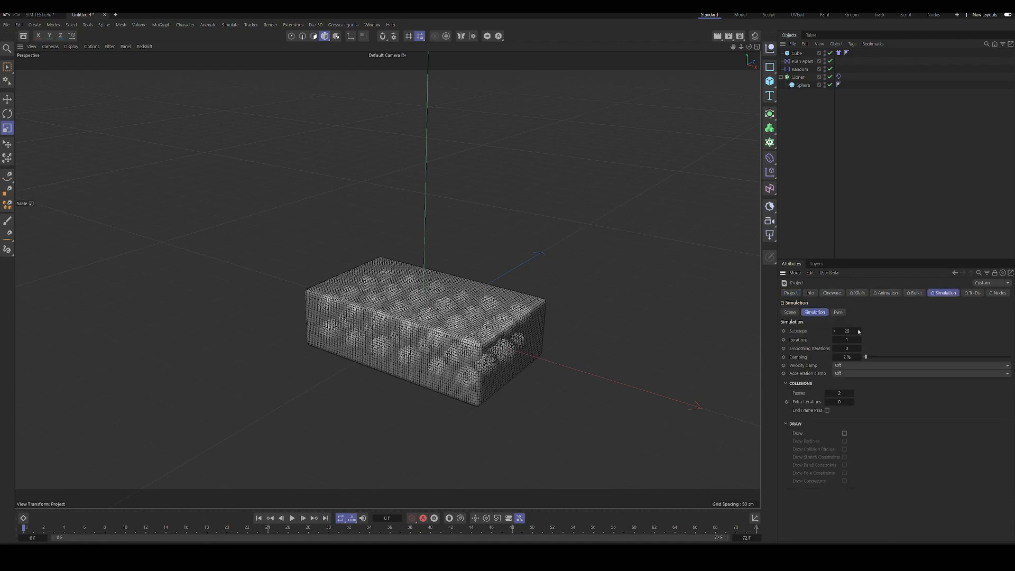
{"action": "left_click", "coordinate": [788, 313]}
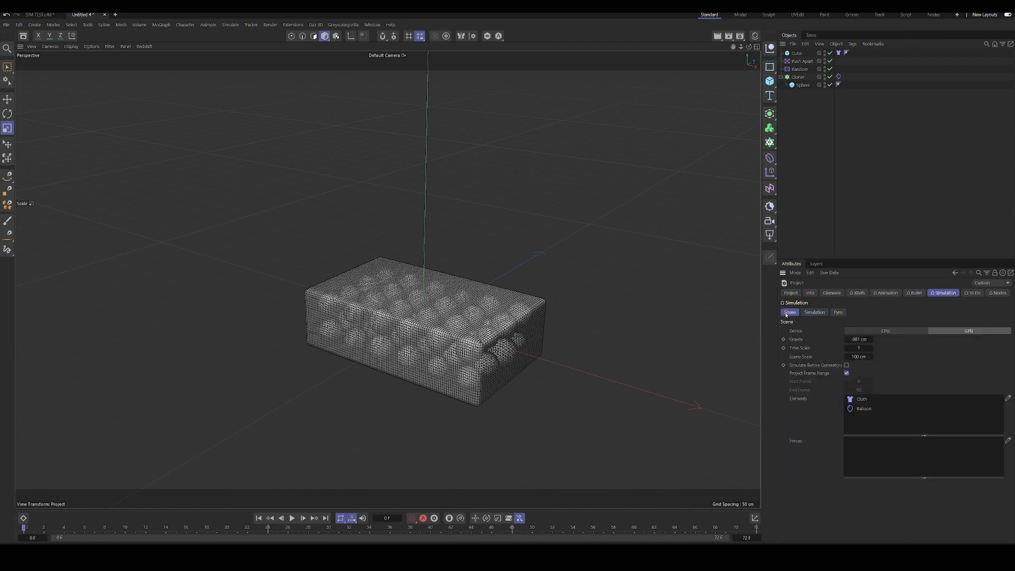
{"action": "left_click", "coordinate": [867, 338]}
{"action": "type", "text": "0"}
{"action": "key", "text": "Return"}
{"action": "mouse_move", "coordinate": [476, 263]}
{"action": "left_mouse_down", "text": "alt"}
{"action": "mouse_move", "coordinate": [463, 278]}
{"action": "mouse_move", "coordinate": [471, 280]}
{"action": "left_mouse_up", "text": "alt"}
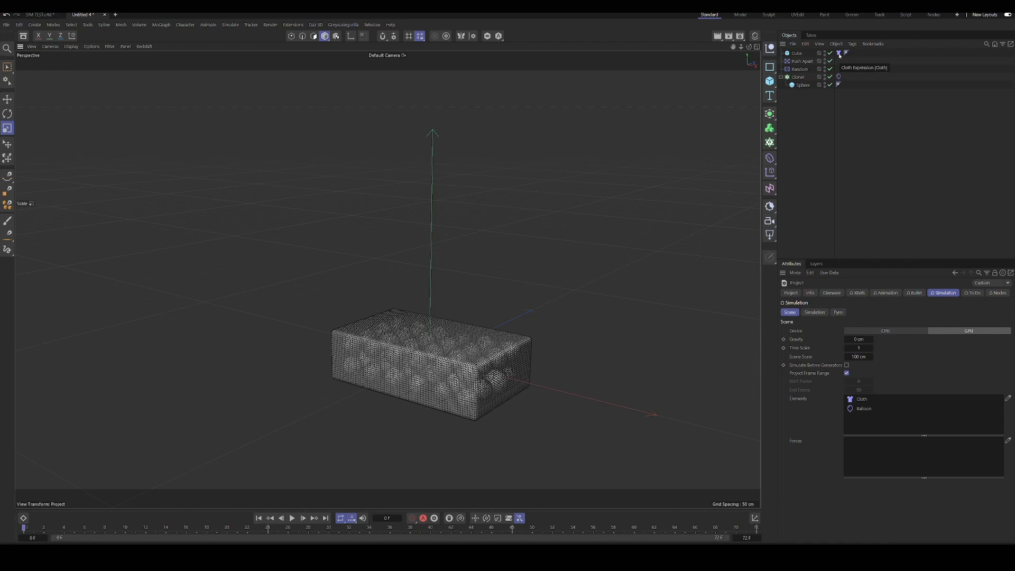
Step: Raise the overpressure of the Cloner's Balloon tag and set its expansion time to 20 F
{"action": "left_click", "coordinate": [838, 76]}
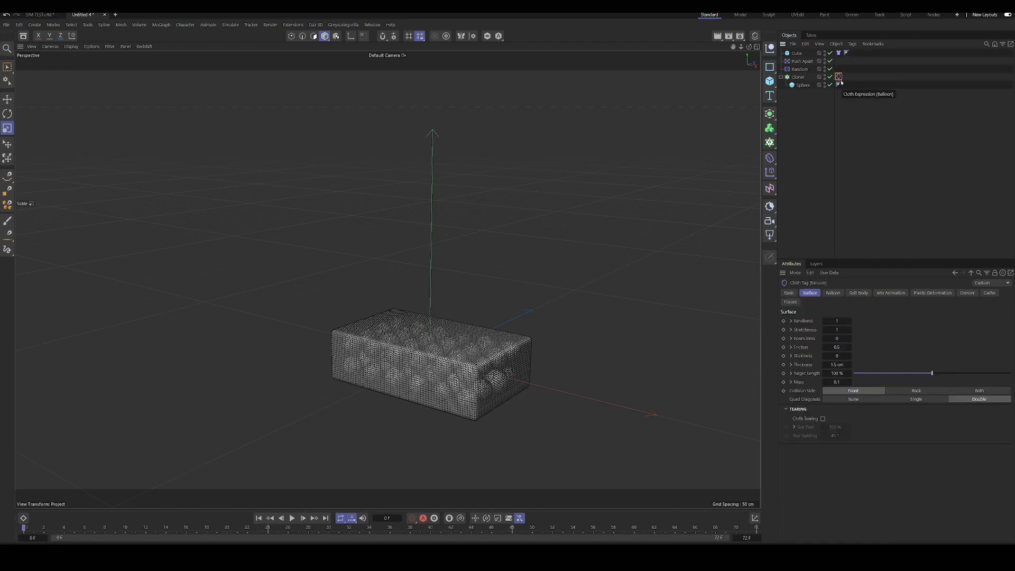
{"action": "left_click", "coordinate": [833, 292]}
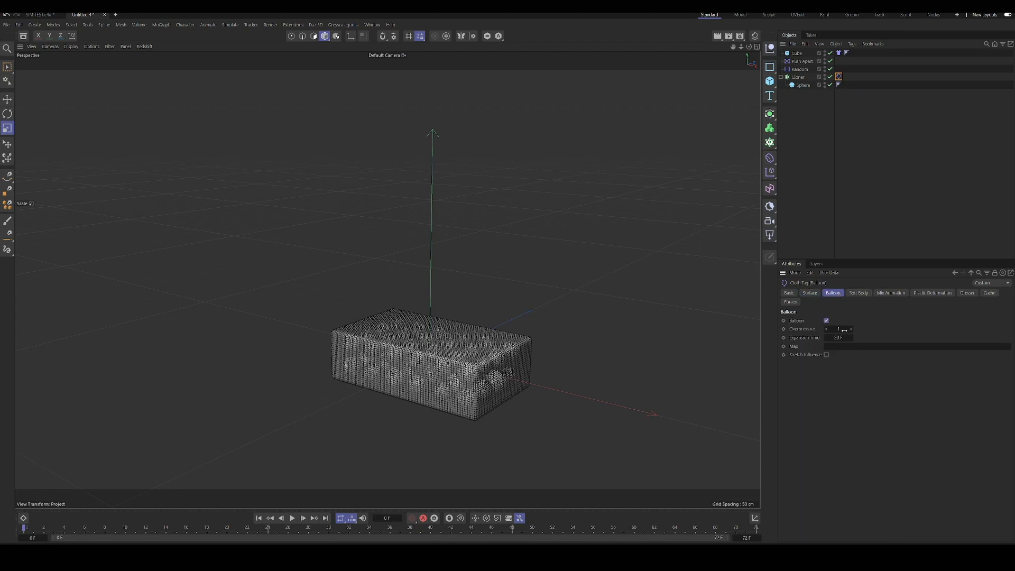
{"action": "left_click", "coordinate": [844, 338]}
{"action": "left_click", "coordinate": [841, 329]}
{"action": "key", "text": "Tab"}
{"action": "type", "text": "20"}
{"action": "key", "text": "Return"}
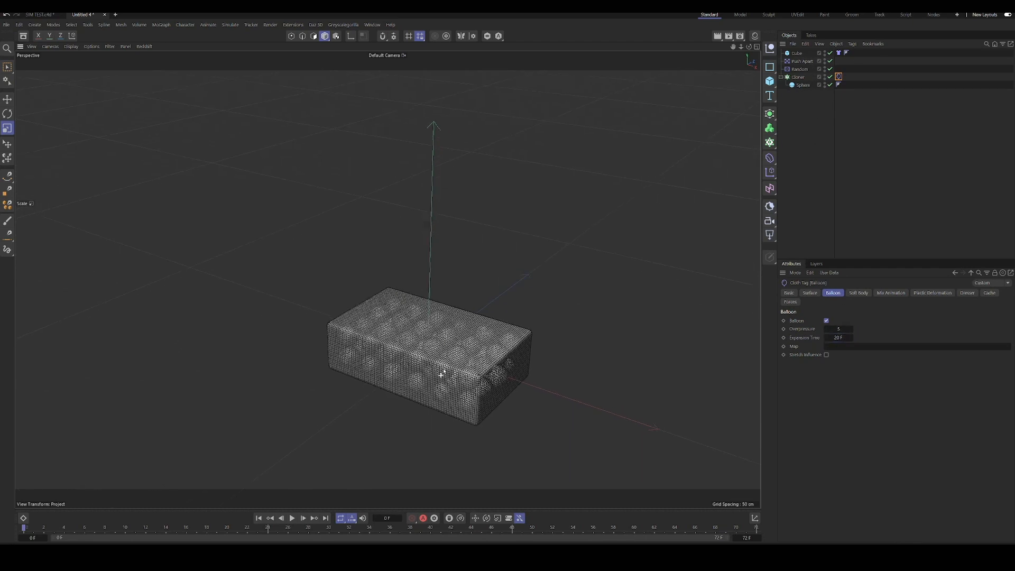
{"action": "left_click_drag", "start_coordinate": [370, 296], "coordinate": [438, 320], "text": "alt"}
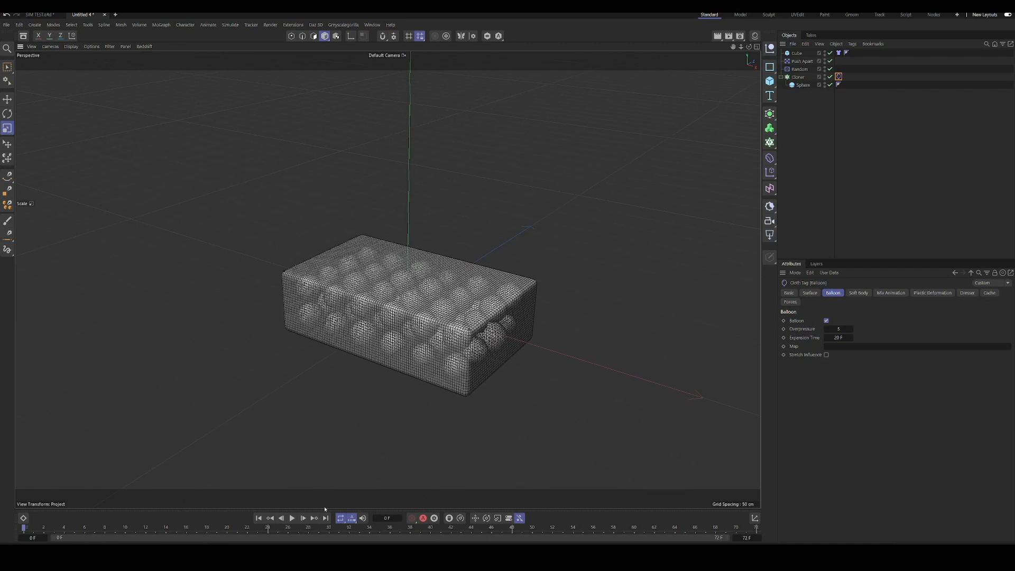
Step: Extend the end of the project timeline to 240 frames
{"action": "double_click", "coordinate": [744, 537]}
{"action": "type", "text": "240"}
{"action": "key", "text": "Return"}
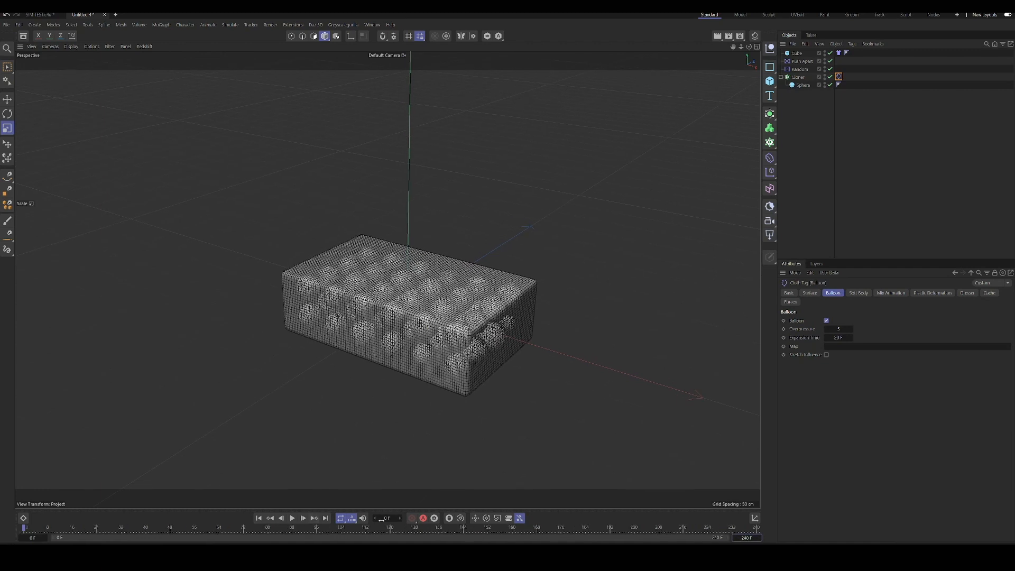
Step: Play the simulation, examine how the inflating spheres push out the cloth box, and rewind to the first frame
{"action": "left_click", "coordinate": [293, 518]}
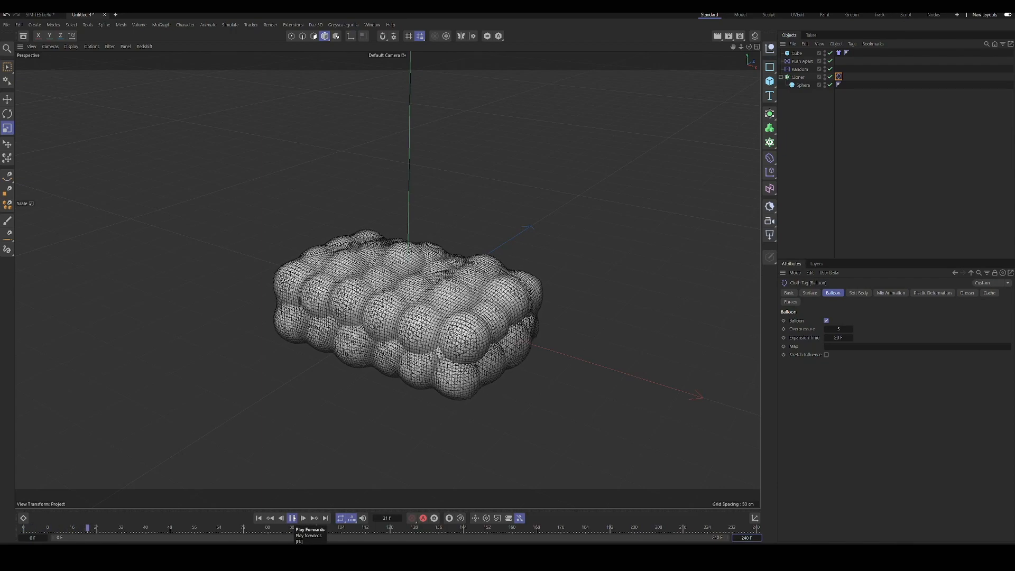
{"action": "left_click", "coordinate": [292, 518]}
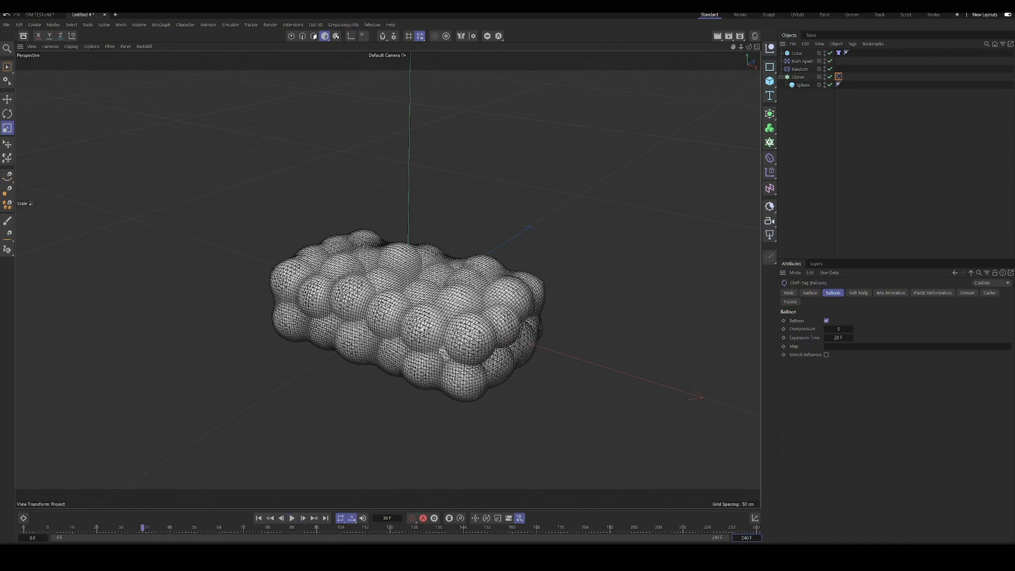
{"action": "left_click_drag", "start_coordinate": [408, 356], "coordinate": [436, 288], "text": "alt"}
{"action": "left_click_drag", "start_coordinate": [421, 333], "coordinate": [349, 311], "text": "alt"}
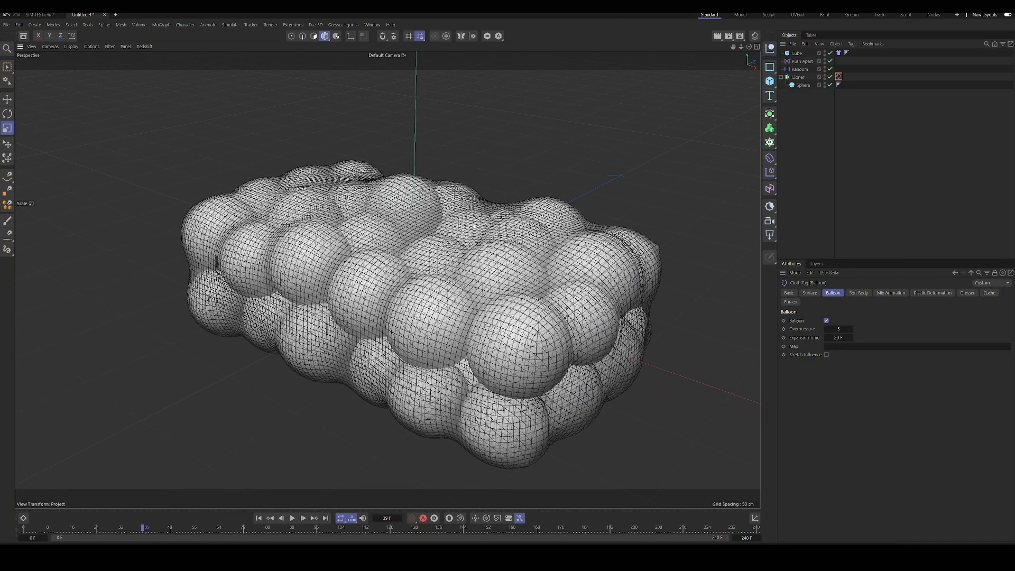
{"action": "scroll", "coordinate": [423, 265], "scroll_direction": "down", "scroll_amount": 3}
{"action": "left_click_drag", "start_coordinate": [433, 233], "coordinate": [470, 247], "text": "alt"}
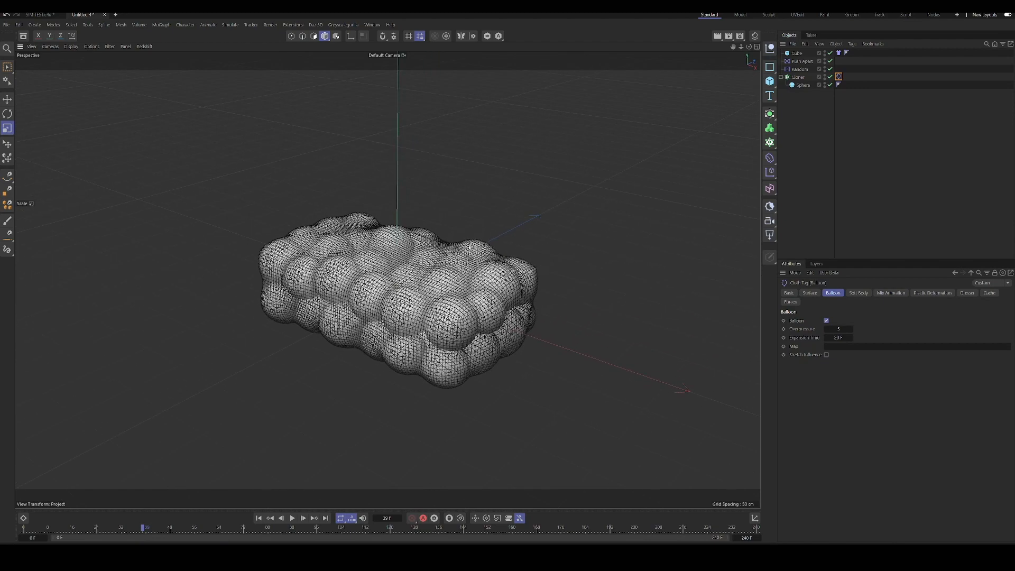
{"action": "left_click", "coordinate": [259, 518]}
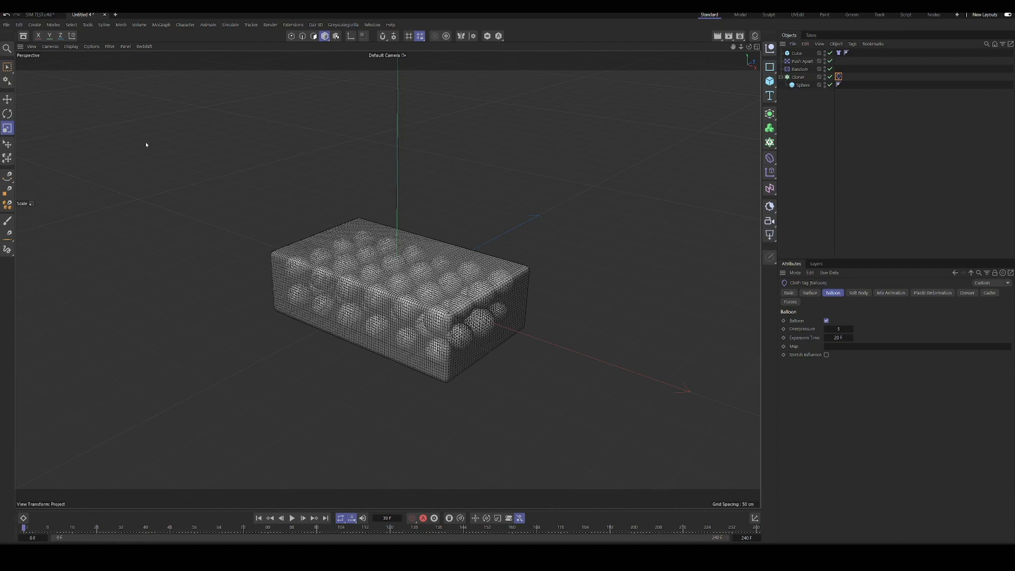
Step: Keyframe the target length of the Cube's Cloth tag at 100% on frame 0
{"action": "scroll", "coordinate": [423, 264], "scroll_direction": "up", "scroll_amount": 2}
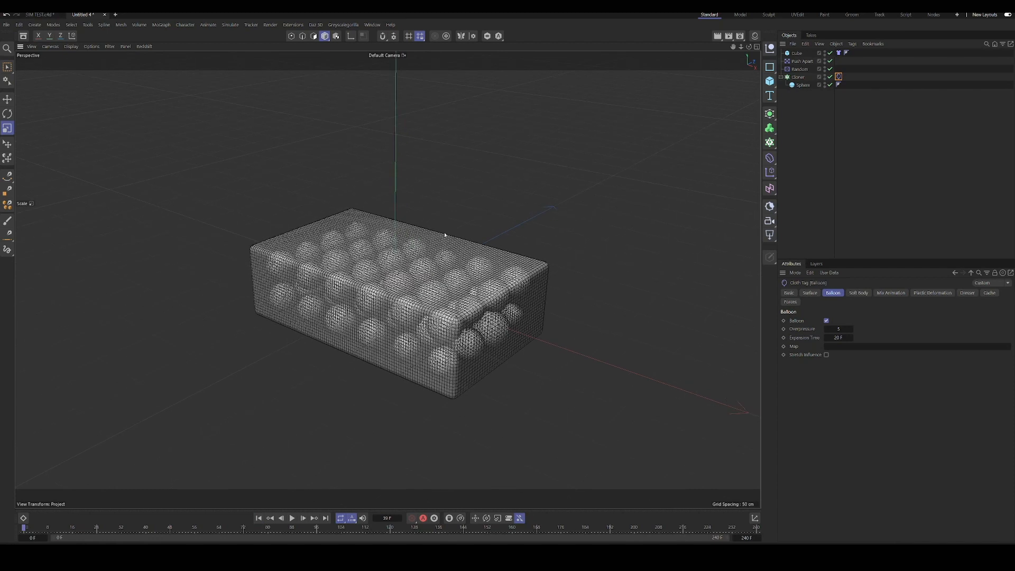
{"action": "left_click", "coordinate": [838, 53]}
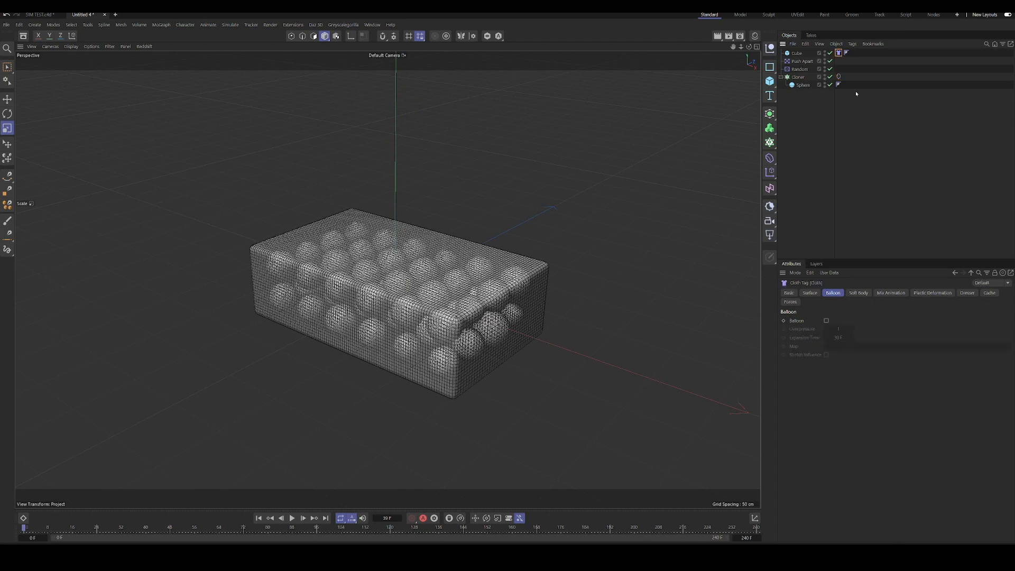
{"action": "left_click", "coordinate": [809, 293]}
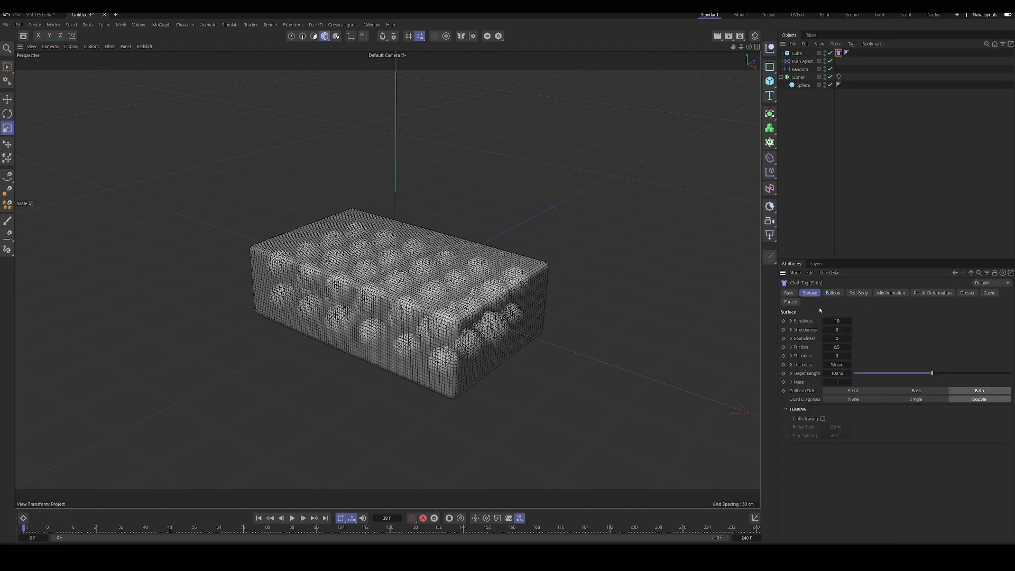
{"action": "left_click", "coordinate": [797, 53]}
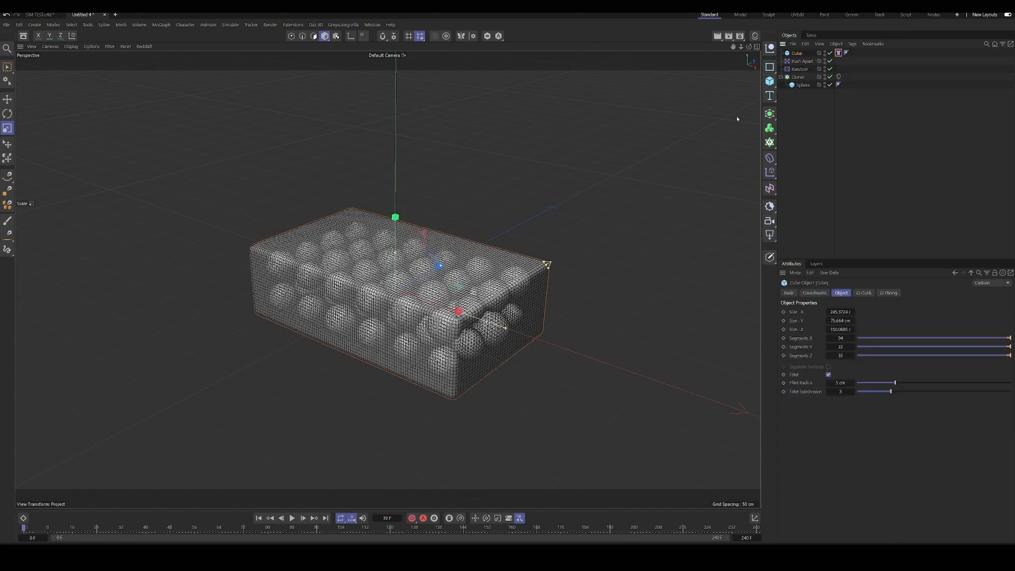
{"action": "left_click", "coordinate": [839, 53]}
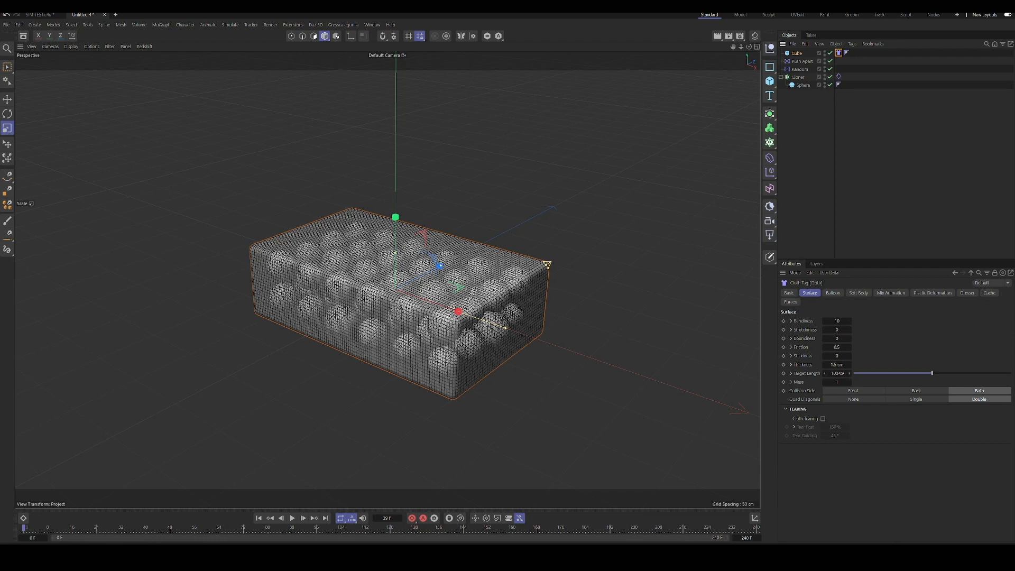
{"action": "left_click", "coordinate": [784, 374]}
Step: Set the Cloth tag's target length to 80% at frame 48 and keyframe it
{"action": "left_click", "coordinate": [171, 529]}
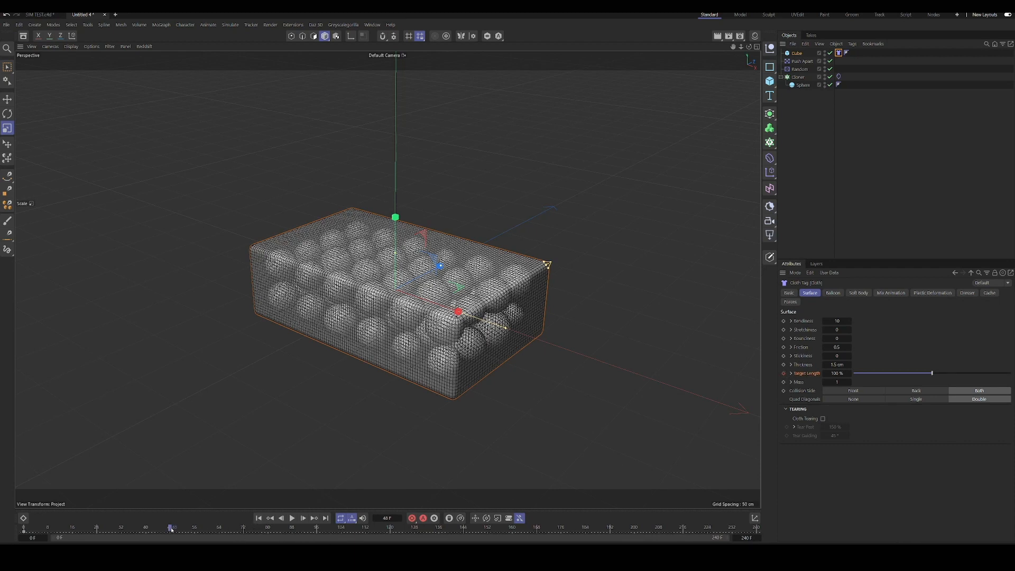
{"action": "left_click", "coordinate": [836, 374]}
{"action": "type", "text": "50"}
{"action": "key", "text": "Return"}
{"action": "left_click", "coordinate": [783, 373]}
Step: Play the simulation from the first frame and examine how the shrinking cloth wraps the inflated spheres
{"action": "left_click", "coordinate": [259, 518]}
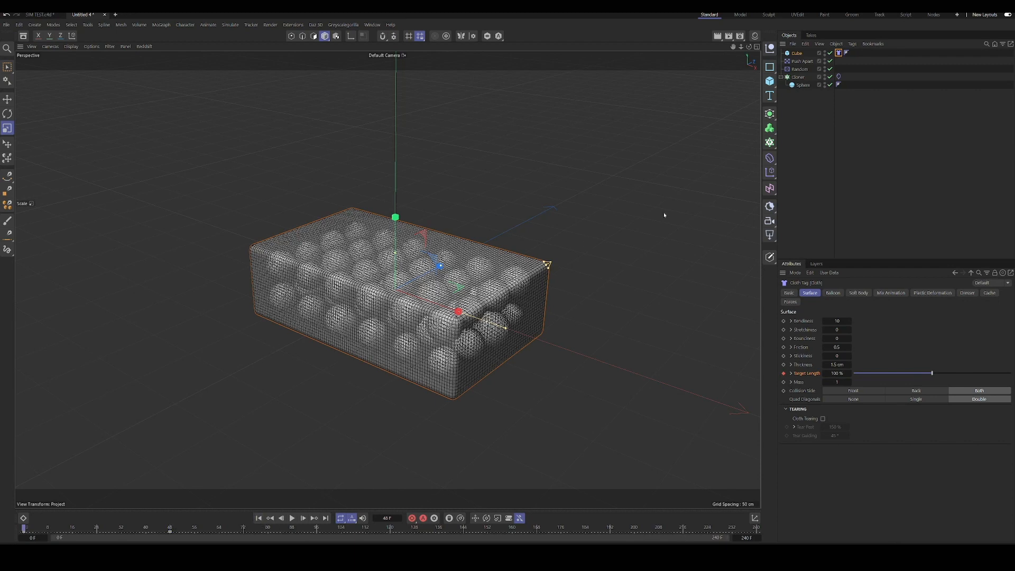
{"action": "left_click", "coordinate": [292, 518]}
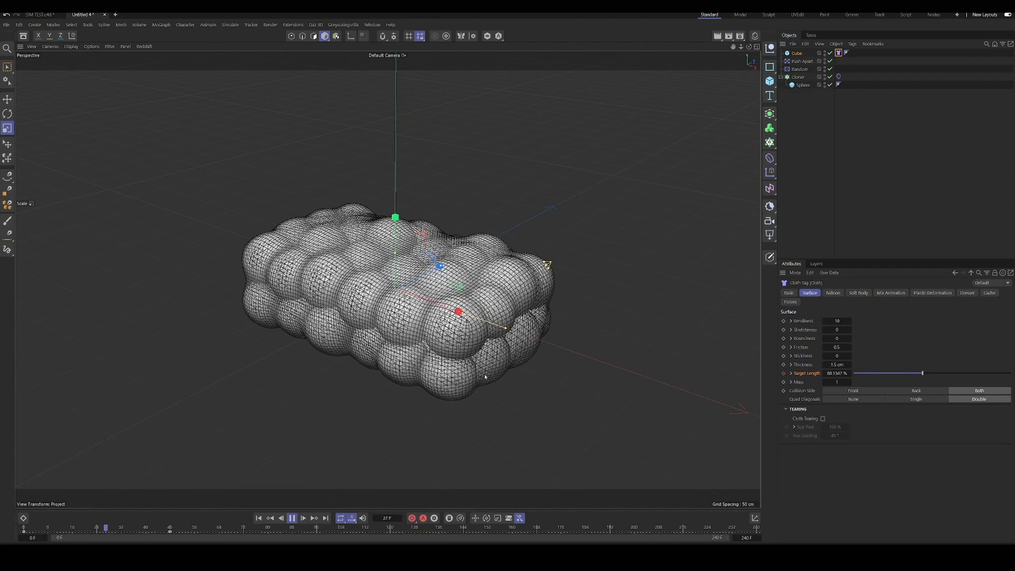
{"action": "left_click", "coordinate": [292, 519]}
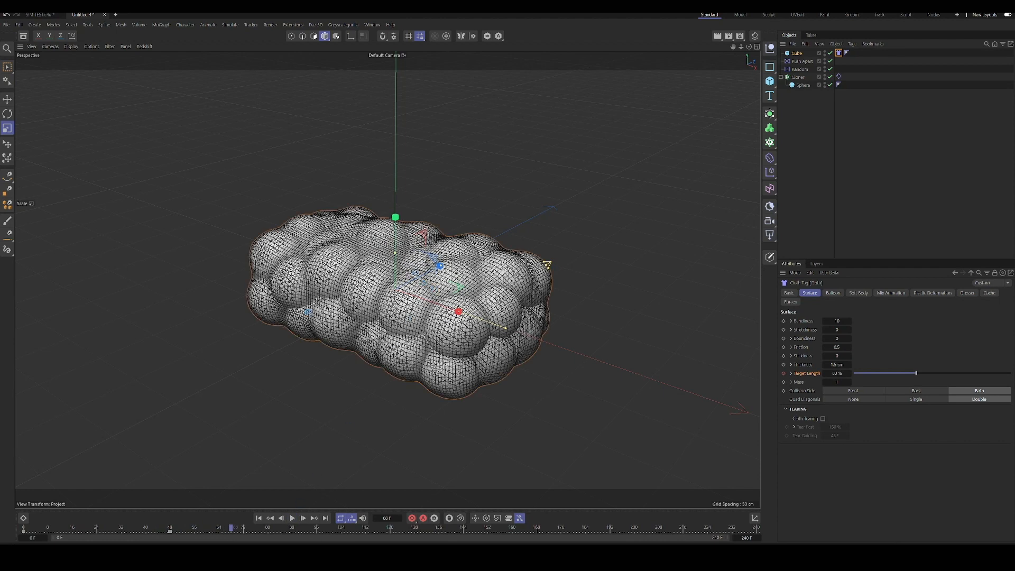
{"action": "left_click", "coordinate": [289, 260]}
{"action": "left_click_drag", "start_coordinate": [387, 279], "coordinate": [376, 305], "text": "alt"}
{"action": "scroll", "coordinate": [384, 349], "scroll_direction": "up", "scroll_amount": 4}
{"action": "scroll", "coordinate": [381, 351], "scroll_direction": "down", "scroll_amount": 6}
{"action": "mouse_move", "coordinate": [369, 364]}
{"action": "left_mouse_down", "text": "alt"}
{"action": "mouse_move", "coordinate": [390, 341]}
{"action": "mouse_move", "coordinate": [376, 381]}
{"action": "left_mouse_up", "text": "alt"}
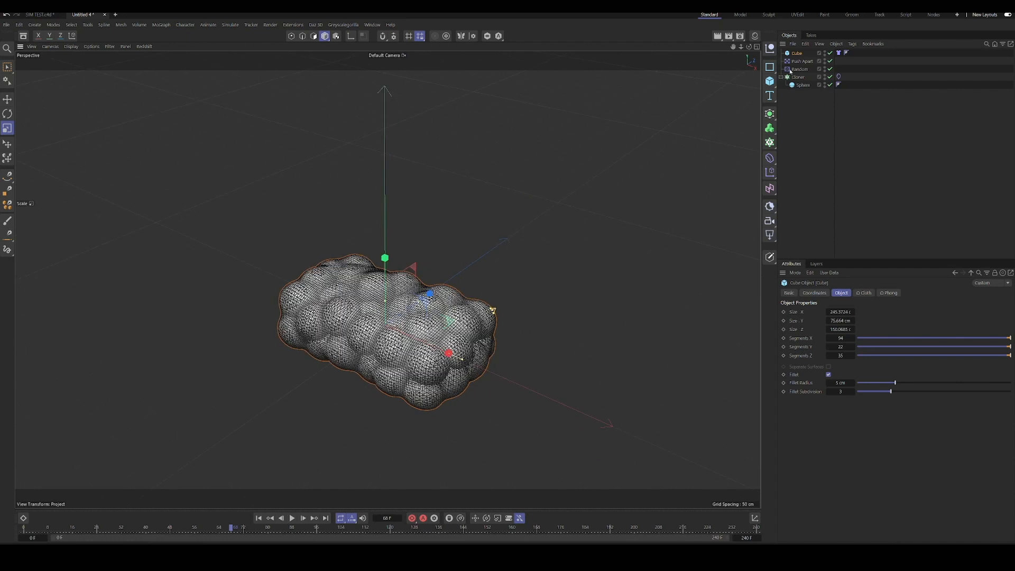
Step: Disable X-Ray display on the Cube and view the wrapped mesh shaded without wireframe lines
{"action": "left_click", "coordinate": [788, 293]}
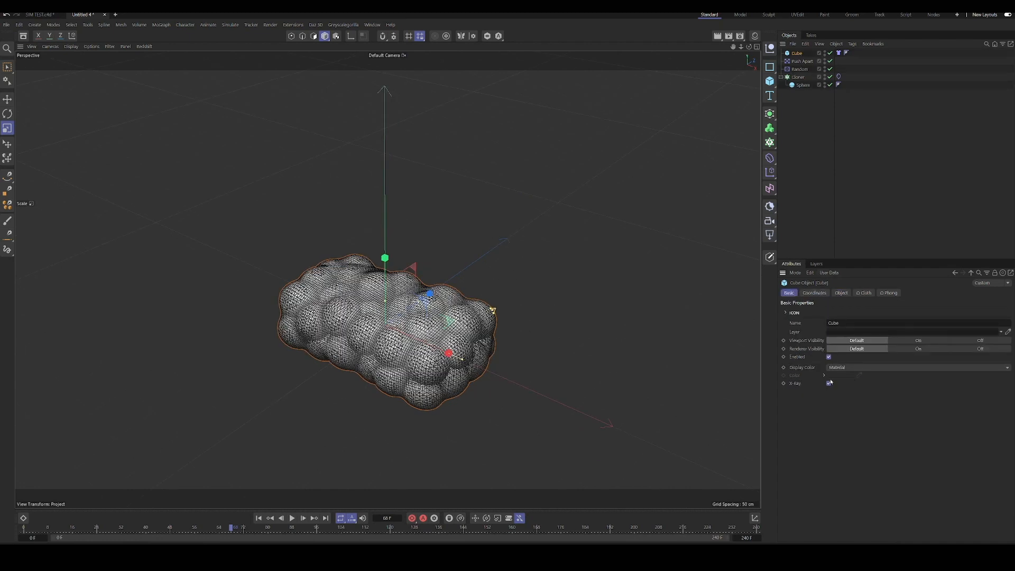
{"action": "left_click", "coordinate": [829, 383]}
{"action": "left_click", "coordinate": [823, 139]}
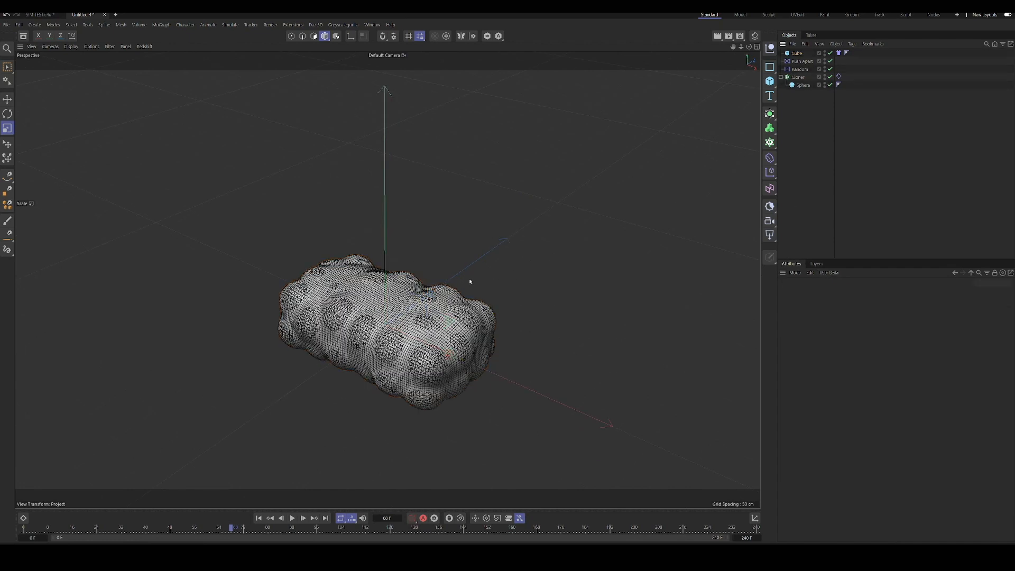
{"action": "scroll", "coordinate": [436, 264], "scroll_direction": "up", "scroll_amount": 5}
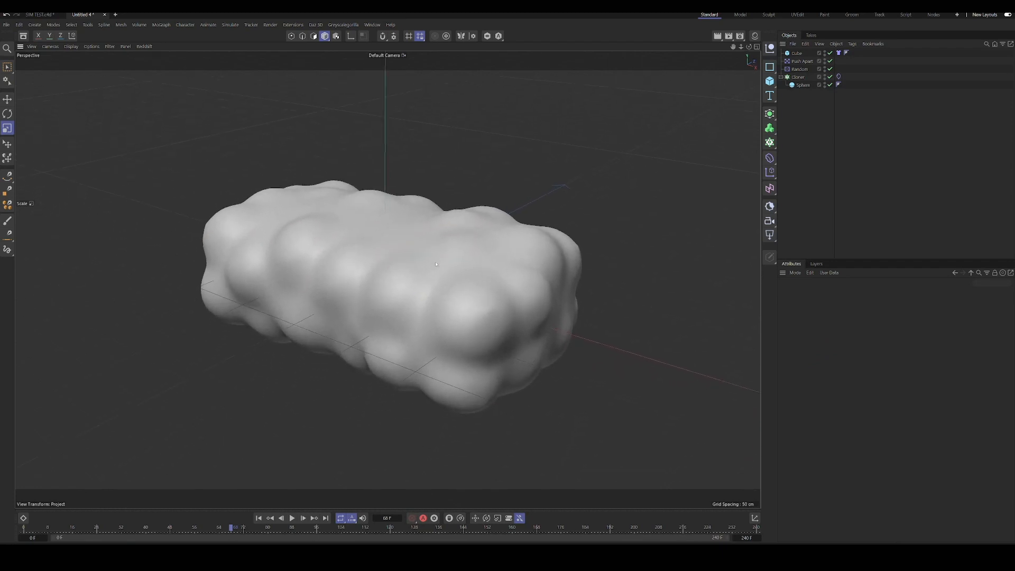
{"action": "left_click_drag", "start_coordinate": [436, 263], "coordinate": [418, 249], "text": "alt"}
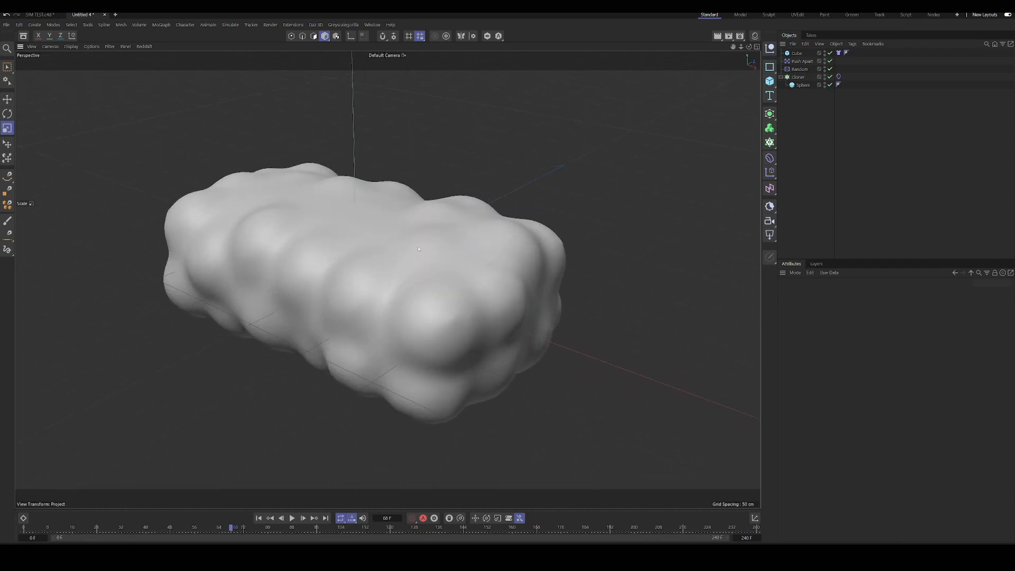
Step: Delete the target length animation track from the Cube's Cloth tag and play the simulation without it
{"action": "left_click", "coordinate": [260, 519]}
{"action": "left_click", "coordinate": [838, 53]}
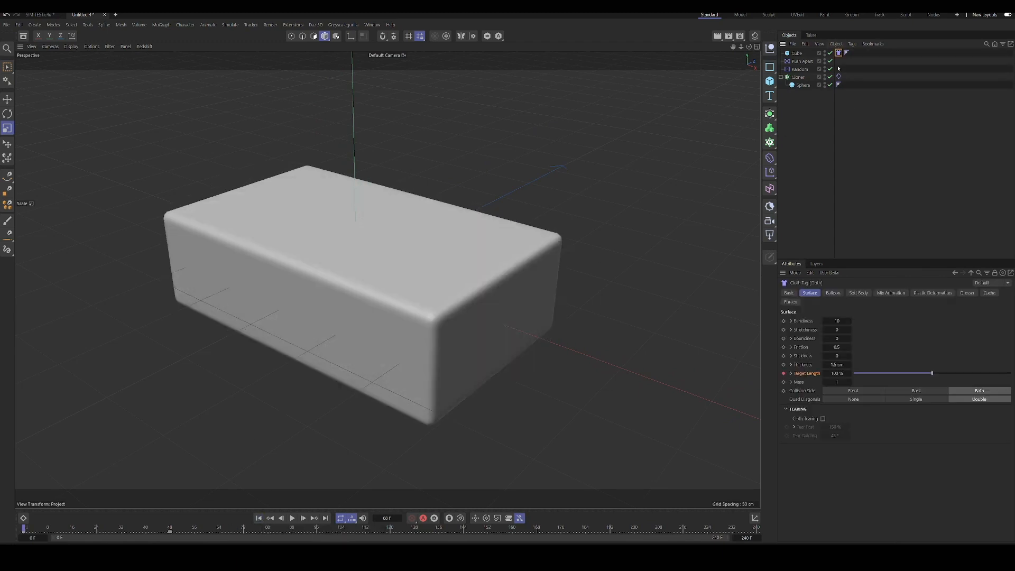
{"action": "right_click", "coordinate": [802, 373]}
{"action": "mouse_move", "coordinate": [846, 399]}
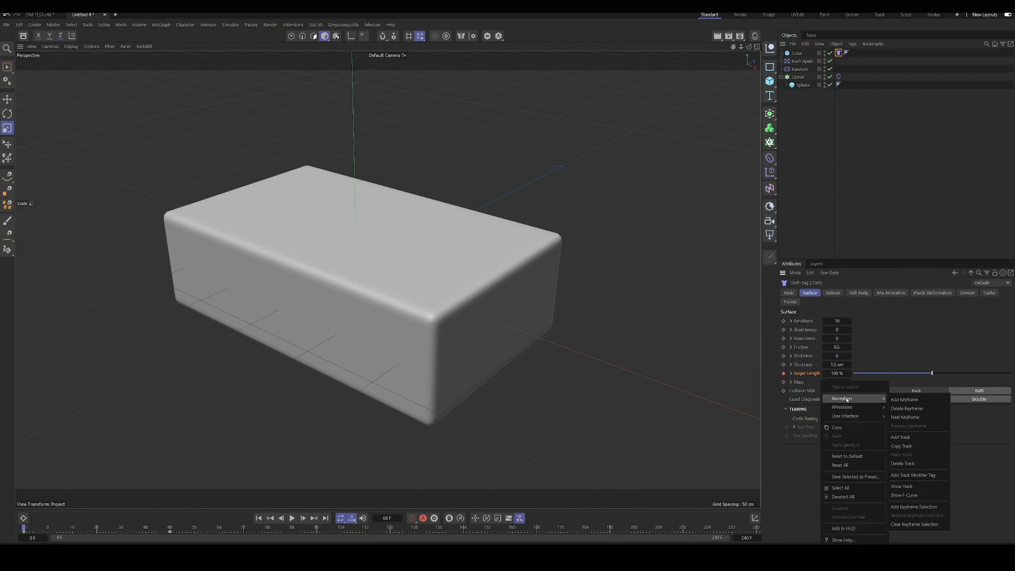
{"action": "left_click", "coordinate": [908, 464]}
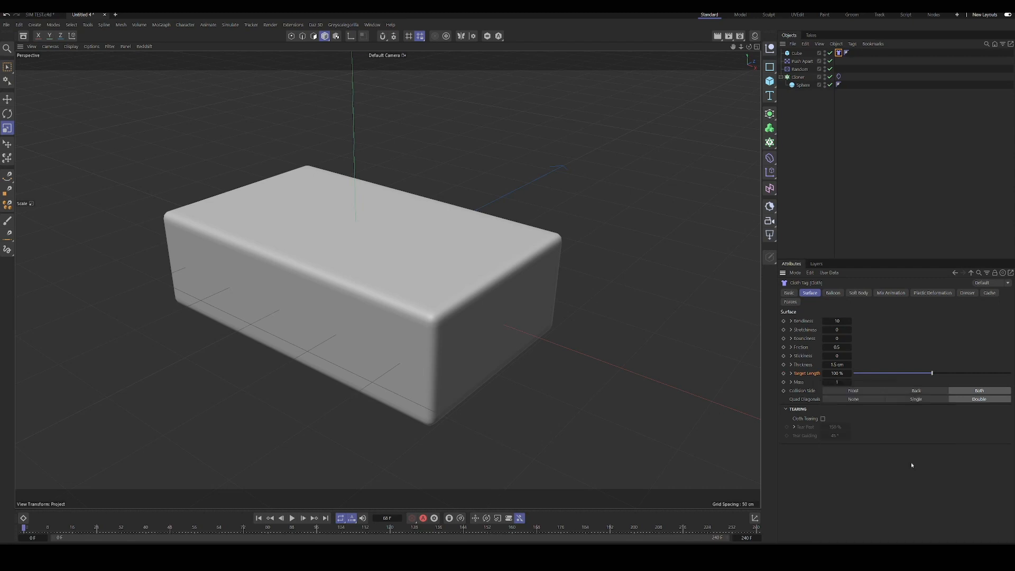
{"action": "left_click", "coordinate": [292, 518]}
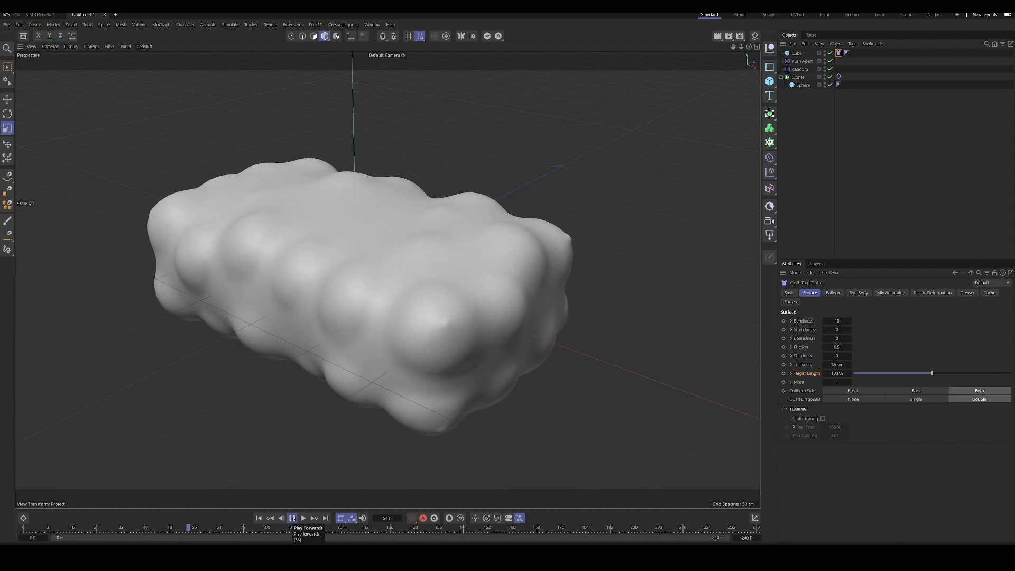
{"action": "left_click", "coordinate": [292, 517]}
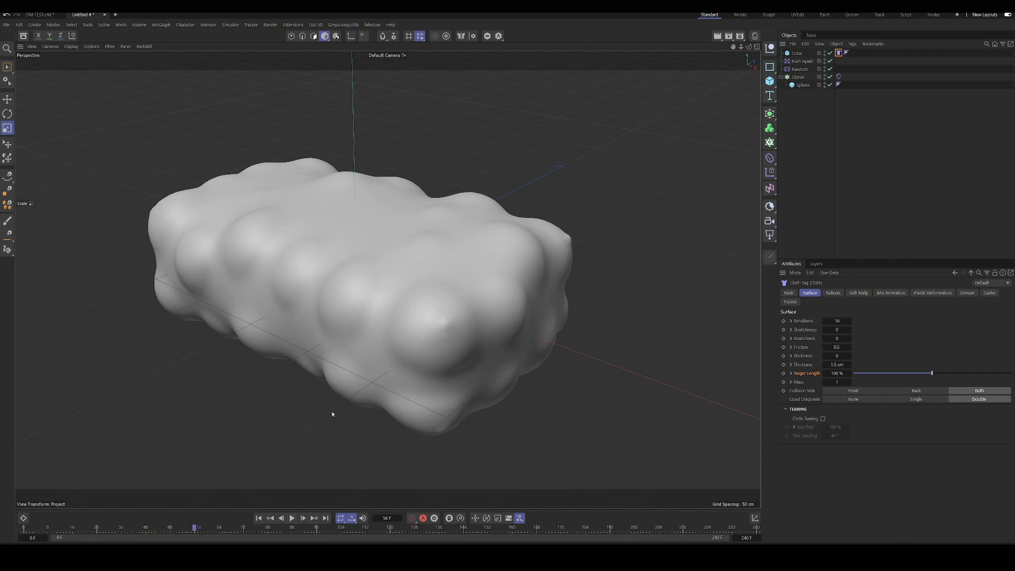
Step: Restore the Cloth tag's target length keyframes and replay the simulation from the first frame
{"action": "left_click", "coordinate": [259, 518]}
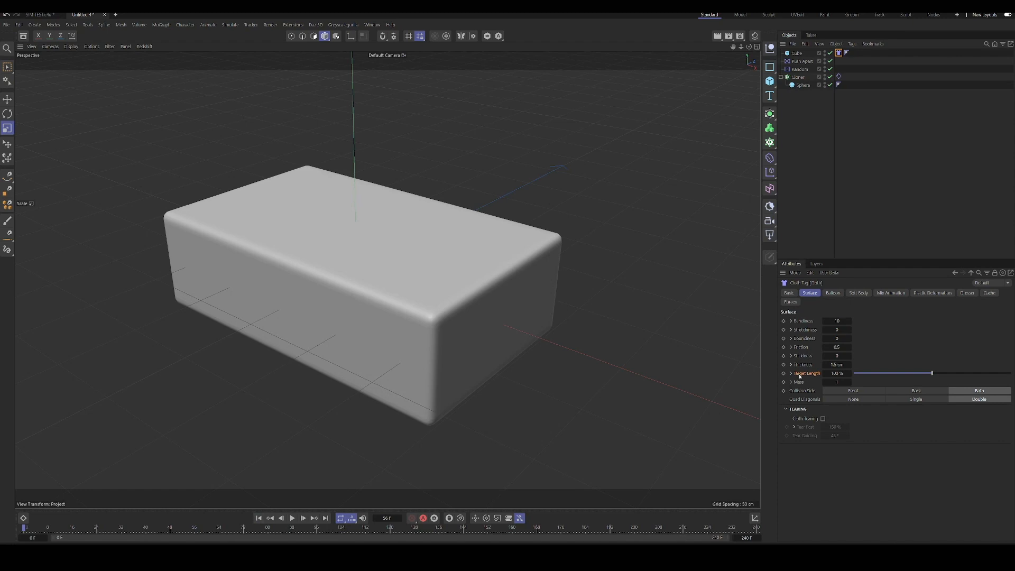
{"action": "left_click", "coordinate": [804, 375], "text": "ctrl"}
{"action": "left_click", "coordinate": [292, 518]}
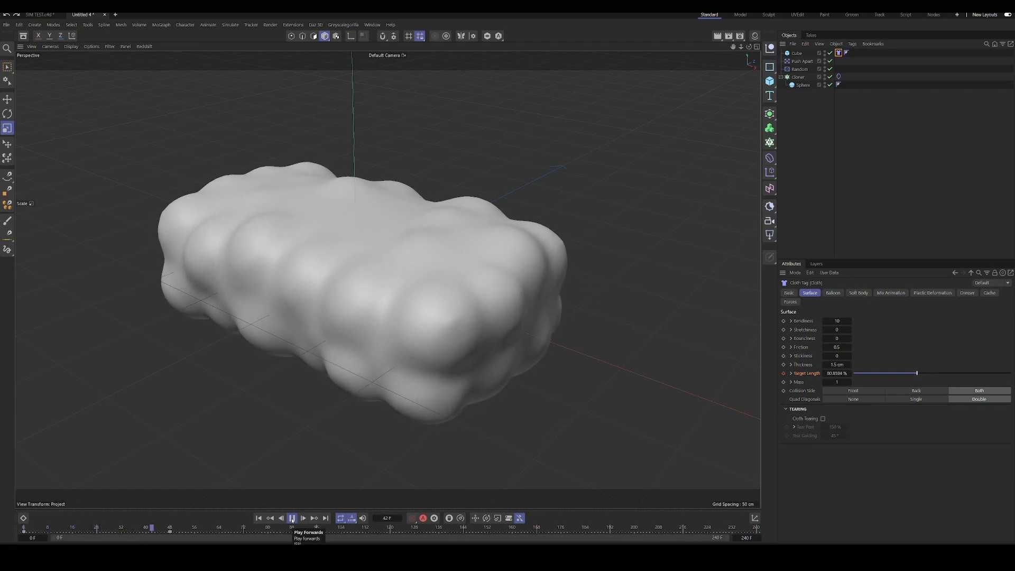
{"action": "left_click", "coordinate": [292, 518]}
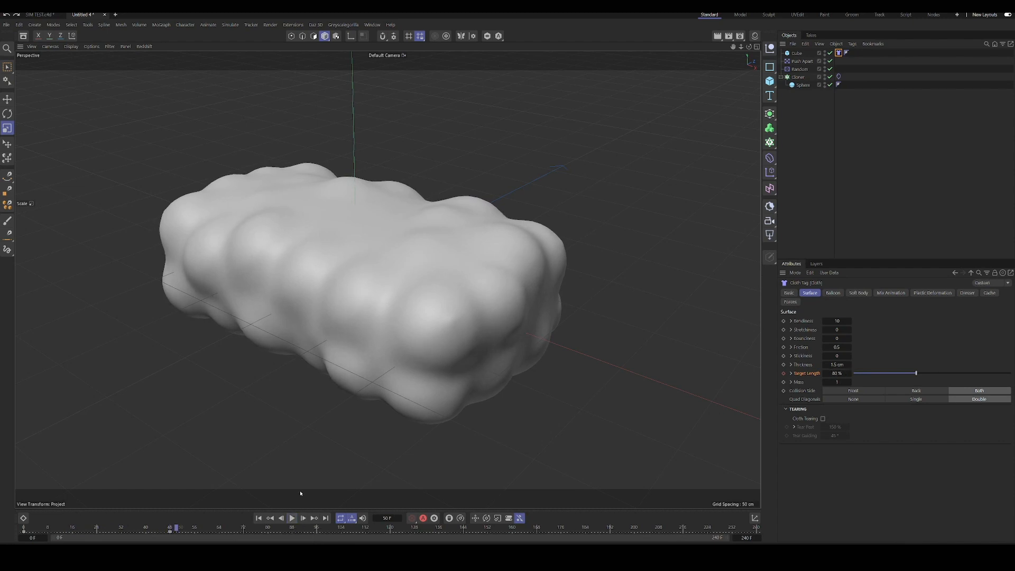
{"action": "left_click", "coordinate": [259, 518]}
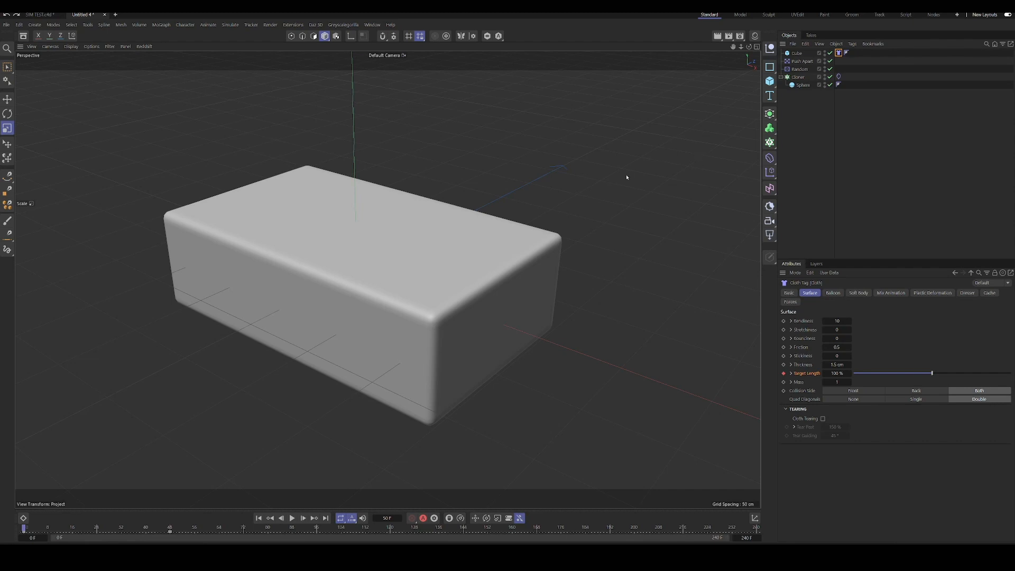
Step: Duplicate the Cube with its Cloth tag and the sphere Cloner in the object hierarchy
{"action": "right_click_drag", "start_coordinate": [627, 178], "coordinate": [589, 181], "text": "alt"}
{"action": "middle_click_drag", "start_coordinate": [589, 181], "coordinate": [529, 270], "text": "alt"}
{"action": "middle_click_drag", "start_coordinate": [683, 135], "coordinate": [629, 192], "text": "alt"}
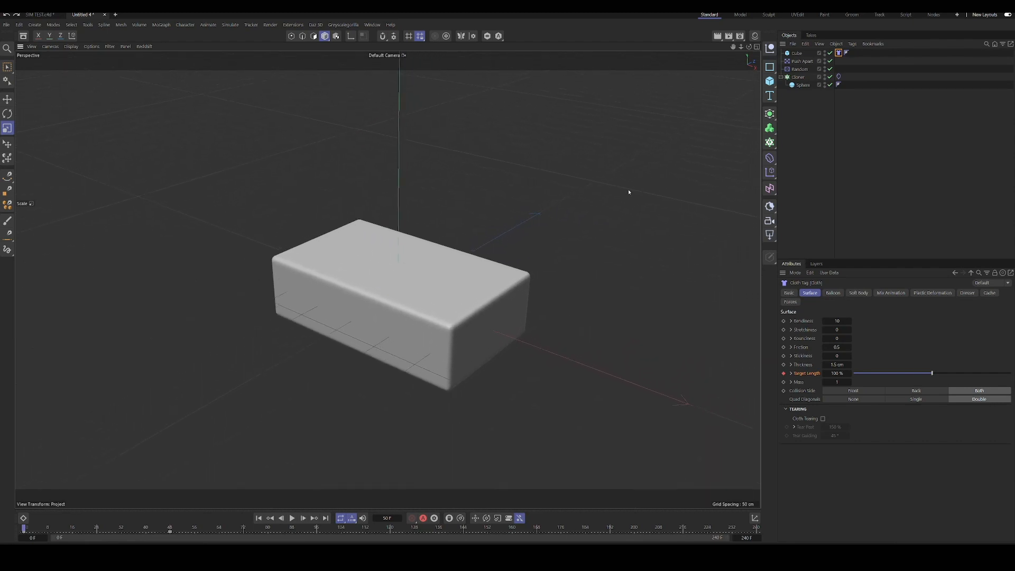
{"action": "left_click", "coordinate": [797, 53]}
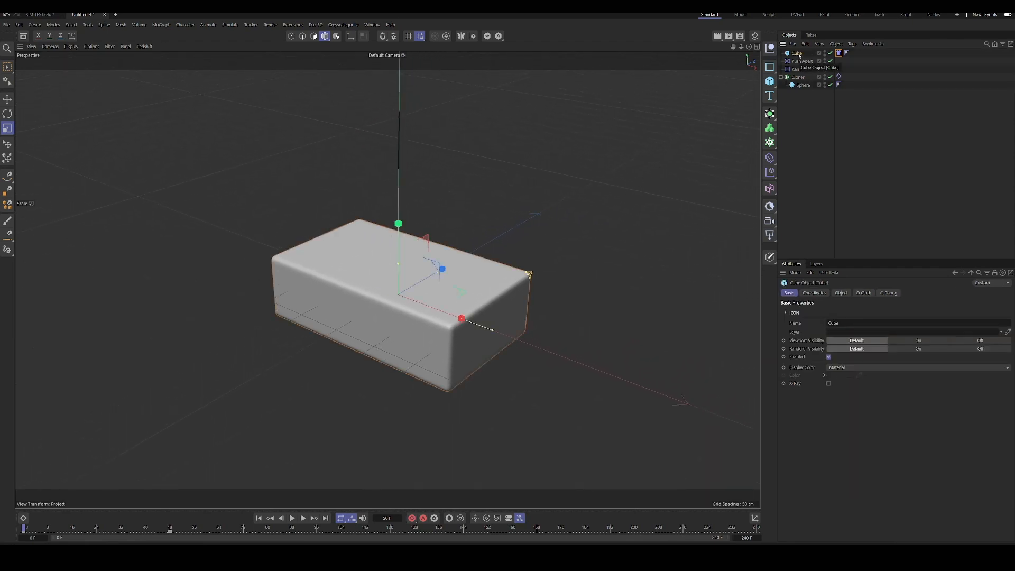
{"action": "key", "text": "ctrl+c"}
{"action": "key", "text": "ctrl+v"}
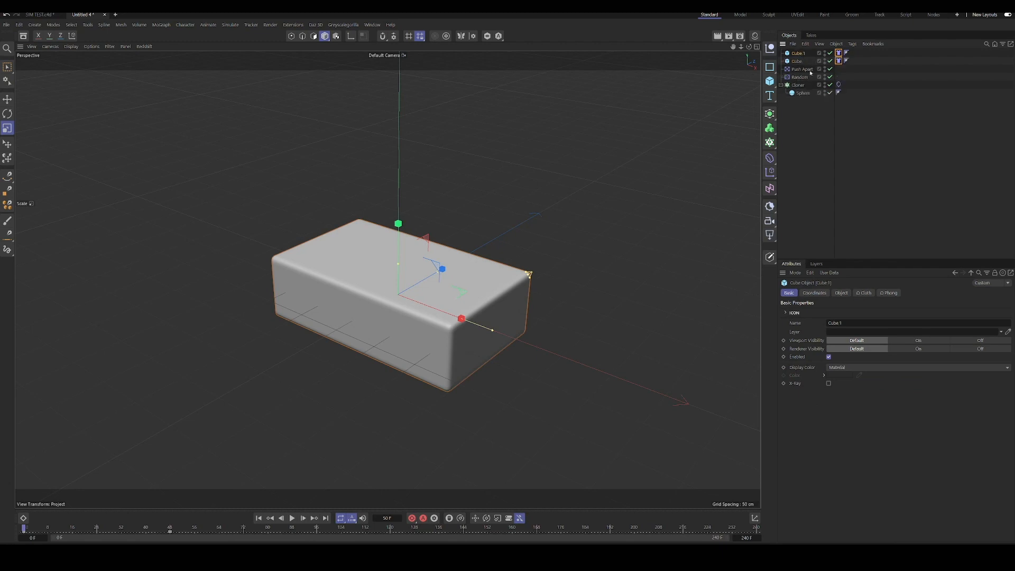
{"action": "left_click_drag", "start_coordinate": [801, 91], "coordinate": [801, 61], "text": "ctrl"}
Step: Group the duplicated Cube and Cloner under a null named "top"
{"action": "left_click", "coordinate": [781, 61]}
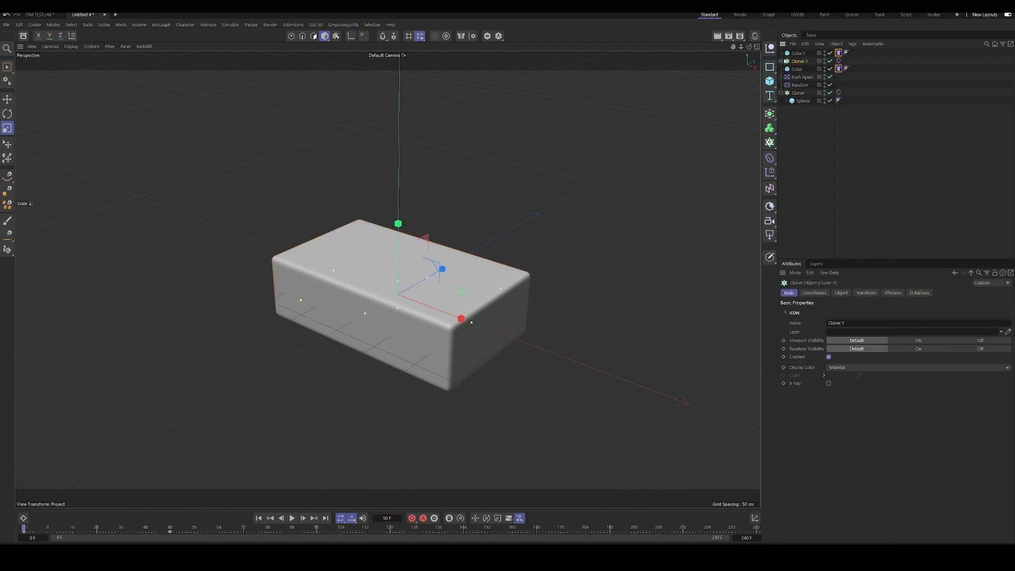
{"action": "left_click", "coordinate": [798, 54], "text": "ctrl"}
{"action": "key", "text": "alt+g"}
{"action": "double_click", "coordinate": [797, 53]}
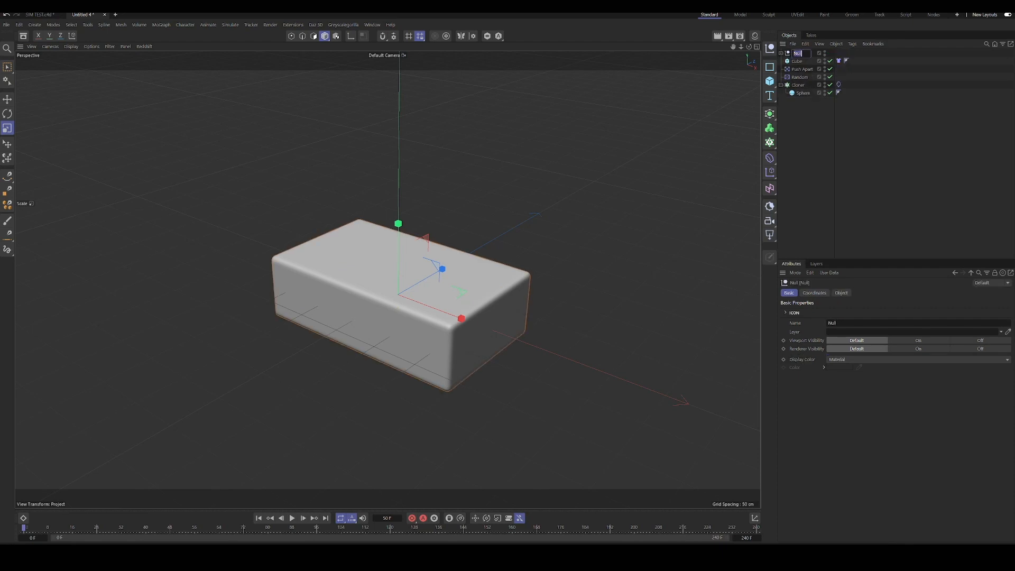
{"action": "type", "text": "top"}
{"action": "key", "text": "Return"}
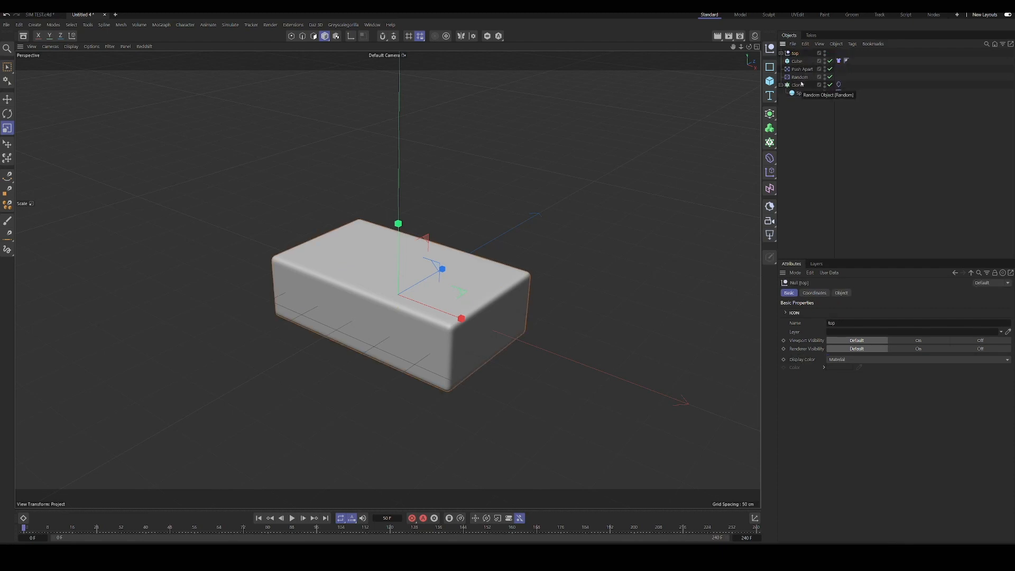
Step: Group the original Cube and Cloner under a null named "bottom" and place it directly below the top group
{"action": "left_click_drag", "start_coordinate": [796, 62], "coordinate": [800, 85]}
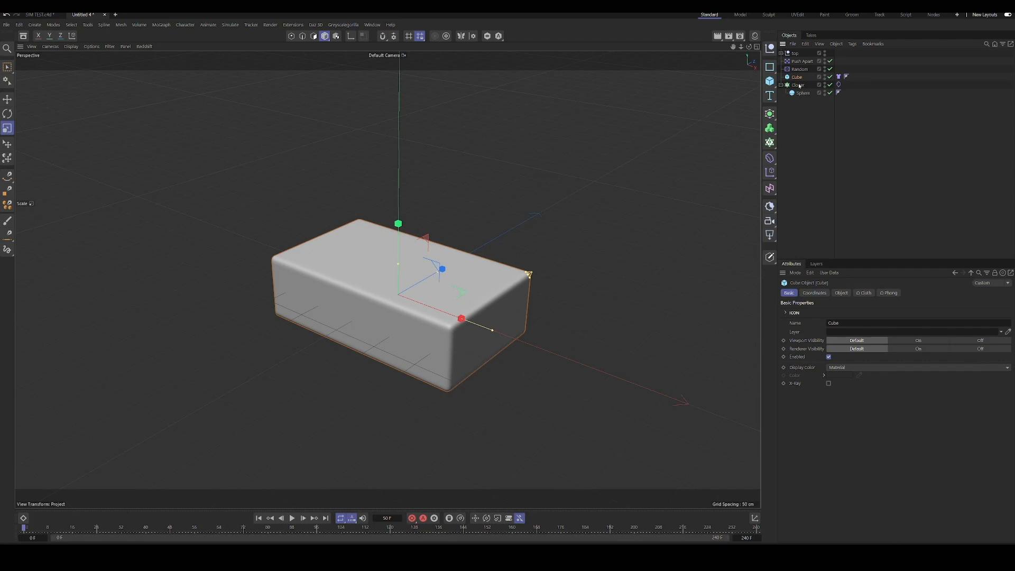
{"action": "left_click", "coordinate": [798, 86], "text": "ctrl"}
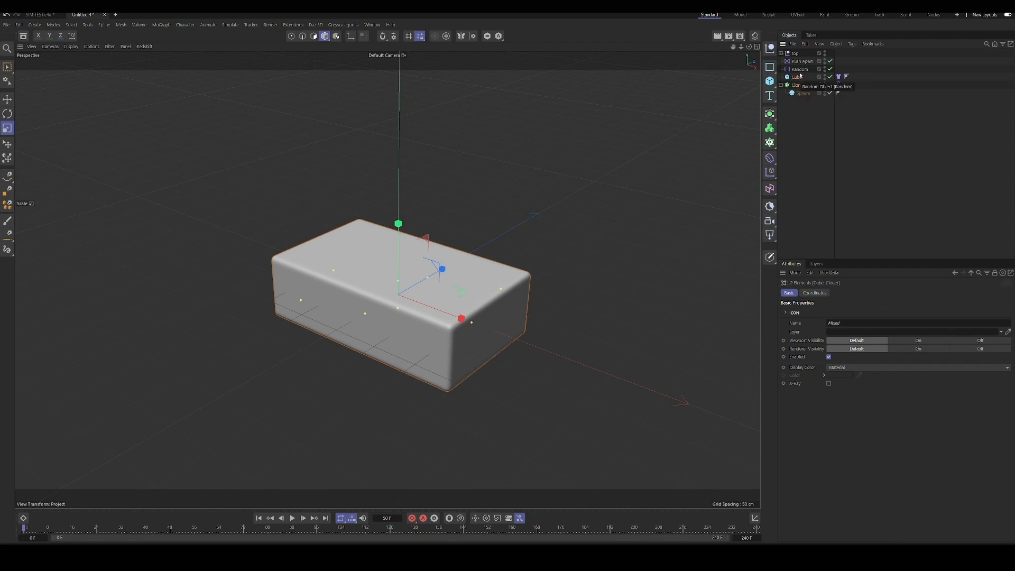
{"action": "key", "text": "alt+g"}
{"action": "double_click", "coordinate": [799, 77]}
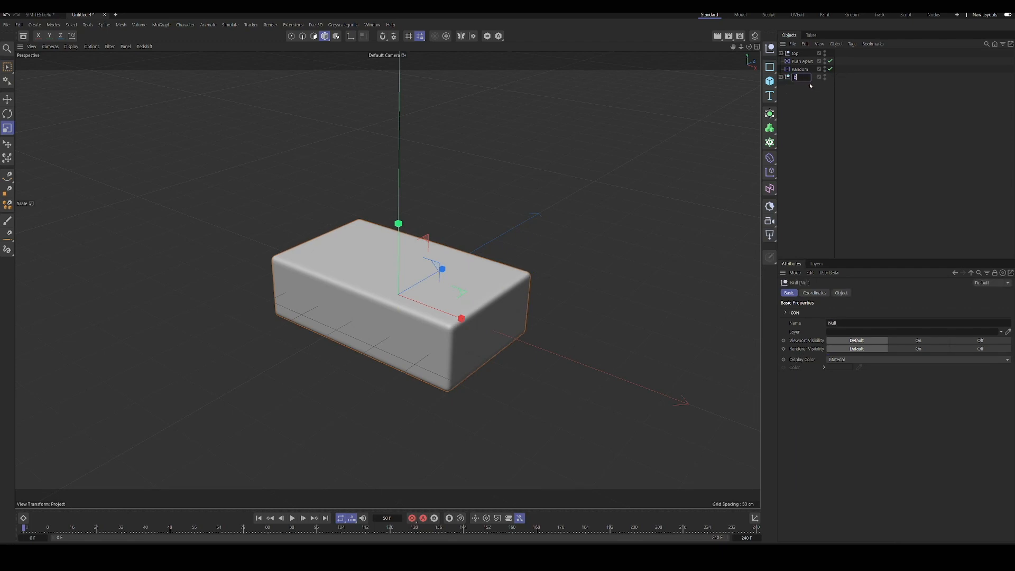
{"action": "type", "text": "bottom"}
{"action": "key", "text": "Return"}
{"action": "left_click_drag", "start_coordinate": [804, 60], "coordinate": [805, 62]}
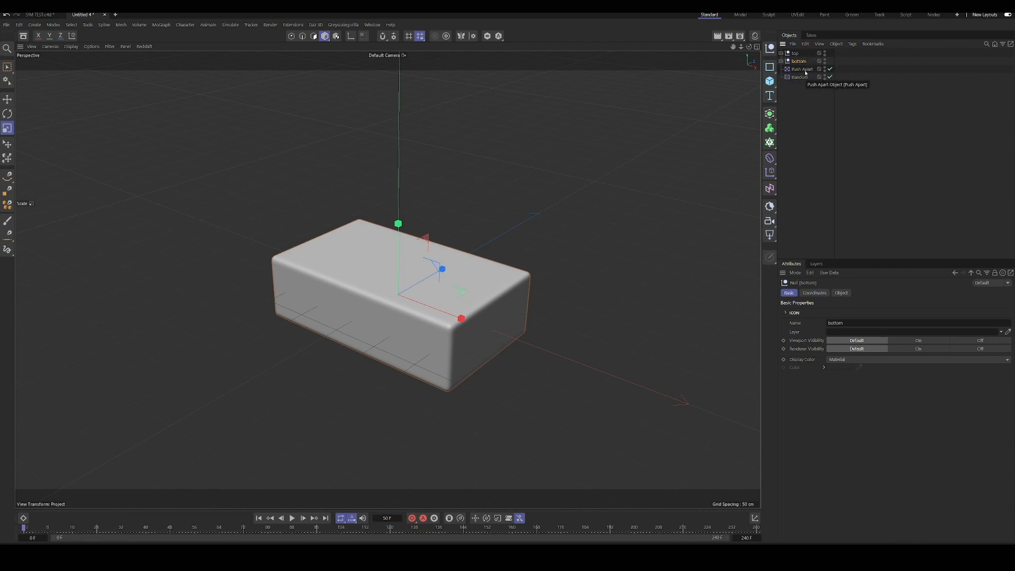
Step: Move the top group straight up along the Y axis, leaving a clear gap above the bottom group
{"action": "left_click", "coordinate": [789, 54]}
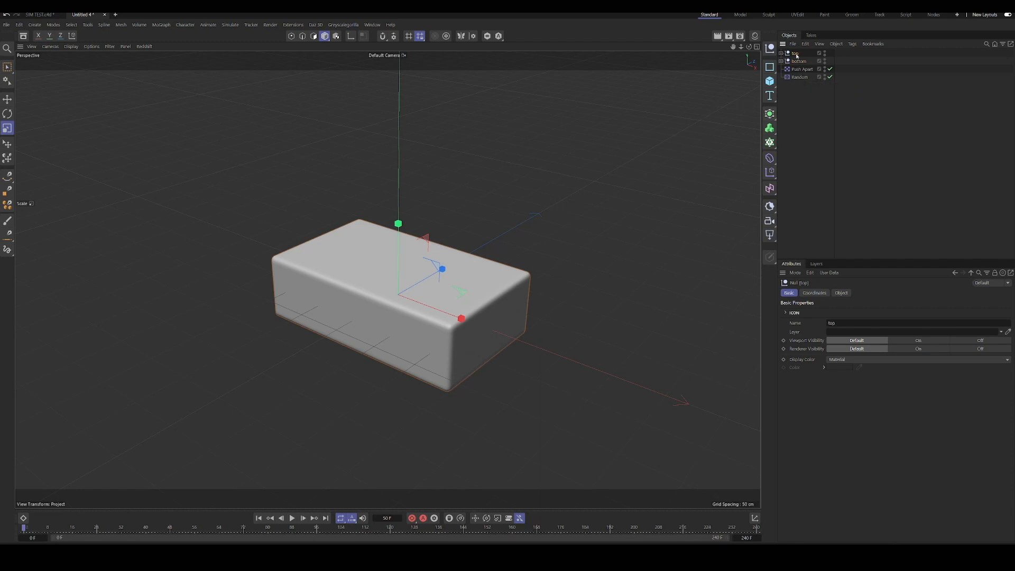
{"action": "key", "text": "e"}
{"action": "left_click_drag", "start_coordinate": [404, 232], "coordinate": [405, 93]}
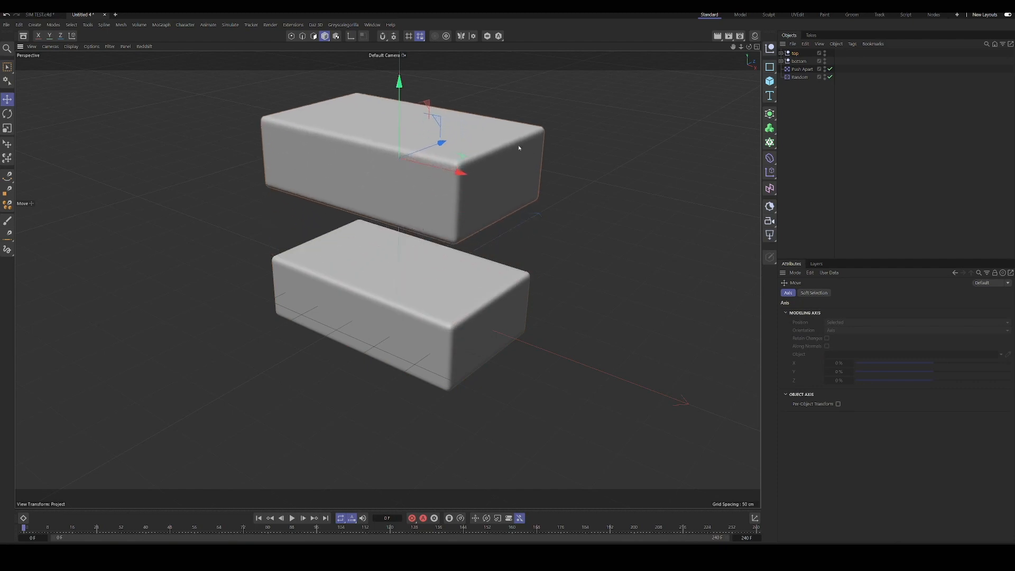
{"action": "left_click_drag", "start_coordinate": [518, 147], "coordinate": [441, 306], "text": "alt"}
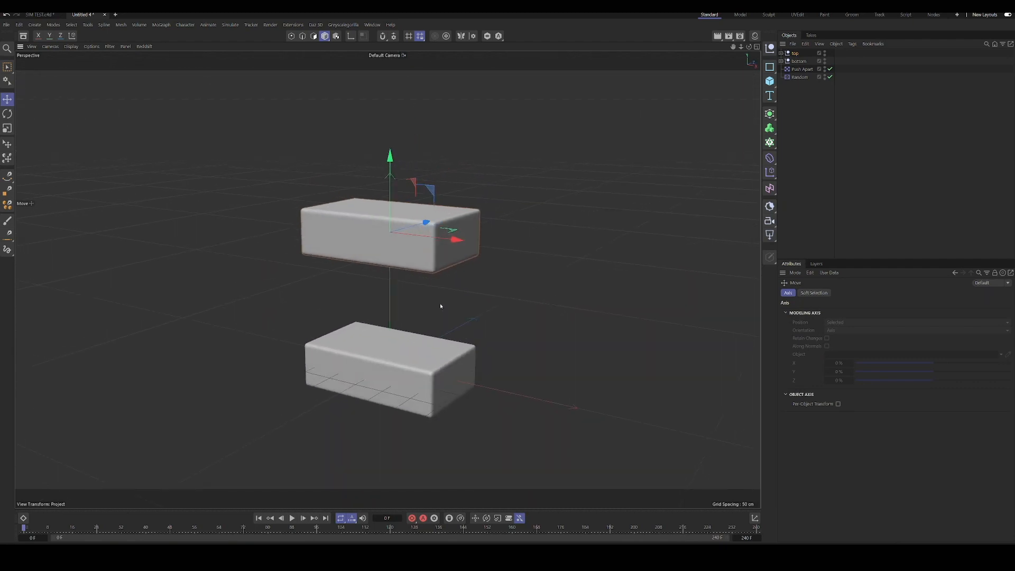
Step: Expand the top group, play the simulation and compare the wrapped shapes of the two groups
{"action": "left_click", "coordinate": [803, 203]}
{"action": "left_click", "coordinate": [781, 53]}
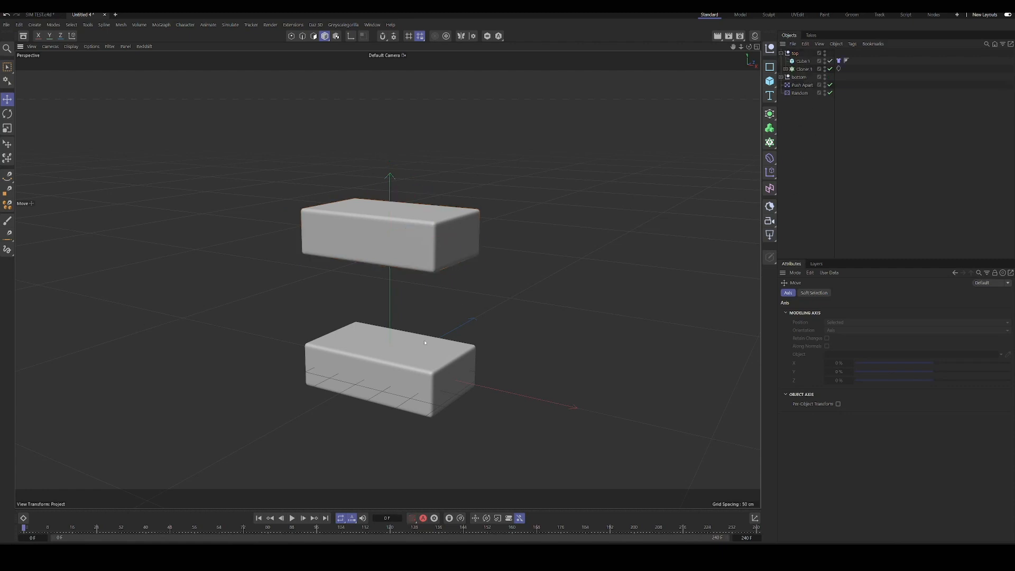
{"action": "left_click_drag", "start_coordinate": [412, 296], "coordinate": [364, 361], "text": "alt"}
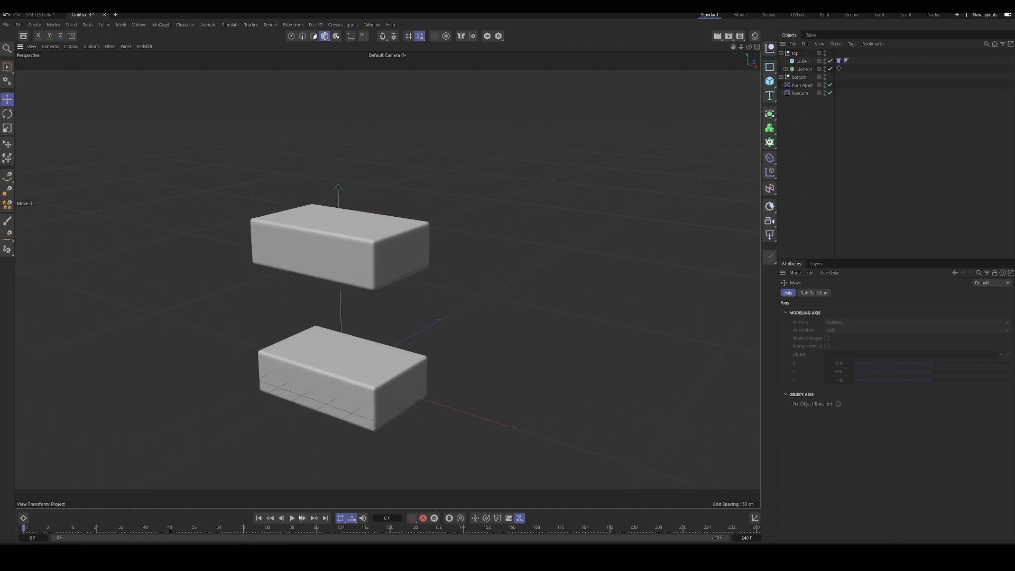
{"action": "left_click", "coordinate": [292, 518]}
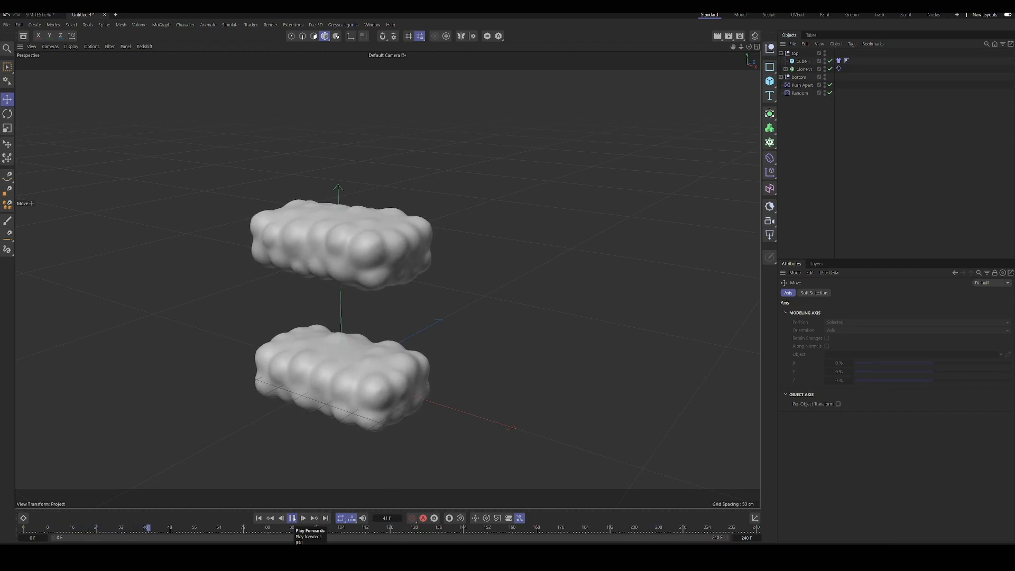
{"action": "left_click", "coordinate": [293, 518]}
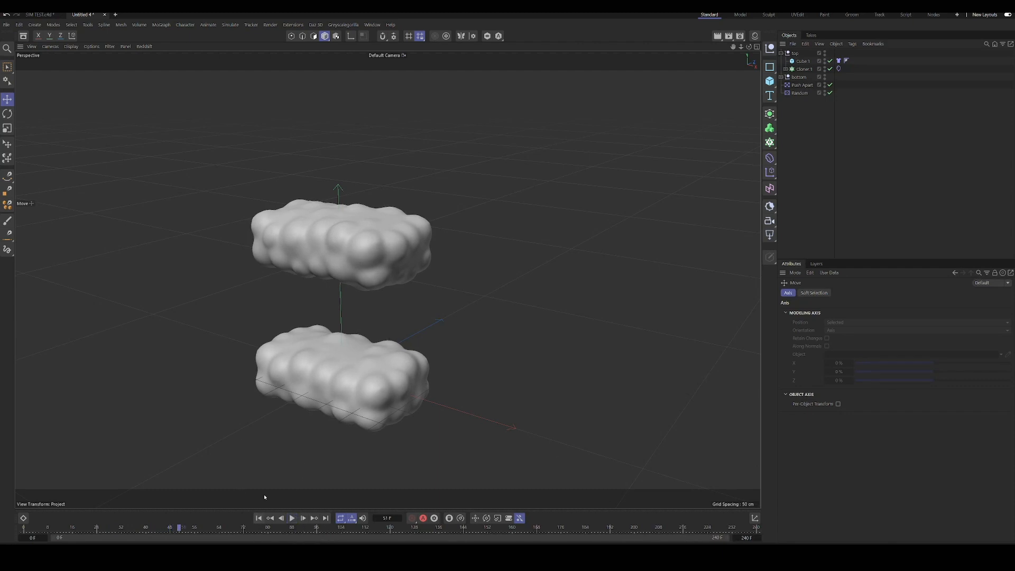
{"action": "left_click_drag", "start_coordinate": [297, 314], "coordinate": [331, 315], "text": "alt"}
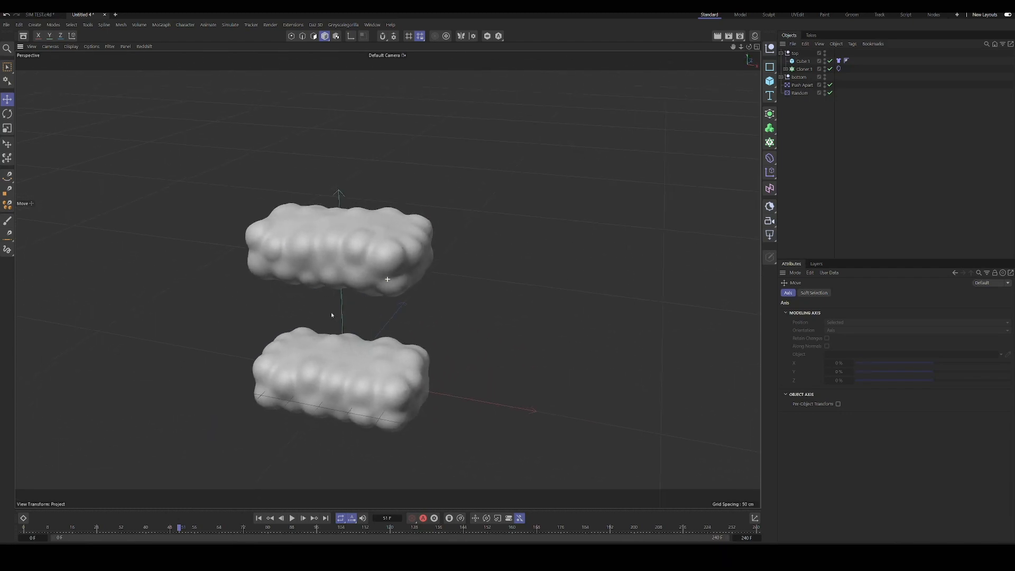
Step: Return to the first frame and disable the top group's cube to expose its cloned spheres
{"action": "left_click", "coordinate": [260, 518]}
{"action": "left_click", "coordinate": [802, 61]}
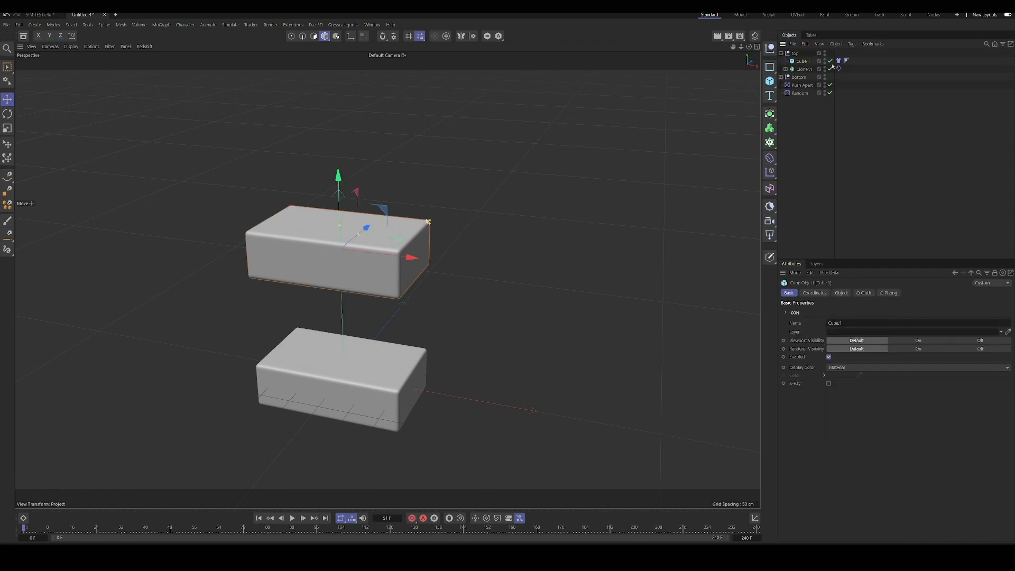
{"action": "left_click", "coordinate": [830, 62]}
Step: Review the effectors assigned to the top group's Cloner and the Random effector's settings
{"action": "left_click", "coordinate": [809, 71]}
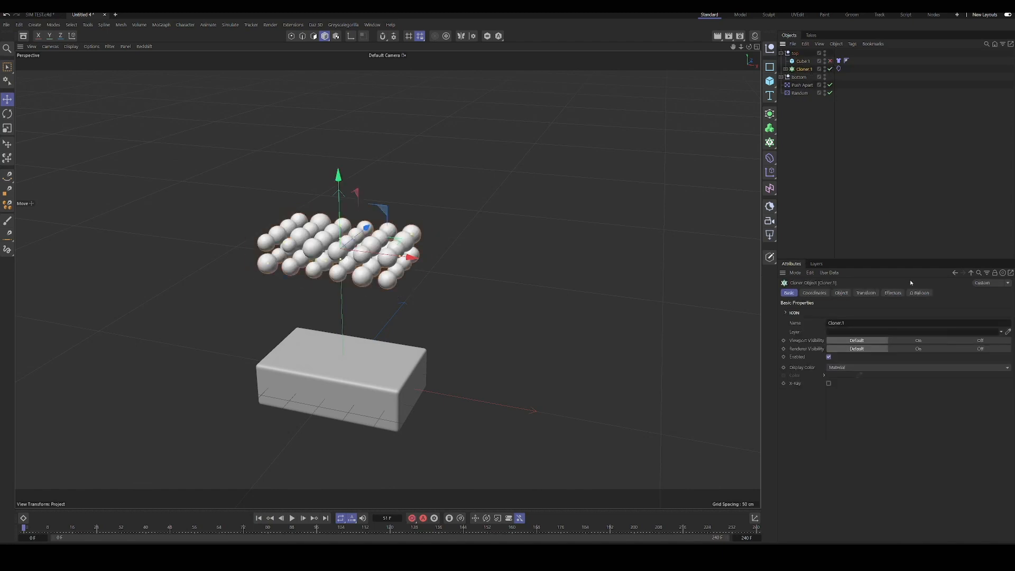
{"action": "left_click", "coordinate": [893, 293]}
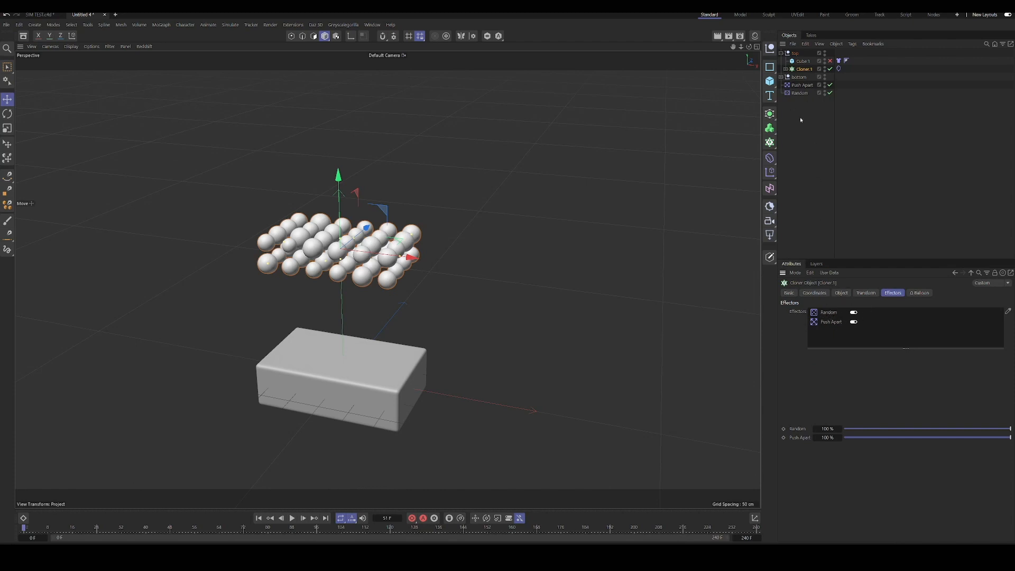
{"action": "left_click", "coordinate": [805, 93]}
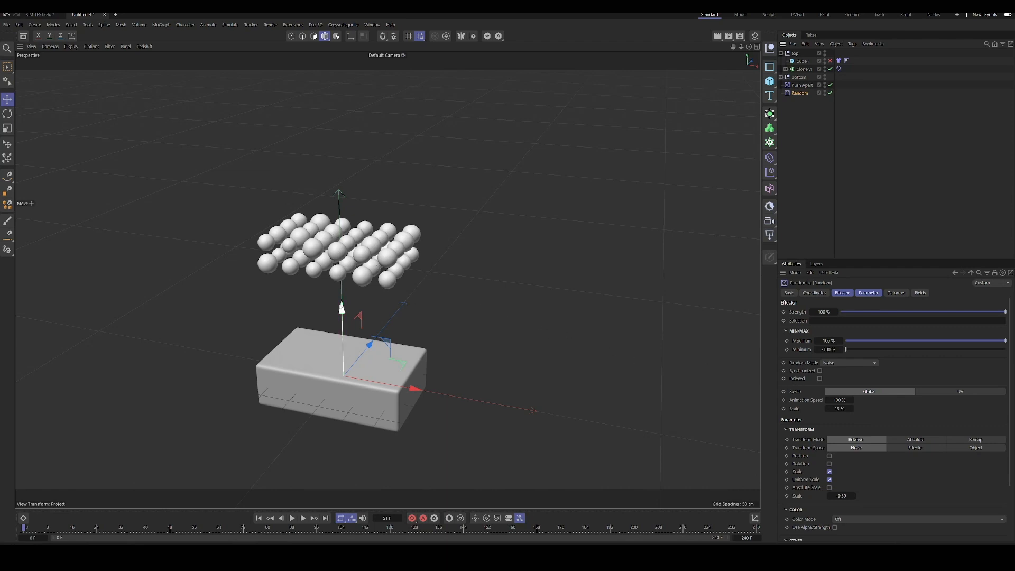
{"action": "scroll", "coordinate": [360, 278], "scroll_direction": "up", "scroll_amount": 5}
{"action": "scroll", "coordinate": [374, 292], "scroll_direction": "down", "scroll_amount": 4}
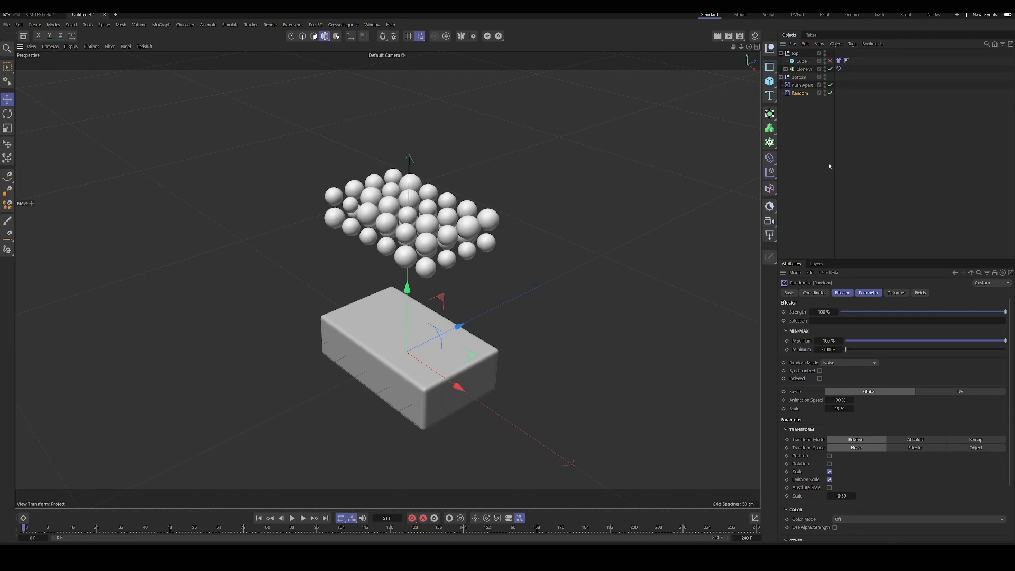
Step: Turn off the existing Random effector for the top group's Cloner and add a new Random effector to it
{"action": "left_click", "coordinate": [803, 70]}
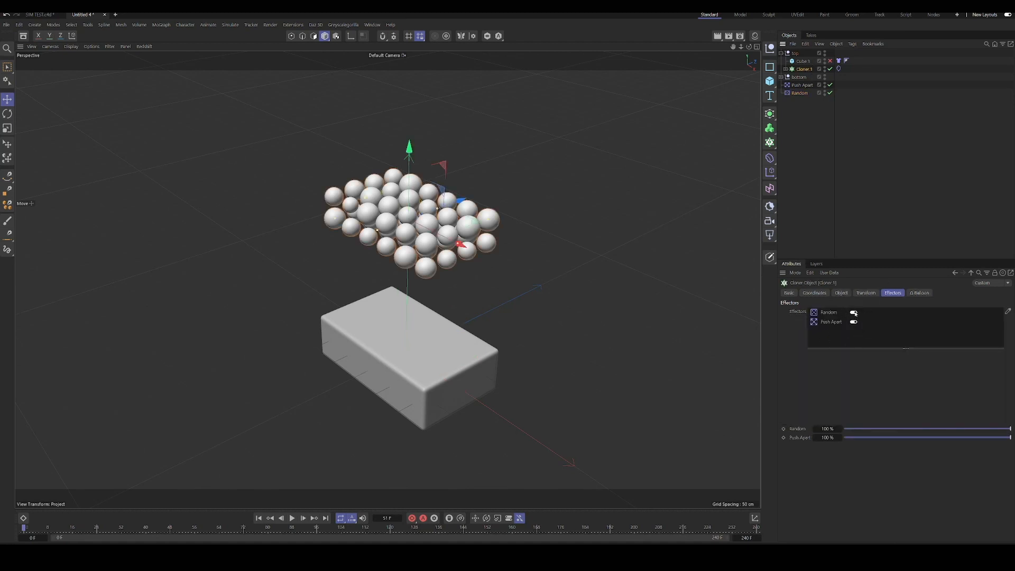
{"action": "left_click", "coordinate": [853, 313]}
{"action": "left_click", "coordinate": [770, 172]}
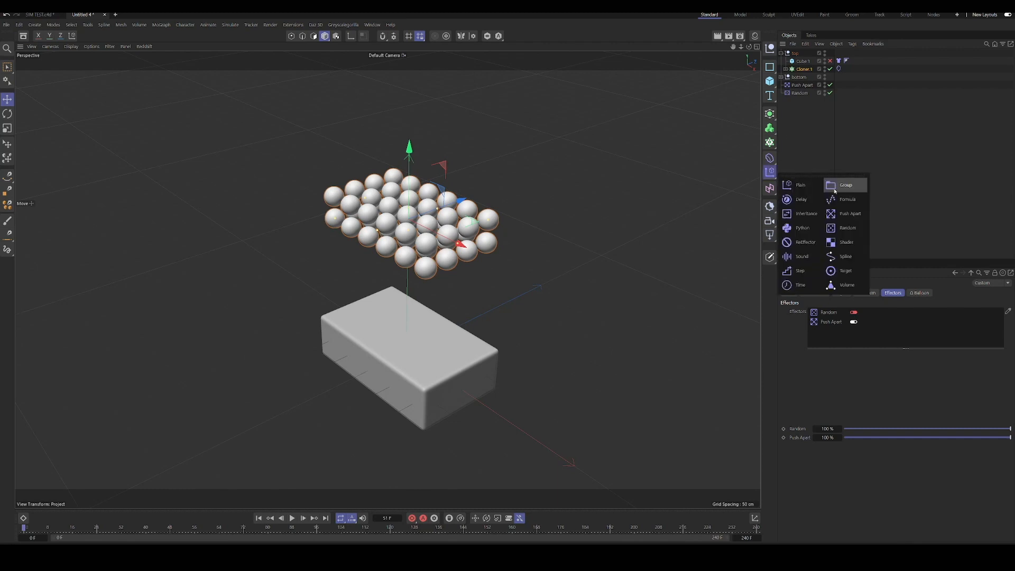
{"action": "left_click", "coordinate": [847, 224]}
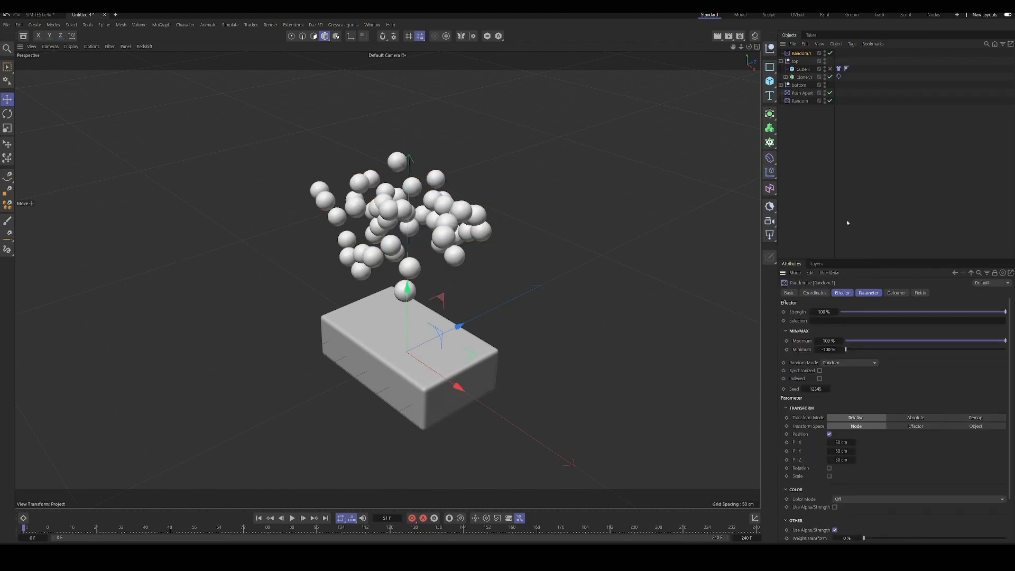
Step: Limit the new Random effector to scale variation only, using uniform scale with a value of about -0.39
{"action": "left_click", "coordinate": [872, 294]}
{"action": "left_click", "coordinate": [829, 339]}
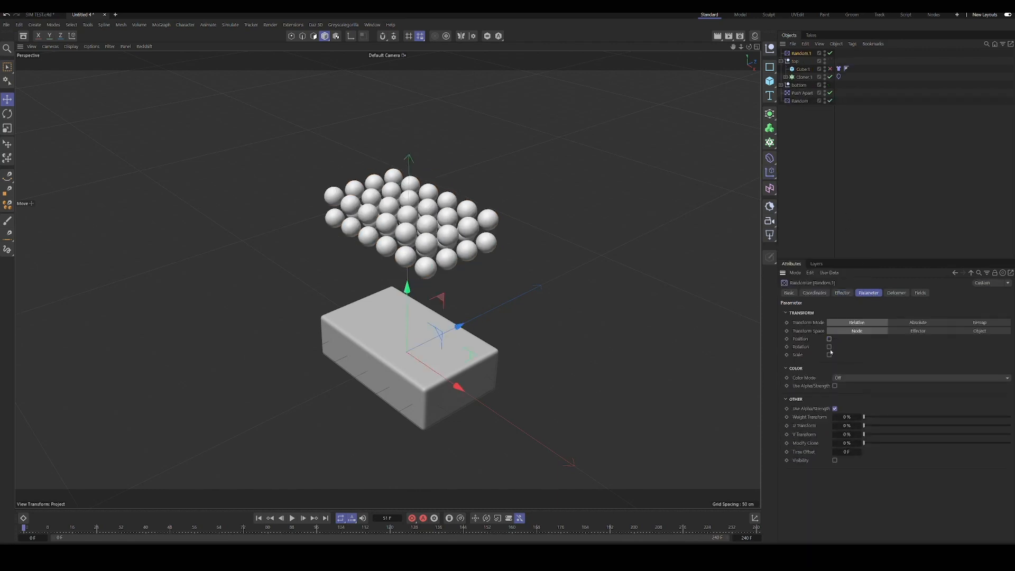
{"action": "left_click", "coordinate": [828, 355]}
{"action": "left_click", "coordinate": [828, 362]}
{"action": "left_click_drag", "start_coordinate": [844, 377], "coordinate": [828, 376]}
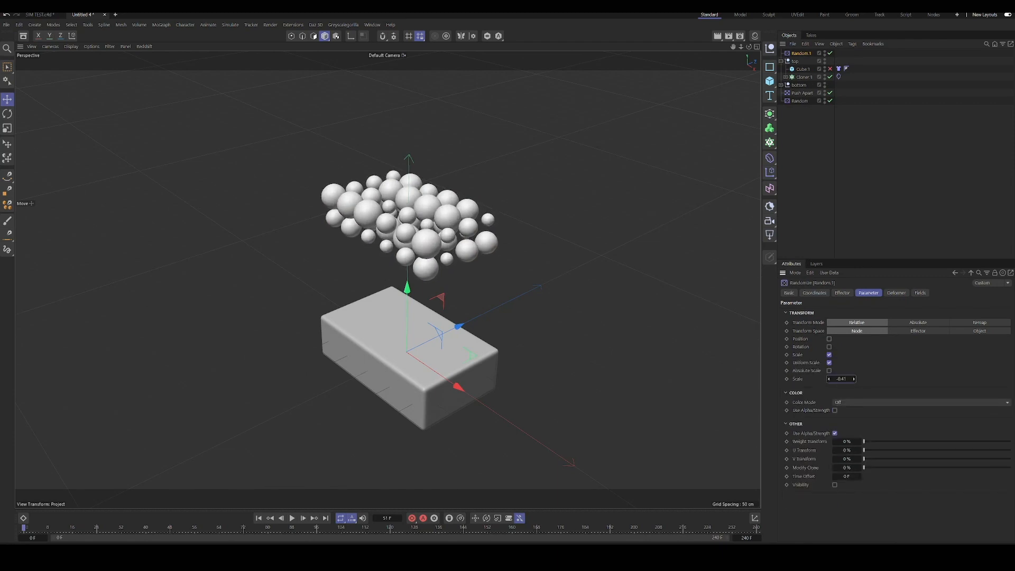
{"action": "left_click_drag", "start_coordinate": [454, 248], "coordinate": [501, 201], "text": "alt"}
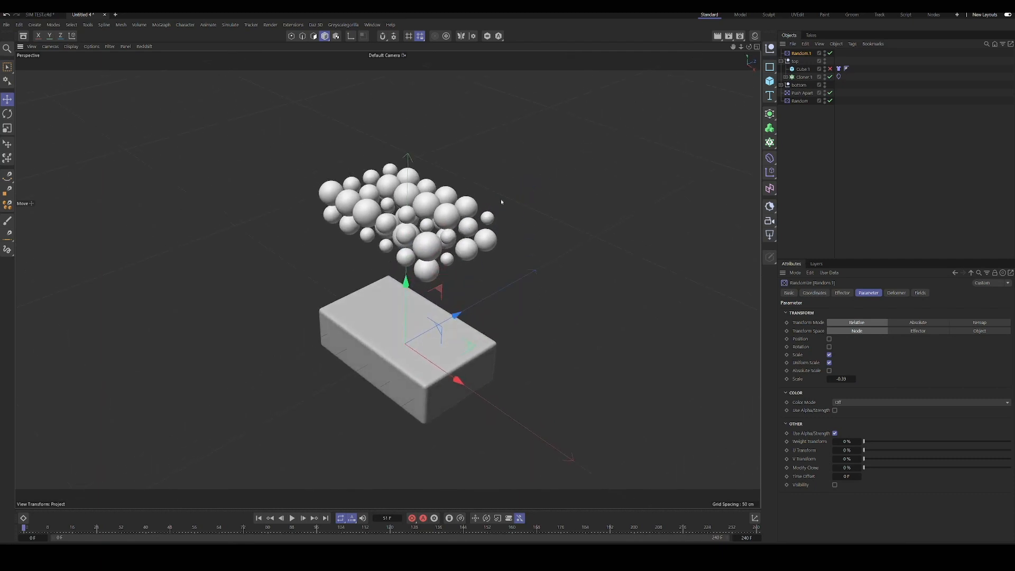
Step: Try another seed for the Random effector, switch its random mode to Noise and reduce the noise scale
{"action": "left_click", "coordinate": [842, 293]}
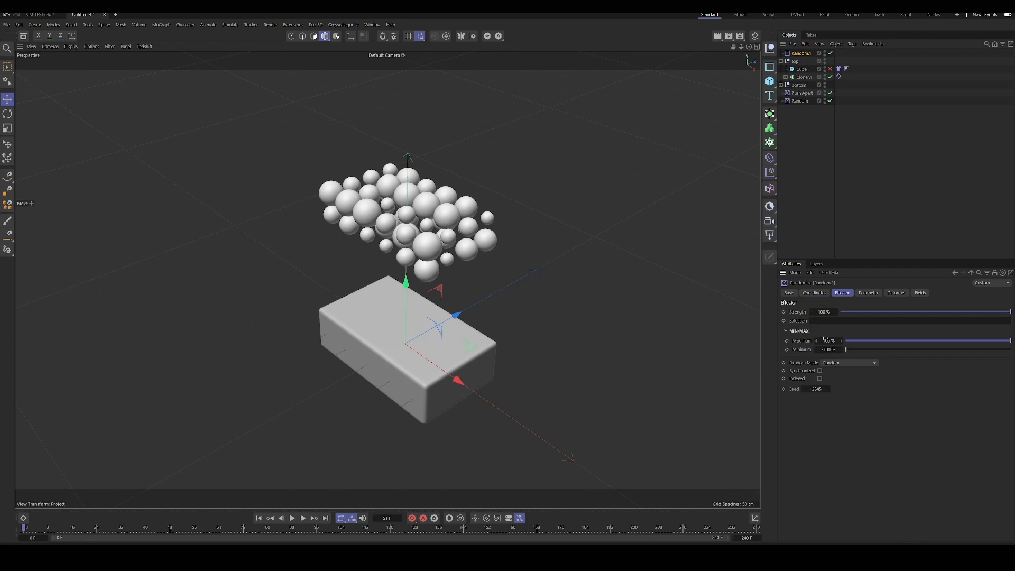
{"action": "left_click_drag", "start_coordinate": [816, 389], "coordinate": [827, 389]}
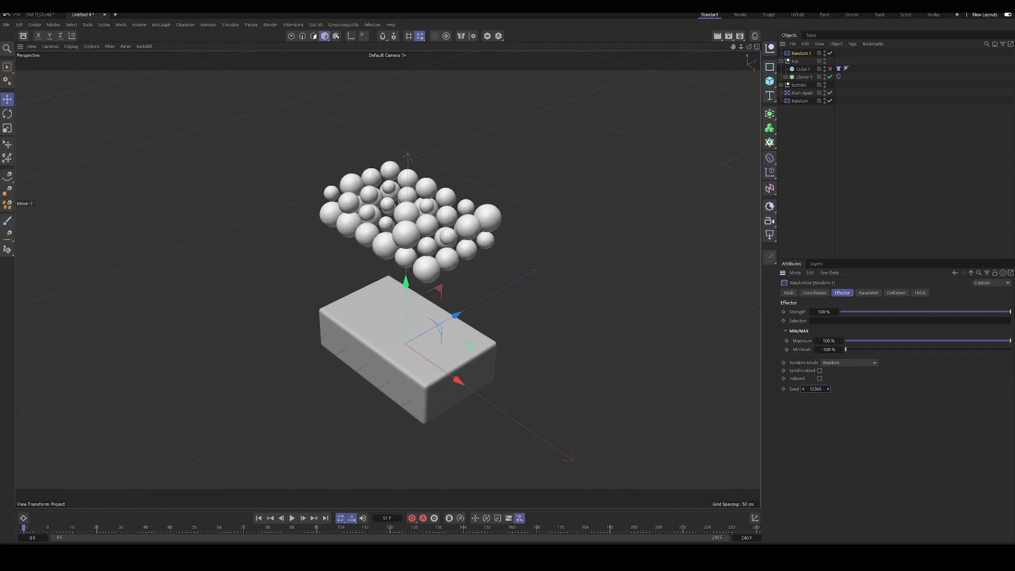
{"action": "left_click", "coordinate": [837, 364]}
{"action": "left_click", "coordinate": [843, 394]}
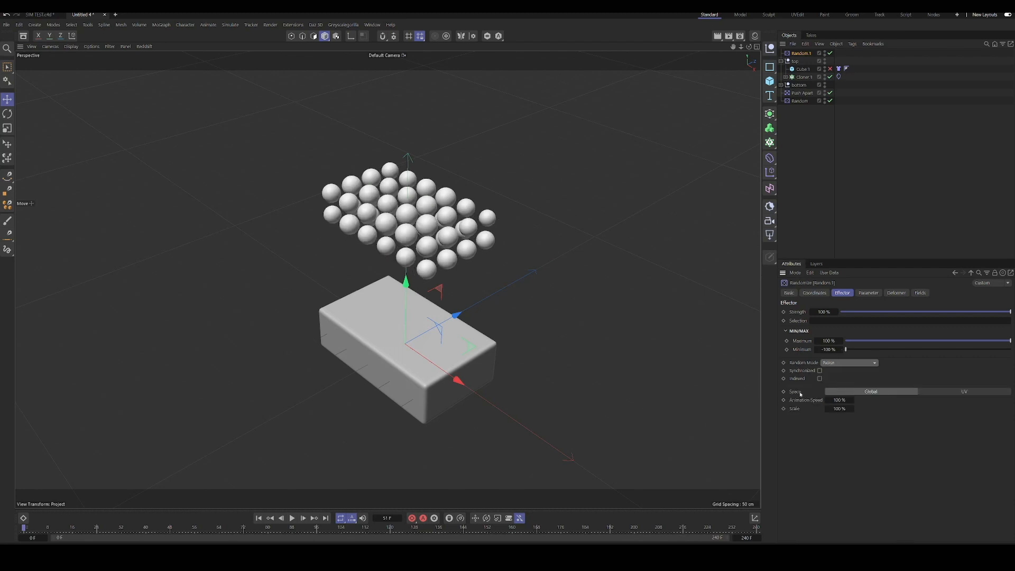
{"action": "left_click_drag", "start_coordinate": [846, 409], "coordinate": [825, 409]}
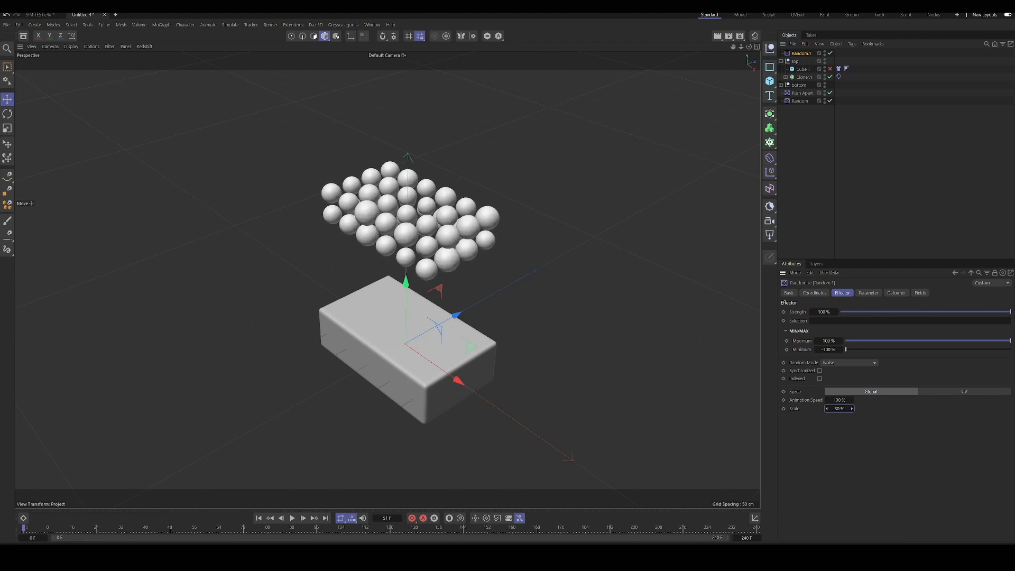
Step: Check the effectors assigned to the top group's Cloner and re-enable the top group's cube
{"action": "left_click", "coordinate": [804, 77]}
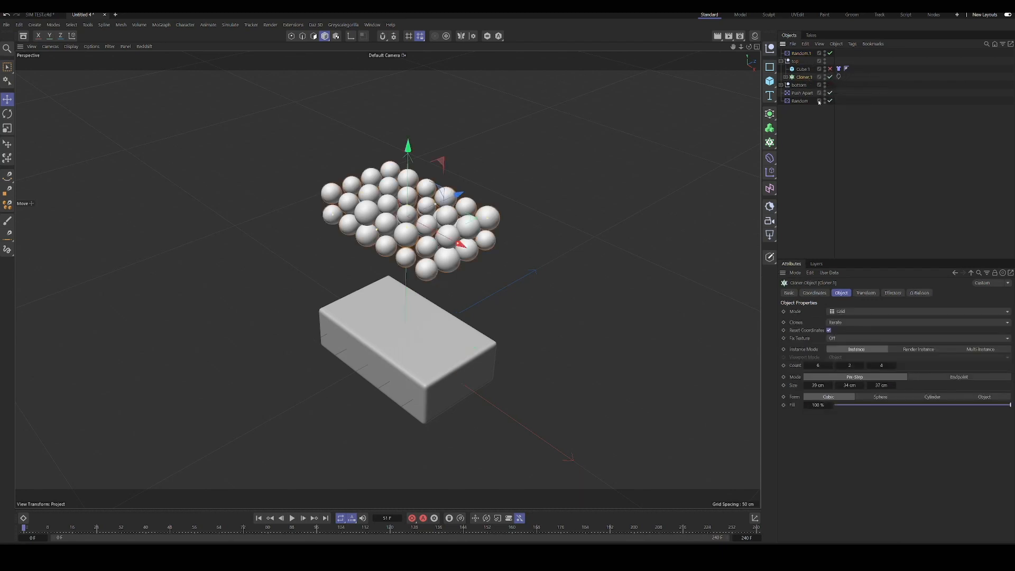
{"action": "left_click", "coordinate": [893, 293]}
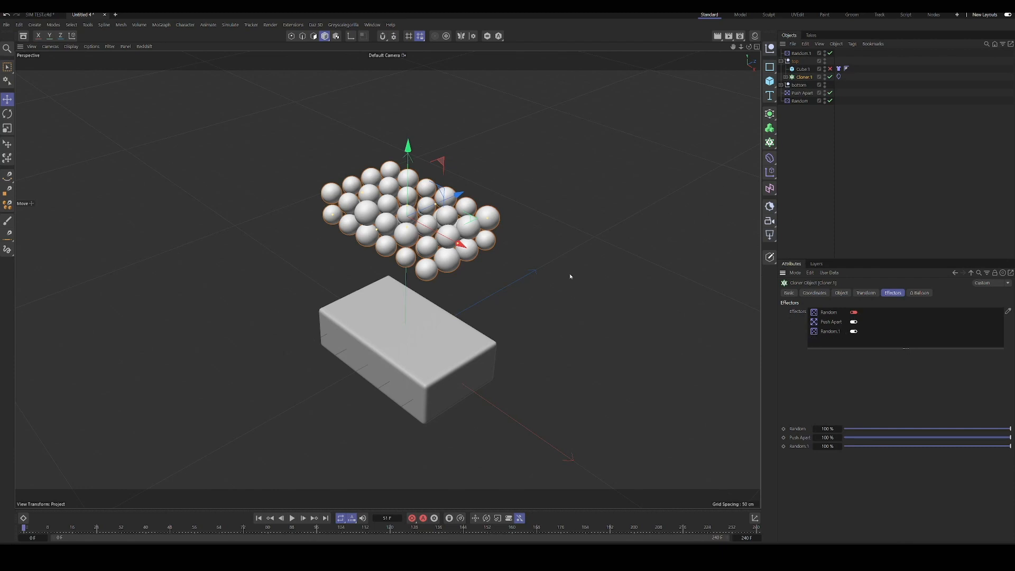
{"action": "left_click_drag", "start_coordinate": [570, 276], "coordinate": [380, 243], "text": "alt"}
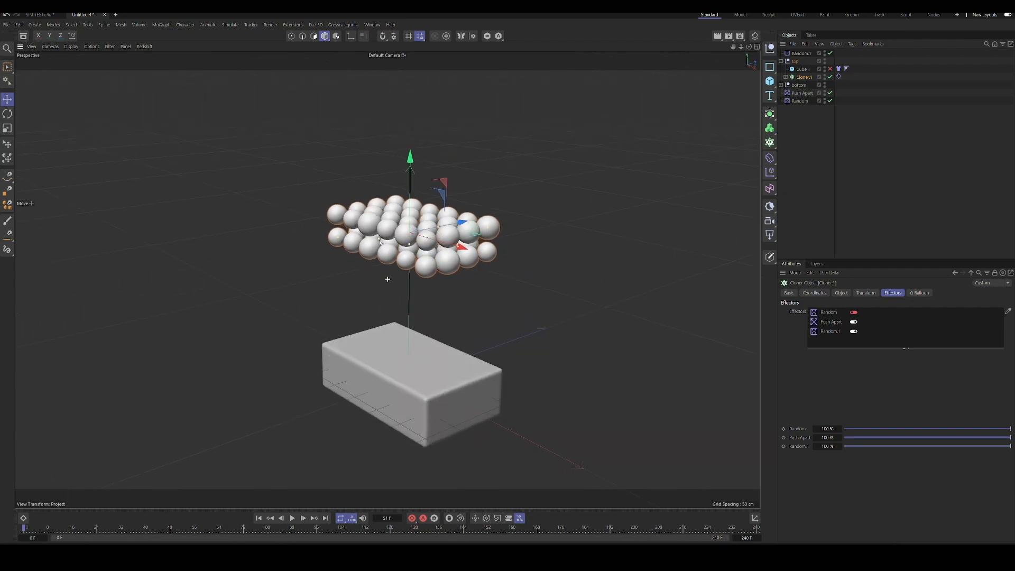
{"action": "left_click_drag", "start_coordinate": [388, 279], "coordinate": [406, 234], "text": "alt"}
{"action": "left_click", "coordinate": [808, 124]}
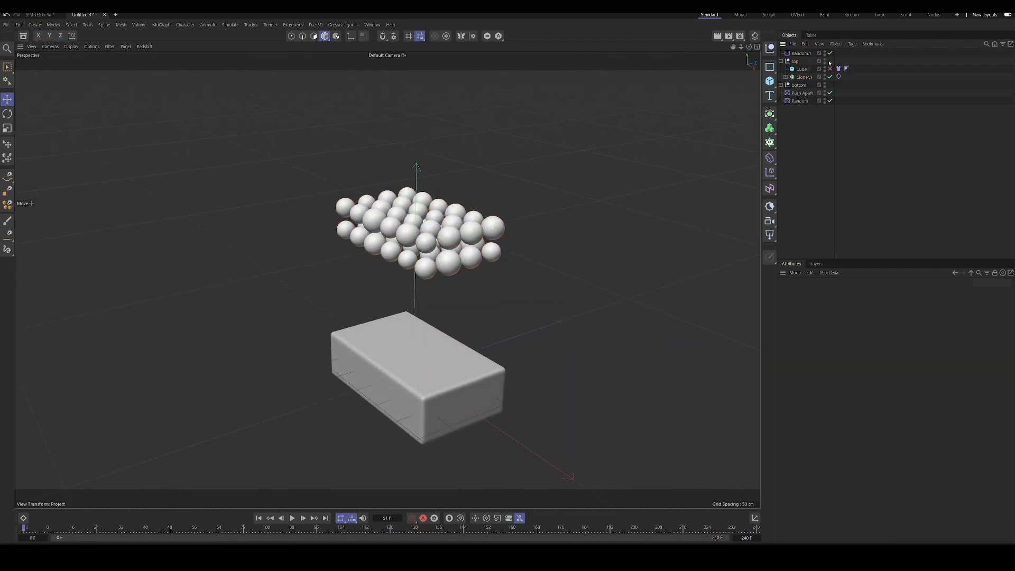
{"action": "left_click", "coordinate": [830, 69]}
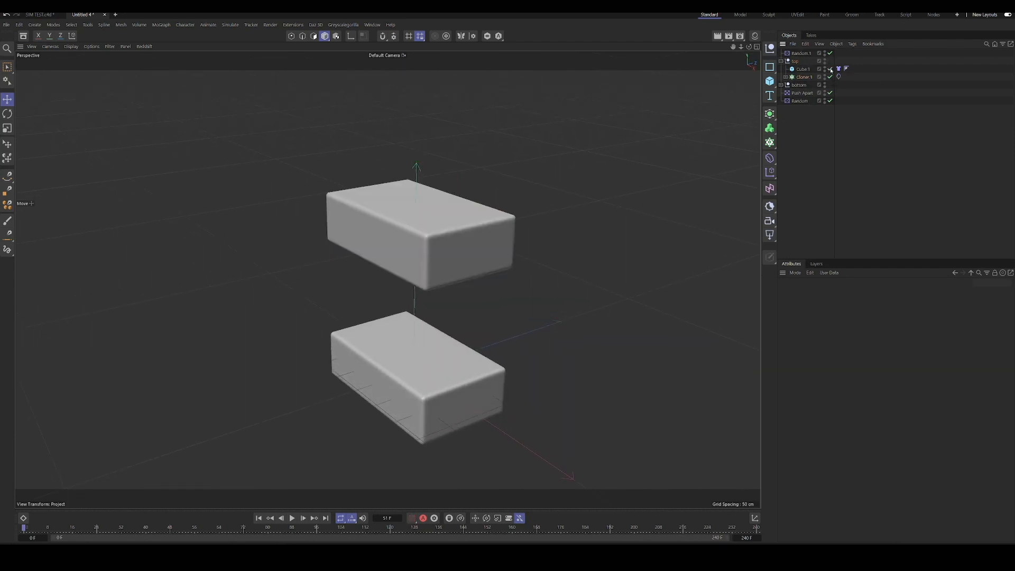
{"action": "left_click_drag", "start_coordinate": [442, 316], "coordinate": [492, 282], "text": "alt"}
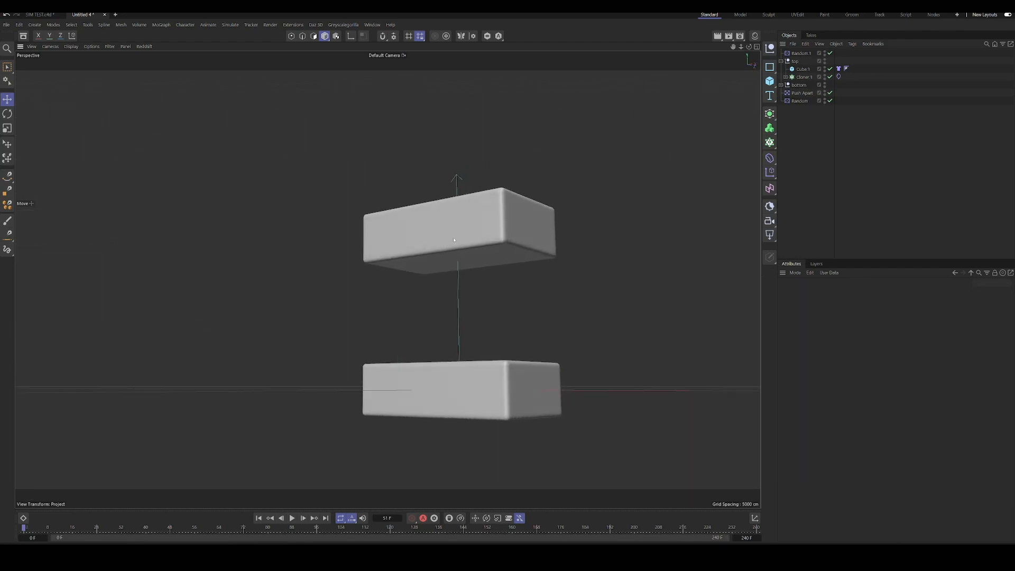
Step: Add a Plane, display the scene with wireframe lines and orient the plane to +Z
{"action": "left_click", "coordinate": [770, 82]}
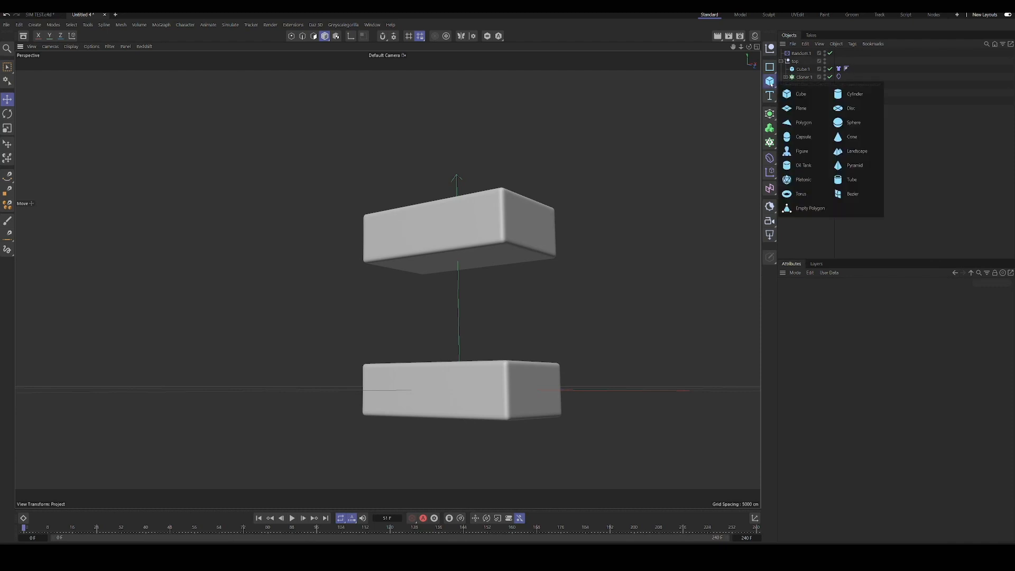
{"action": "left_click", "coordinate": [800, 108]}
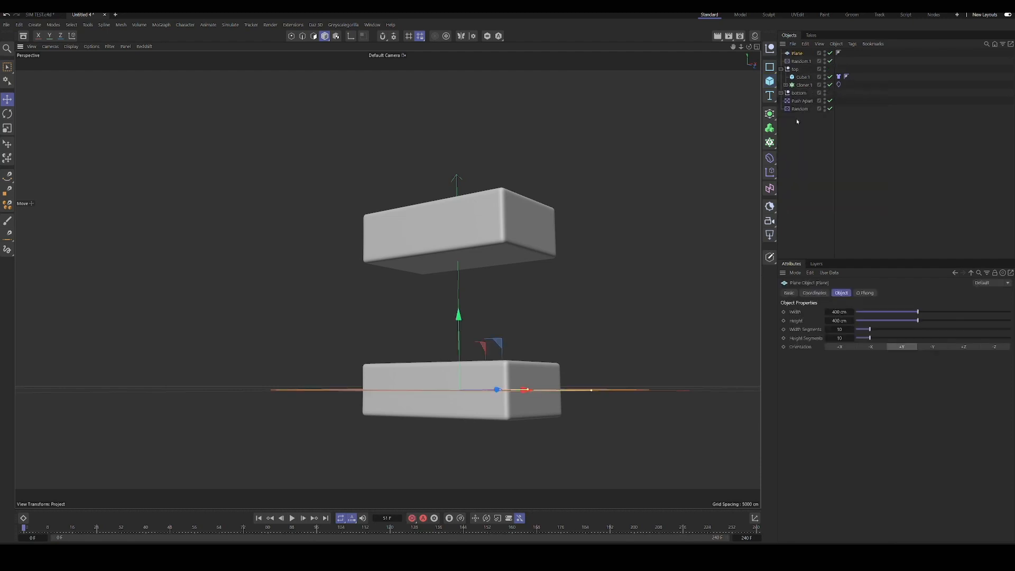
{"action": "left_click_drag", "start_coordinate": [639, 292], "coordinate": [505, 285], "text": "alt"}
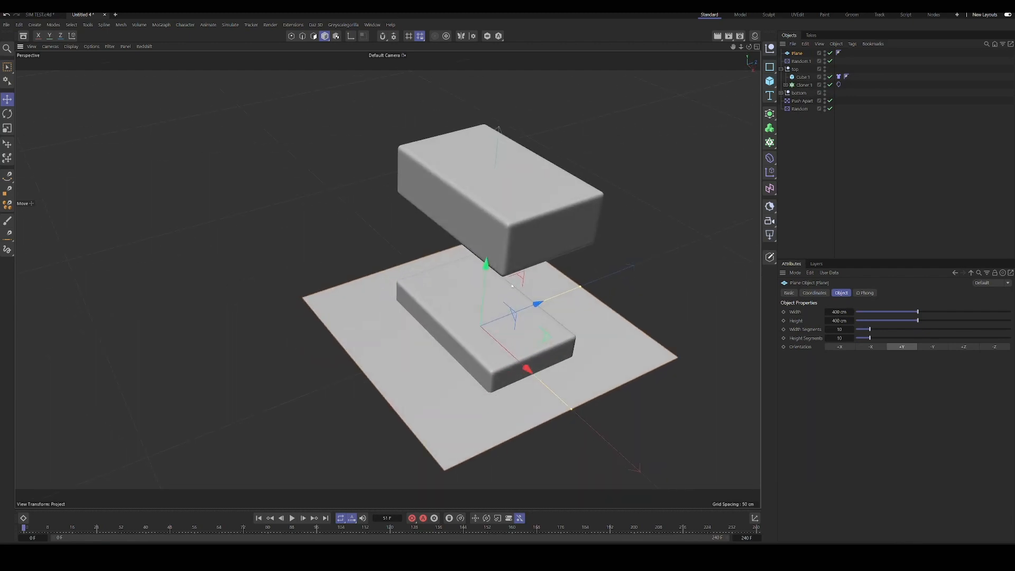
{"action": "key", "text": "n"}
{"action": "key", "text": "b"}
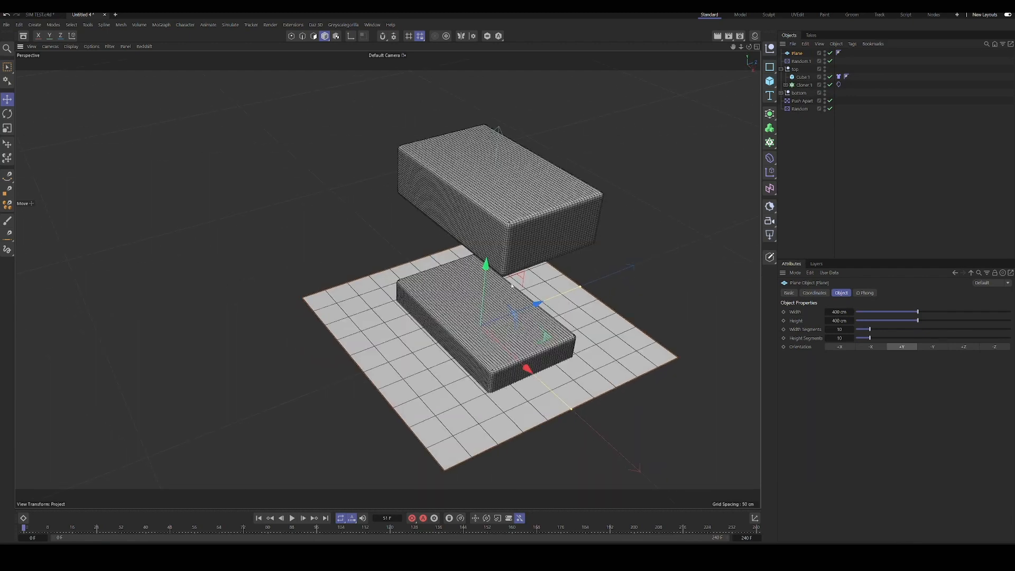
{"action": "left_click", "coordinate": [963, 347]}
Step: Shrink the plane to a narrow vertical strip between the two boxes, about 15 cm wide and 159 cm high
{"action": "left_click_drag", "start_coordinate": [507, 275], "coordinate": [453, 215], "text": "alt"}
{"action": "left_click_drag", "start_coordinate": [602, 295], "coordinate": [459, 297]}
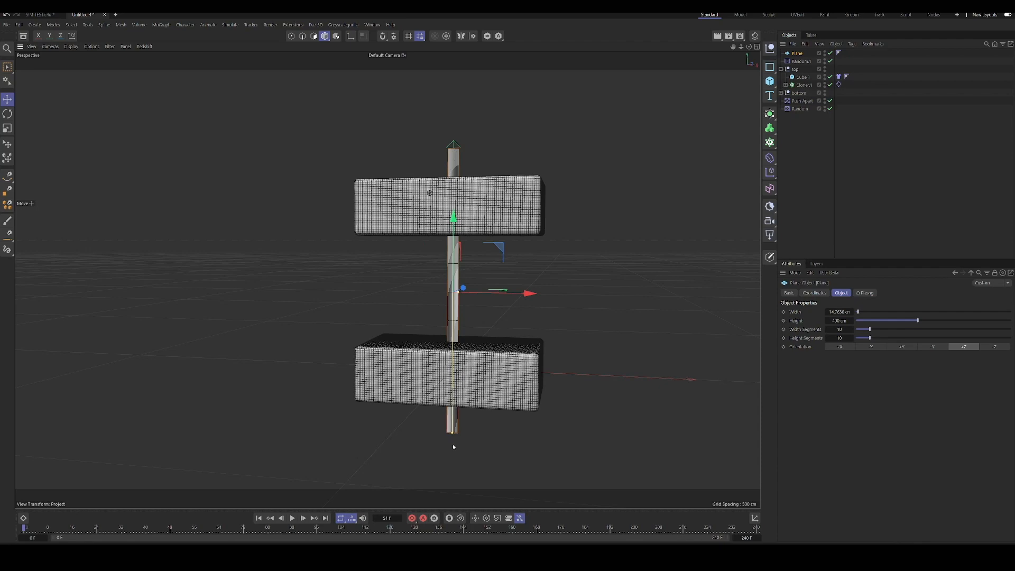
{"action": "left_click_drag", "start_coordinate": [453, 433], "coordinate": [451, 349]}
{"action": "scroll", "coordinate": [452, 349], "scroll_direction": "up", "scroll_amount": 10}
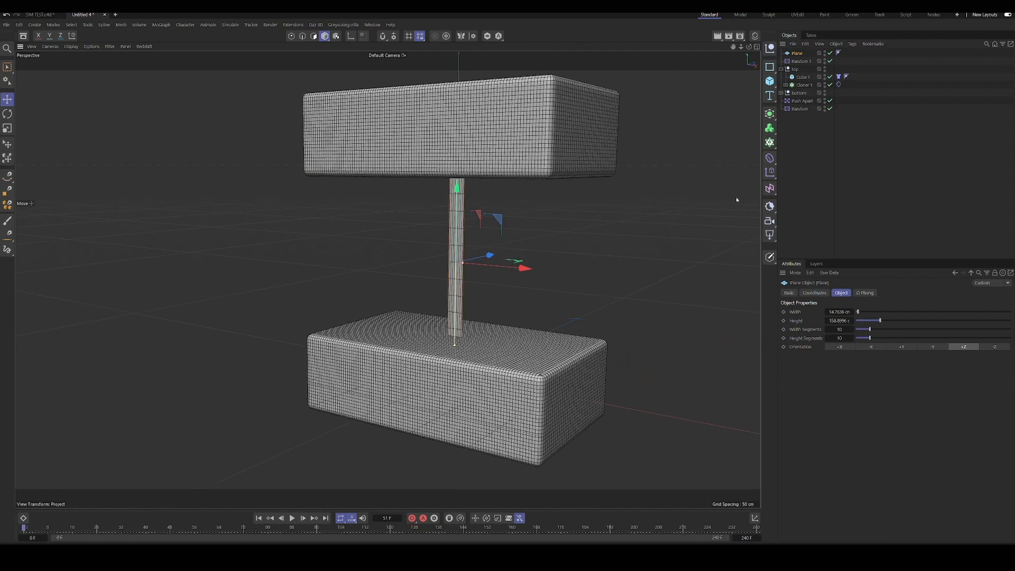
Step: Enable X-Ray on the cubes of both the top and bottom groups
{"action": "left_click", "coordinate": [560, 105]}
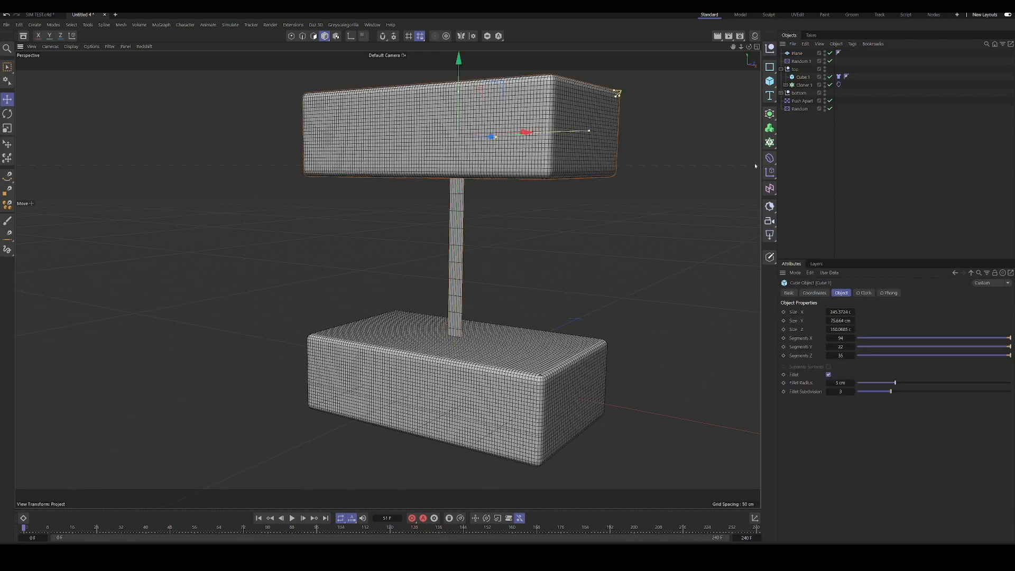
{"action": "left_click", "coordinate": [788, 293]}
{"action": "left_click", "coordinate": [829, 383]}
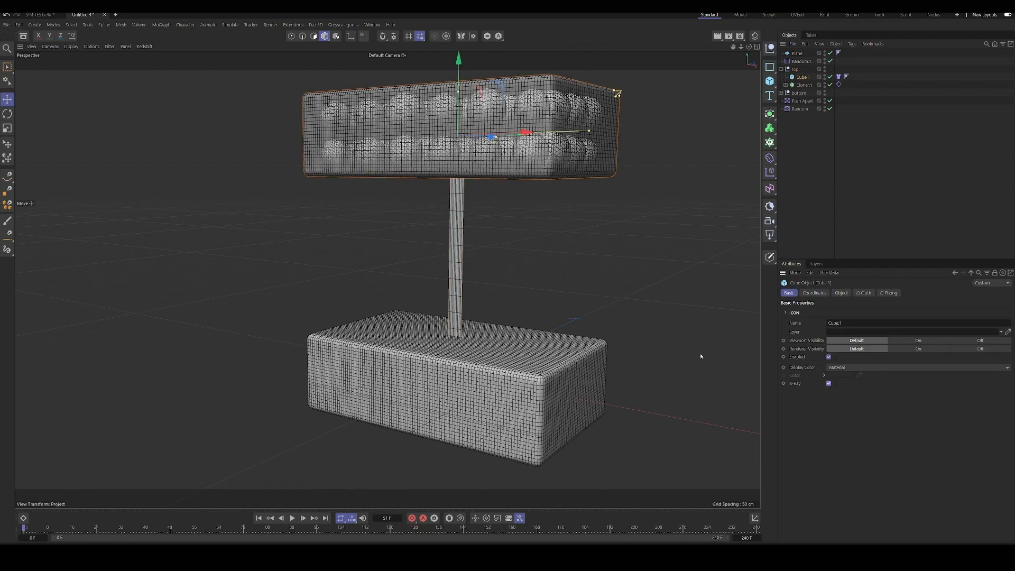
{"action": "left_click", "coordinate": [588, 380]}
{"action": "left_click", "coordinate": [780, 93]}
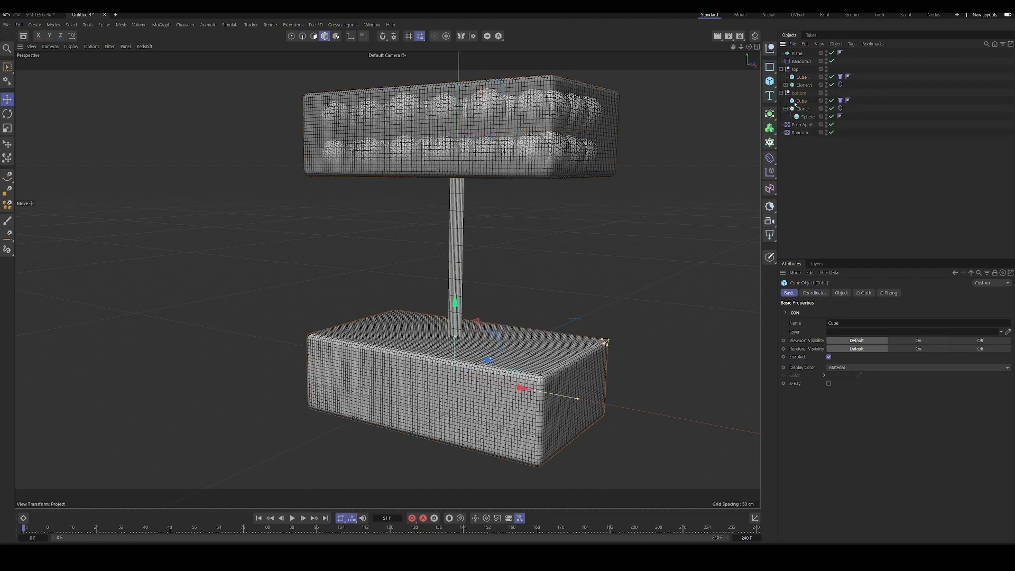
{"action": "left_click", "coordinate": [828, 383]}
Step: Shorten the plane strip to about 155.6 cm and adjust its vertical position between the two boxes
{"action": "mouse_move", "coordinate": [659, 349]}
{"action": "left_mouse_down", "text": "alt"}
{"action": "mouse_move", "coordinate": [495, 282]}
{"action": "mouse_move", "coordinate": [542, 216]}
{"action": "left_mouse_up", "text": "alt"}
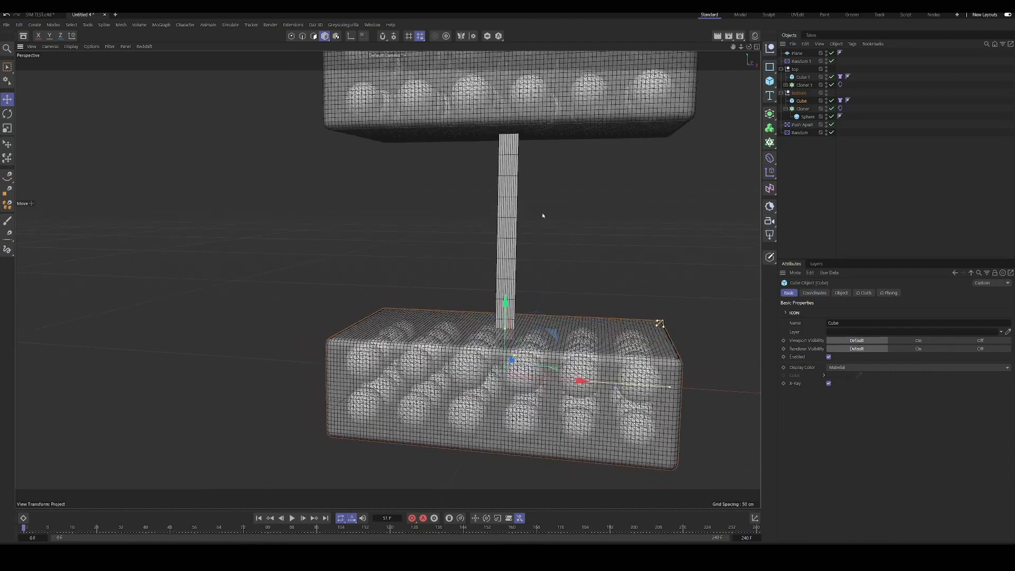
{"action": "left_click_drag", "start_coordinate": [393, 261], "coordinate": [445, 280], "text": "alt"}
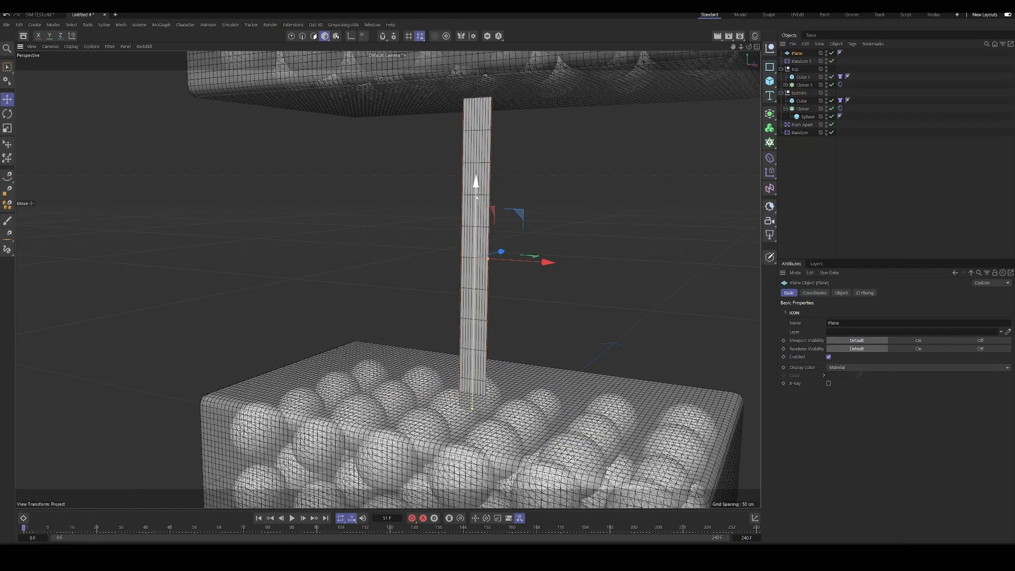
{"action": "left_click_drag", "start_coordinate": [482, 198], "coordinate": [477, 192]}
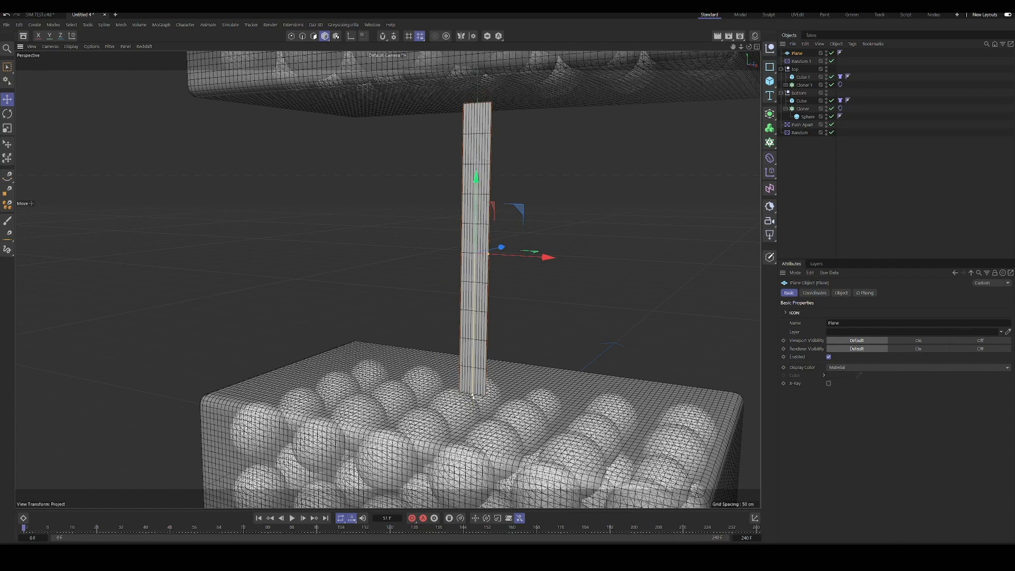
{"action": "left_click_drag", "start_coordinate": [480, 205], "coordinate": [476, 217]}
{"action": "left_click_drag", "start_coordinate": [546, 380], "coordinate": [476, 182], "text": "alt"}
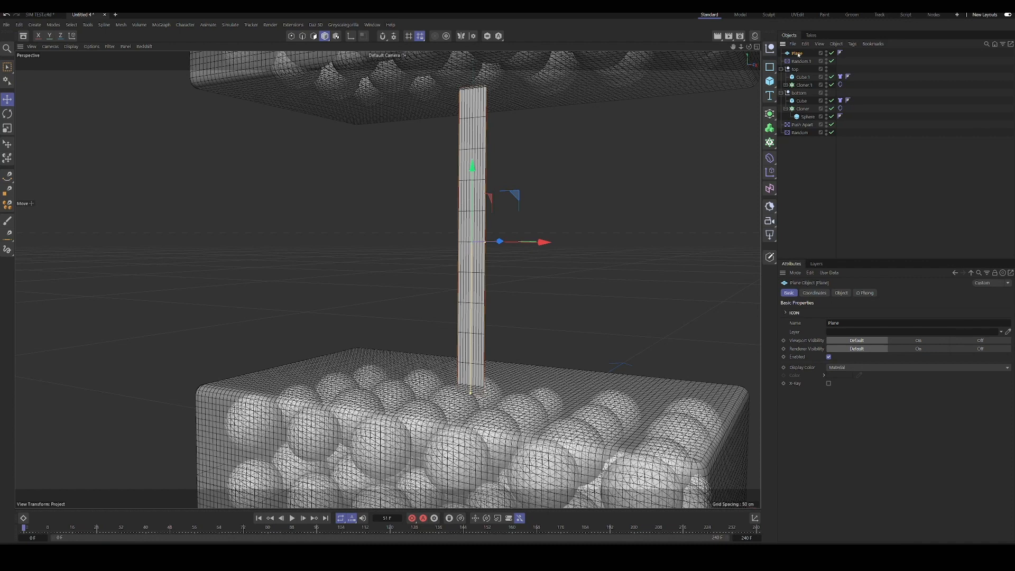
Step: Set the plane strip's height segments to 46
{"action": "left_click", "coordinate": [841, 293]}
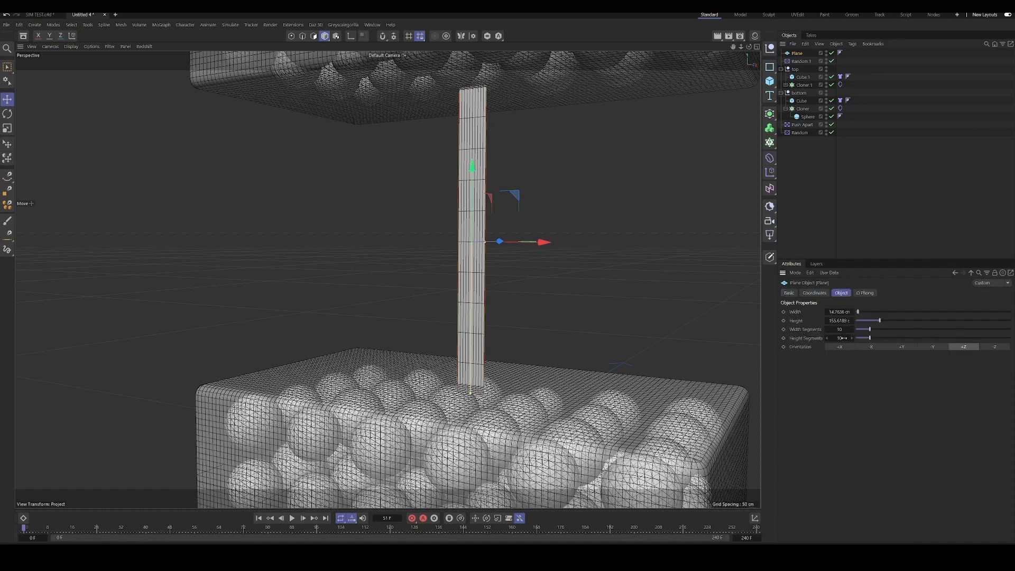
{"action": "mouse_move", "coordinate": [845, 338]}
{"action": "left_mouse_down"}
{"action": "mouse_move", "coordinate": [883, 338]}
{"action": "mouse_move", "coordinate": [840, 337]}
{"action": "left_mouse_up"}
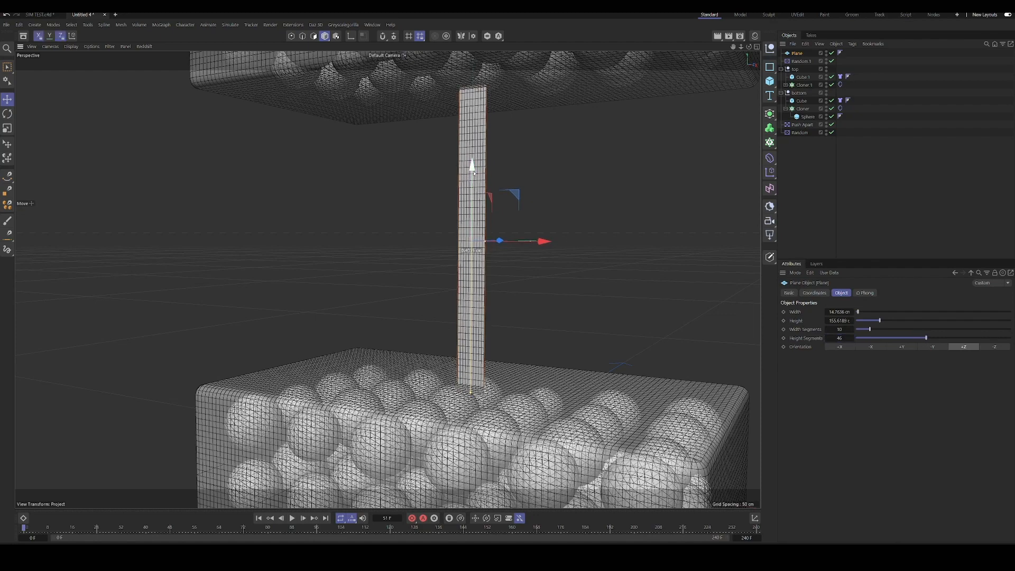
{"action": "left_click_drag", "start_coordinate": [522, 302], "coordinate": [514, 283], "text": "alt"}
{"action": "left_click_drag", "start_coordinate": [511, 288], "coordinate": [512, 296], "text": "alt"}
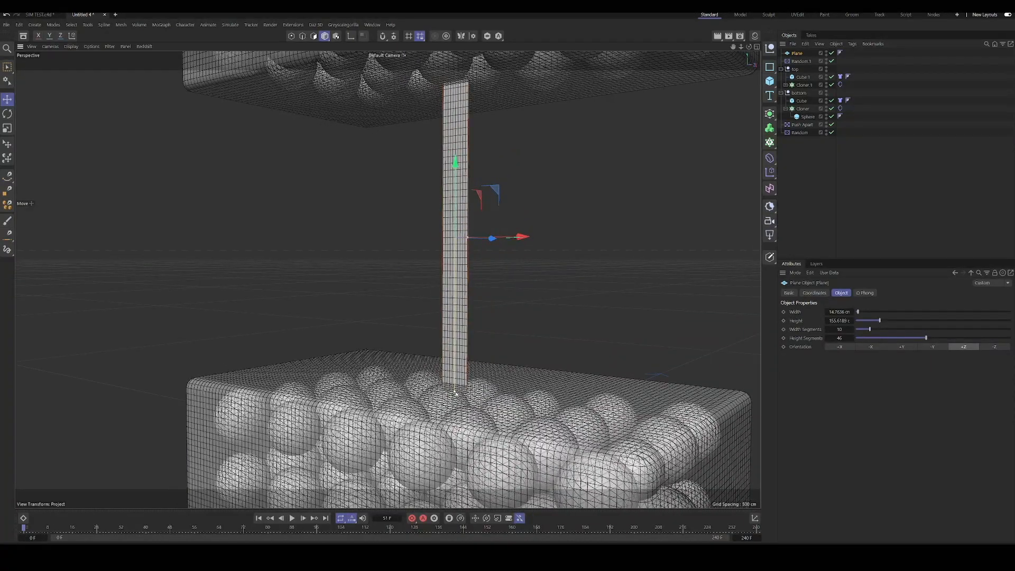
Step: Fine-tune the strip's vertical position and height to about 150.5 cm so it spans between the top and bottom spheres
{"action": "left_click_drag", "start_coordinate": [457, 393], "coordinate": [454, 387]}
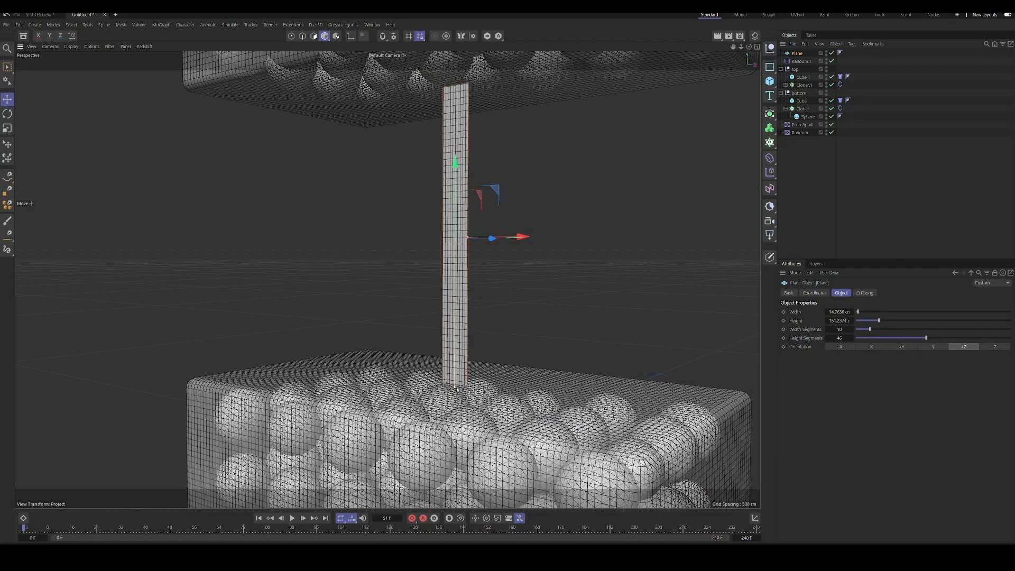
{"action": "left_click_drag", "start_coordinate": [456, 167], "coordinate": [497, 170]}
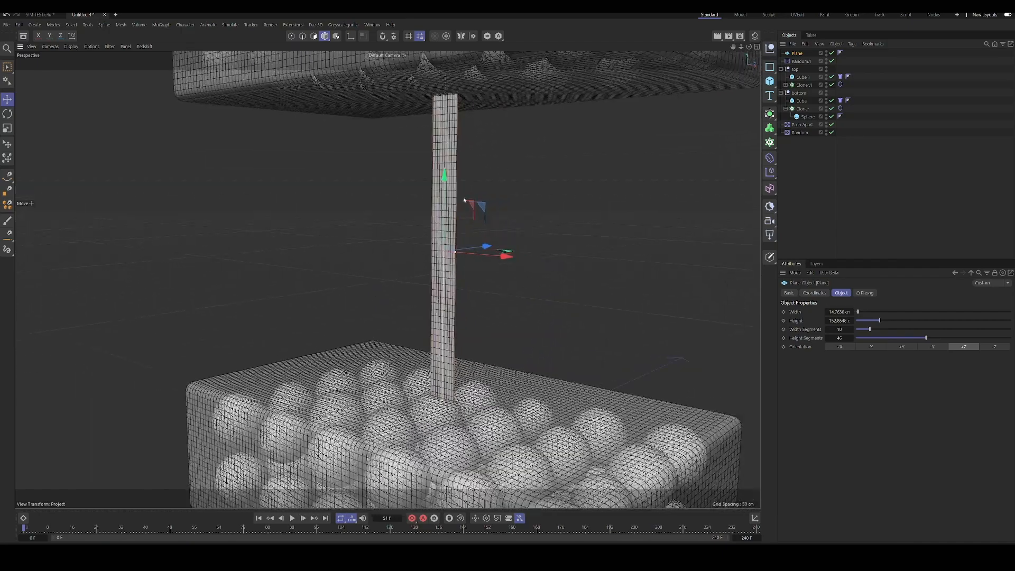
{"action": "left_click_drag", "start_coordinate": [464, 200], "coordinate": [422, 120], "text": "alt"}
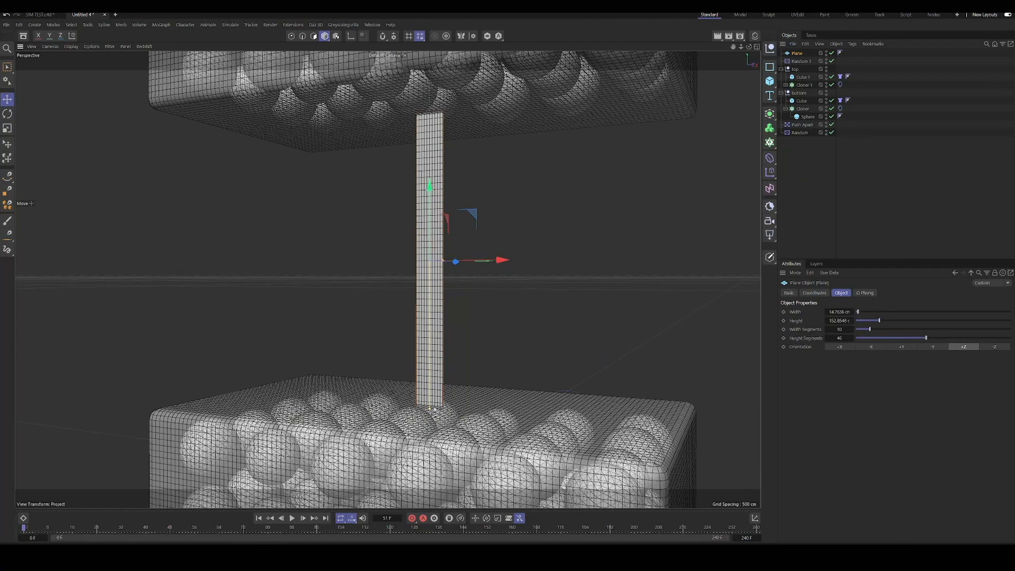
{"action": "left_click_drag", "start_coordinate": [434, 409], "coordinate": [432, 408]}
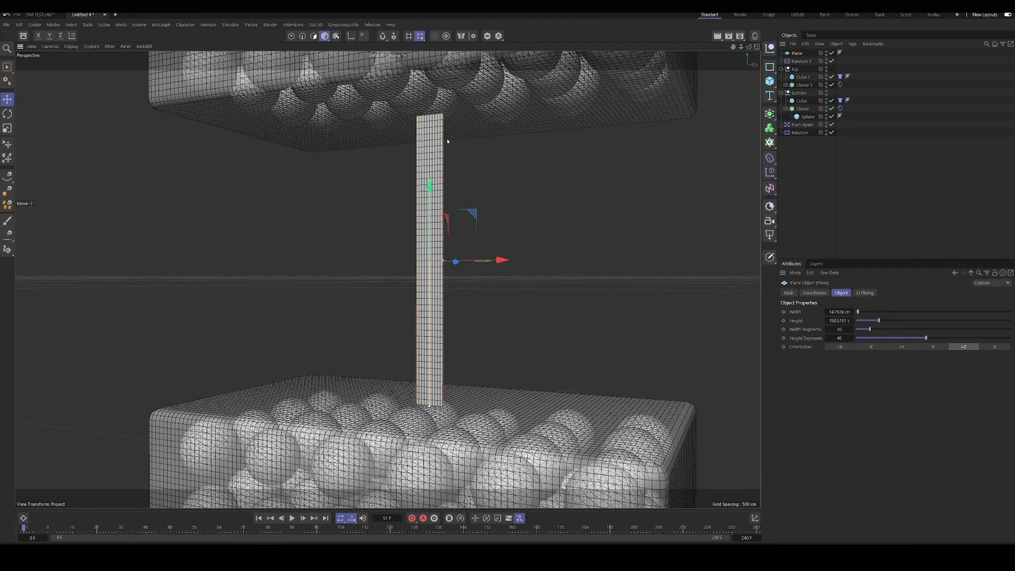
Step: Put the plane strip inside a new Cloner
{"action": "left_click_drag", "start_coordinate": [447, 141], "coordinate": [399, 151], "text": "alt"}
{"action": "mouse_move", "coordinate": [372, 287]}
{"action": "left_mouse_down", "text": "alt"}
{"action": "mouse_move", "coordinate": [393, 259]}
{"action": "mouse_move", "coordinate": [385, 277]}
{"action": "mouse_move", "coordinate": [363, 275]}
{"action": "left_mouse_up", "text": "alt"}
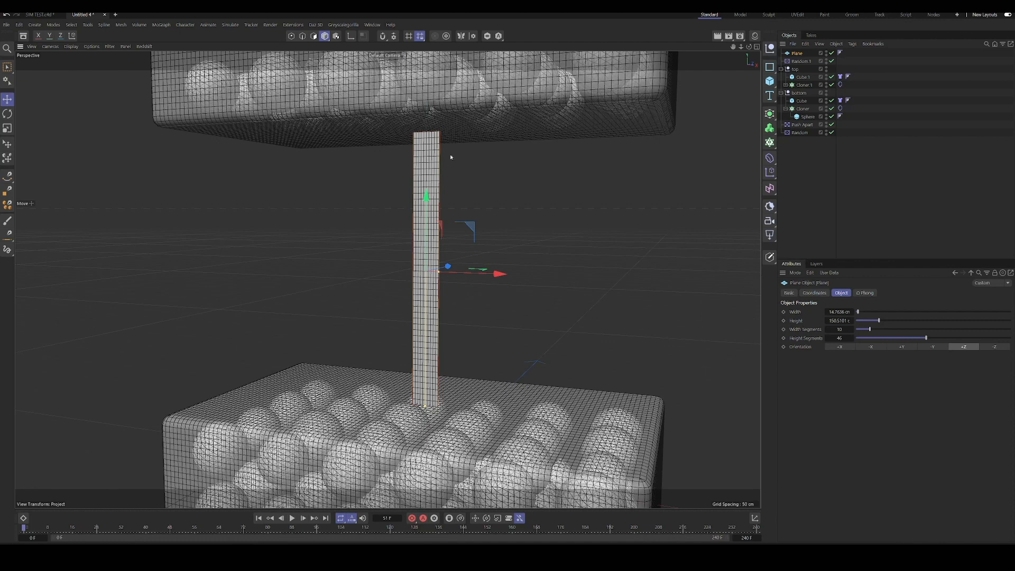
{"action": "left_click", "coordinate": [770, 142], "text": "alt"}
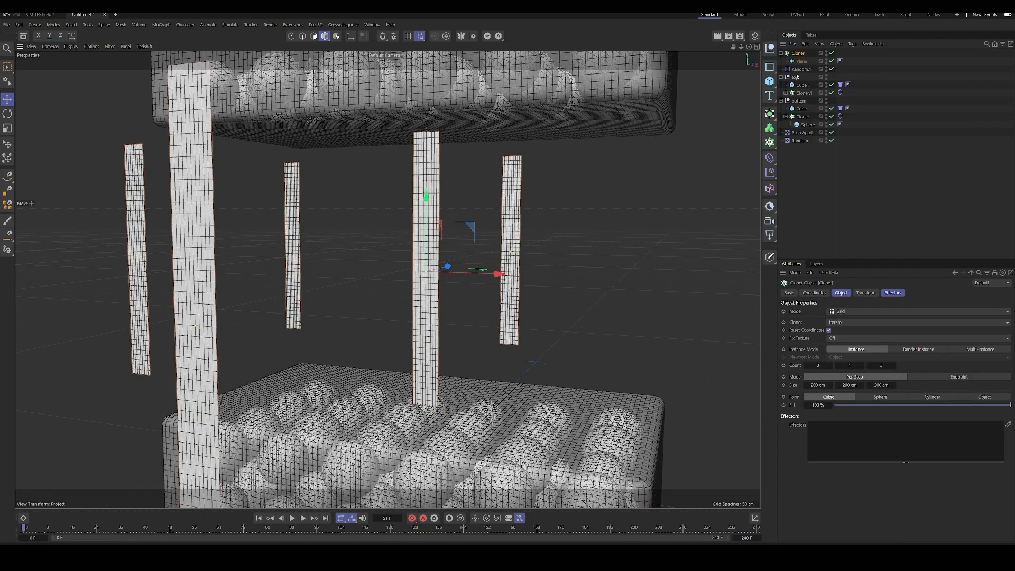
Step: Tighten the strip Cloner's grid spacing to 33 cm in X and 17 cm in Z
{"action": "left_click_drag", "start_coordinate": [597, 288], "coordinate": [430, 351], "text": "alt"}
{"action": "scroll", "coordinate": [430, 351], "scroll_direction": "down", "scroll_amount": 5}
{"action": "left_click_drag", "start_coordinate": [823, 385], "coordinate": [777, 386]}
{"action": "left_click_drag", "start_coordinate": [886, 387], "coordinate": [839, 386]}
{"action": "left_click_drag", "start_coordinate": [362, 310], "coordinate": [440, 276], "text": "alt"}
{"action": "scroll", "coordinate": [435, 294], "scroll_direction": "up", "scroll_amount": 5}
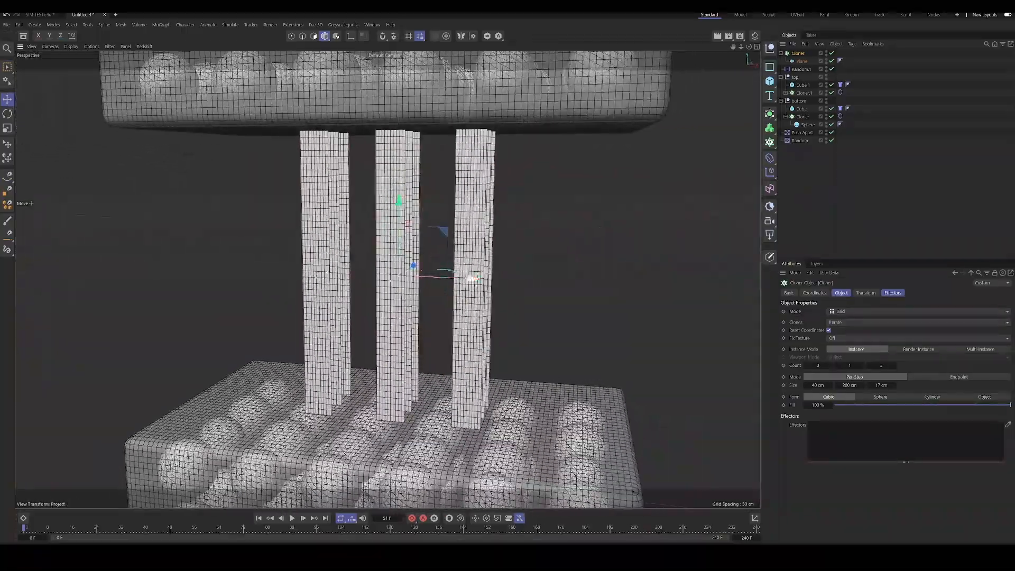
{"action": "left_click_drag", "start_coordinate": [831, 385], "coordinate": [820, 385]}
{"action": "left_click_drag", "start_coordinate": [712, 327], "coordinate": [474, 277], "text": "alt"}
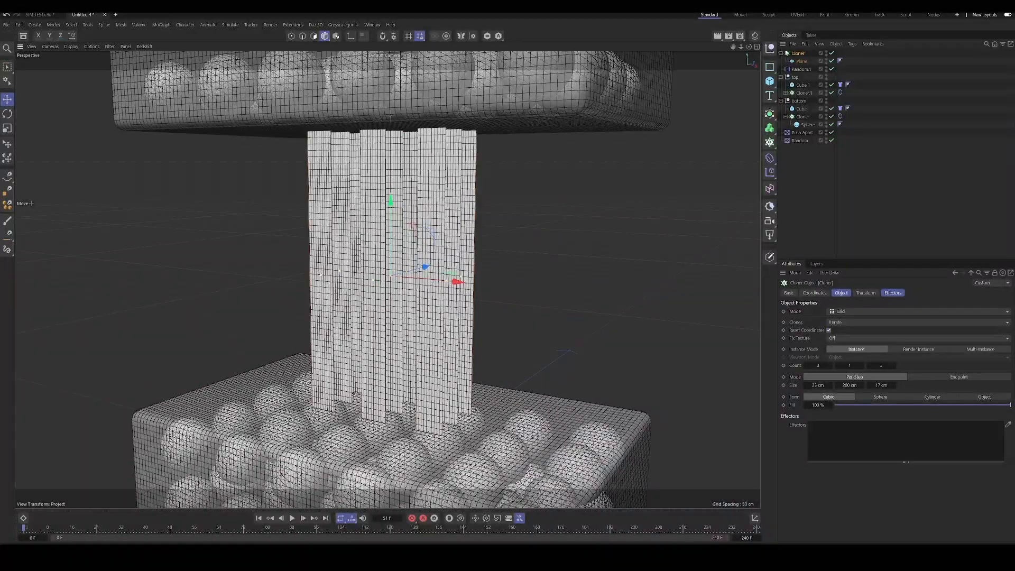
Step: Add a Cloth tag and a Cloth Belt tag to the strip Cloner
{"action": "right_click", "coordinate": [797, 55]}
{"action": "mouse_move", "coordinate": [878, 176]}
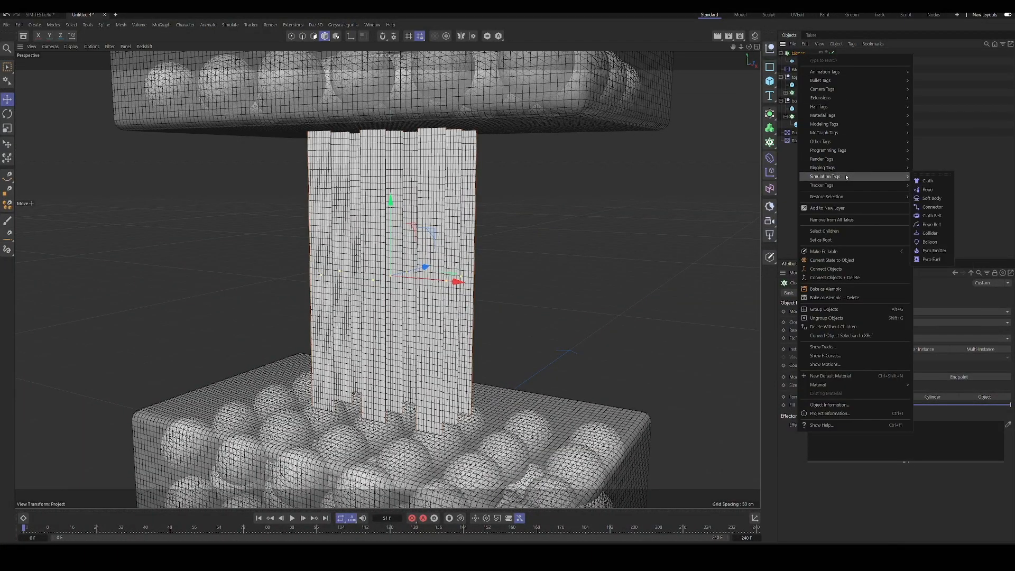
{"action": "left_click", "coordinate": [929, 181]}
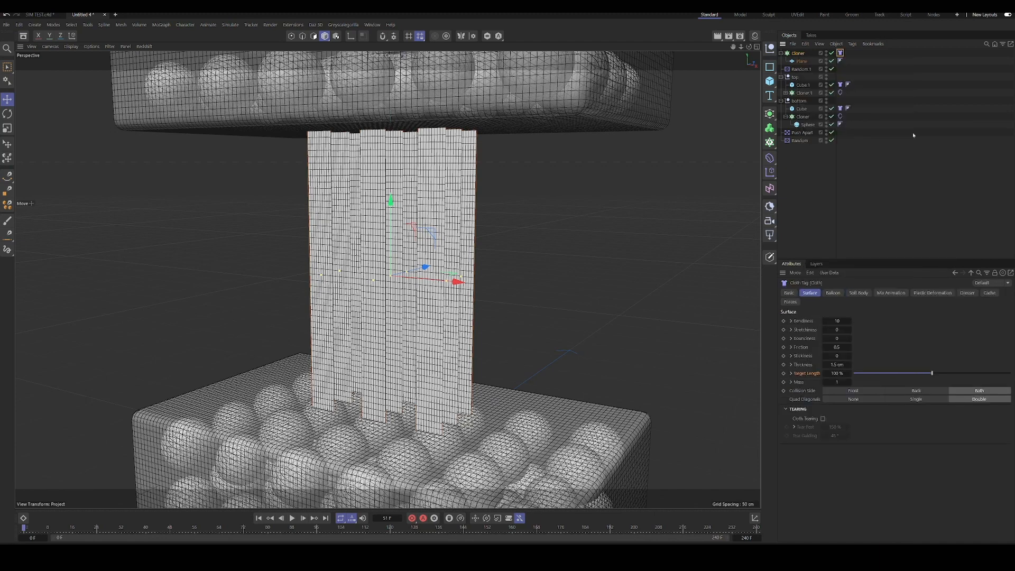
{"action": "right_click", "coordinate": [798, 54]}
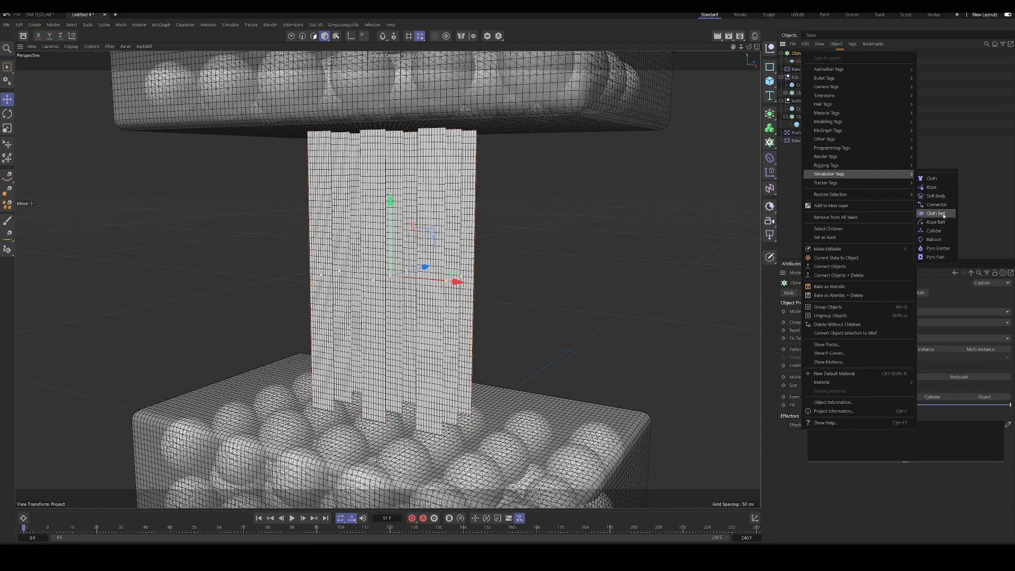
{"action": "left_click", "coordinate": [936, 214]}
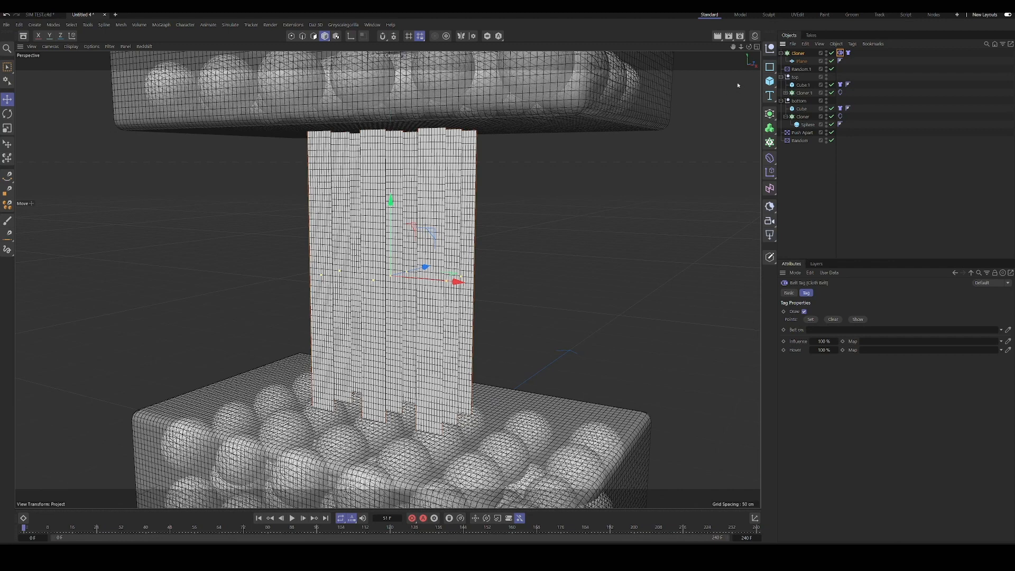
Step: Assign Cube.1, the upper box, as the object the Cloner's Cloth Belt attaches to
{"action": "left_click", "coordinate": [614, 111]}
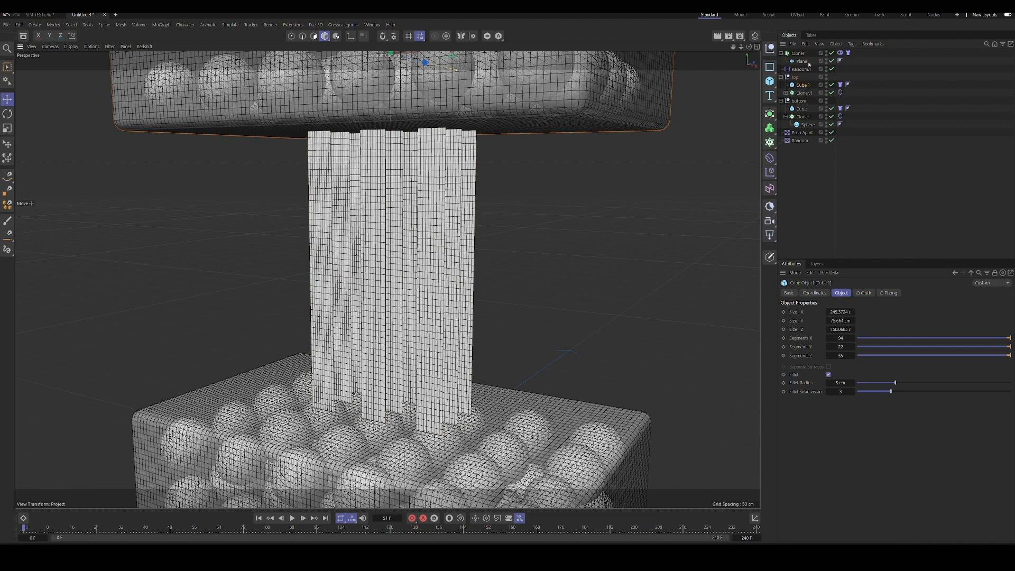
{"action": "left_click", "coordinate": [840, 53]}
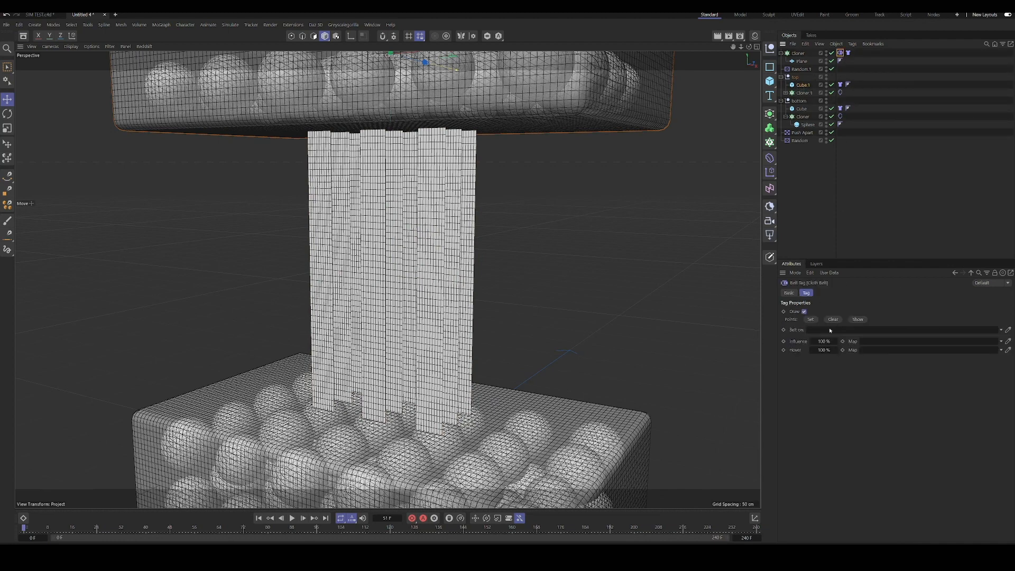
{"action": "left_click_drag", "start_coordinate": [847, 334], "coordinate": [845, 330]}
{"action": "left_click", "coordinate": [791, 330]}
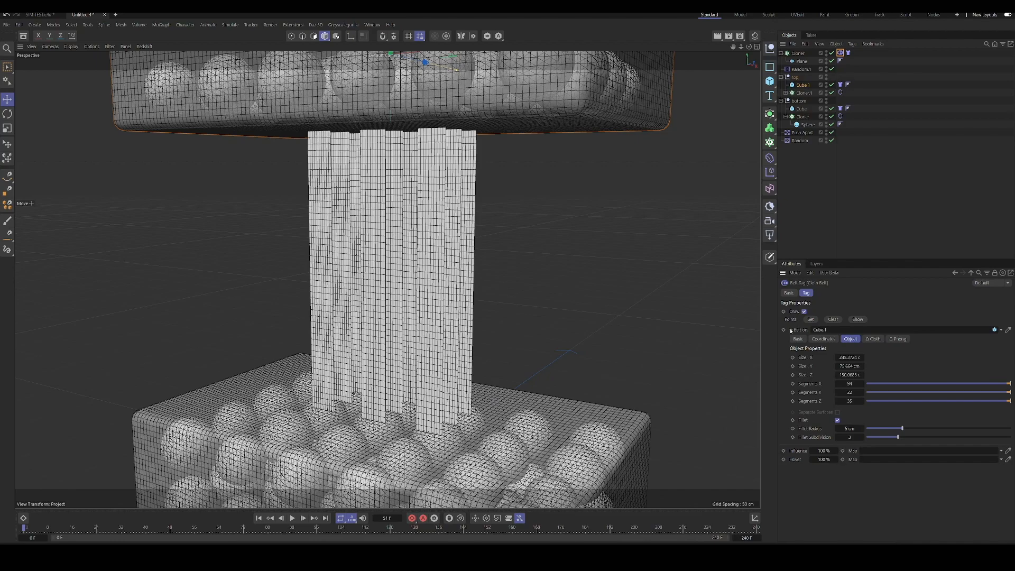
{"action": "left_click", "coordinate": [790, 330]}
Step: Play the simulation briefly to preview the belted strips between the two boxes
{"action": "scroll", "coordinate": [639, 274], "scroll_direction": "down", "scroll_amount": 3}
{"action": "left_click_drag", "start_coordinate": [600, 215], "coordinate": [541, 268], "text": "alt"}
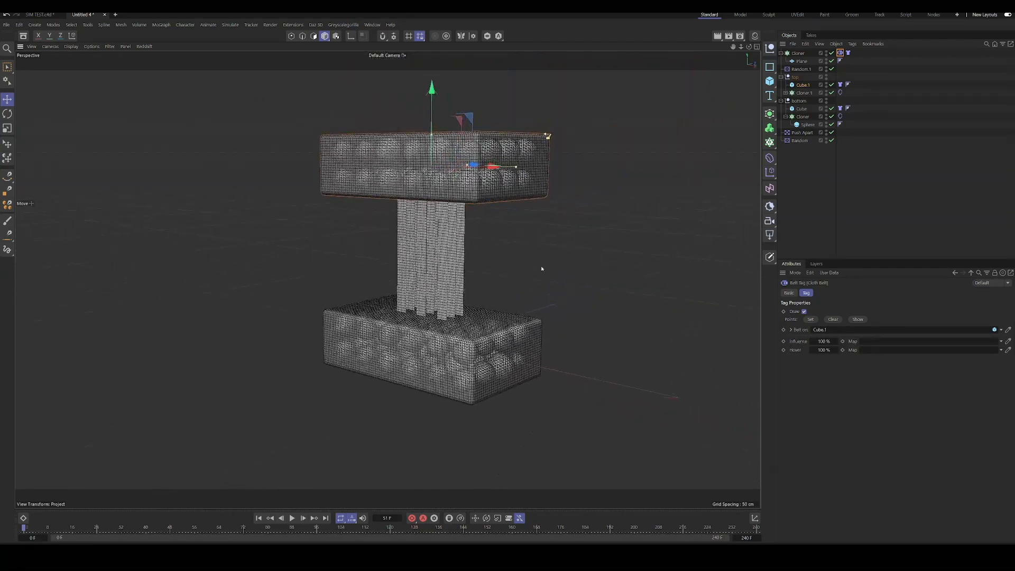
{"action": "left_click", "coordinate": [292, 518]}
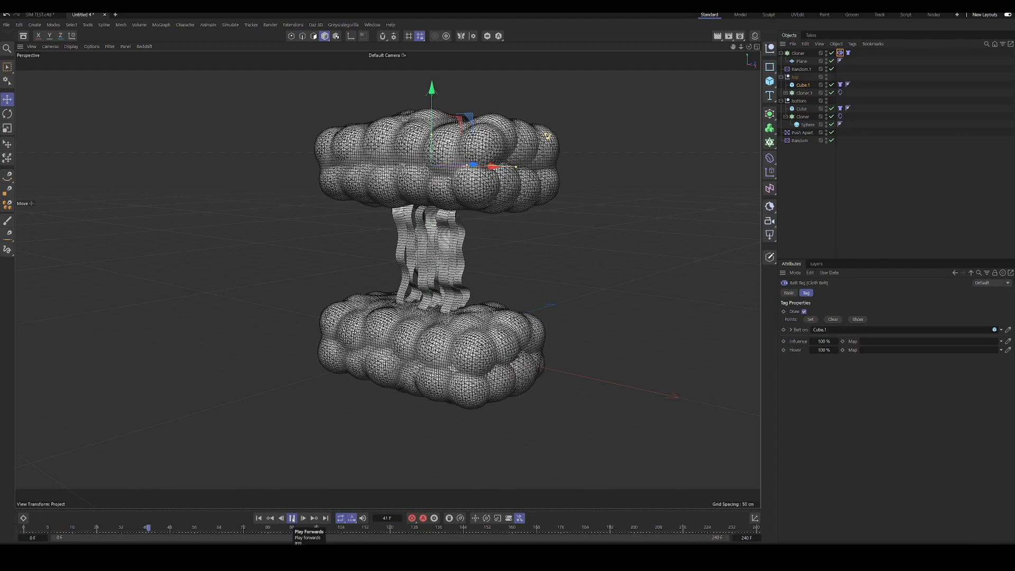
{"action": "left_click", "coordinate": [292, 518]}
Step: Examine how the strips' upper ends meet the top cloth and rewind to the first frame
{"action": "left_click_drag", "start_coordinate": [370, 380], "coordinate": [418, 296], "text": "alt"}
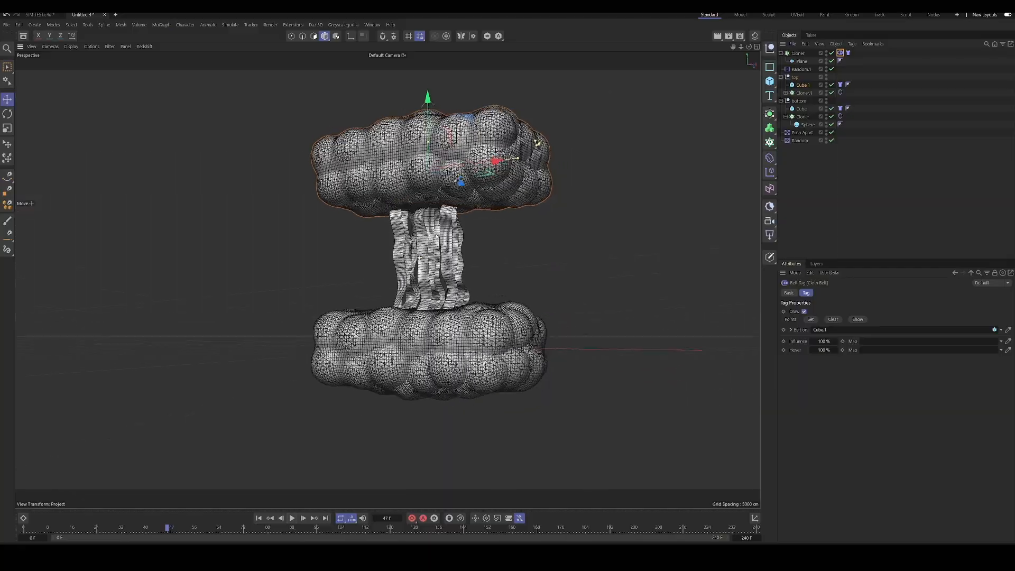
{"action": "right_click_drag", "start_coordinate": [430, 243], "coordinate": [476, 232], "text": "alt"}
{"action": "left_click_drag", "start_coordinate": [460, 222], "coordinate": [431, 238], "text": "alt"}
{"action": "right_click_drag", "start_coordinate": [442, 194], "coordinate": [482, 154], "text": "alt"}
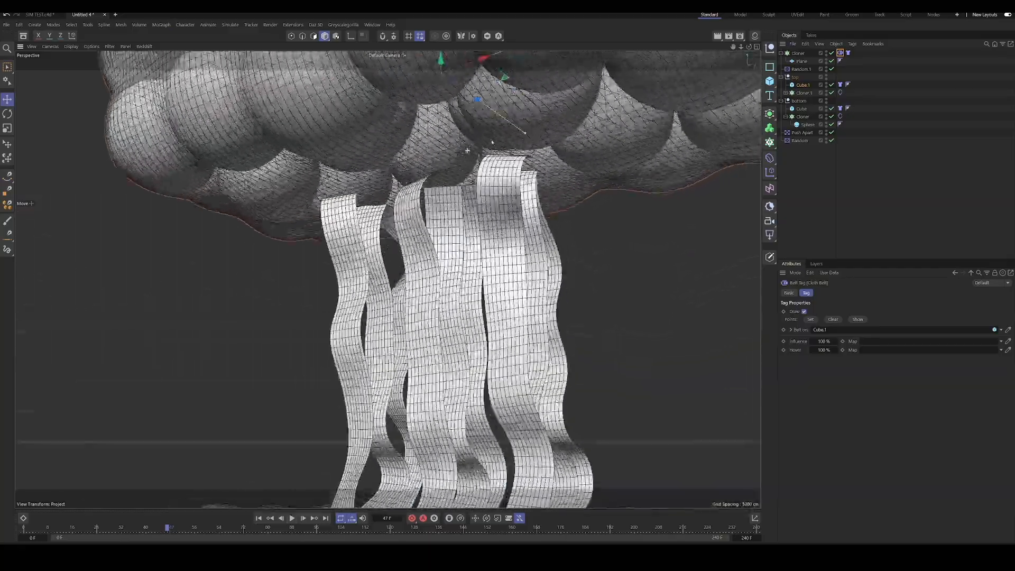
{"action": "mouse_move", "coordinate": [483, 153]}
{"action": "left_mouse_down", "text": "alt"}
{"action": "mouse_move", "coordinate": [508, 151]}
{"action": "mouse_move", "coordinate": [469, 151]}
{"action": "left_mouse_up", "text": "alt"}
{"action": "right_click_drag", "start_coordinate": [437, 178], "coordinate": [459, 152], "text": "alt"}
{"action": "left_click_drag", "start_coordinate": [461, 145], "coordinate": [478, 162], "text": "alt"}
{"action": "scroll", "coordinate": [478, 161], "scroll_direction": "down", "scroll_amount": 6}
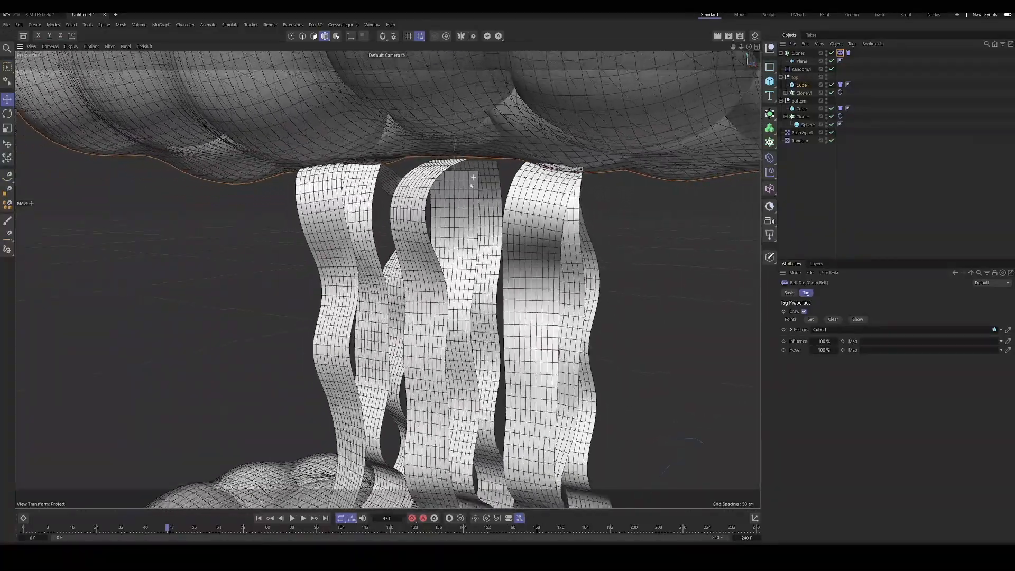
{"action": "left_click", "coordinate": [259, 518]}
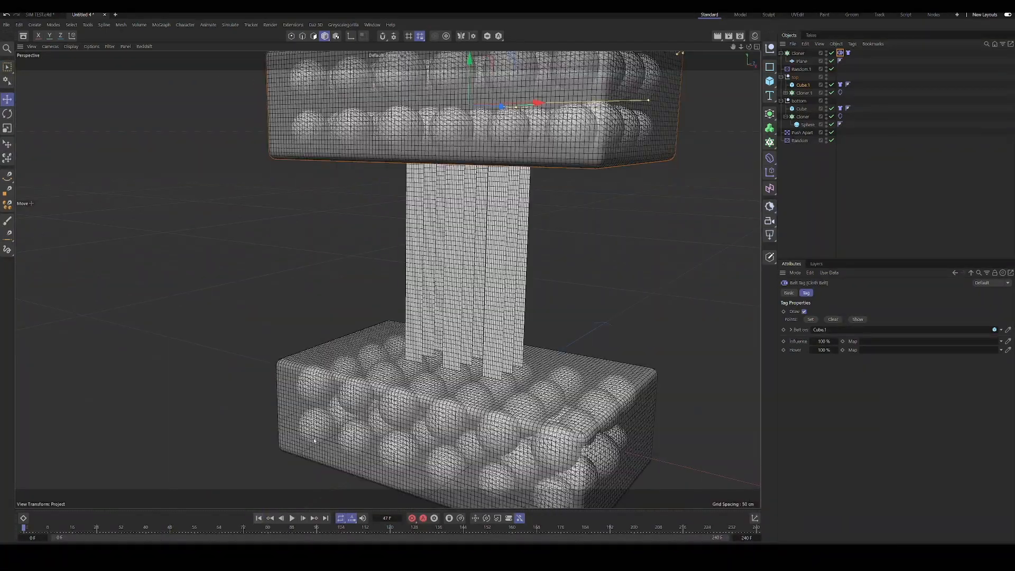
{"action": "mouse_move", "coordinate": [444, 296]}
{"action": "left_mouse_down", "text": "alt"}
{"action": "mouse_move", "coordinate": [431, 297]}
{"action": "mouse_move", "coordinate": [453, 294]}
{"action": "left_mouse_up", "text": "alt"}
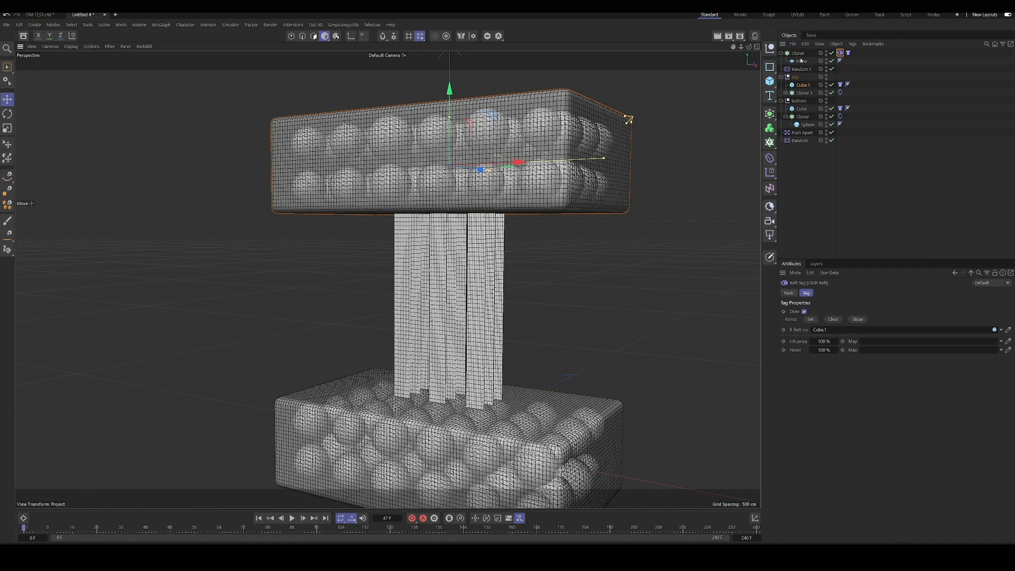
Step: Make the strip Plane inside the Cloner editable
{"action": "left_click", "coordinate": [802, 62]}
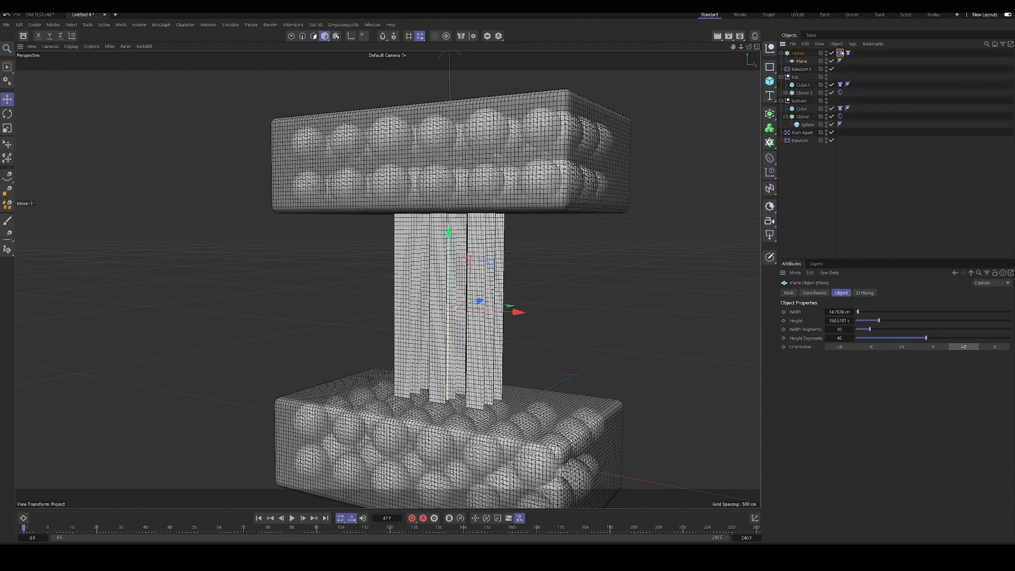
{"action": "left_click", "coordinate": [840, 61]}
{"action": "scroll", "coordinate": [465, 246], "scroll_direction": "up", "scroll_amount": 1}
{"action": "scroll", "coordinate": [465, 245], "scroll_direction": "up", "scroll_amount": 8}
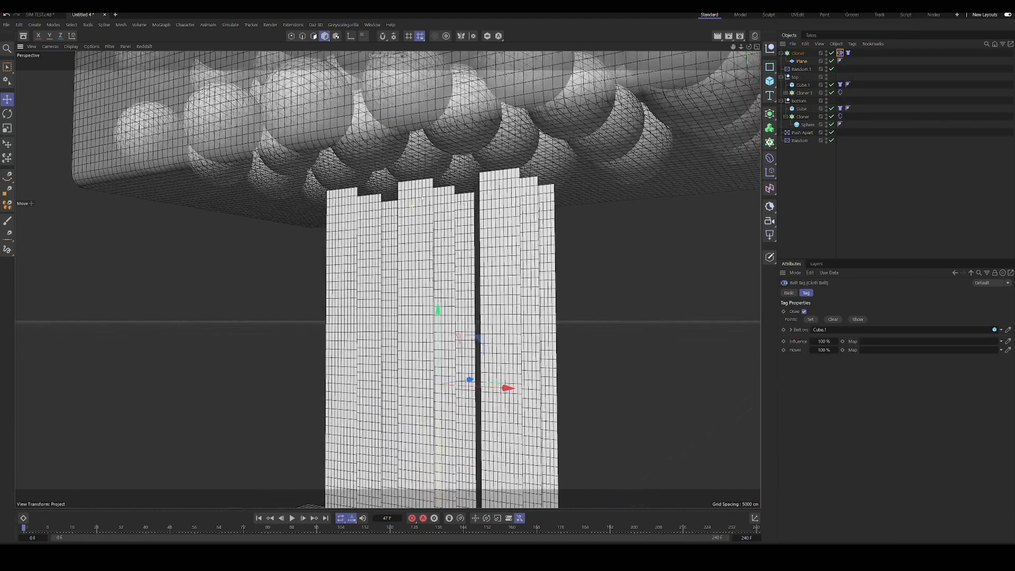
{"action": "middle_click_drag", "start_coordinate": [458, 179], "coordinate": [459, 179], "text": "alt"}
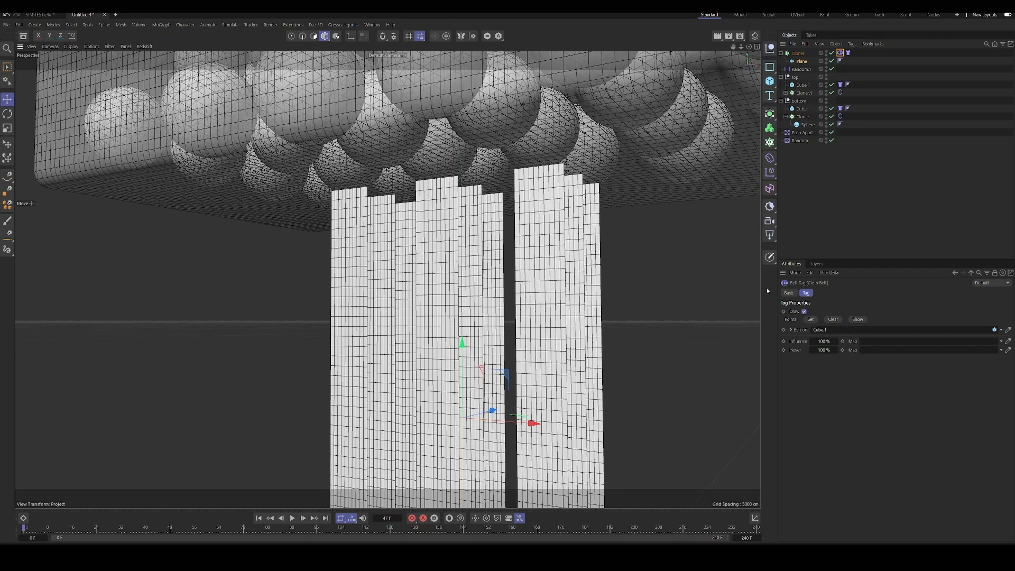
{"action": "left_click", "coordinate": [801, 61]}
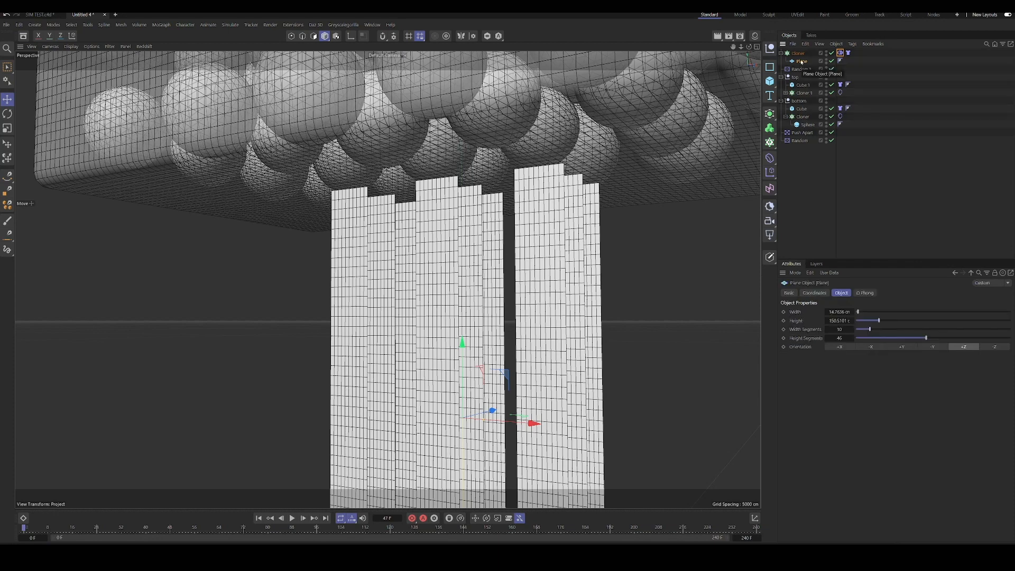
{"action": "key", "text": "c"}
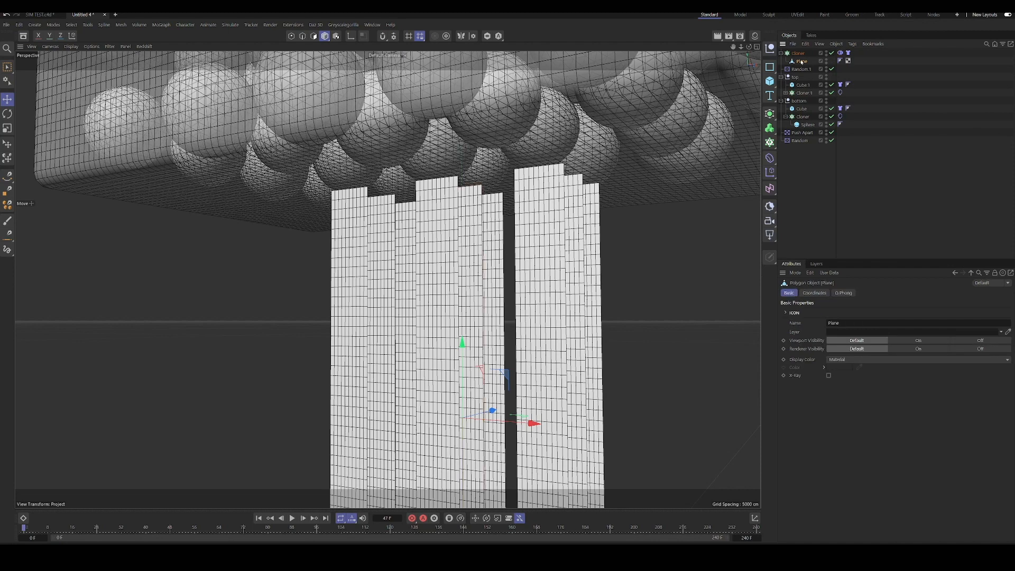
Step: Select the top row of points on the Plane strip with Brush Selection in Points mode
{"action": "left_click", "coordinate": [291, 36]}
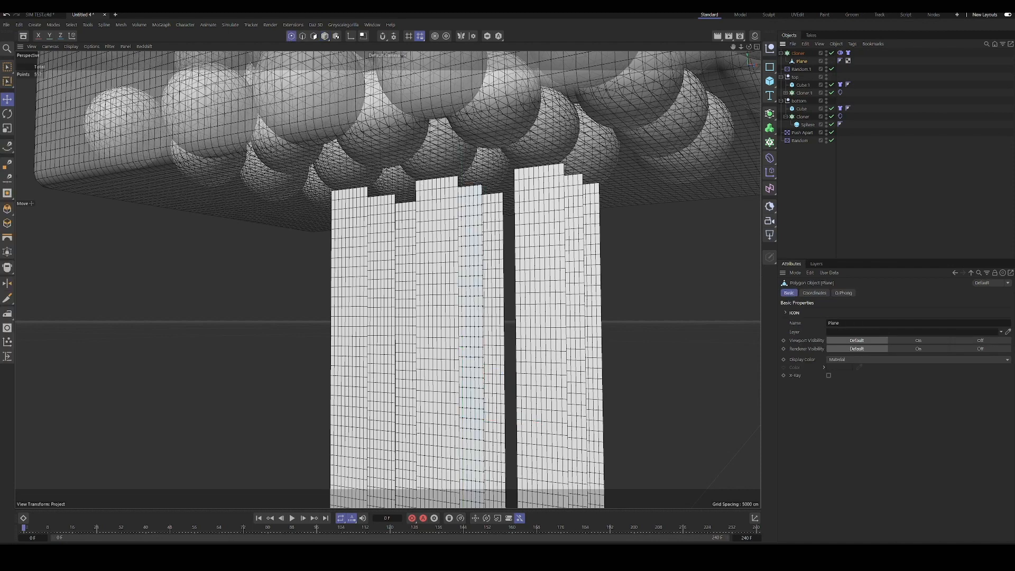
{"action": "mouse_move", "coordinate": [474, 207]}
{"action": "left_mouse_down", "text": "alt"}
{"action": "mouse_move", "coordinate": [485, 210]}
{"action": "mouse_move", "coordinate": [470, 209]}
{"action": "left_mouse_up", "text": "alt"}
{"action": "right_click_drag", "start_coordinate": [470, 210], "coordinate": [501, 162], "text": "alt"}
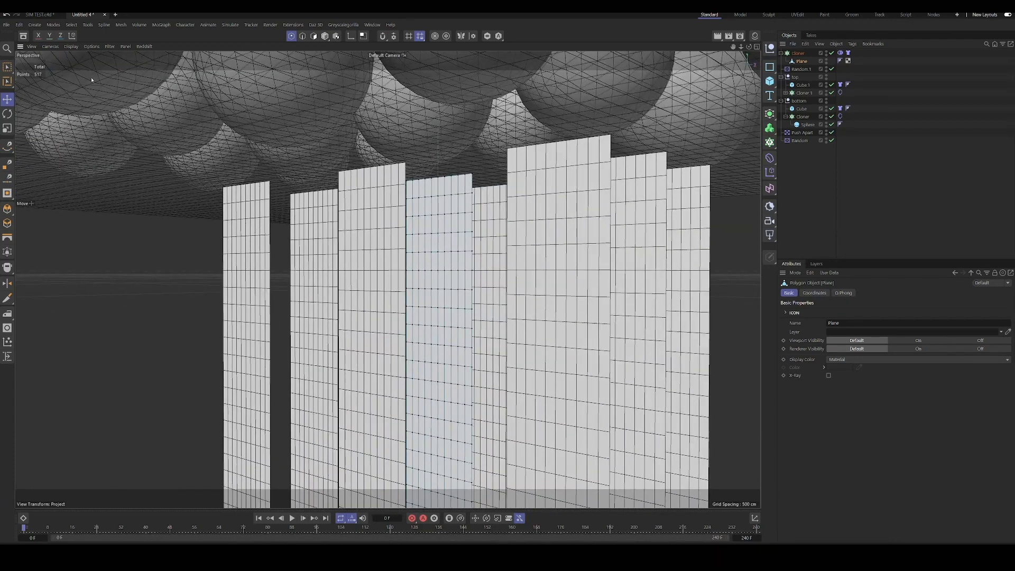
{"action": "left_click", "coordinate": [8, 66]}
{"action": "left_click", "coordinate": [31, 84]}
{"action": "mouse_move", "coordinate": [457, 167]}
{"action": "left_mouse_down"}
{"action": "mouse_move", "coordinate": [409, 175]}
{"action": "mouse_move", "coordinate": [428, 166]}
{"action": "left_mouse_up"}
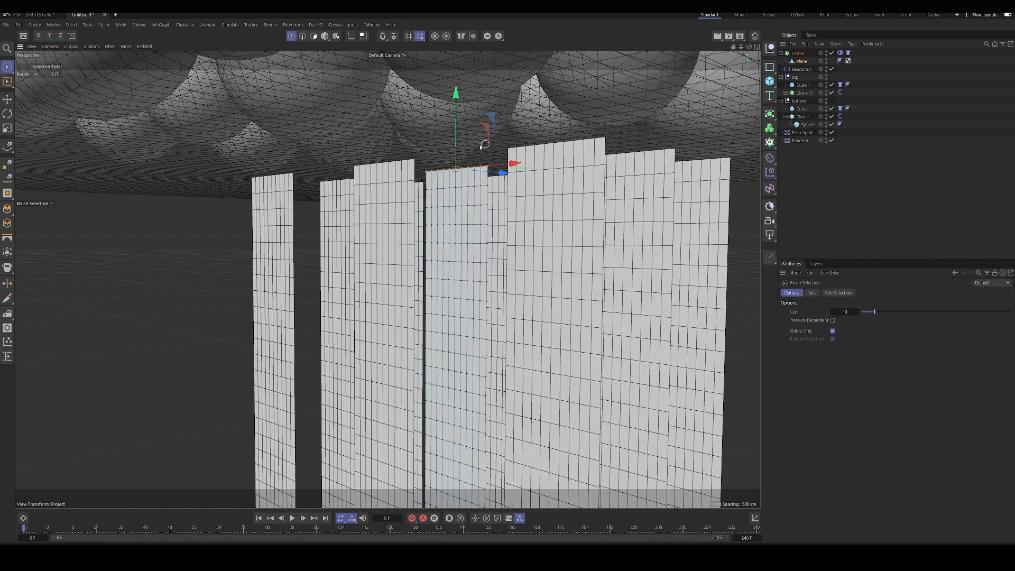
Step: Set the selected top-row points as the Cloth Belt's points and show the stored belt points
{"action": "left_click", "coordinate": [841, 54]}
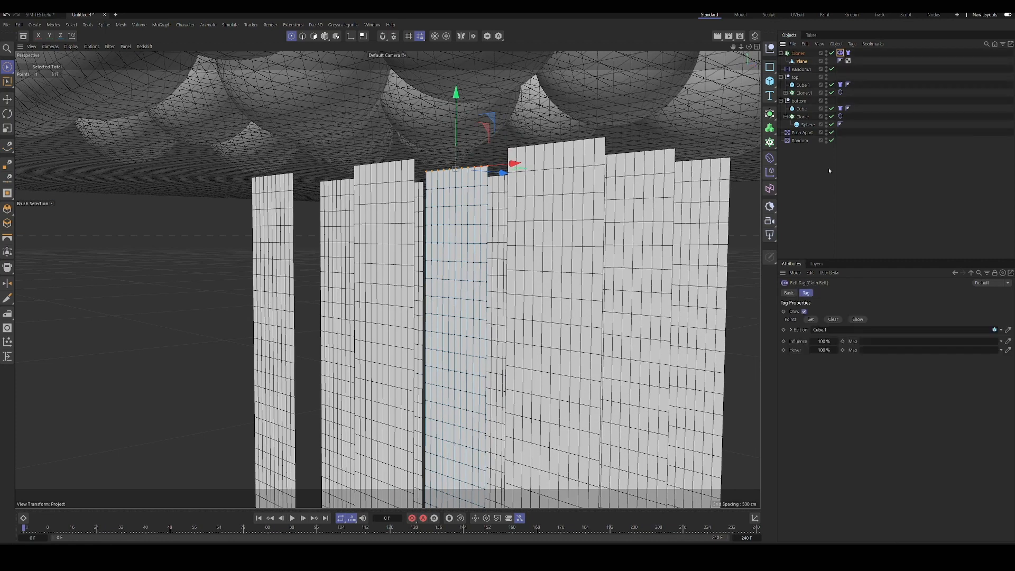
{"action": "left_click", "coordinate": [812, 319]}
{"action": "left_click", "coordinate": [325, 36]}
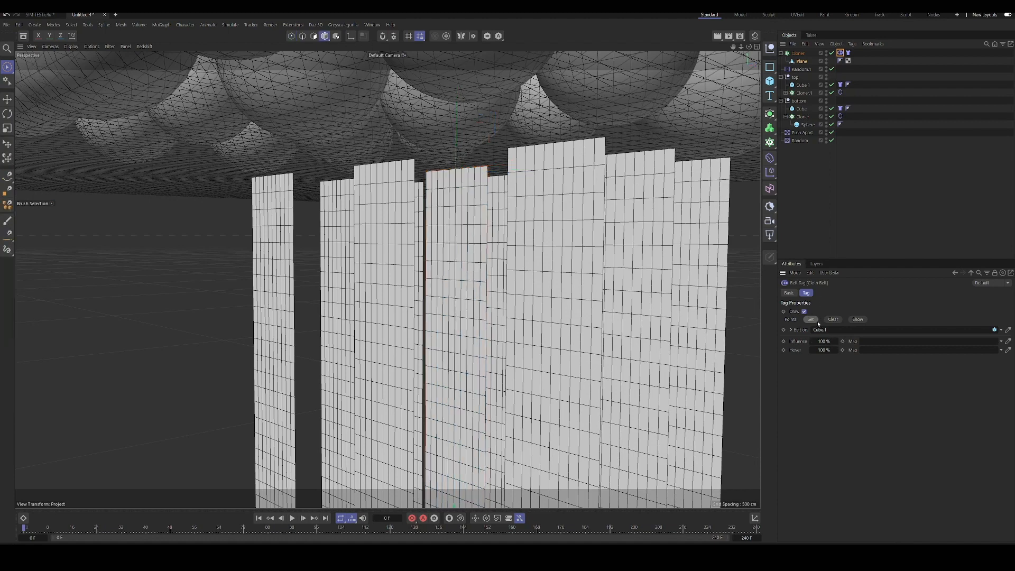
{"action": "left_click", "coordinate": [856, 320]}
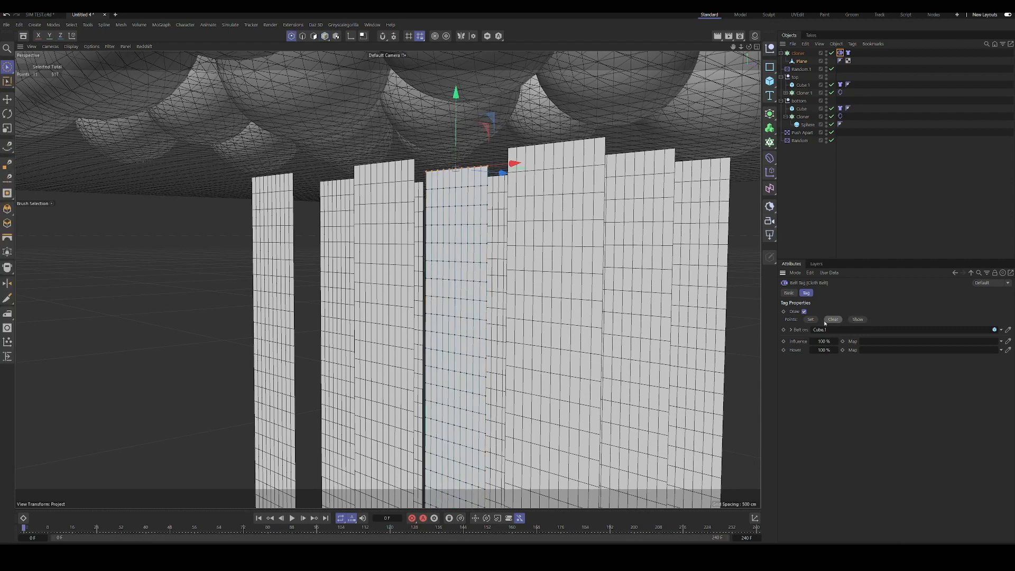
{"action": "left_click", "coordinate": [862, 320]}
Step: Play the simulation to check the strips' attachment to the upper cloth, then rewind it
{"action": "left_click", "coordinate": [293, 519]}
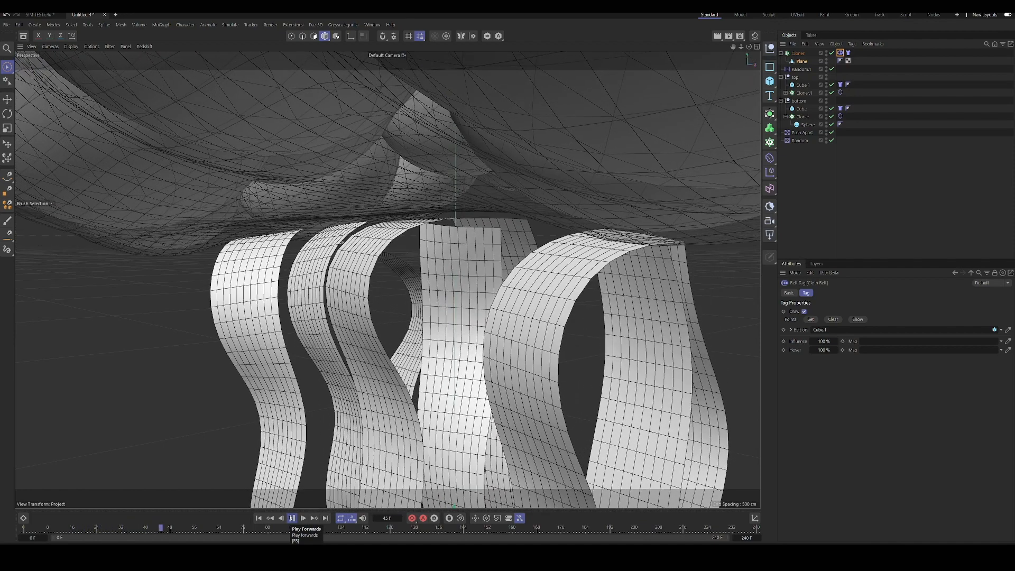
{"action": "left_click", "coordinate": [291, 518]}
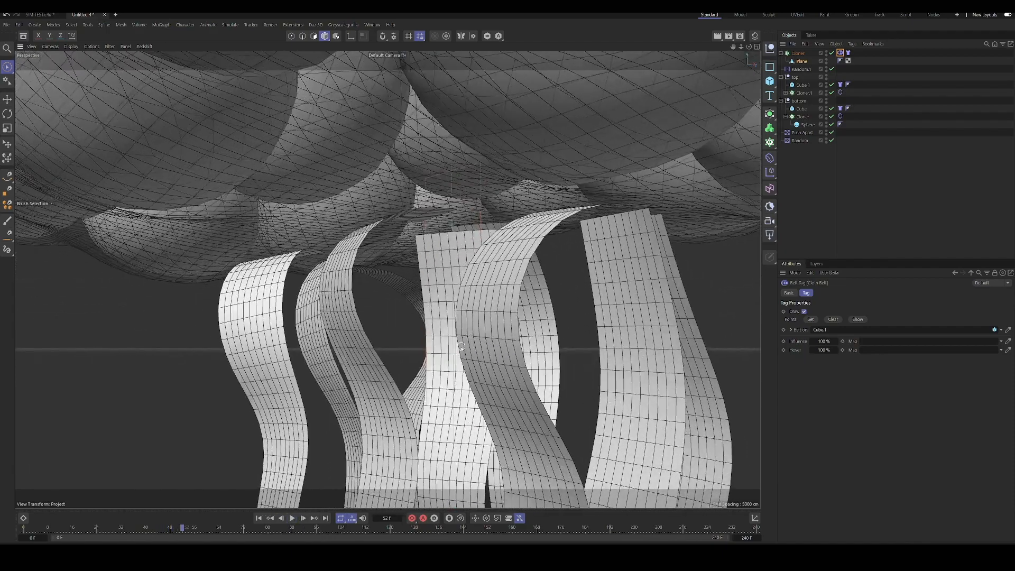
{"action": "left_click_drag", "start_coordinate": [461, 346], "coordinate": [292, 494], "text": "alt"}
{"action": "left_click", "coordinate": [259, 518]}
{"action": "left_click_drag", "start_coordinate": [465, 343], "coordinate": [496, 275], "text": "alt"}
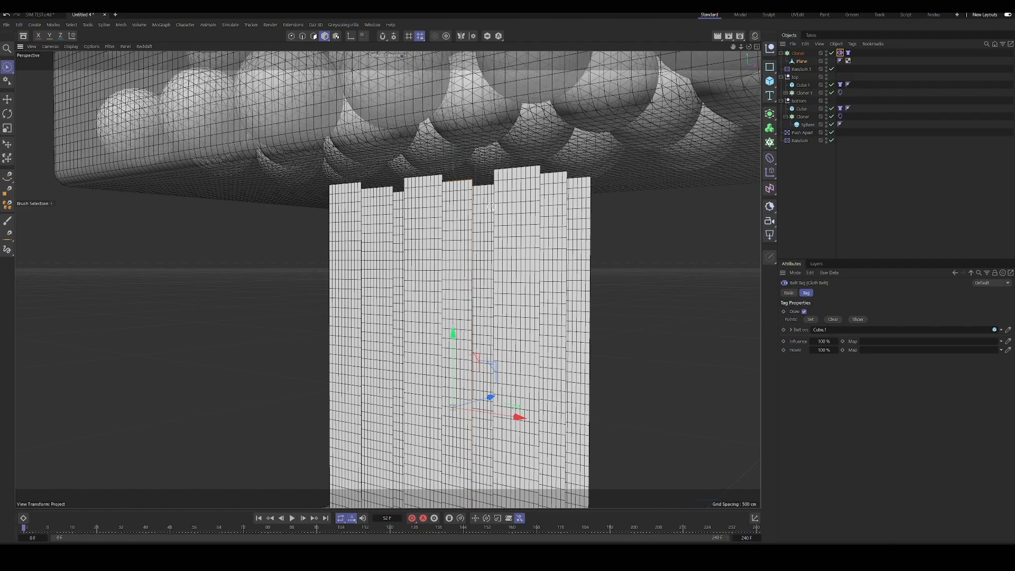
{"action": "mouse_move", "coordinate": [491, 207]}
{"action": "left_mouse_down", "text": "alt"}
{"action": "mouse_move", "coordinate": [452, 211]}
{"action": "mouse_move", "coordinate": [455, 222]}
{"action": "mouse_move", "coordinate": [466, 211]}
{"action": "mouse_move", "coordinate": [492, 215]}
{"action": "left_mouse_up", "text": "alt"}
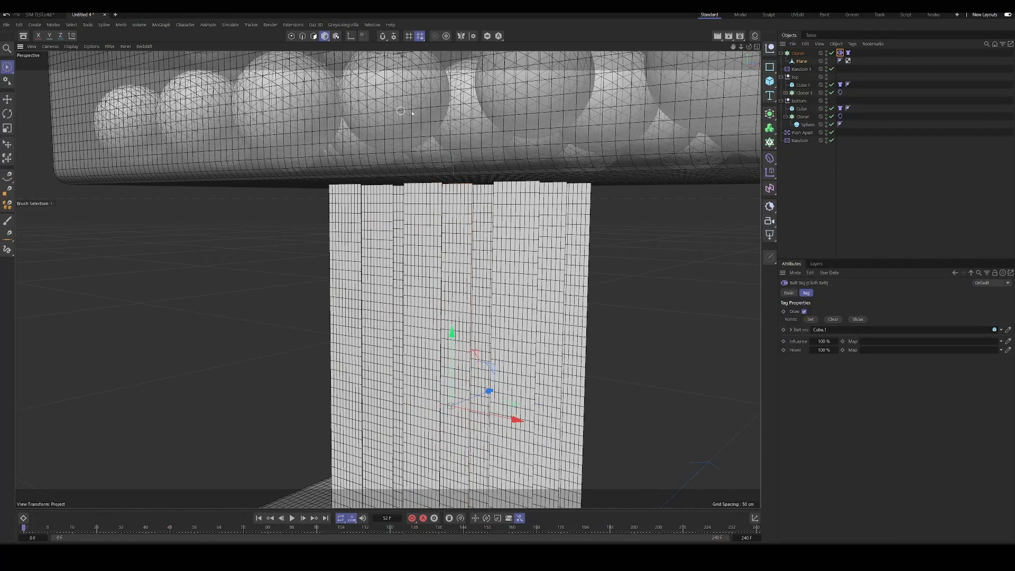
Step: Switch to the SIM TEST project and examine how Cloner 2's strips meet the upper cloth surface
{"action": "left_click", "coordinate": [41, 15]}
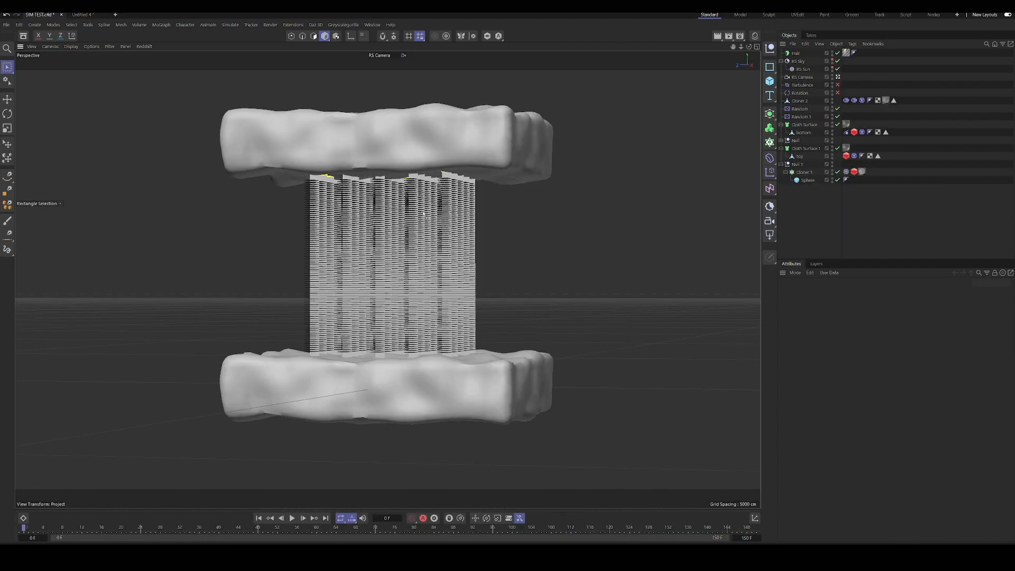
{"action": "left_click_drag", "start_coordinate": [433, 189], "coordinate": [643, 139], "text": "alt"}
{"action": "left_click", "coordinate": [805, 101]}
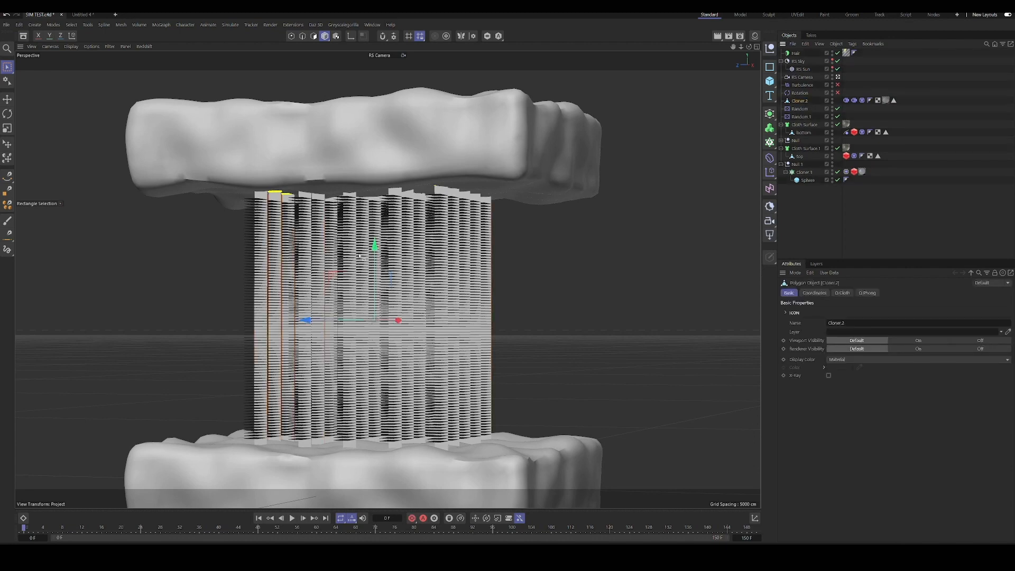
{"action": "scroll", "coordinate": [352, 271], "scroll_direction": "up", "scroll_amount": 3}
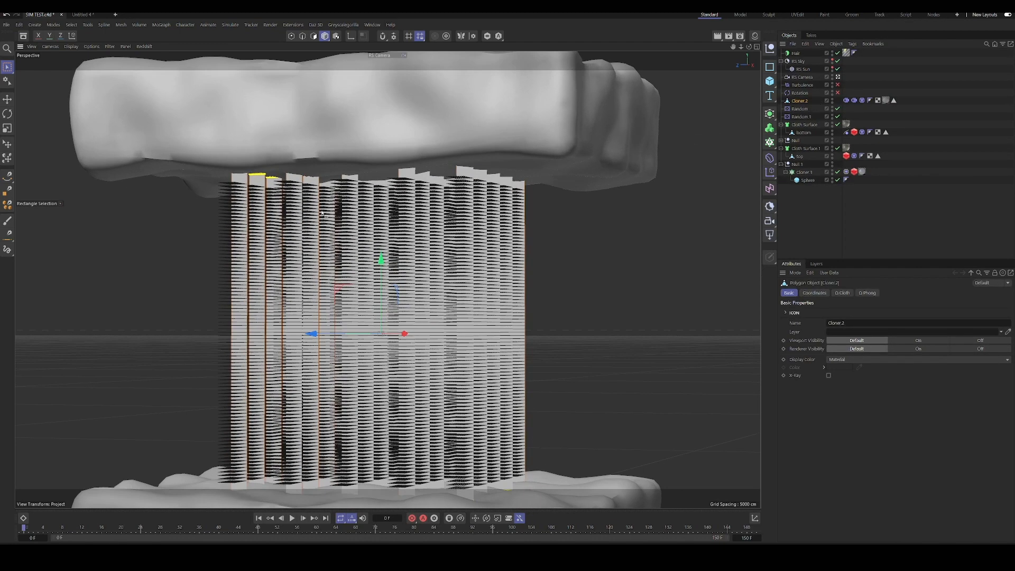
{"action": "scroll", "coordinate": [364, 179], "scroll_direction": "up", "scroll_amount": 4}
{"action": "left_click", "coordinate": [805, 149]}
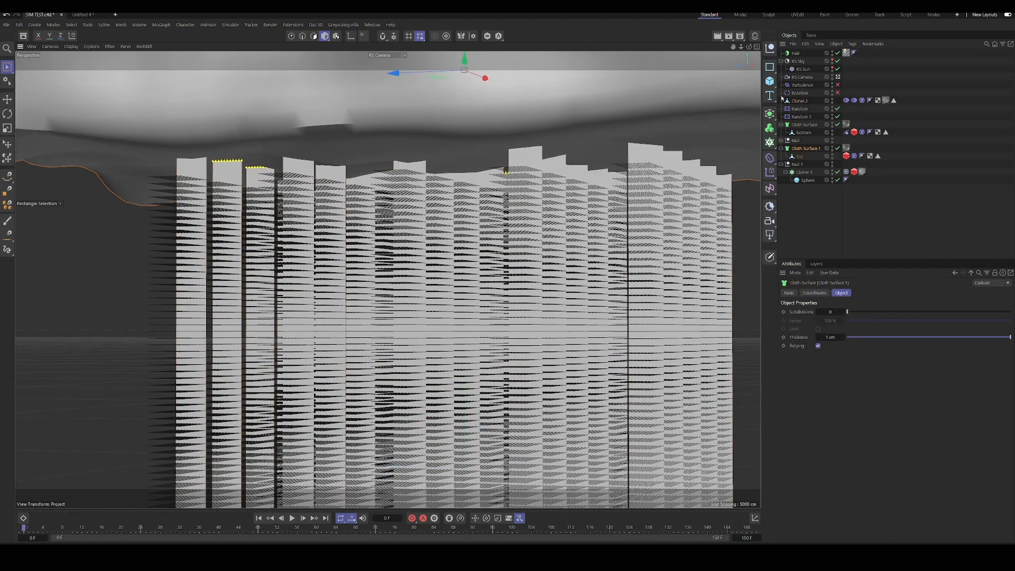
Step: Disable Cloth Surface 1 and show the stored points of Cloner 2's Cloth Belt tag linked to the top cloth in Points mode
{"action": "left_click", "coordinate": [837, 148]}
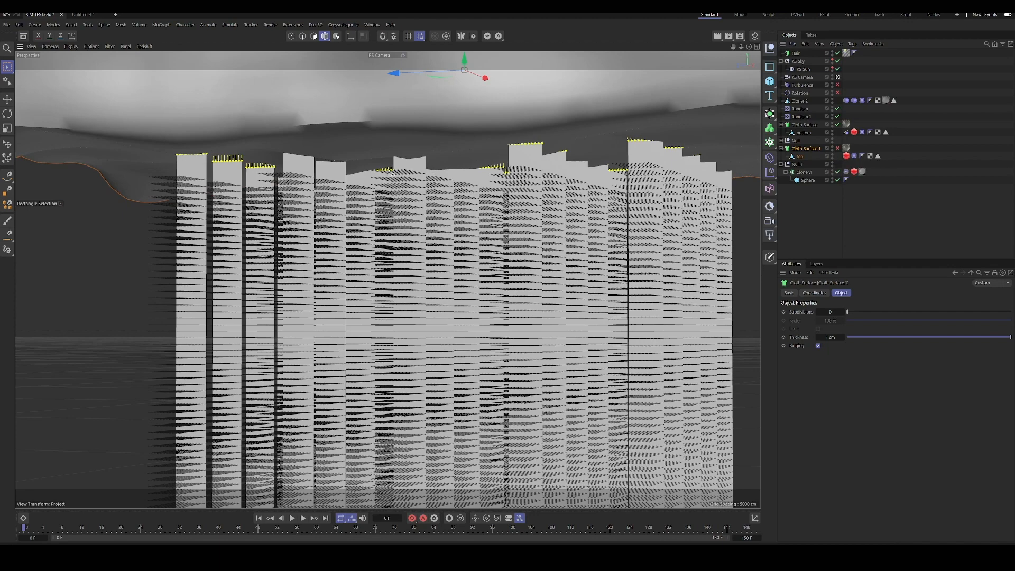
{"action": "scroll", "coordinate": [556, 96], "scroll_direction": "up", "scroll_amount": 3}
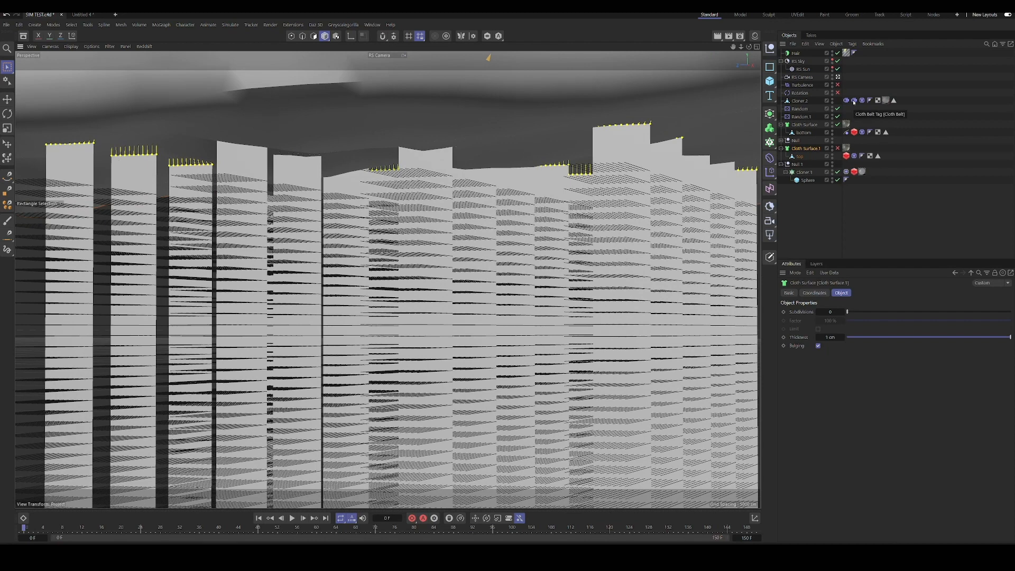
{"action": "left_click", "coordinate": [854, 100]}
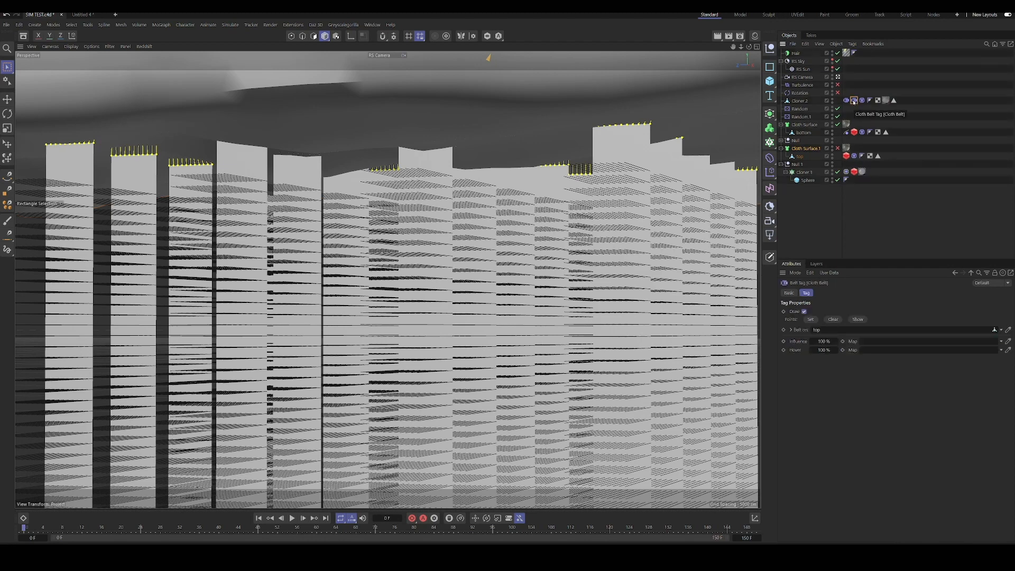
{"action": "left_click", "coordinate": [806, 101]}
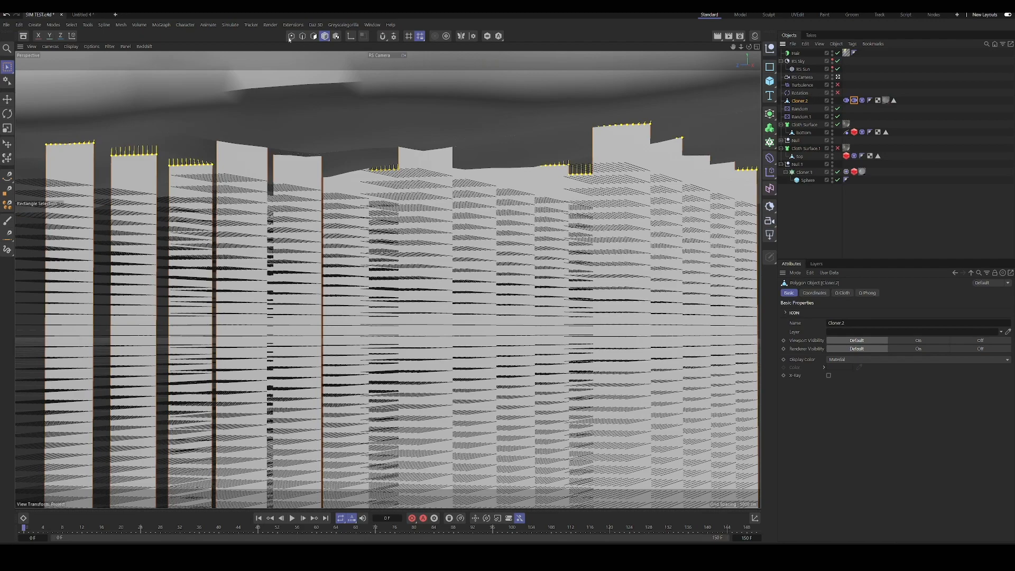
{"action": "left_click", "coordinate": [291, 36]}
{"action": "left_click_drag", "start_coordinate": [262, 127], "coordinate": [290, 149], "text": "alt"}
{"action": "left_click", "coordinate": [854, 101]}
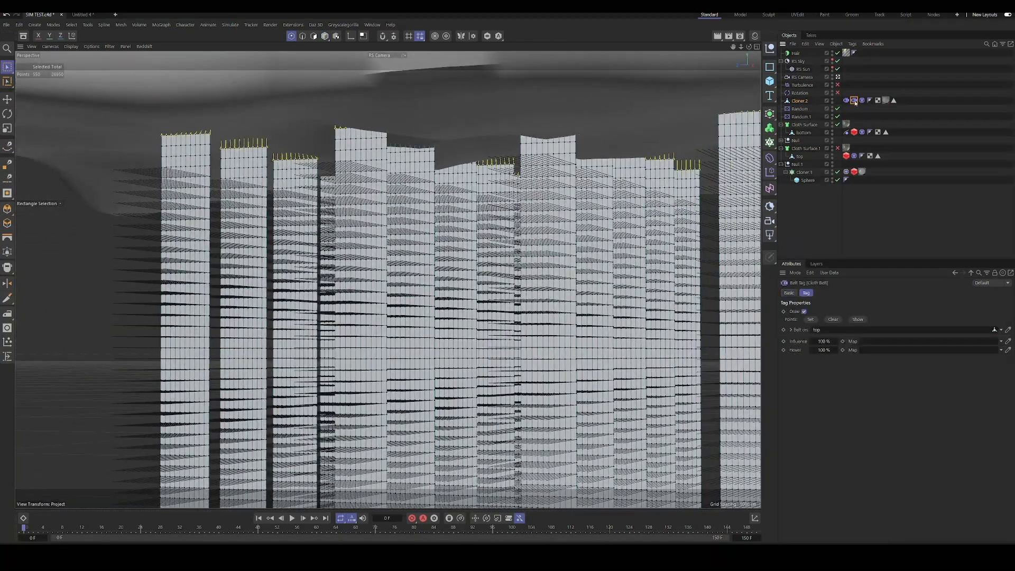
{"action": "left_click", "coordinate": [857, 319]}
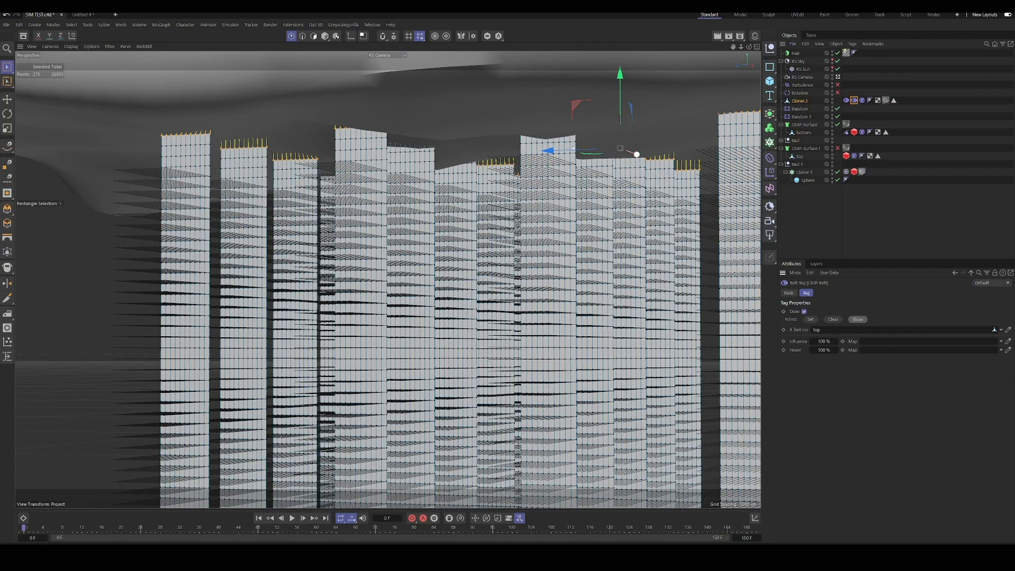
Step: Return to the Untitled 4 project and save it as MIXED SIM TUT.c4d
{"action": "left_click", "coordinate": [85, 15]}
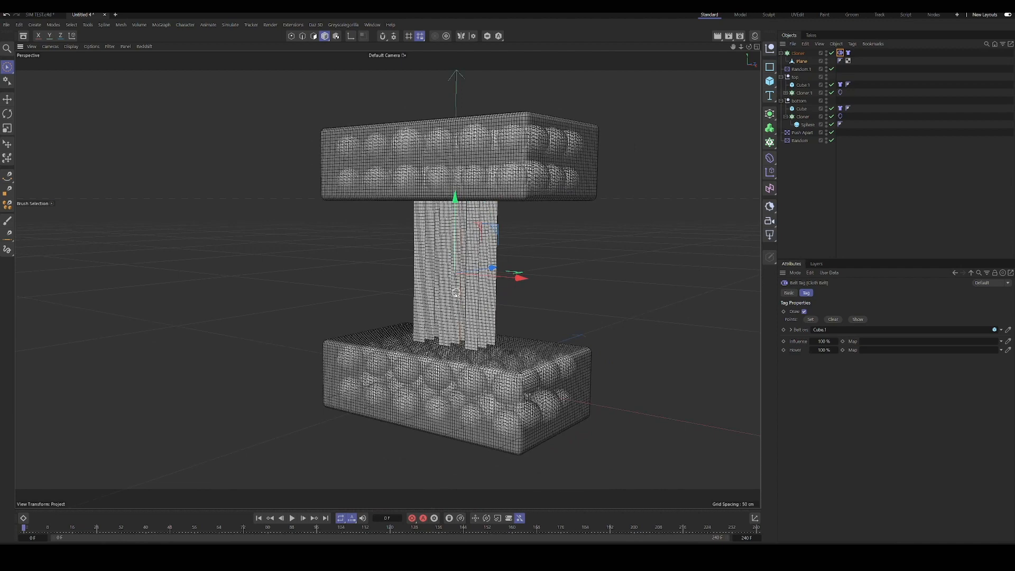
{"action": "left_click_drag", "start_coordinate": [456, 292], "coordinate": [404, 305], "text": "alt"}
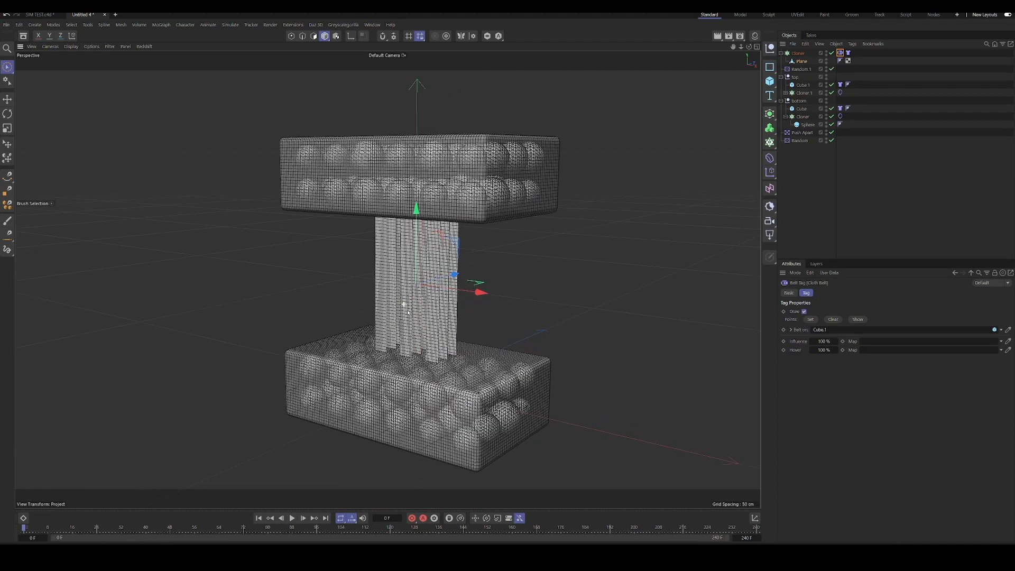
{"action": "left_click", "coordinate": [6, 25]}
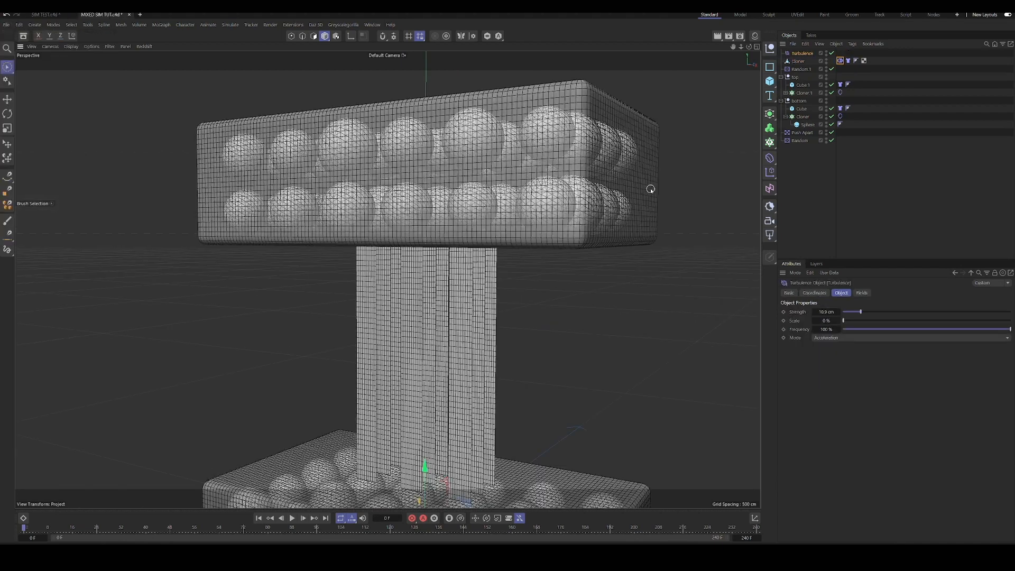
Step: Make Cube.1 editable and set the upper-edge points of the Cloner strips as the points of the Cloth Belt tag linked to it
{"action": "key", "text": "c"}
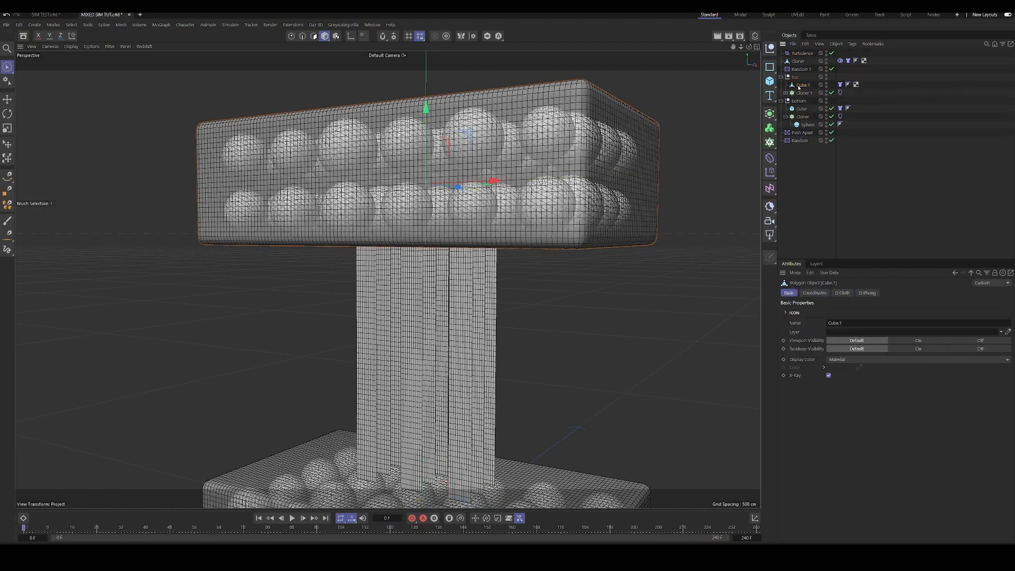
{"action": "left_click", "coordinate": [840, 60]}
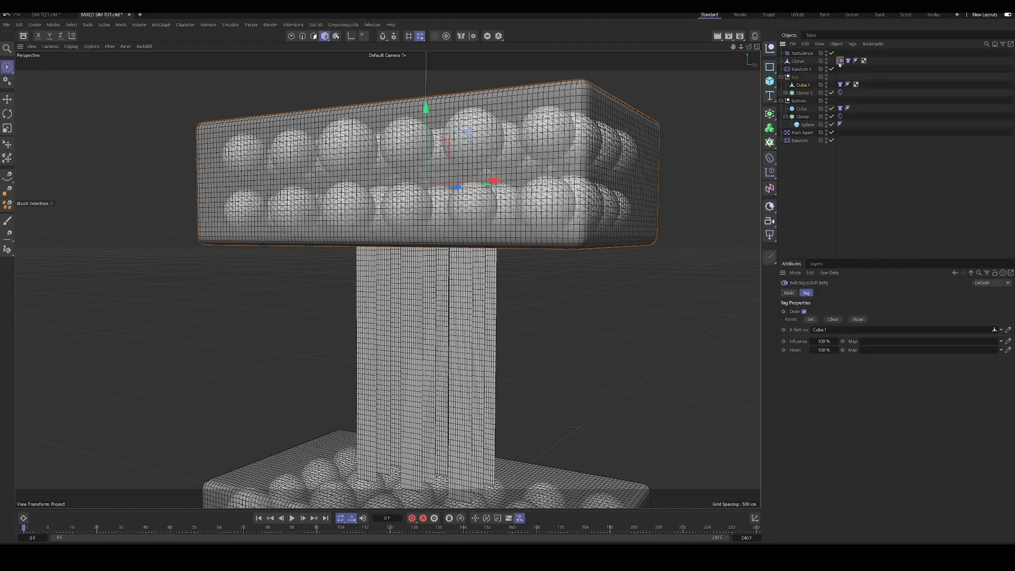
{"action": "scroll", "coordinate": [483, 237], "scroll_direction": "up", "scroll_amount": 5}
{"action": "left_click_drag", "start_coordinate": [483, 237], "coordinate": [478, 205], "text": "alt"}
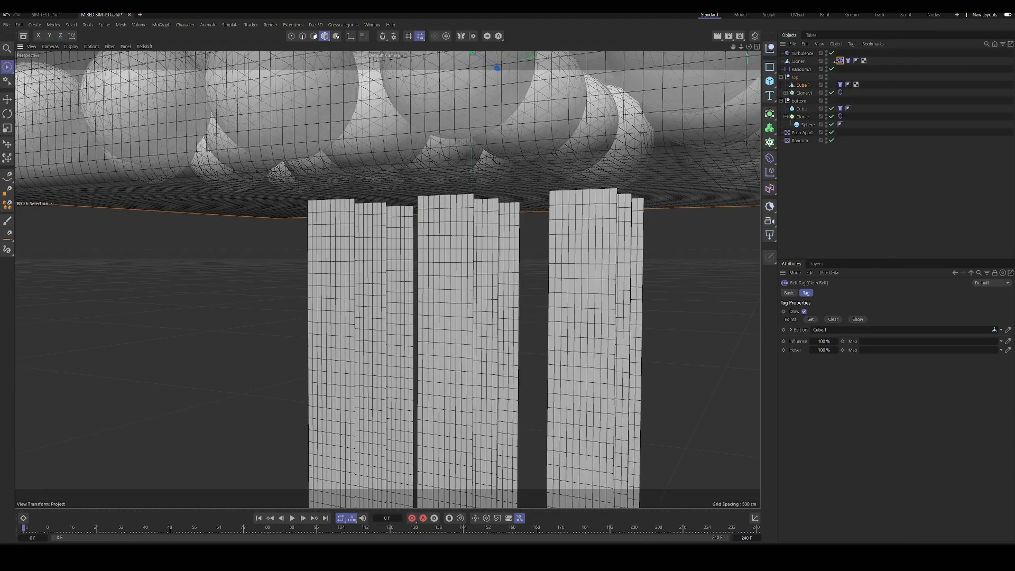
{"action": "left_click", "coordinate": [797, 61]}
{"action": "left_click", "coordinate": [291, 37]}
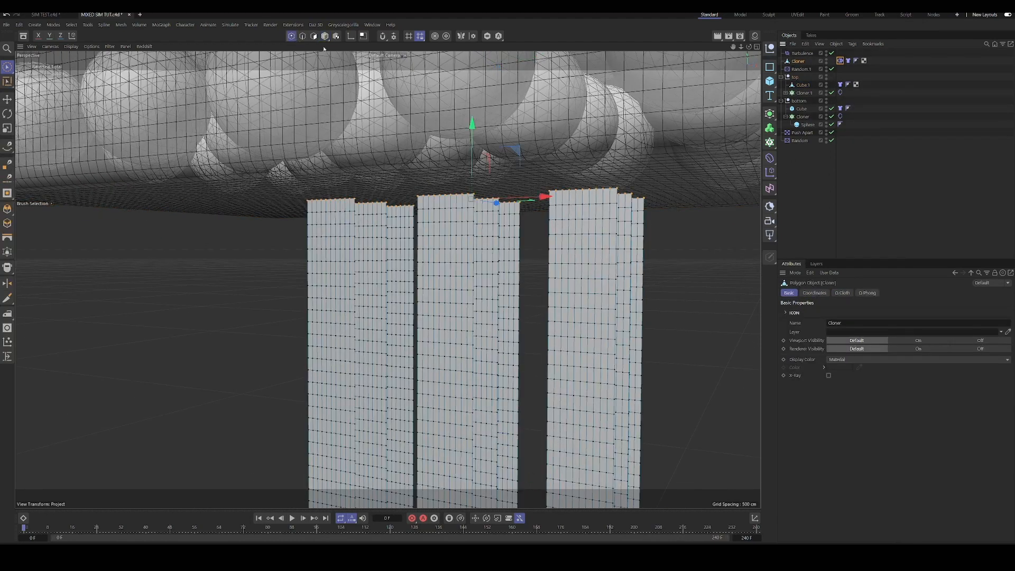
{"action": "left_click", "coordinate": [840, 61]}
{"action": "left_click", "coordinate": [812, 319]}
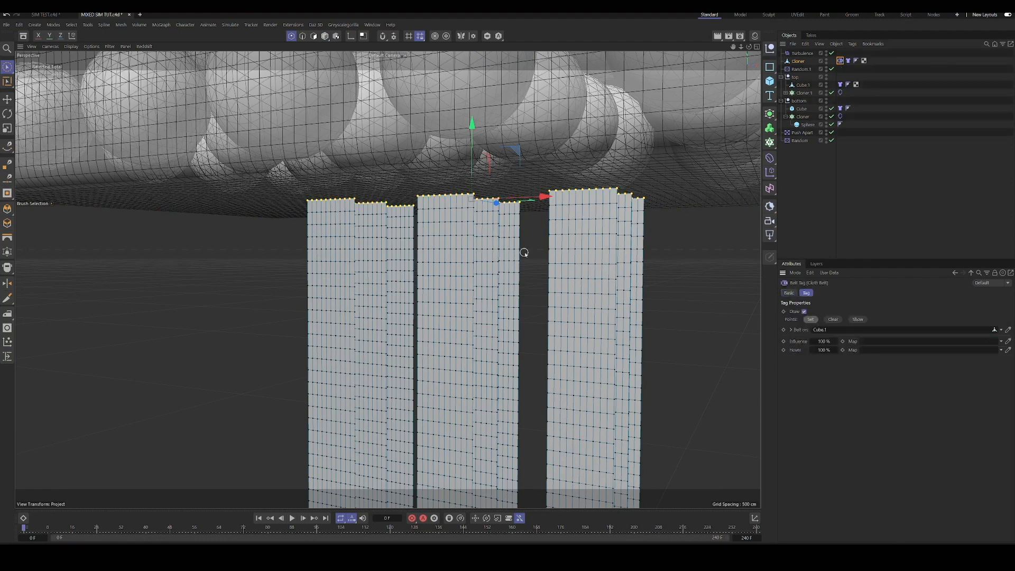
{"action": "left_click", "coordinate": [325, 37]}
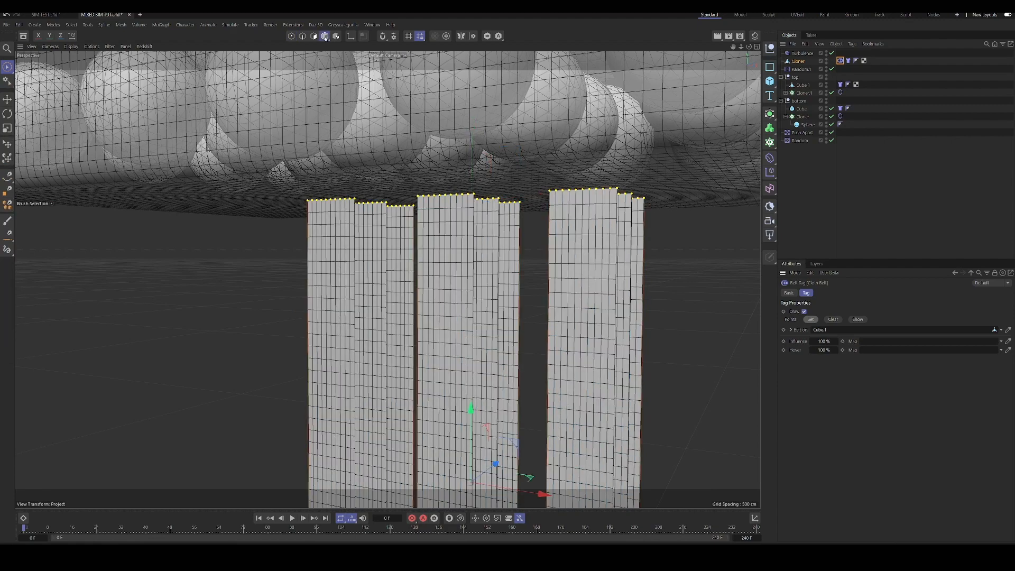
Step: Examine the belt points along the strips' upper edges against the underside of Cube.1
{"action": "scroll", "coordinate": [436, 159], "scroll_direction": "down", "scroll_amount": 3}
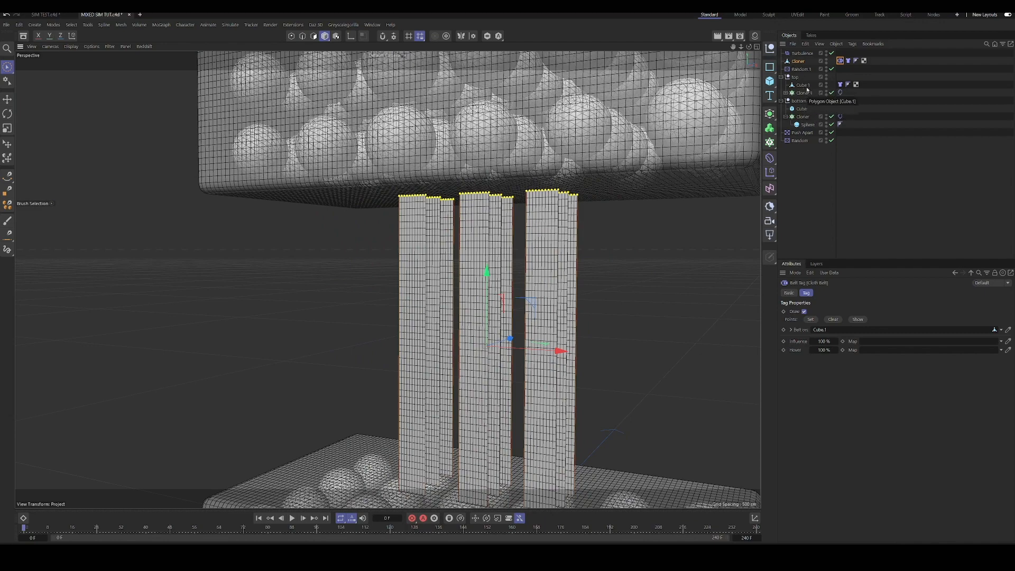
{"action": "scroll", "coordinate": [558, 215], "scroll_direction": "down", "scroll_amount": 2}
{"action": "left_click_drag", "start_coordinate": [559, 215], "coordinate": [471, 280], "text": "alt"}
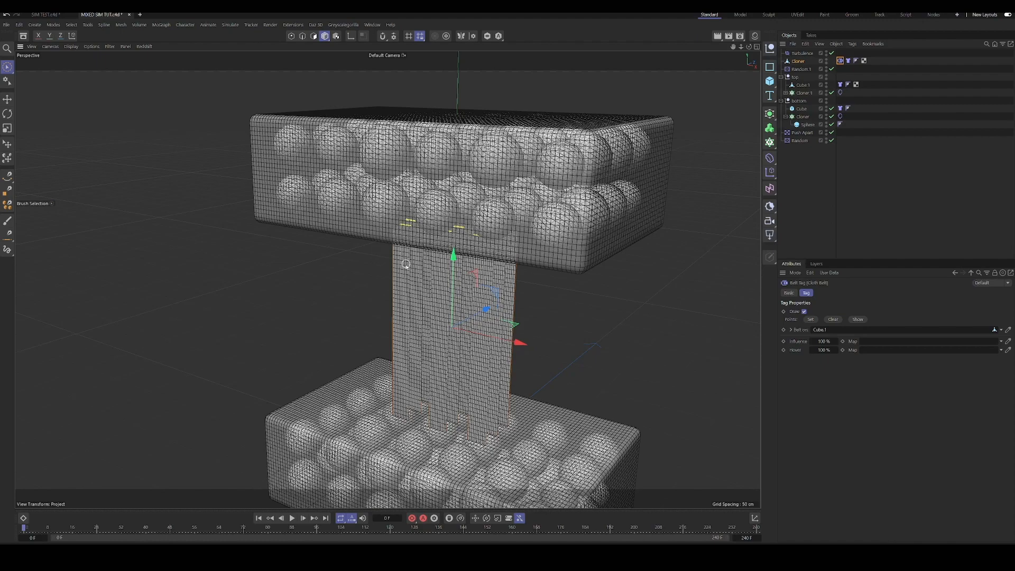
{"action": "left_click_drag", "start_coordinate": [405, 264], "coordinate": [428, 262], "text": "alt"}
{"action": "scroll", "coordinate": [437, 260], "scroll_direction": "up", "scroll_amount": 5}
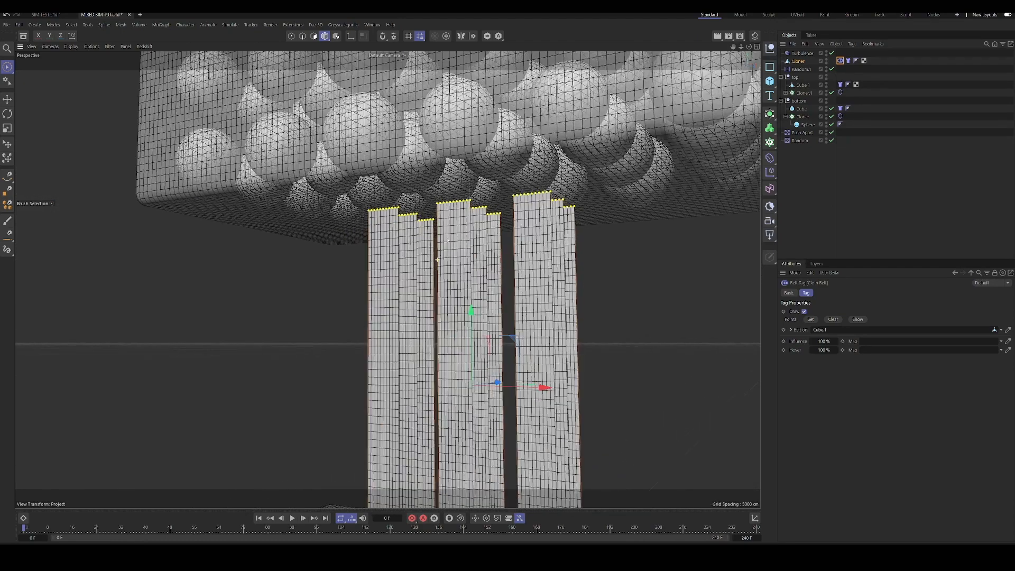
{"action": "scroll", "coordinate": [438, 260], "scroll_direction": "up", "scroll_amount": 3}
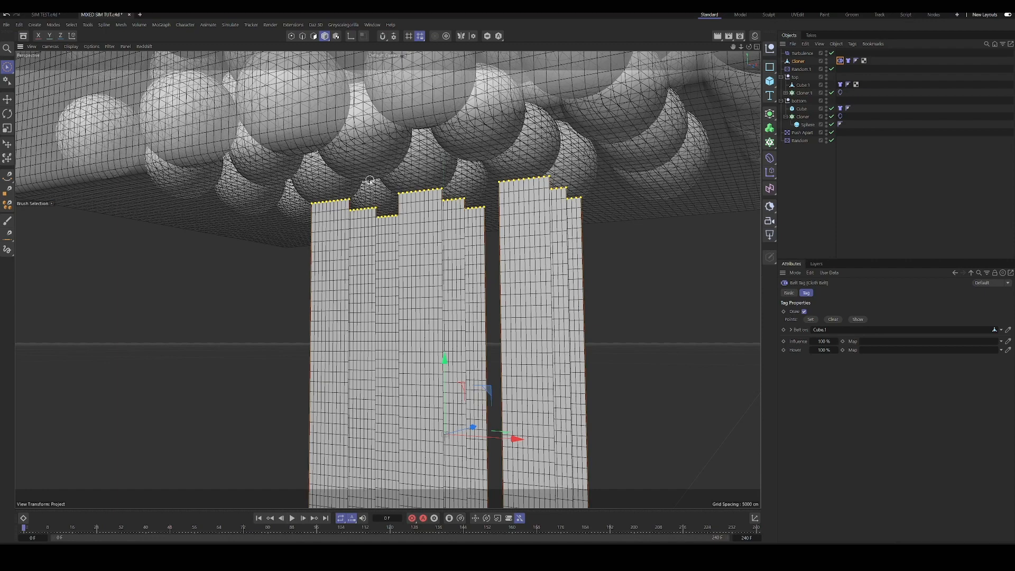
{"action": "left_click_drag", "start_coordinate": [410, 199], "coordinate": [414, 209], "text": "alt"}
{"action": "right_click_drag", "start_coordinate": [413, 209], "coordinate": [458, 202], "text": "alt"}
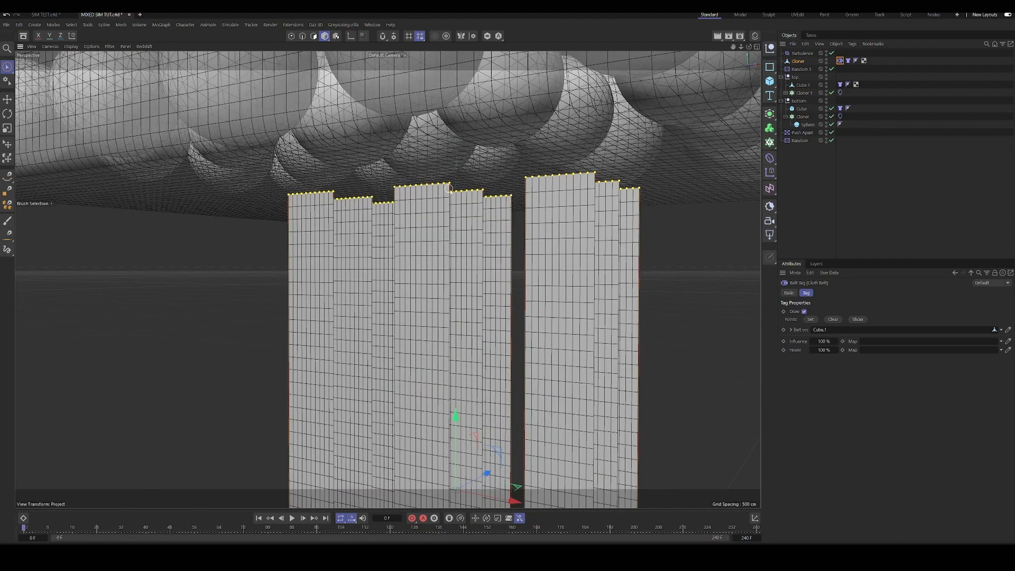
{"action": "middle_click_drag", "start_coordinate": [457, 202], "coordinate": [443, 230], "text": "alt"}
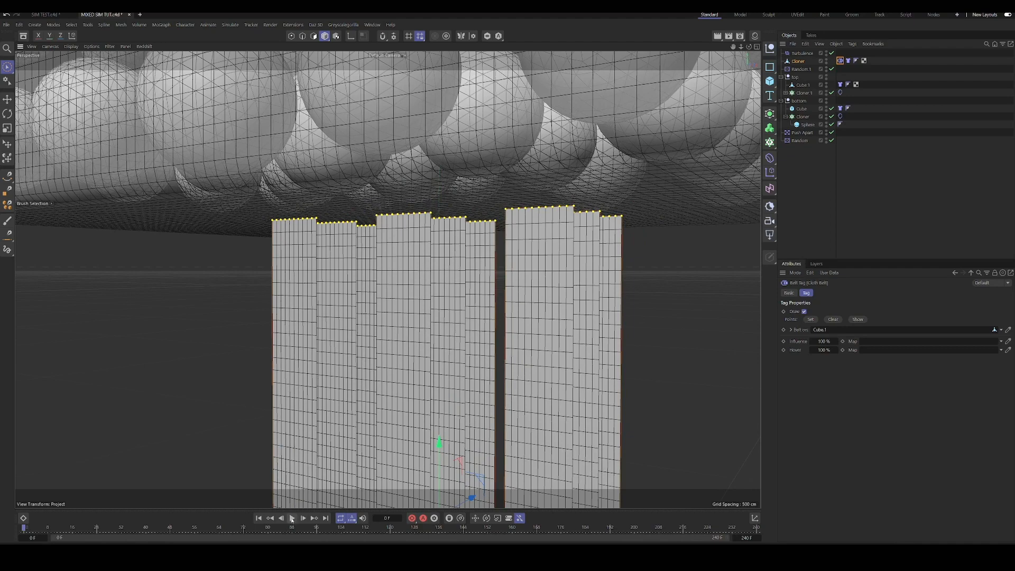
Step: Play the simulation in short stretches to check how the belted strips follow the upper cloth
{"action": "left_click", "coordinate": [291, 518]}
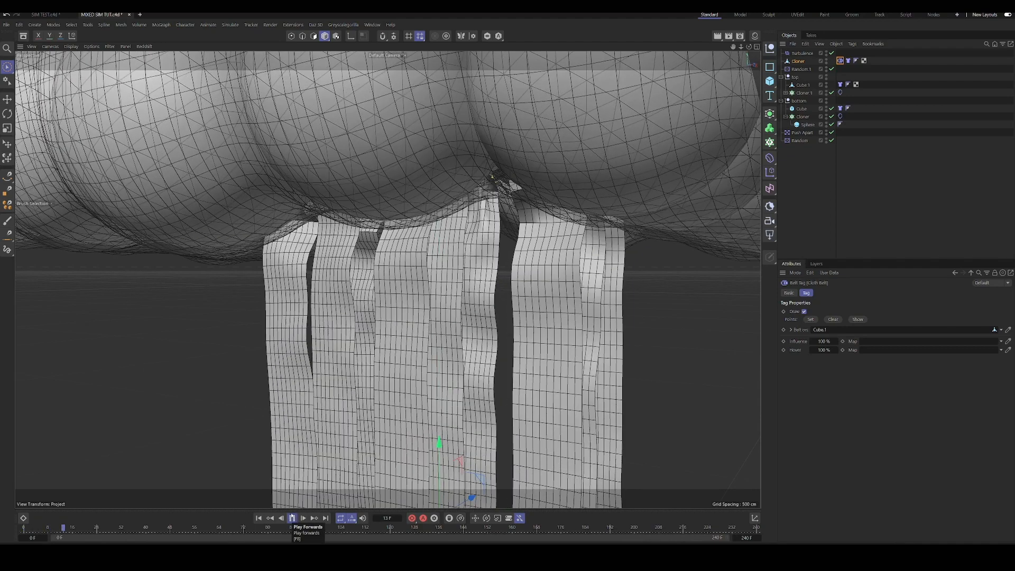
{"action": "left_click", "coordinate": [292, 518]}
{"action": "left_click_drag", "start_coordinate": [435, 296], "coordinate": [333, 433], "text": "alt"}
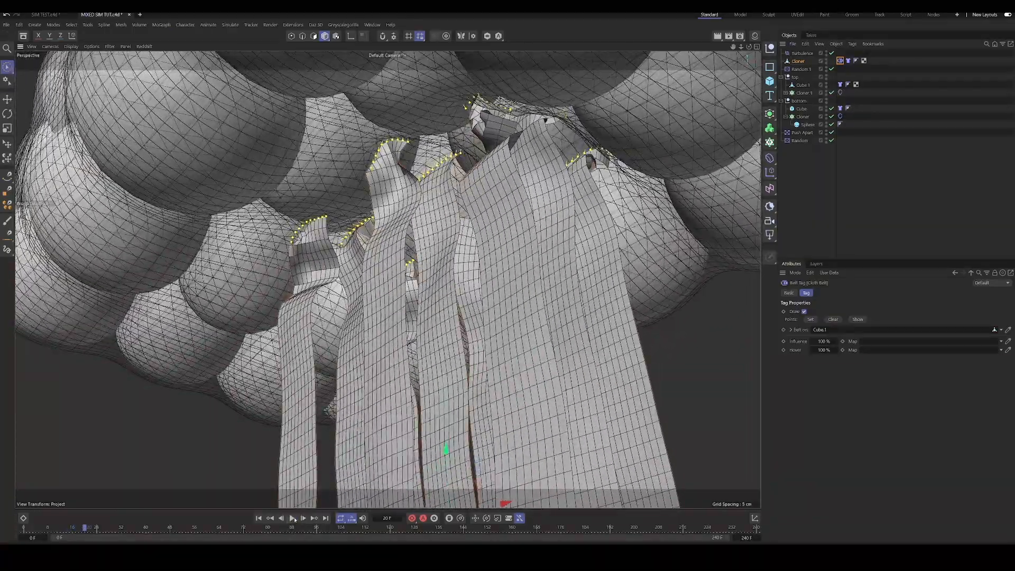
{"action": "left_click", "coordinate": [292, 517]}
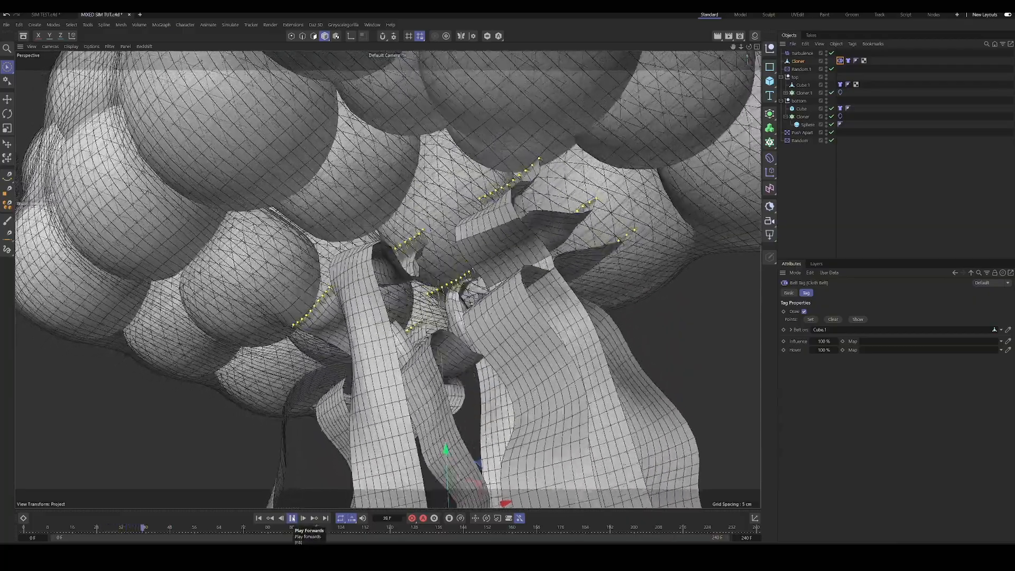
{"action": "left_click", "coordinate": [292, 518]}
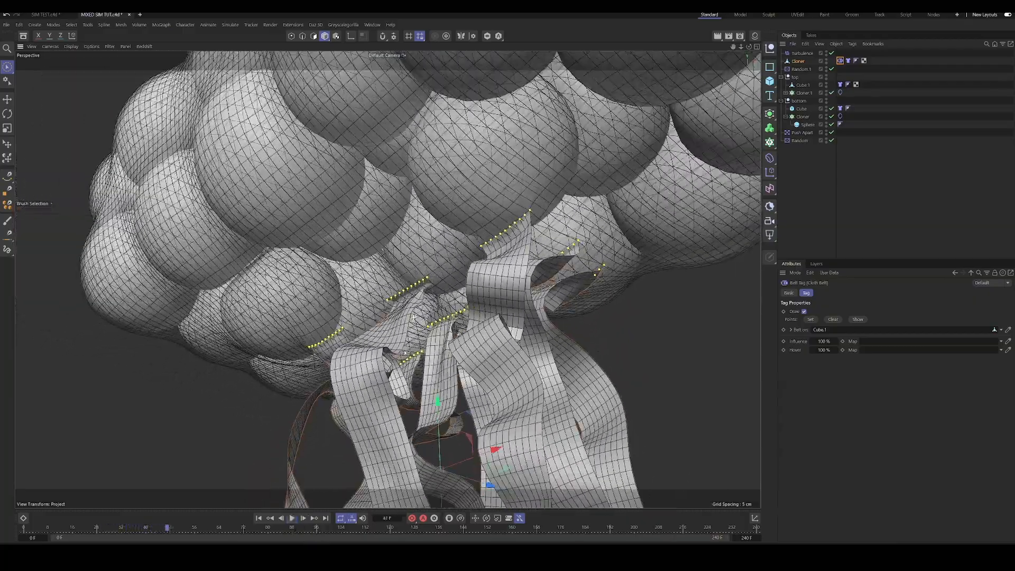
Step: Examine the simulated strips between the two cloth-wrapped sphere groups from several angles, then rewind to the first frame
{"action": "right_click_drag", "start_coordinate": [404, 353], "coordinate": [338, 365], "text": "alt"}
{"action": "left_click_drag", "start_coordinate": [412, 338], "coordinate": [423, 391], "text": "alt"}
{"action": "right_click_drag", "start_coordinate": [423, 391], "coordinate": [397, 394], "text": "alt"}
{"action": "left_click_drag", "start_coordinate": [430, 411], "coordinate": [441, 393], "text": "alt"}
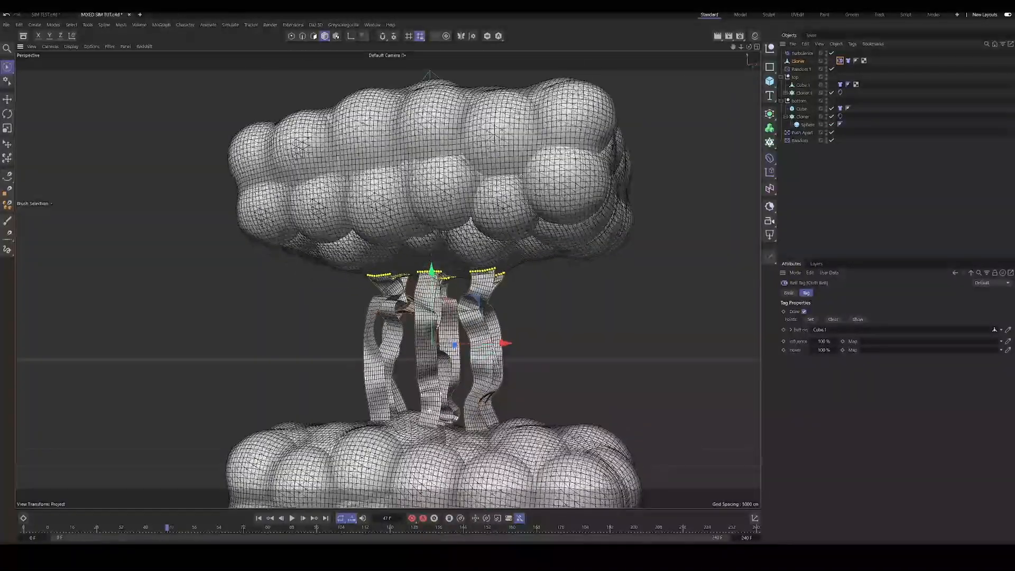
{"action": "left_click_drag", "start_coordinate": [468, 343], "coordinate": [465, 376], "text": "alt"}
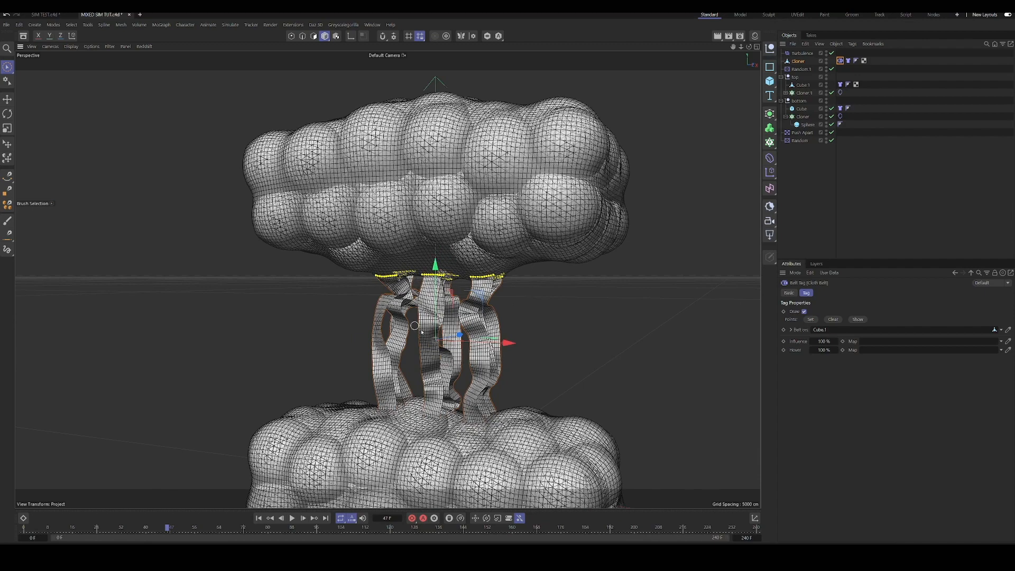
{"action": "scroll", "coordinate": [463, 331], "scroll_direction": "down", "scroll_amount": 2}
{"action": "left_click_drag", "start_coordinate": [484, 305], "coordinate": [439, 313], "text": "alt"}
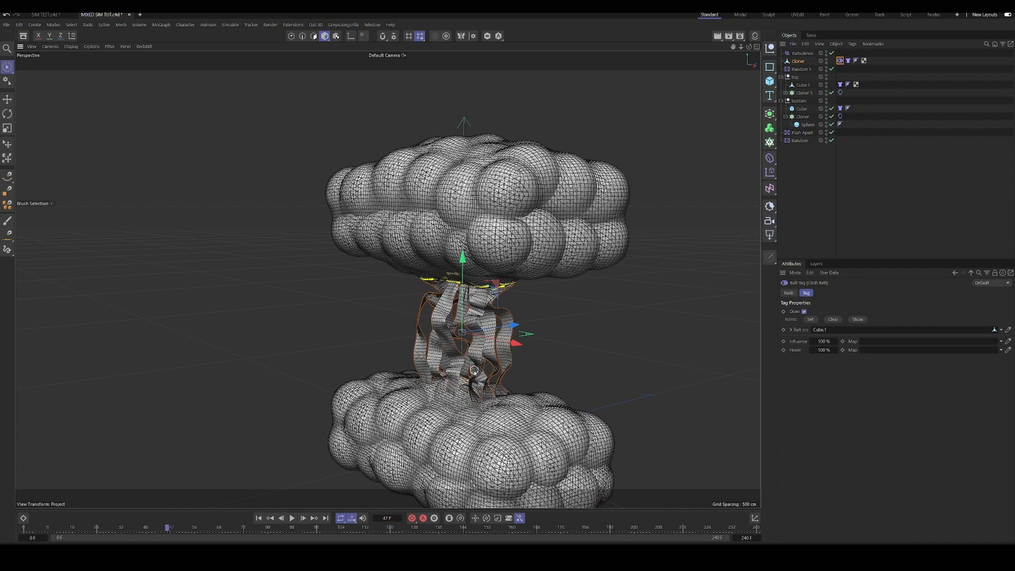
{"action": "left_click_drag", "start_coordinate": [474, 370], "coordinate": [453, 406], "text": "alt"}
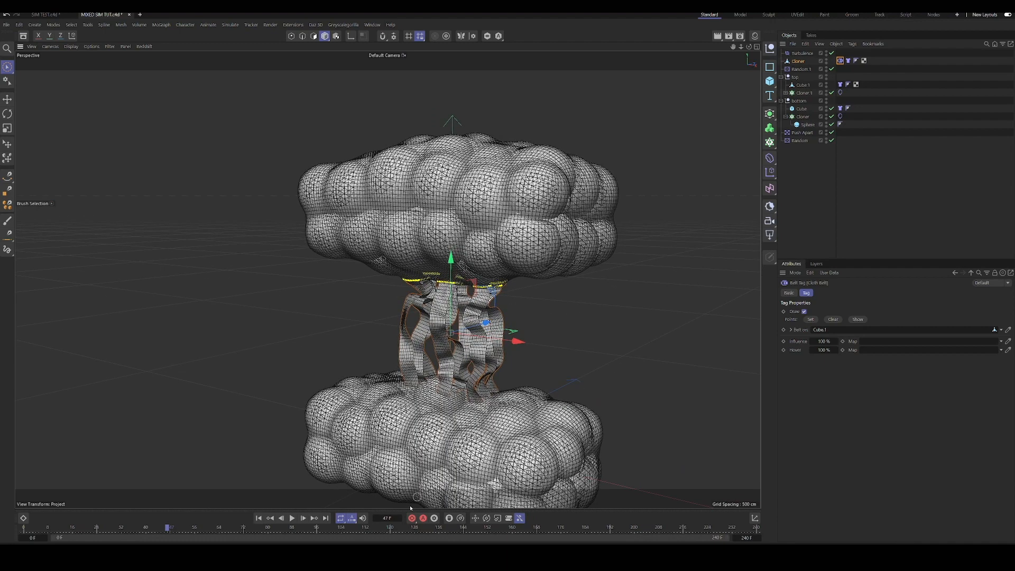
{"action": "left_click", "coordinate": [260, 518]}
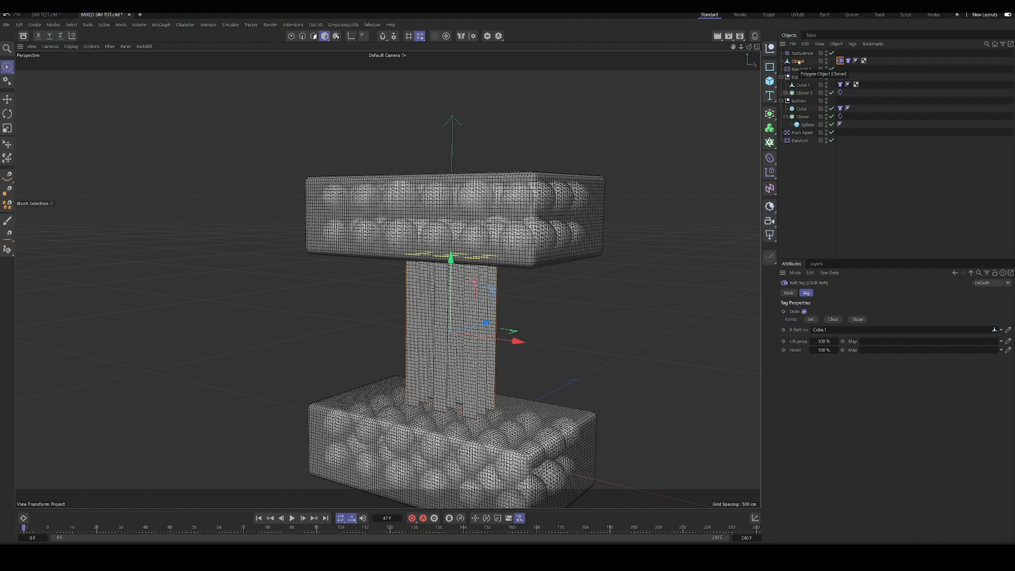
Step: Add a second Cloth Belt simulation tag to the Cloner strips object
{"action": "left_click", "coordinate": [798, 61]}
{"action": "right_click", "coordinate": [798, 61]}
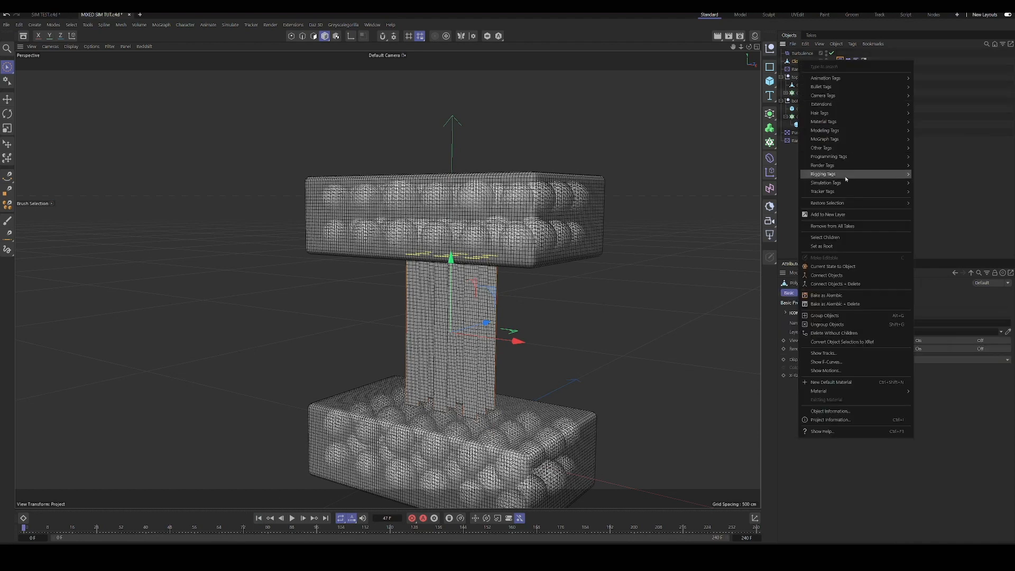
{"action": "mouse_move", "coordinate": [828, 182]}
{"action": "left_click", "coordinate": [932, 223]}
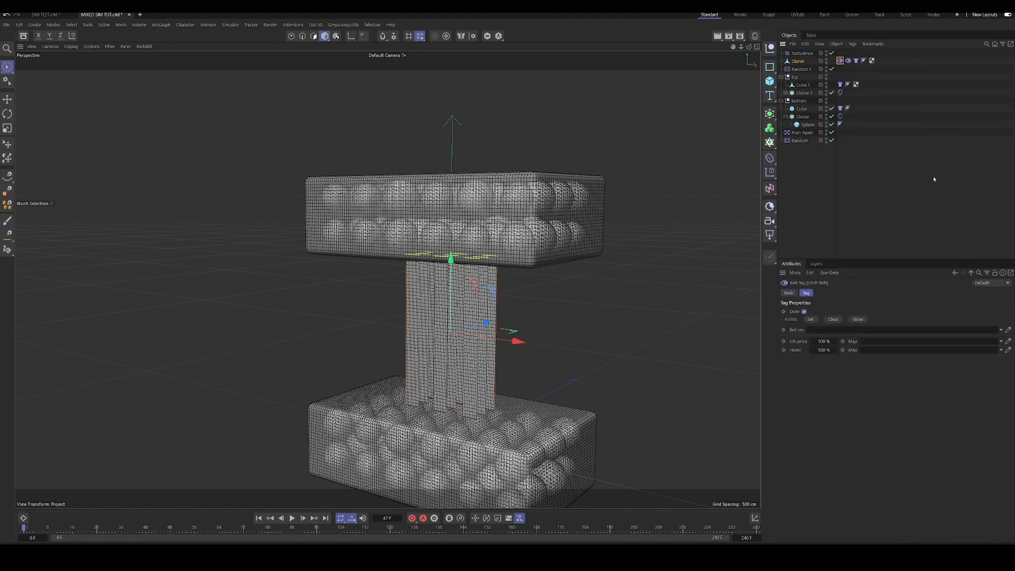
Step: Make the lower Cube editable and assign it as the Belt On target of the strips' new Cloth Belt tag
{"action": "left_click", "coordinate": [802, 109]}
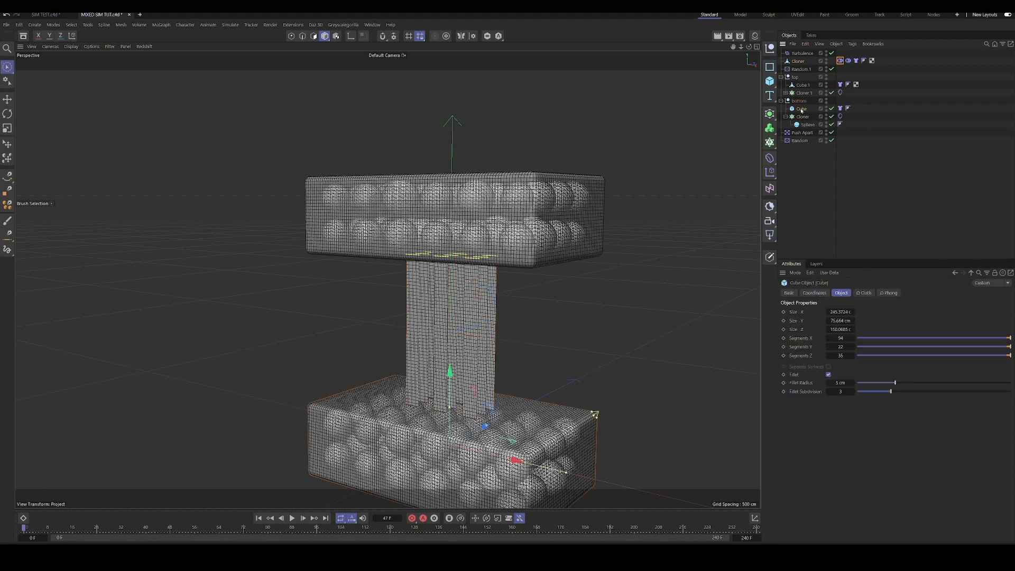
{"action": "key", "text": "c"}
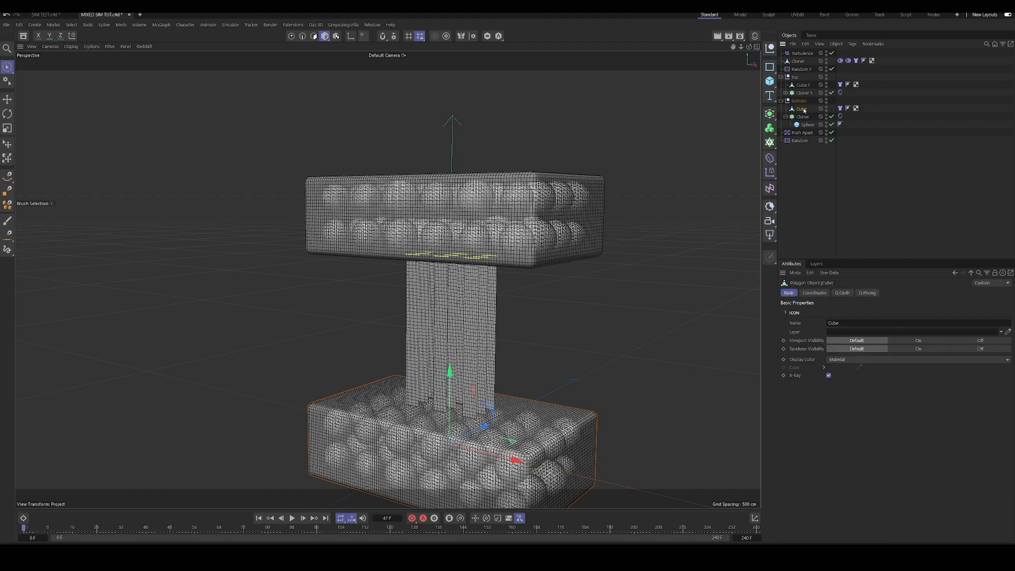
{"action": "left_click", "coordinate": [841, 61]}
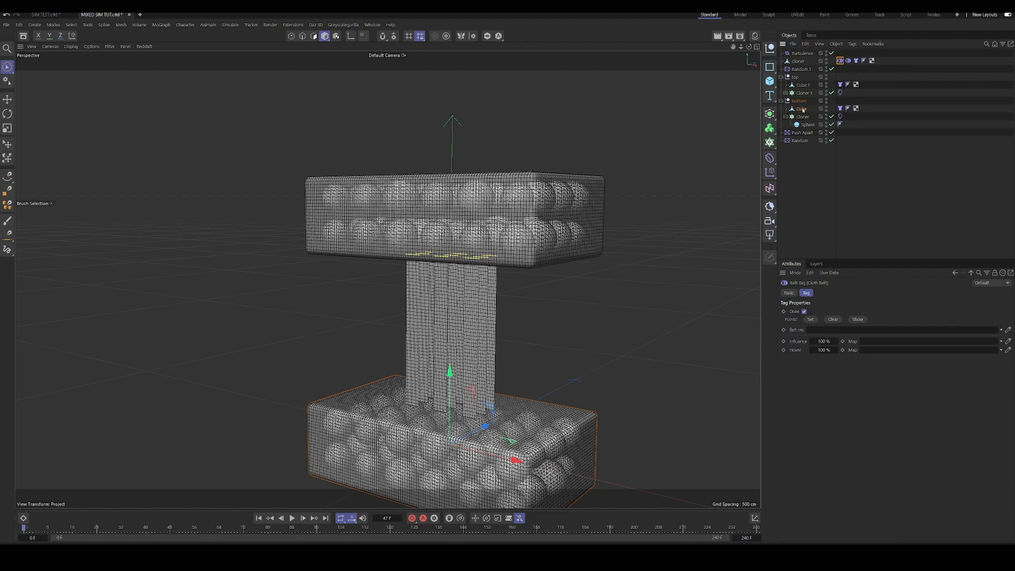
{"action": "left_click_drag", "start_coordinate": [803, 109], "coordinate": [835, 330]}
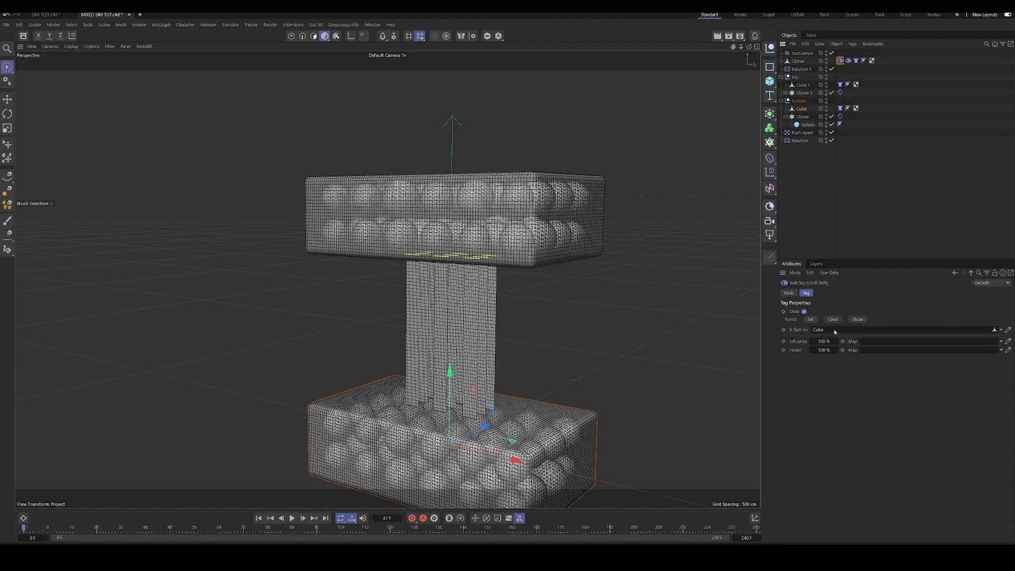
Step: Brush-select the lowest row of points on all the cloned strips in the front view, with Visible Only turned off
{"action": "left_click", "coordinate": [798, 61]}
{"action": "left_click_drag", "start_coordinate": [391, 278], "coordinate": [426, 160], "text": "alt"}
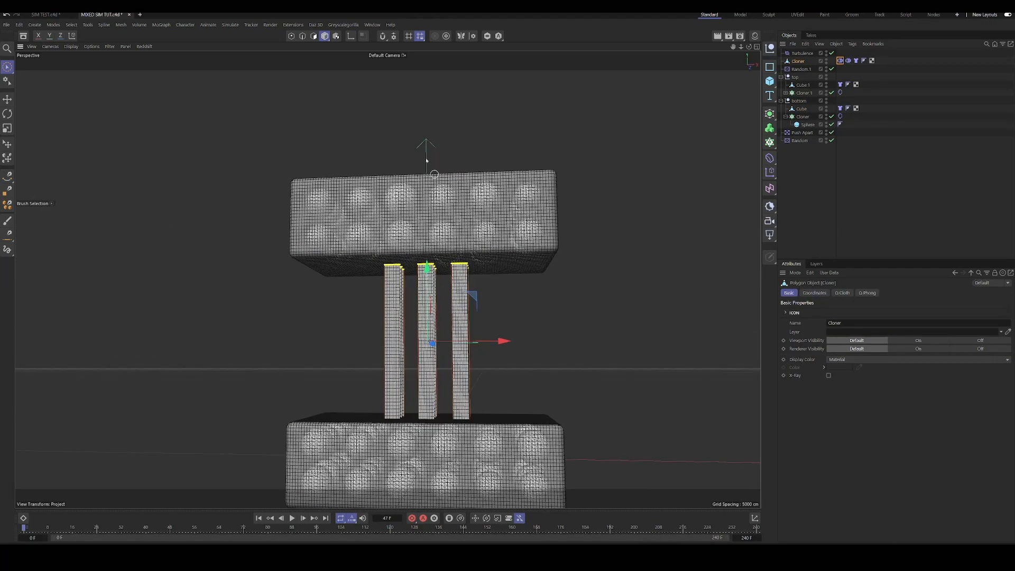
{"action": "left_click", "coordinate": [292, 36]}
{"action": "middle_click_drag", "start_coordinate": [516, 342], "coordinate": [511, 275], "text": "alt"}
{"action": "left_click_drag", "start_coordinate": [511, 275], "coordinate": [478, 299], "text": "alt"}
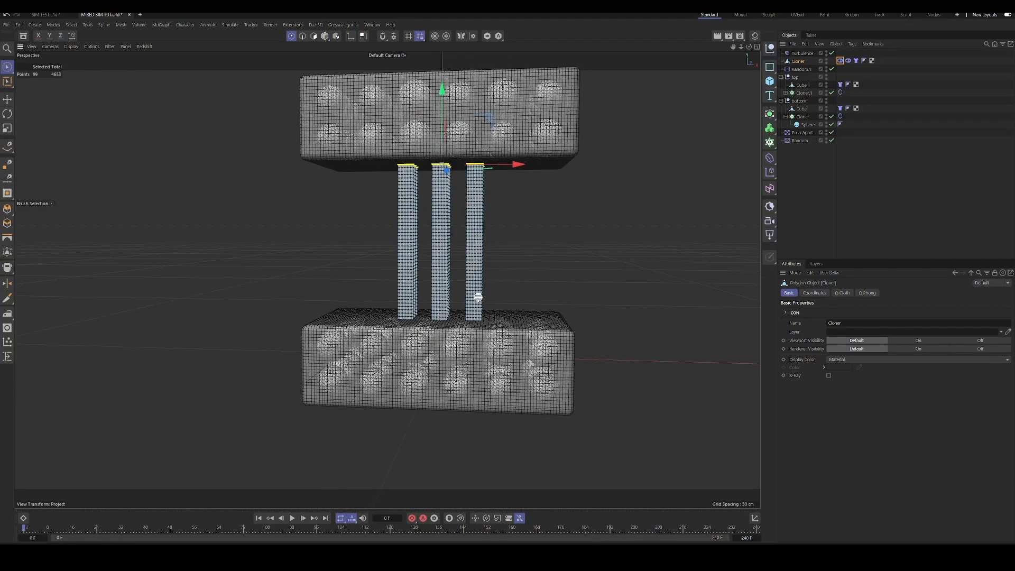
{"action": "scroll", "coordinate": [478, 298], "scroll_direction": "up", "scroll_amount": 5}
{"action": "middle_click", "coordinate": [539, 228]}
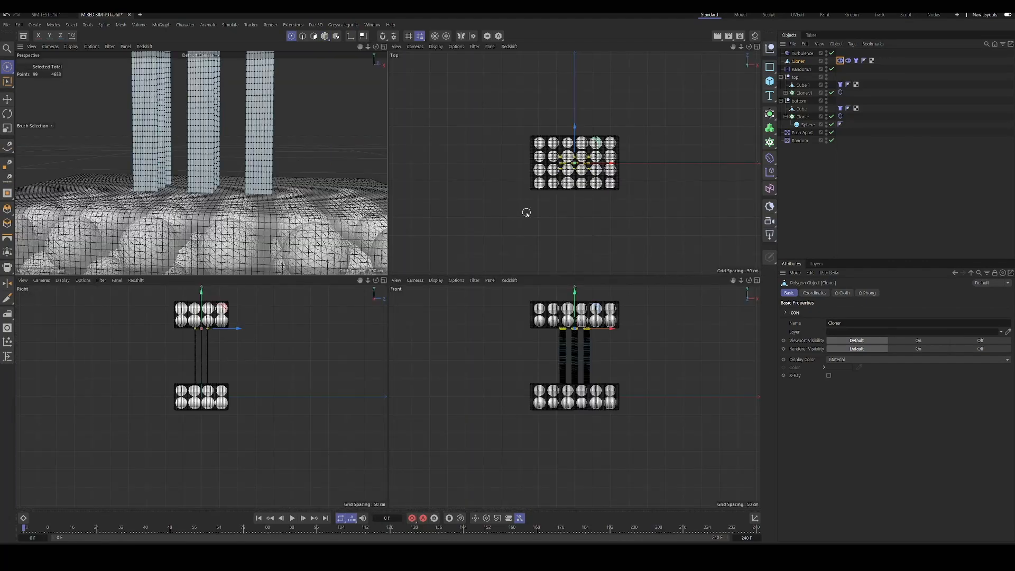
{"action": "middle_click", "coordinate": [577, 374]}
{"action": "scroll", "coordinate": [396, 294], "scroll_direction": "up", "scroll_amount": 6}
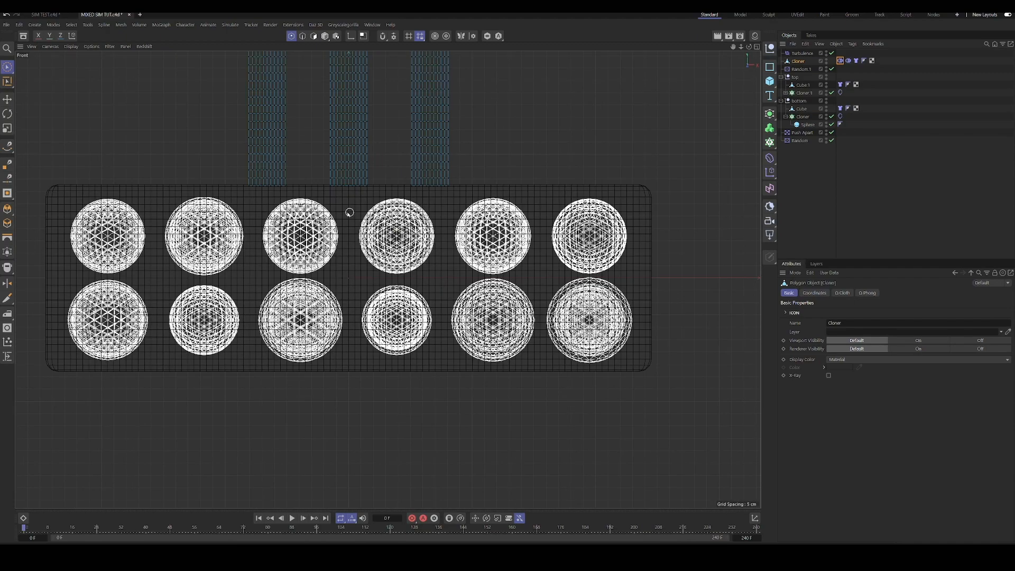
{"action": "left_click_drag", "start_coordinate": [524, 271], "coordinate": [294, 270]}
{"action": "left_click", "coordinate": [7, 67]}
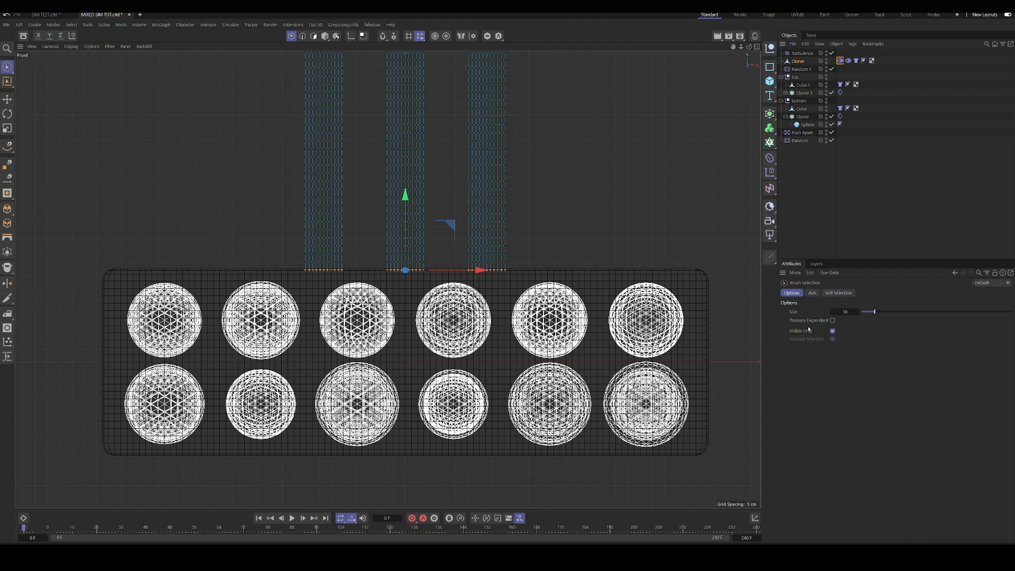
{"action": "left_click", "coordinate": [833, 332]}
{"action": "left_click_drag", "start_coordinate": [406, 271], "coordinate": [297, 269]}
Step: Set the selected lower-edge points as the belt points of the tag targeting Cube, and return to model mode
{"action": "middle_click", "coordinate": [426, 208]}
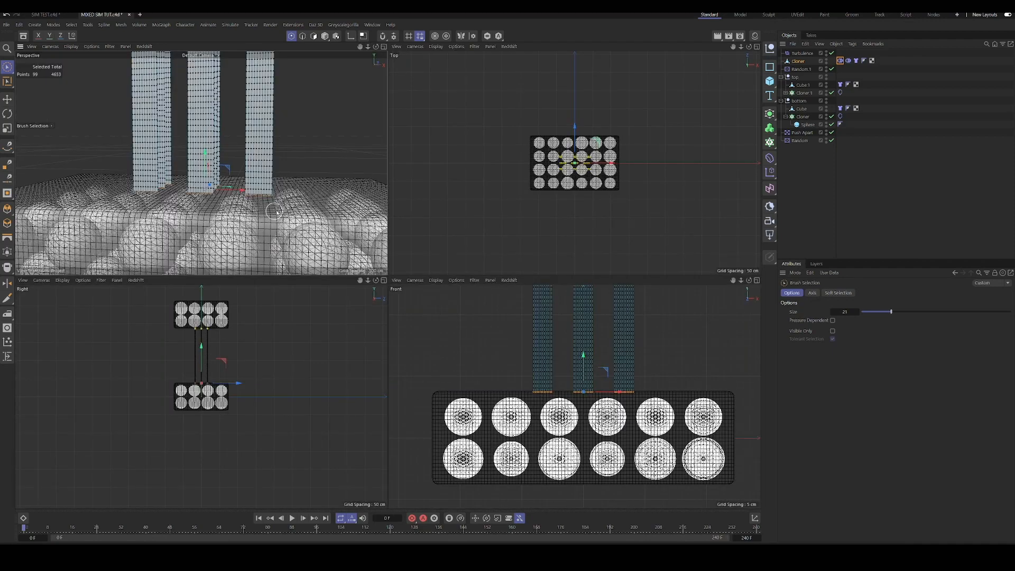
{"action": "middle_click", "coordinate": [324, 177]}
{"action": "left_click_drag", "start_coordinate": [387, 216], "coordinate": [632, 192], "text": "alt"}
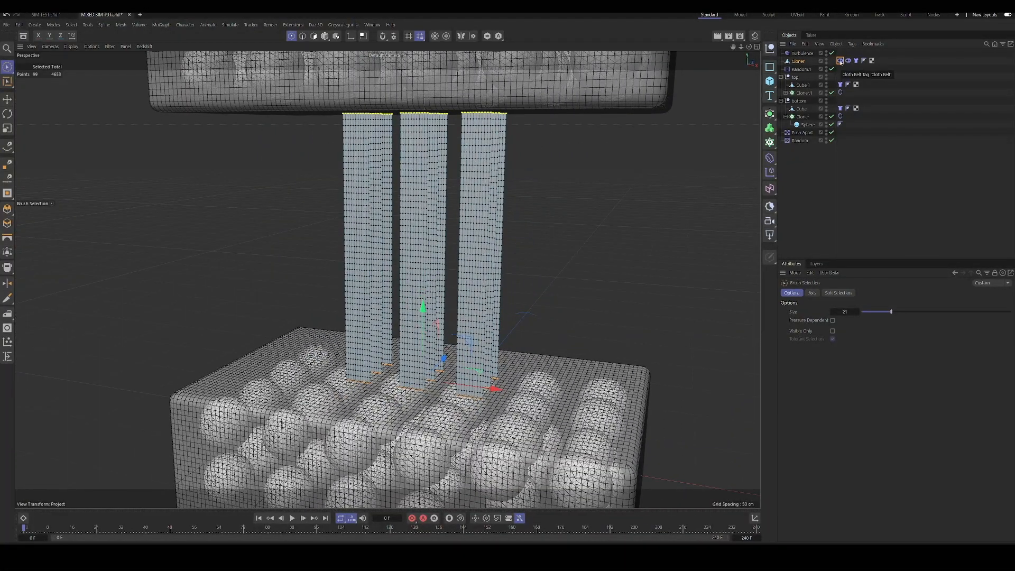
{"action": "left_click", "coordinate": [840, 61]}
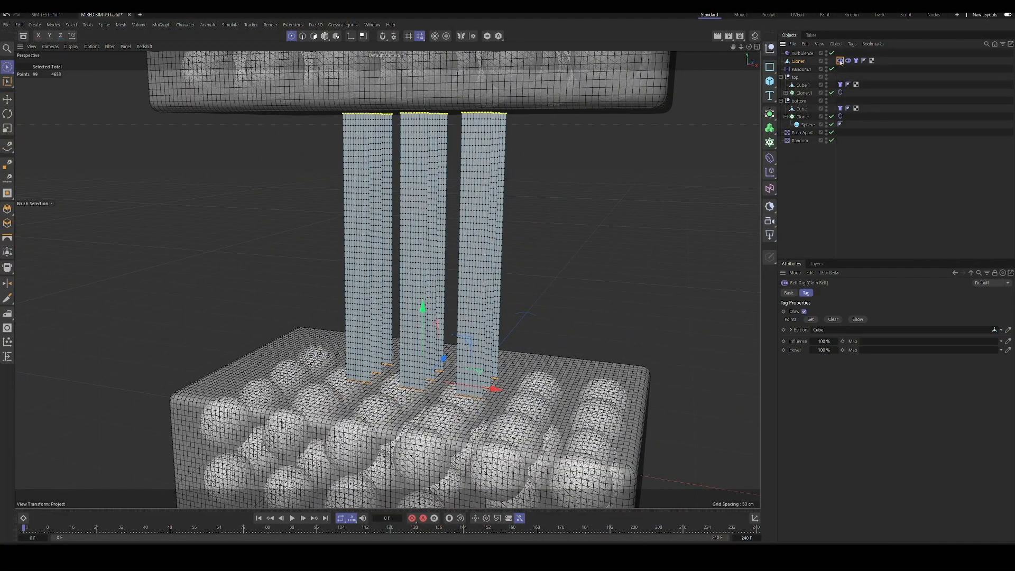
{"action": "left_click", "coordinate": [810, 320]}
{"action": "left_click", "coordinate": [791, 330]}
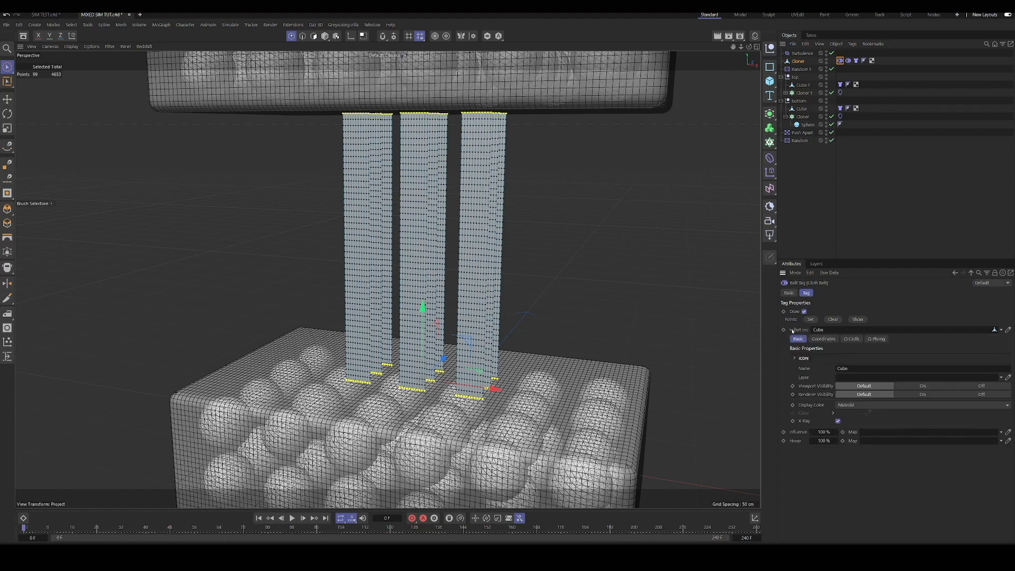
{"action": "left_click", "coordinate": [791, 330]}
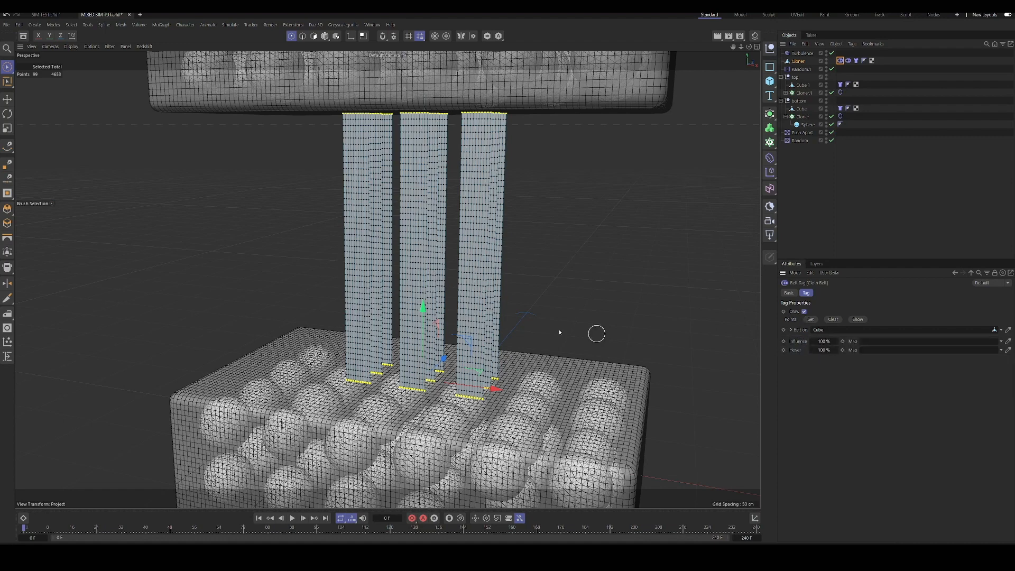
{"action": "left_click", "coordinate": [325, 36]}
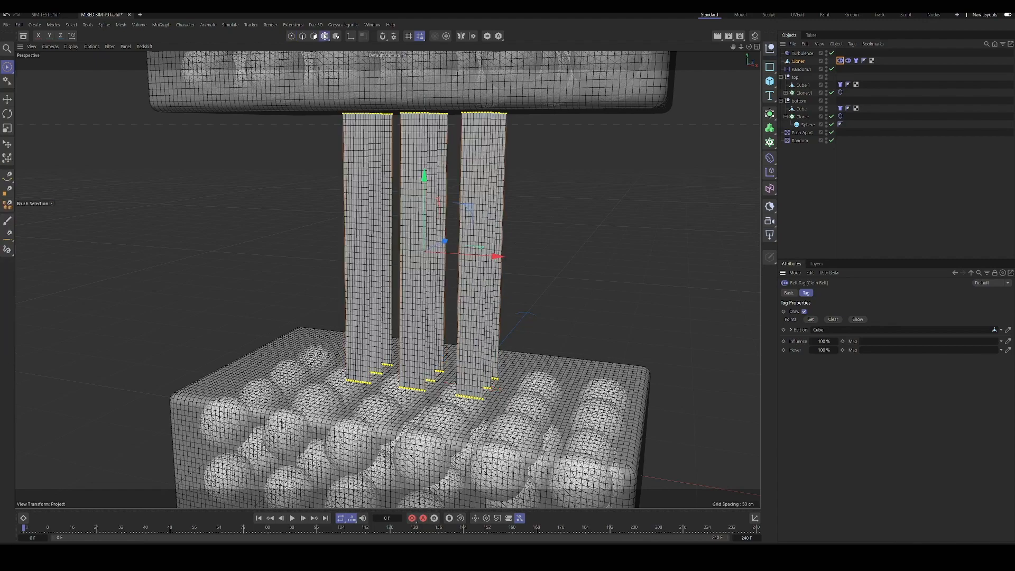
Step: Deselect everything and play the simulation to check the strips belted to both the upper and lower boxes
{"action": "scroll", "coordinate": [494, 238], "scroll_direction": "down", "scroll_amount": 5}
{"action": "scroll", "coordinate": [491, 297], "scroll_direction": "down", "scroll_amount": 4}
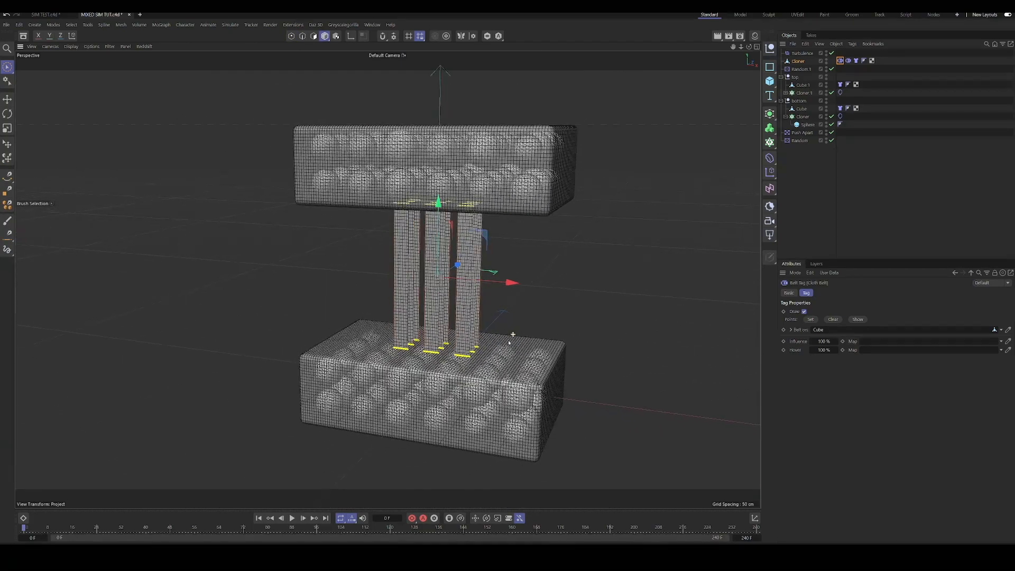
{"action": "left_click_drag", "start_coordinate": [512, 335], "coordinate": [503, 346], "text": "alt"}
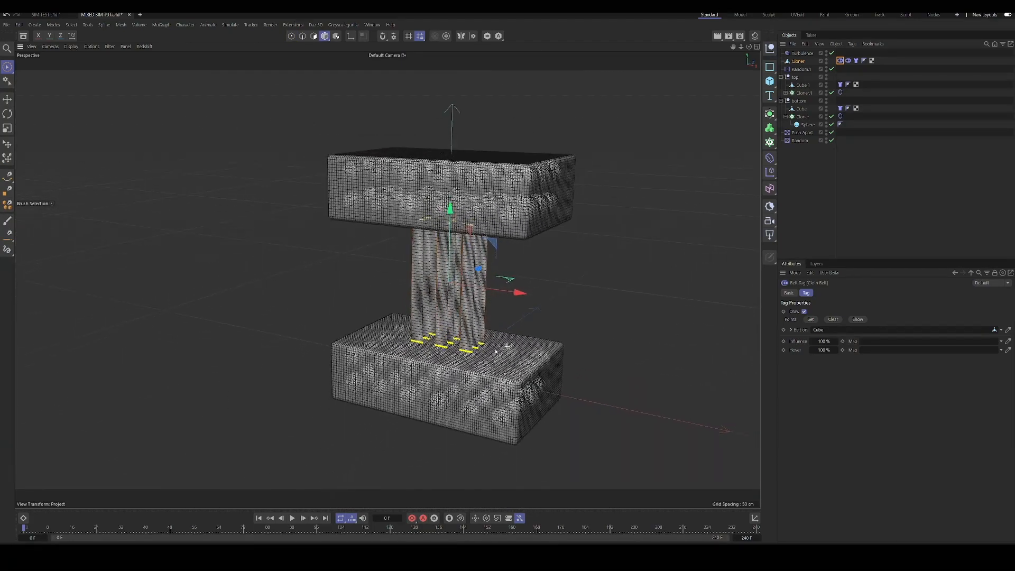
{"action": "left_click", "coordinate": [815, 179]}
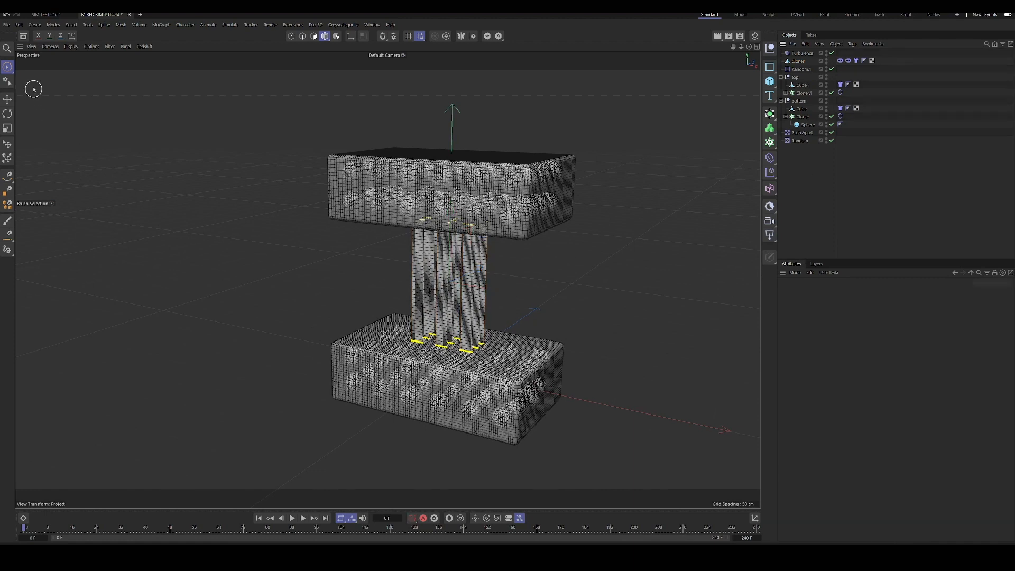
{"action": "left_click", "coordinate": [8, 66]}
{"action": "left_click", "coordinate": [45, 93]}
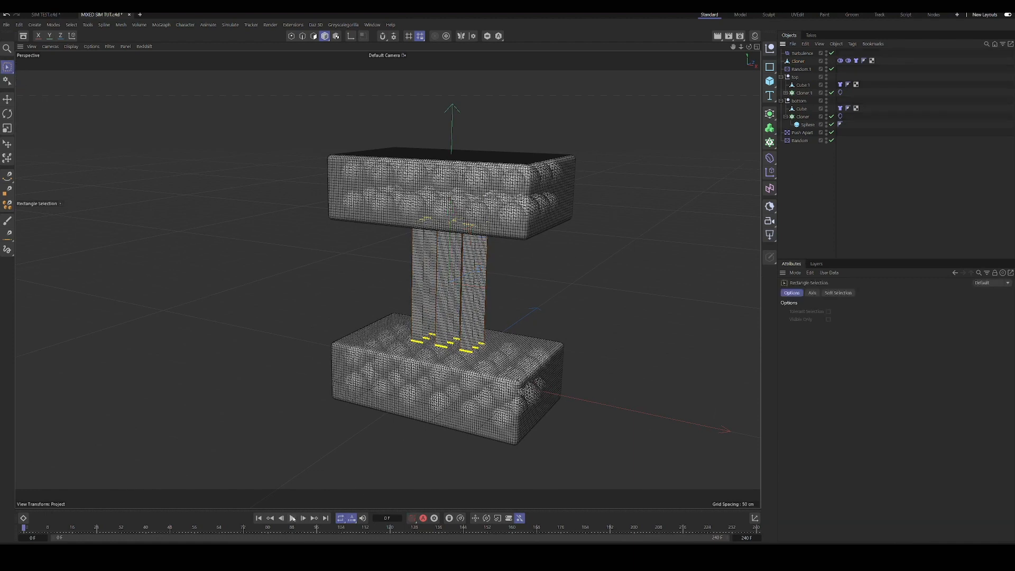
{"action": "left_click", "coordinate": [292, 518]}
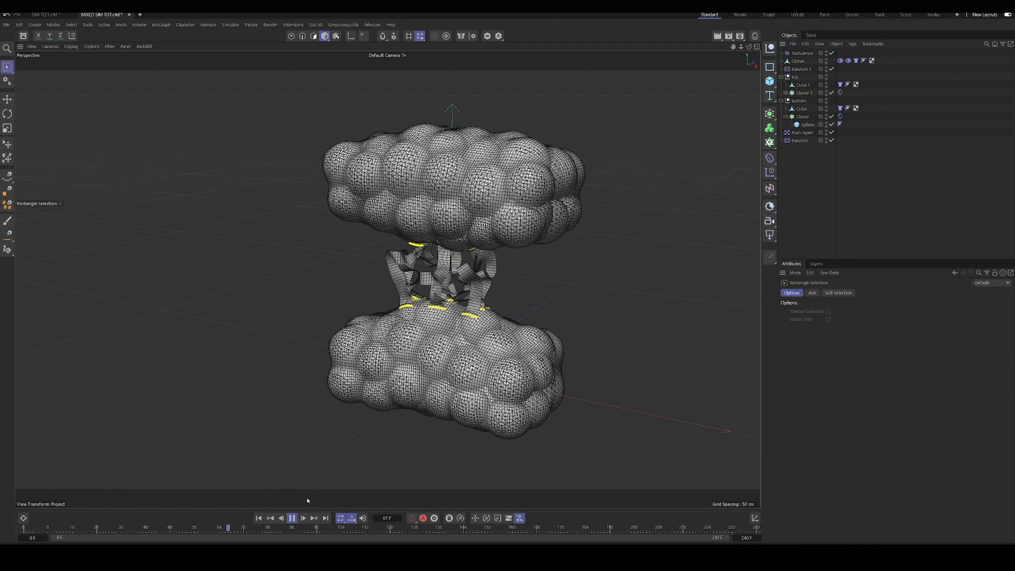
{"action": "left_click", "coordinate": [292, 518]}
Step: Examine the twisted strips and their belt points between the two sphere groups from several angles, and rewind to the first frame
{"action": "left_click_drag", "start_coordinate": [386, 386], "coordinate": [478, 271], "text": "alt"}
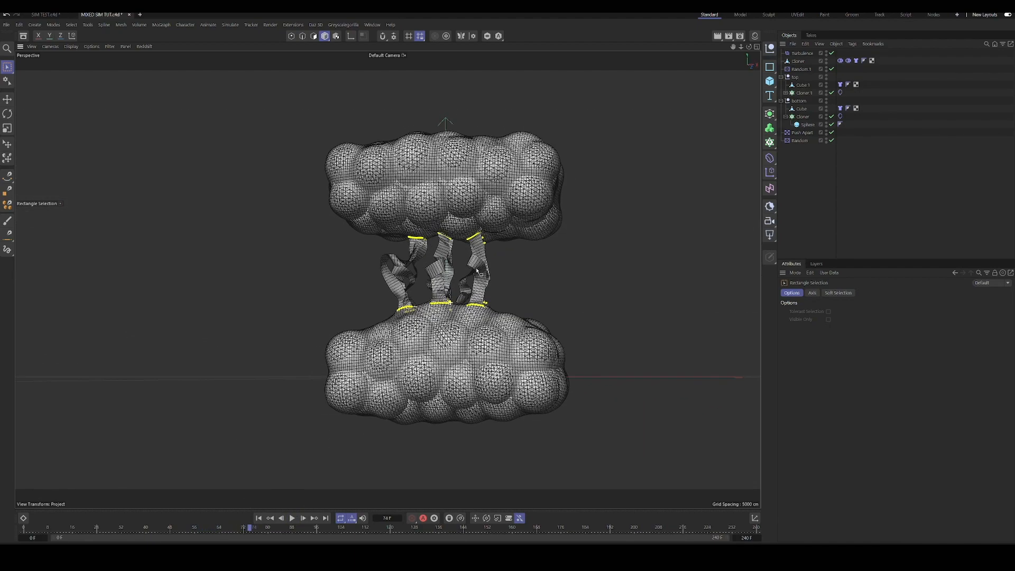
{"action": "right_click", "coordinate": [433, 248]}
{"action": "key", "text": "Escape"}
{"action": "key", "text": "ctrl+shift+z"}
{"action": "scroll", "coordinate": [410, 247], "scroll_direction": "down", "scroll_amount": 5}
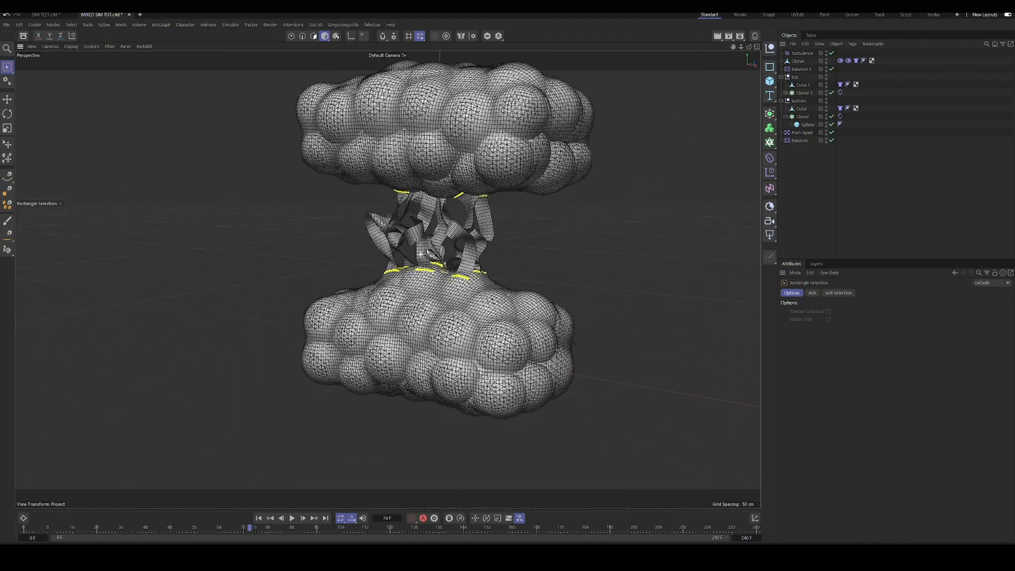
{"action": "mouse_move", "coordinate": [420, 254]}
{"action": "left_mouse_down", "text": "alt"}
{"action": "mouse_move", "coordinate": [557, 238]}
{"action": "mouse_move", "coordinate": [713, 238]}
{"action": "mouse_move", "coordinate": [435, 258]}
{"action": "left_mouse_up", "text": "alt"}
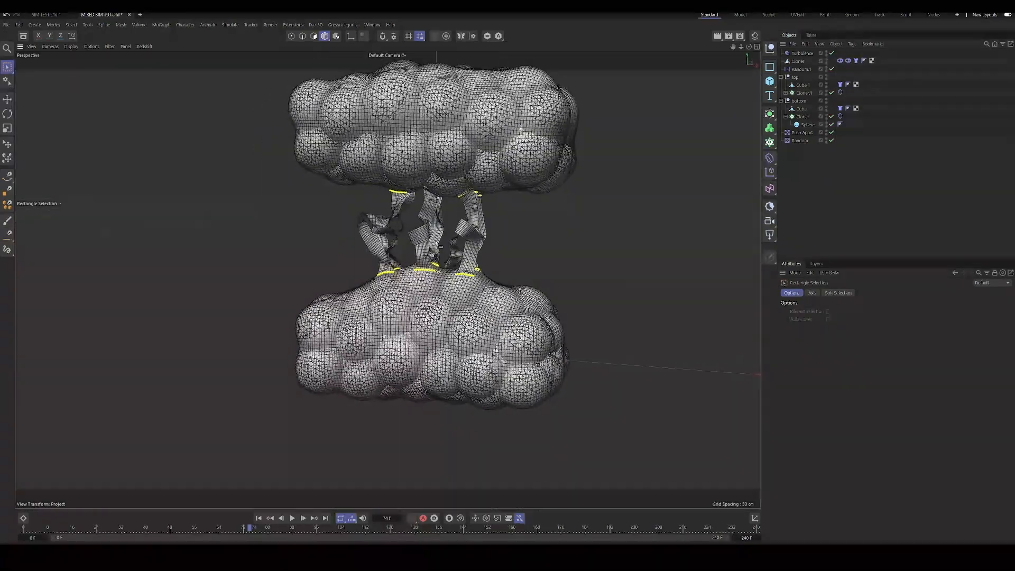
{"action": "scroll", "coordinate": [435, 258], "scroll_direction": "down", "scroll_amount": 2}
{"action": "middle_click_drag", "start_coordinate": [434, 258], "coordinate": [429, 333], "text": "alt"}
{"action": "left_click_drag", "start_coordinate": [387, 278], "coordinate": [437, 317], "text": "alt"}
{"action": "scroll", "coordinate": [451, 305], "scroll_direction": "down", "scroll_amount": 2}
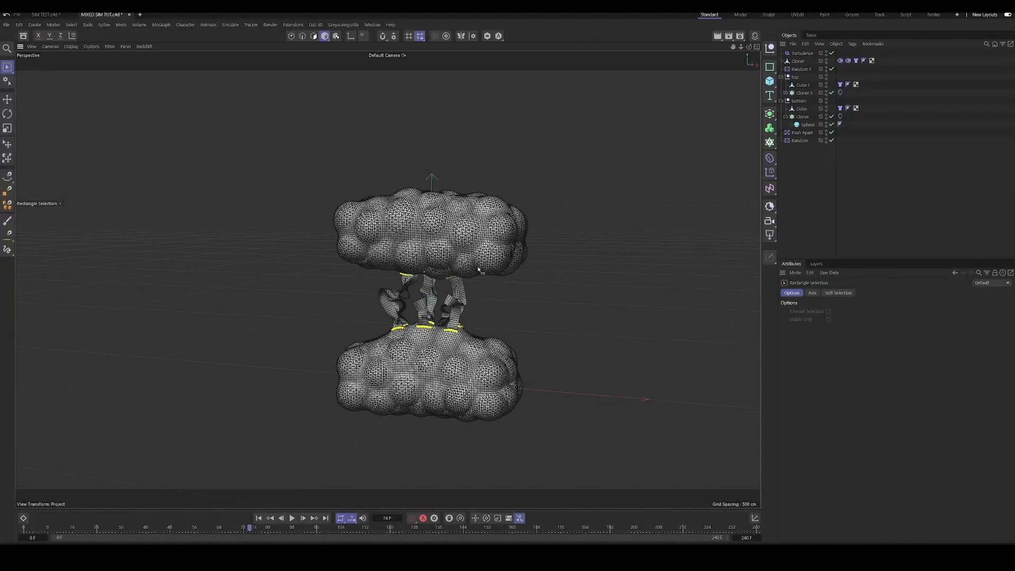
{"action": "left_click", "coordinate": [258, 518]}
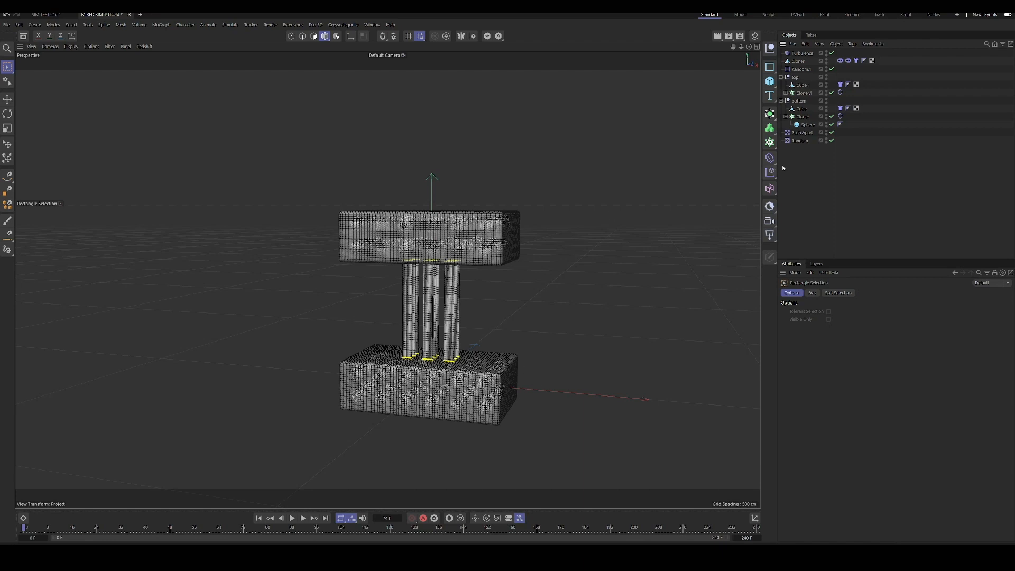
Step: Add a Hair object to the upper box, Cube.1
{"action": "left_click", "coordinate": [516, 216]}
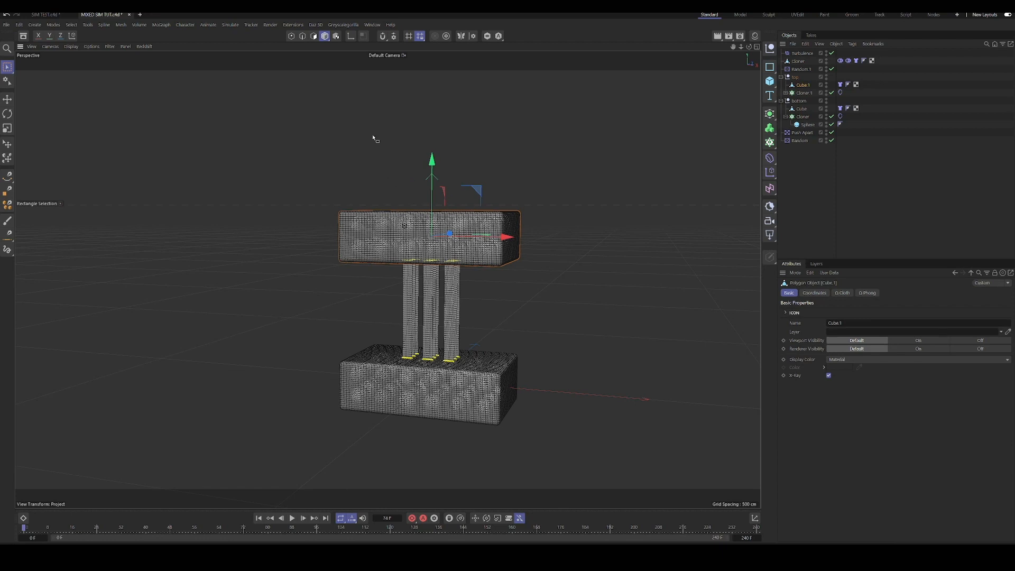
{"action": "left_click", "coordinate": [230, 25]}
{"action": "mouse_move", "coordinate": [256, 134]}
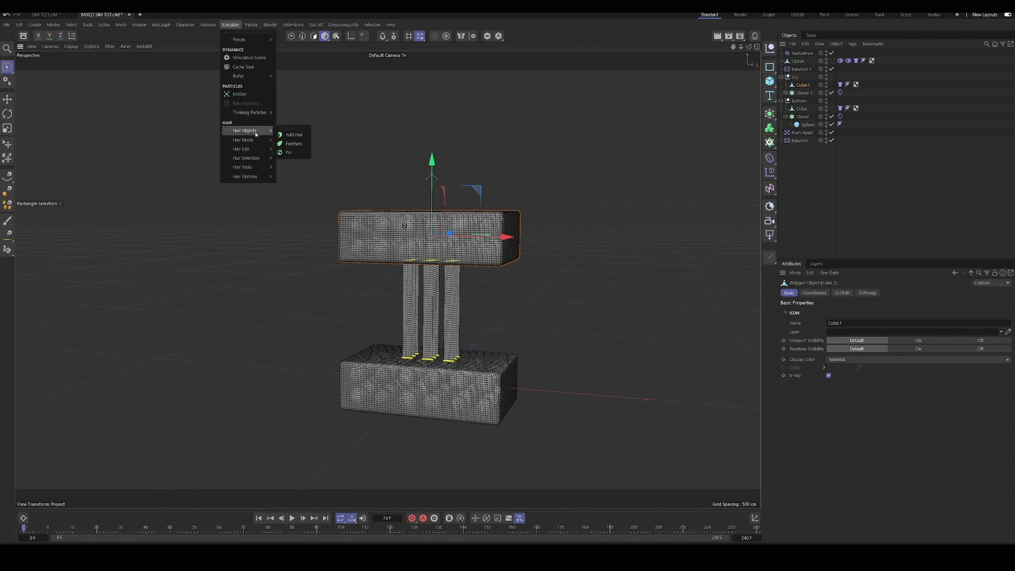
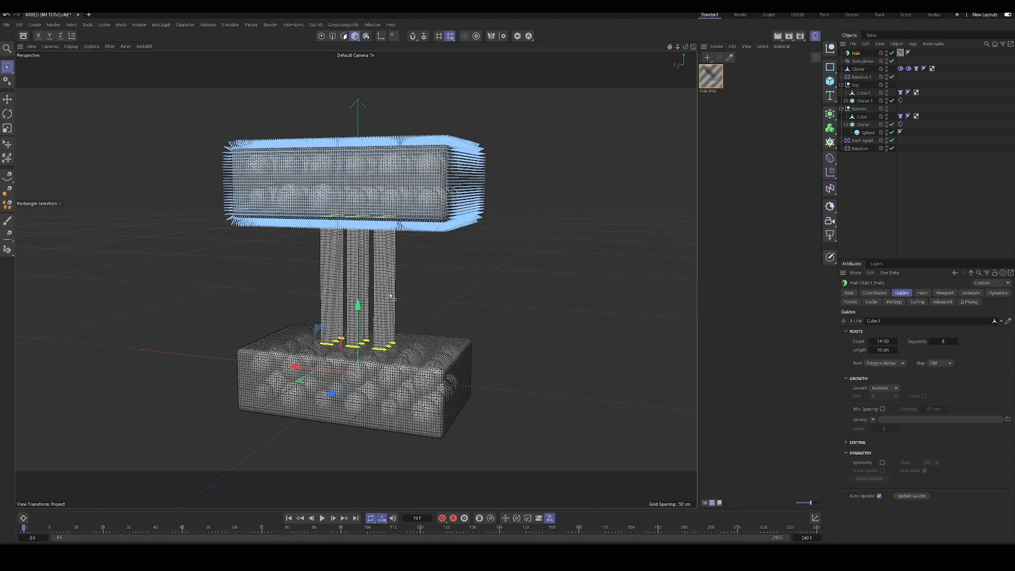
Step: Set the hair guides' length to 20 cm
{"action": "scroll", "coordinate": [406, 288], "scroll_direction": "up", "scroll_amount": 3}
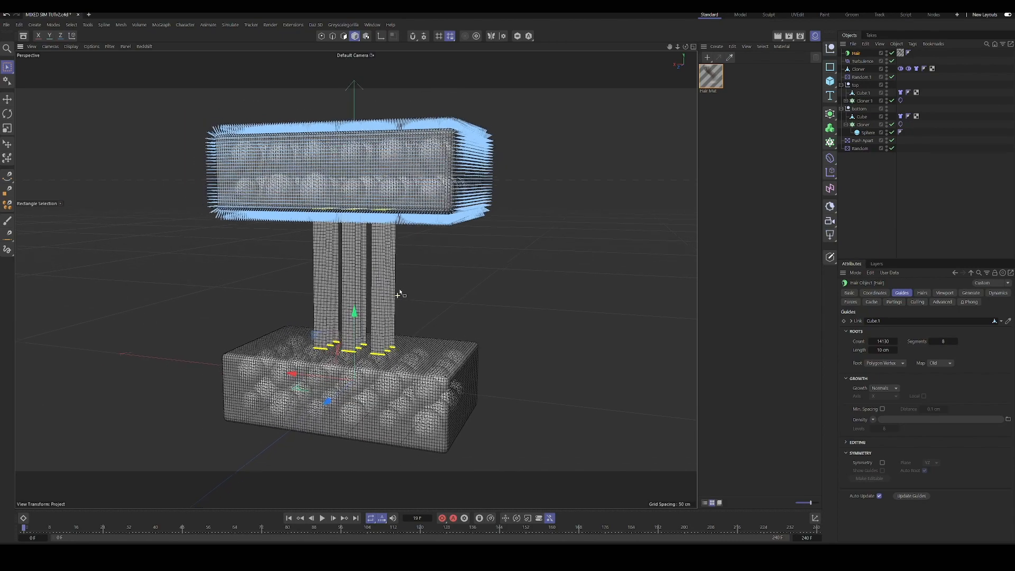
{"action": "left_click_drag", "start_coordinate": [381, 299], "coordinate": [398, 296], "text": "alt"}
{"action": "scroll", "coordinate": [395, 293], "scroll_direction": "down", "scroll_amount": 2}
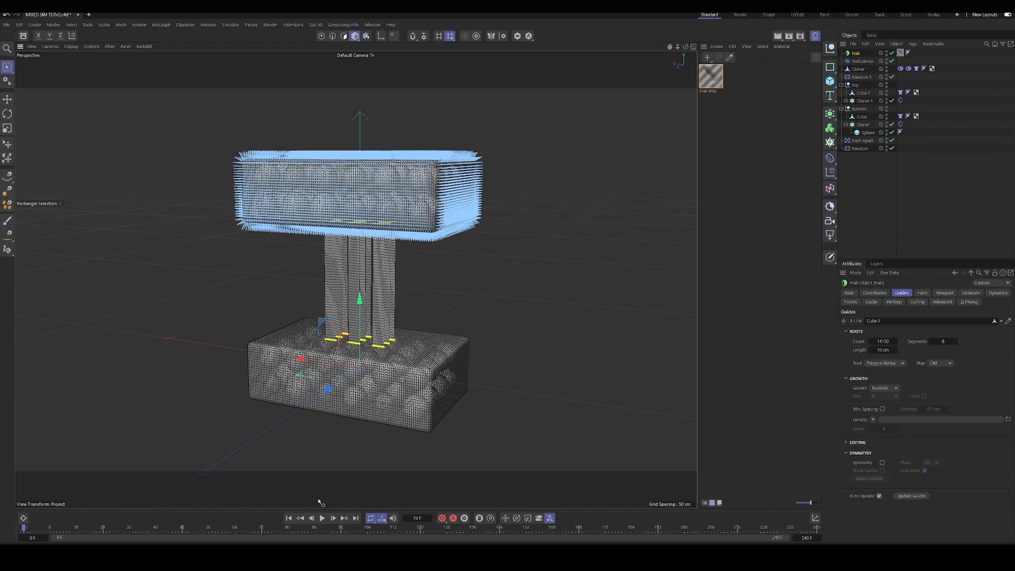
{"action": "left_click", "coordinate": [886, 348]}
{"action": "type", "text": "20"}
{"action": "key", "text": "Return"}
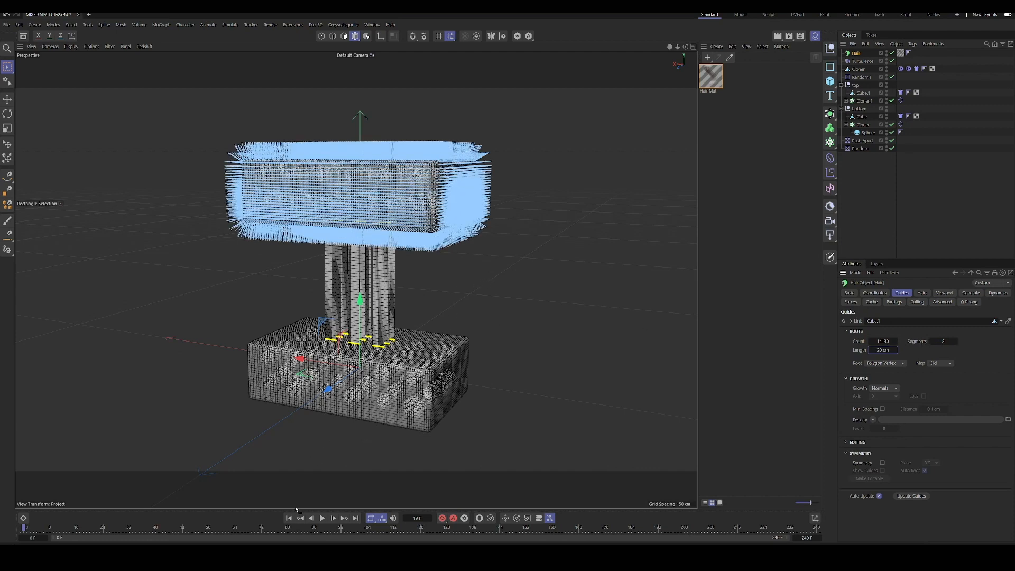
Step: Play the simulation briefly and examine how the hair guides hang from the underside of the upper cloth
{"action": "left_click", "coordinate": [322, 518]}
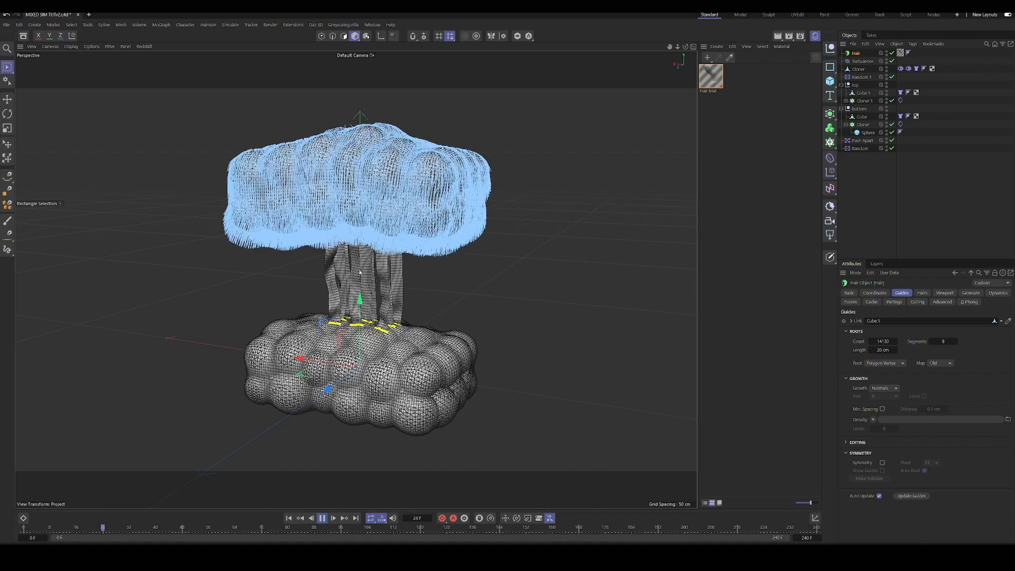
{"action": "left_click", "coordinate": [322, 518]}
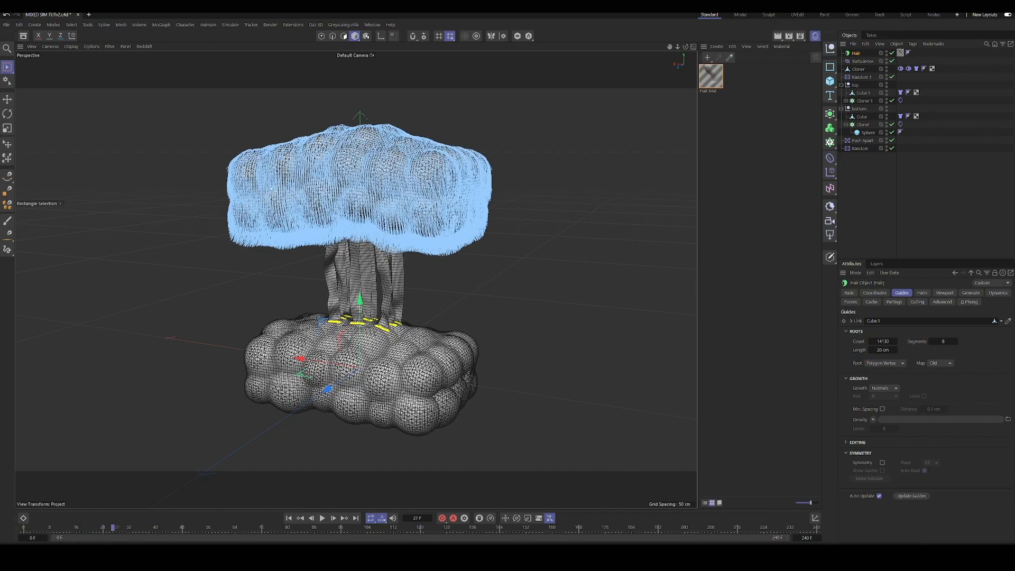
{"action": "left_click_drag", "start_coordinate": [328, 296], "coordinate": [391, 299], "text": "alt"}
{"action": "scroll", "coordinate": [391, 298], "scroll_direction": "up", "scroll_amount": 10}
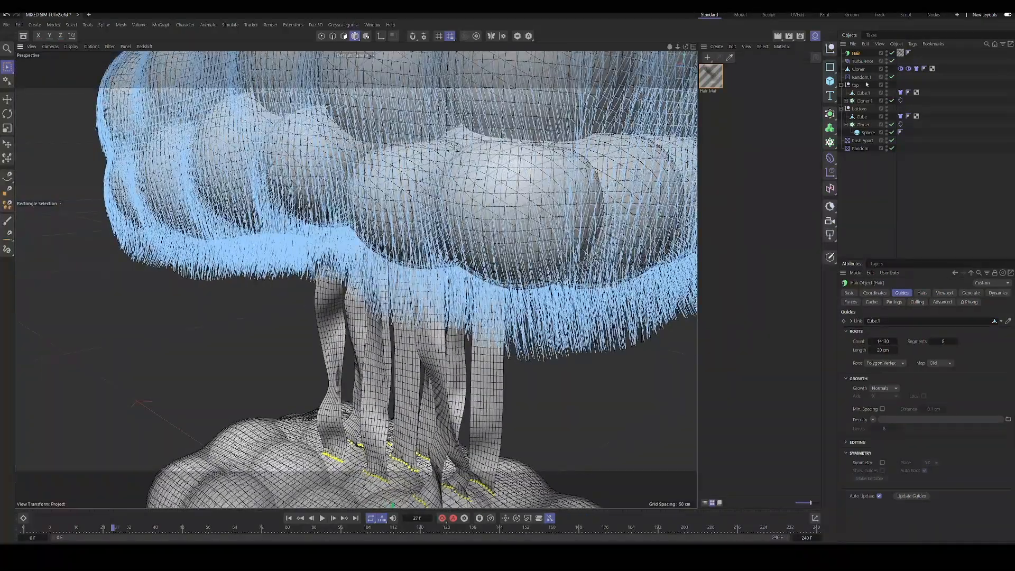
Step: Disable X-Ray for the upper box, Cube.1, and frame it in the view
{"action": "left_click", "coordinate": [865, 93]}
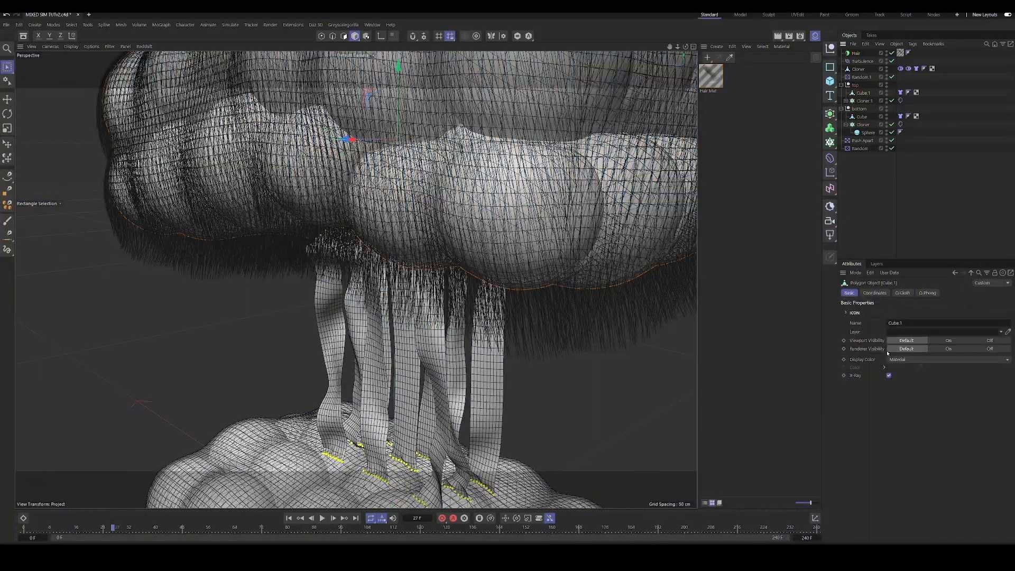
{"action": "left_click", "coordinate": [888, 376]}
{"action": "key", "text": "o"}
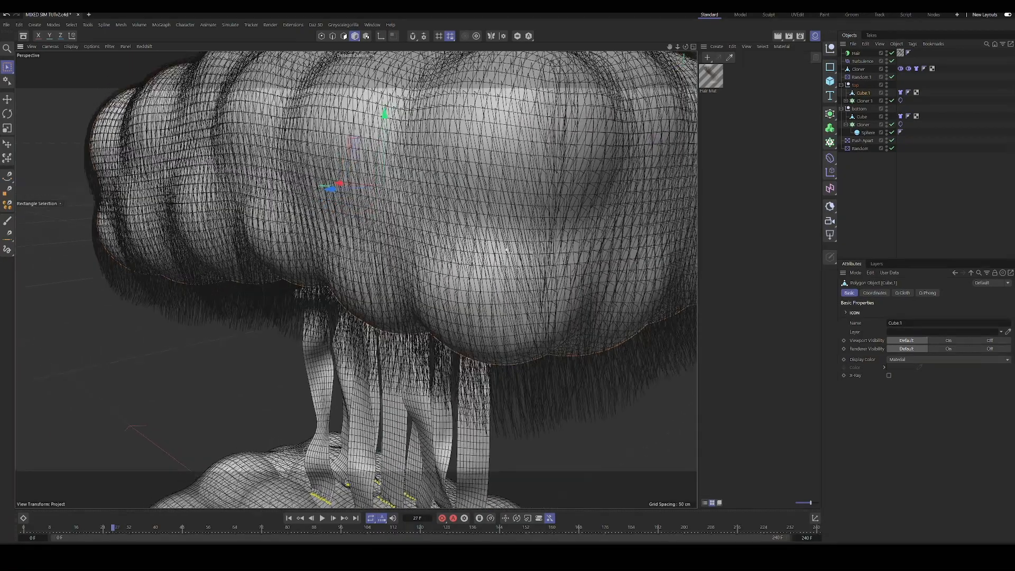
Step: Examine up close and from several angles how the hair guides meet the upper cloth's surface
{"action": "left_click_drag", "start_coordinate": [511, 242], "coordinate": [550, 260], "text": "alt"}
{"action": "scroll", "coordinate": [550, 260], "scroll_direction": "up", "scroll_amount": 5}
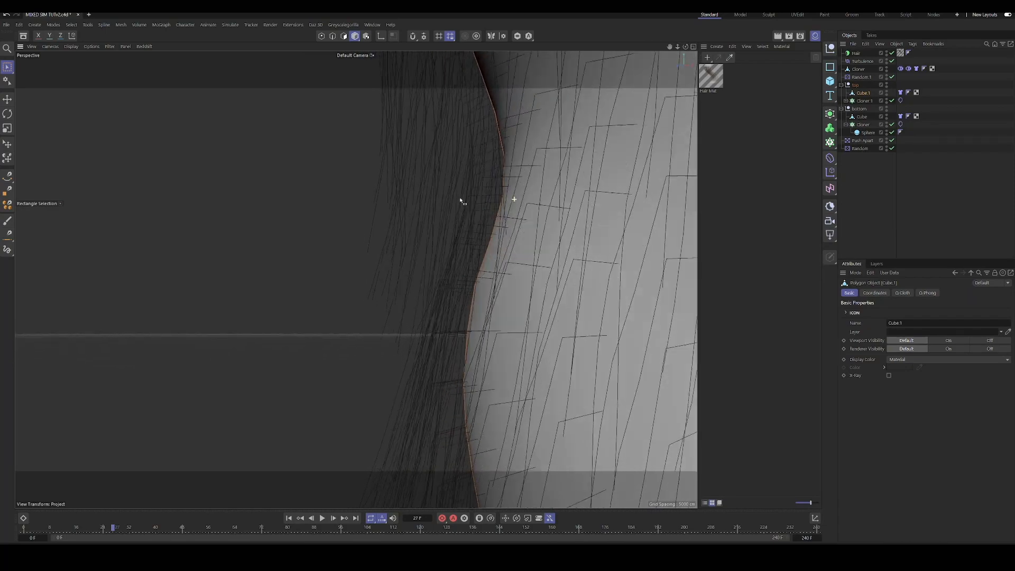
{"action": "left_click_drag", "start_coordinate": [442, 203], "coordinate": [400, 390], "text": "alt"}
{"action": "scroll", "coordinate": [528, 176], "scroll_direction": "up", "scroll_amount": 6}
{"action": "scroll", "coordinate": [370, 317], "scroll_direction": "down", "scroll_amount": 3}
{"action": "left_click_drag", "start_coordinate": [356, 276], "coordinate": [471, 185], "text": "alt"}
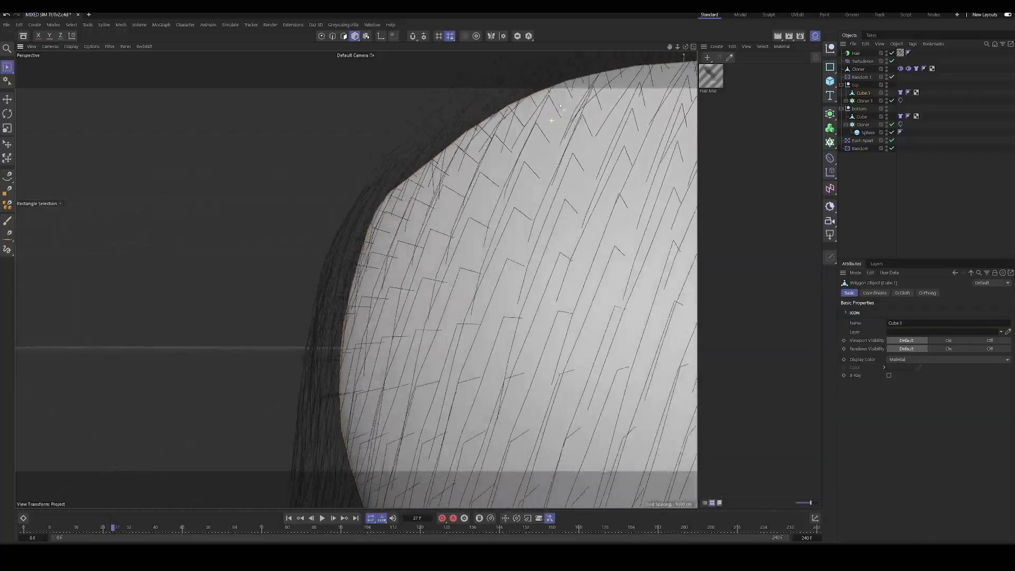
{"action": "scroll", "coordinate": [551, 124], "scroll_direction": "up", "scroll_amount": 5}
{"action": "scroll", "coordinate": [664, 127], "scroll_direction": "down", "scroll_amount": 15}
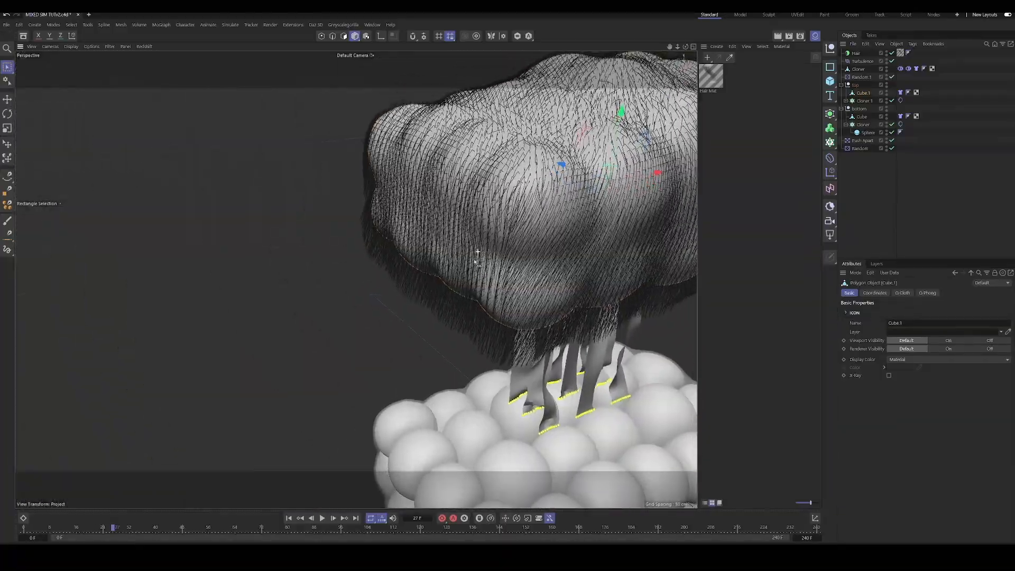
{"action": "left_click_drag", "start_coordinate": [477, 252], "coordinate": [461, 266], "text": "alt"}
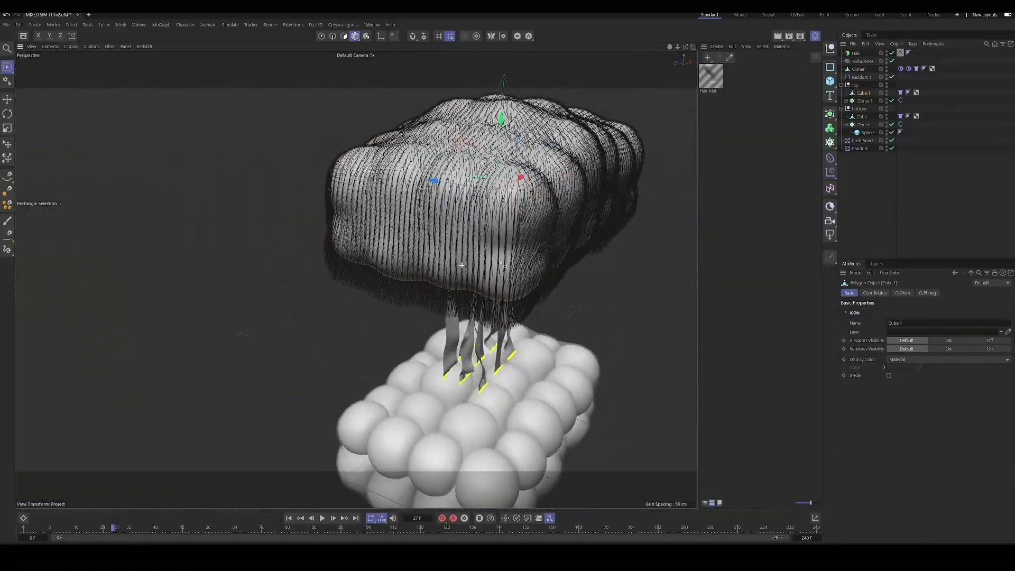
Step: Rewind to the first frame and add a Hair Collider tag to the upper box, Cube.1
{"action": "left_click", "coordinate": [289, 518]}
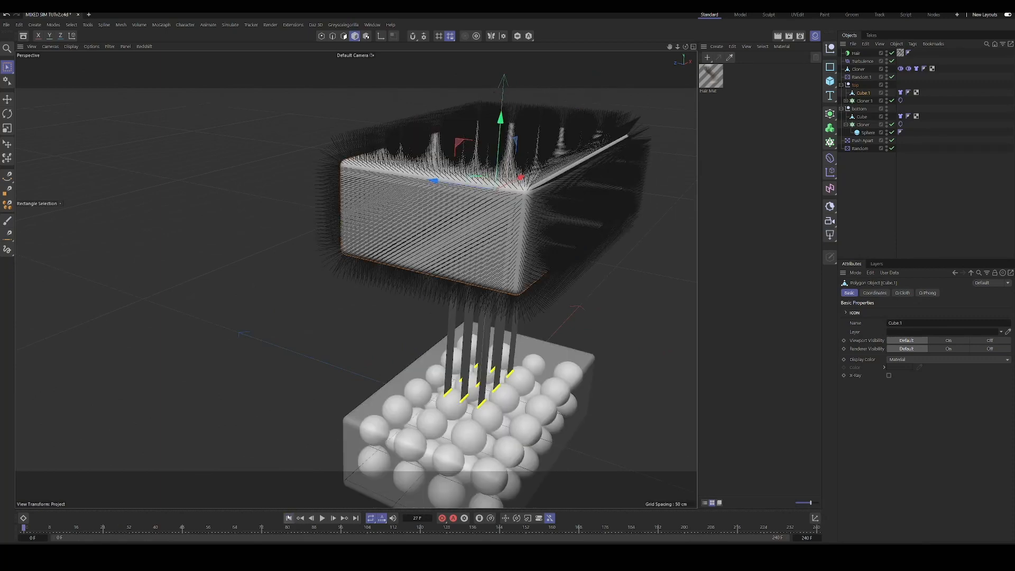
{"action": "left_click_drag", "start_coordinate": [437, 262], "coordinate": [422, 237], "text": "alt"}
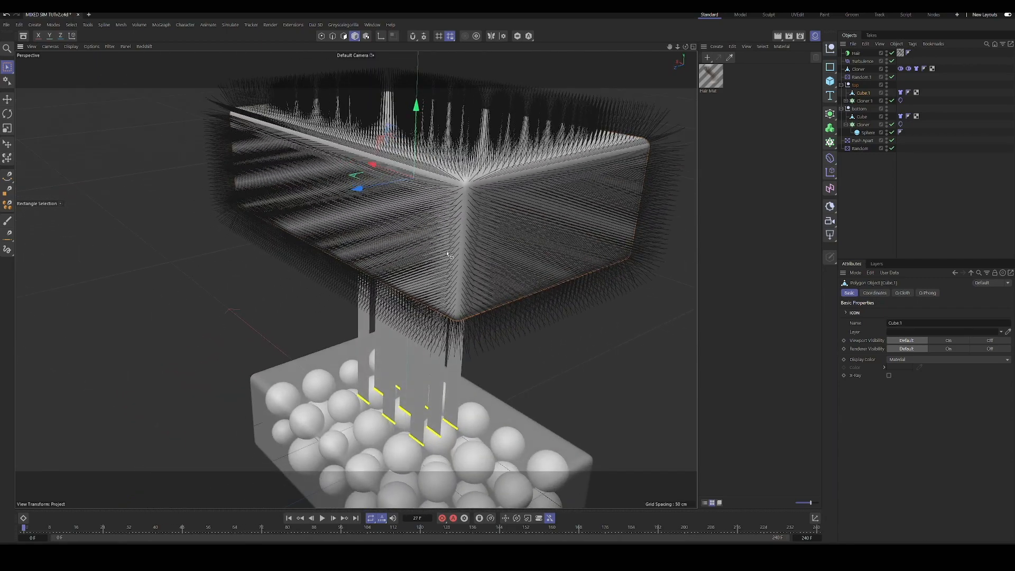
{"action": "right_click", "coordinate": [860, 95]}
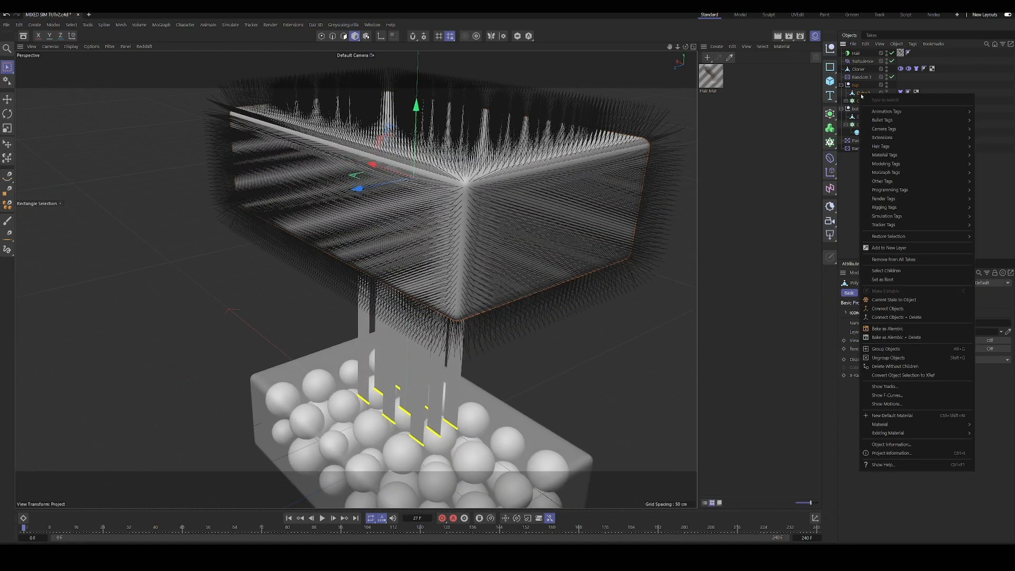
{"action": "mouse_move", "coordinate": [886, 150]}
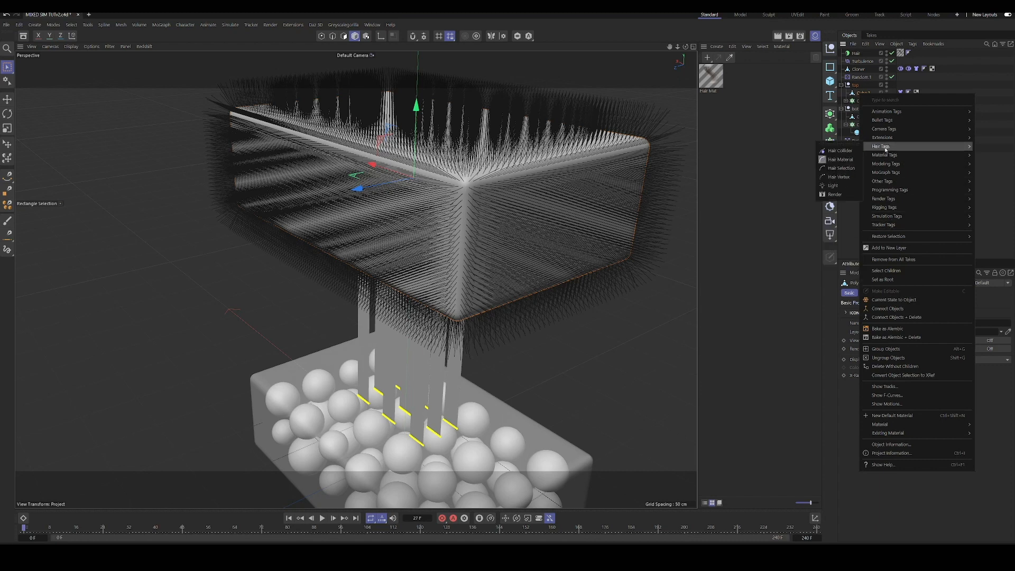
{"action": "left_click", "coordinate": [843, 151]}
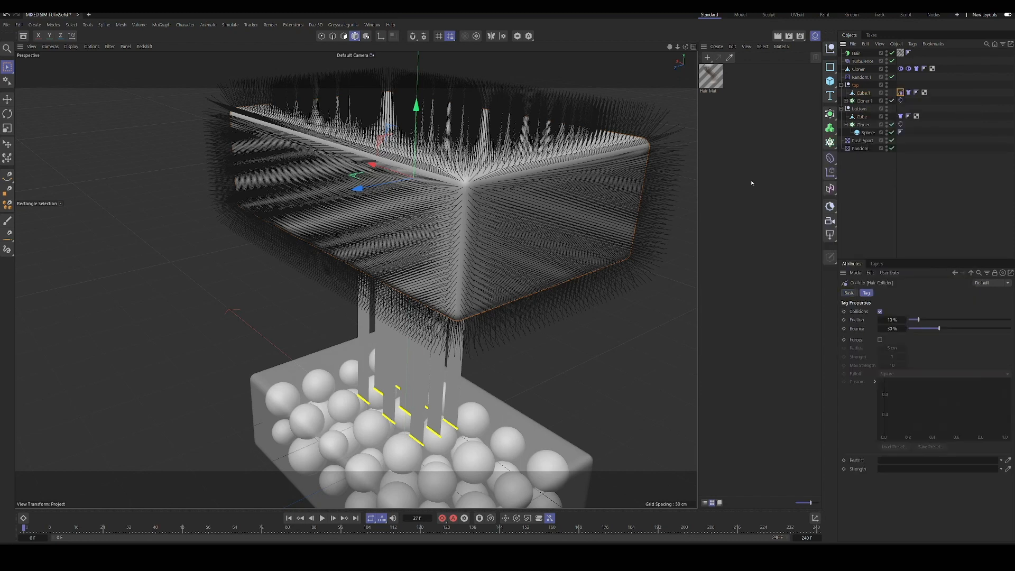
Step: Play the simulation briefly, examine how the hair collides with the upper cloth from all sides, and rewind to the first frame
{"action": "left_click", "coordinate": [323, 518]}
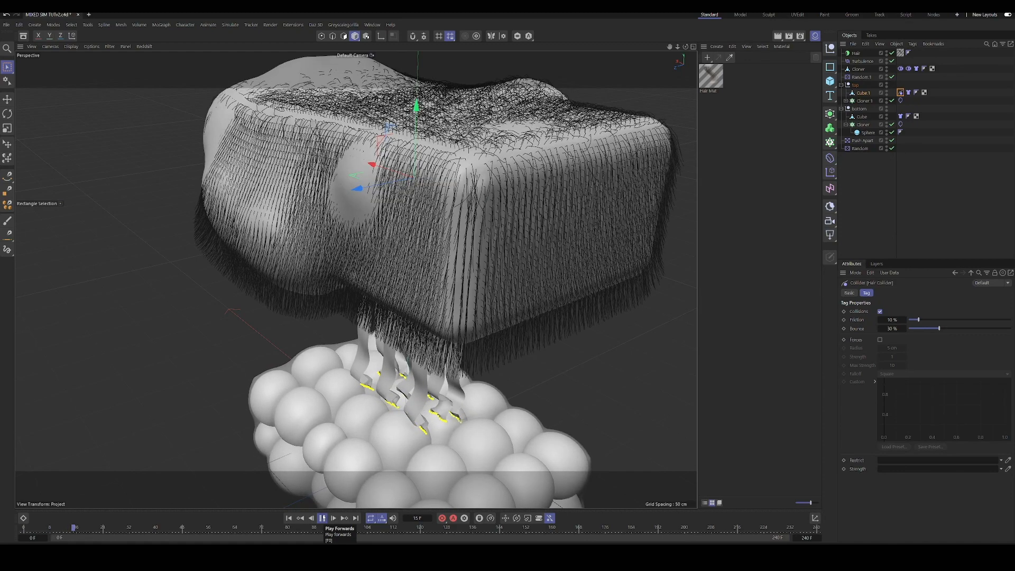
{"action": "key", "text": "F8"}
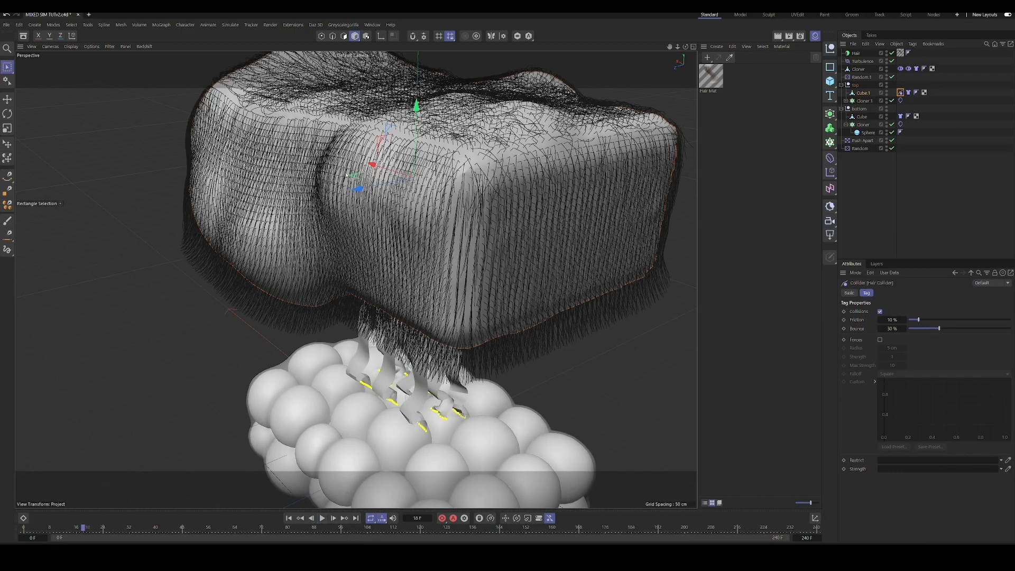
{"action": "left_click_drag", "start_coordinate": [268, 180], "coordinate": [321, 169], "text": "alt"}
{"action": "scroll", "coordinate": [321, 169], "scroll_direction": "up", "scroll_amount": 10}
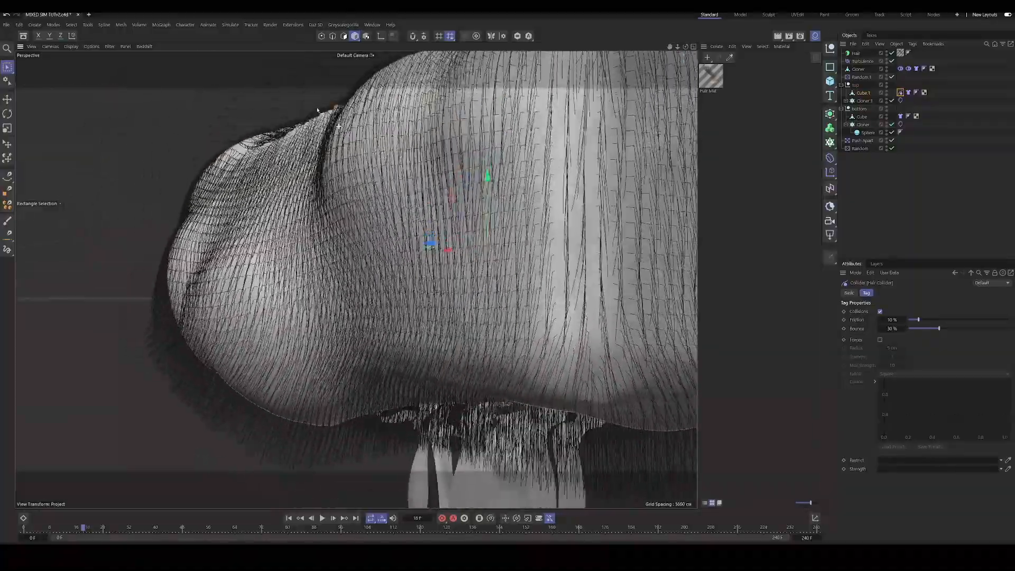
{"action": "left_click_drag", "start_coordinate": [317, 110], "coordinate": [467, 237], "text": "alt"}
{"action": "scroll", "coordinate": [467, 238], "scroll_direction": "up", "scroll_amount": 8}
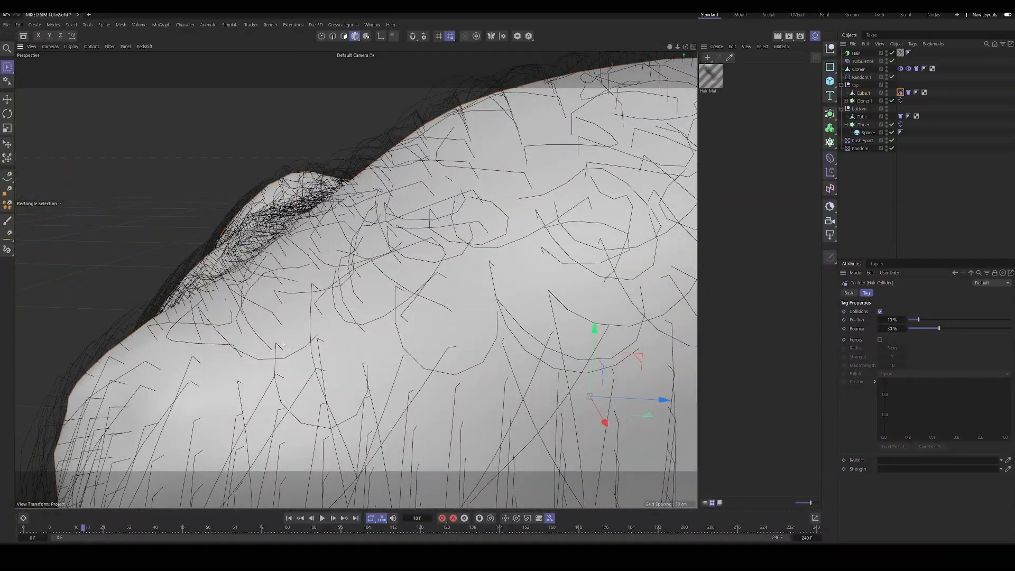
{"action": "scroll", "coordinate": [283, 344], "scroll_direction": "down", "scroll_amount": 8}
{"action": "left_click_drag", "start_coordinate": [259, 327], "coordinate": [333, 341], "text": "alt"}
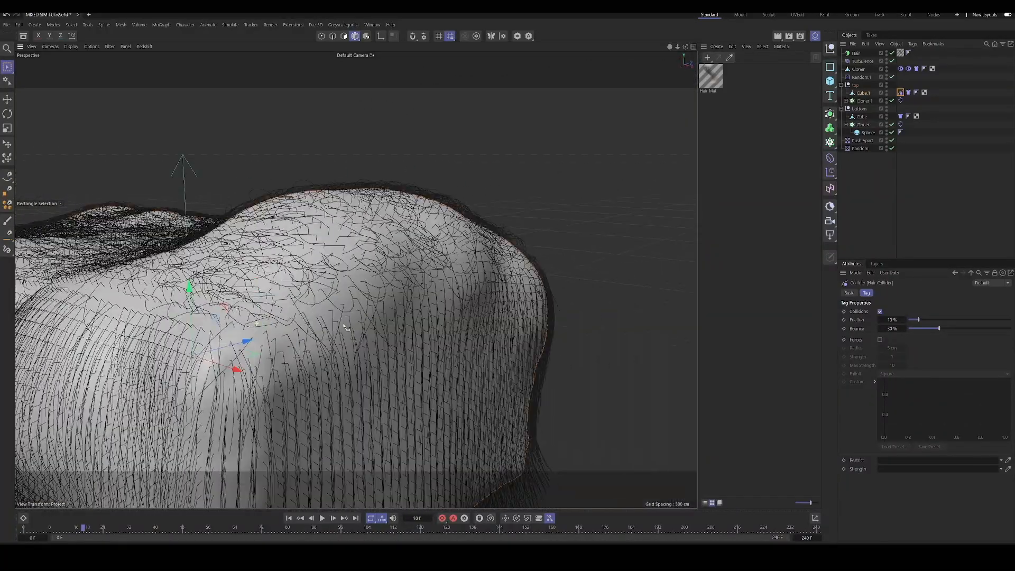
{"action": "middle_click_drag", "start_coordinate": [259, 330], "coordinate": [349, 296], "text": "alt"}
{"action": "scroll", "coordinate": [347, 296], "scroll_direction": "down", "scroll_amount": 4}
{"action": "left_click_drag", "start_coordinate": [306, 302], "coordinate": [188, 294], "text": "alt"}
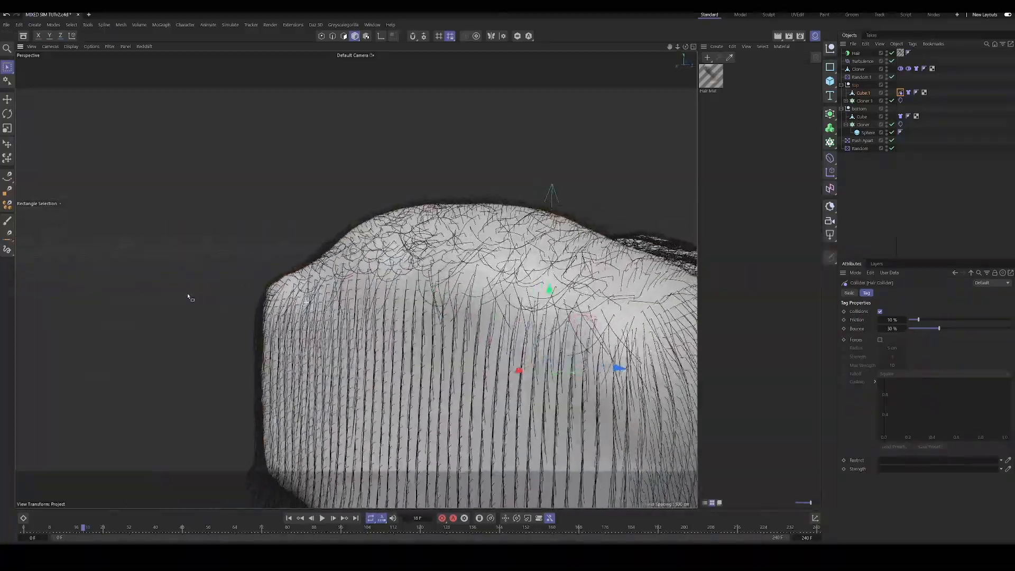
{"action": "scroll", "coordinate": [433, 338], "scroll_direction": "down", "scroll_amount": 3}
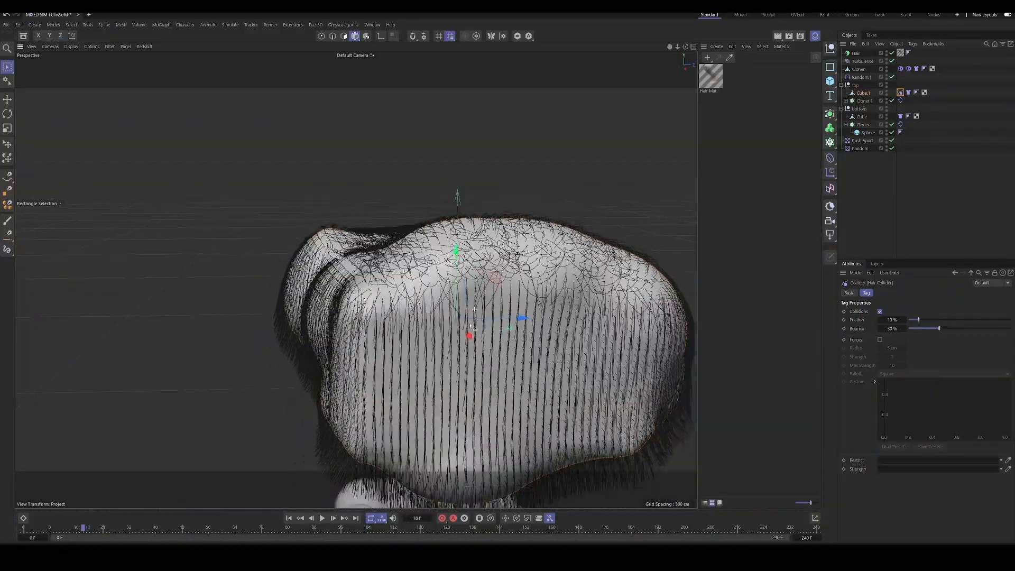
{"action": "middle_click_drag", "start_coordinate": [433, 343], "coordinate": [404, 251], "text": "alt"}
{"action": "scroll", "coordinate": [397, 264], "scroll_direction": "down", "scroll_amount": 2}
{"action": "left_click_drag", "start_coordinate": [370, 296], "coordinate": [476, 304], "text": "alt"}
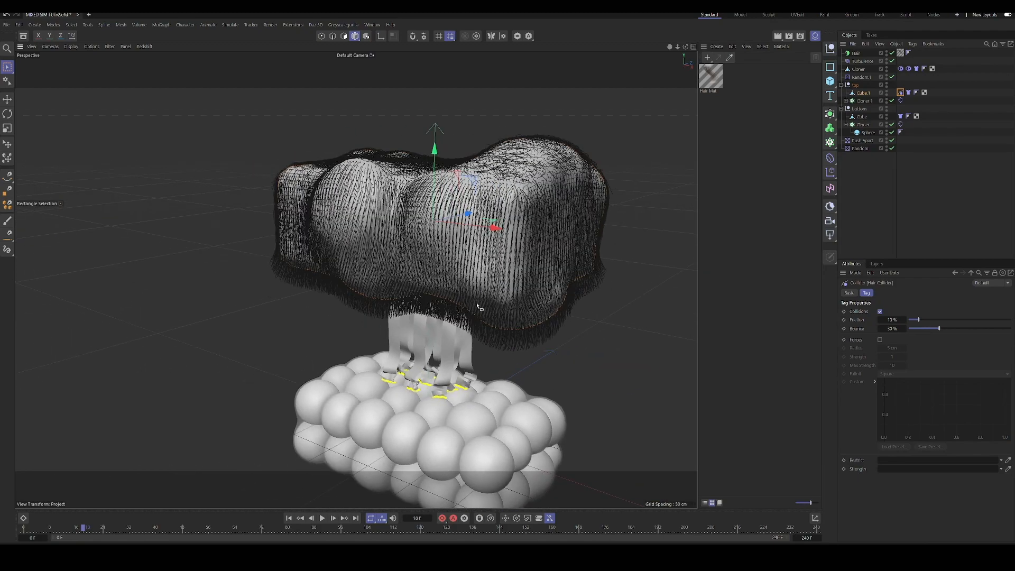
{"action": "scroll", "coordinate": [449, 265], "scroll_direction": "up", "scroll_amount": 5}
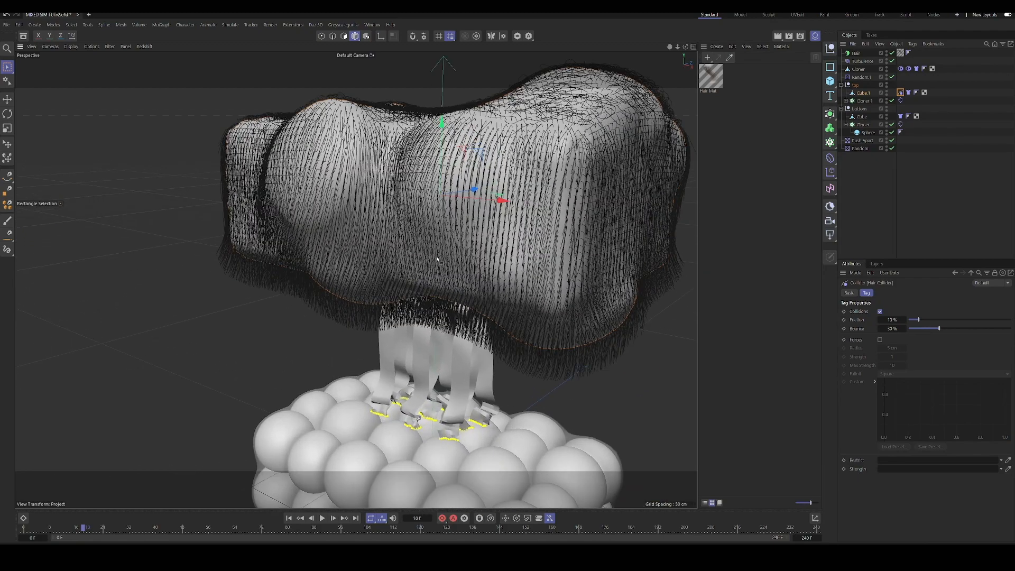
{"action": "left_click", "coordinate": [289, 518]}
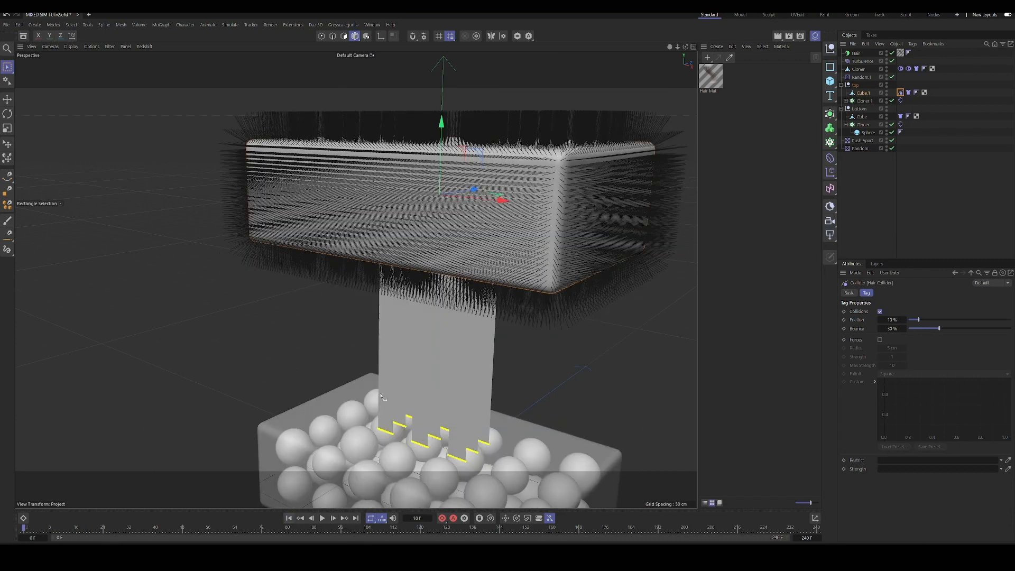
{"action": "scroll", "coordinate": [395, 368], "scroll_direction": "down", "scroll_amount": 5}
{"action": "left_click_drag", "start_coordinate": [396, 369], "coordinate": [375, 384], "text": "alt"}
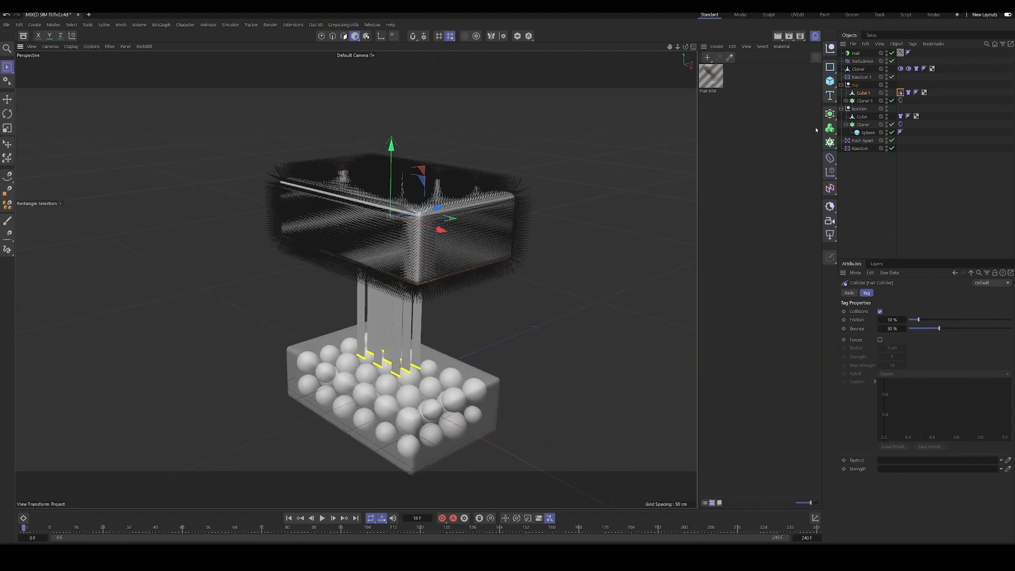
Step: Set the Hair object's gravity to 0 and add Turbulence to its force objects
{"action": "left_click", "coordinate": [856, 54]}
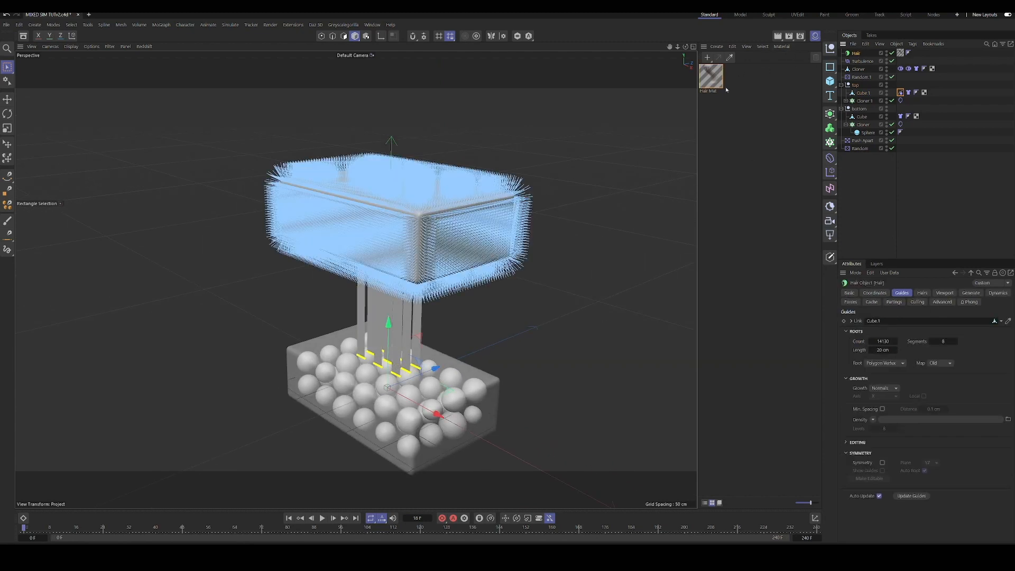
{"action": "left_click", "coordinate": [817, 36]}
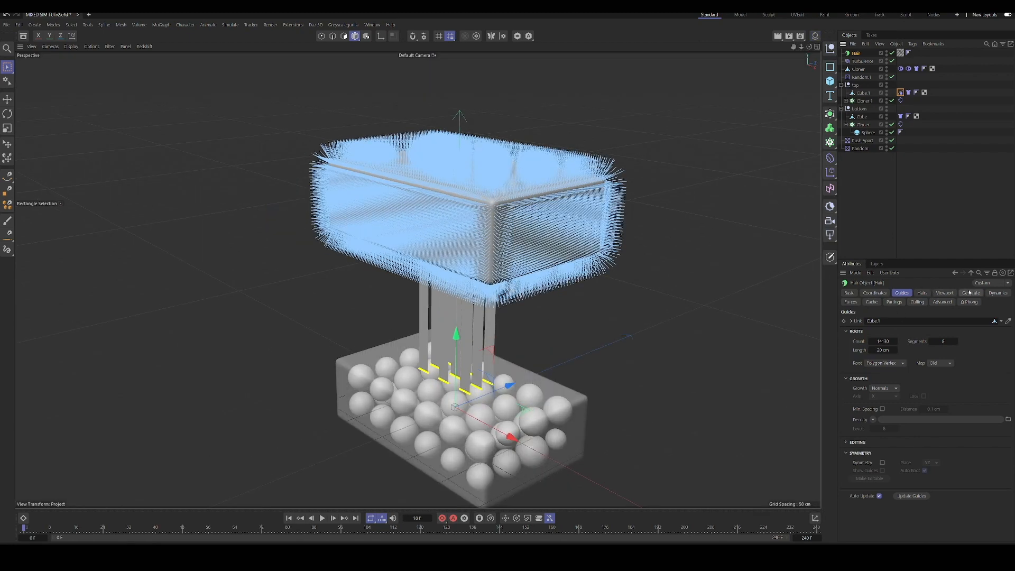
{"action": "left_click", "coordinate": [990, 293]}
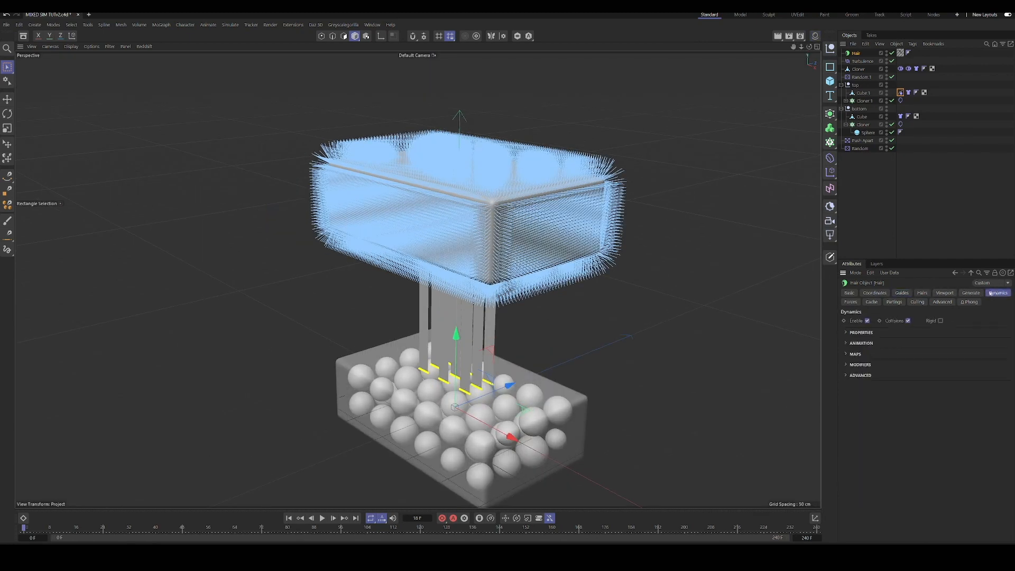
{"action": "left_click", "coordinate": [850, 302]}
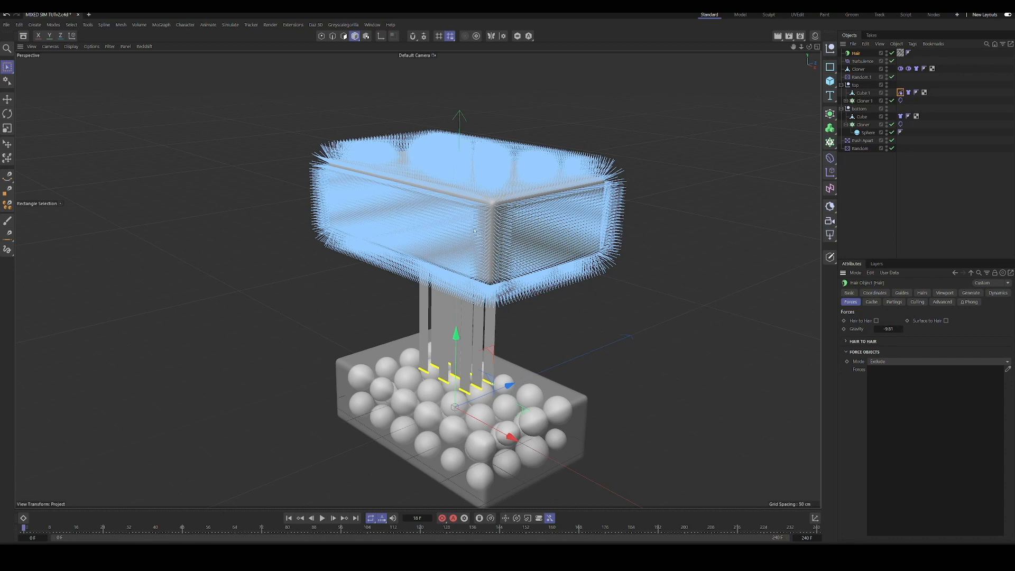
{"action": "double_click", "coordinate": [893, 329]}
{"action": "type", "text": "0"}
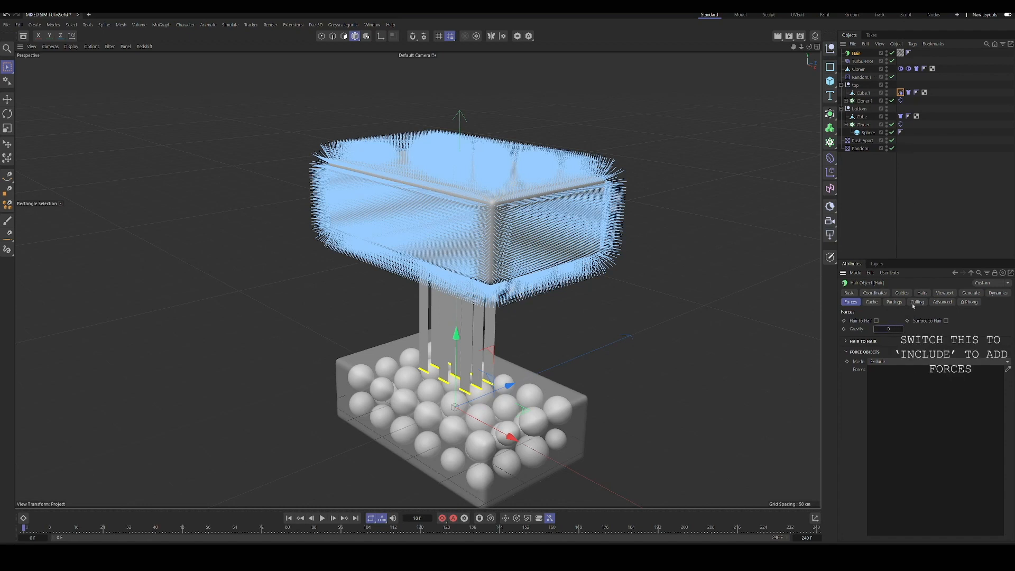
{"action": "left_click_drag", "start_coordinate": [858, 65], "coordinate": [908, 405]}
{"action": "left_click", "coordinate": [875, 167]}
Step: Play the simulation to about frame 27, examine how the weightless hair follows the upper cloth, and rewind
{"action": "scroll", "coordinate": [525, 311], "scroll_direction": "up", "scroll_amount": 3}
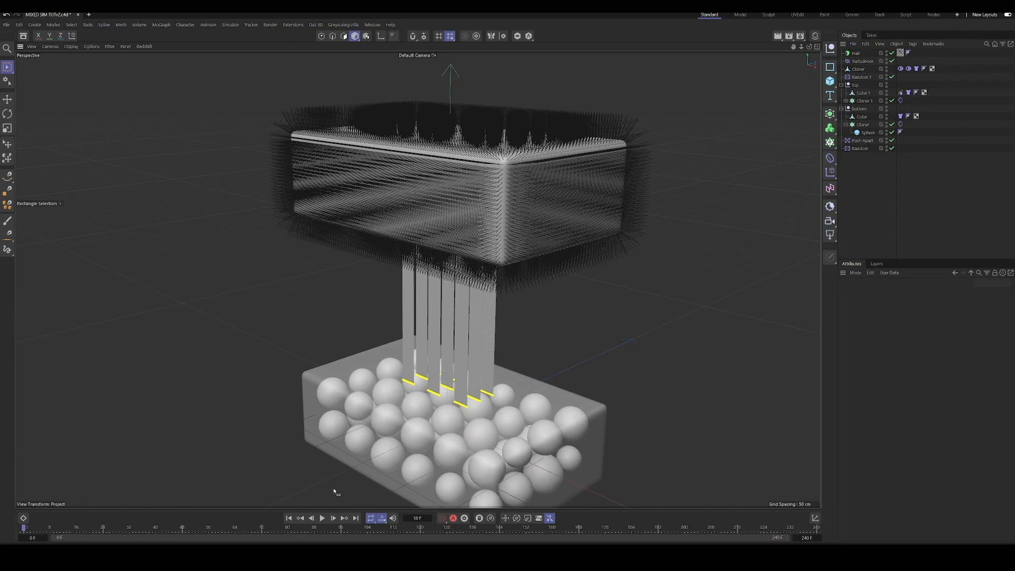
{"action": "left_click", "coordinate": [322, 518]}
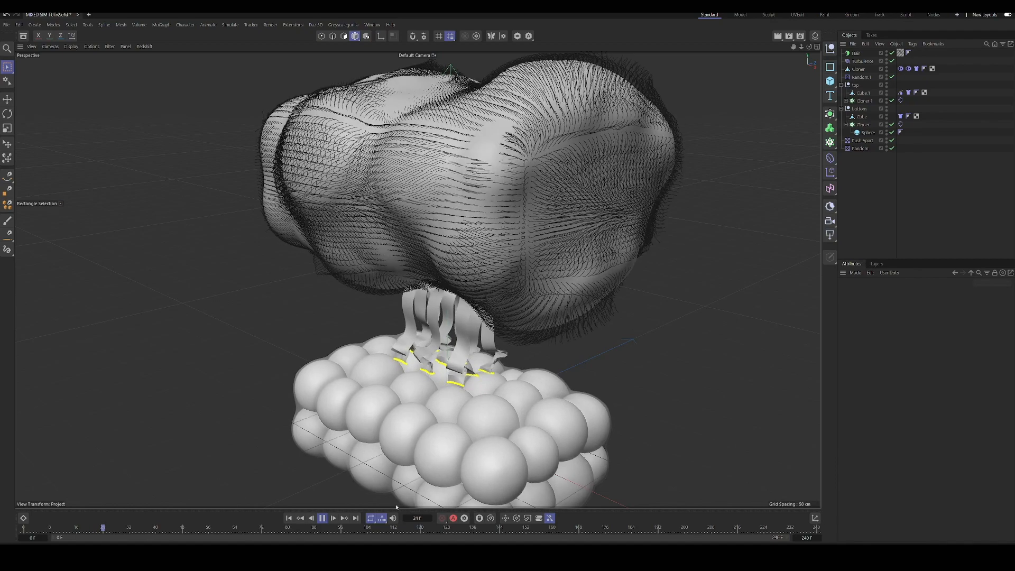
{"action": "left_click", "coordinate": [322, 518]}
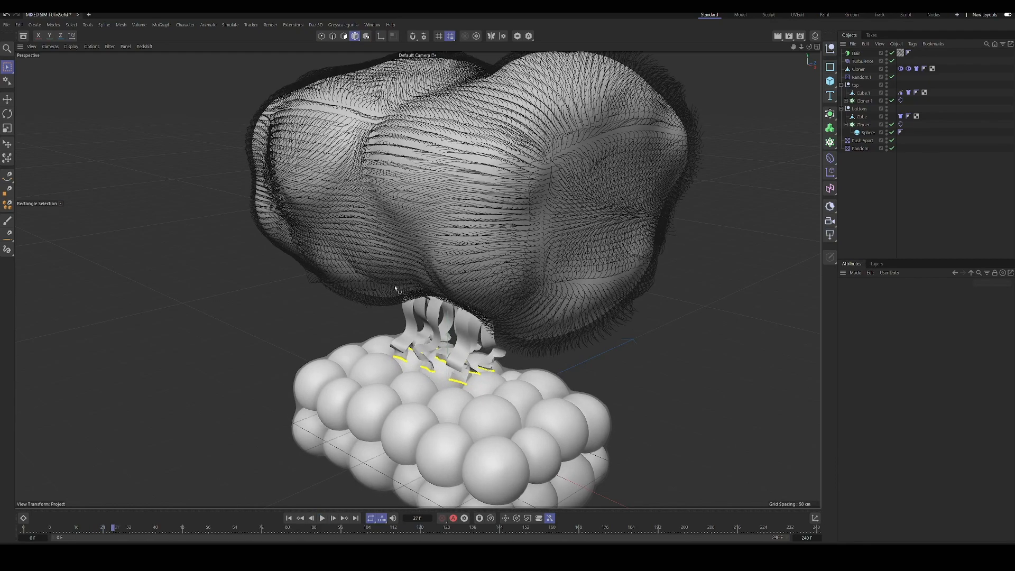
{"action": "left_click_drag", "start_coordinate": [407, 240], "coordinate": [513, 238], "text": "alt"}
{"action": "middle_click_drag", "start_coordinate": [367, 248], "coordinate": [533, 255], "text": "alt"}
{"action": "left_click_drag", "start_coordinate": [537, 256], "coordinate": [494, 335], "text": "alt"}
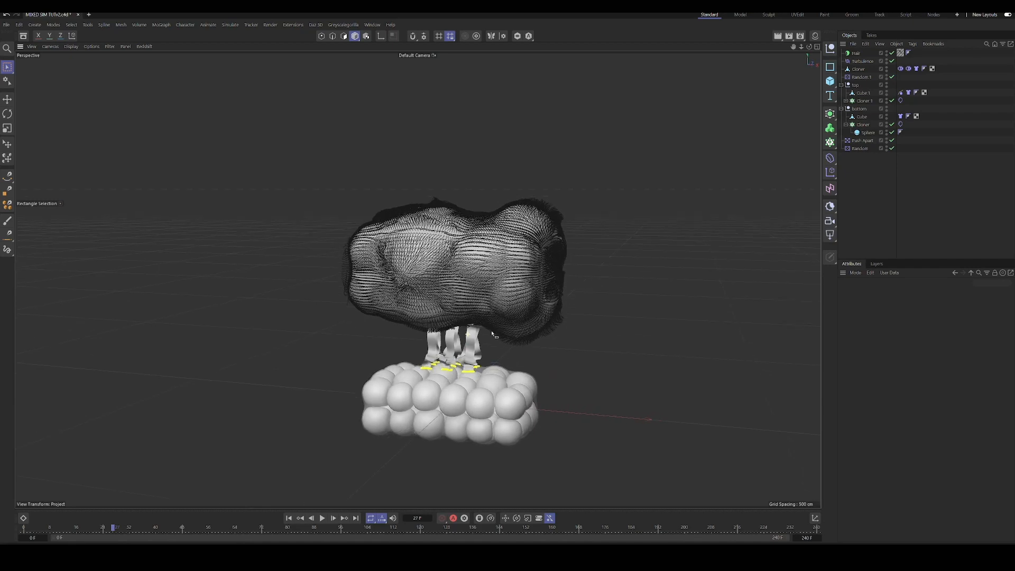
{"action": "left_click", "coordinate": [288, 518]}
Step: Display the mesh lines in the viewport and link the Hair object's guides to the cloth strips' Cloner object
{"action": "scroll", "coordinate": [499, 280], "scroll_direction": "up", "scroll_amount": 5}
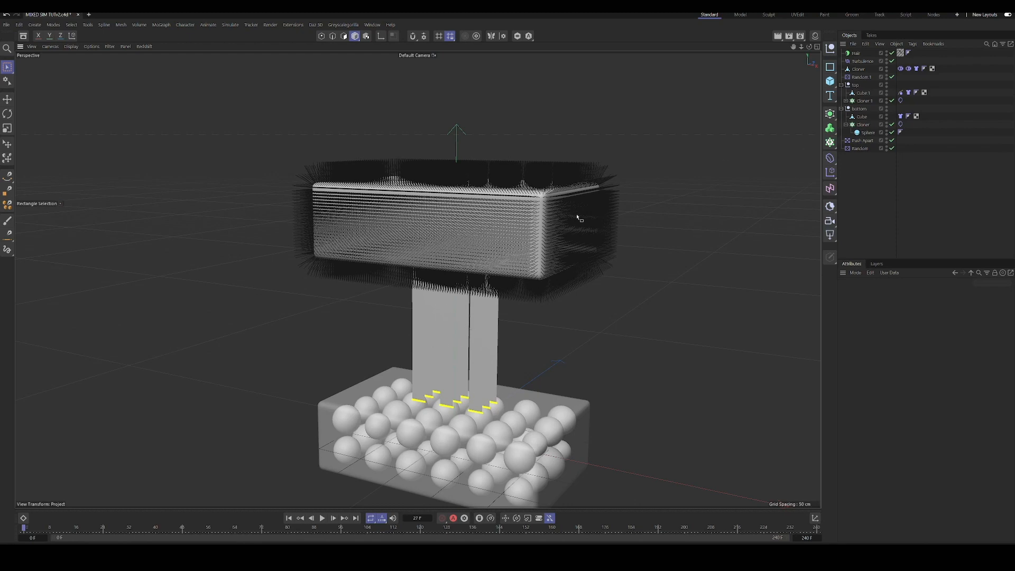
{"action": "key", "text": "n"}
{"action": "key", "text": "b"}
{"action": "left_click", "coordinate": [856, 53]}
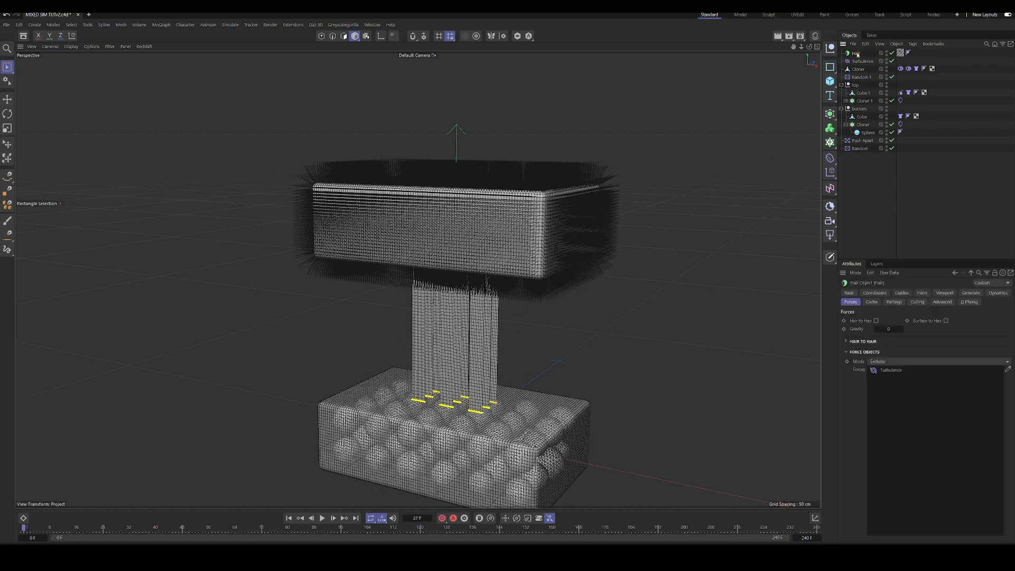
{"action": "left_click", "coordinate": [902, 293]}
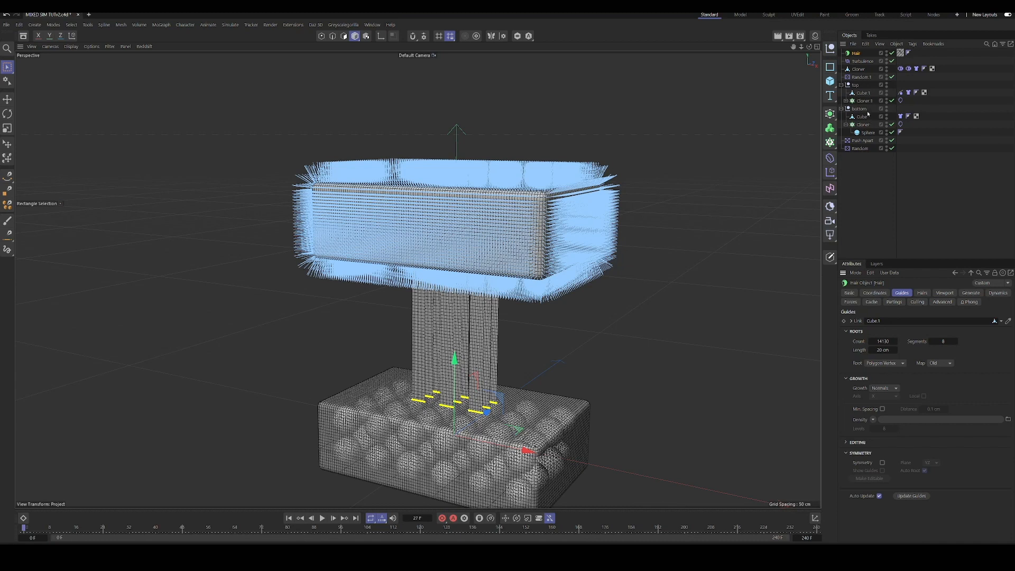
{"action": "left_click_drag", "start_coordinate": [863, 72], "coordinate": [890, 323]}
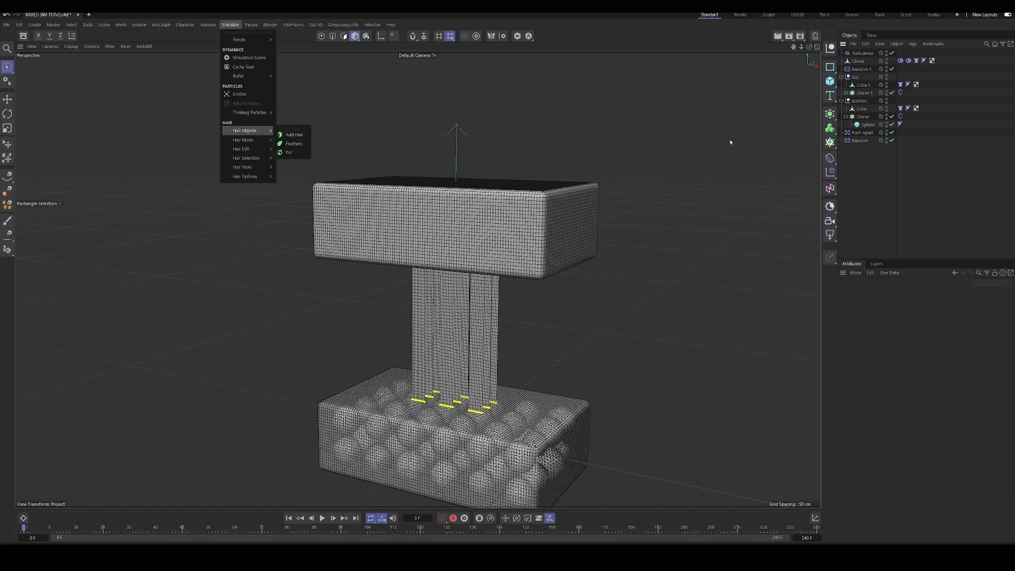
Step: Add a Hair object to the Cloner polygon object that forms the cloth strips
{"action": "left_click", "coordinate": [866, 76]}
{"action": "left_click", "coordinate": [858, 60]}
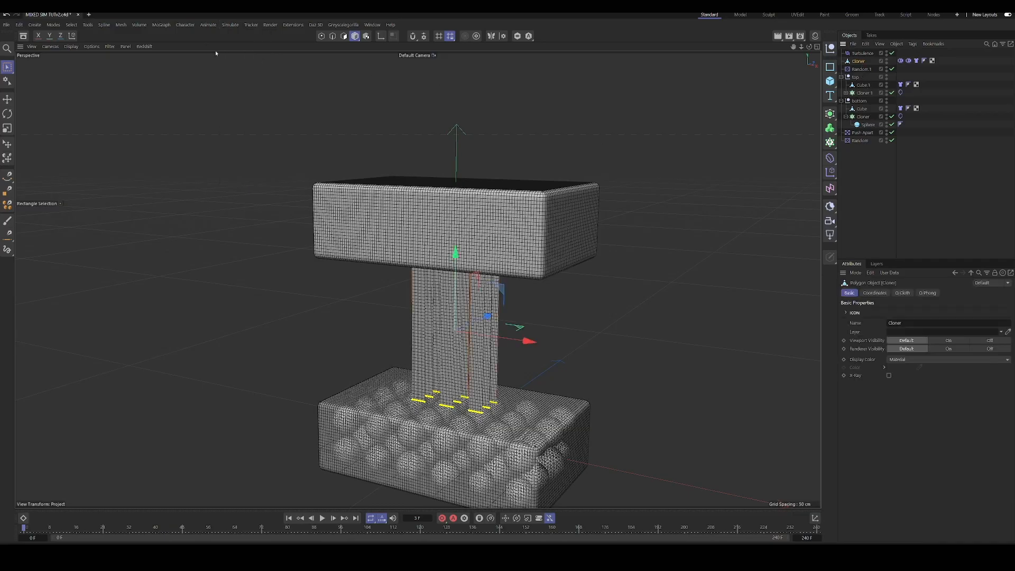
{"action": "left_click", "coordinate": [230, 24]}
{"action": "mouse_move", "coordinate": [247, 131]}
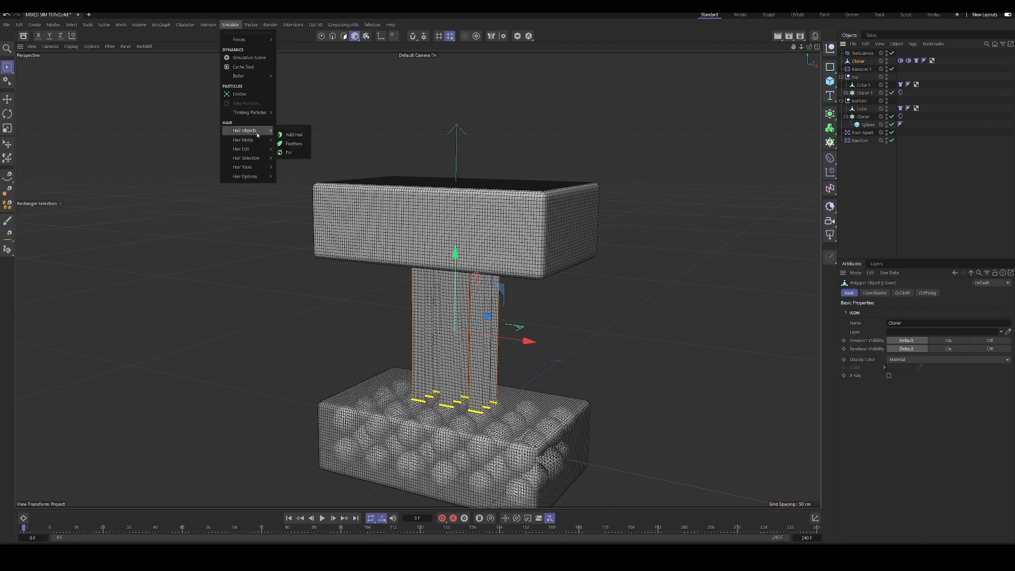
{"action": "left_click", "coordinate": [292, 136]}
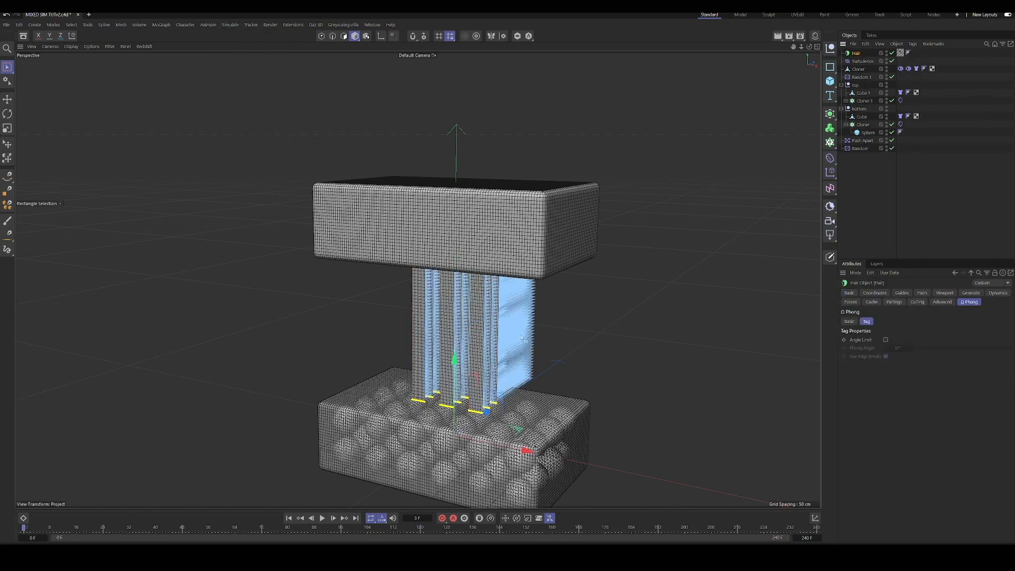
{"action": "left_click_drag", "start_coordinate": [521, 337], "coordinate": [573, 274], "text": "alt"}
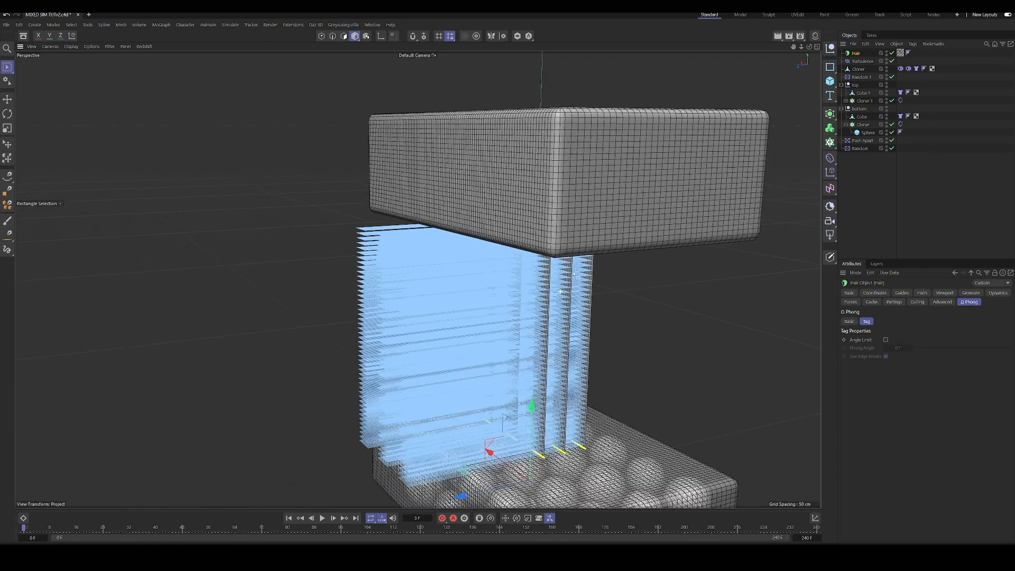
Step: Set the length of the new Hair object's guides to 10 cm
{"action": "scroll", "coordinate": [574, 274], "scroll_direction": "up", "scroll_amount": 3}
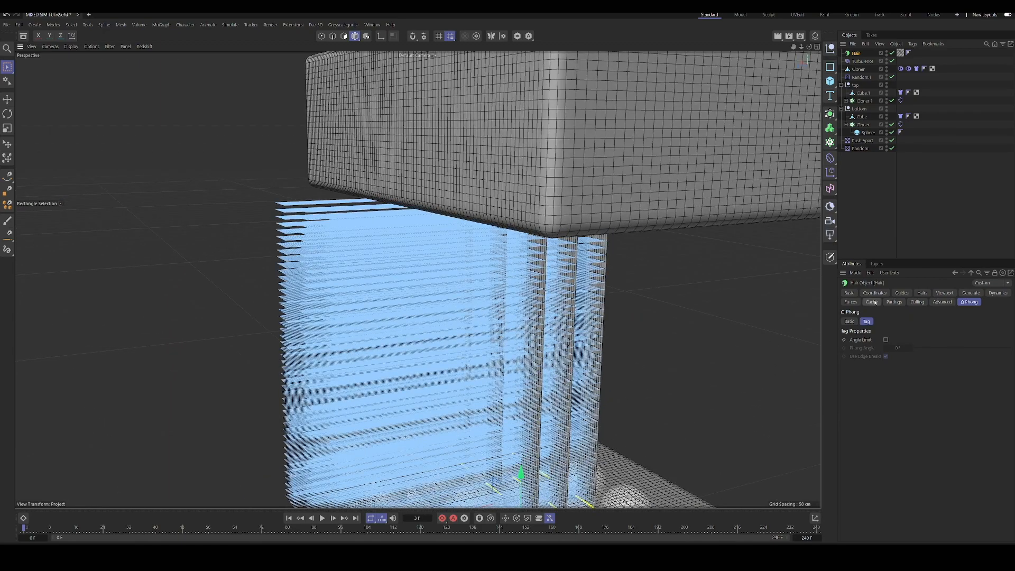
{"action": "left_click", "coordinate": [875, 293]}
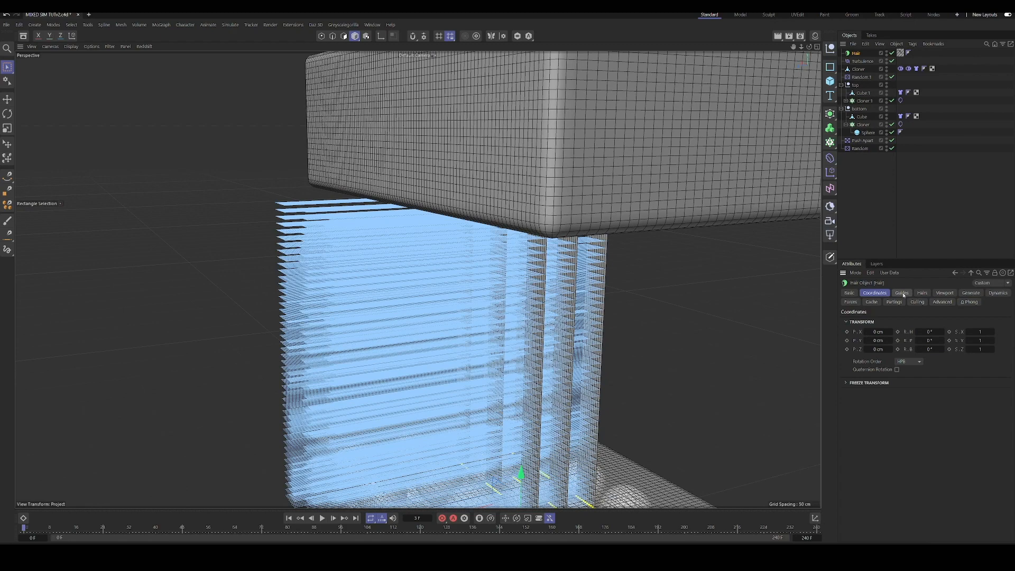
{"action": "left_click", "coordinate": [902, 293]}
{"action": "double_click", "coordinate": [884, 350]}
{"action": "type", "text": "10"}
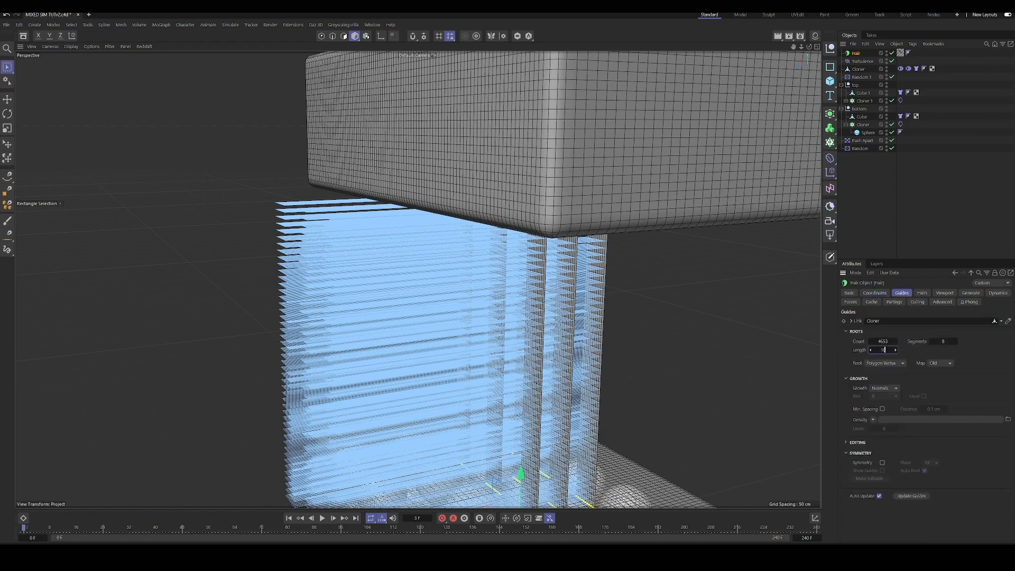
{"action": "key", "text": "Return"}
Step: Examine the direction and coverage of the hair guides on the cloth strips from all sides
{"action": "left_click_drag", "start_coordinate": [564, 319], "coordinate": [583, 294], "text": "alt"}
{"action": "right_click_drag", "start_coordinate": [582, 294], "coordinate": [556, 298], "text": "alt"}
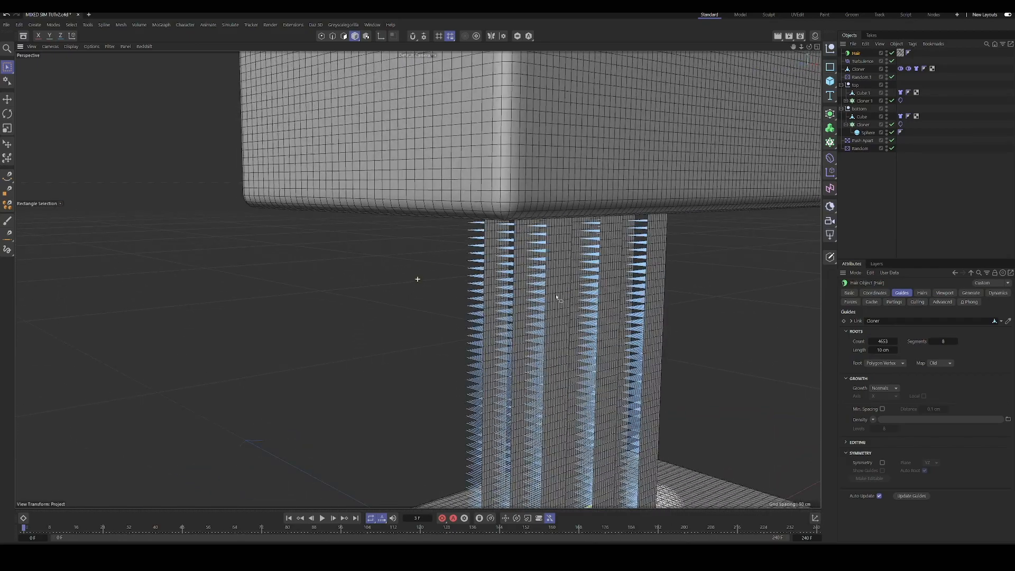
{"action": "key", "text": "ctrl+shift+z"}
{"action": "key", "text": "ctrl+shift+z"}
{"action": "key", "text": "ctrl+shift+z"}
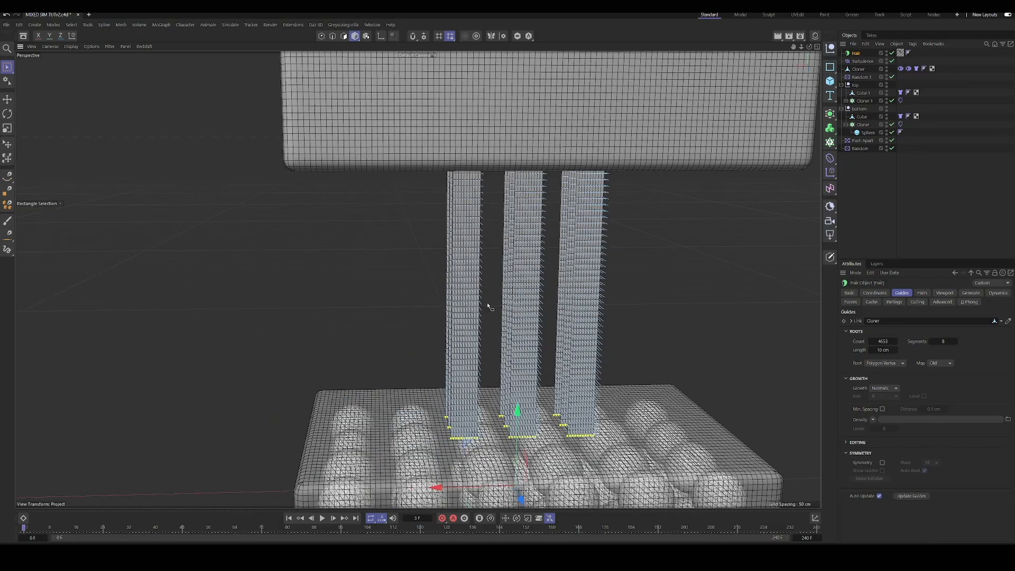
{"action": "left_click_drag", "start_coordinate": [488, 305], "coordinate": [551, 300], "text": "alt"}
{"action": "left_click_drag", "start_coordinate": [483, 280], "coordinate": [436, 291], "text": "alt"}
{"action": "right_click_drag", "start_coordinate": [436, 290], "coordinate": [396, 335], "text": "alt"}
{"action": "left_click_drag", "start_coordinate": [418, 321], "coordinate": [390, 312], "text": "alt"}
{"action": "right_click_drag", "start_coordinate": [389, 312], "coordinate": [453, 290], "text": "alt"}
{"action": "left_click_drag", "start_coordinate": [454, 290], "coordinate": [541, 310], "text": "alt"}
{"action": "left_click_drag", "start_coordinate": [530, 328], "coordinate": [556, 328], "text": "alt"}
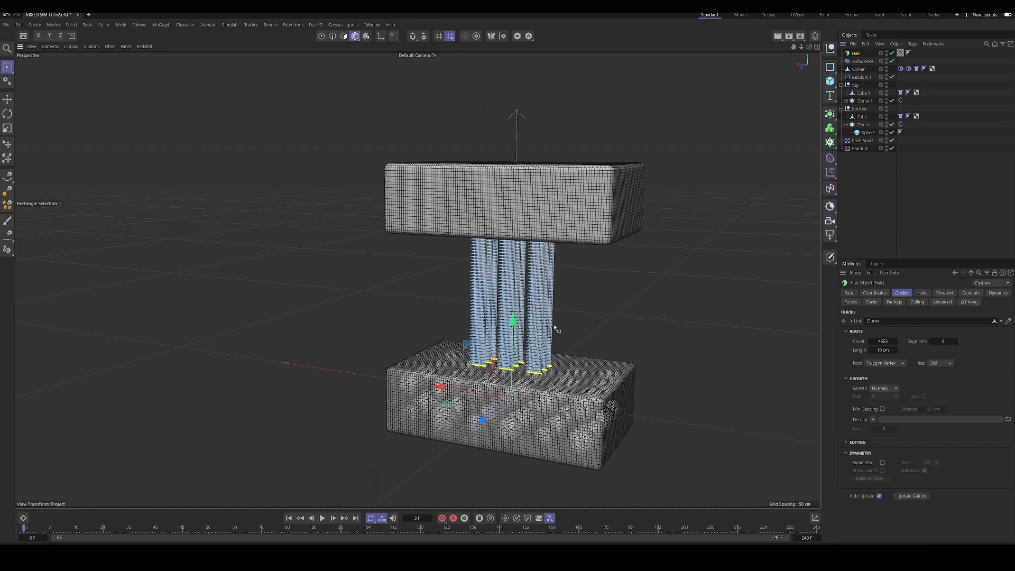
Step: Set the strip hair's gravity to 0 and add Turbulence to its force objects
{"action": "left_click", "coordinate": [997, 293]}
{"action": "left_click", "coordinate": [851, 303]}
{"action": "double_click", "coordinate": [887, 329]}
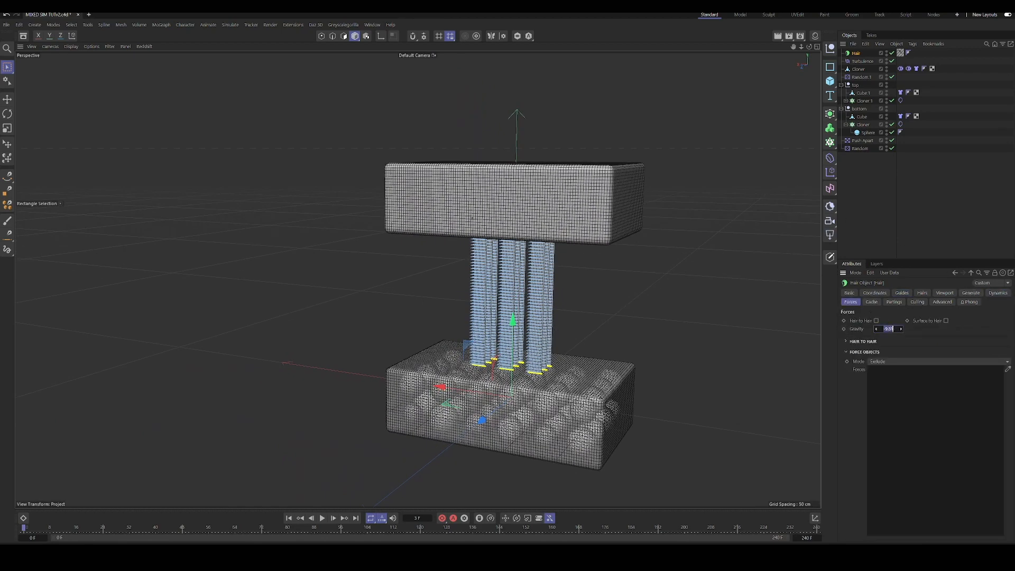
{"action": "type", "text": "0"}
{"action": "key", "text": "Return"}
{"action": "left_click_drag", "start_coordinate": [863, 64], "coordinate": [894, 381]}
Step: Play the simulation to about frame 43, stop it there and deselect the Hair object
{"action": "left_click", "coordinate": [322, 518]}
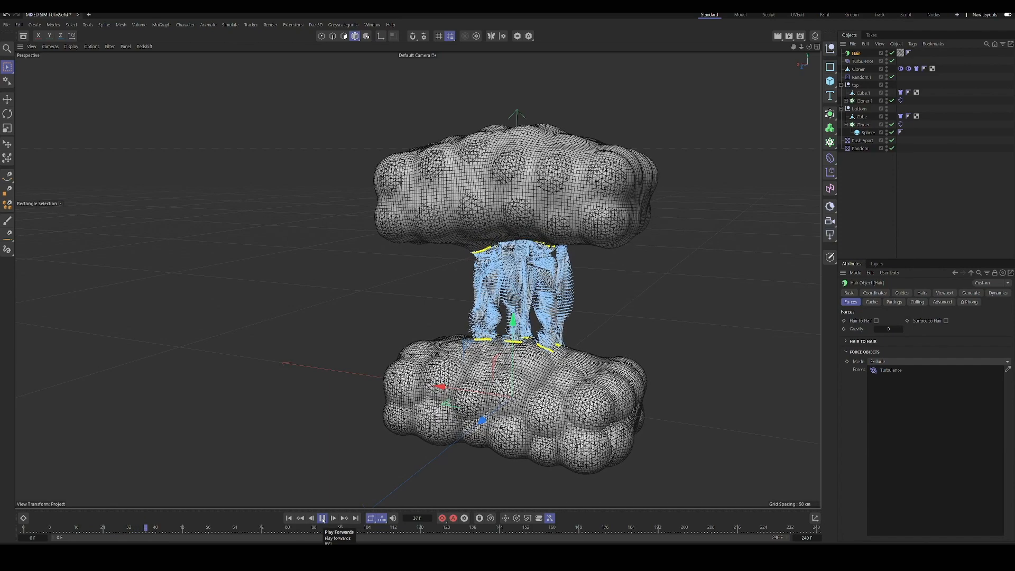
{"action": "left_click", "coordinate": [323, 519]}
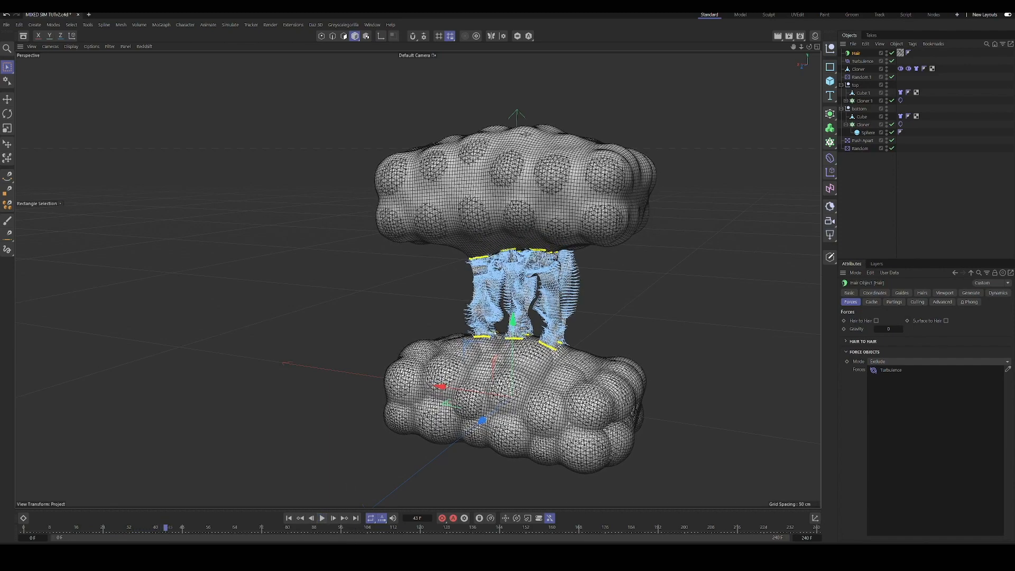
{"action": "left_click", "coordinate": [780, 215]}
Step: Examine the simulated hair on the twisted cloth strips up close and from different angles
{"action": "scroll", "coordinate": [507, 288], "scroll_direction": "up", "scroll_amount": 5}
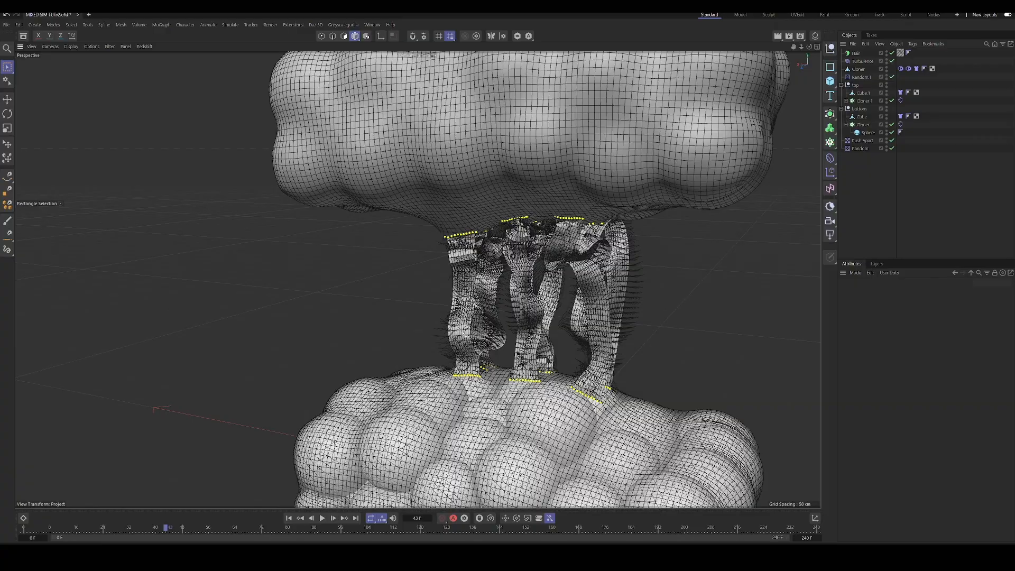
{"action": "left_click_drag", "start_coordinate": [428, 359], "coordinate": [479, 353], "text": "alt"}
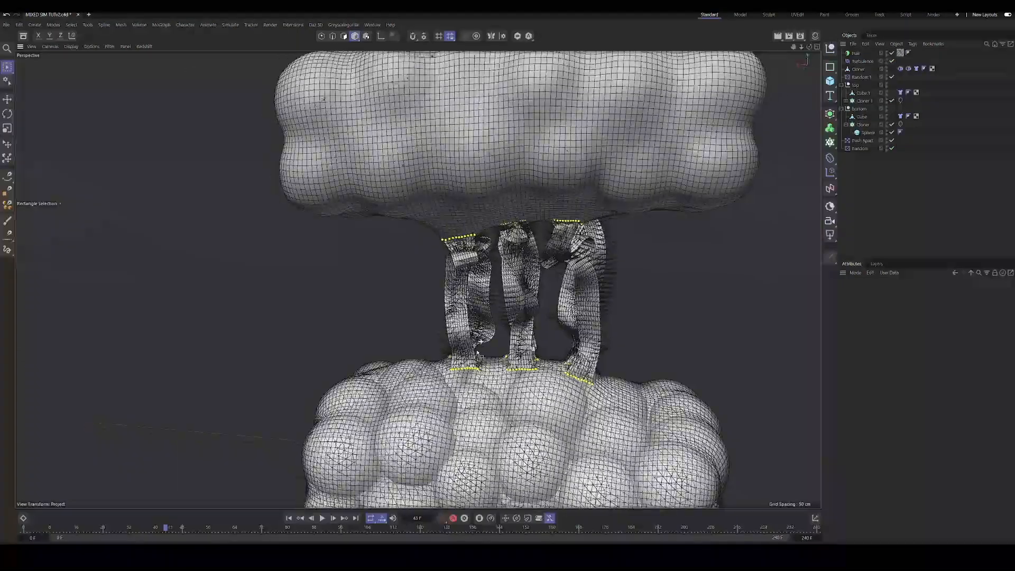
{"action": "scroll", "coordinate": [478, 353], "scroll_direction": "down", "scroll_amount": 6}
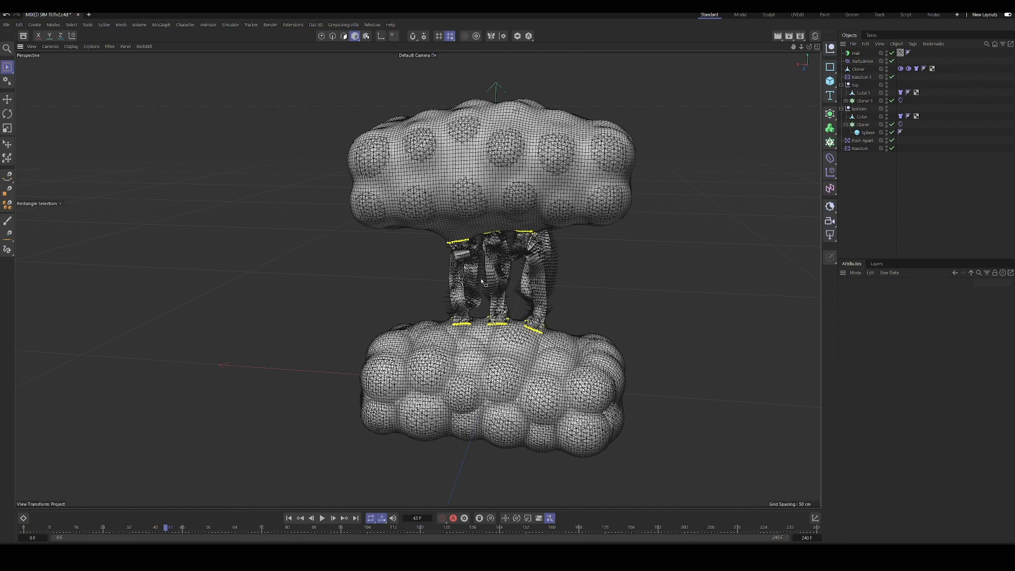
{"action": "left_click_drag", "start_coordinate": [552, 283], "coordinate": [554, 218], "text": "alt"}
{"action": "scroll", "coordinate": [554, 218], "scroll_direction": "up", "scroll_amount": 5}
{"action": "scroll", "coordinate": [503, 251], "scroll_direction": "up", "scroll_amount": 4}
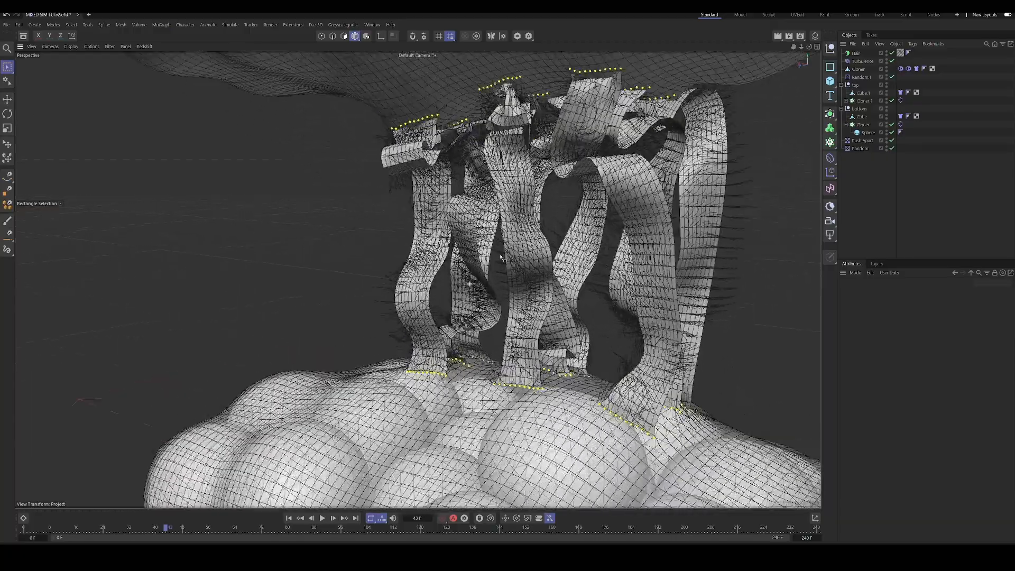
{"action": "scroll", "coordinate": [553, 222], "scroll_direction": "up", "scroll_amount": 2}
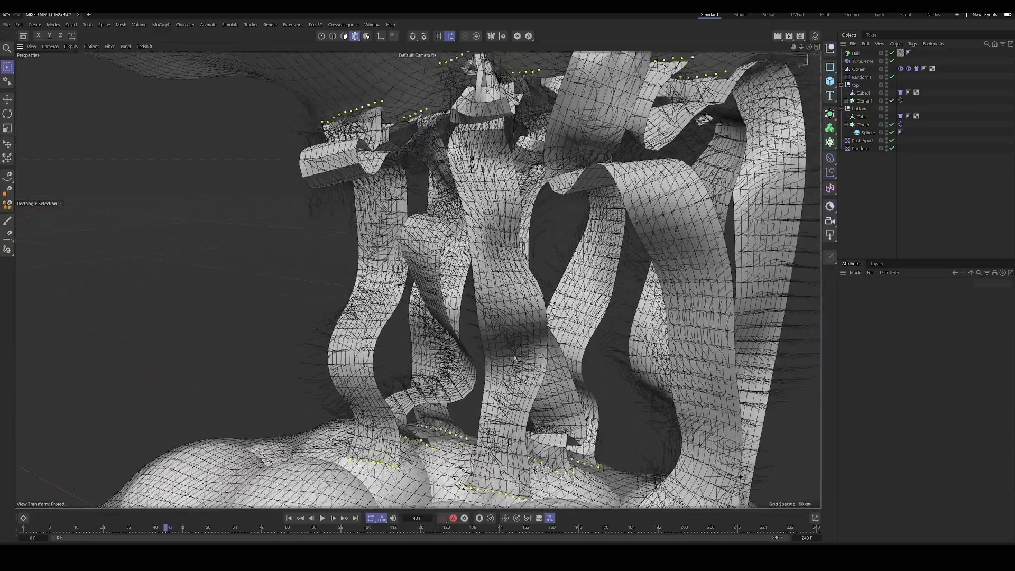
{"action": "scroll", "coordinate": [417, 385], "scroll_direction": "down", "scroll_amount": 8}
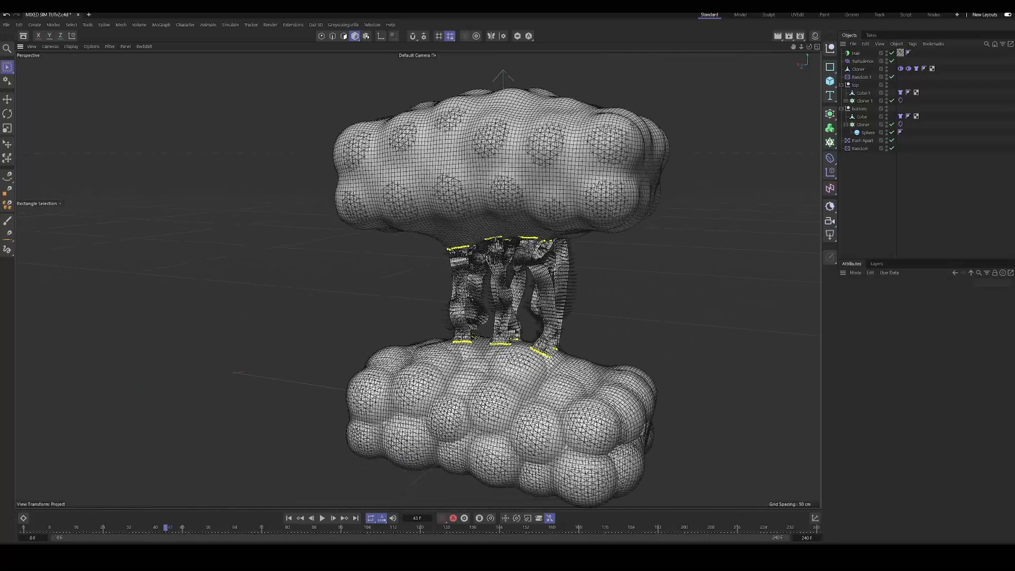
{"action": "scroll", "coordinate": [417, 385], "scroll_direction": "down", "scroll_amount": 3}
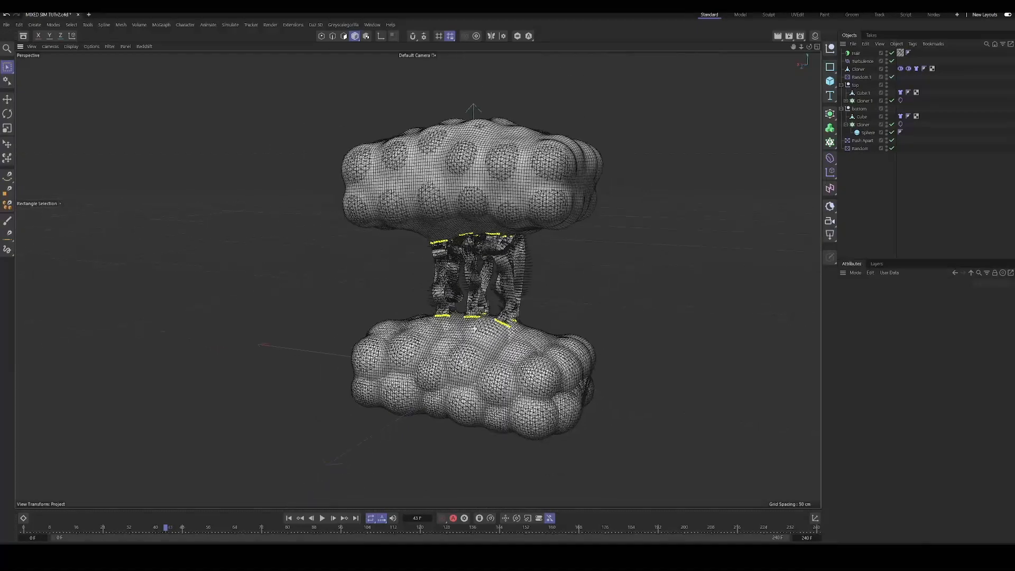
{"action": "left_click_drag", "start_coordinate": [417, 385], "coordinate": [409, 306], "text": "alt"}
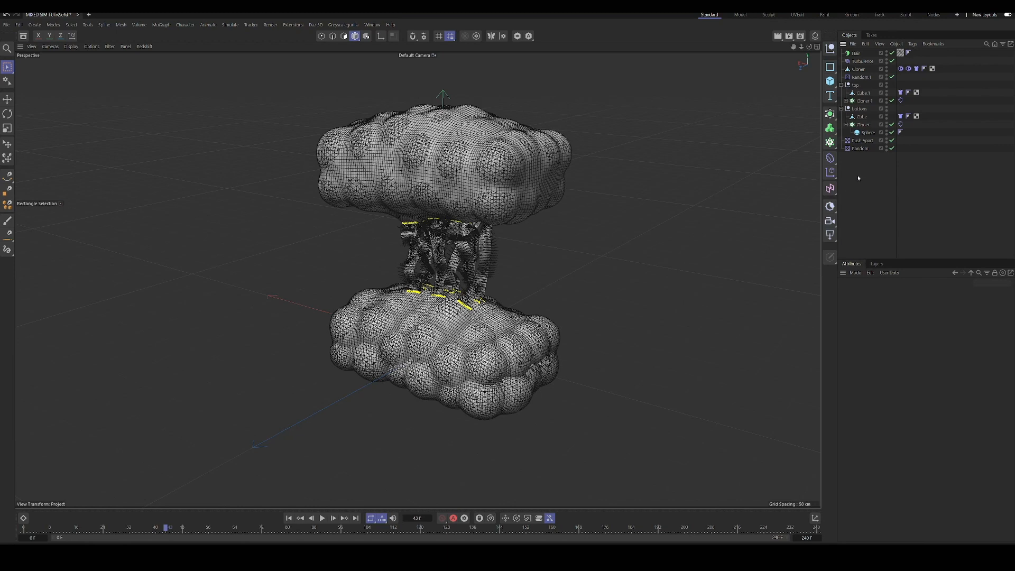
Step: Add a Redshift camera, look through it, set its focal length to 100 mm and frame both sphere groups
{"action": "left_click", "coordinate": [829, 224]}
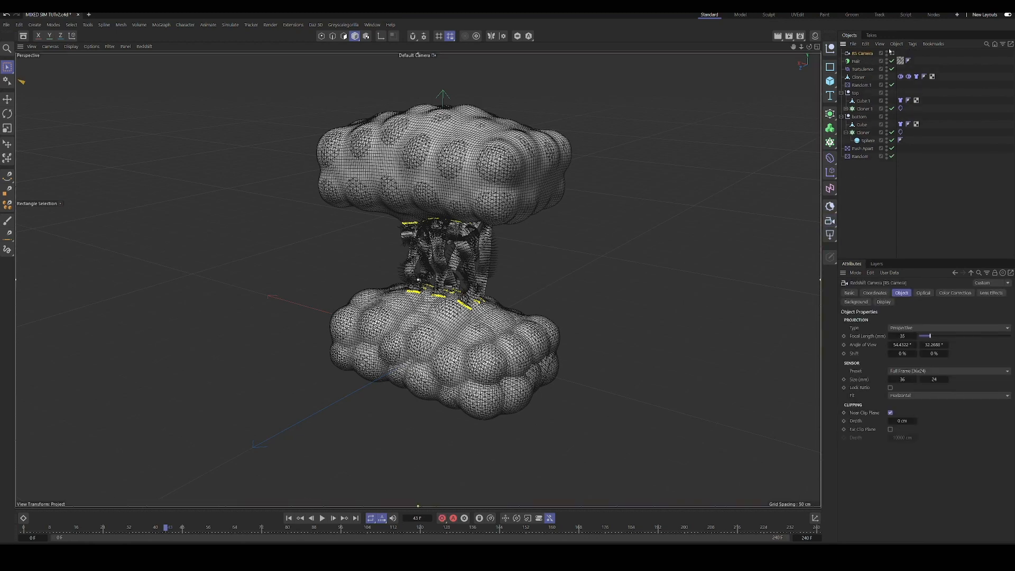
{"action": "left_click", "coordinate": [893, 53]}
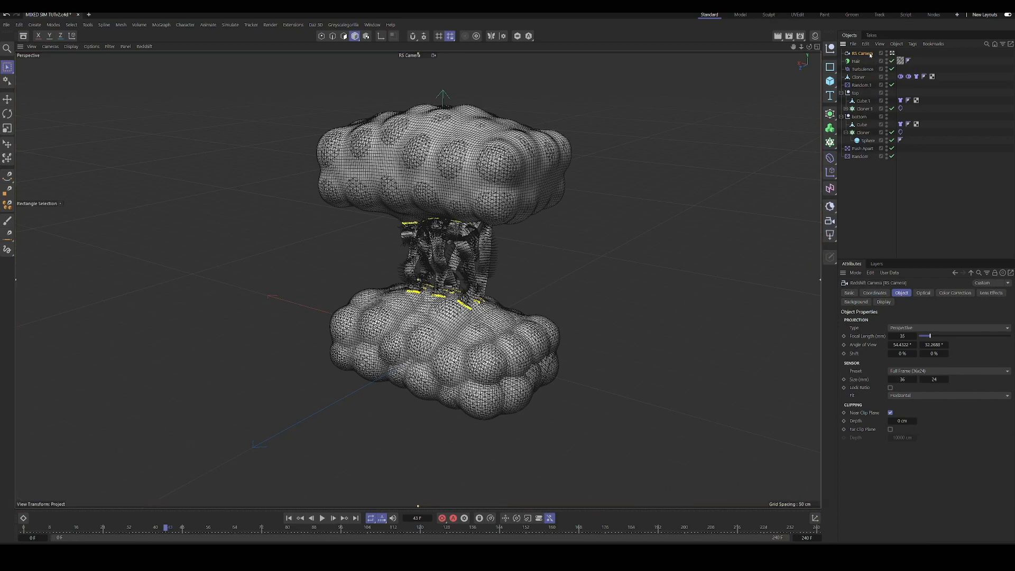
{"action": "double_click", "coordinate": [902, 336]}
{"action": "type", "text": "100"}
{"action": "key", "text": "Return"}
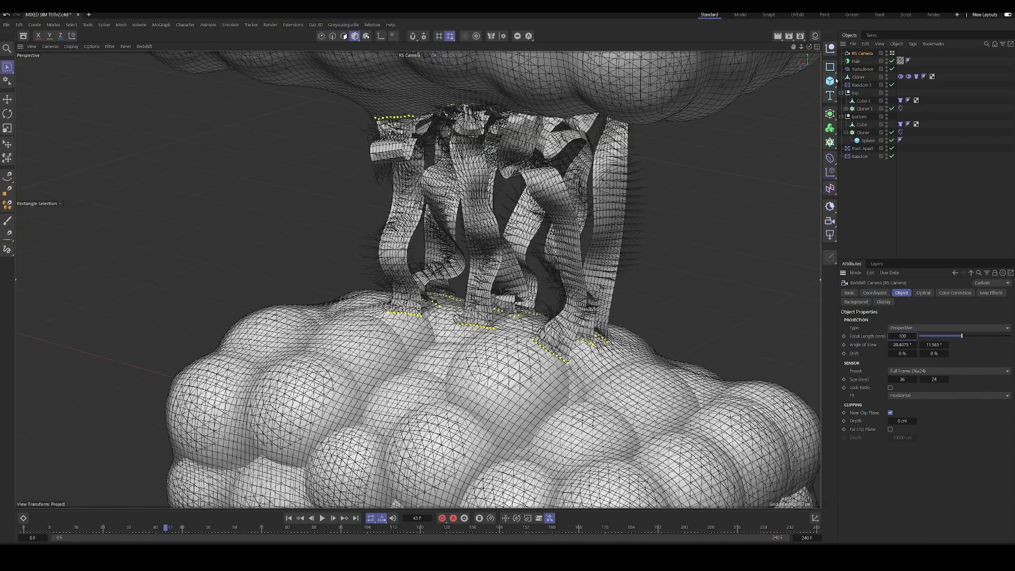
{"action": "scroll", "coordinate": [600, 197], "scroll_direction": "down", "scroll_amount": 5}
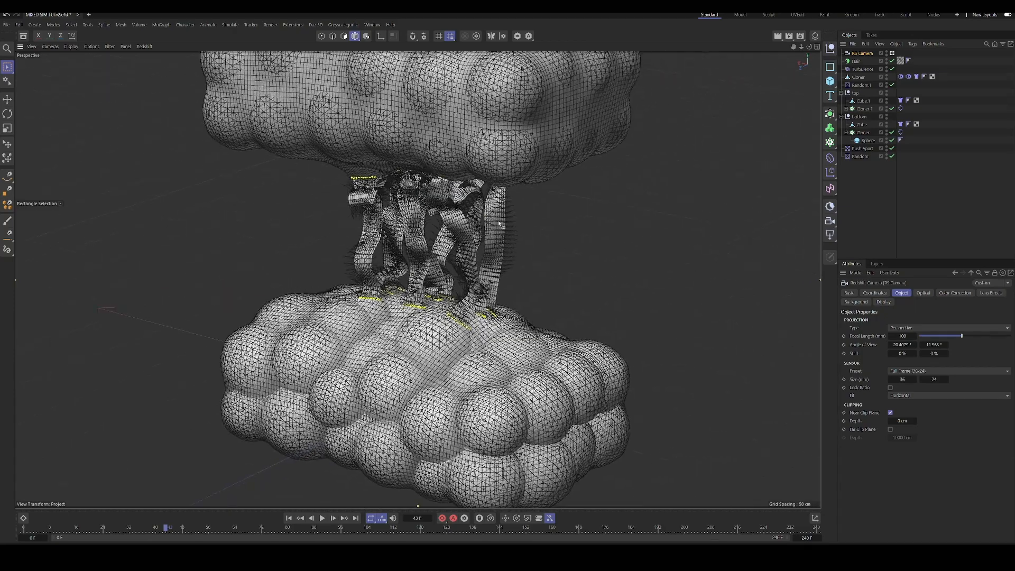
{"action": "left_click_drag", "start_coordinate": [508, 292], "coordinate": [458, 310], "text": "alt"}
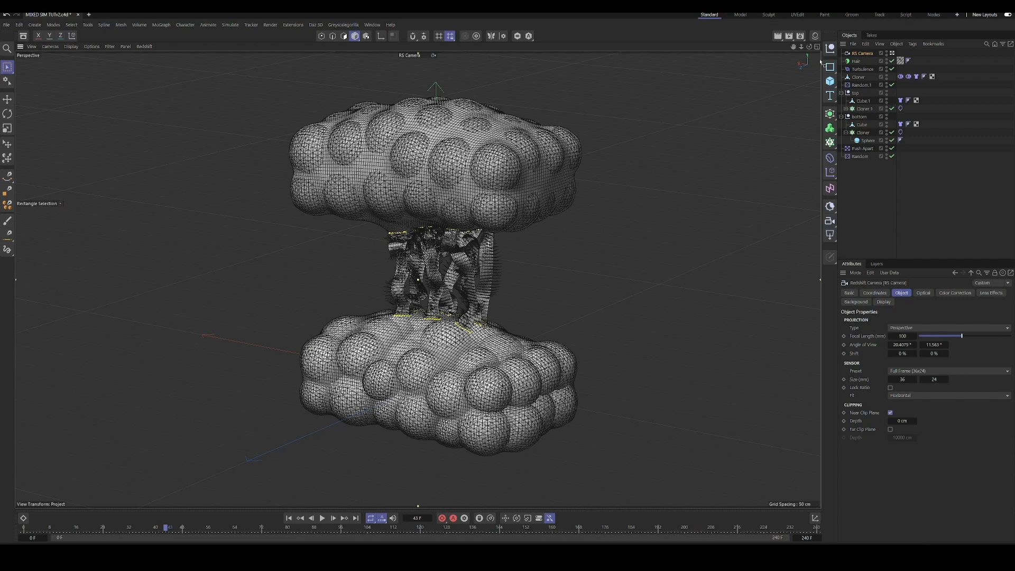
Step: Set the render output to 1080 × 1350 pixels and reframe the model within the portrait camera view
{"action": "left_click", "coordinate": [800, 36]}
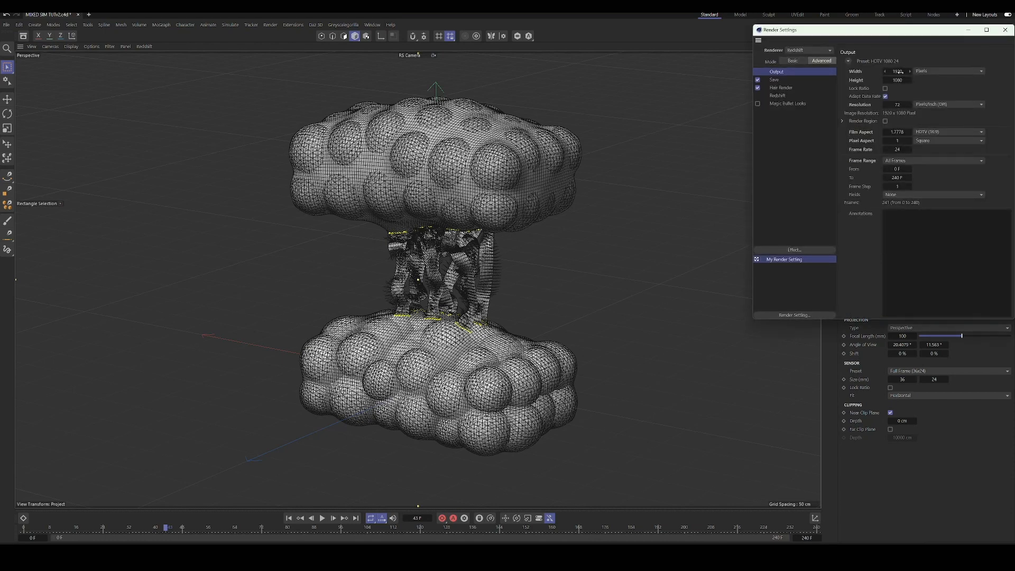
{"action": "double_click", "coordinate": [897, 72]}
{"action": "type", "text": "1080"}
{"action": "left_click", "coordinate": [907, 80]}
{"action": "type", "text": "1"}
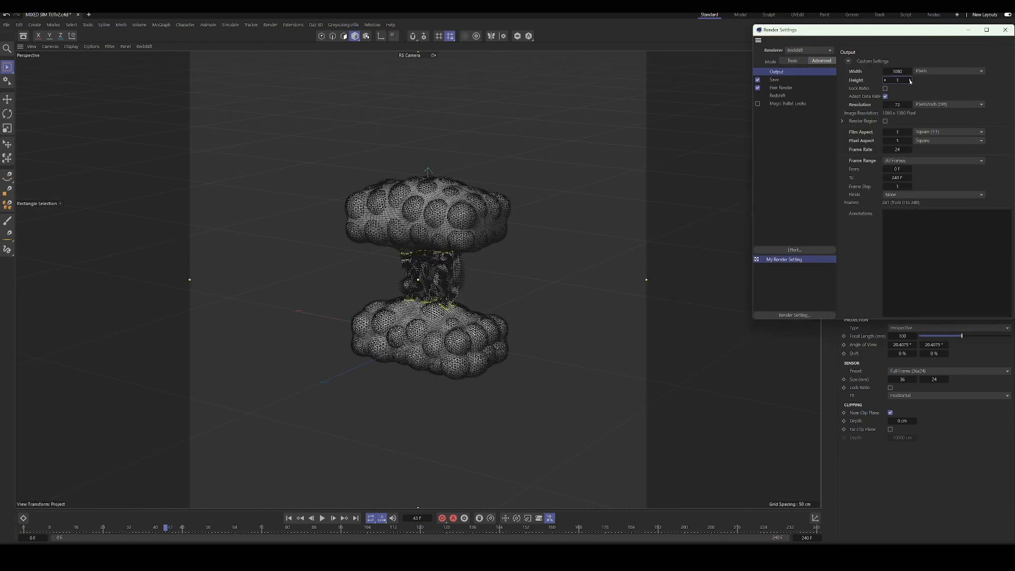
{"action": "type", "text": "350"}
{"action": "key", "text": "Return"}
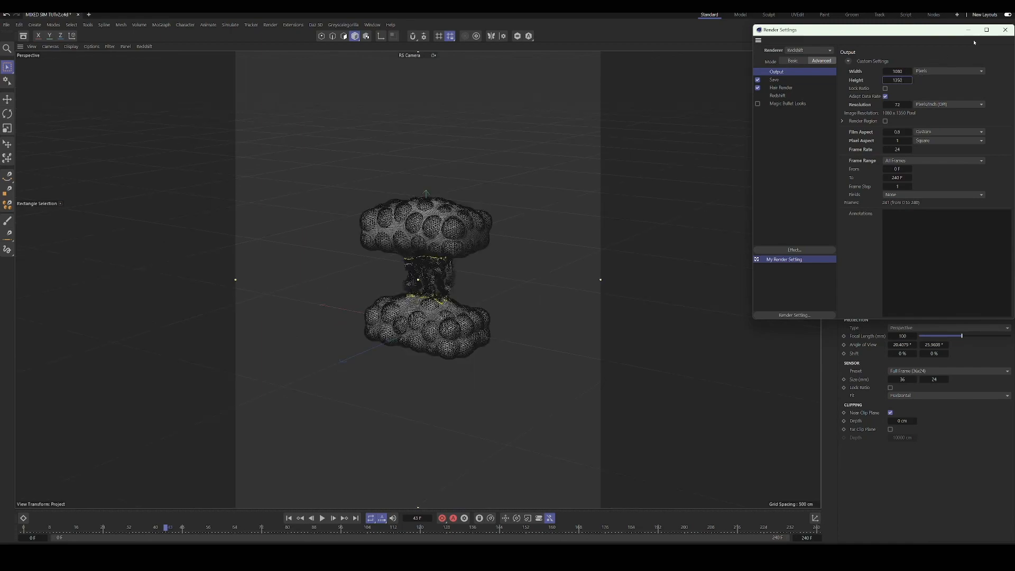
{"action": "left_click", "coordinate": [1001, 29]}
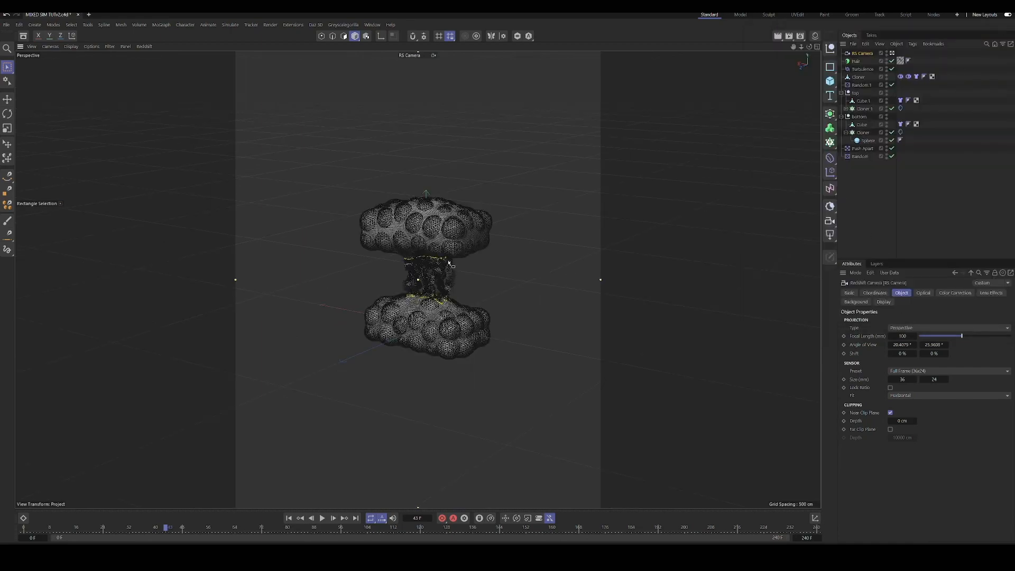
{"action": "right_click_drag", "start_coordinate": [457, 277], "coordinate": [511, 275], "text": "alt"}
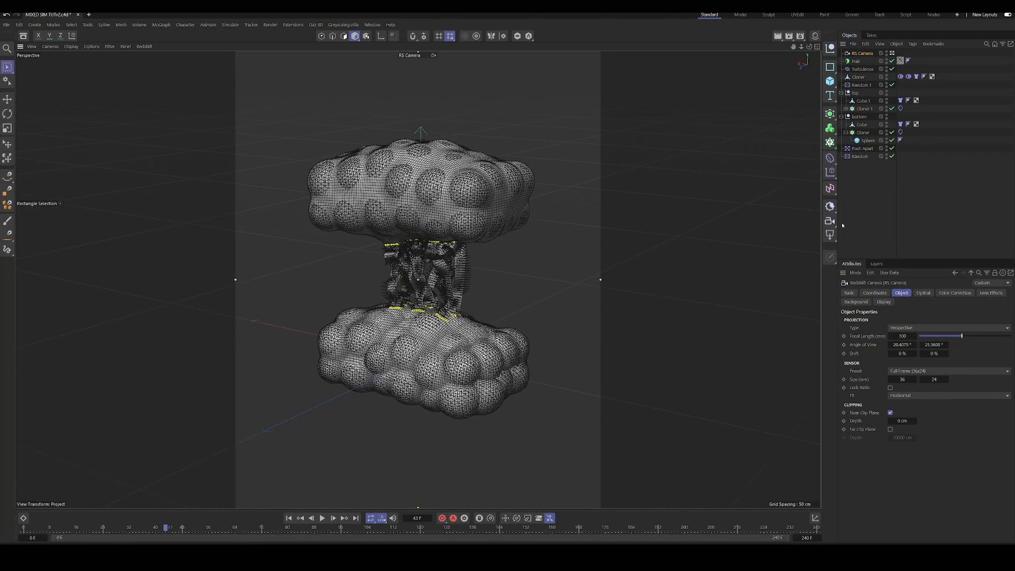
Step: Add a Redshift Sun and Sky rig to the scene and select its RS Sun light
{"action": "left_click", "coordinate": [873, 206]}
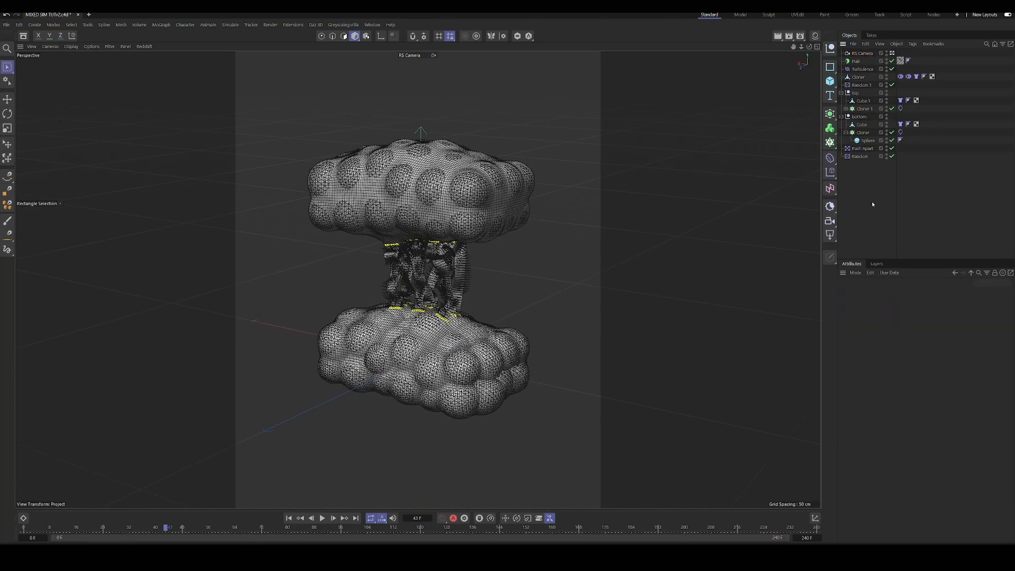
{"action": "left_click", "coordinate": [831, 208]}
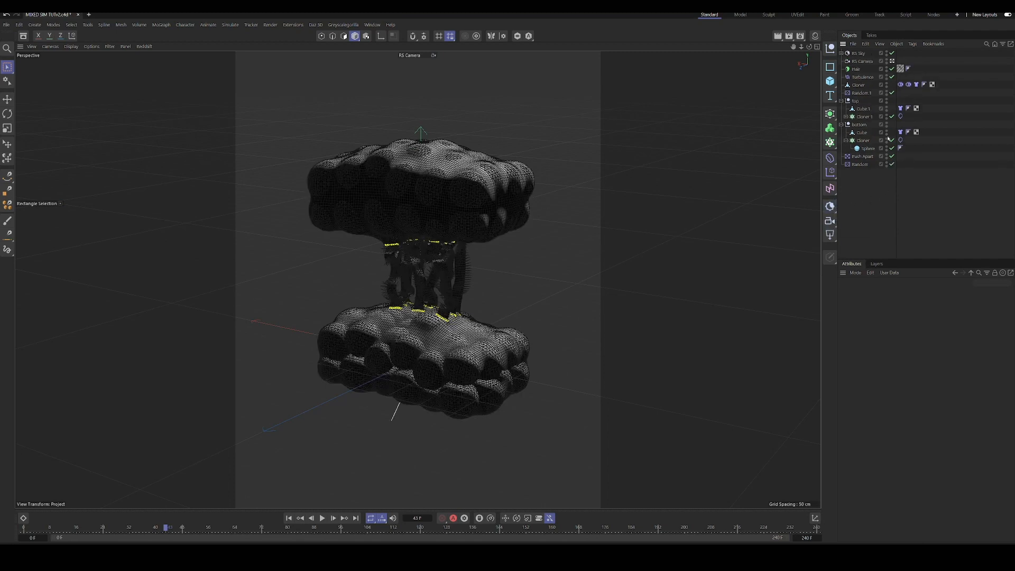
{"action": "left_click", "coordinate": [841, 53]}
{"action": "left_click", "coordinate": [863, 61]}
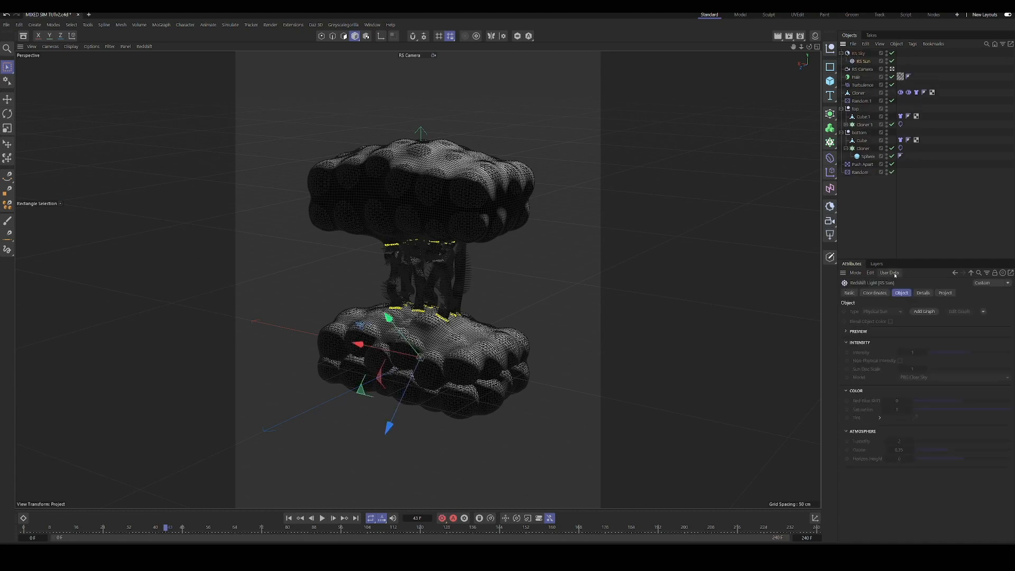
Step: Set the RS Sun's heading rotation to about -237°
{"action": "left_click", "coordinate": [873, 292]}
{"action": "mouse_move", "coordinate": [930, 322]}
{"action": "left_mouse_down"}
{"action": "mouse_move", "coordinate": [888, 322]}
{"action": "mouse_move", "coordinate": [930, 322]}
{"action": "left_mouse_up"}
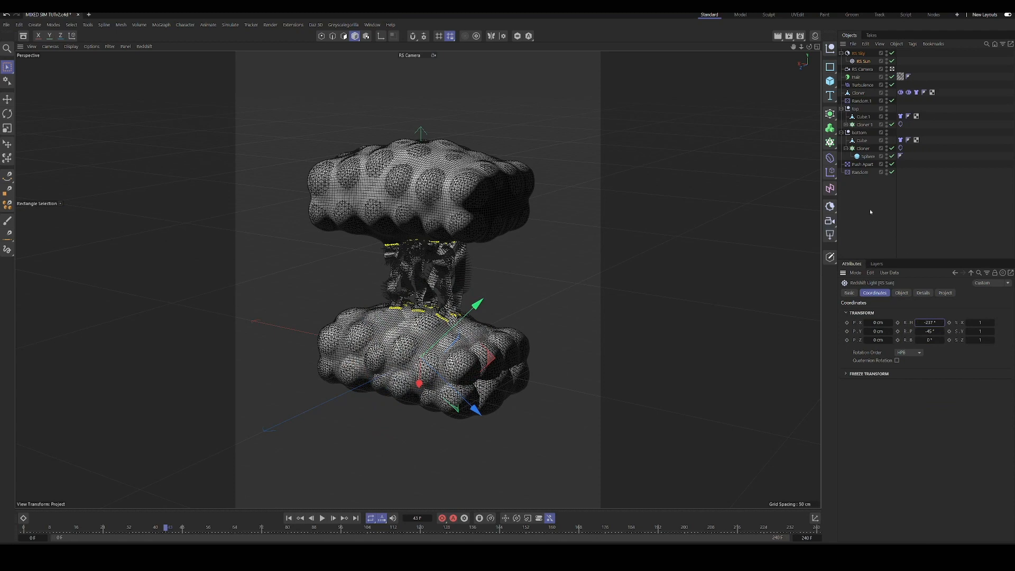
{"action": "left_click", "coordinate": [876, 204]}
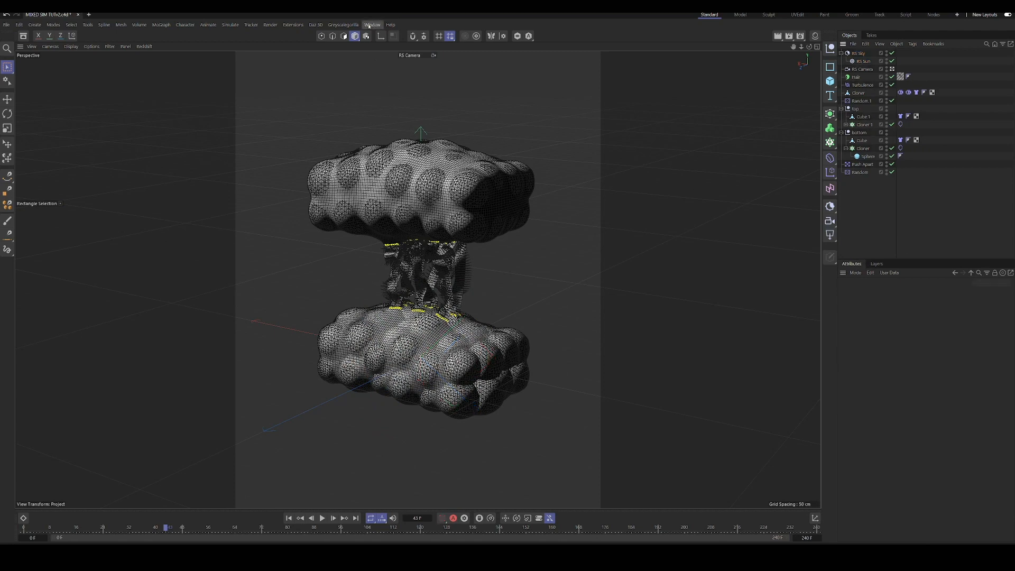
Step: Dock the Redshift RenderView beside the perspective viewport and start the live render of the scene
{"action": "left_click", "coordinate": [369, 26]}
{"action": "left_click", "coordinate": [401, 290]}
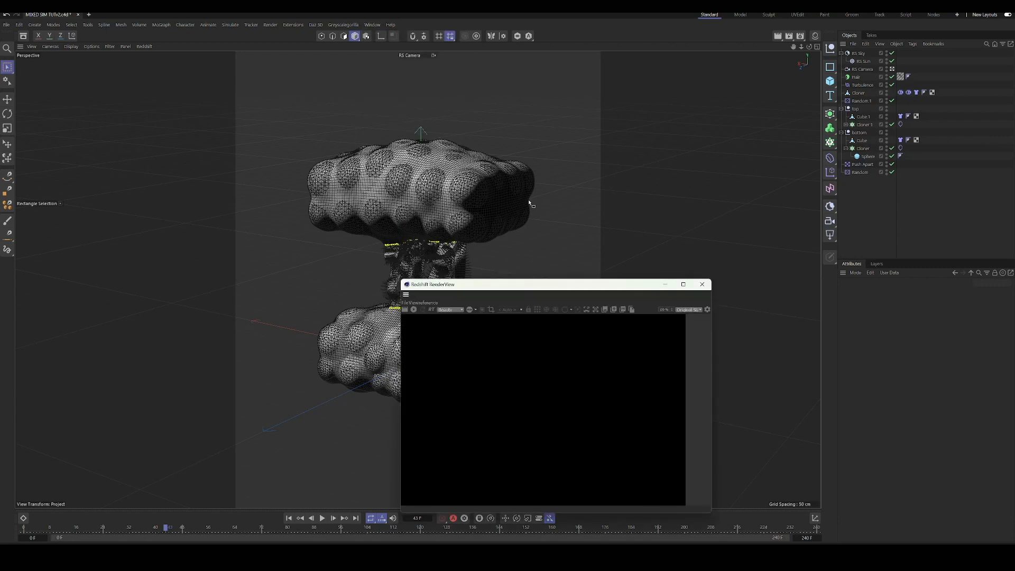
{"action": "scroll", "coordinate": [613, 349], "scroll_direction": "down", "scroll_amount": 3}
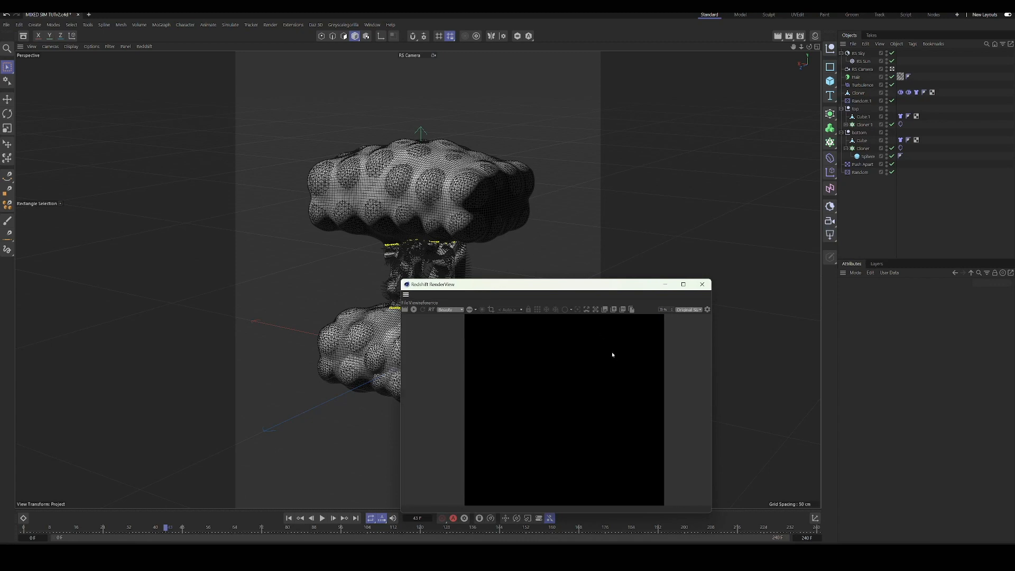
{"action": "scroll", "coordinate": [608, 353], "scroll_direction": "down", "scroll_amount": 3}
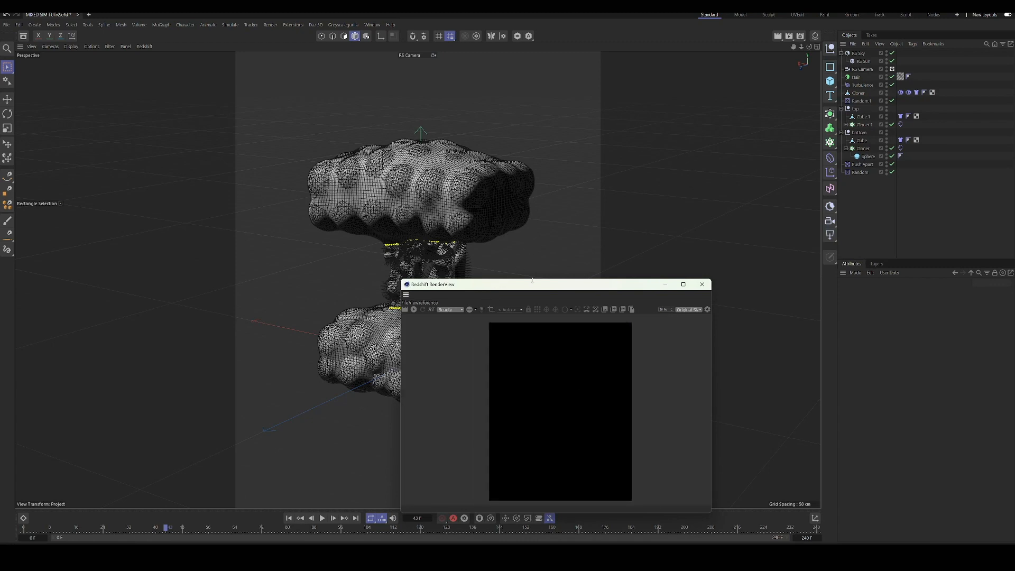
{"action": "left_click_drag", "start_coordinate": [531, 281], "coordinate": [699, 156]}
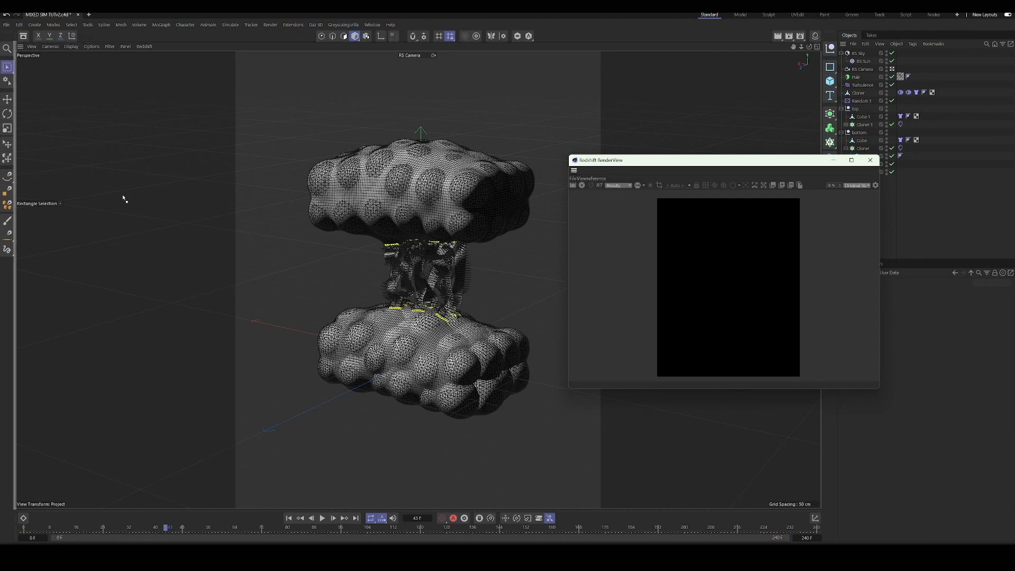
{"action": "left_click_drag", "start_coordinate": [101, 192], "coordinate": [100, 192]}
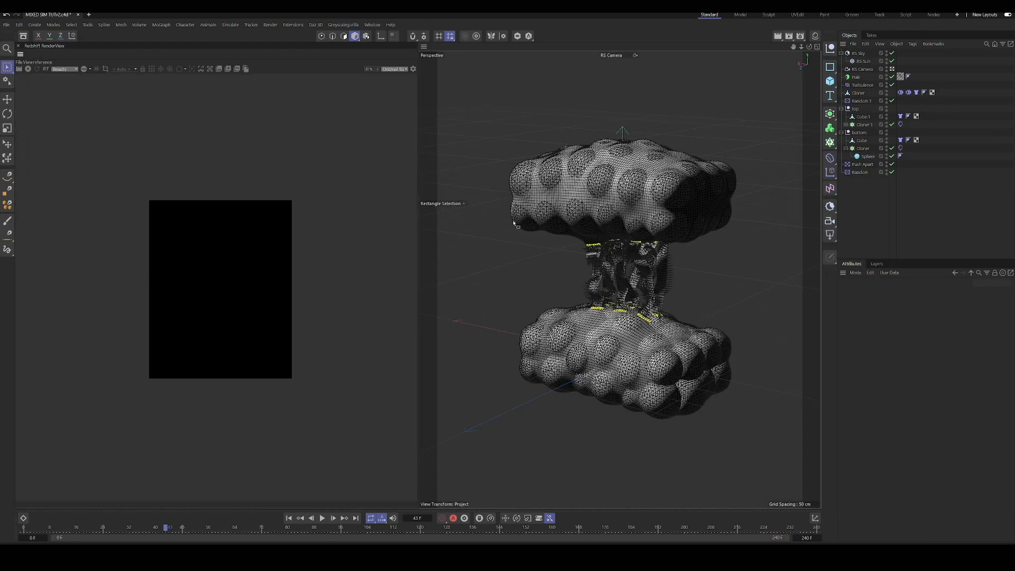
{"action": "scroll", "coordinate": [248, 312], "scroll_direction": "up", "scroll_amount": 3}
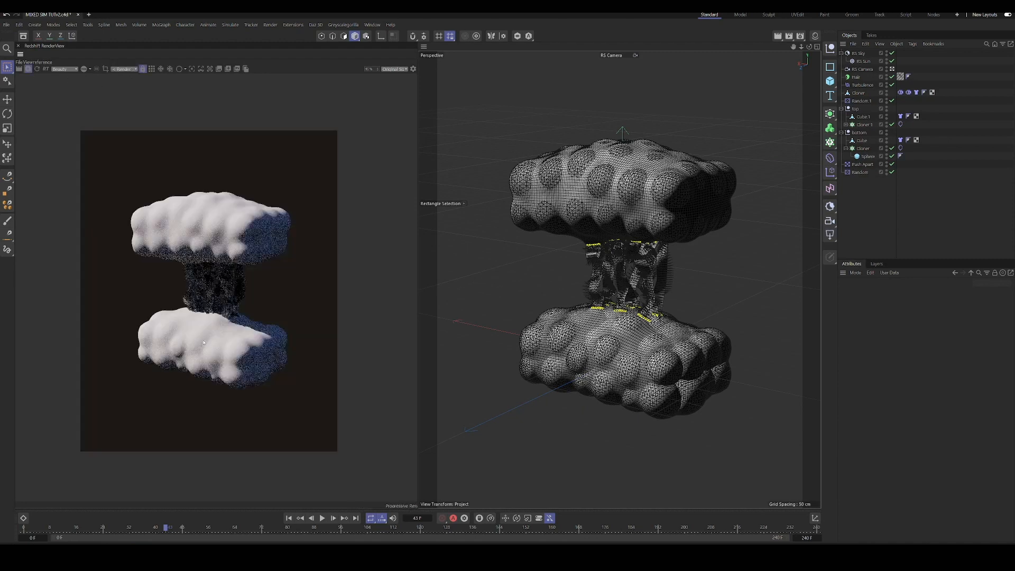
{"action": "scroll", "coordinate": [202, 338], "scroll_direction": "up", "scroll_amount": 2}
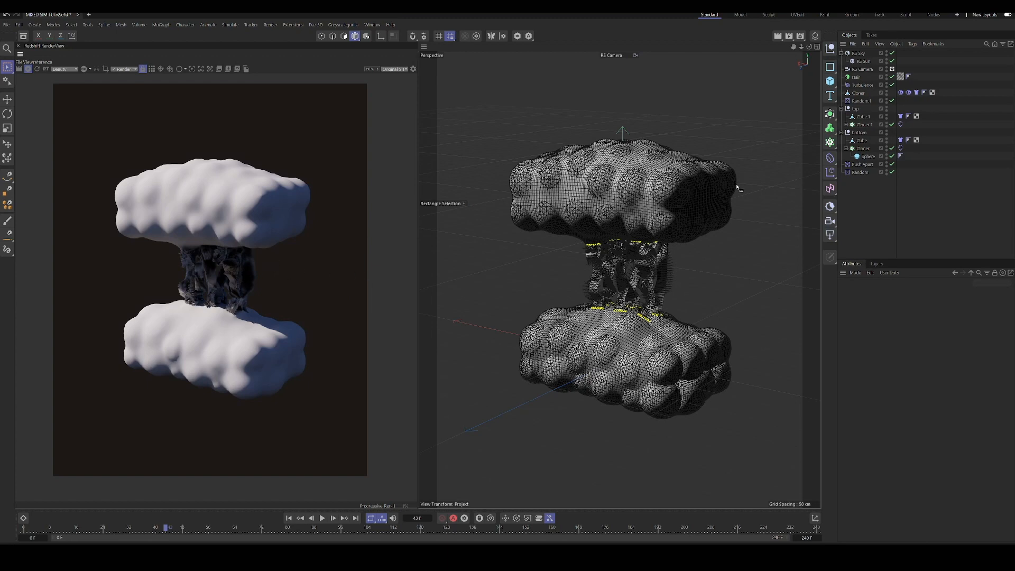
Step: Set the RS Sun's heading rotation to about -171° and check the lighting on the hair strands in the render
{"action": "left_click", "coordinate": [862, 62]}
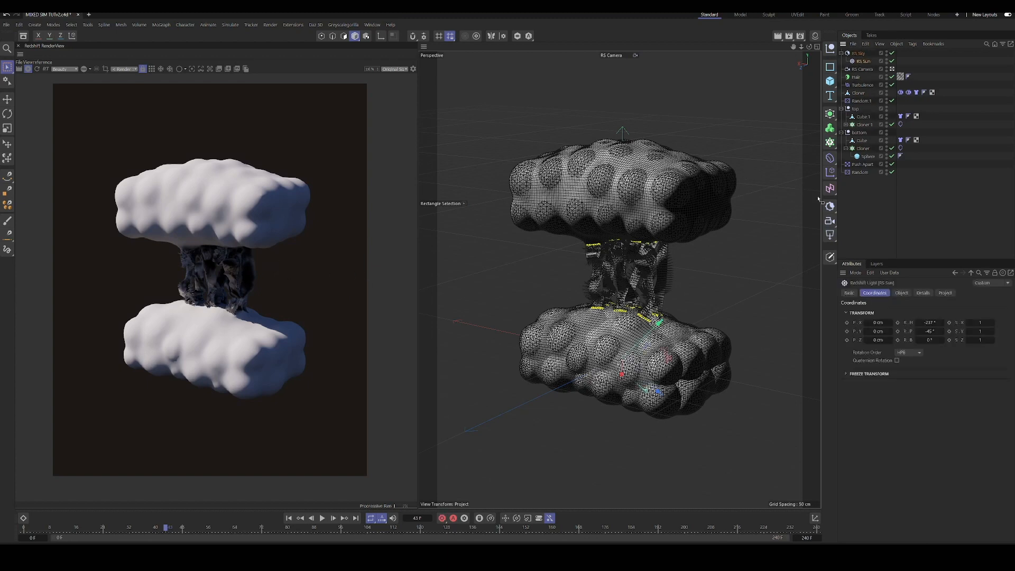
{"action": "mouse_move", "coordinate": [942, 323]}
{"action": "left_mouse_down"}
{"action": "mouse_move", "coordinate": [970, 322]}
{"action": "mouse_move", "coordinate": [959, 323]}
{"action": "left_mouse_up"}
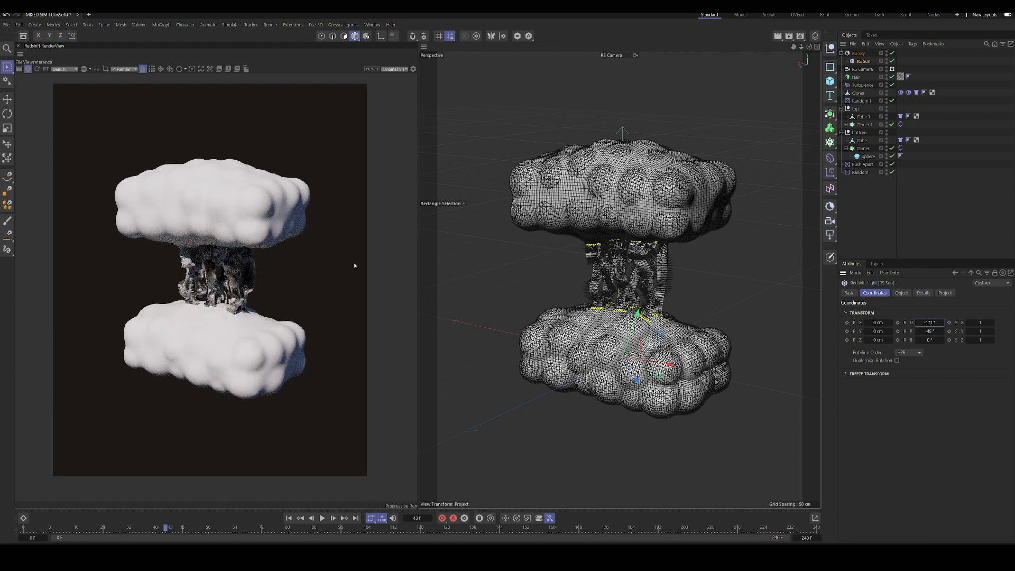
{"action": "scroll", "coordinate": [164, 281], "scroll_direction": "up", "scroll_amount": 5}
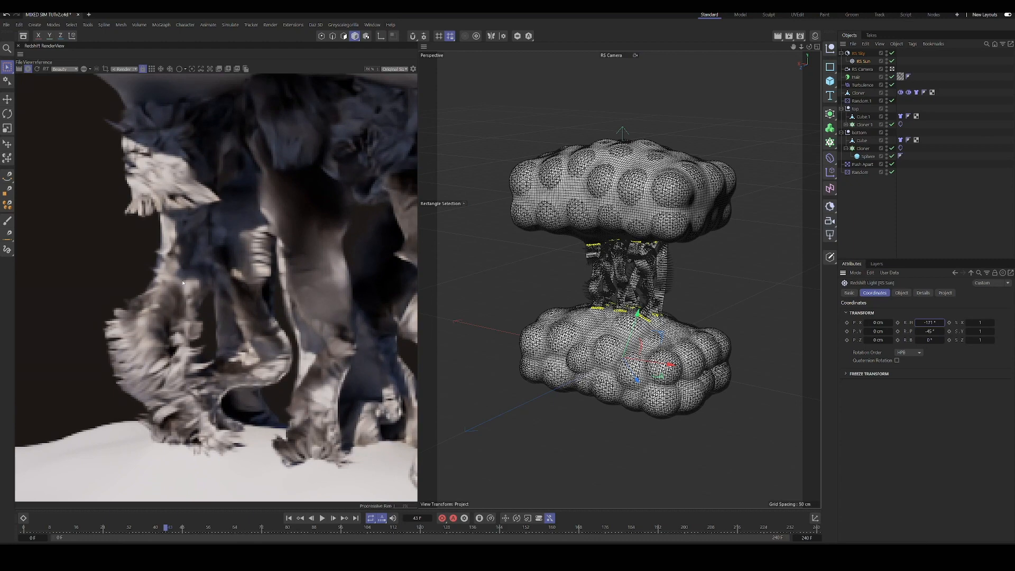
{"action": "scroll", "coordinate": [183, 283], "scroll_direction": "down", "scroll_amount": 2}
{"action": "scroll", "coordinate": [184, 283], "scroll_direction": "down", "scroll_amount": 3}
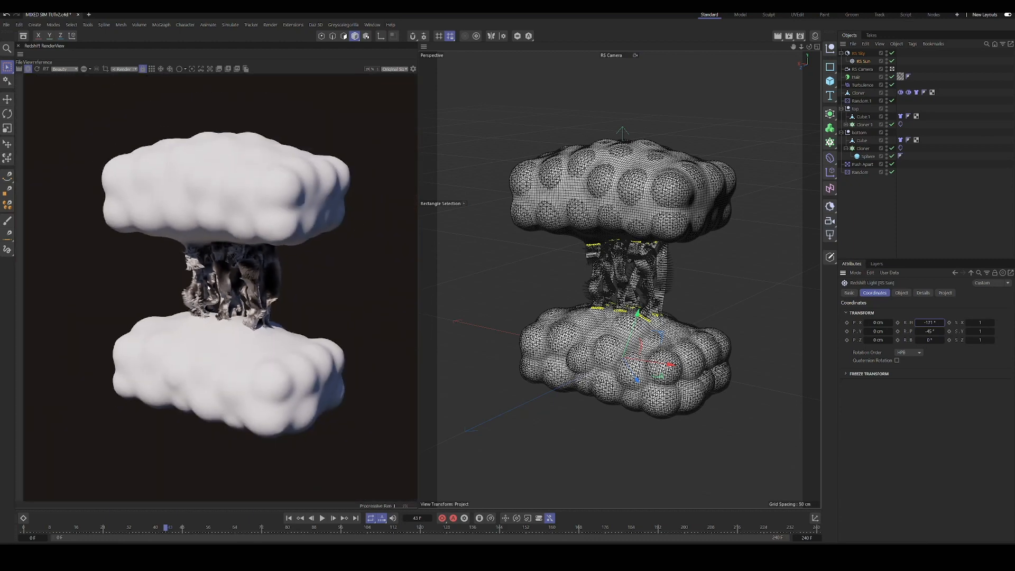
{"action": "scroll", "coordinate": [229, 295], "scroll_direction": "down", "scroll_amount": 3}
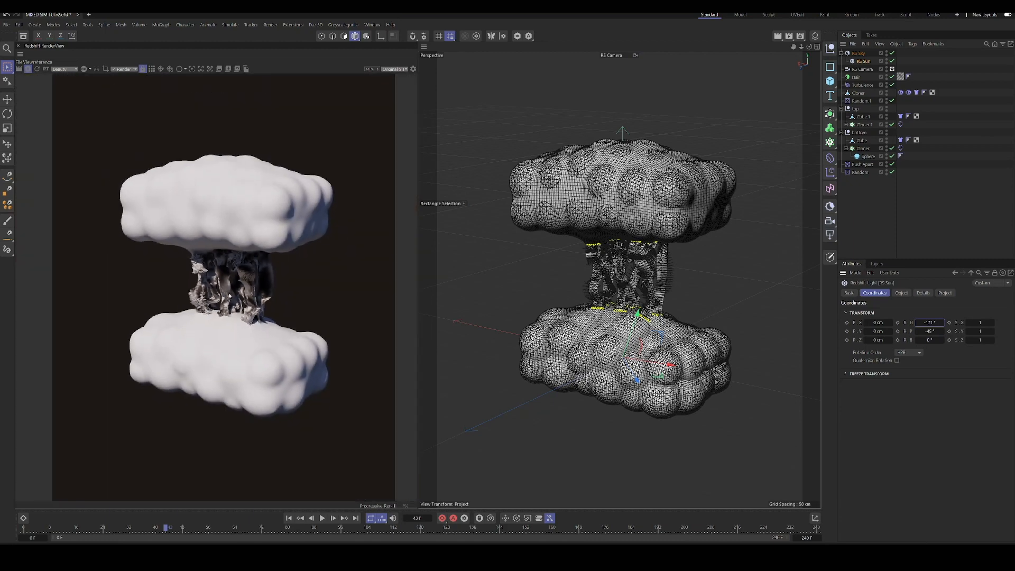
Step: Show the scene's materials and delete the second hair material
{"action": "left_click", "coordinate": [857, 77]}
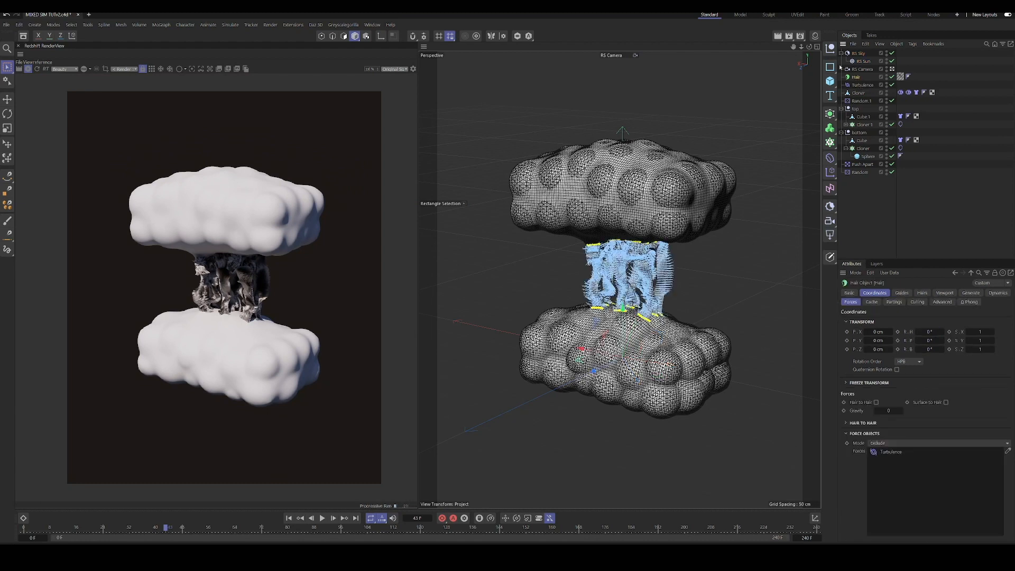
{"action": "left_click", "coordinate": [816, 36]}
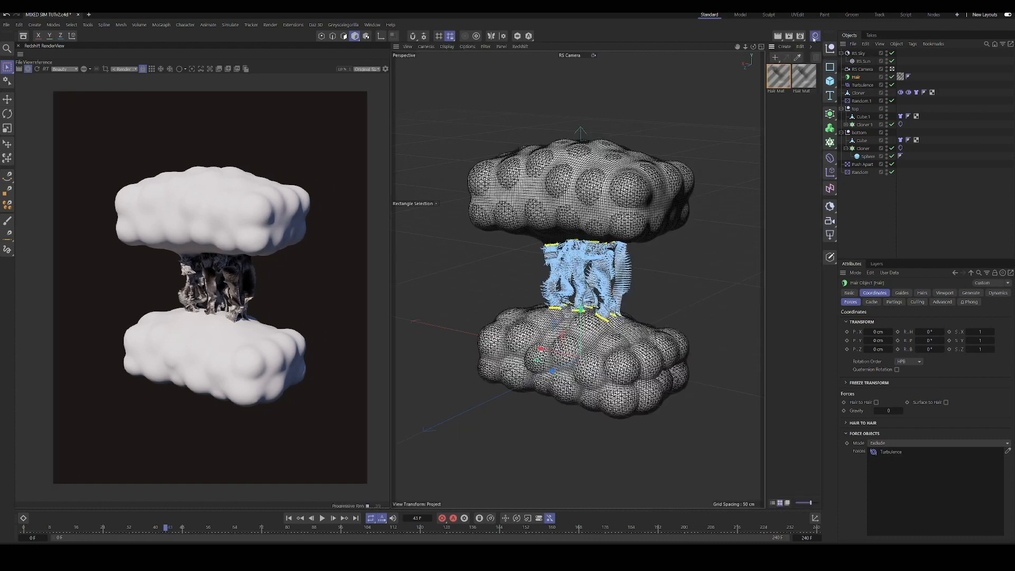
{"action": "left_click", "coordinate": [804, 77]}
{"action": "key", "text": "Delete"}
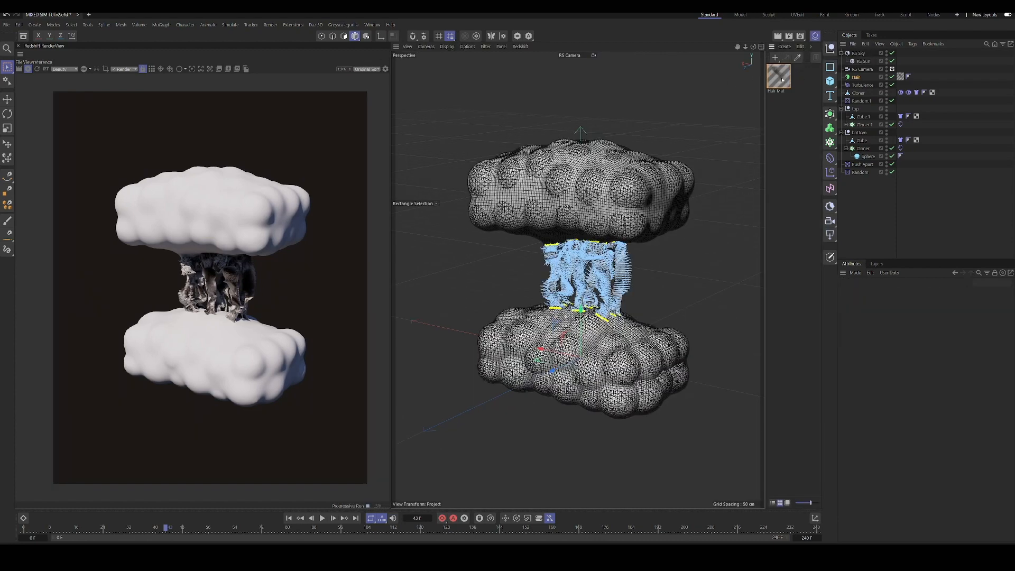
Step: Load the Flame 6 gradient preset as the color of the remaining Hair Mat and check it in the render
{"action": "left_click", "coordinate": [783, 80]}
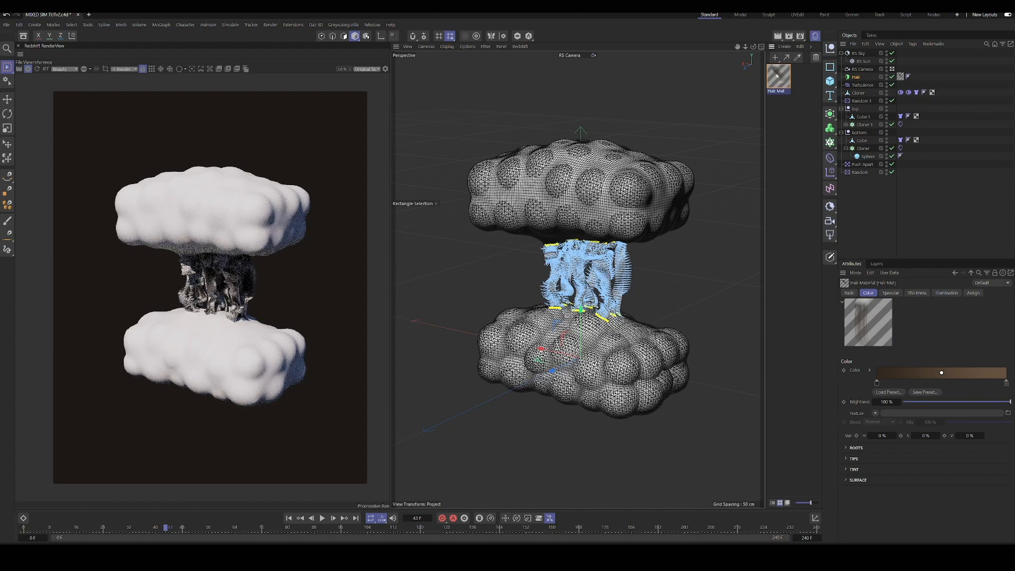
{"action": "double_click", "coordinate": [779, 77]}
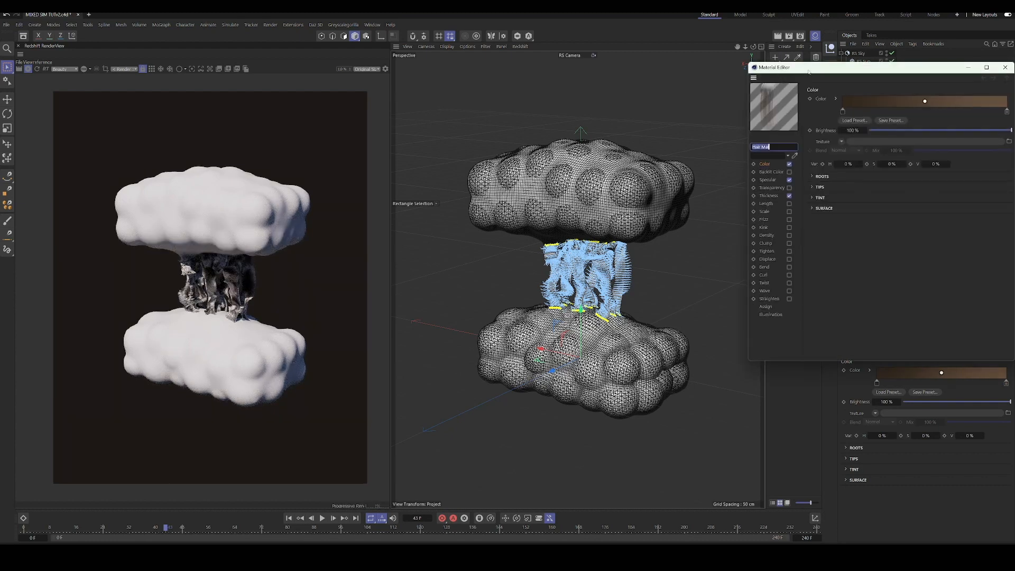
{"action": "left_click_drag", "start_coordinate": [809, 69], "coordinate": [717, 96]}
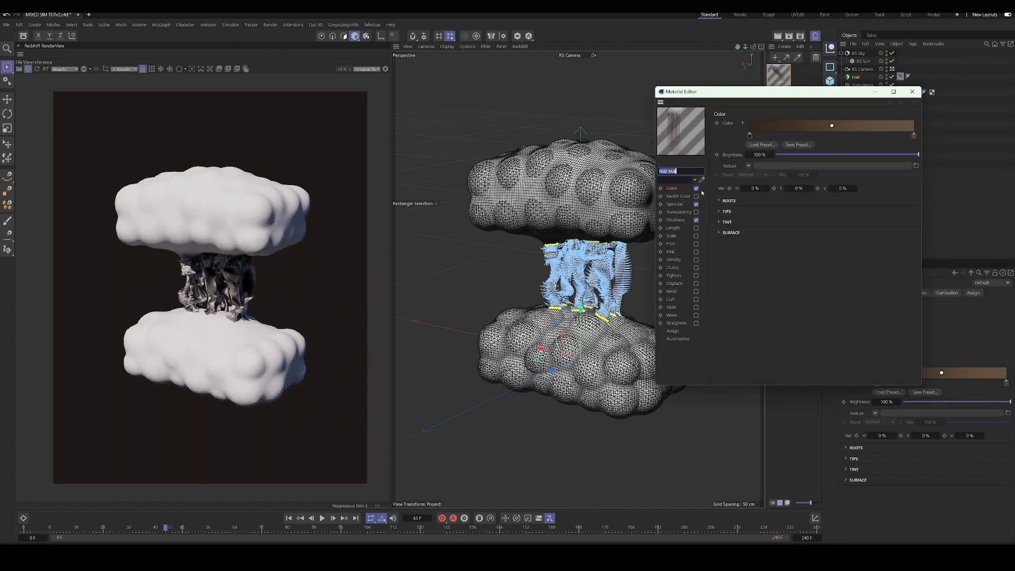
{"action": "left_click", "coordinate": [769, 145]}
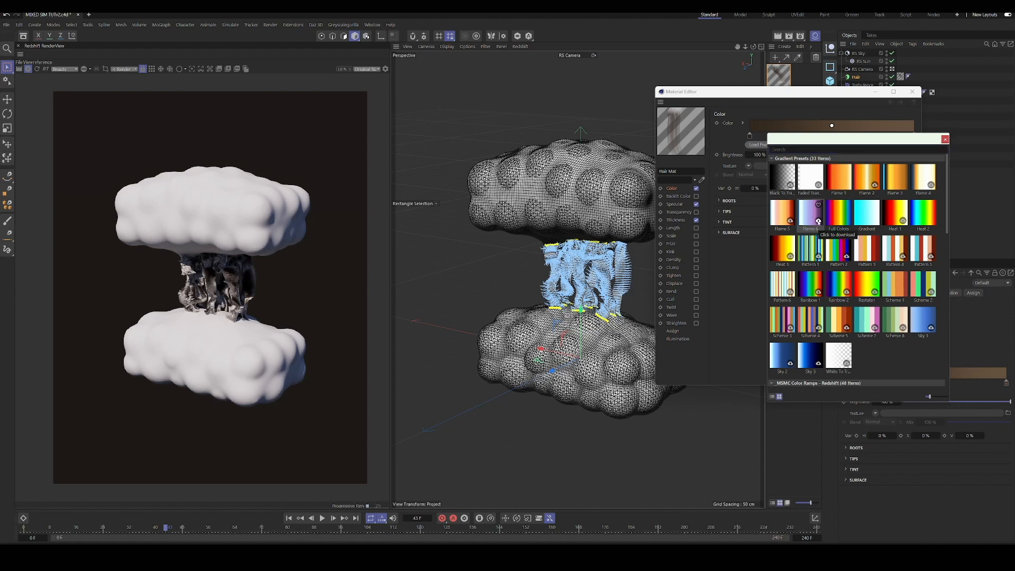
{"action": "left_click", "coordinate": [808, 220]}
{"action": "double_click", "coordinate": [808, 220]}
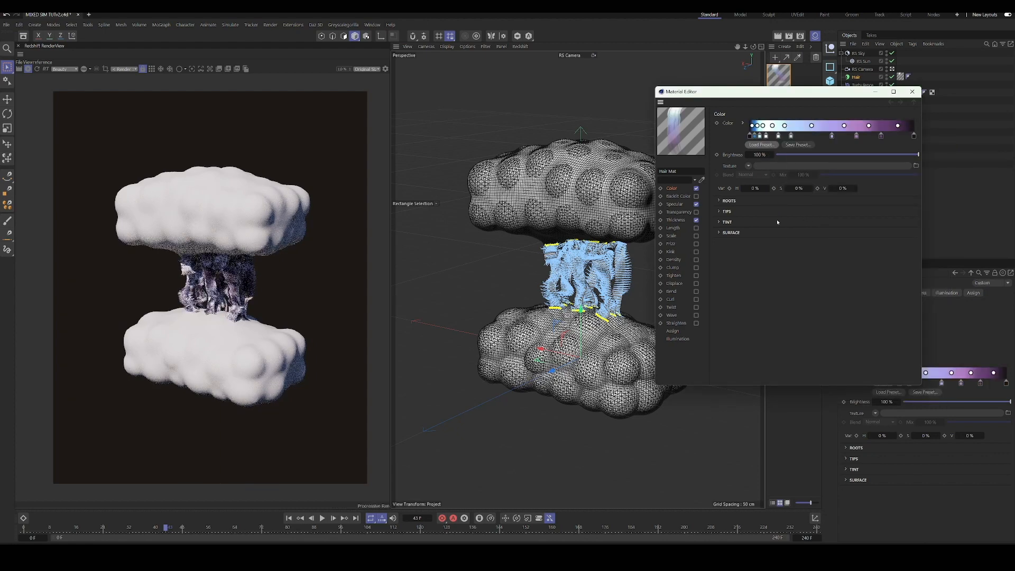
{"action": "scroll", "coordinate": [237, 303], "scroll_direction": "up", "scroll_amount": 5}
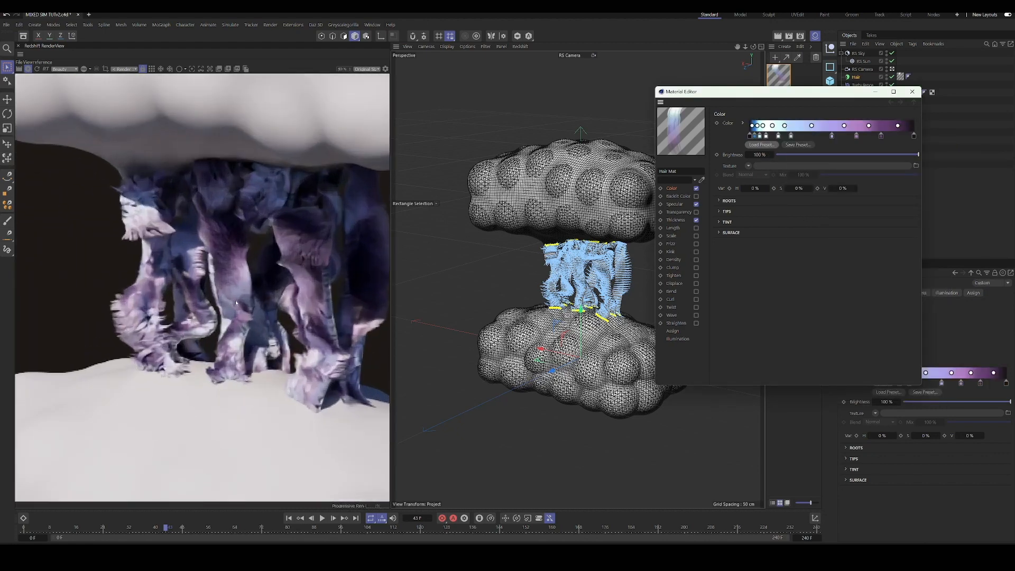
{"action": "scroll", "coordinate": [237, 302], "scroll_direction": "up", "scroll_amount": 1}
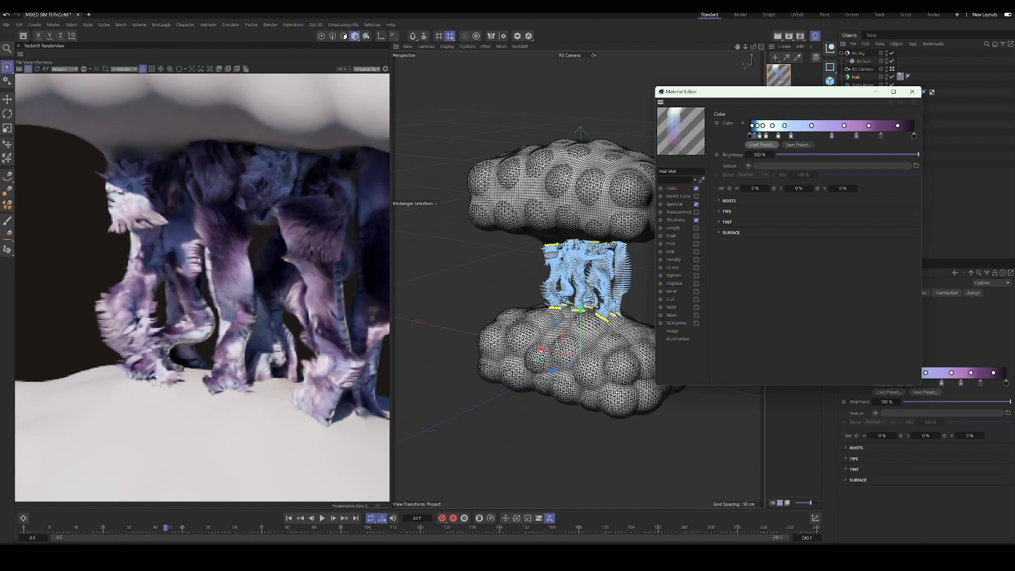
Step: Set the Hair Mat's thickness to 0.5 cm at the root and 0.05 cm at the tip, and check the strands in the render
{"action": "left_click", "coordinate": [673, 220]}
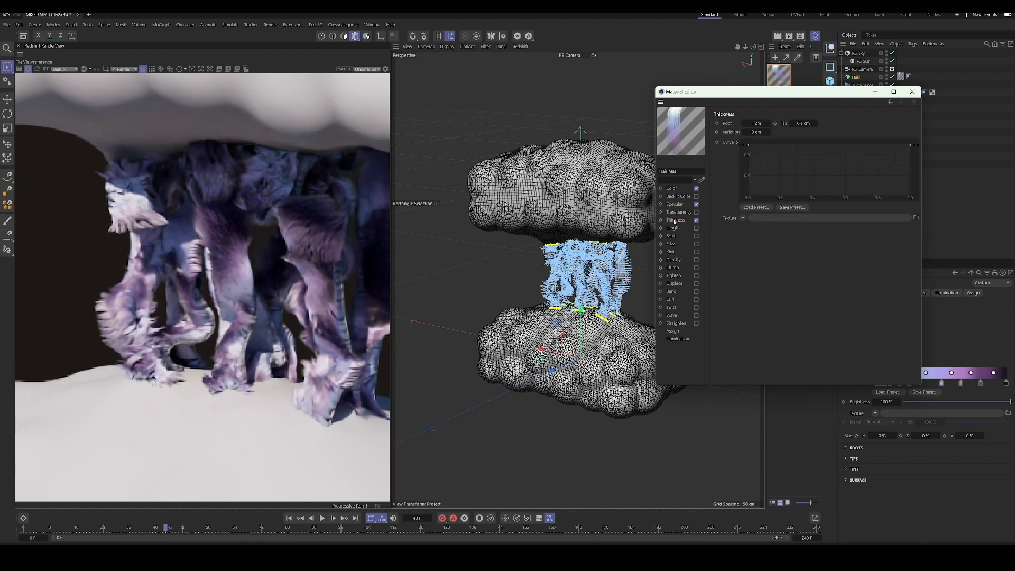
{"action": "scroll", "coordinate": [265, 285], "scroll_direction": "down", "scroll_amount": 2}
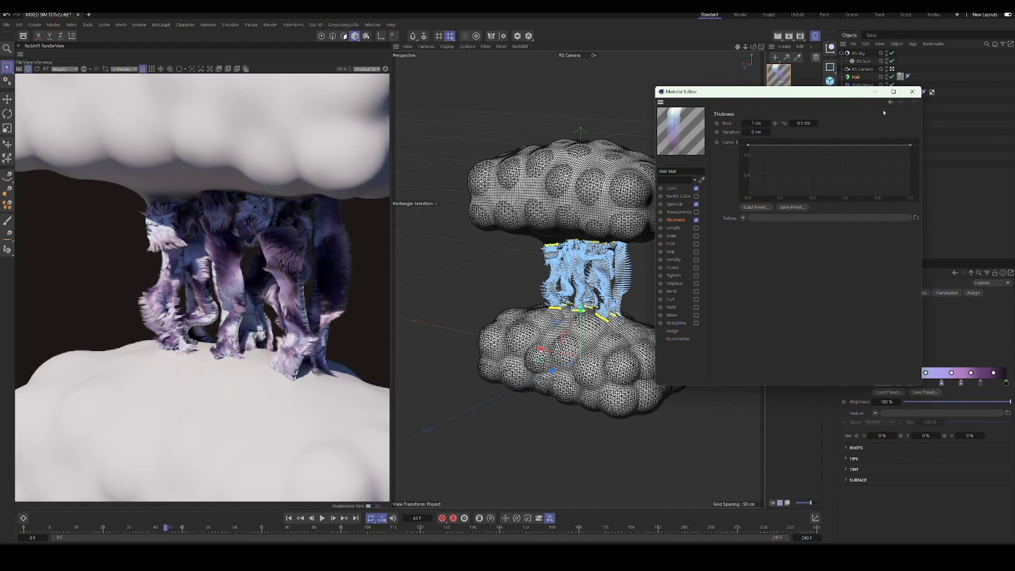
{"action": "left_click_drag", "start_coordinate": [832, 94], "coordinate": [832, 115]}
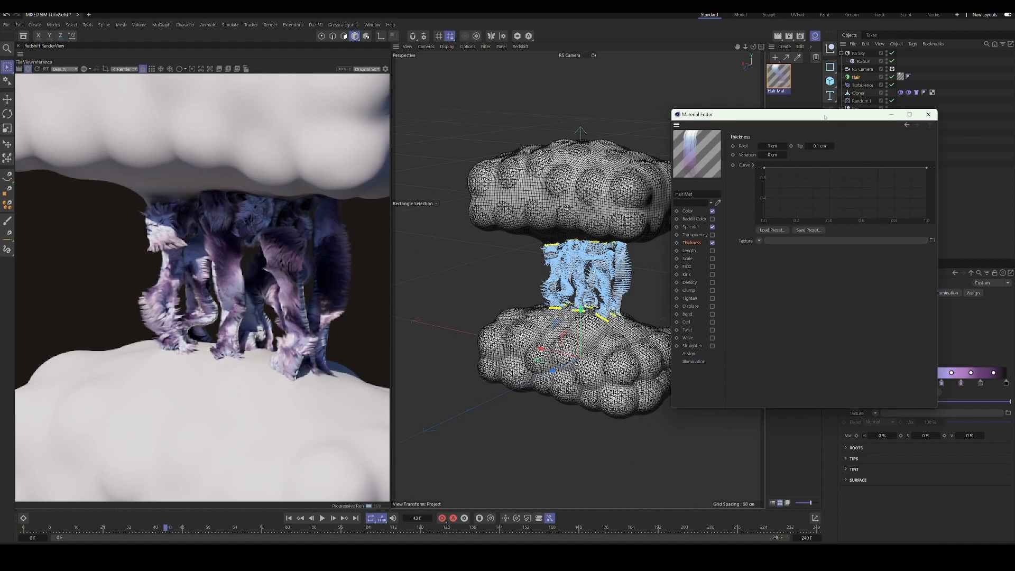
{"action": "left_click_drag", "start_coordinate": [814, 116], "coordinate": [825, 112]}
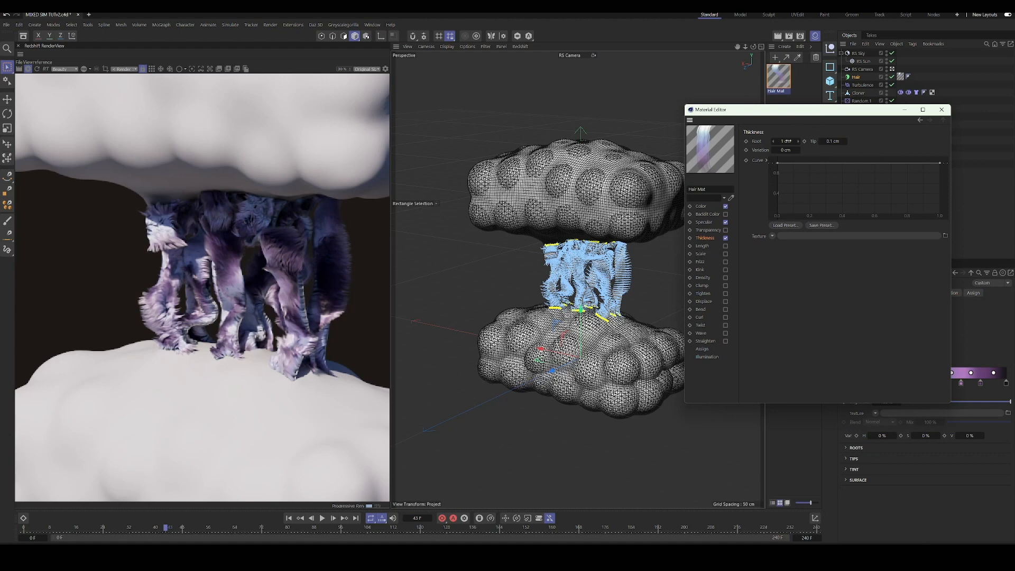
{"action": "scroll", "coordinate": [263, 288], "scroll_direction": "up", "scroll_amount": 3}
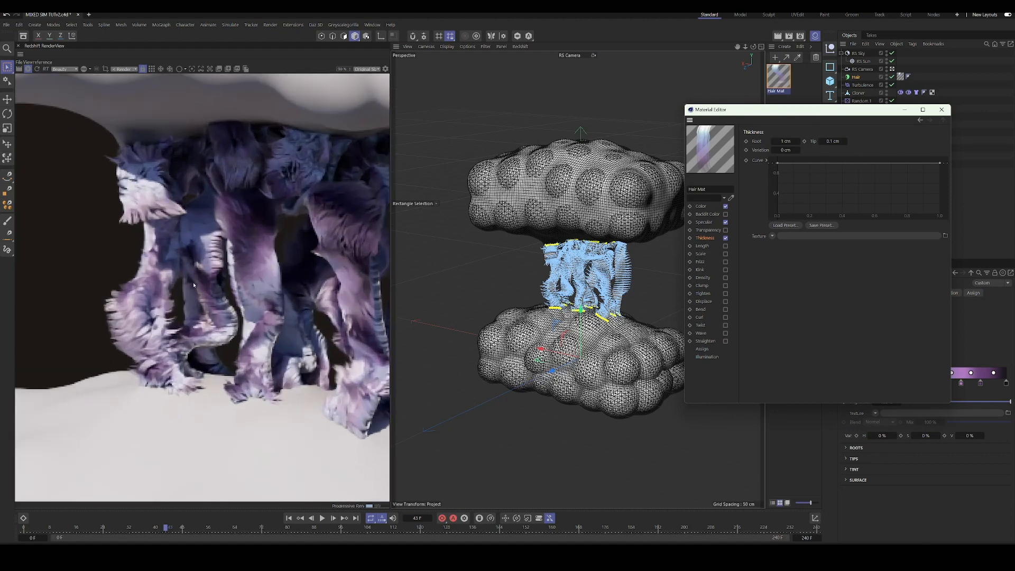
{"action": "scroll", "coordinate": [160, 266], "scroll_direction": "up", "scroll_amount": 3}
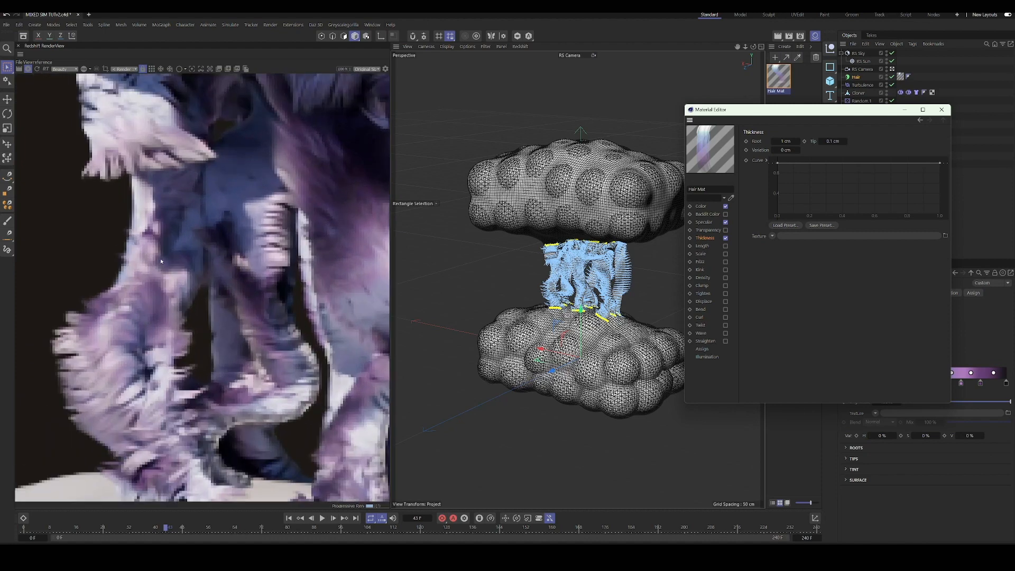
{"action": "scroll", "coordinate": [161, 260], "scroll_direction": "down", "scroll_amount": 5}
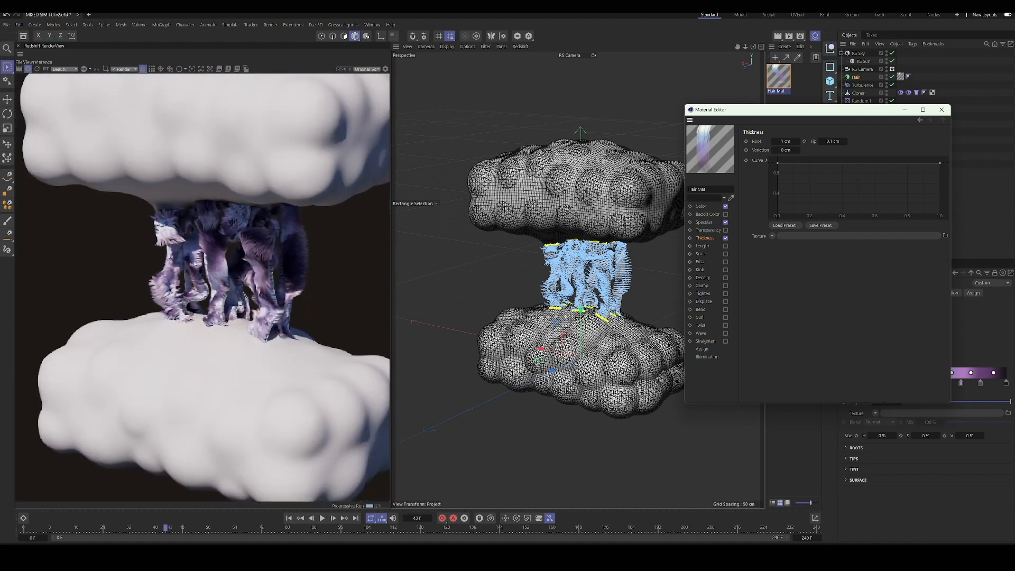
{"action": "scroll", "coordinate": [195, 264], "scroll_direction": "up", "scroll_amount": 2}
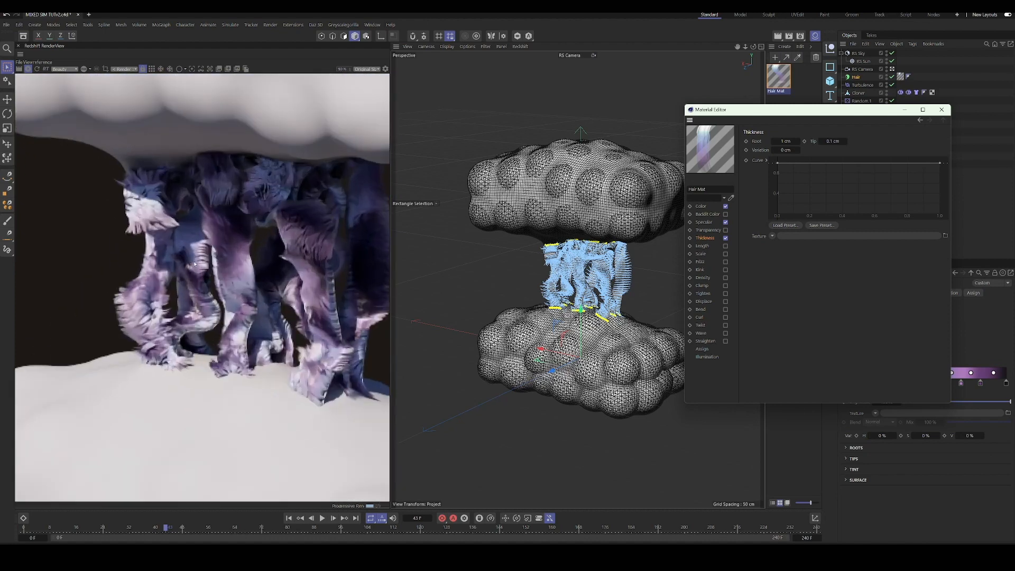
{"action": "left_click", "coordinate": [786, 141]}
{"action": "type", "text": "0.5"}
{"action": "key", "text": "Tab"}
{"action": "type", "text": "0.05"}
{"action": "key", "text": "Return"}
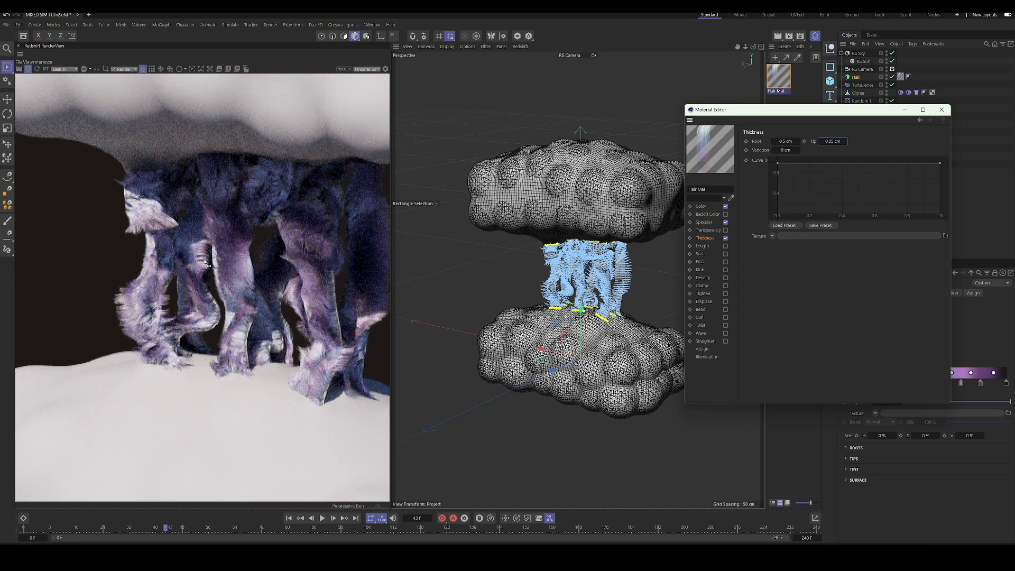
{"action": "scroll", "coordinate": [158, 312], "scroll_direction": "up", "scroll_amount": 3}
{"action": "scroll", "coordinate": [157, 312], "scroll_direction": "down", "scroll_amount": 1}
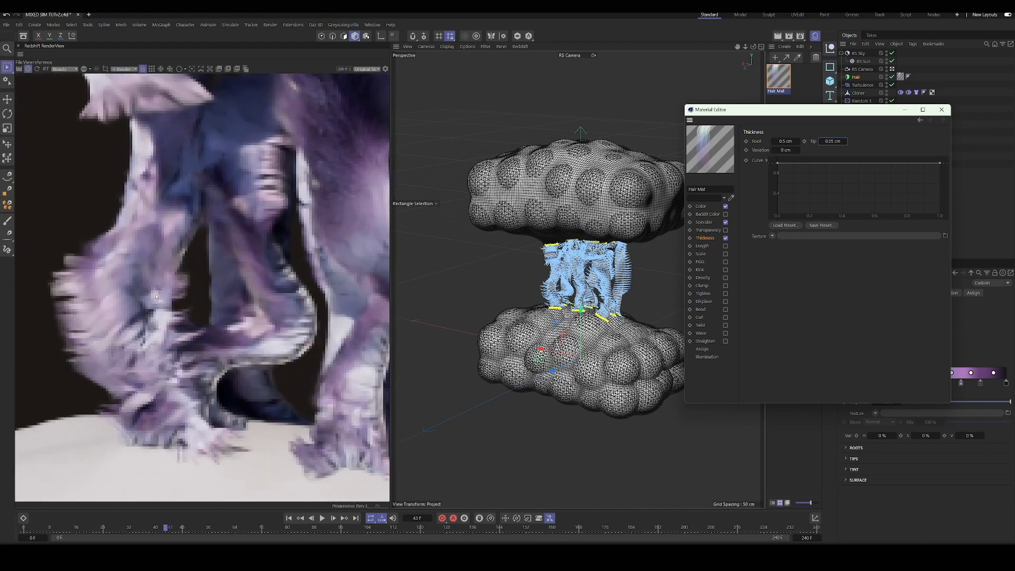
{"action": "scroll", "coordinate": [158, 296], "scroll_direction": "down", "scroll_amount": 3}
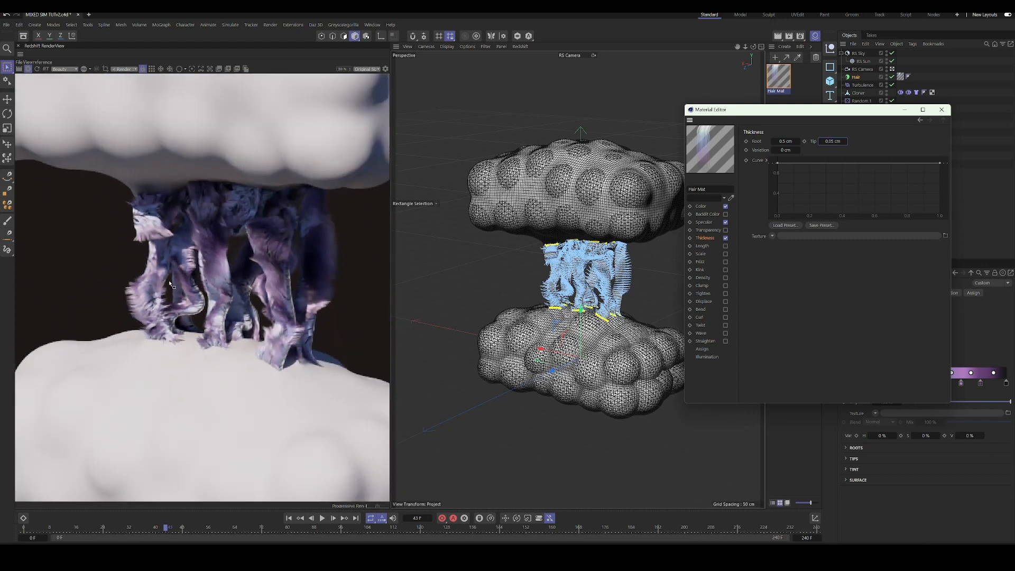
Step: Enable the Frizz channel on the Hair Mat and check the strands in the render
{"action": "scroll", "coordinate": [191, 303], "scroll_direction": "down", "scroll_amount": 2}
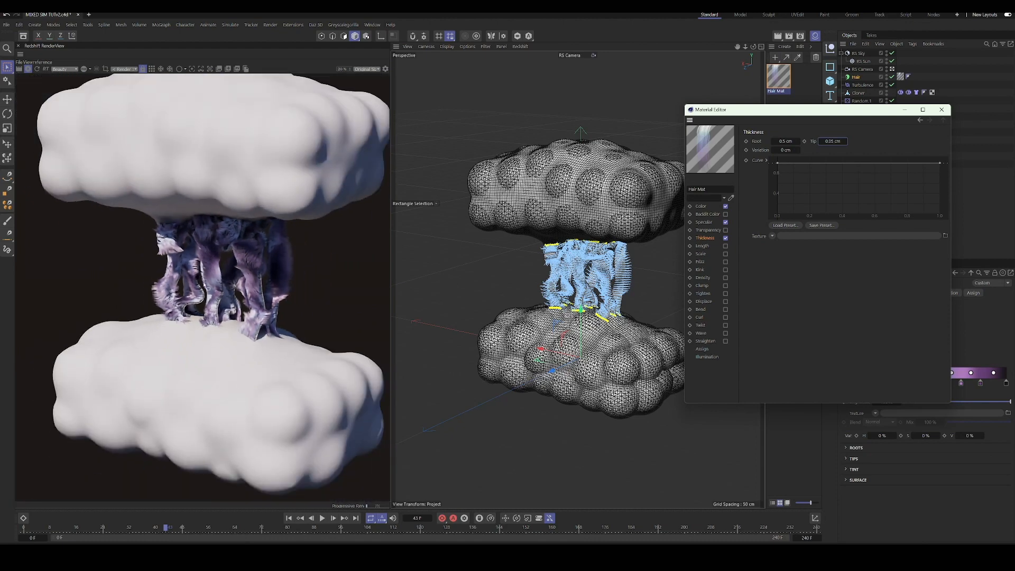
{"action": "left_click", "coordinate": [700, 262]}
{"action": "left_click", "coordinate": [726, 262]}
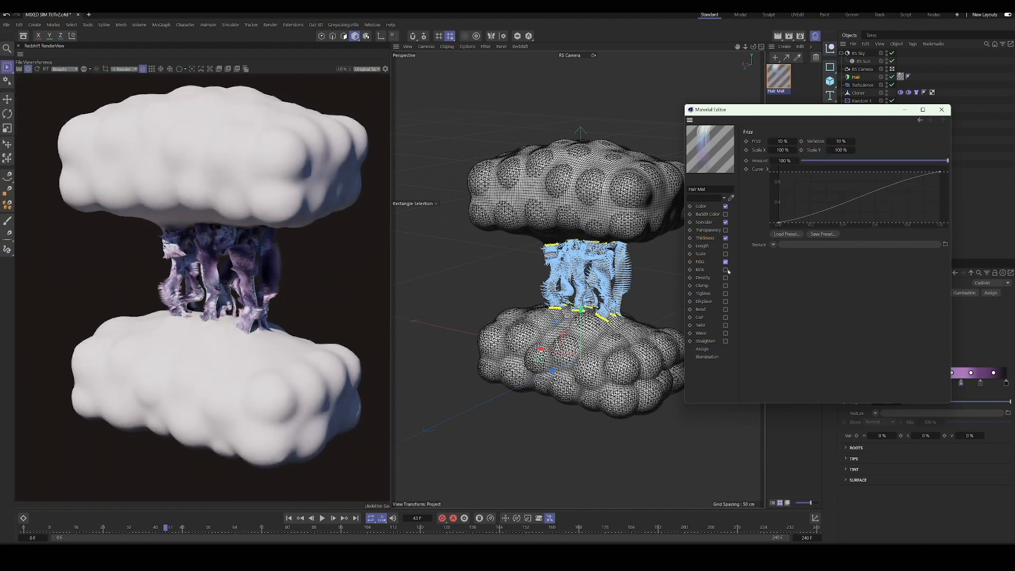
{"action": "scroll", "coordinate": [236, 264], "scroll_direction": "up", "scroll_amount": 3}
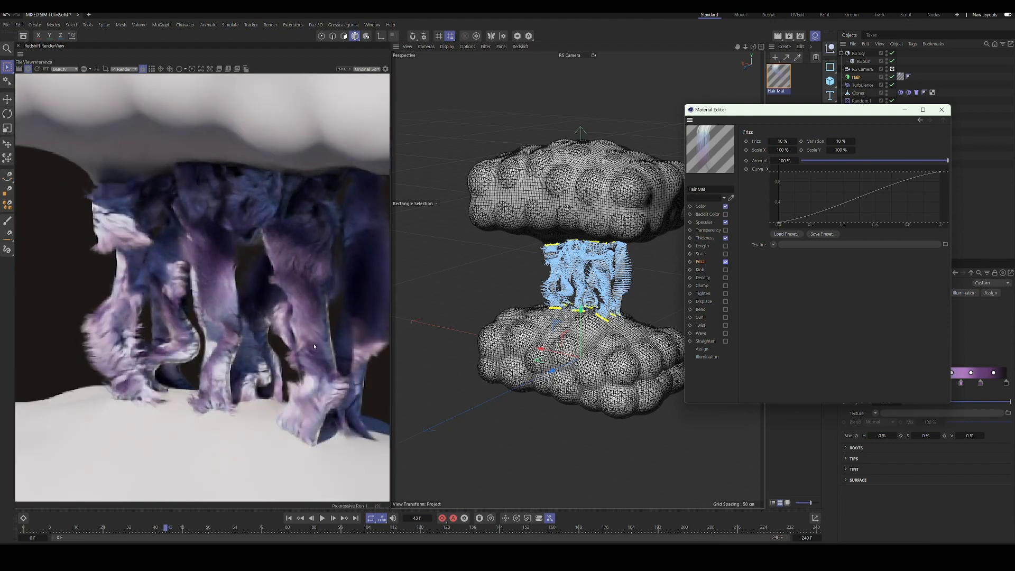
Step: Try a frizz value of 100% on the Hair Mat
{"action": "double_click", "coordinate": [786, 141]}
{"action": "type", "text": "100"}
{"action": "key", "text": "Return"}
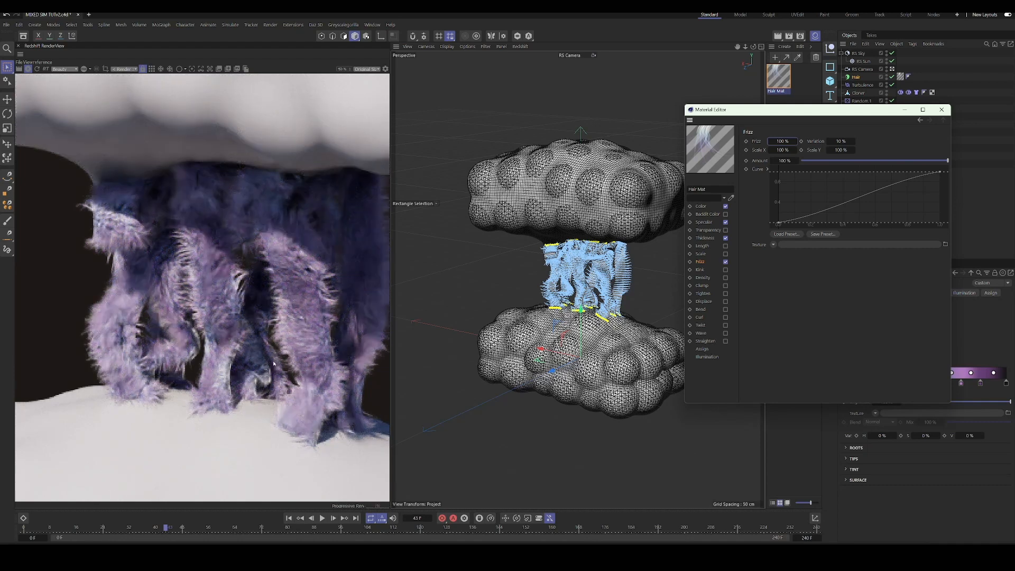
Step: Set the Hair Mat's frizz to 20%
{"action": "double_click", "coordinate": [783, 142]}
{"action": "type", "text": "20"}
{"action": "key", "text": "Return"}
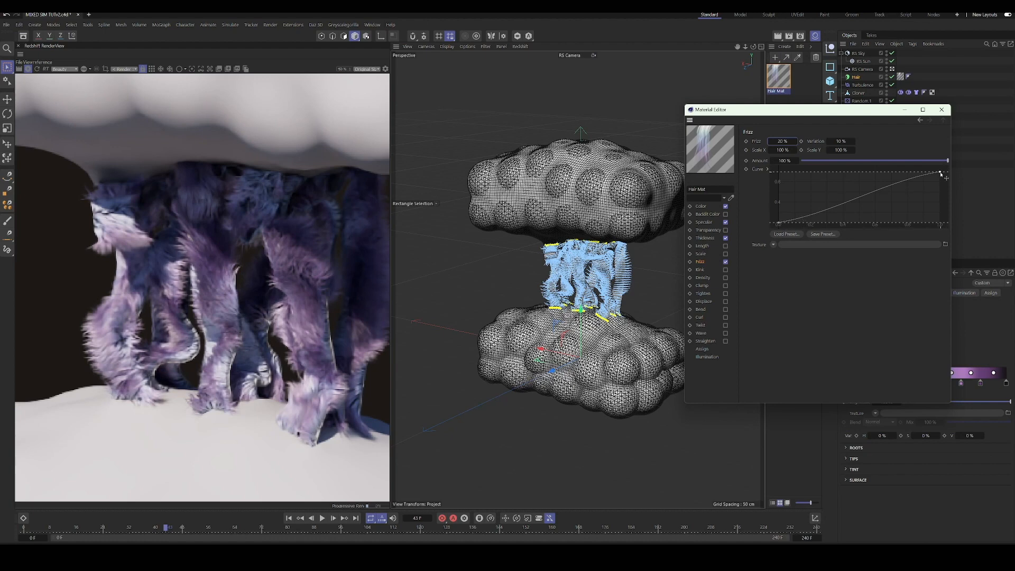
Step: Try the Kink channel on the Hair Mat, disable it again and return to the Frizz settings
{"action": "left_click", "coordinate": [708, 271]}
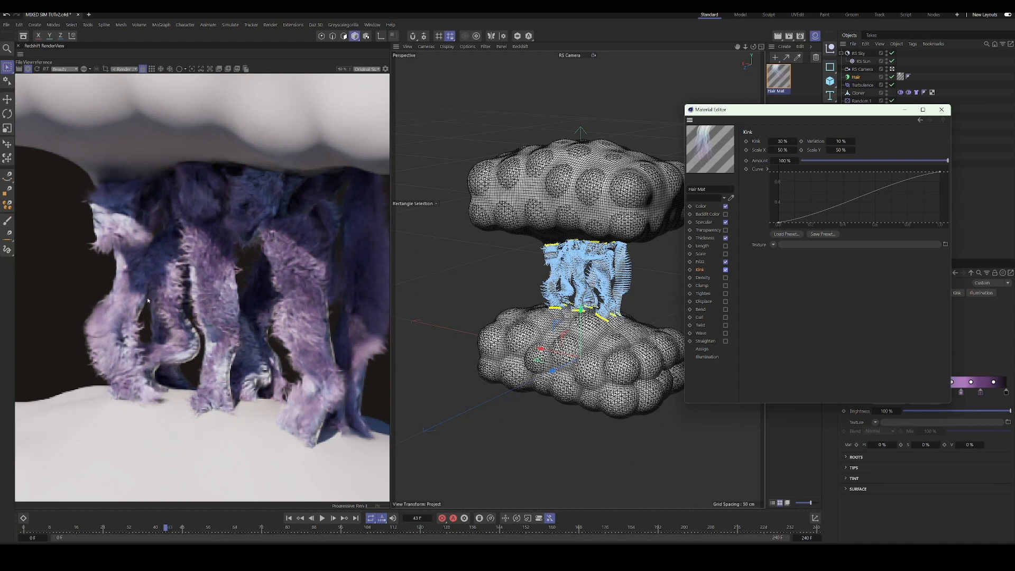
{"action": "scroll", "coordinate": [149, 299], "scroll_direction": "down", "scroll_amount": 2}
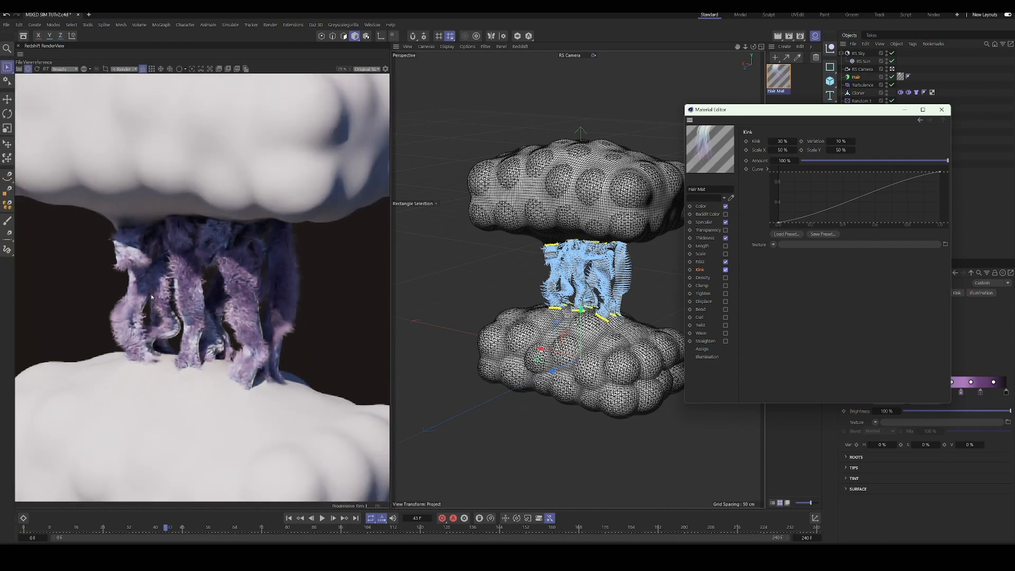
{"action": "left_click", "coordinate": [725, 270]}
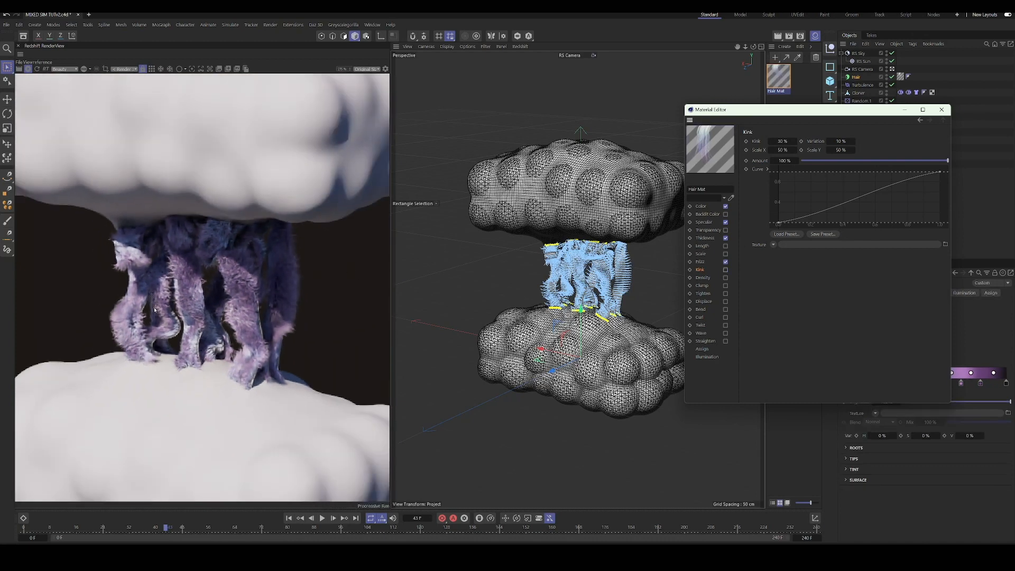
{"action": "left_click", "coordinate": [701, 263]}
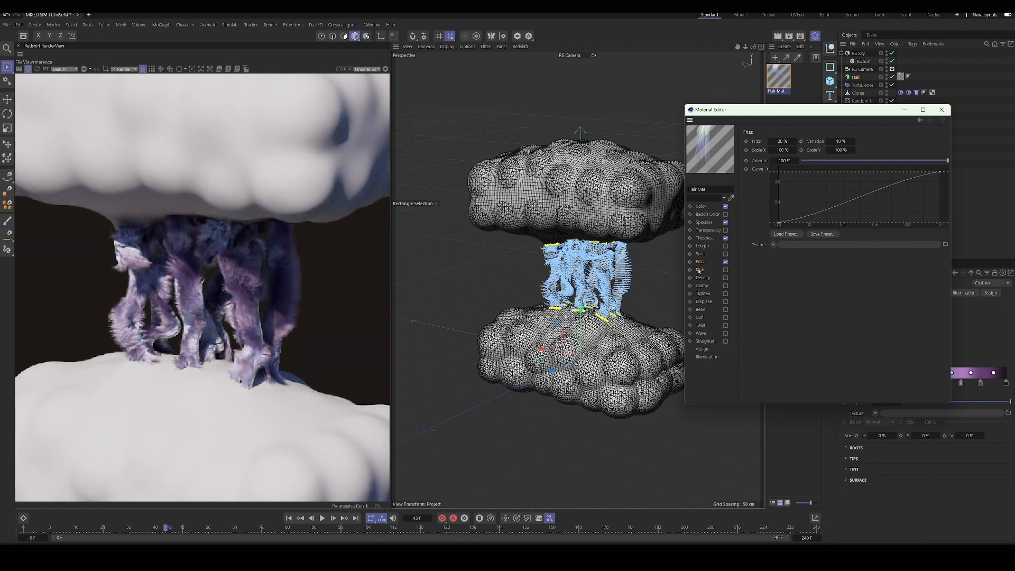
Step: Enable the Clump channel on the Hair Mat and set both its count and clump values to 100%
{"action": "left_click", "coordinate": [705, 286]}
{"action": "scroll", "coordinate": [154, 305], "scroll_direction": "up", "scroll_amount": 2}
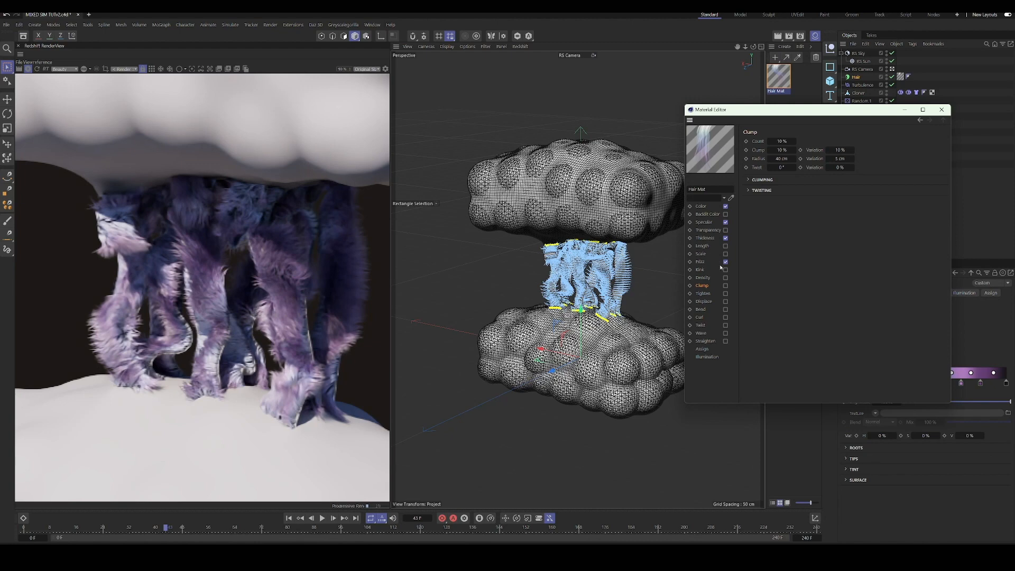
{"action": "left_click", "coordinate": [725, 286]}
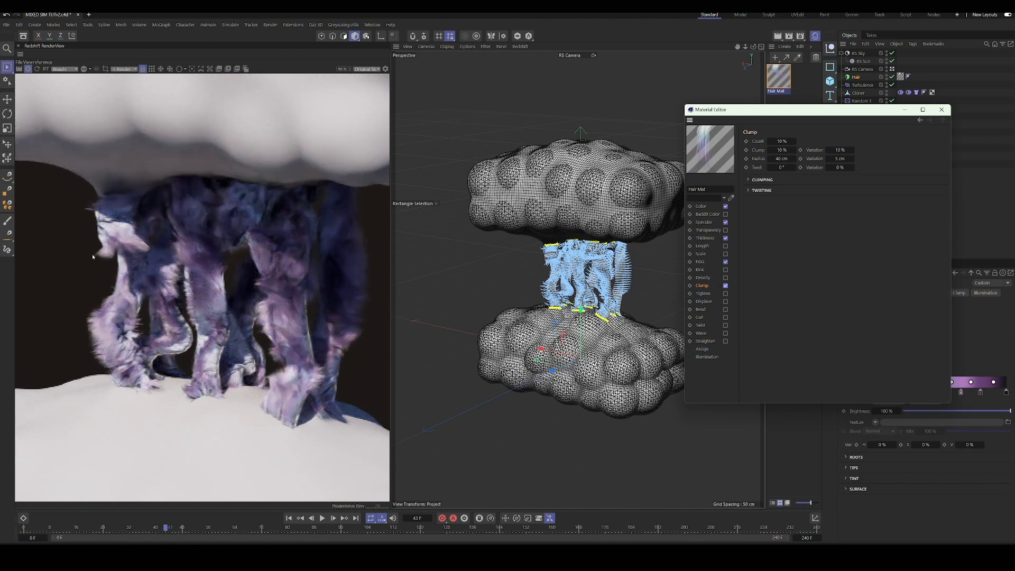
{"action": "double_click", "coordinate": [781, 141]}
{"action": "type", "text": "100"}
{"action": "key", "text": "Return"}
{"action": "left_click", "coordinate": [783, 150]}
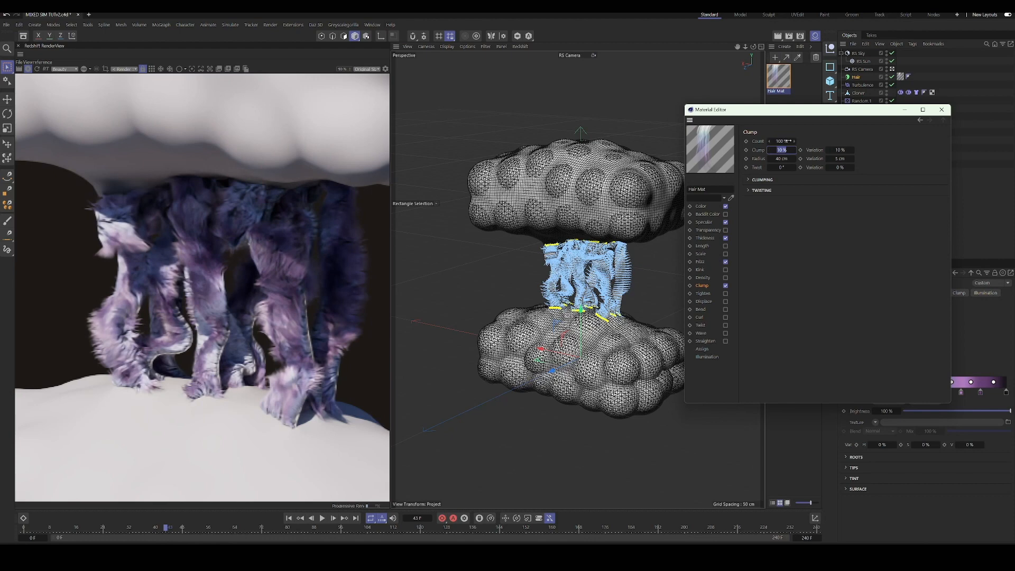
{"action": "type", "text": "100"}
{"action": "key", "text": "Return"}
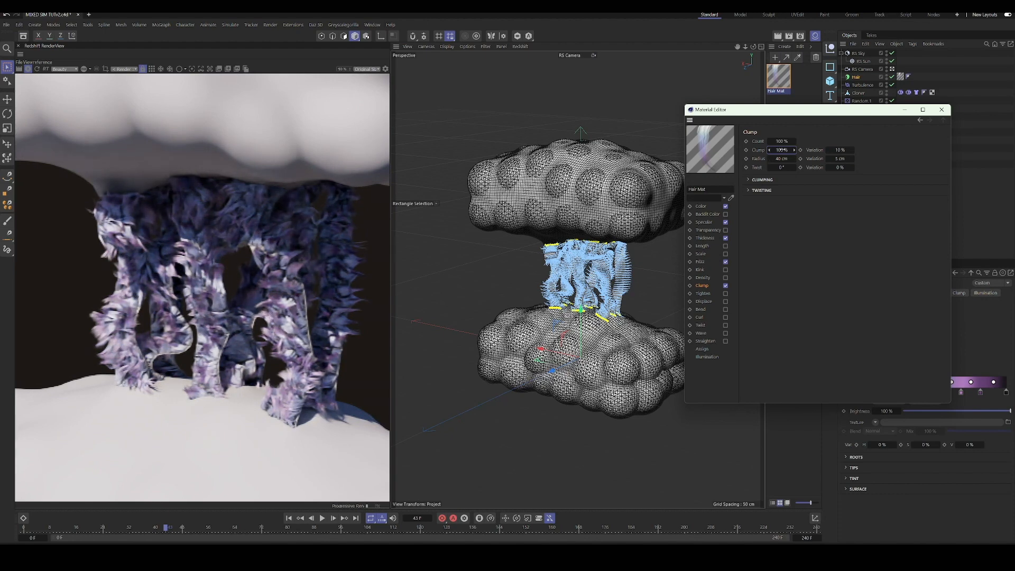
Step: Set the Hair Mat's clump twist to 180° and the clump radius to 10 cm
{"action": "left_click", "coordinate": [785, 159]}
{"action": "key", "text": "Return"}
{"action": "left_click", "coordinate": [785, 167]}
{"action": "type", "text": "180"}
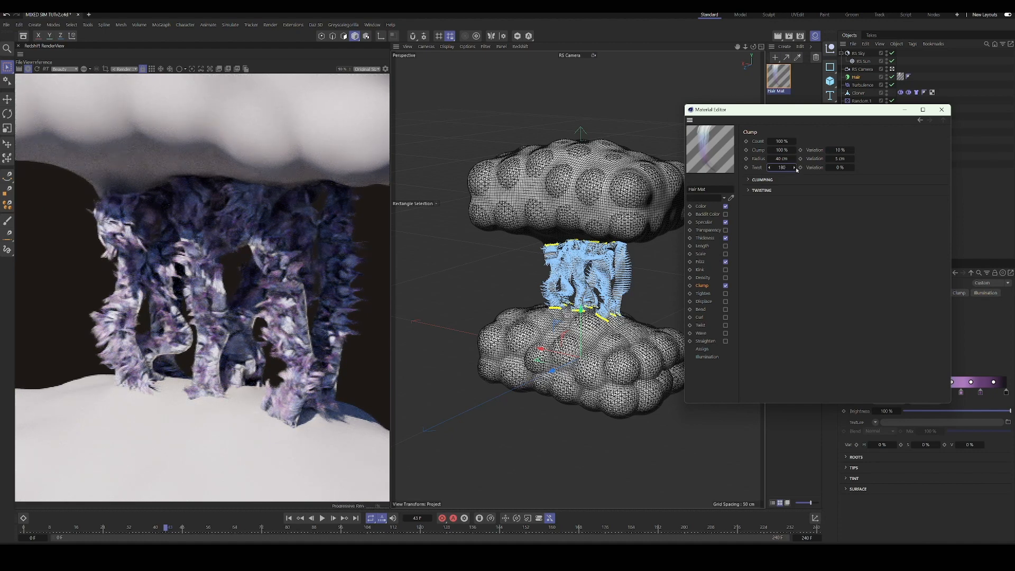
{"action": "key", "text": "Return"}
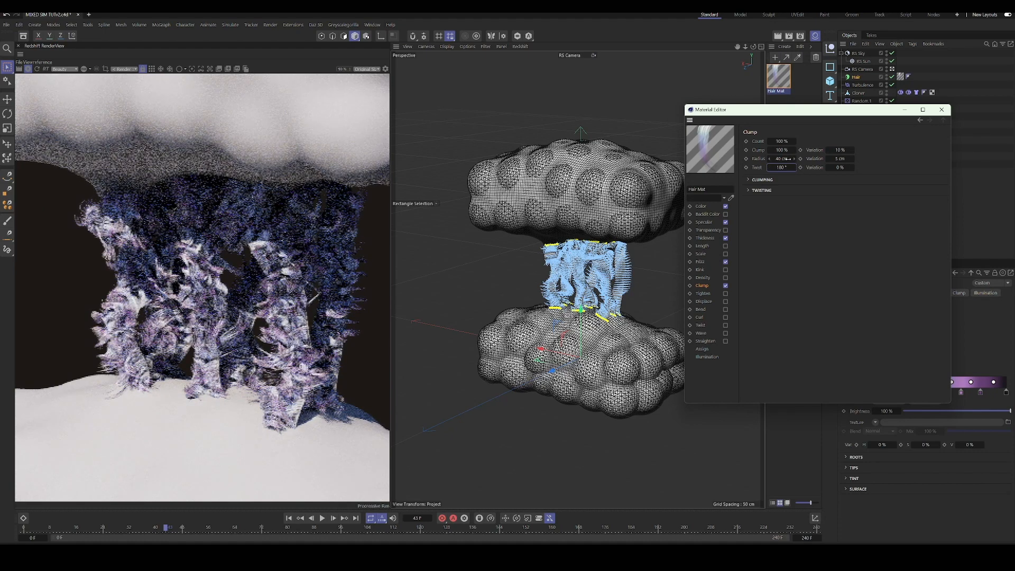
{"action": "mouse_move", "coordinate": [789, 160]}
{"action": "left_mouse_down"}
{"action": "mouse_move", "coordinate": [777, 159]}
{"action": "mouse_move", "coordinate": [787, 160]}
{"action": "left_mouse_up"}
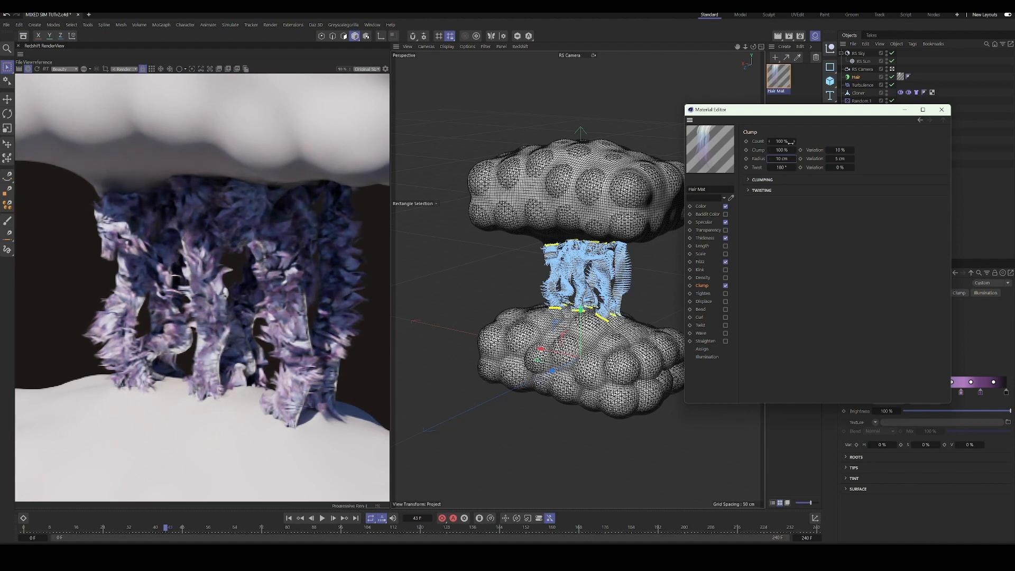
Step: Try a clump value of 20% on the Hair Mat and inspect the strands in the render
{"action": "left_click", "coordinate": [782, 150]}
{"action": "type", "text": "20"}
{"action": "key", "text": "Return"}
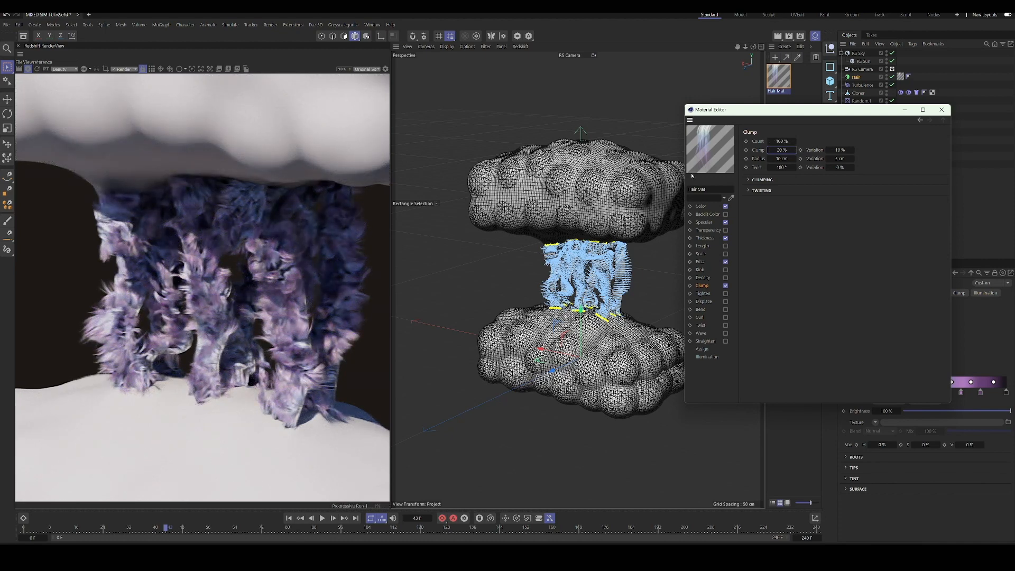
{"action": "scroll", "coordinate": [329, 254], "scroll_direction": "down", "scroll_amount": 3}
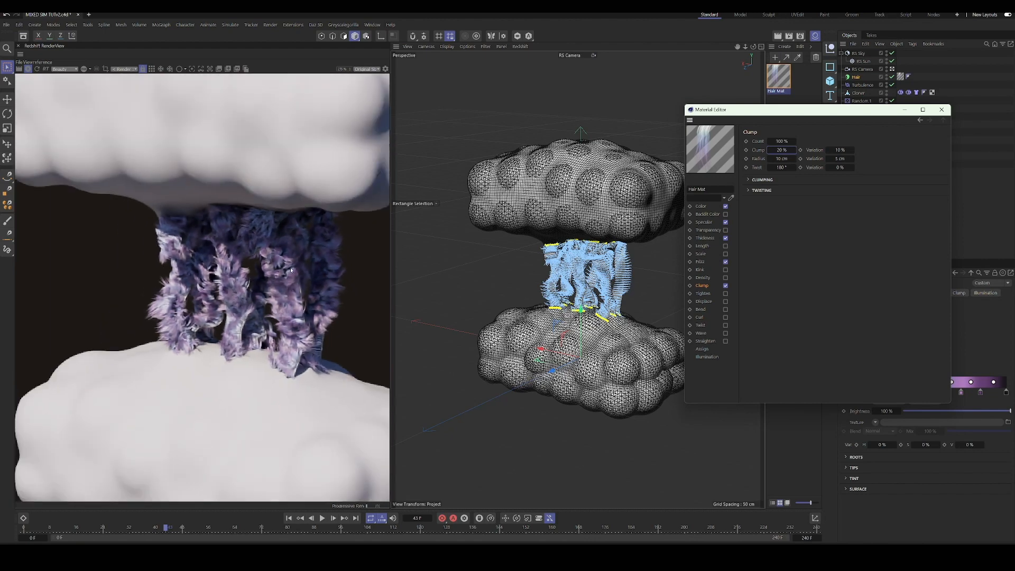
{"action": "scroll", "coordinate": [262, 274], "scroll_direction": "up", "scroll_amount": 2}
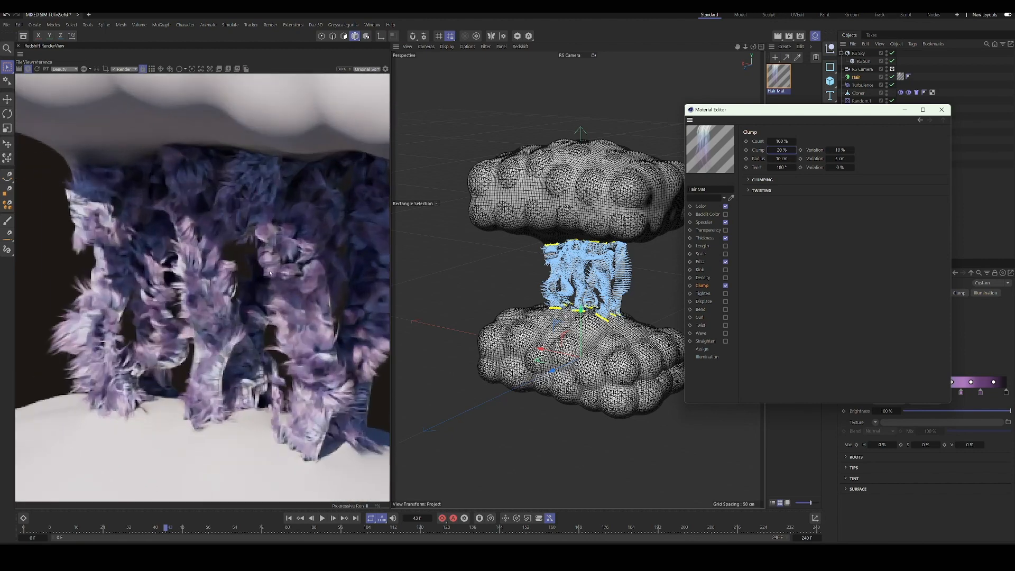
Step: Set the Hair Mat's clump value to 10% and check the hair close up and in the full render
{"action": "left_click", "coordinate": [782, 150]}
{"action": "type", "text": "10"}
{"action": "key", "text": "Return"}
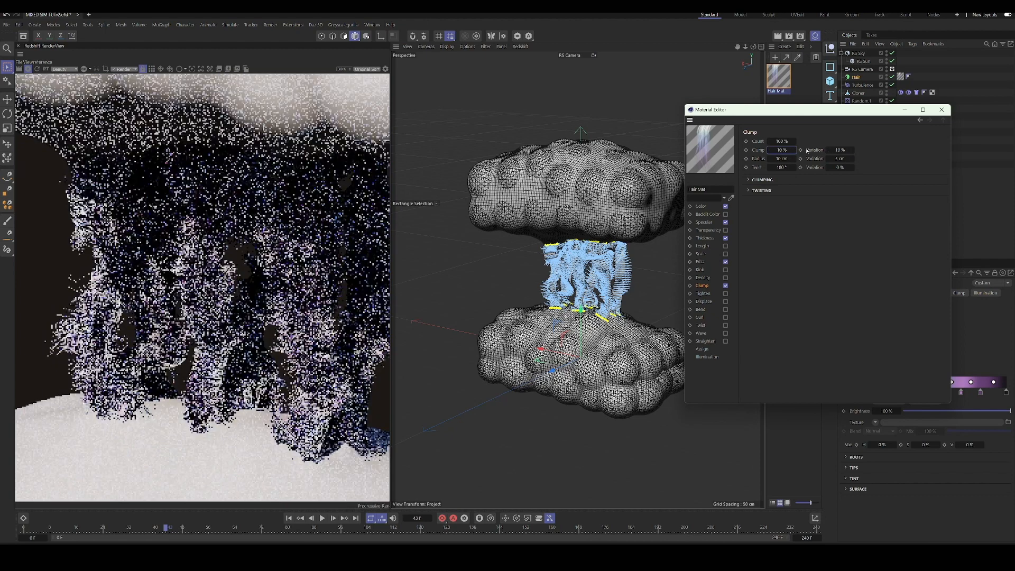
{"action": "scroll", "coordinate": [313, 249], "scroll_direction": "down", "scroll_amount": 3}
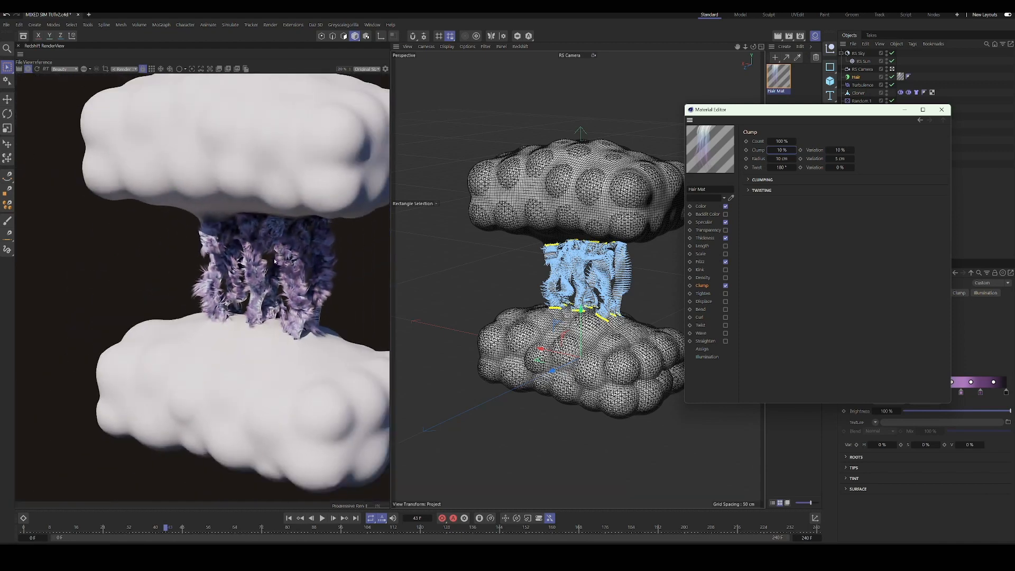
{"action": "scroll", "coordinate": [242, 277], "scroll_direction": "down", "scroll_amount": 2}
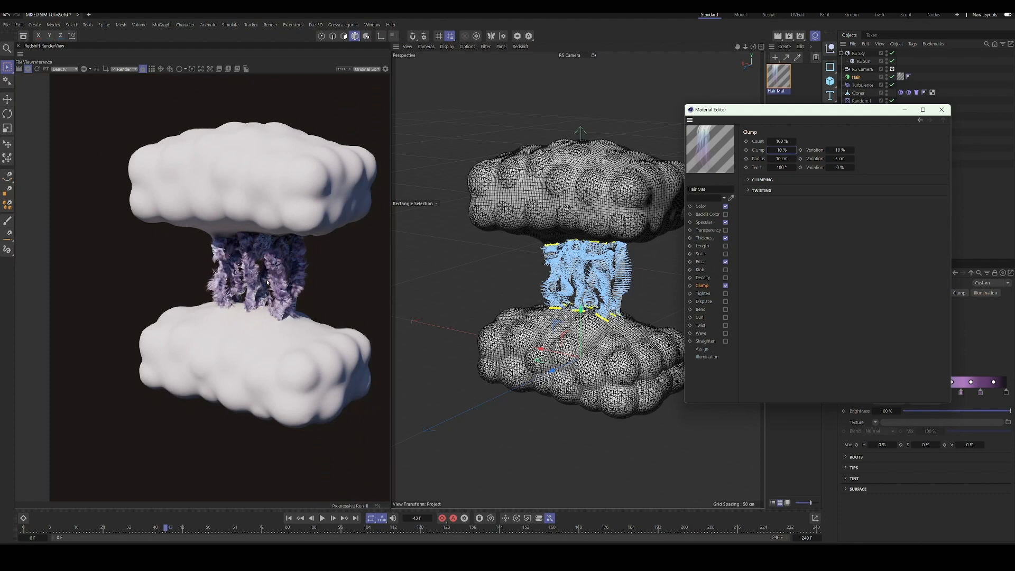
{"action": "scroll", "coordinate": [228, 294], "scroll_direction": "up", "scroll_amount": 3}
{"action": "scroll", "coordinate": [258, 291], "scroll_direction": "down", "scroll_amount": 5}
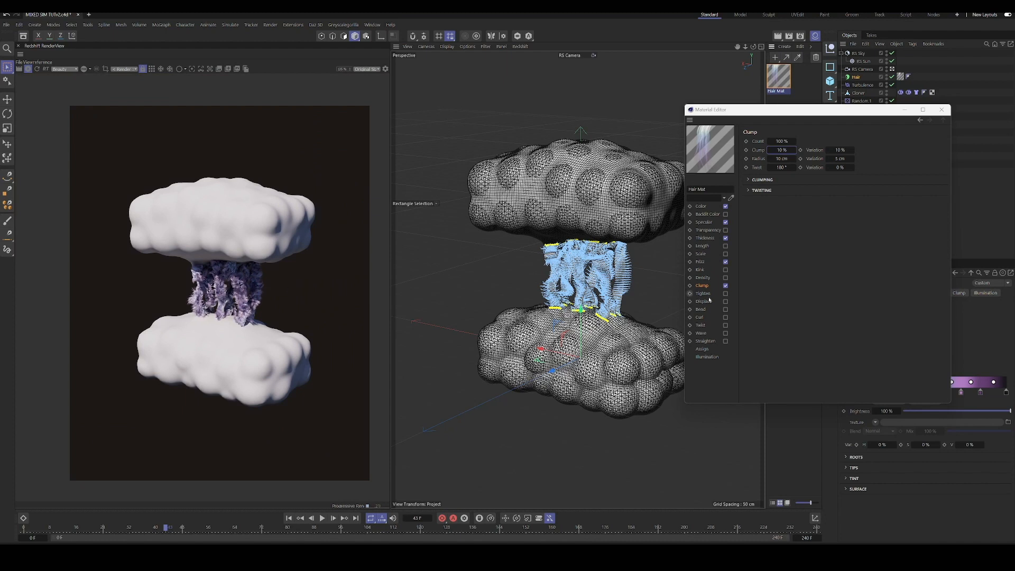
Step: Try the Transparency channel on the Hair Mat, compare the render, and disable it again
{"action": "left_click", "coordinate": [713, 229]}
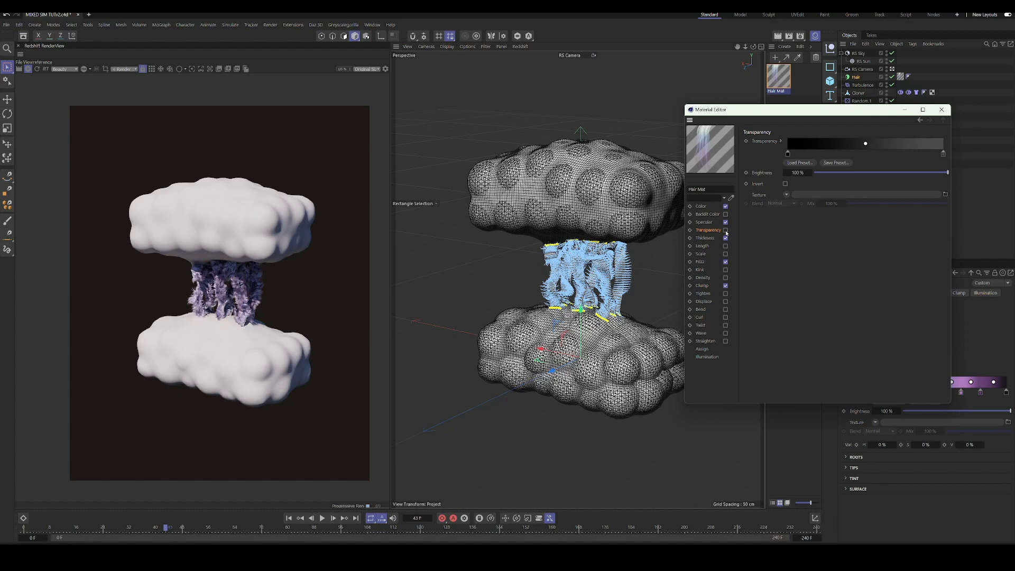
{"action": "left_click", "coordinate": [725, 230]}
{"action": "scroll", "coordinate": [228, 285], "scroll_direction": "up", "scroll_amount": 4}
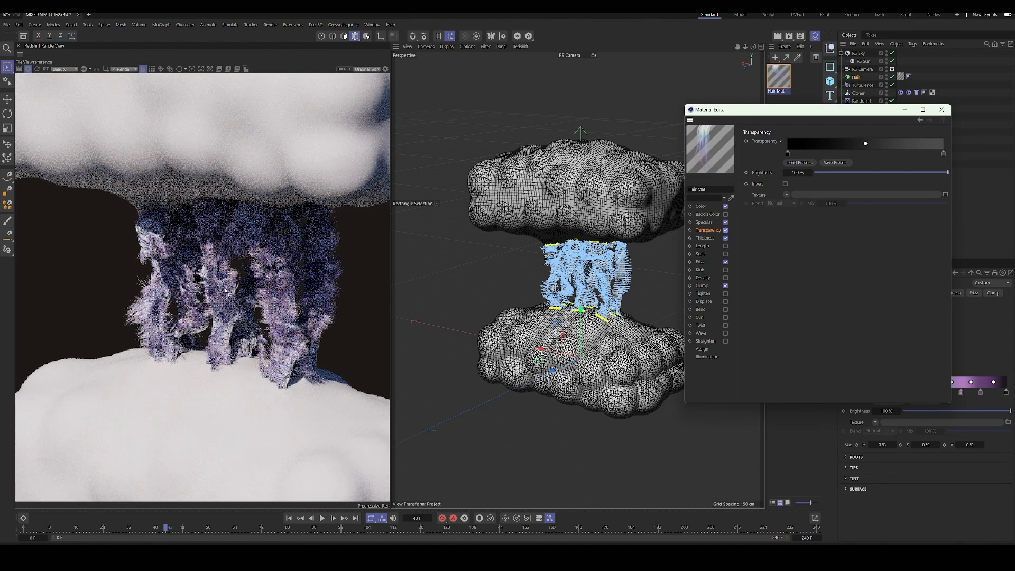
{"action": "left_click", "coordinate": [726, 238]}
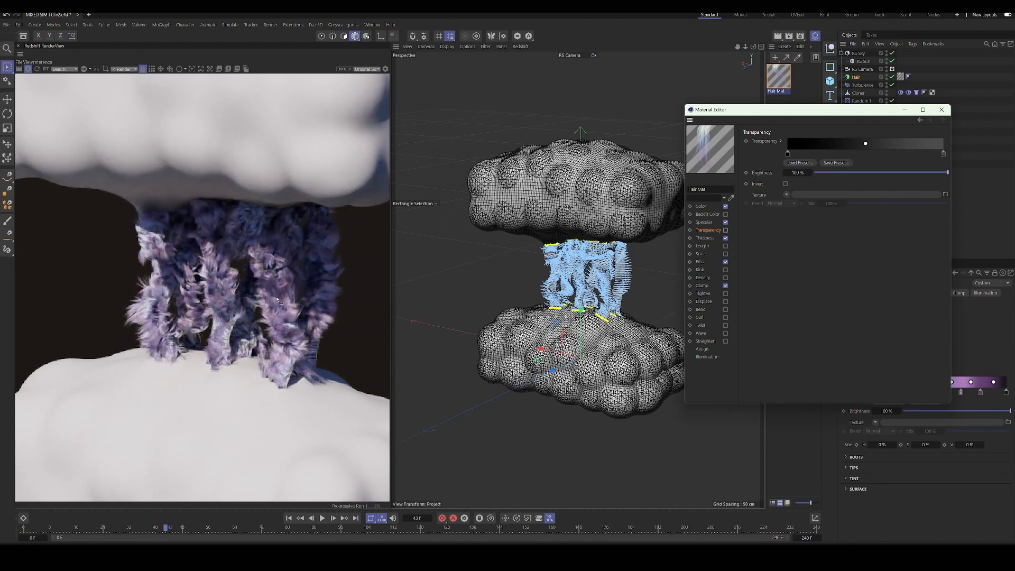
{"action": "scroll", "coordinate": [275, 300], "scroll_direction": "down", "scroll_amount": 2}
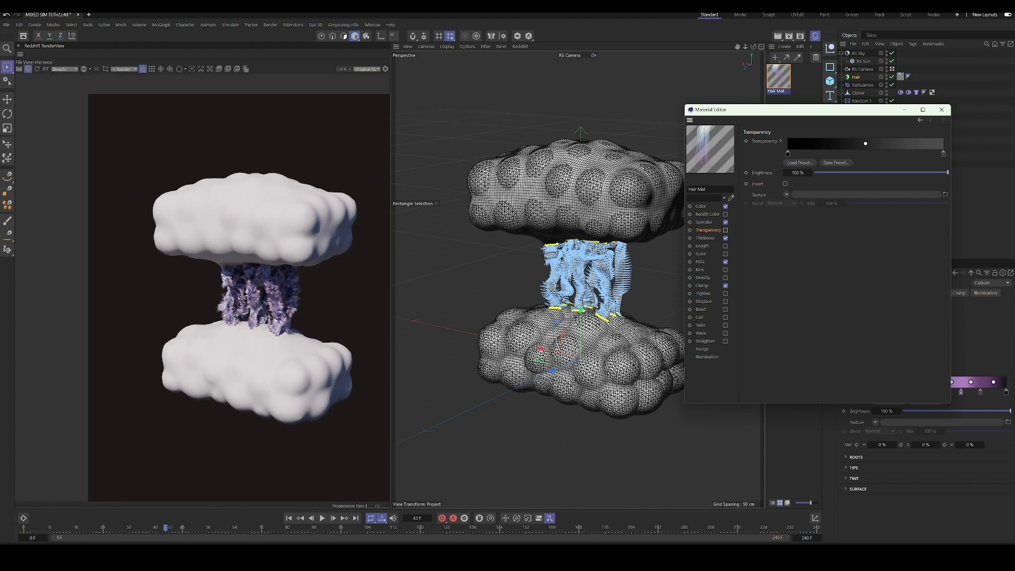
{"action": "middle_click_drag", "start_coordinate": [275, 300], "coordinate": [224, 303]}
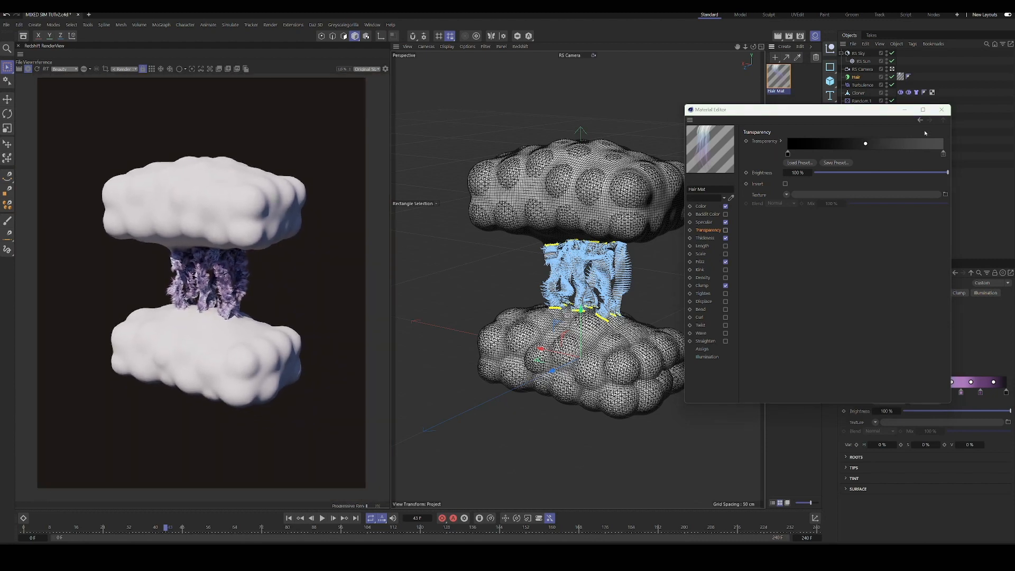
Step: Close the Material Editor, enlarge the materials area and create three new materials alongside the Hair Mat
{"action": "left_click", "coordinate": [941, 110]}
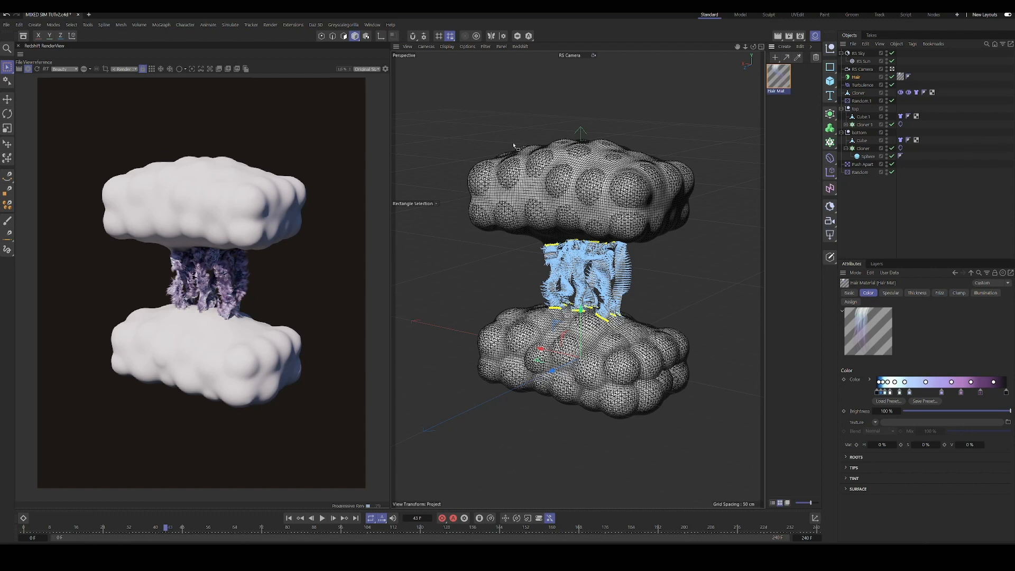
{"action": "left_click_drag", "start_coordinate": [762, 120], "coordinate": [707, 84]}
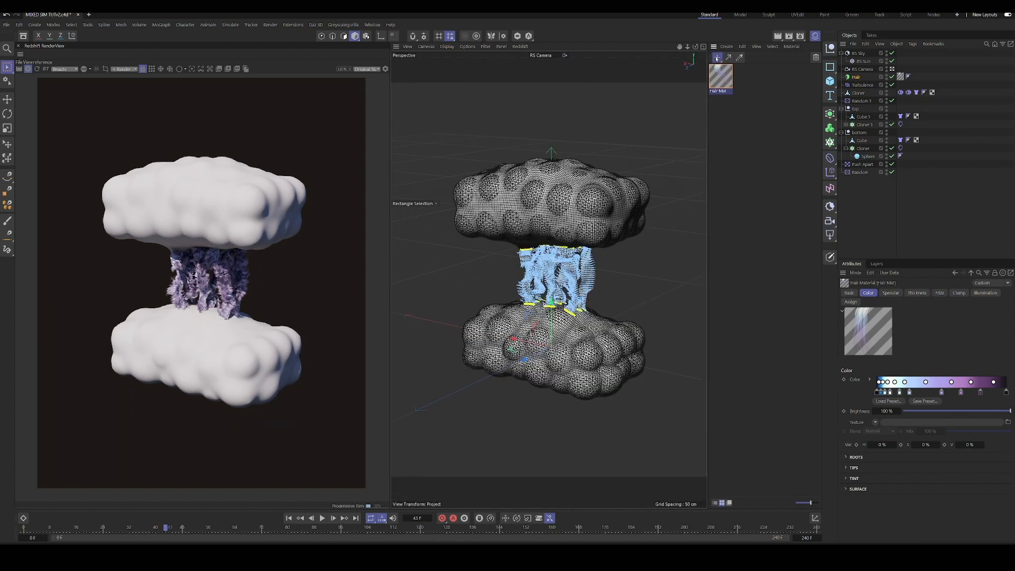
{"action": "left_click", "coordinate": [716, 58]}
{"action": "left_click", "coordinate": [718, 58]}
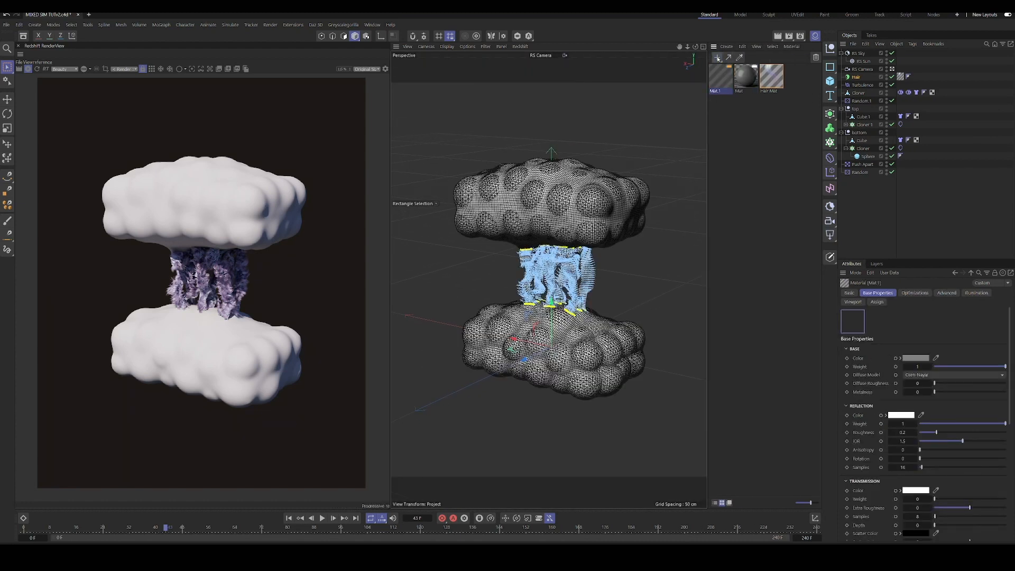
{"action": "left_click", "coordinate": [717, 57]}
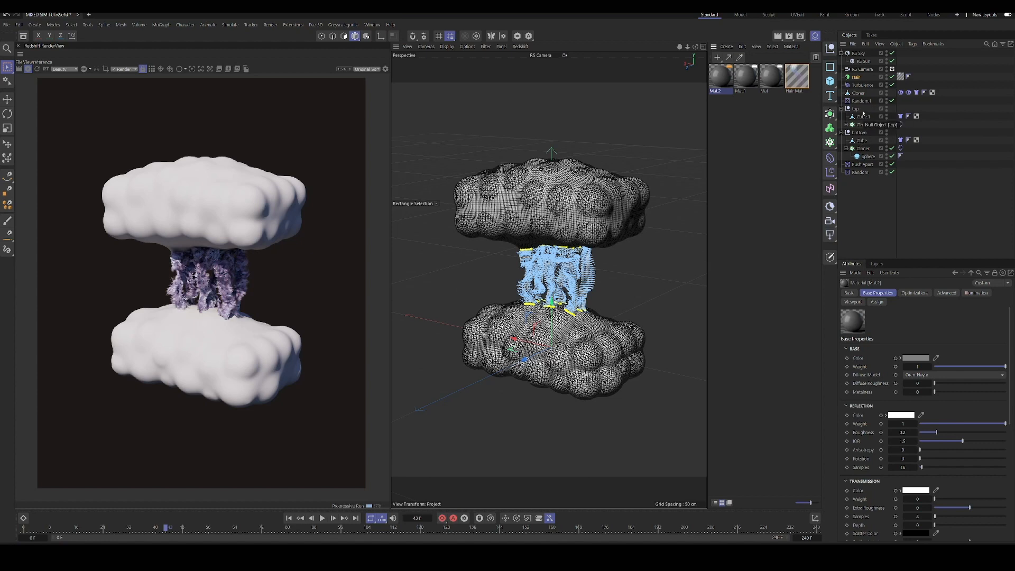
Step: Apply the material Mat to Cube.1 and Cube and set its transmission weight to 1
{"action": "left_click_drag", "start_coordinate": [868, 118], "coordinate": [869, 119]}
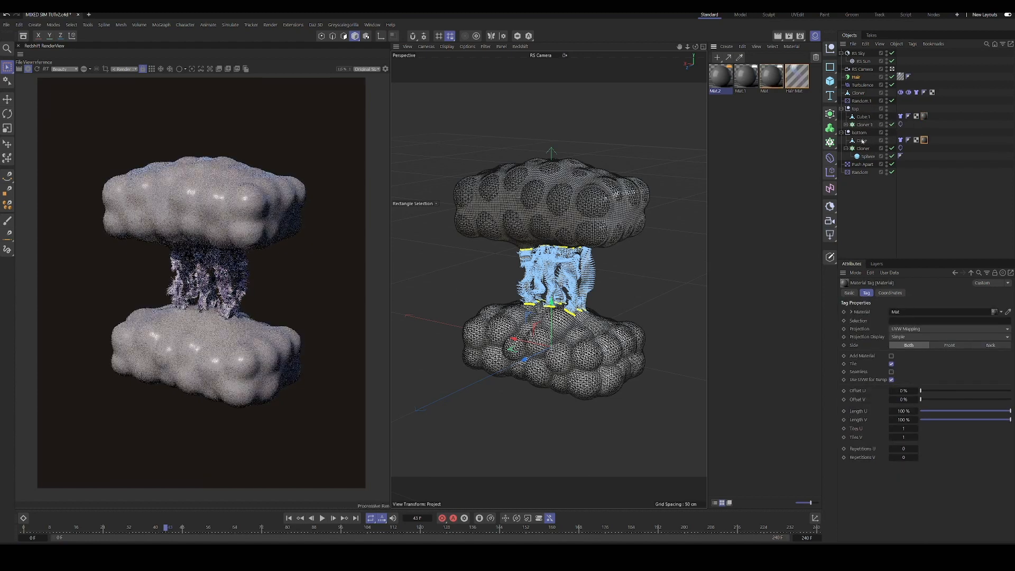
{"action": "double_click", "coordinate": [924, 139]}
{"action": "left_click", "coordinate": [920, 358]}
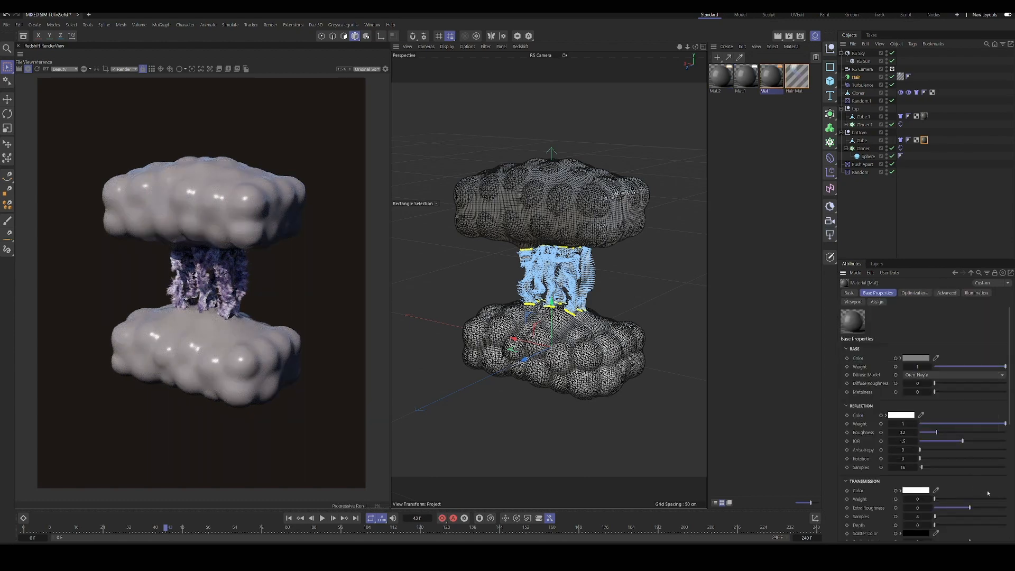
{"action": "left_click_drag", "start_coordinate": [1011, 503], "coordinate": [1005, 499]}
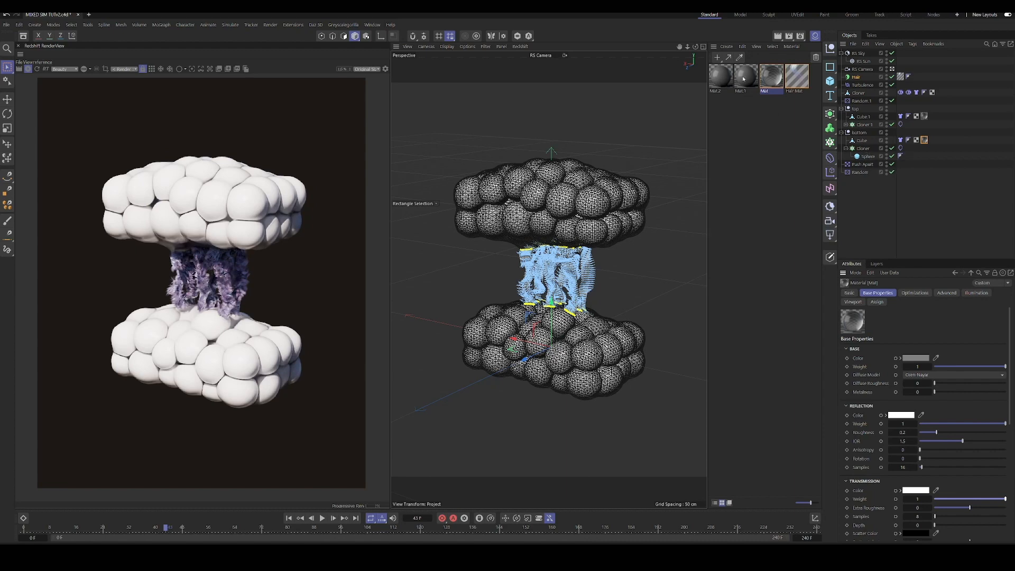
Step: Apply the material Mat.1 to Cloner and copy the assignment to Cloner.1
{"action": "left_click_drag", "start_coordinate": [743, 78], "coordinate": [869, 149]}
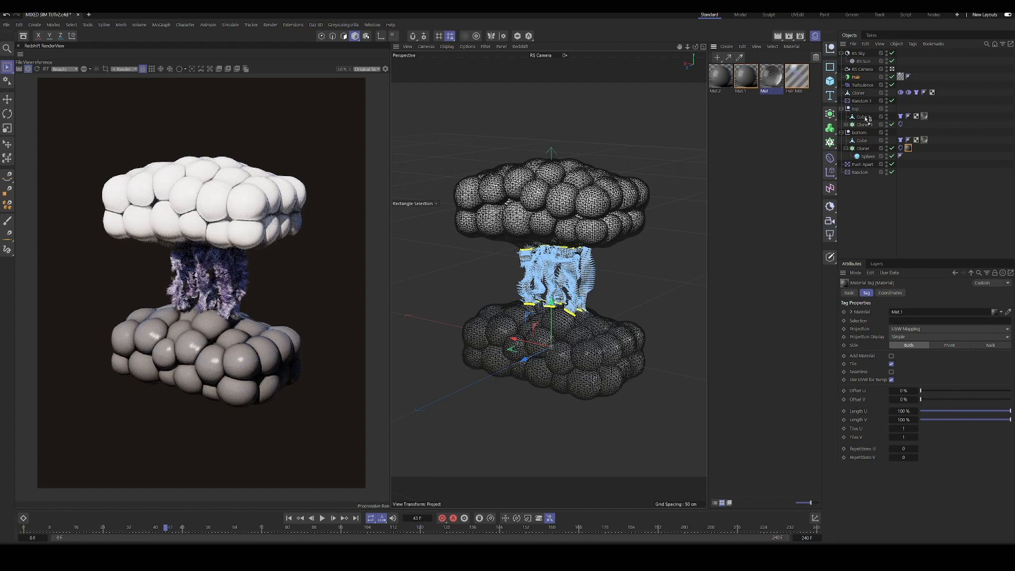
{"action": "left_click_drag", "start_coordinate": [867, 118], "coordinate": [865, 125]}
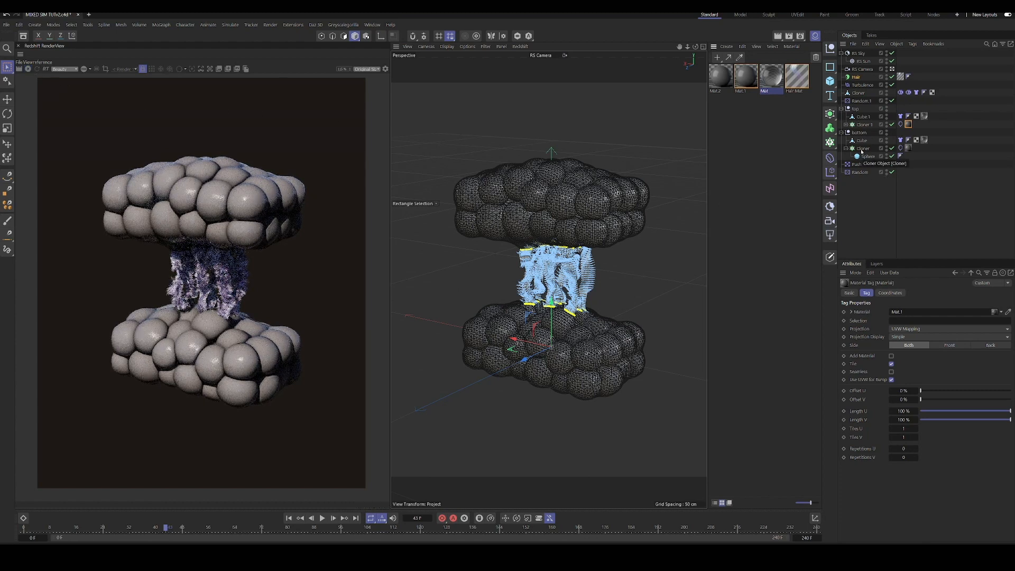
Step: Check both cloners' effectors, set the Random effector's Color Mode to Effector Color and return the timeline to the first frame
{"action": "left_click", "coordinate": [862, 149]}
{"action": "left_click", "coordinate": [953, 293]}
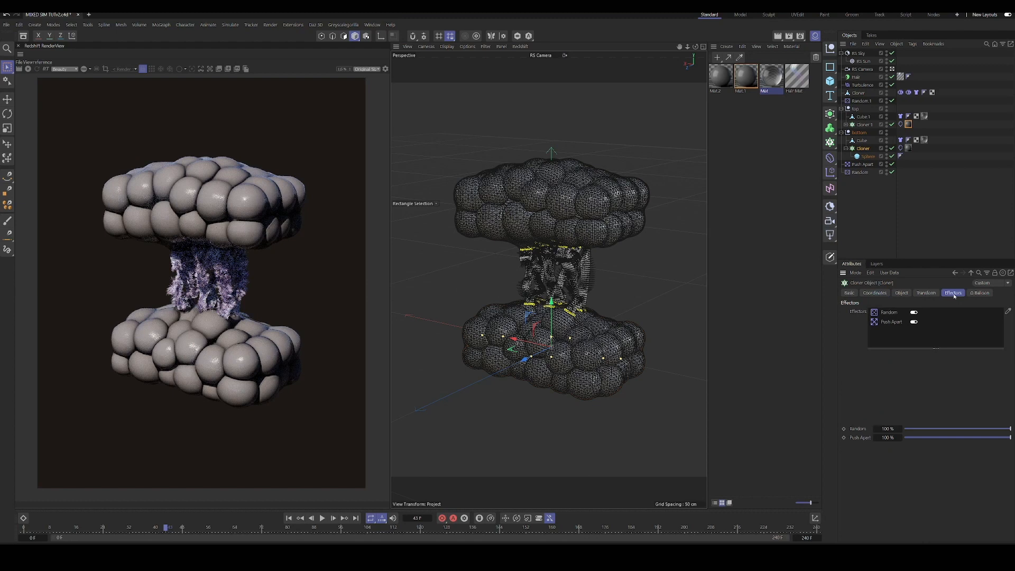
{"action": "left_click", "coordinate": [863, 125]}
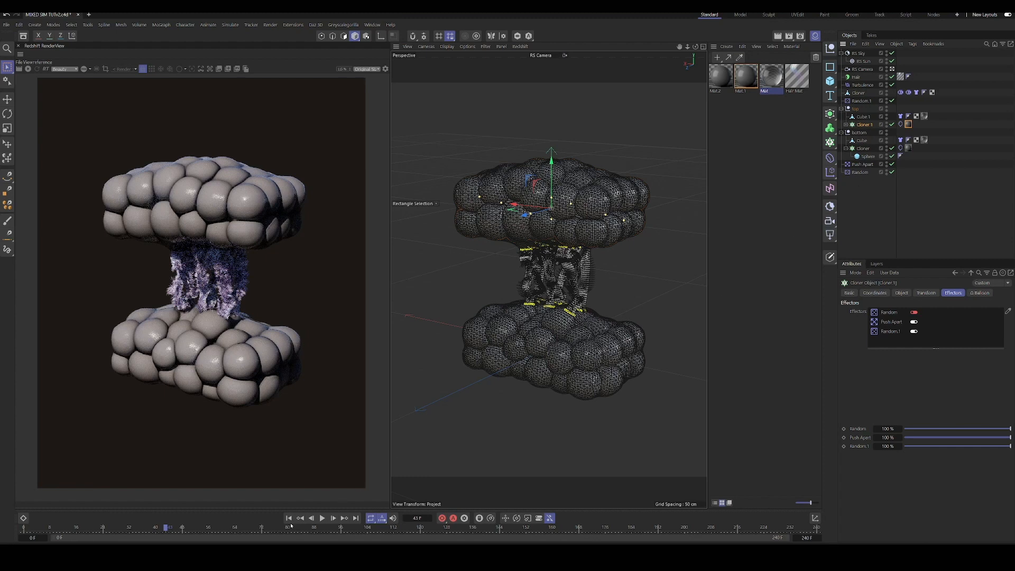
{"action": "left_click", "coordinate": [860, 172]}
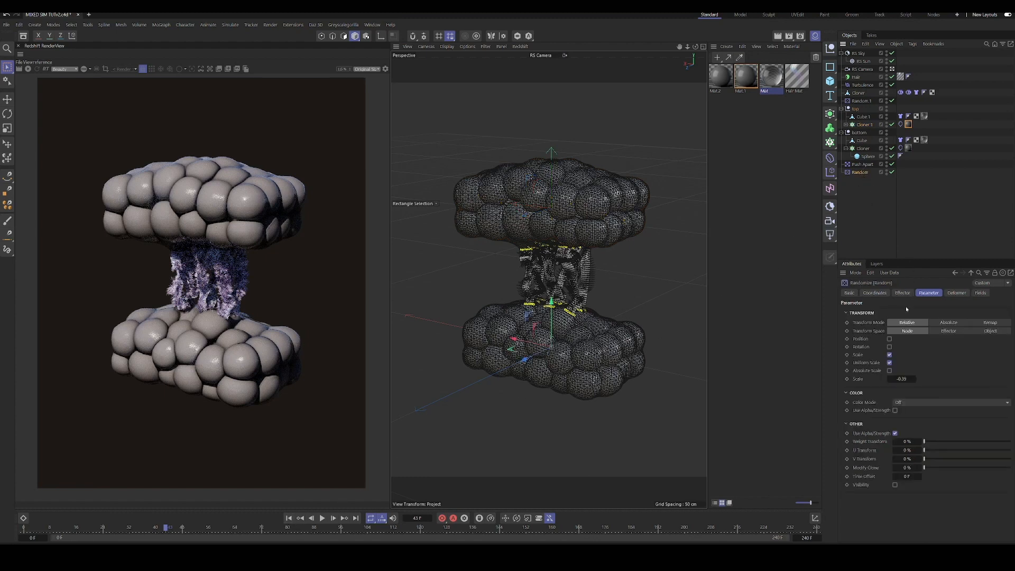
{"action": "left_click", "coordinate": [902, 404]}
{"action": "left_click", "coordinate": [914, 420]}
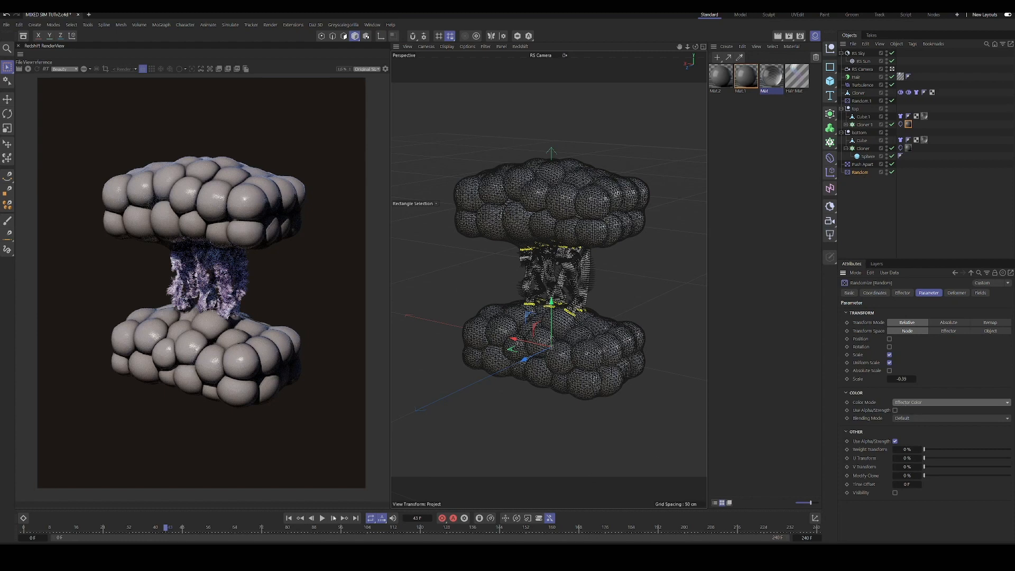
{"action": "key", "text": "shift+f"}
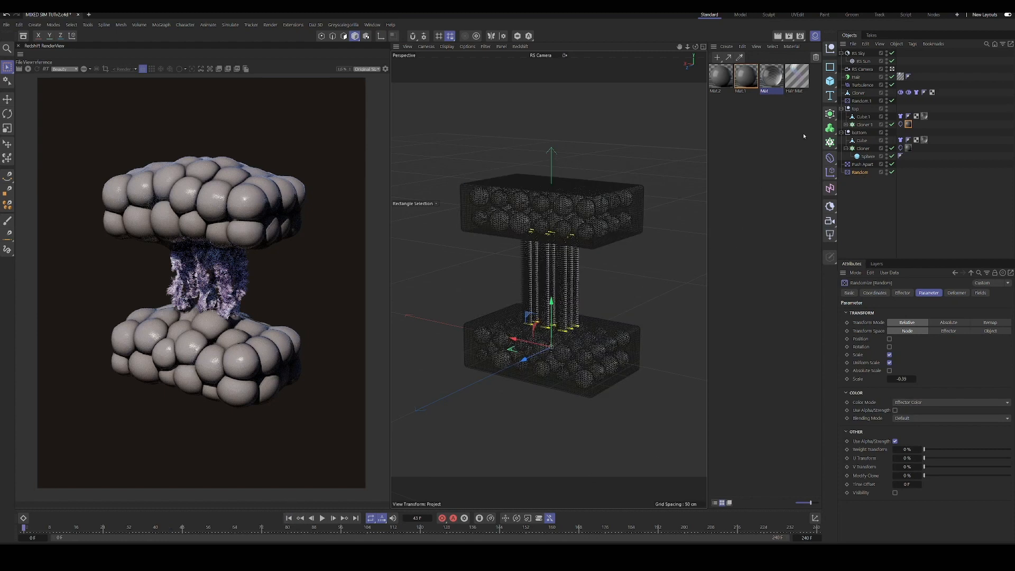
Step: Remove the Mat.1 material tags from Cloner and Cloner.1
{"action": "left_click", "coordinate": [908, 148]}
{"action": "key", "text": "Delete"}
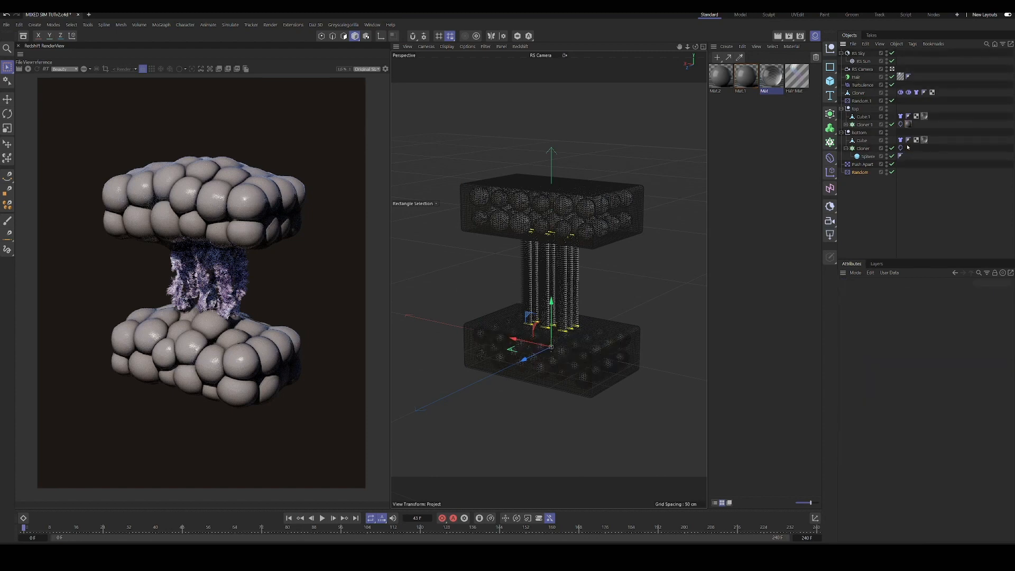
{"action": "left_click", "coordinate": [909, 123]}
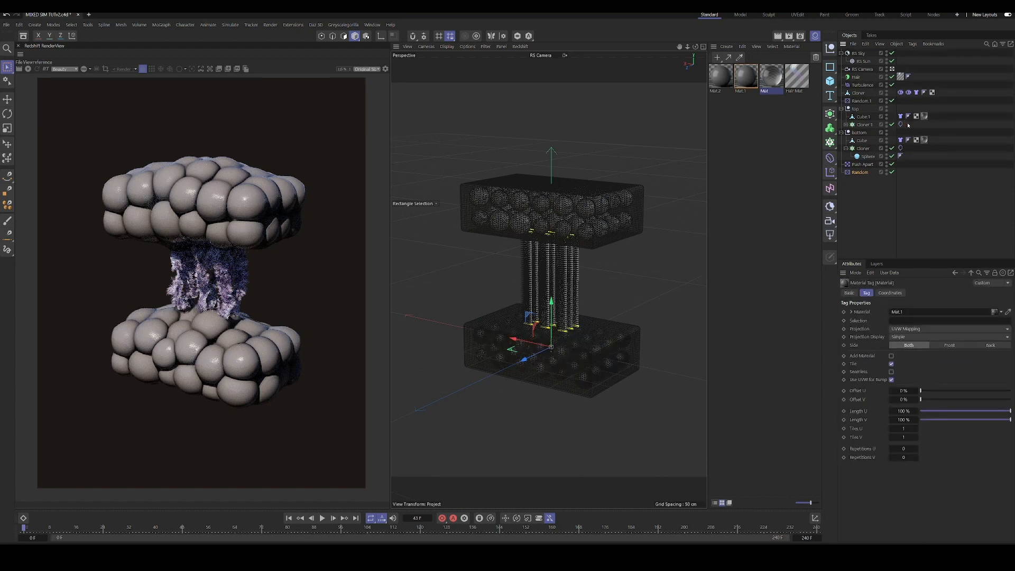
{"action": "key", "text": "Delete"}
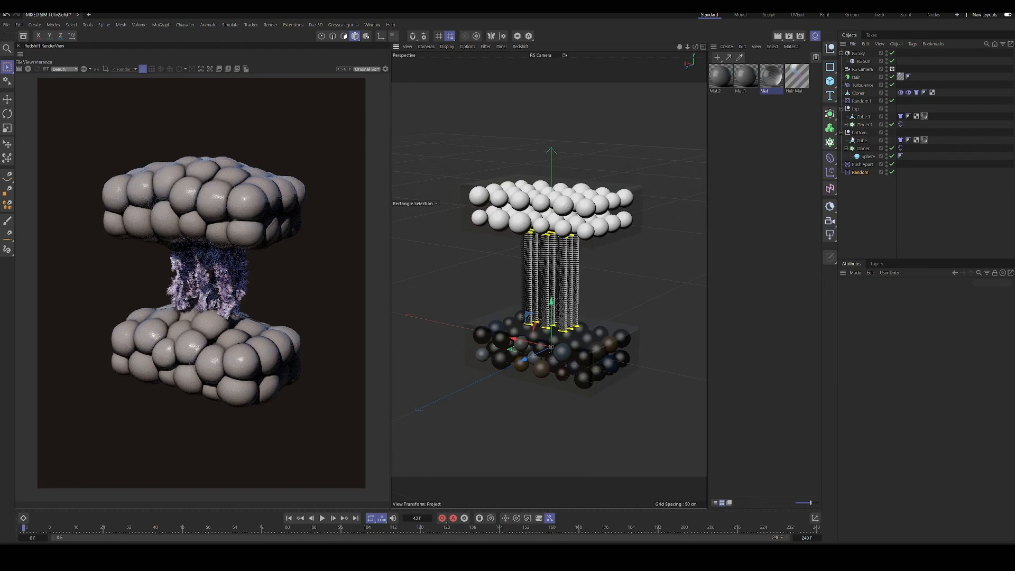
Step: Set the Color Mode of the Random.1 effector to Effector Color for the top cloner
{"action": "left_click", "coordinate": [865, 124]}
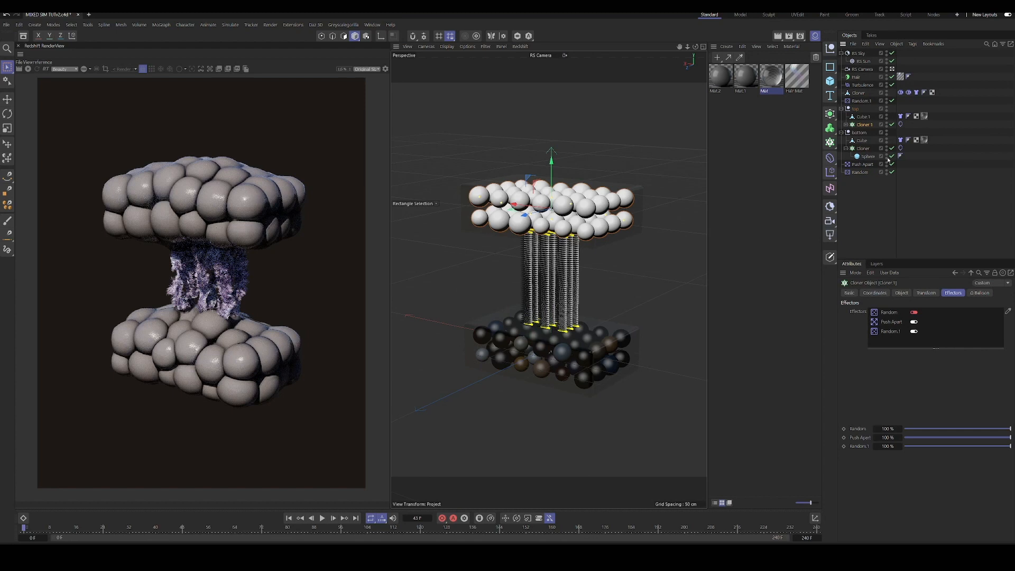
{"action": "left_click", "coordinate": [868, 100]}
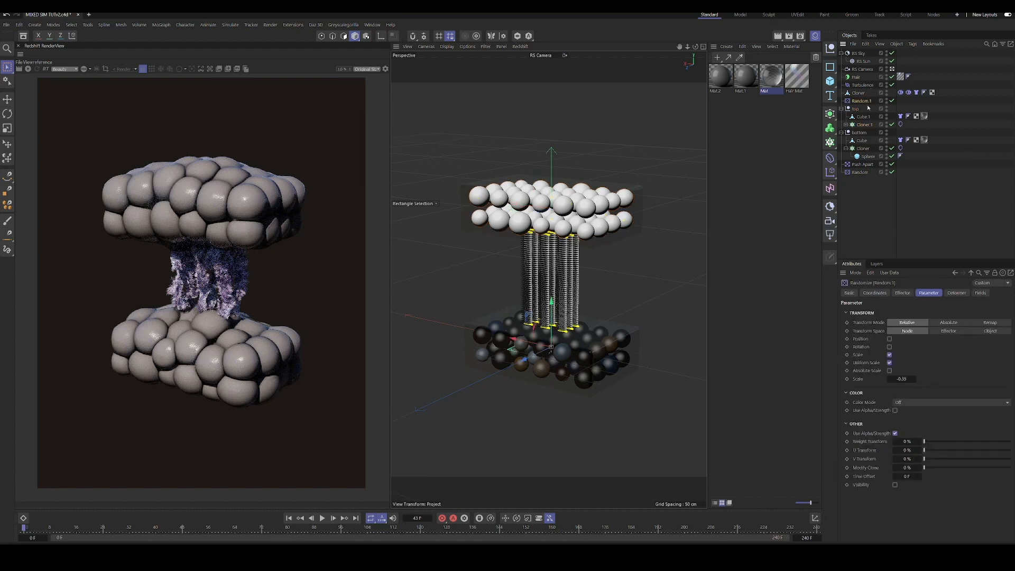
{"action": "left_click", "coordinate": [919, 402]}
{"action": "left_click", "coordinate": [917, 419]}
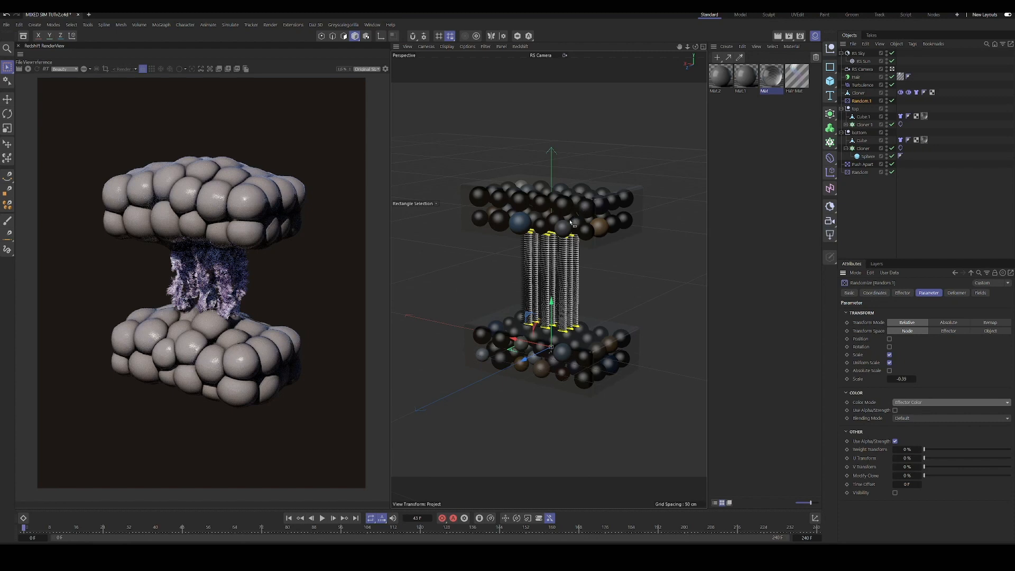
Step: Compare the Add, Subtract and Multiply blending modes on the Random.1 effector's color and return it to Default
{"action": "left_click", "coordinate": [908, 420]}
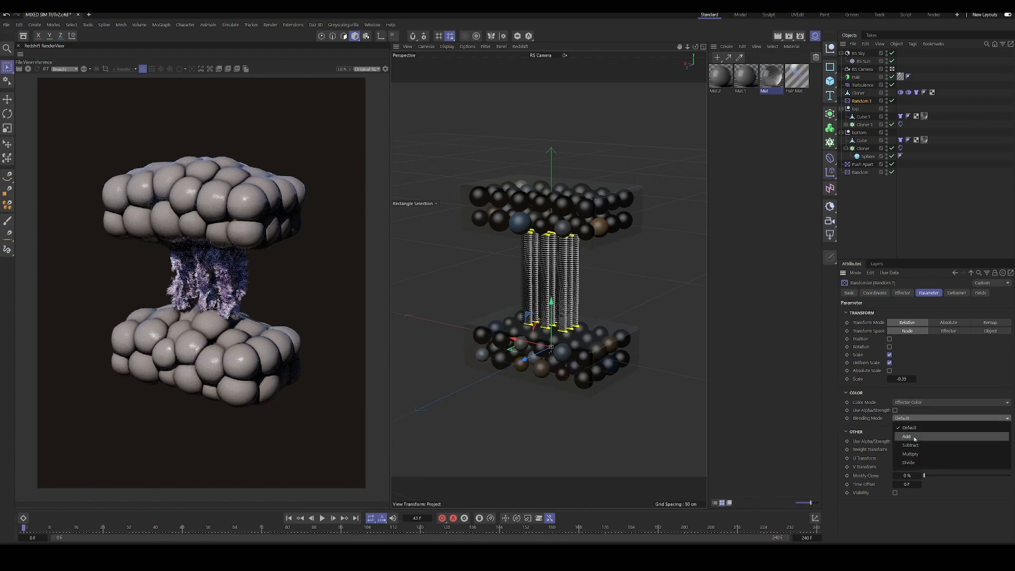
{"action": "left_click", "coordinate": [907, 436]}
{"action": "left_click", "coordinate": [915, 420]}
{"action": "left_click", "coordinate": [916, 445]}
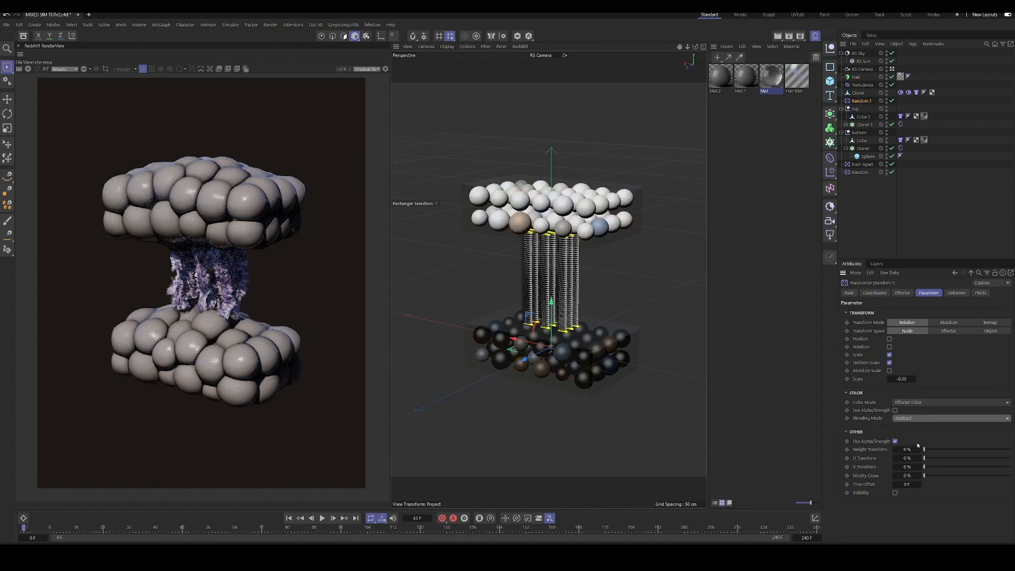
{"action": "left_click", "coordinate": [927, 418]}
{"action": "left_click", "coordinate": [910, 454]}
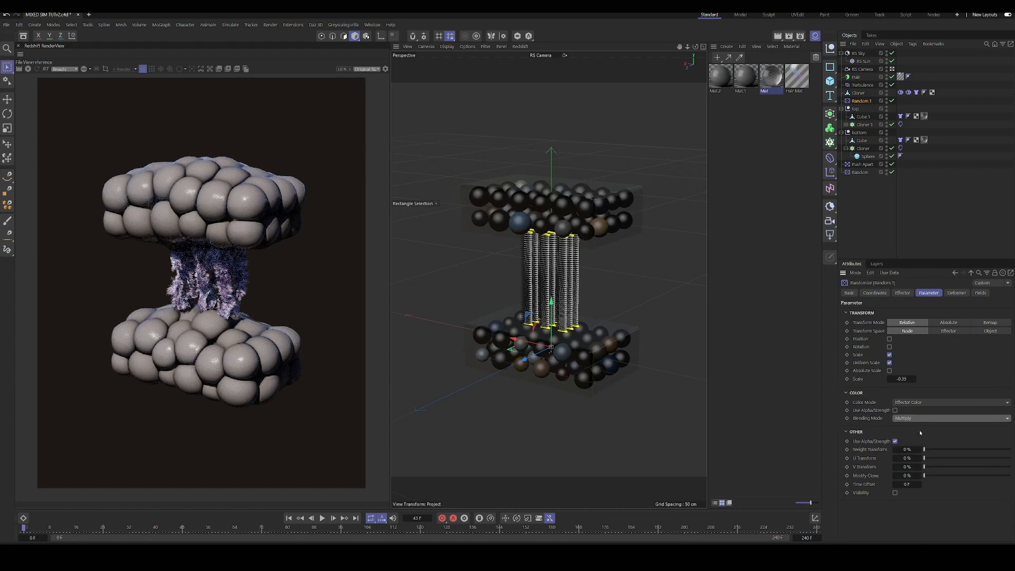
{"action": "left_click", "coordinate": [918, 418]}
{"action": "left_click", "coordinate": [918, 436]}
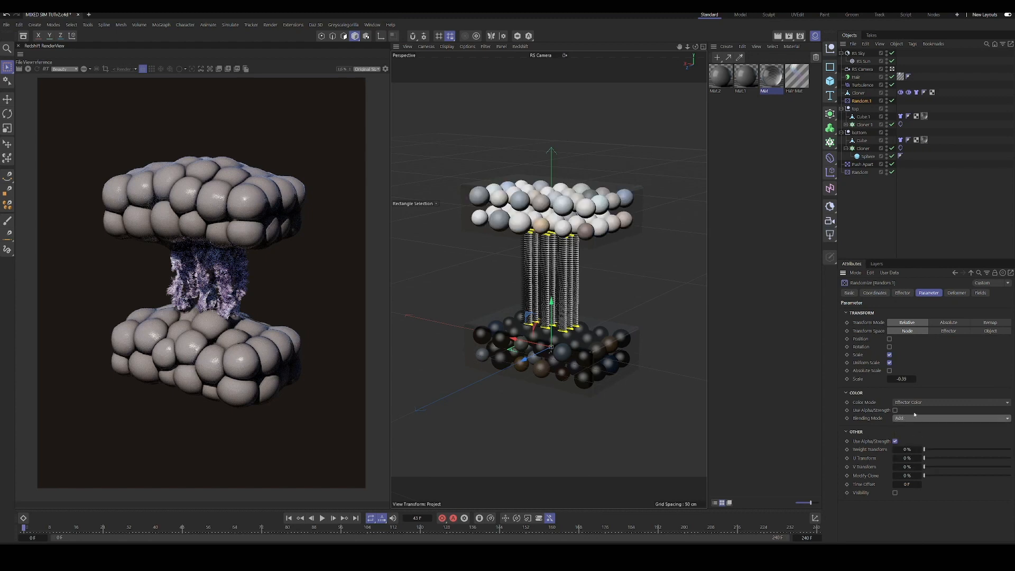
{"action": "left_click", "coordinate": [915, 417]}
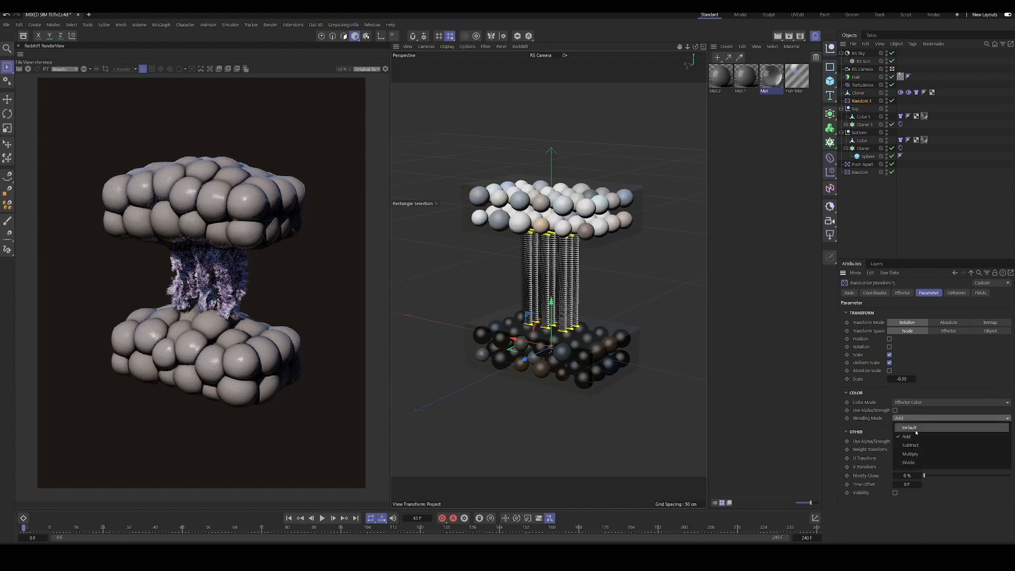
{"action": "left_click", "coordinate": [912, 426]}
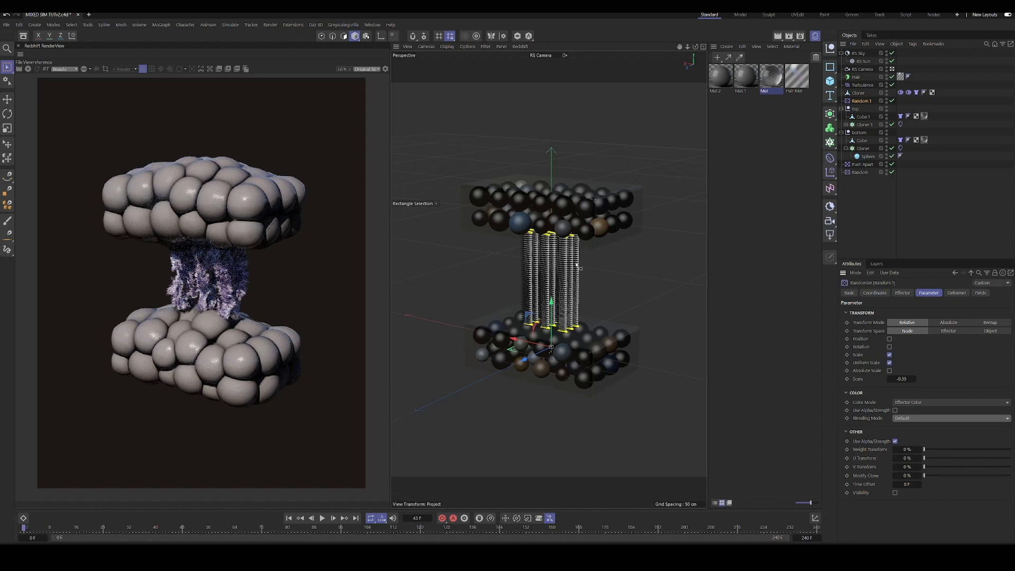
Step: Assign the material Mat.1 to Cloner and Cloner.1 and open its node graph
{"action": "left_click_drag", "start_coordinate": [746, 76], "coordinate": [862, 149]}
{"action": "left_click", "coordinate": [746, 78]}
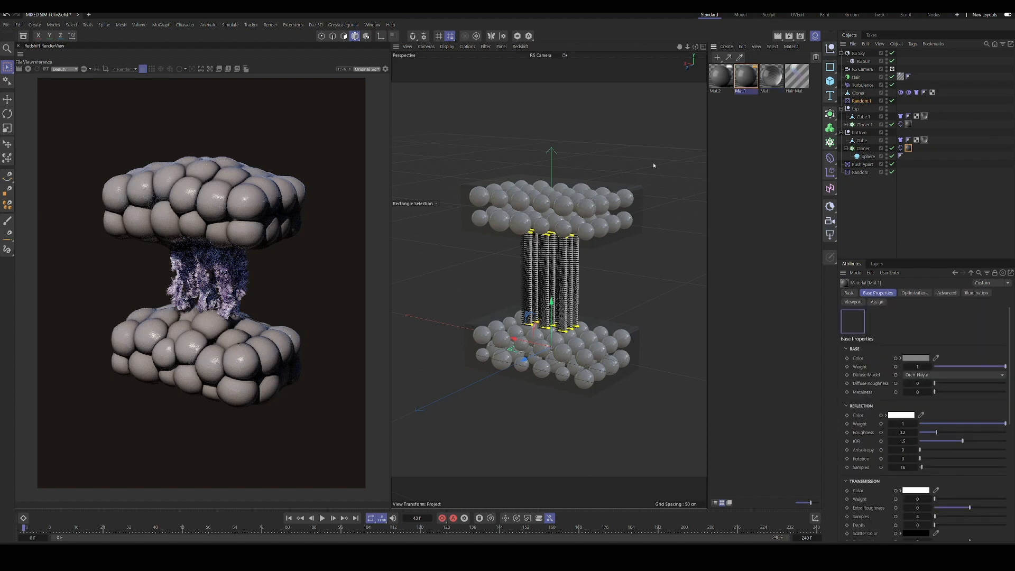
{"action": "double_click", "coordinate": [746, 78]}
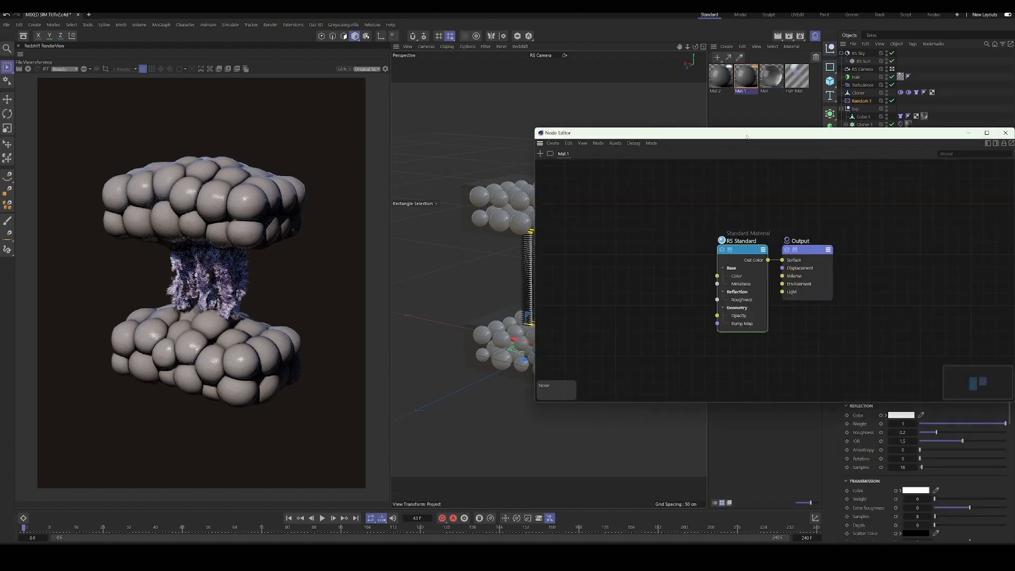
{"action": "left_click_drag", "start_coordinate": [740, 131], "coordinate": [482, 167]}
Step: Add a Color User Data node to Mat.1 and set its attribute to the MoGraph Color preset, RSMGColor
{"action": "type", "text": "c"}
{"action": "type", "text": "color user"}
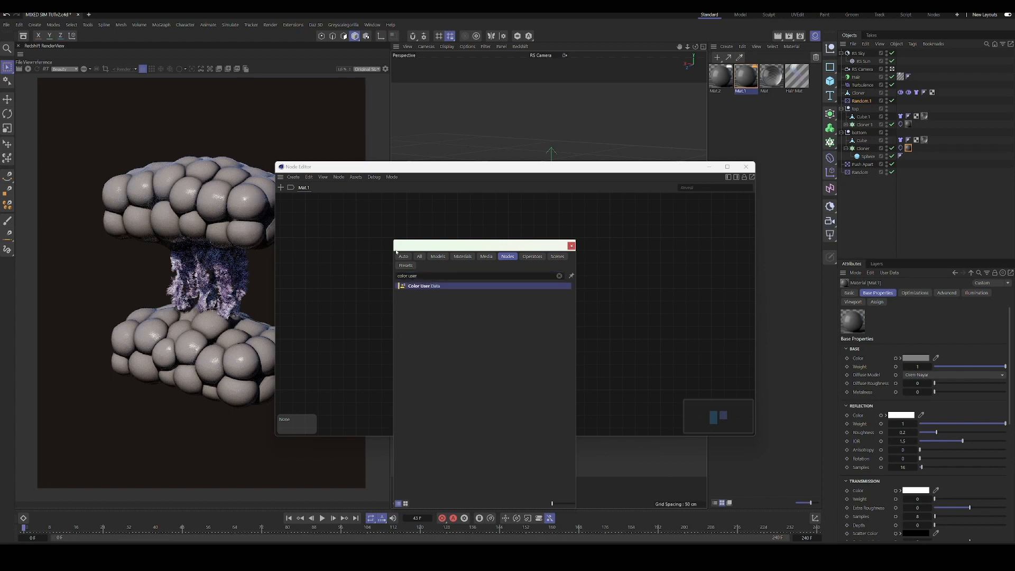
{"action": "key", "text": "Return"}
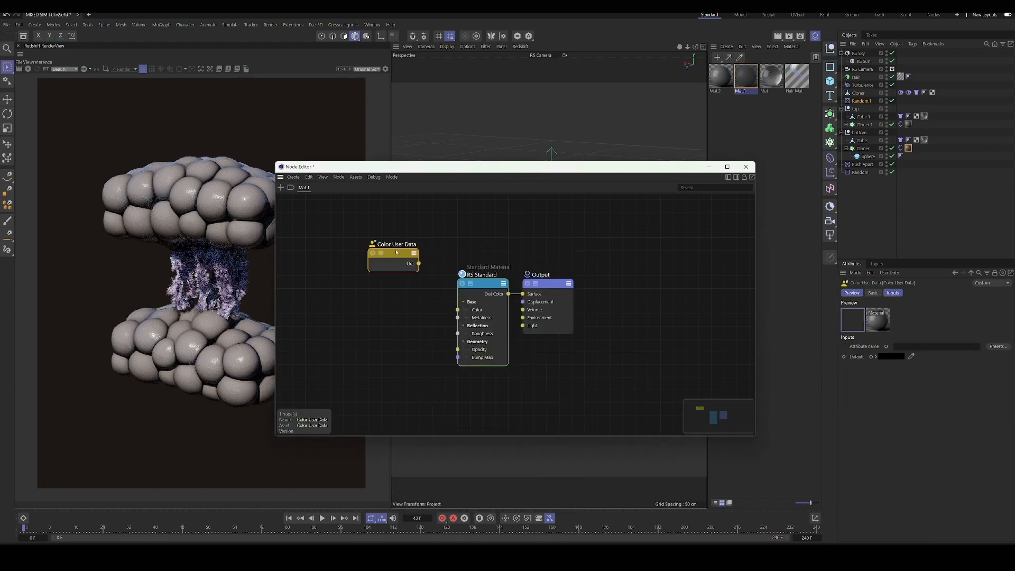
{"action": "left_click", "coordinate": [998, 346]}
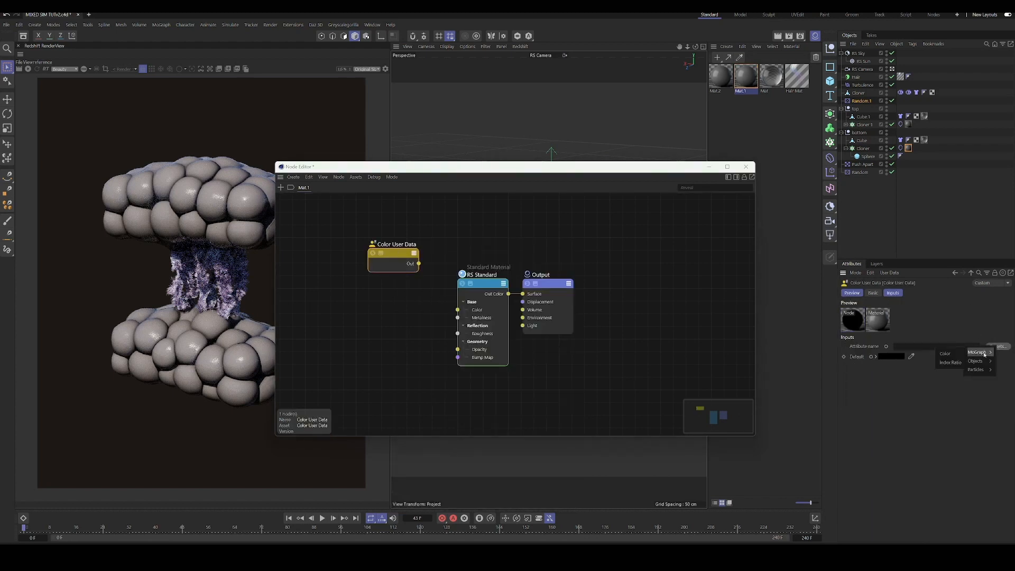
{"action": "left_click", "coordinate": [951, 354]}
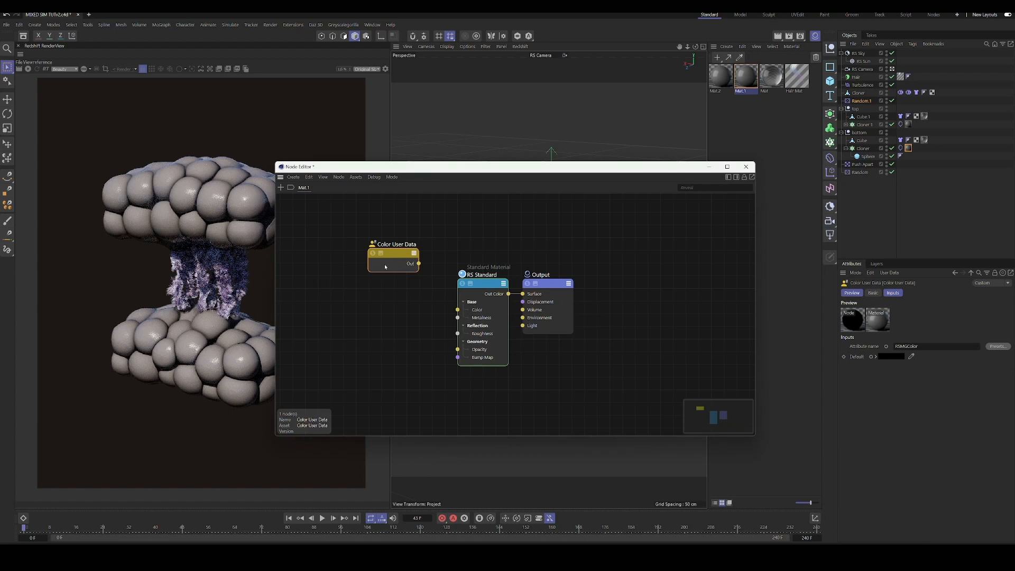
Step: Connect the Color User Data output to the RS Standard base Color and start the live render
{"action": "left_click_drag", "start_coordinate": [391, 254], "coordinate": [358, 294]}
{"action": "left_click_drag", "start_coordinate": [370, 166], "coordinate": [496, 140]}
{"action": "left_click_drag", "start_coordinate": [508, 280], "coordinate": [584, 283]}
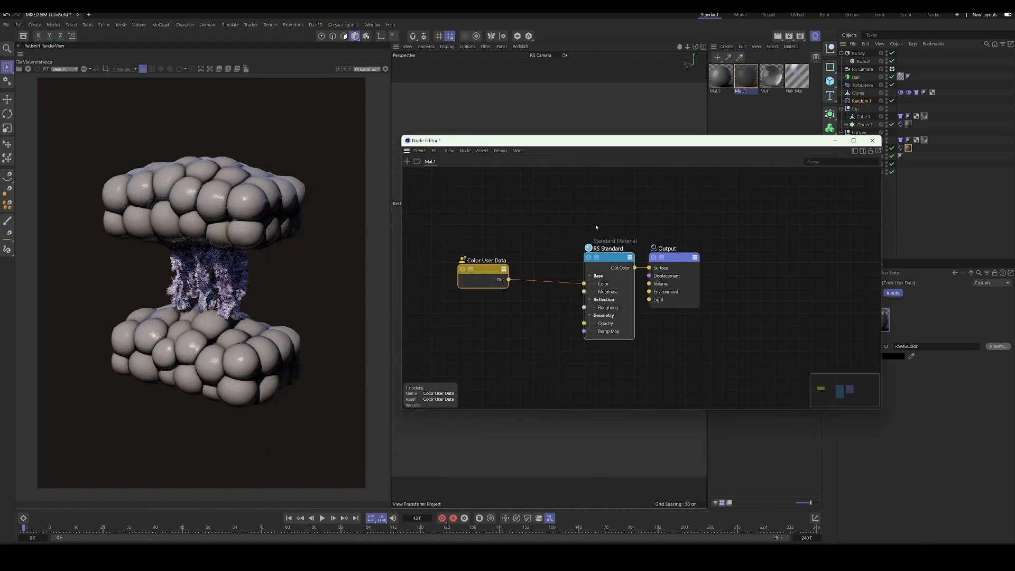
{"action": "left_click_drag", "start_coordinate": [588, 144], "coordinate": [675, 184]}
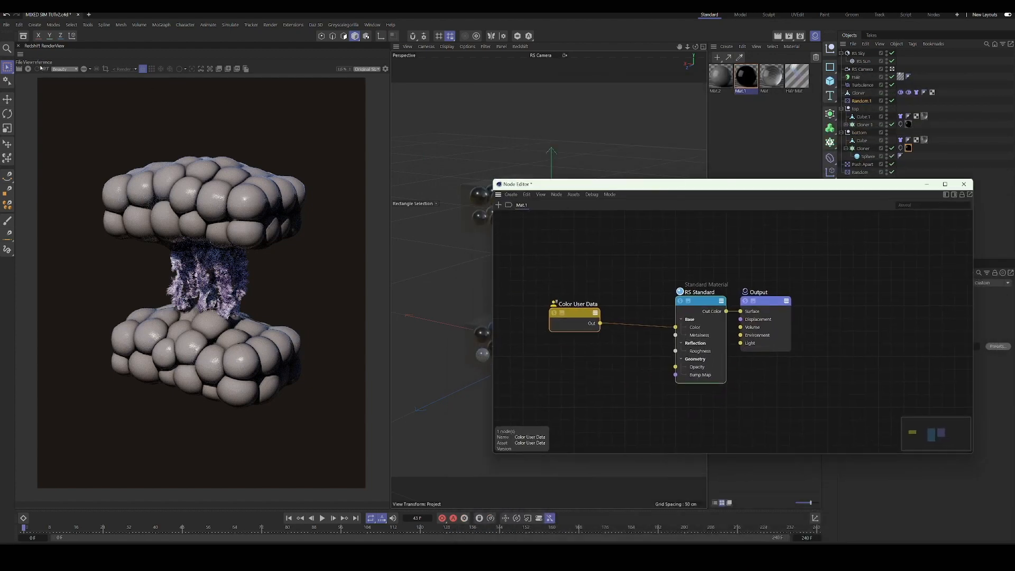
{"action": "left_click", "coordinate": [28, 68]}
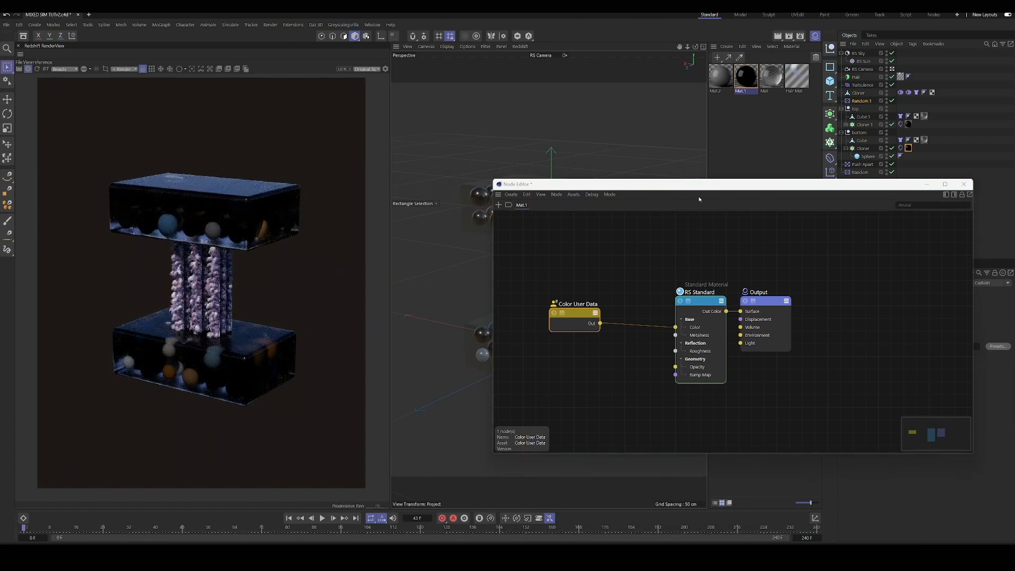
Step: Hide Cube.1 and Cube in the render so only the cloned spheres and hair are rendered
{"action": "mouse_move", "coordinate": [748, 184]}
{"action": "left_mouse_down"}
{"action": "mouse_move", "coordinate": [635, 290]}
{"action": "mouse_move", "coordinate": [638, 302]}
{"action": "left_mouse_up"}
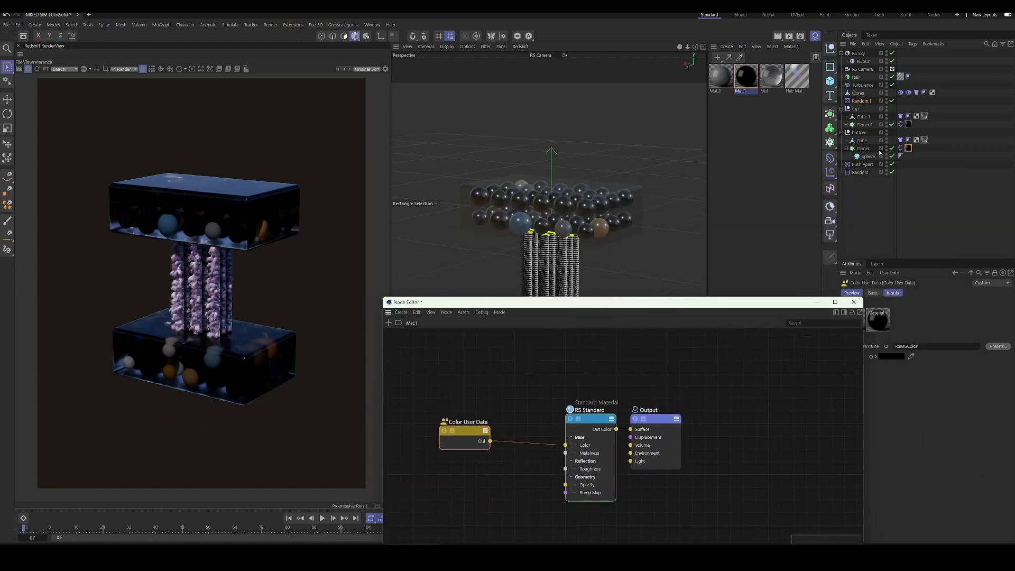
{"action": "left_click", "coordinate": [888, 119]}
{"action": "left_click", "coordinate": [886, 118]}
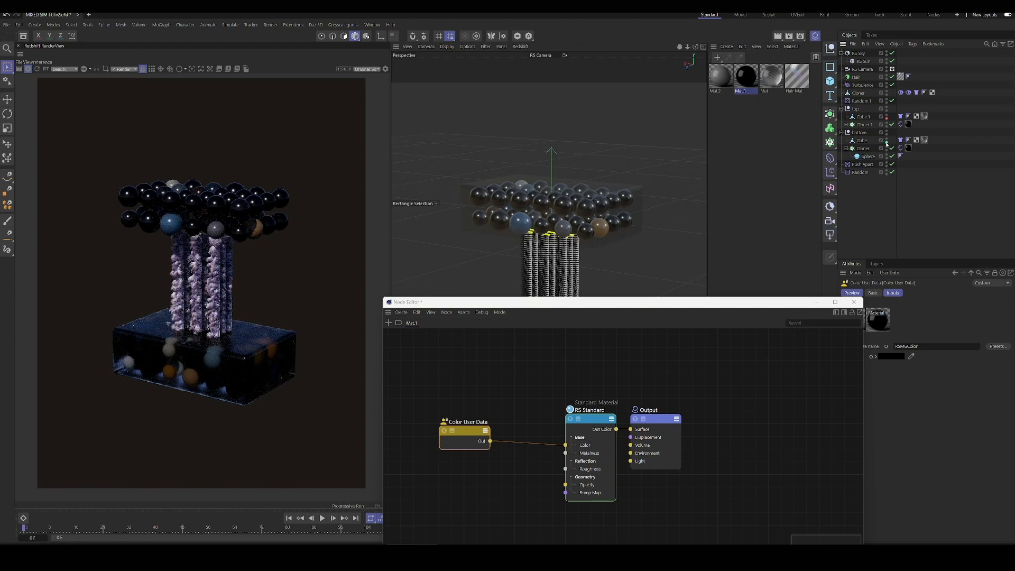
{"action": "left_click", "coordinate": [886, 141]}
{"action": "left_click_drag", "start_coordinate": [584, 302], "coordinate": [644, 130]}
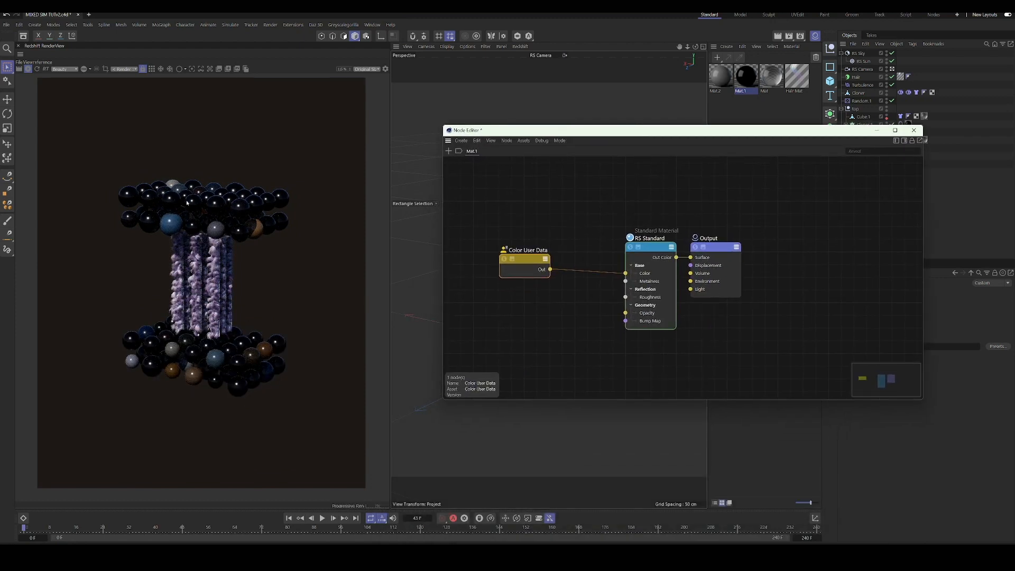
Step: Add a Ramp node to Mat.1 and feed the Color User Data output into its Alt Input
{"action": "double_click", "coordinate": [558, 225]}
{"action": "type", "text": "ramp"}
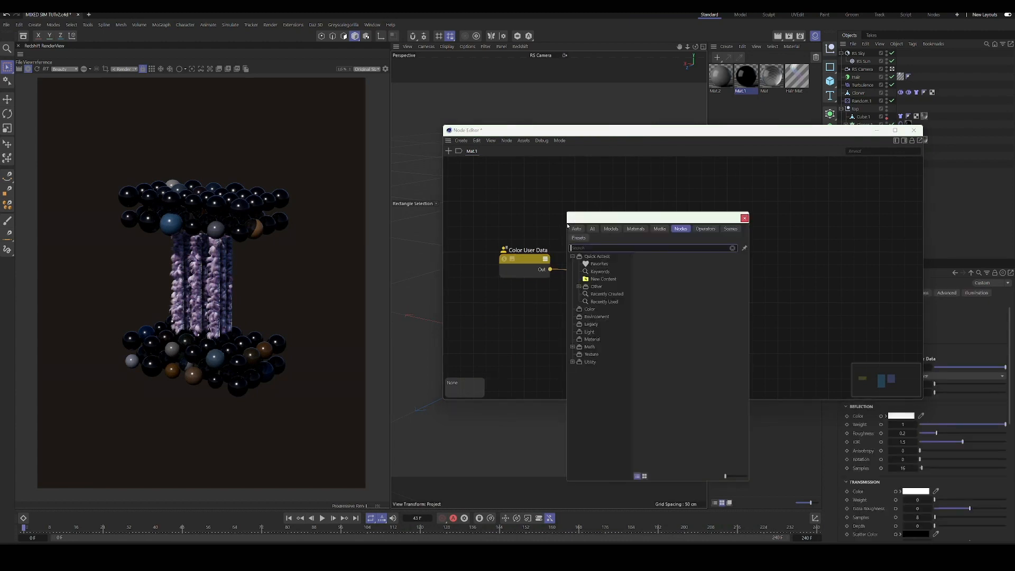
{"action": "left_click", "coordinate": [587, 258]}
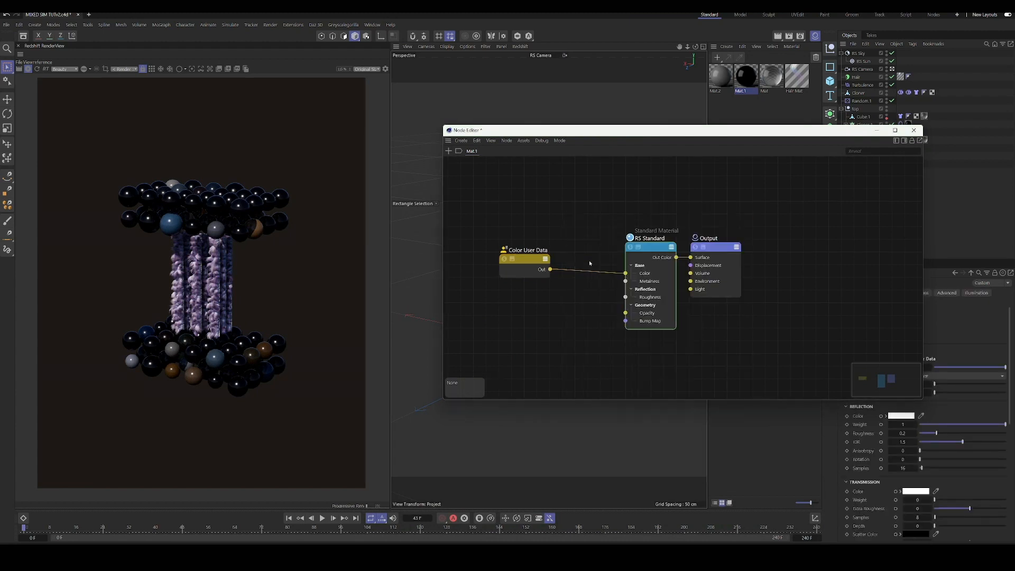
{"action": "left_click", "coordinate": [587, 240]}
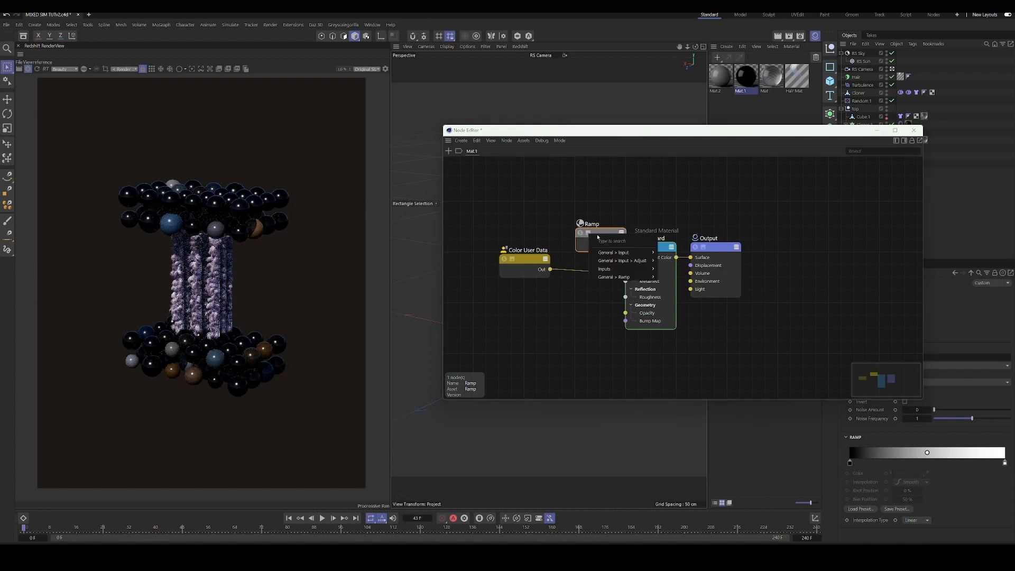
{"action": "mouse_move", "coordinate": [624, 252]}
{"action": "left_click", "coordinate": [675, 269]}
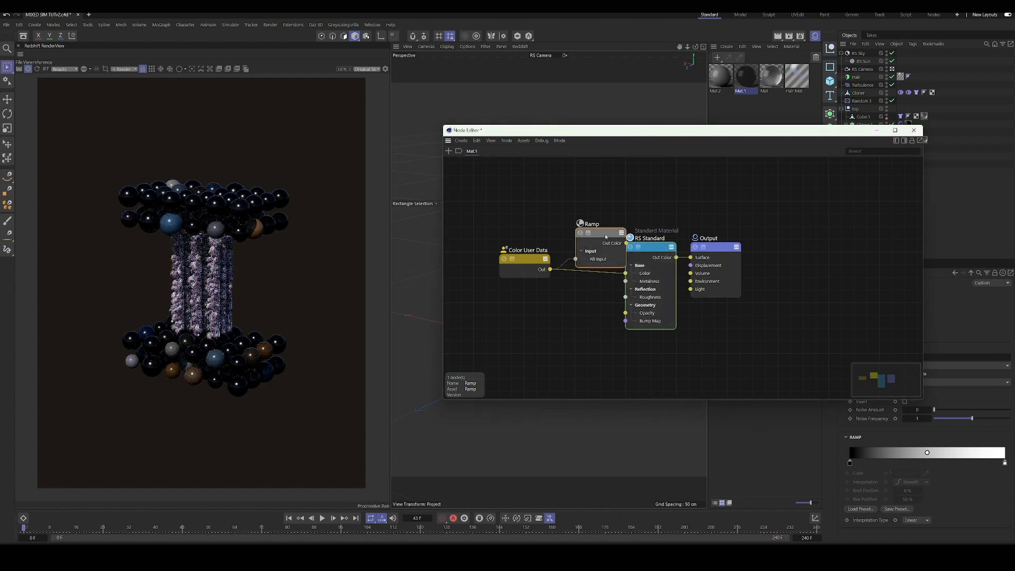
Step: Connect the Ramp's Out Color to the RS Standard base Color and space out the Color User Data and Ramp nodes
{"action": "left_click_drag", "start_coordinate": [597, 232], "coordinate": [629, 274]}
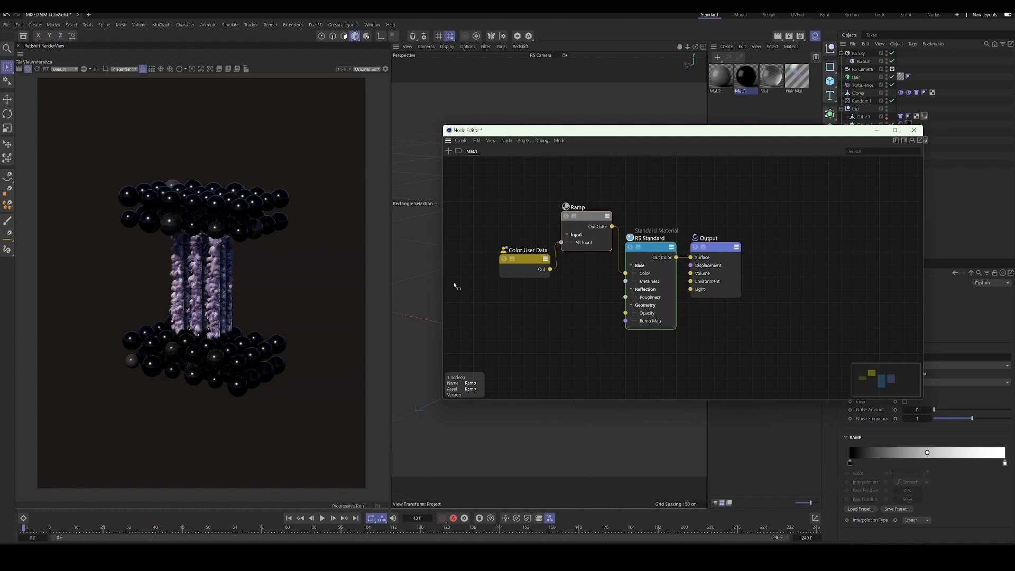
{"action": "left_click_drag", "start_coordinate": [525, 259], "coordinate": [489, 228]}
{"action": "left_click_drag", "start_coordinate": [585, 219], "coordinate": [582, 246]}
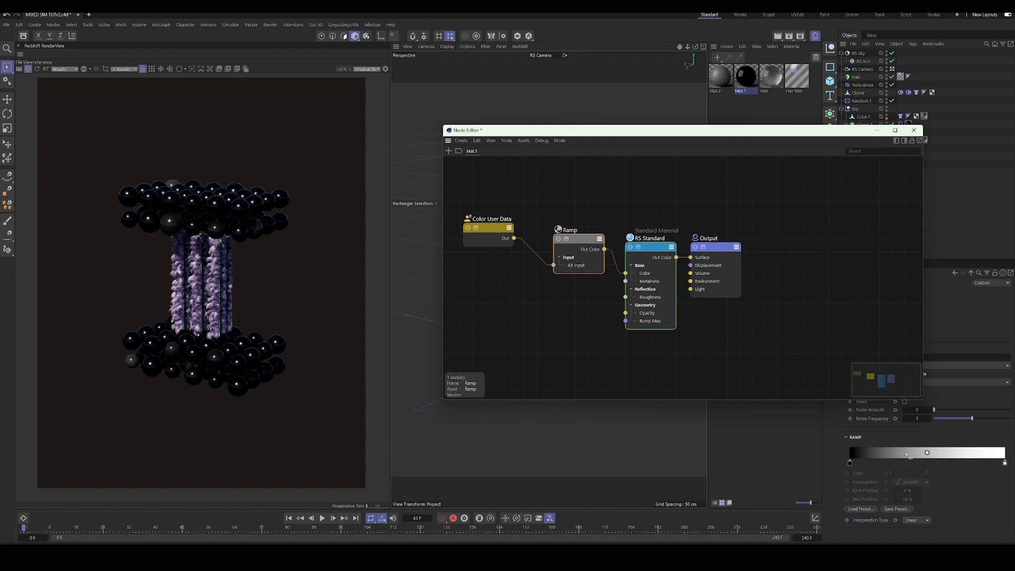
Step: Insert a Color Change Range node between Color User Data and Ramp, and move the Node Editor window clear of the node's attributes
{"action": "double_click", "coordinate": [531, 216]}
{"action": "type", "text": "color c"}
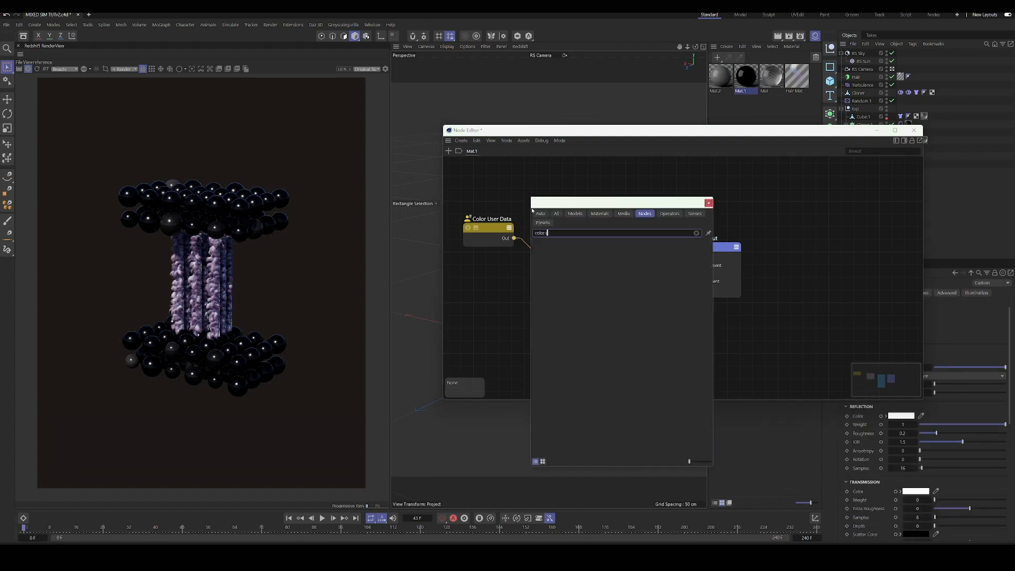
{"action": "type", "text": "han"}
{"action": "key", "text": "Return"}
{"action": "left_click_drag", "start_coordinate": [491, 228], "coordinate": [516, 221]}
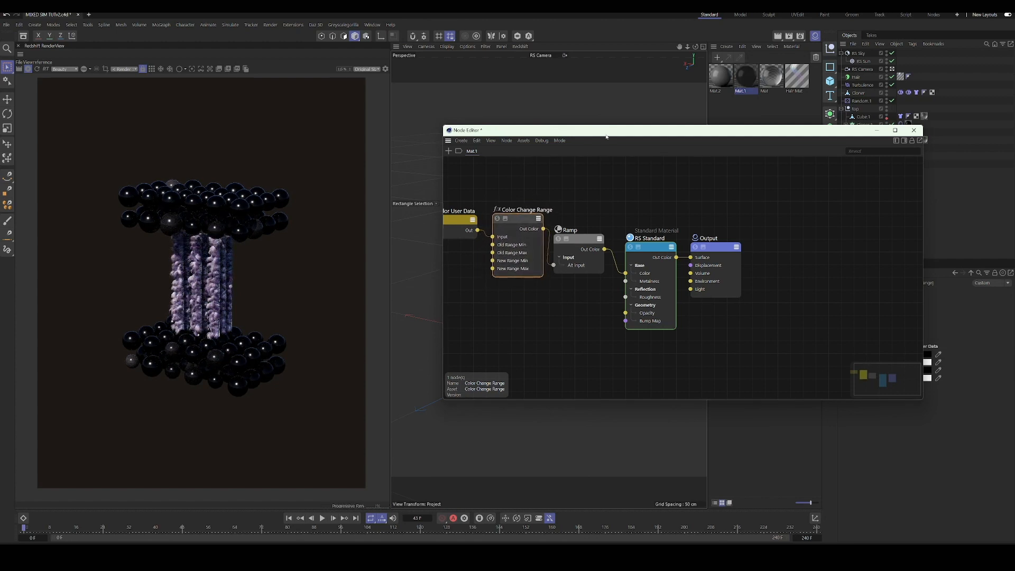
{"action": "left_click_drag", "start_coordinate": [606, 137], "coordinate": [390, 156]}
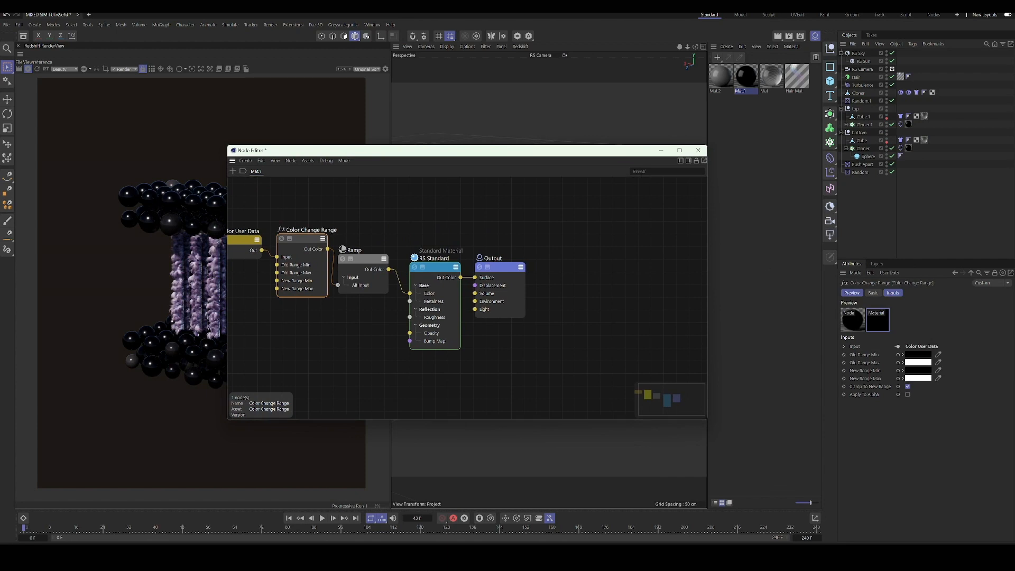
{"action": "left_click_drag", "start_coordinate": [607, 151], "coordinate": [727, 152]}
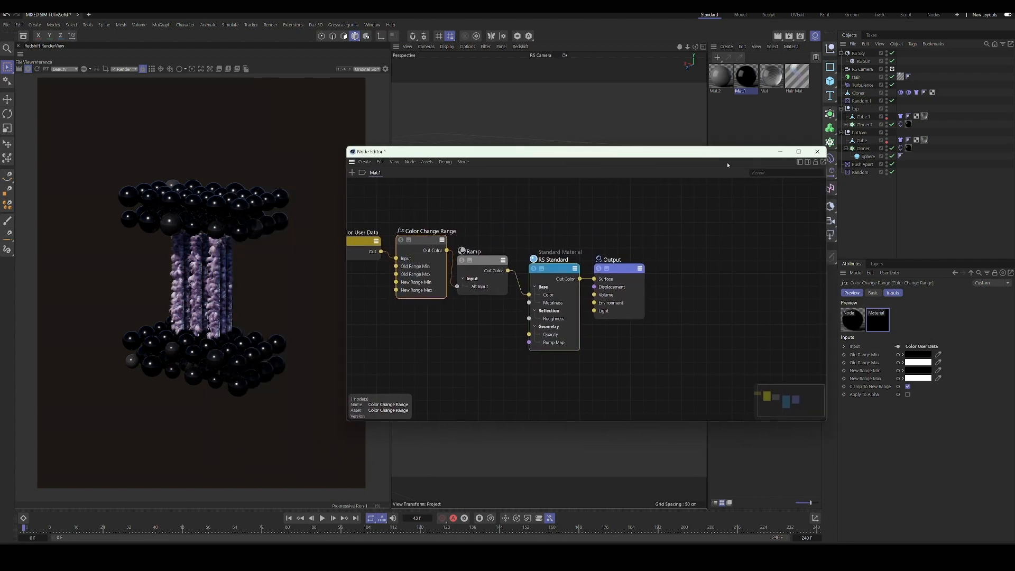
Step: Try a brighter grey for the Color Change Range's Old Range Min
{"action": "left_click", "coordinate": [917, 354]}
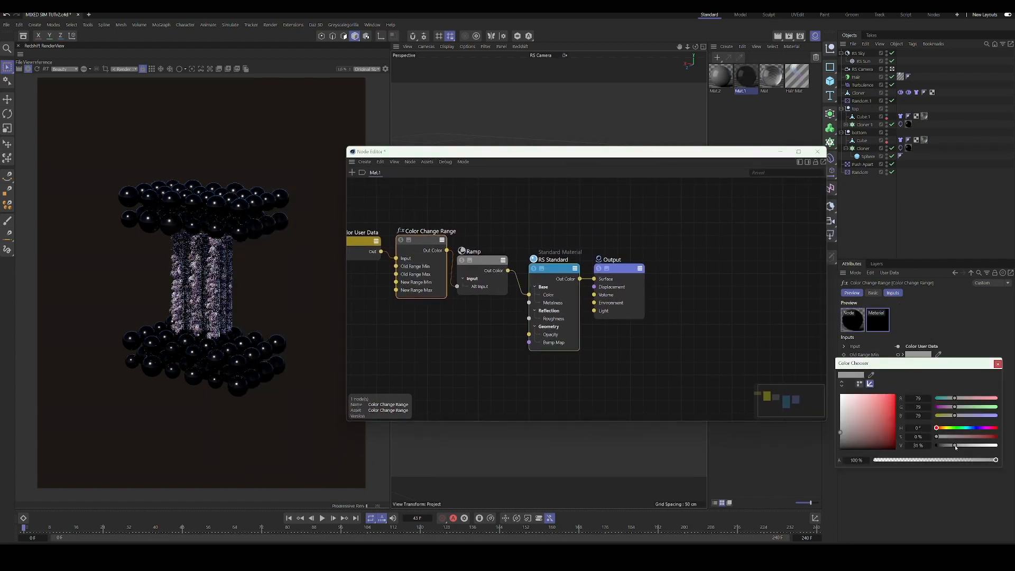
{"action": "mouse_move", "coordinate": [965, 446]}
{"action": "left_mouse_down"}
{"action": "mouse_move", "coordinate": [946, 455]}
{"action": "mouse_move", "coordinate": [946, 447]}
{"action": "left_mouse_up"}
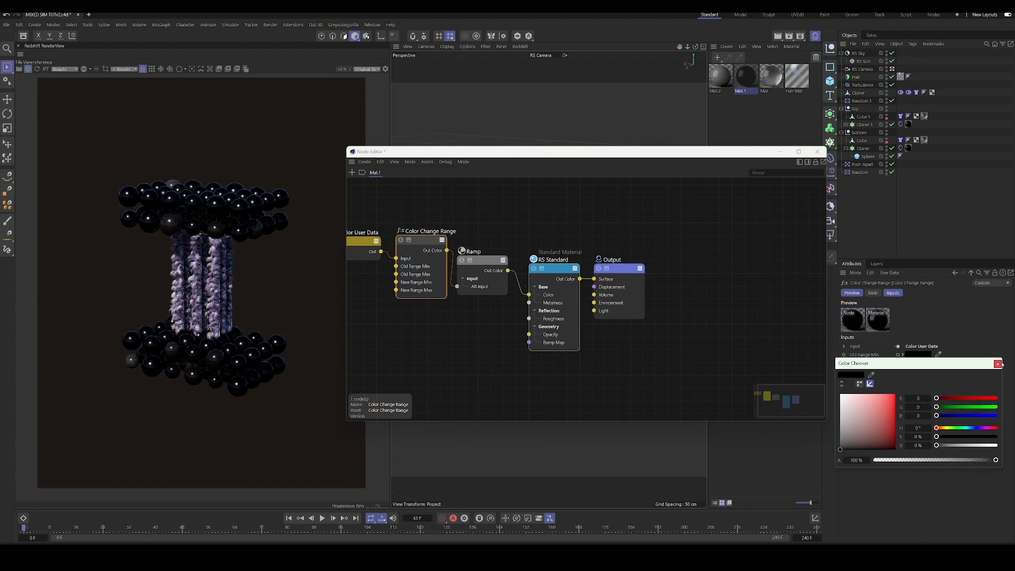
{"action": "left_click", "coordinate": [997, 364]}
Step: Set the Color Change Range's Old Range Max to an 18% grey and its New Range Min to a 12% grey
{"action": "left_click", "coordinate": [919, 362]}
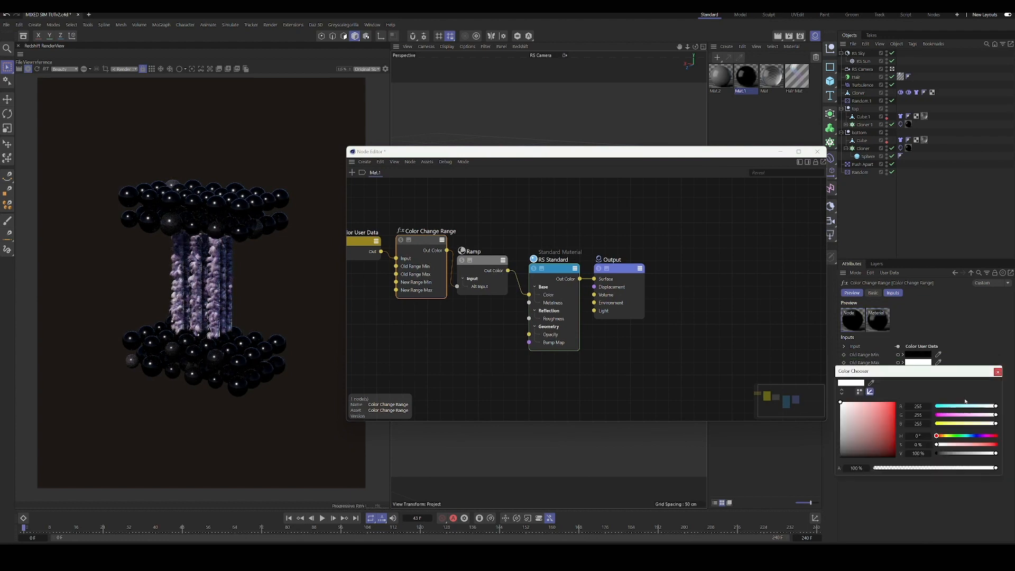
{"action": "left_click_drag", "start_coordinate": [986, 455], "coordinate": [946, 459]}
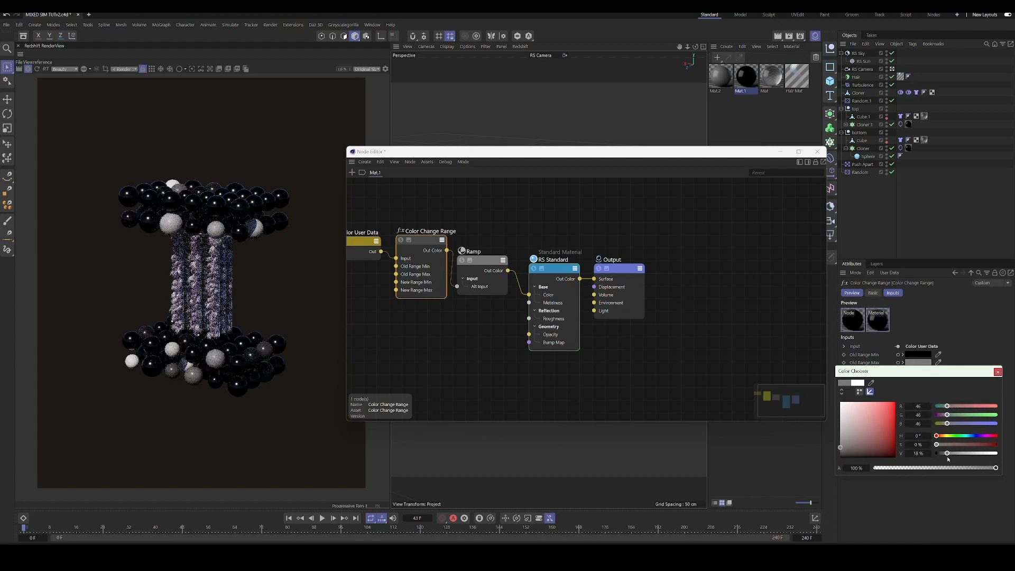
{"action": "left_click", "coordinate": [997, 371]}
{"action": "left_click", "coordinate": [915, 371]}
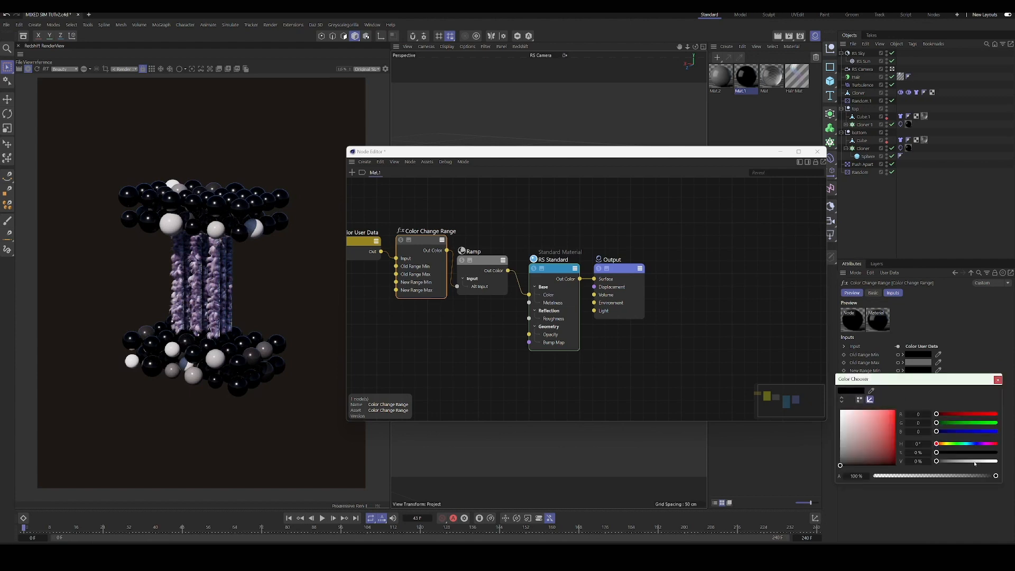
{"action": "left_click_drag", "start_coordinate": [975, 463], "coordinate": [944, 466]}
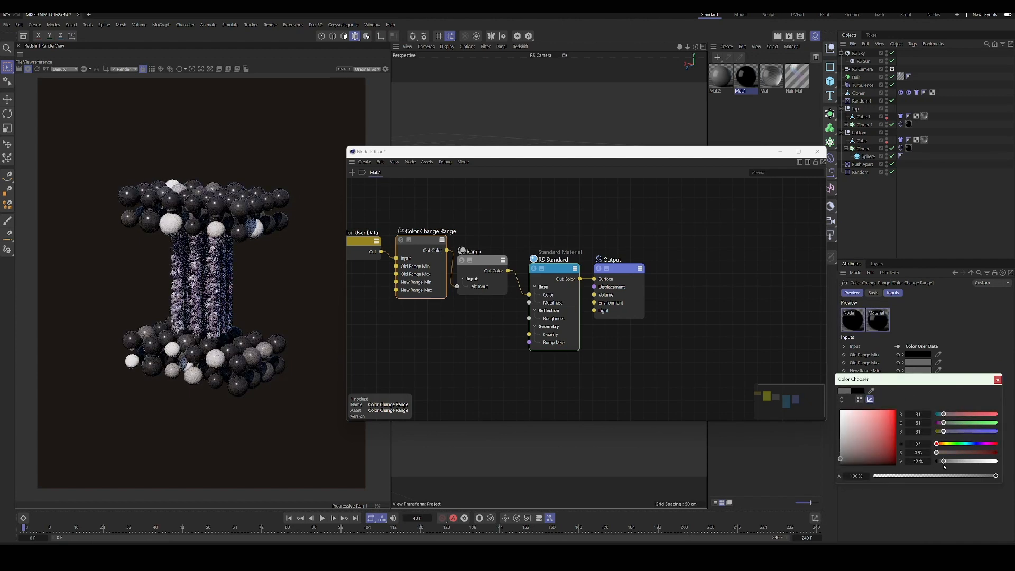
Step: Darken the Old Range Max to a 9% grey and the New Range Min to a 4% grey
{"action": "left_click", "coordinate": [918, 364]}
{"action": "left_click_drag", "start_coordinate": [962, 453], "coordinate": [943, 462]}
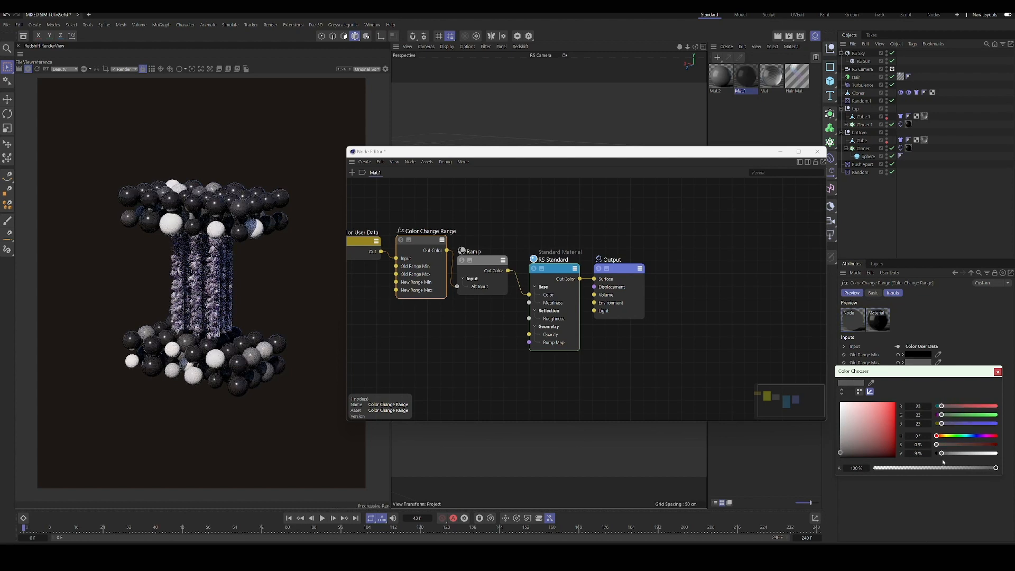
{"action": "left_click", "coordinate": [998, 372]}
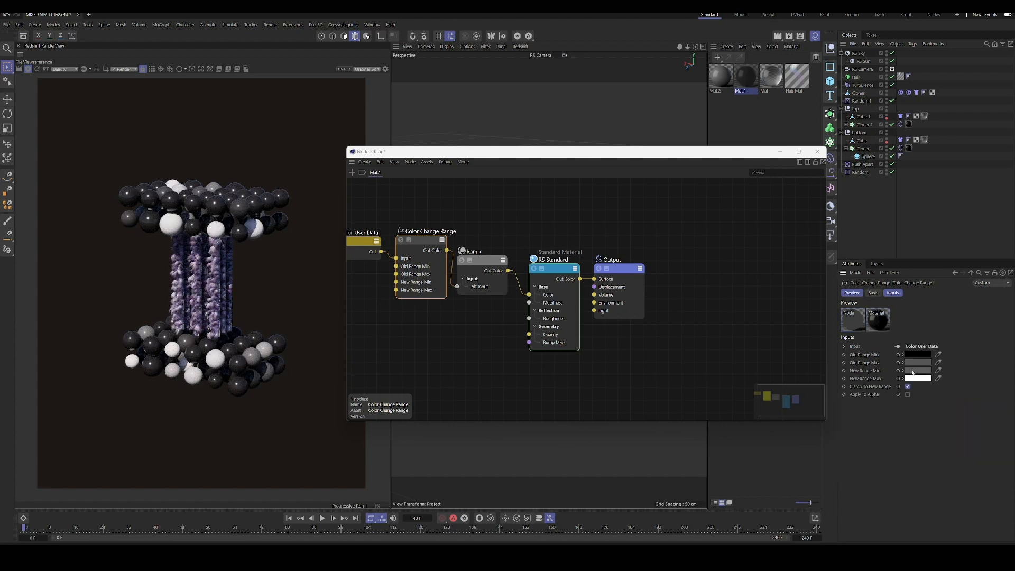
{"action": "left_click", "coordinate": [913, 371]}
{"action": "left_click_drag", "start_coordinate": [942, 461], "coordinate": [939, 461]}
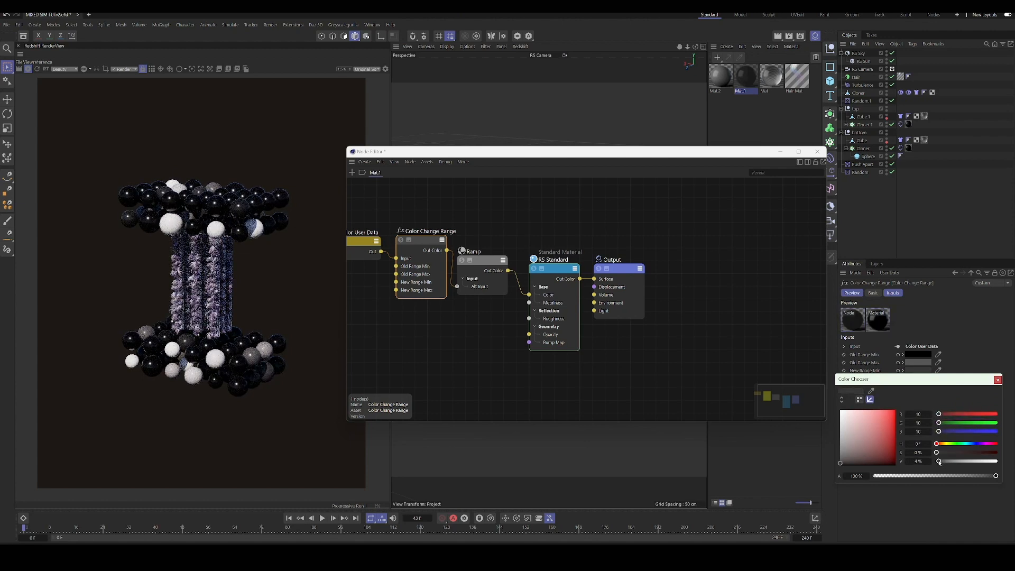
{"action": "left_click", "coordinate": [997, 380]}
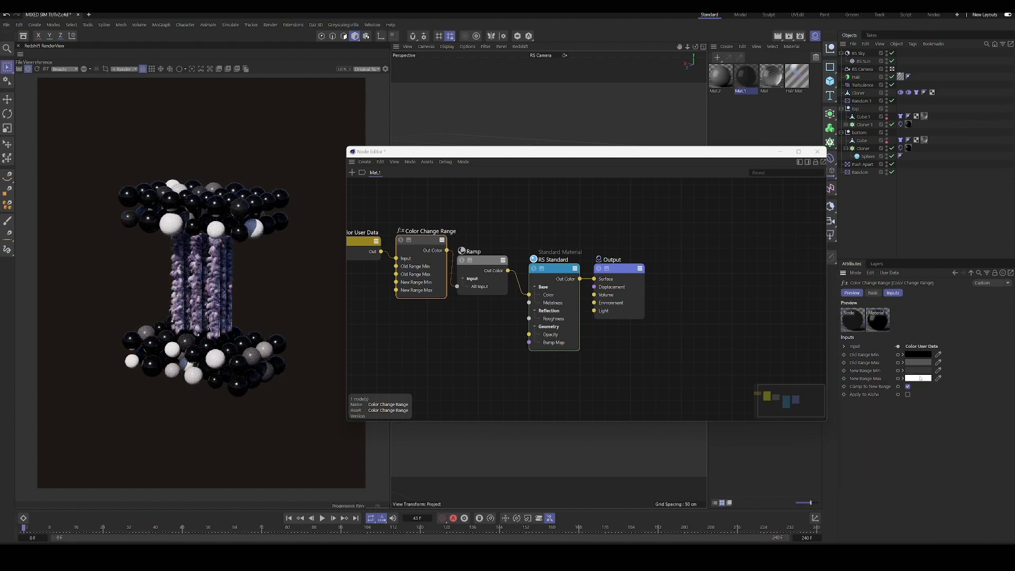
Step: Set the New Range Max to a 98% near-white and the New Range Min to a 9% grey
{"action": "left_click", "coordinate": [920, 378]}
{"action": "mouse_move", "coordinate": [979, 469]}
{"action": "left_mouse_down"}
{"action": "mouse_move", "coordinate": [958, 471]}
{"action": "mouse_move", "coordinate": [996, 469]}
{"action": "left_mouse_up"}
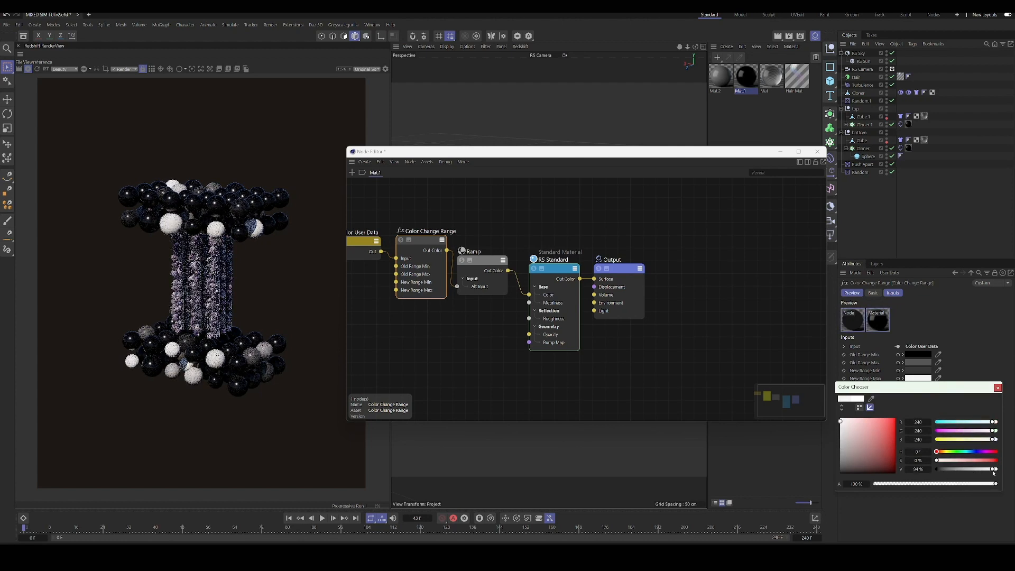
{"action": "left_click", "coordinate": [998, 389]}
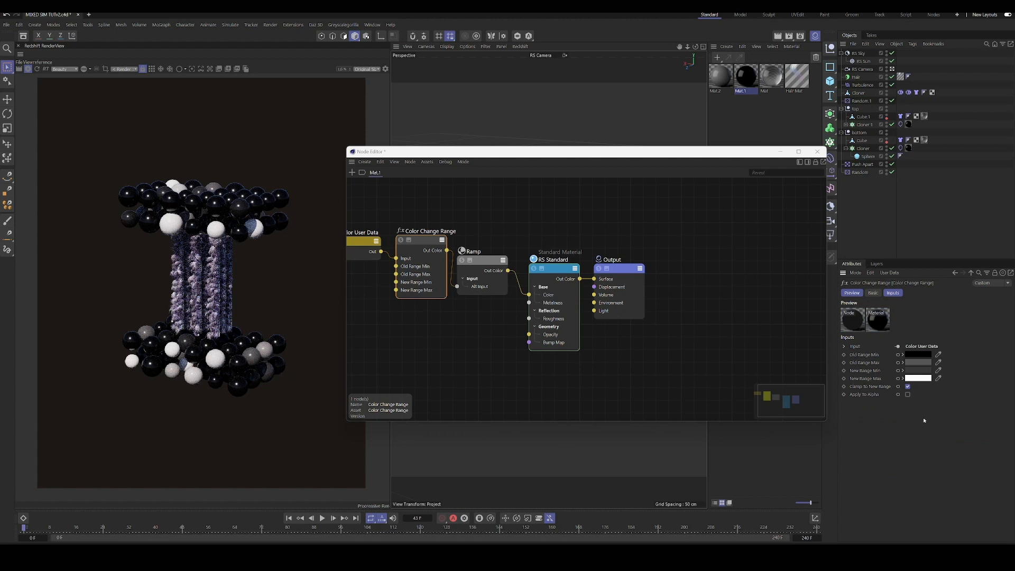
{"action": "left_click", "coordinate": [916, 370]}
{"action": "left_click_drag", "start_coordinate": [939, 461], "coordinate": [944, 462]}
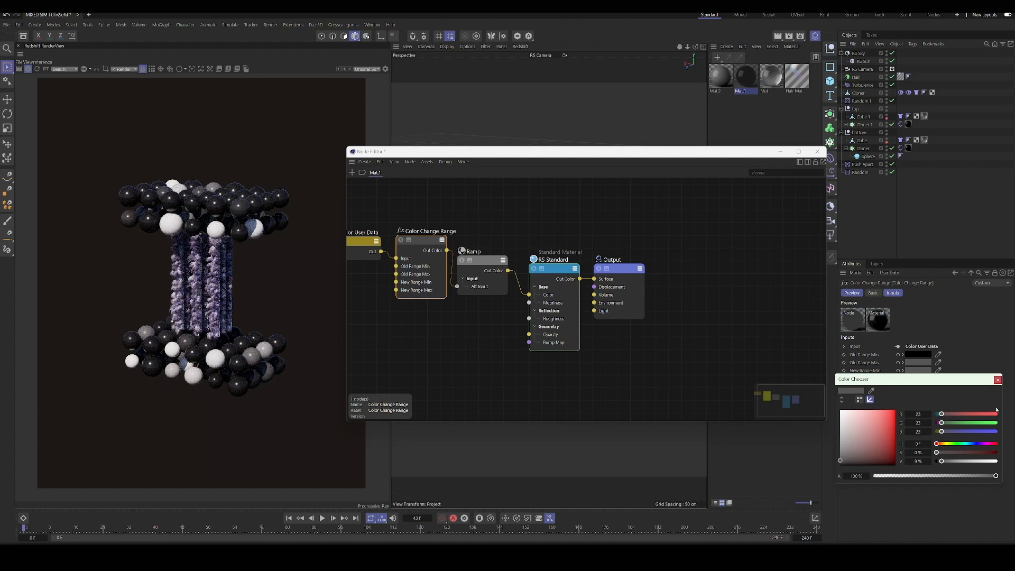
{"action": "left_click", "coordinate": [997, 379]}
Step: Adjust the brightness of the Color Change Range's Old Range Max, ending on a 5% grey
{"action": "left_click", "coordinate": [921, 363]}
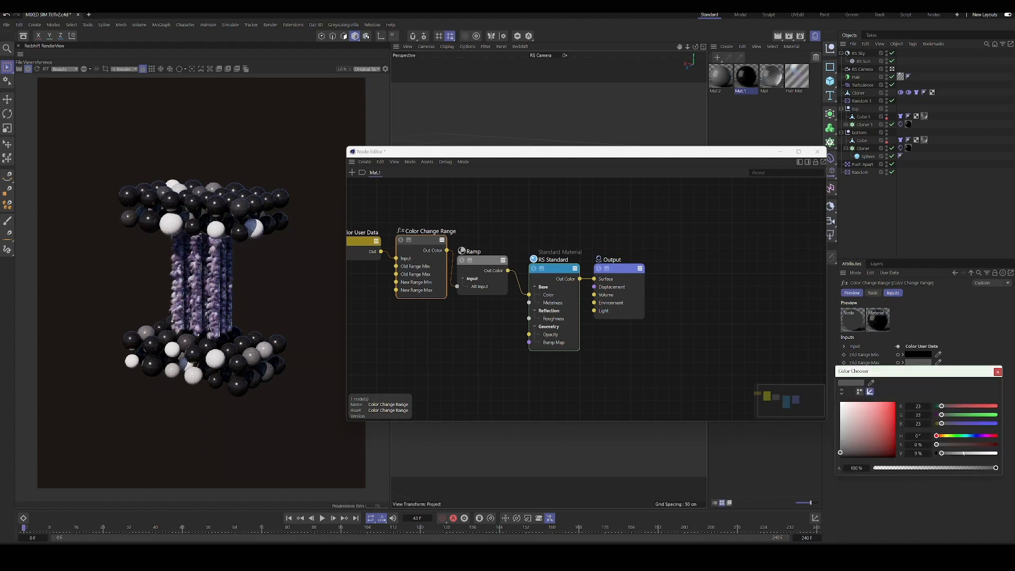
{"action": "left_click_drag", "start_coordinate": [941, 454], "coordinate": [948, 456]}
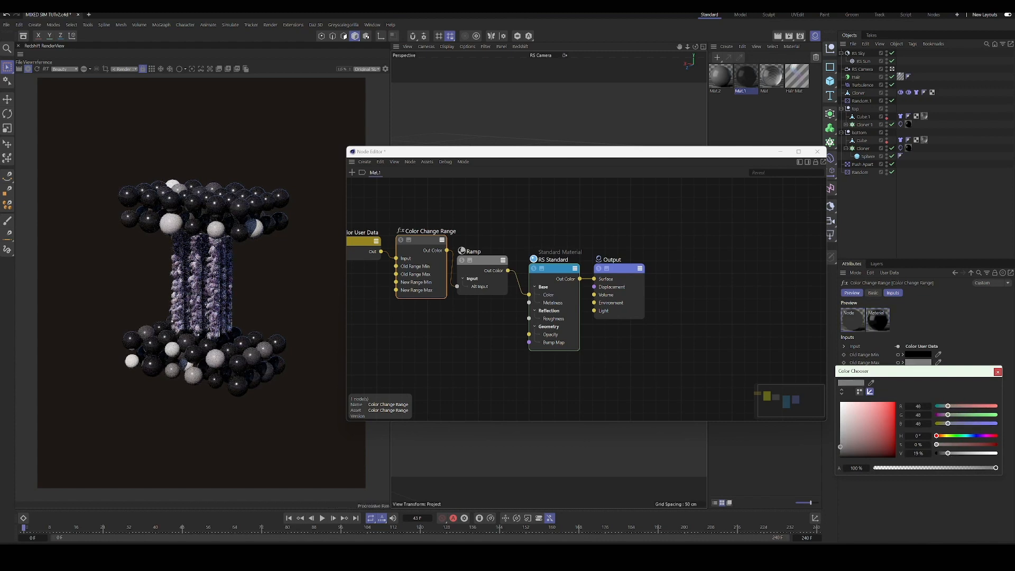
{"action": "left_click", "coordinate": [997, 372]}
{"action": "left_click", "coordinate": [919, 355]}
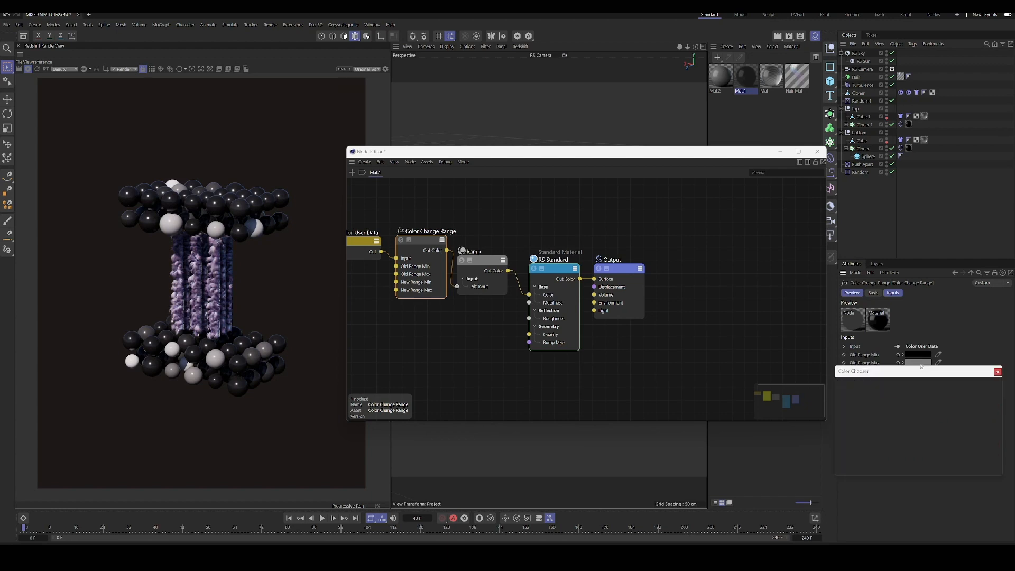
{"action": "mouse_move", "coordinate": [947, 453]}
{"action": "left_mouse_down"}
{"action": "mouse_move", "coordinate": [962, 454]}
{"action": "mouse_move", "coordinate": [939, 453]}
{"action": "left_mouse_up"}
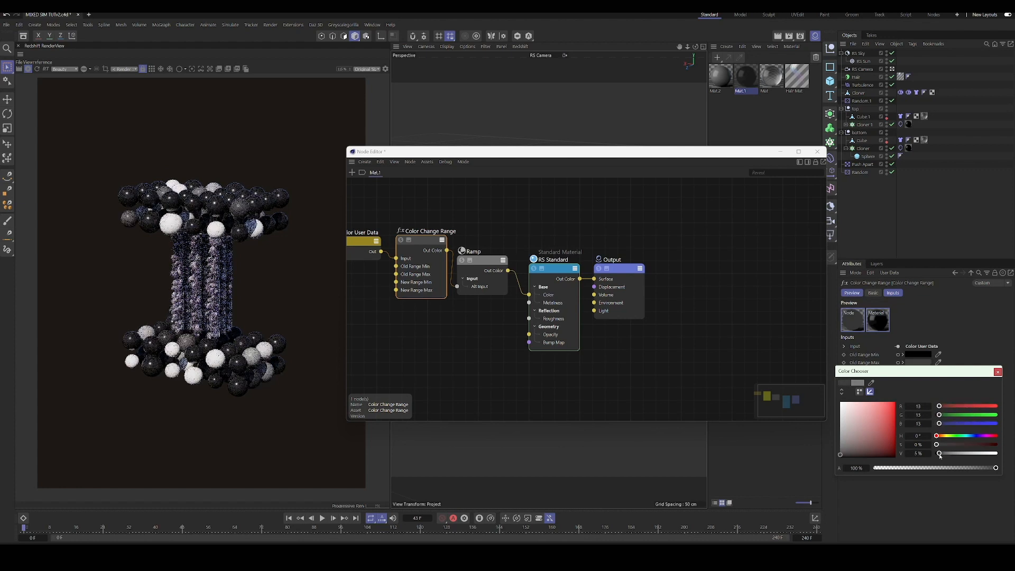
{"action": "left_click", "coordinate": [997, 371]}
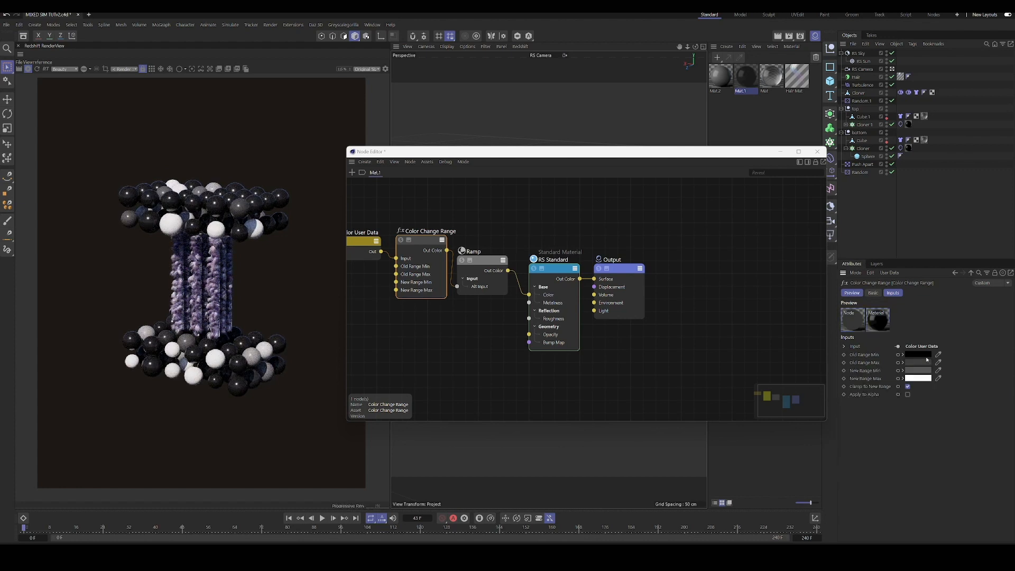
Step: Test the brightness of the Old Range Min and return it to black at 0%
{"action": "left_click", "coordinate": [918, 354]}
{"action": "left_click_drag", "start_coordinate": [936, 446], "coordinate": [935, 445]}
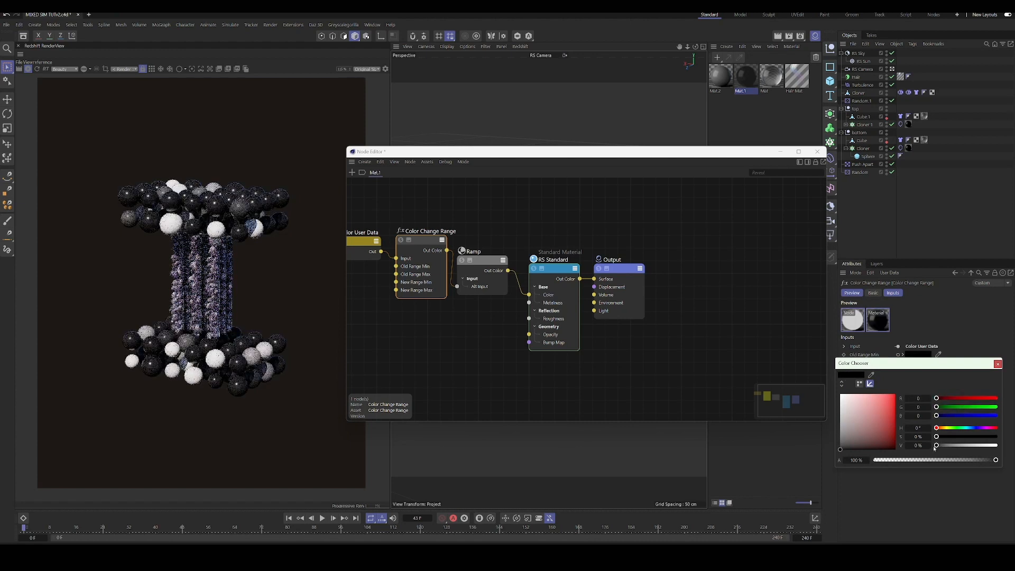
{"action": "left_click", "coordinate": [997, 364]}
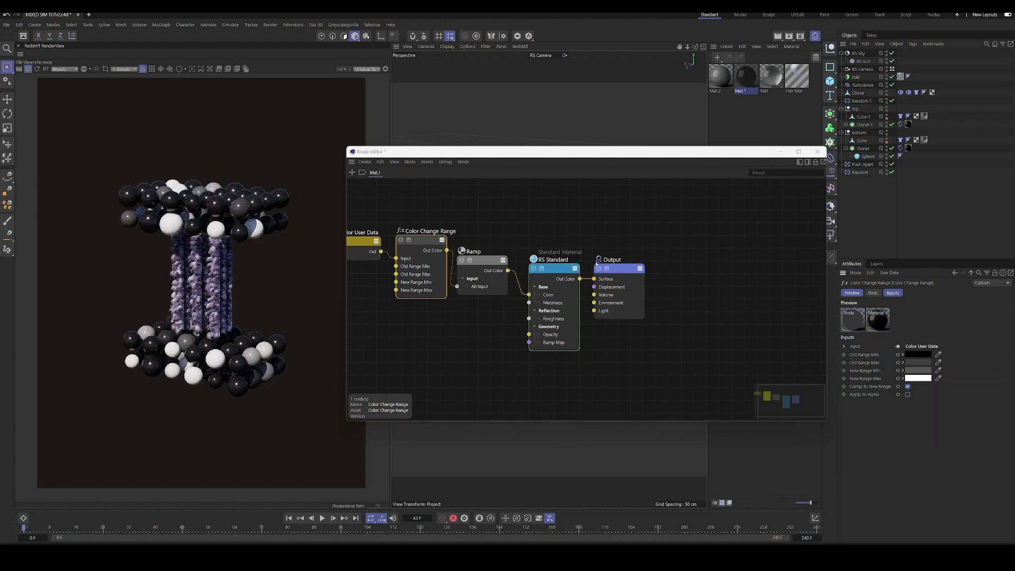
Step: Load the blue, white and purple Flame 6 gradient preset into the Ramp node
{"action": "left_click", "coordinate": [470, 260]}
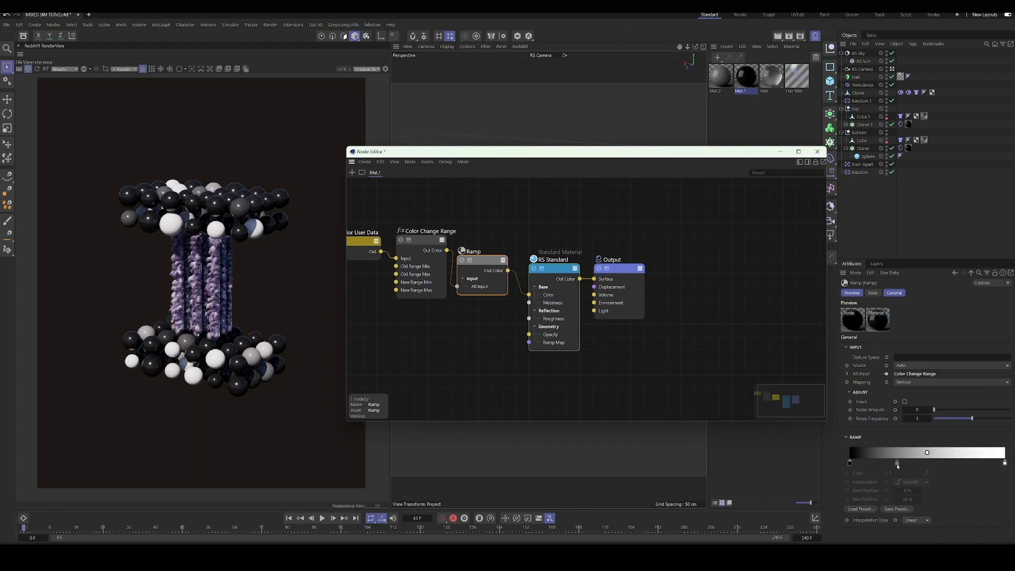
{"action": "left_click", "coordinate": [870, 506]}
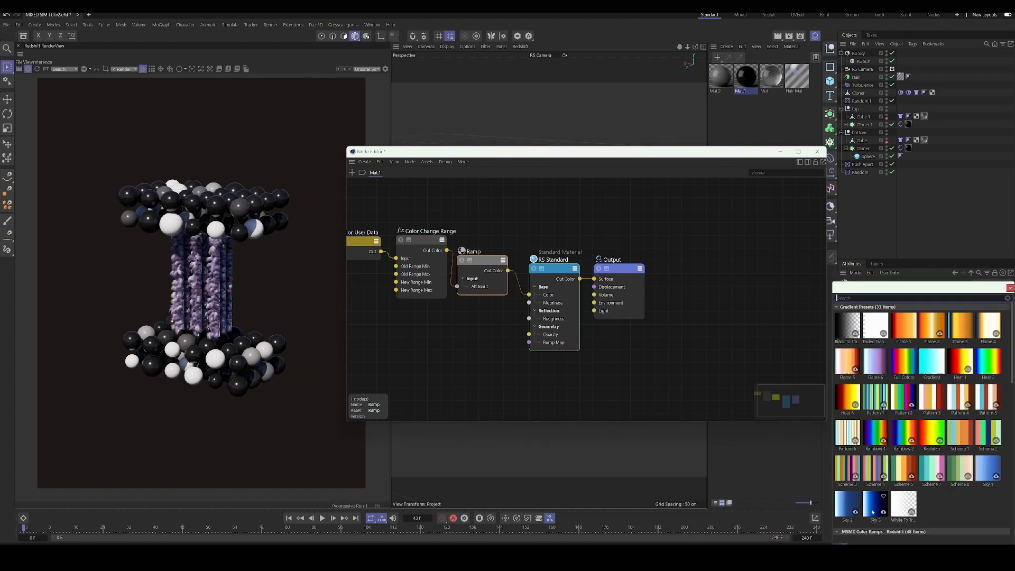
{"action": "left_click", "coordinate": [884, 365]}
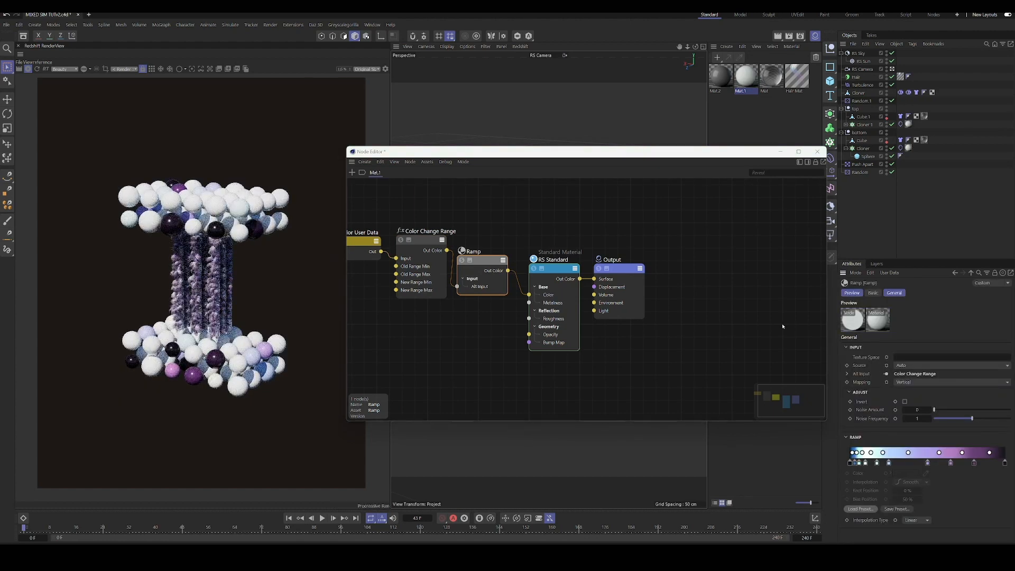
Step: Set the Color Change Range's New Range Max to a 72% grey and its New Range Min to a 39% grey
{"action": "left_click", "coordinate": [424, 245]}
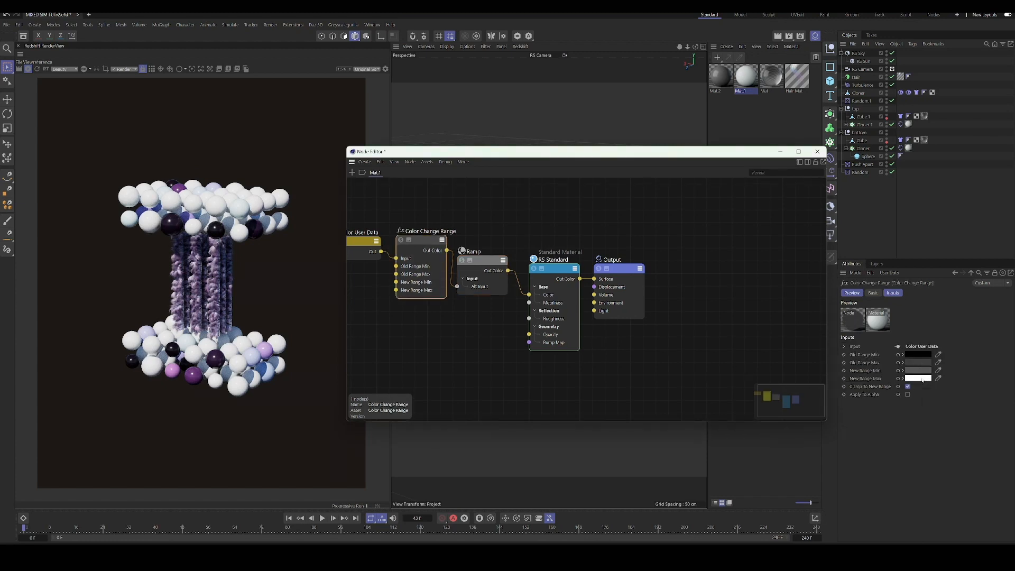
{"action": "mouse_move", "coordinate": [921, 380]}
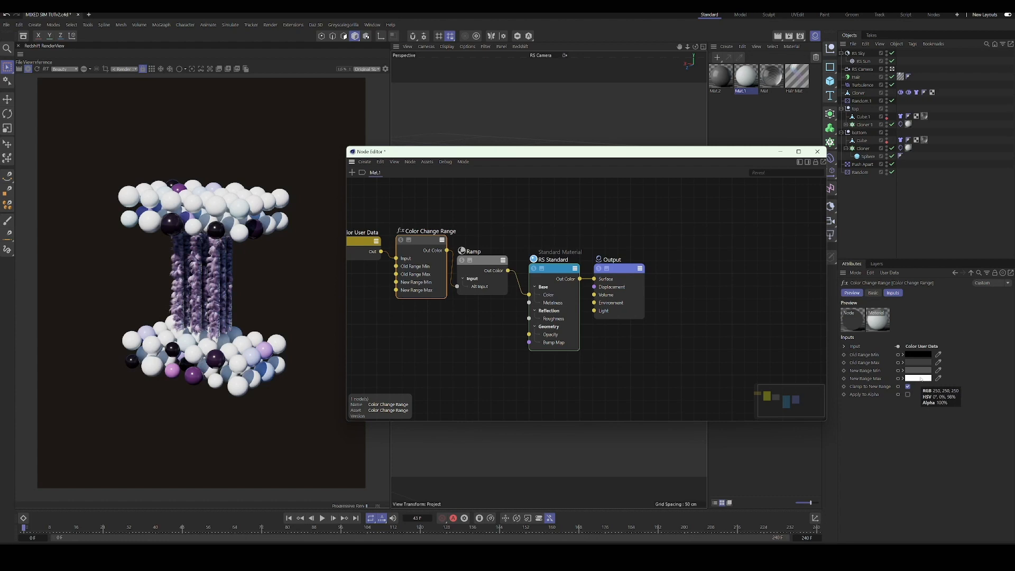
{"action": "left_click", "coordinate": [921, 379]}
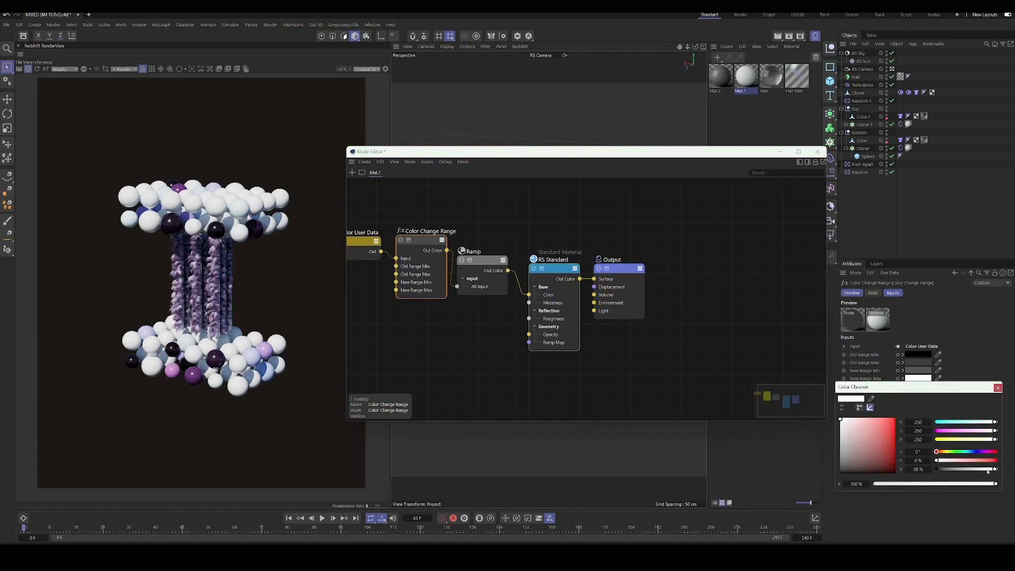
{"action": "left_click_drag", "start_coordinate": [987, 471], "coordinate": [979, 473]}
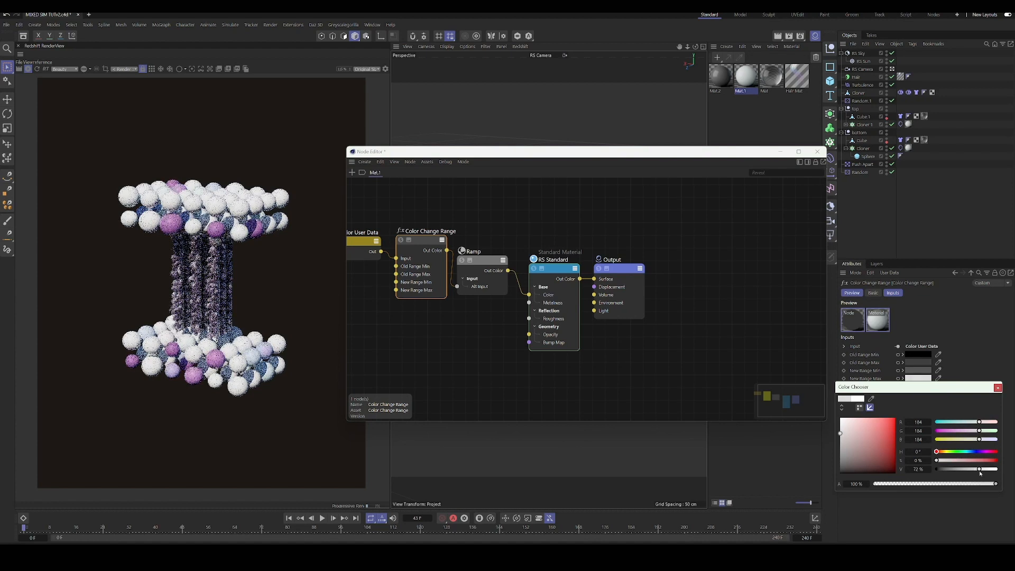
{"action": "left_click", "coordinate": [918, 371]}
{"action": "left_click_drag", "start_coordinate": [943, 462], "coordinate": [959, 462]}
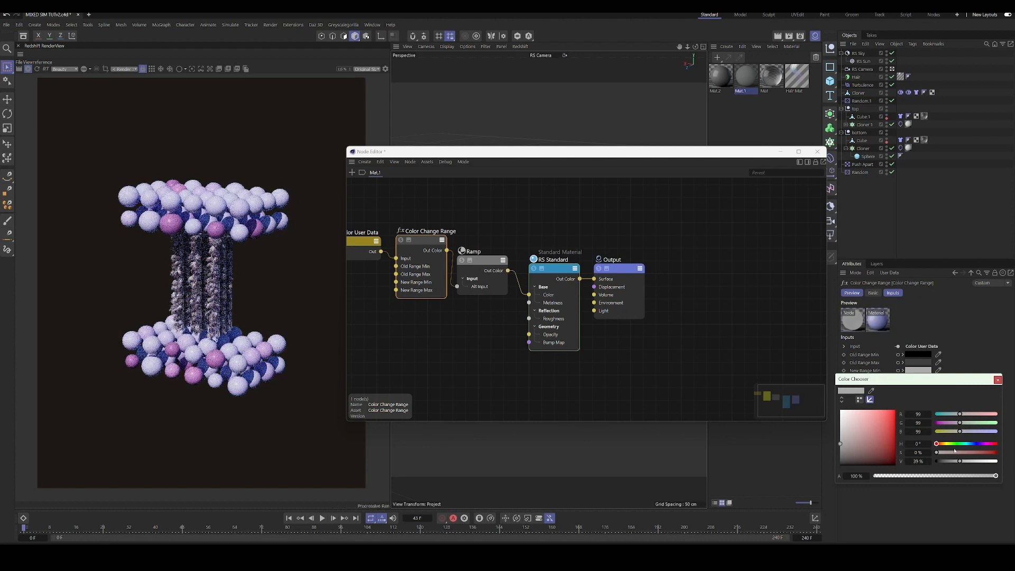
{"action": "left_click", "coordinate": [997, 379]}
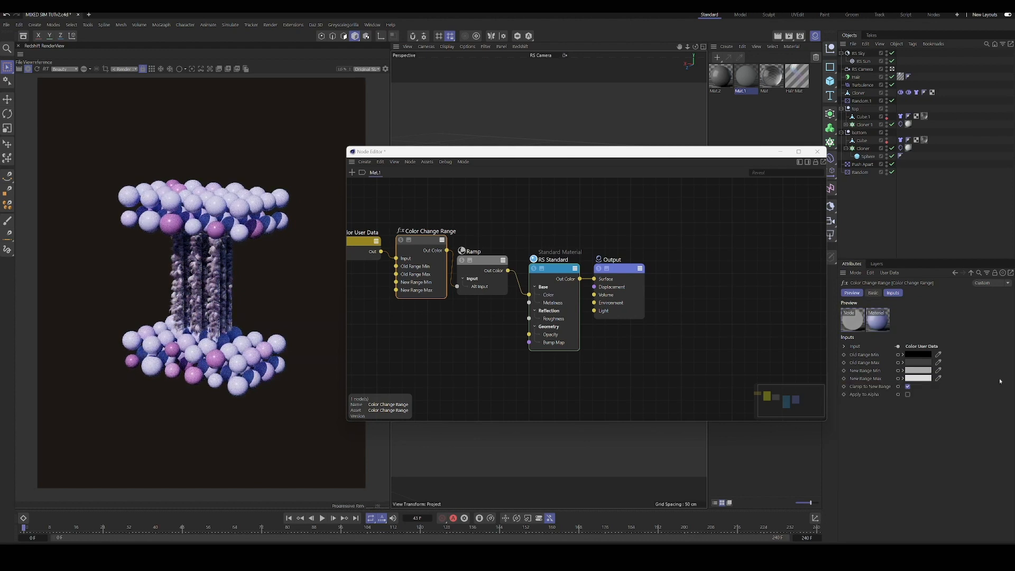
Step: Try a darker brightness for the Color Change Range's Old Range Max and check the Old Range Min at 0%
{"action": "left_click", "coordinate": [918, 367]}
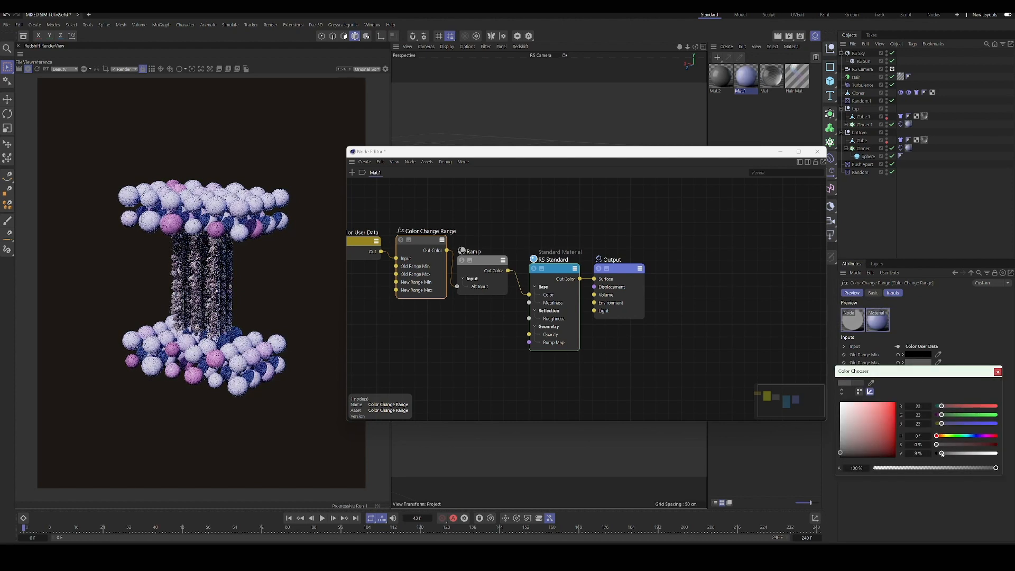
{"action": "left_click_drag", "start_coordinate": [944, 452], "coordinate": [939, 454]}
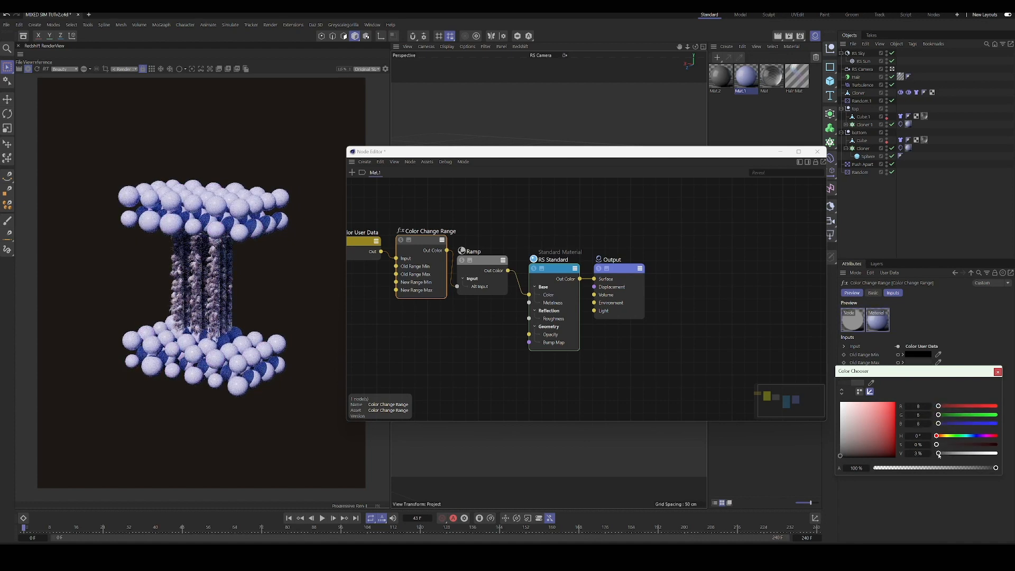
{"action": "left_click", "coordinate": [998, 372]}
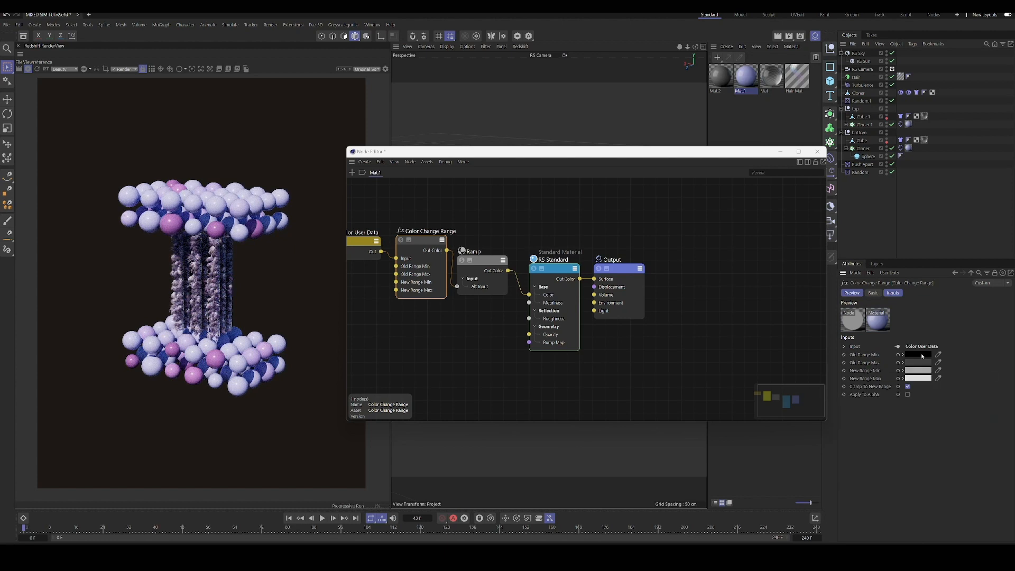
{"action": "left_click", "coordinate": [921, 355]}
{"action": "left_click_drag", "start_coordinate": [936, 445], "coordinate": [936, 445]}
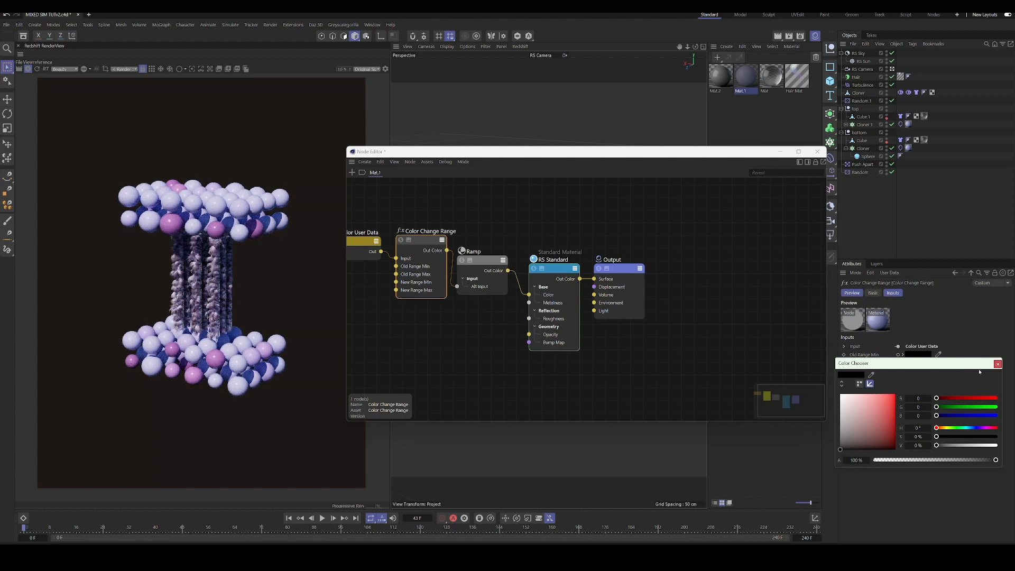
{"action": "left_click", "coordinate": [997, 363]}
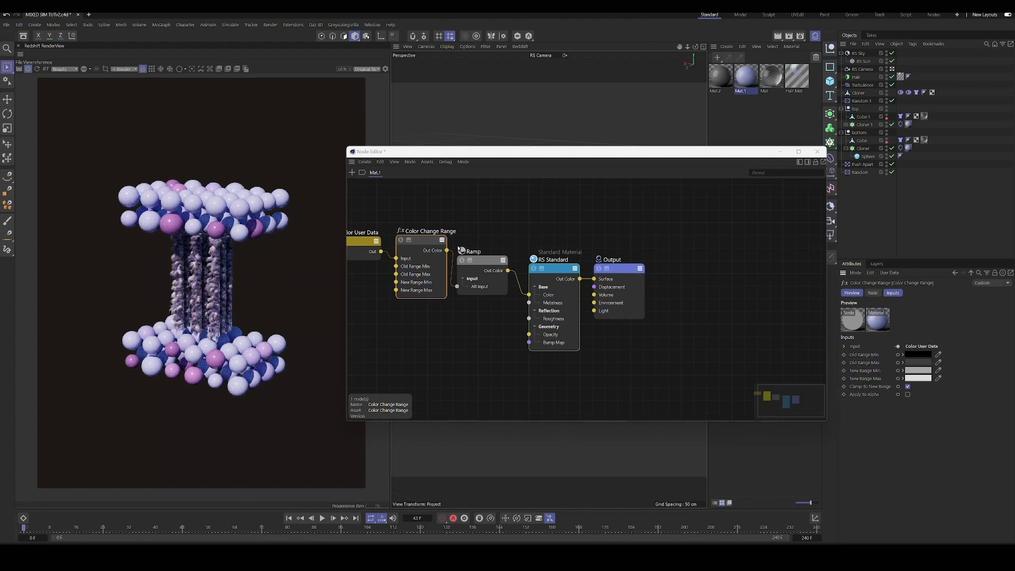
Step: Spread out the node graph by moving the Color User Data, Color Change Range and Ramp nodes away from RS Standard
{"action": "left_click", "coordinate": [482, 267]}
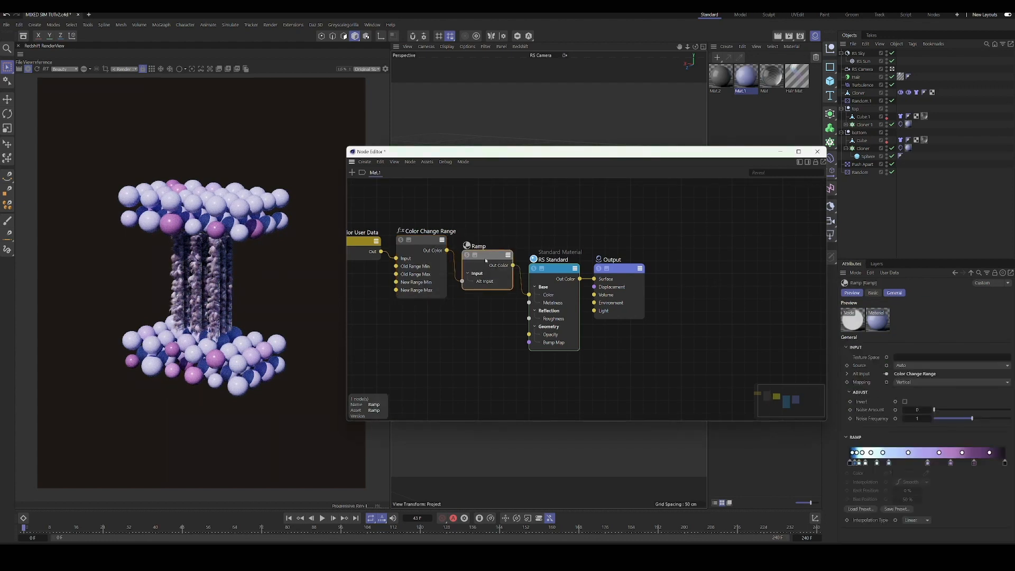
{"action": "key", "text": "h"}
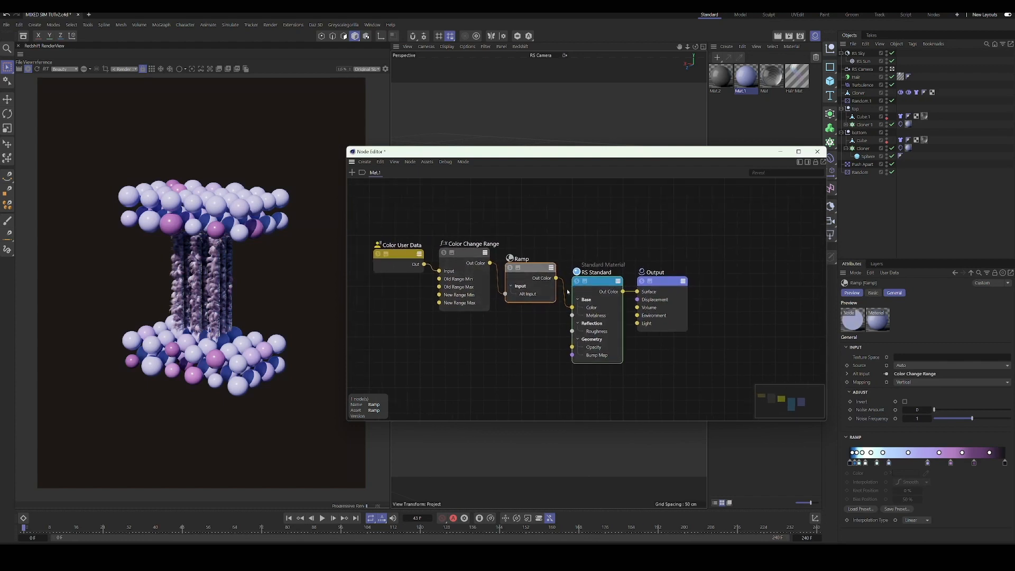
{"action": "key", "text": "s"}
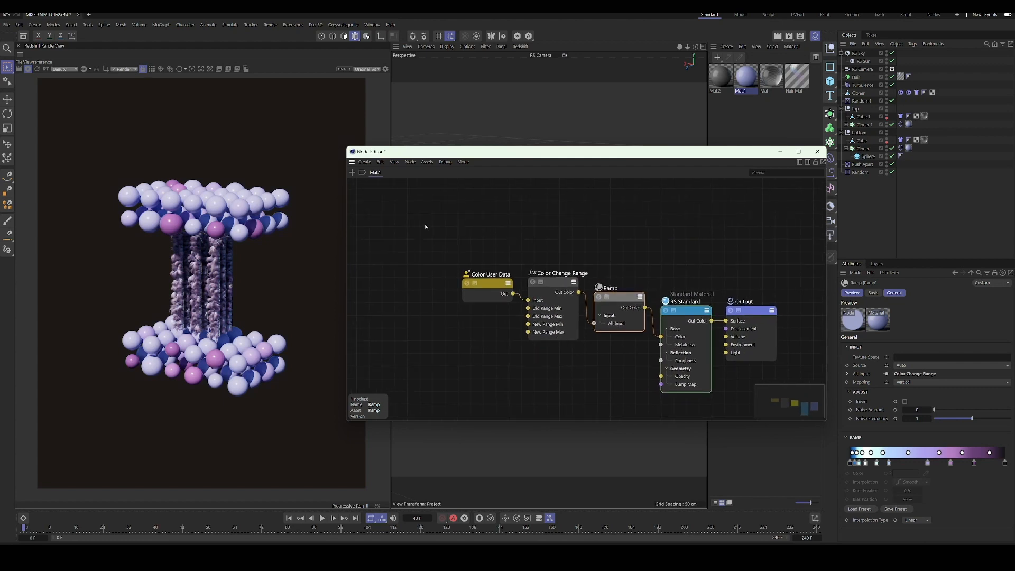
{"action": "left_click_drag", "start_coordinate": [423, 226], "coordinate": [620, 340]}
{"action": "left_click_drag", "start_coordinate": [610, 303], "coordinate": [496, 304]}
Step: Add a Color Correct node between the Ramp and RS Standard nodes without connecting it
{"action": "double_click", "coordinate": [581, 253]}
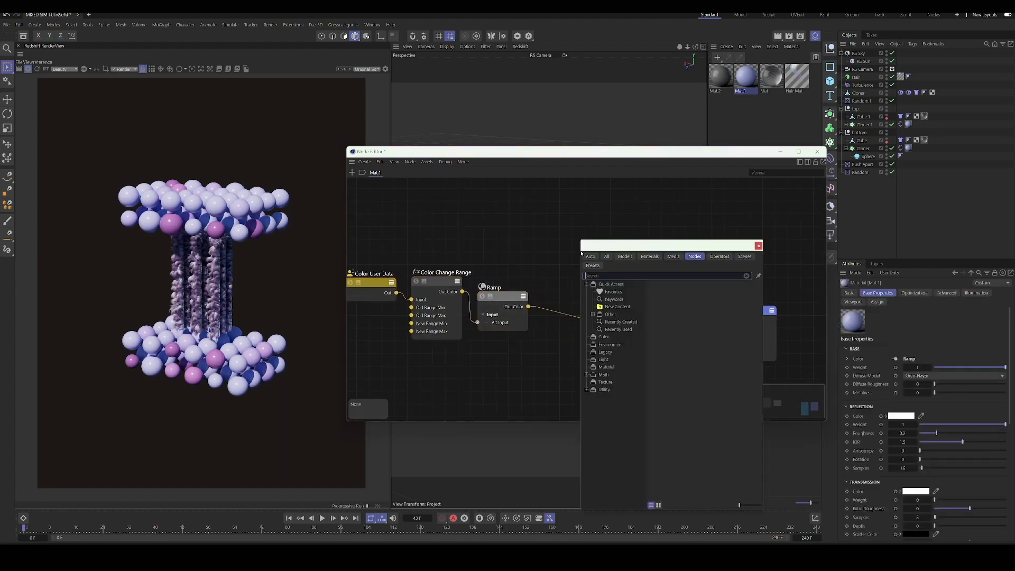
{"action": "type", "text": "color correct"}
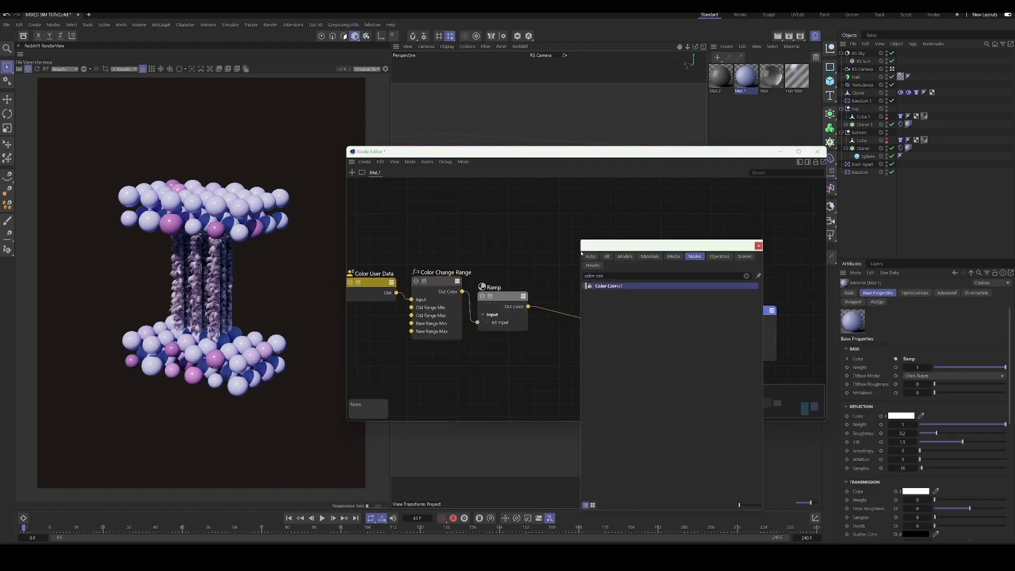
{"action": "key", "text": "Return"}
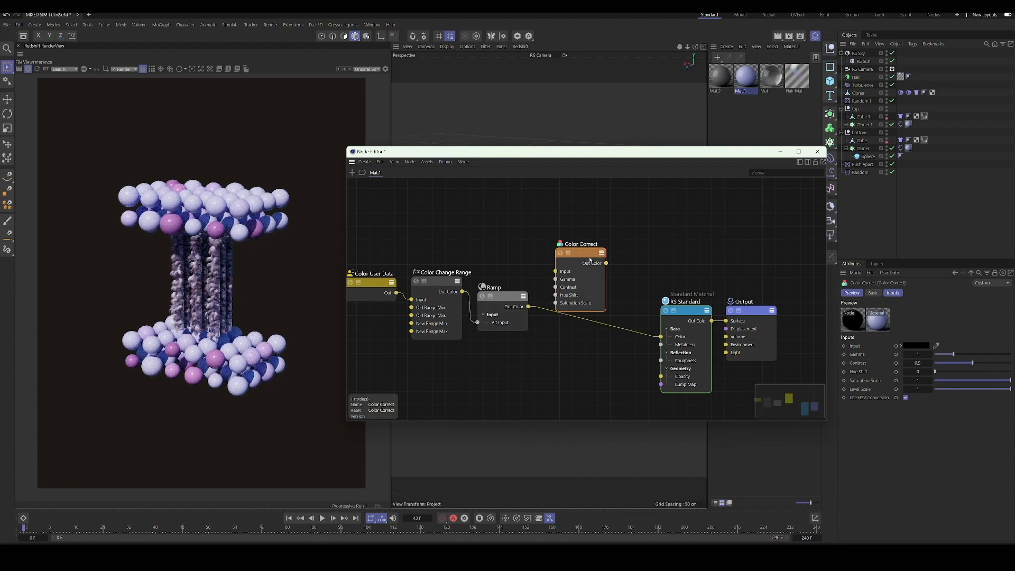
Step: Connect the Ramp's Out Color to the Subsurface Color of the RS Standard material
{"action": "scroll", "coordinate": [634, 262], "scroll_direction": "down", "scroll_amount": 2}
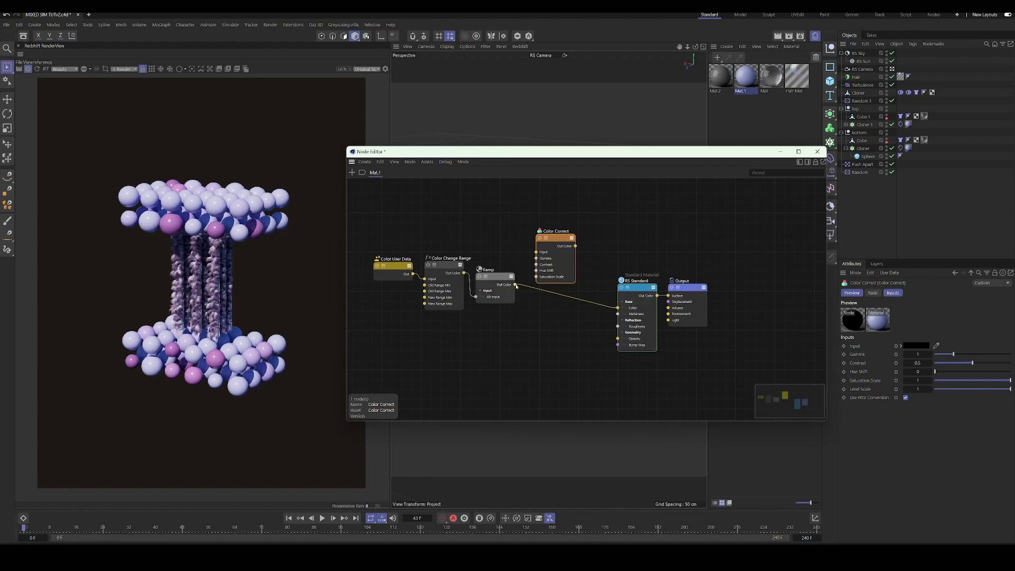
{"action": "left_click_drag", "start_coordinate": [515, 287], "coordinate": [643, 293]}
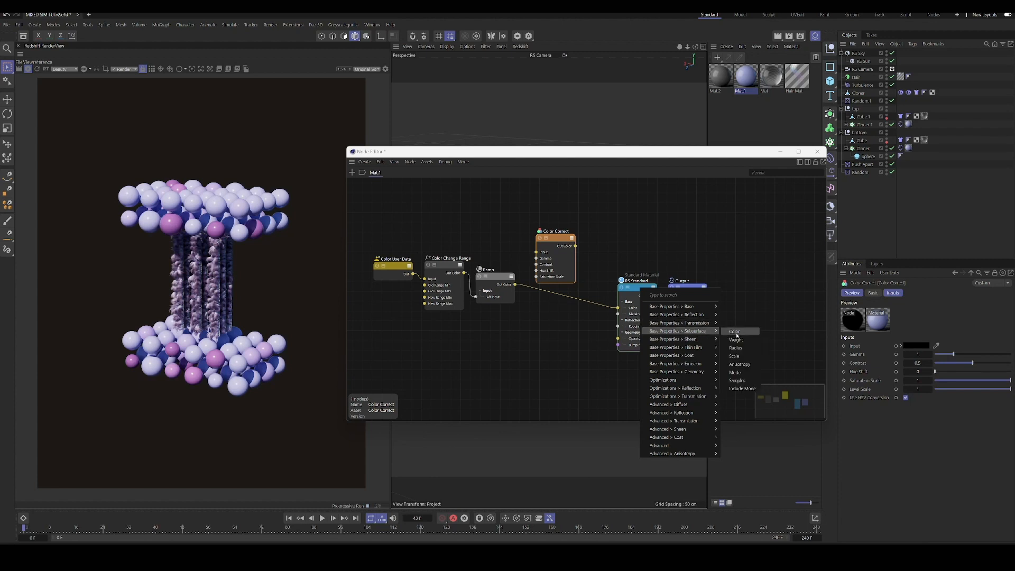
{"action": "left_click", "coordinate": [734, 333]}
Step: Set the RS Standard material's Subsurface Weight to 1 and its Subsurface Scale to 10
{"action": "left_click", "coordinate": [637, 322]}
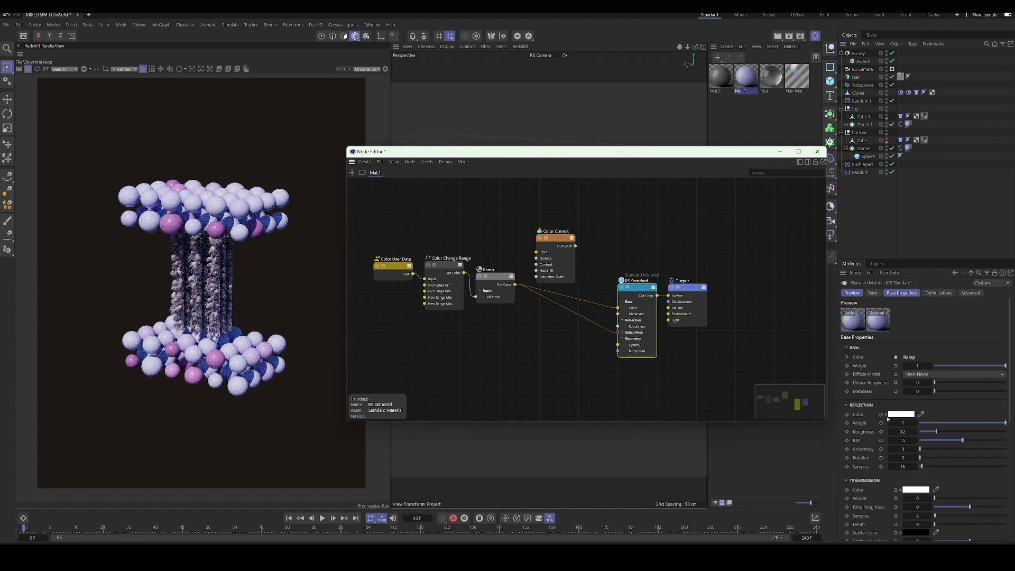
{"action": "scroll", "coordinate": [872, 471], "scroll_direction": "down", "scroll_amount": 10}
{"action": "scroll", "coordinate": [877, 464], "scroll_direction": "down", "scroll_amount": 3}
{"action": "left_click", "coordinate": [857, 384]}
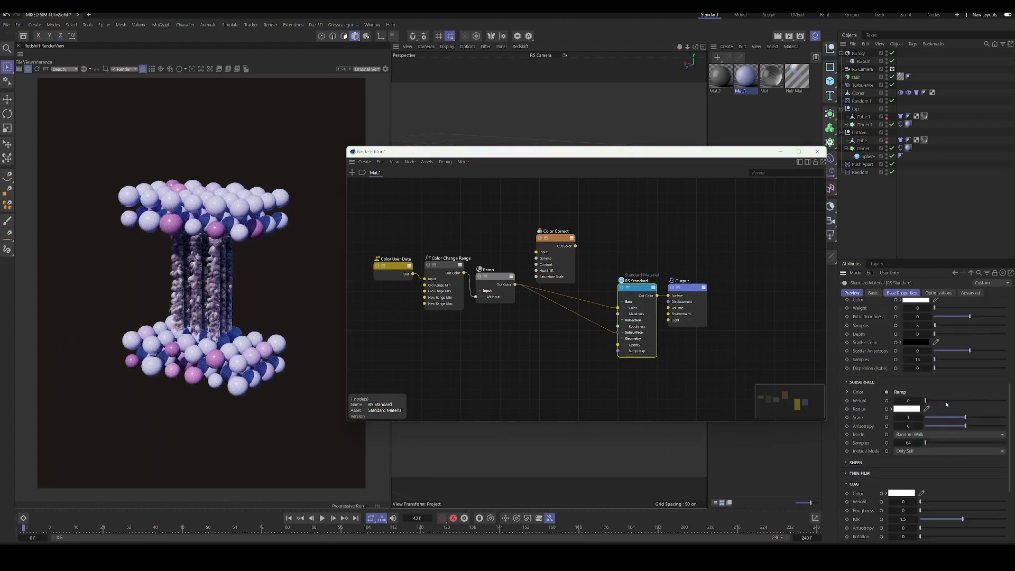
{"action": "left_click_drag", "start_coordinate": [978, 401], "coordinate": [1006, 401]}
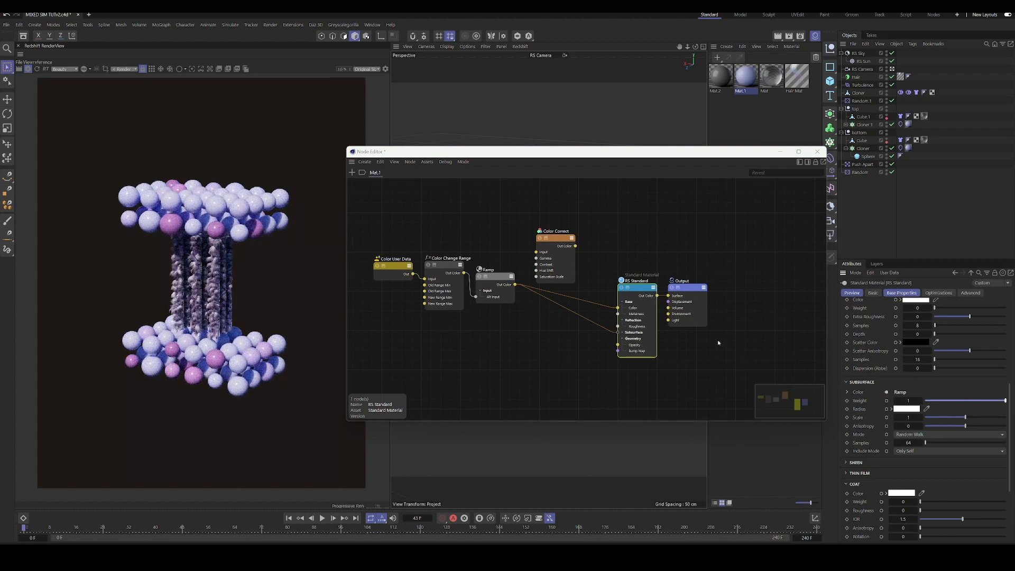
{"action": "left_click", "coordinate": [915, 417]}
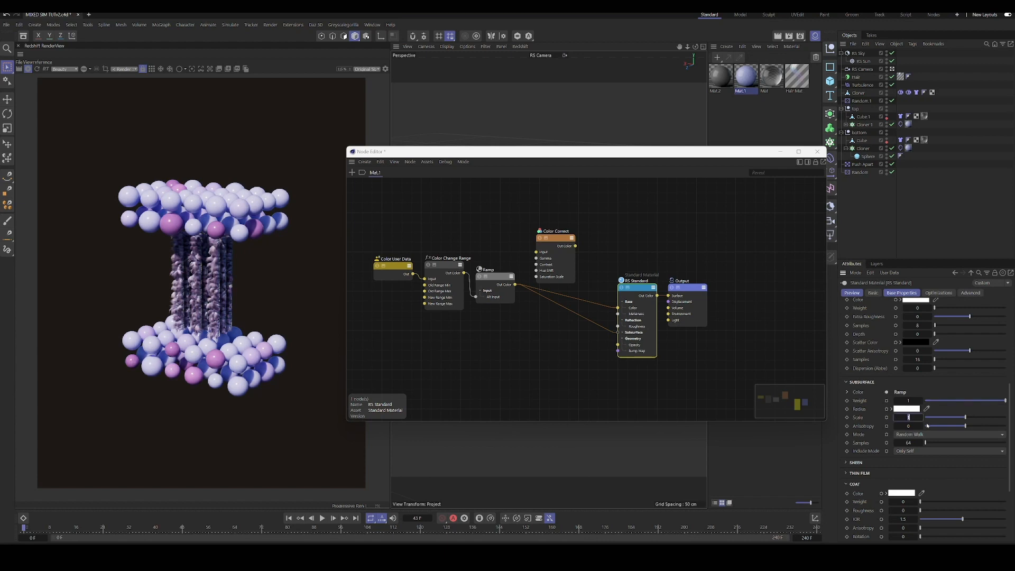
{"action": "type", "text": "10"}
{"action": "key", "text": "Return"}
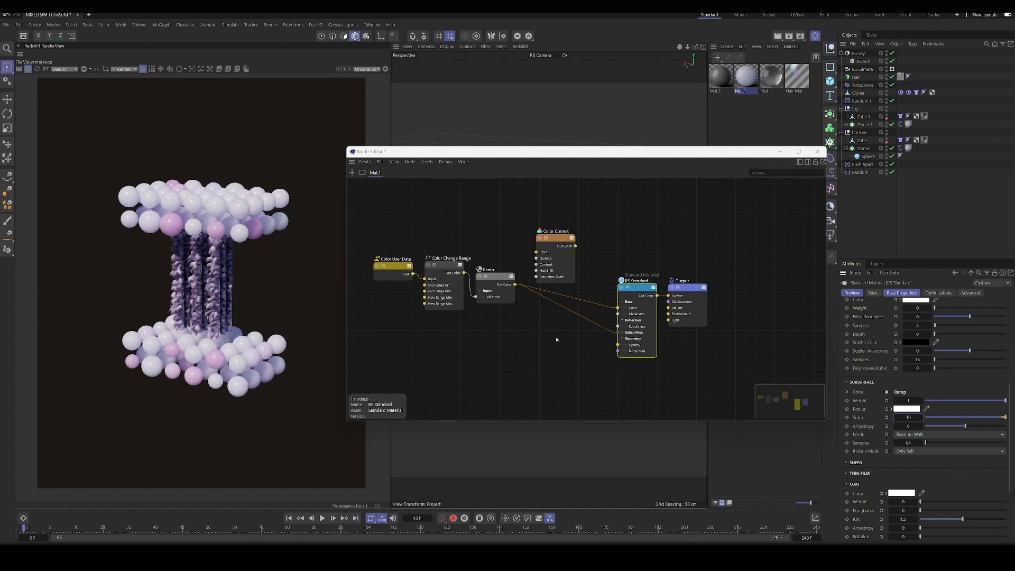
Step: Lower the RS Standard material's Reflection Roughness to about 0.1 and close the Node Editor
{"action": "scroll", "coordinate": [876, 378], "scroll_direction": "up", "scroll_amount": 6}
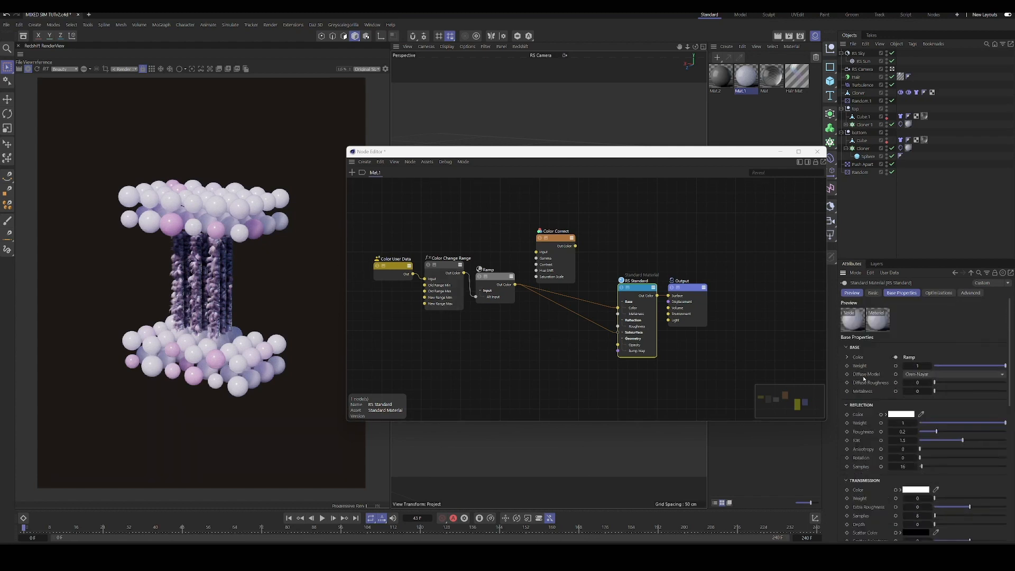
{"action": "left_click", "coordinate": [928, 432]}
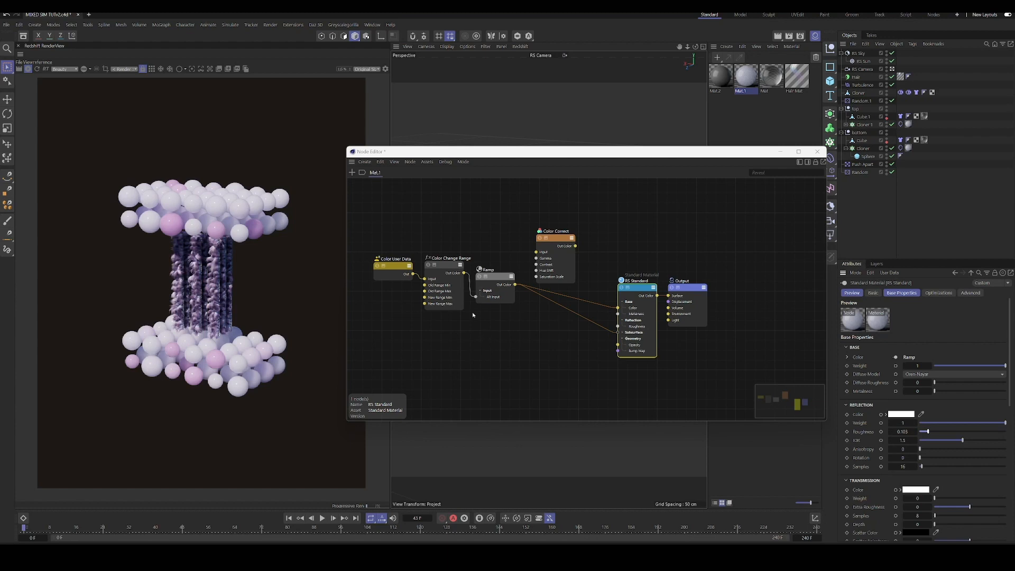
{"action": "left_click", "coordinate": [817, 151]}
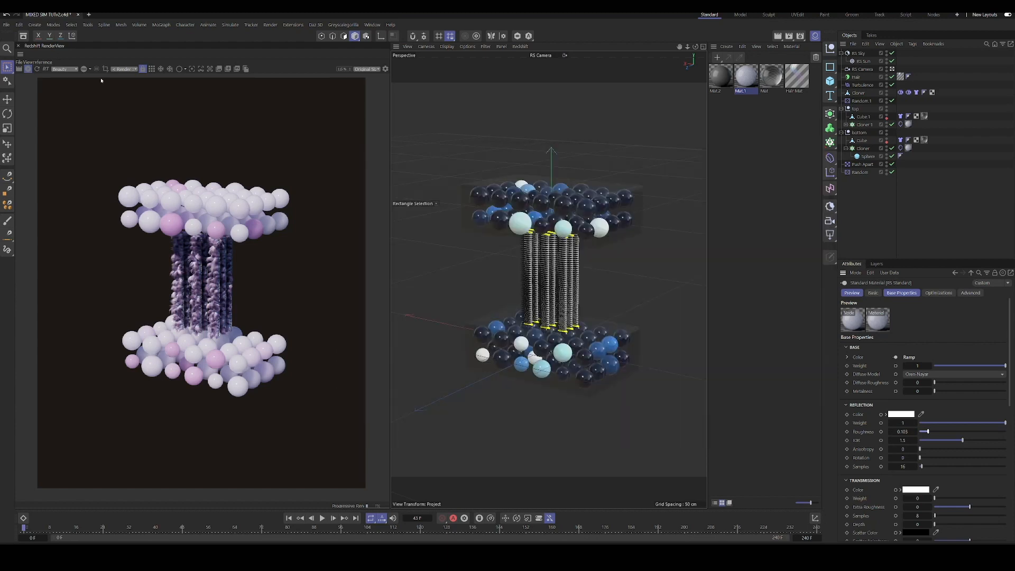
Step: Turn render visibility back on for the top and bottom cubes and preview the animation playback
{"action": "left_click", "coordinate": [886, 142]}
{"action": "left_click", "coordinate": [886, 118]}
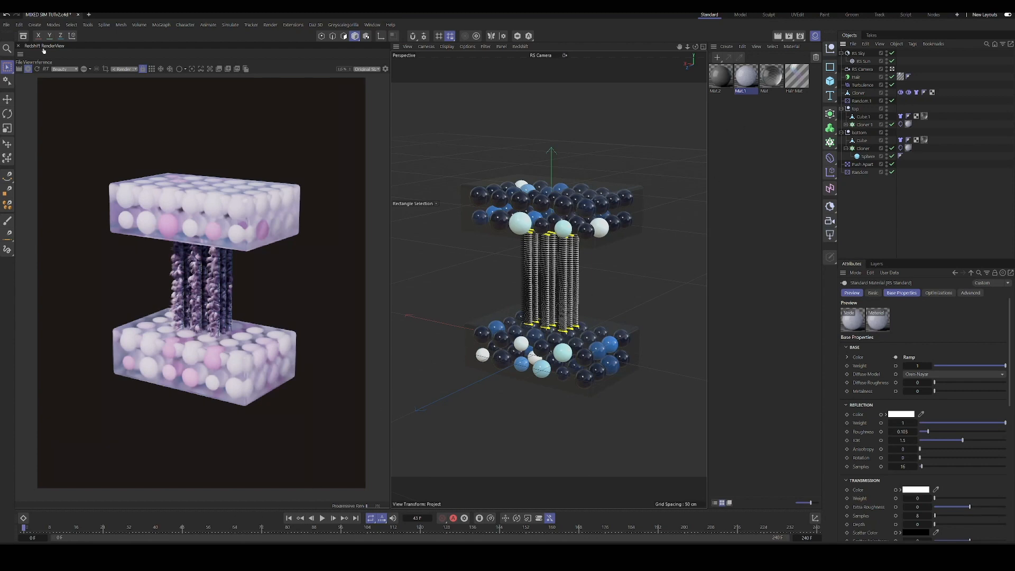
{"action": "left_click", "coordinate": [322, 518]}
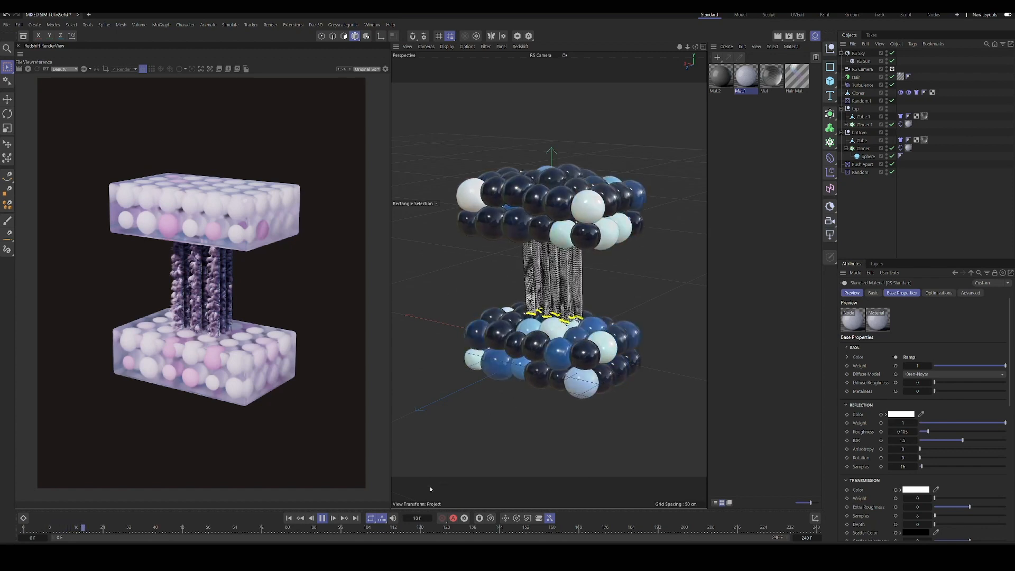
{"action": "left_click", "coordinate": [321, 518]}
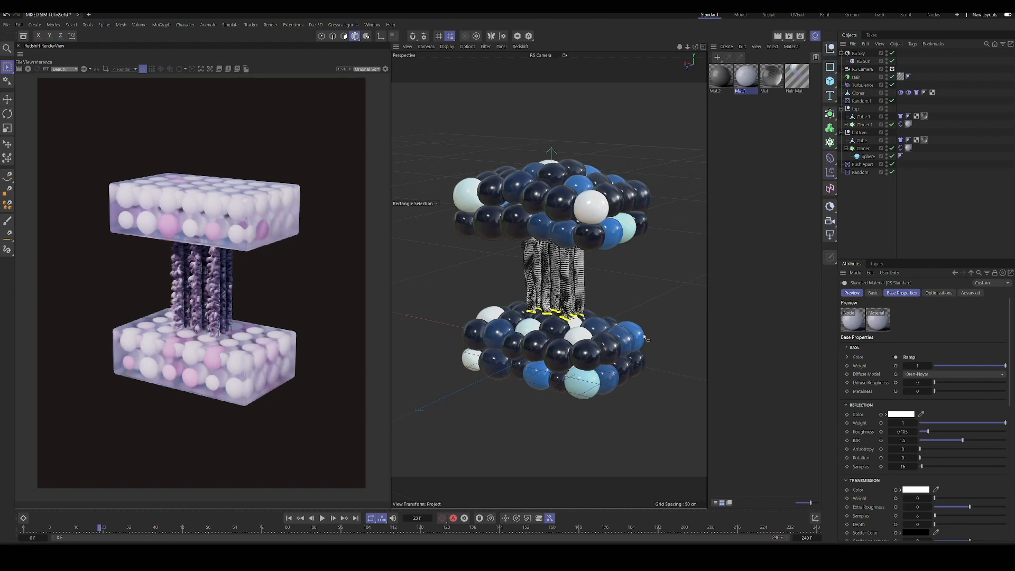
Step: Rewind to the first frame and set the Random.1 effector's Random Mode to Random
{"action": "left_click", "coordinate": [860, 101]}
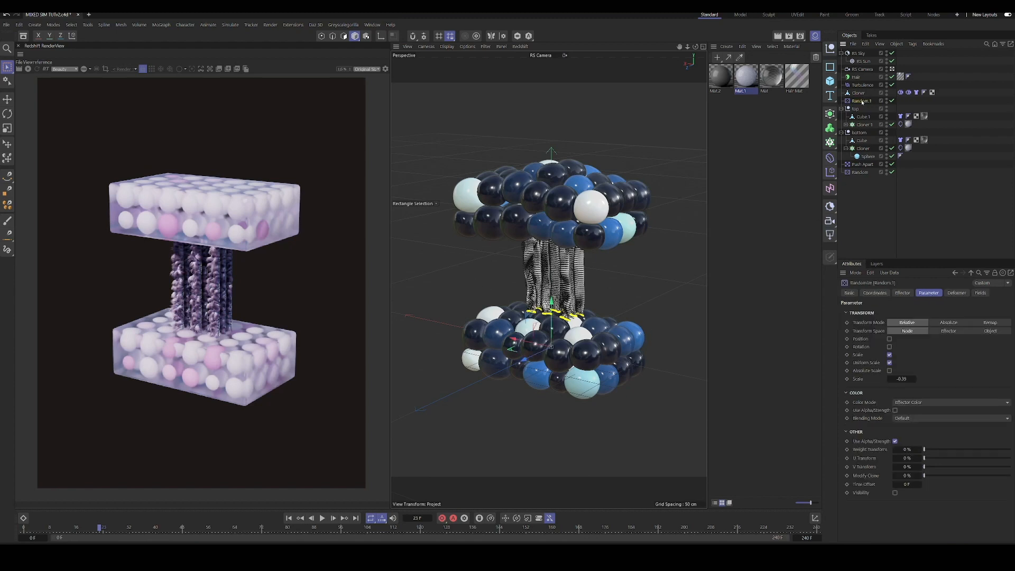
{"action": "left_click", "coordinate": [902, 292]}
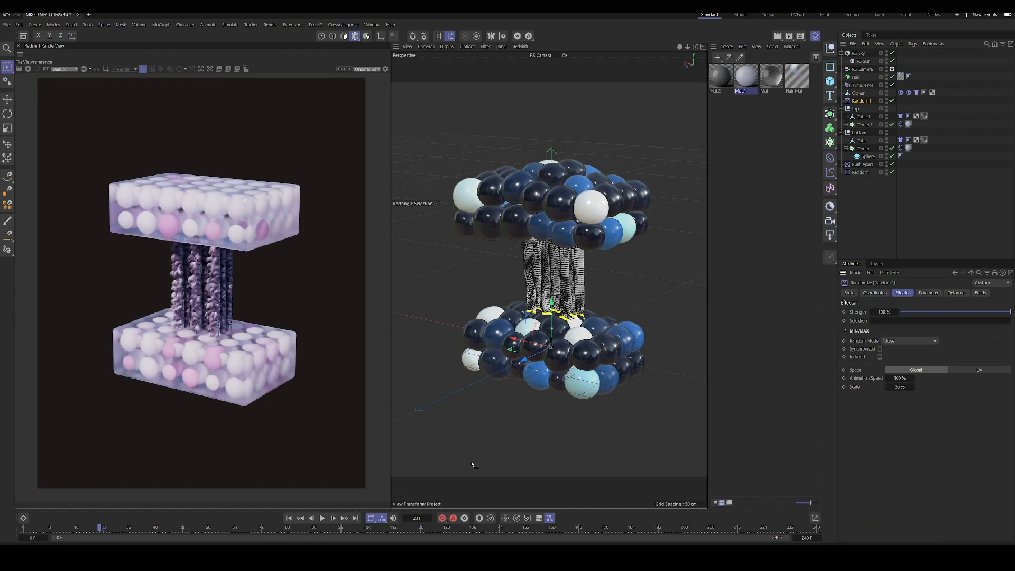
{"action": "left_click", "coordinate": [289, 518]}
{"action": "left_click", "coordinate": [909, 341]}
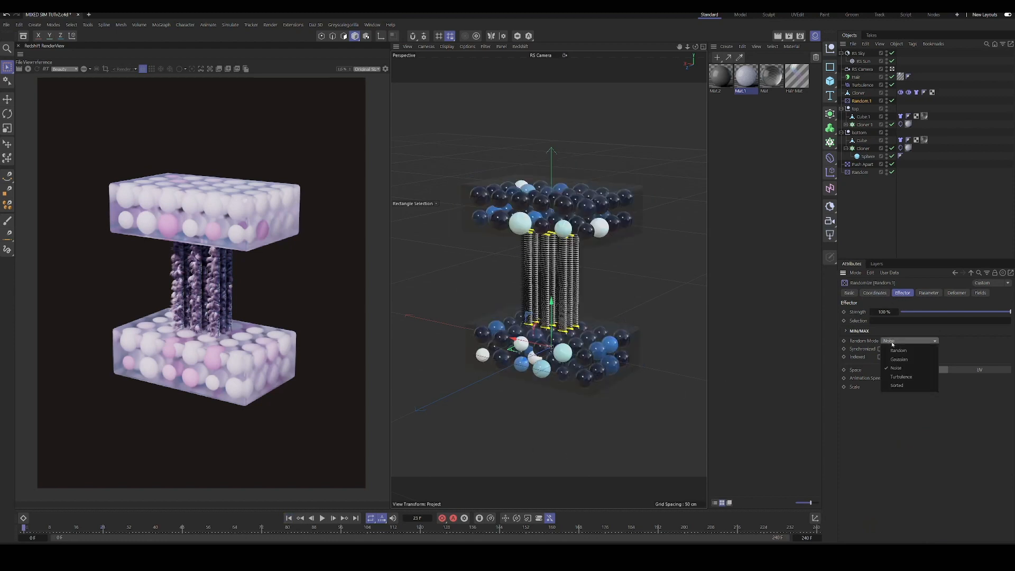
{"action": "left_click", "coordinate": [901, 351]}
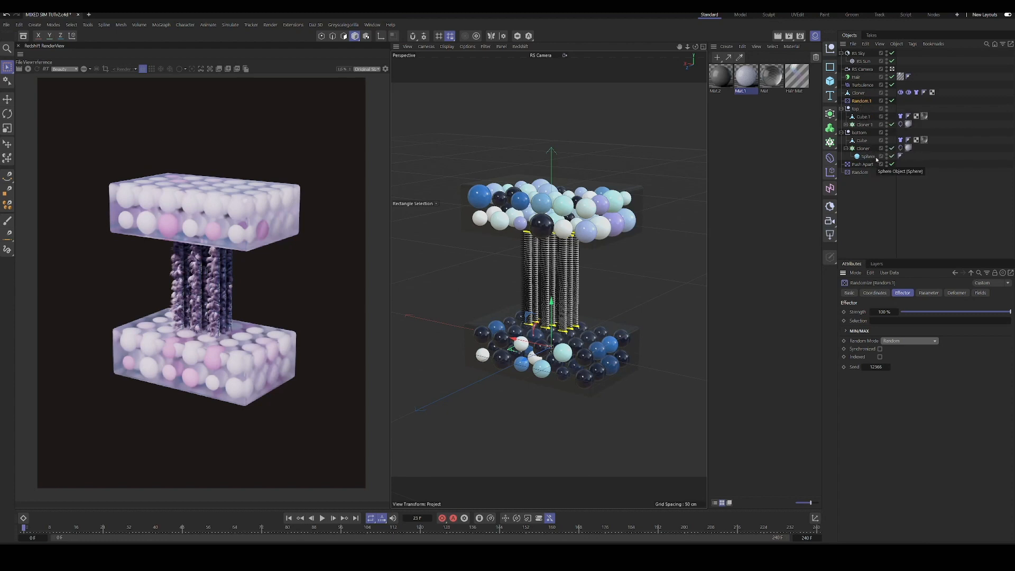
Step: Set the Random Mode of the other Random effector, driving the bottom spheres, to Random
{"action": "left_click", "coordinate": [860, 172]}
{"action": "left_click", "coordinate": [909, 340]}
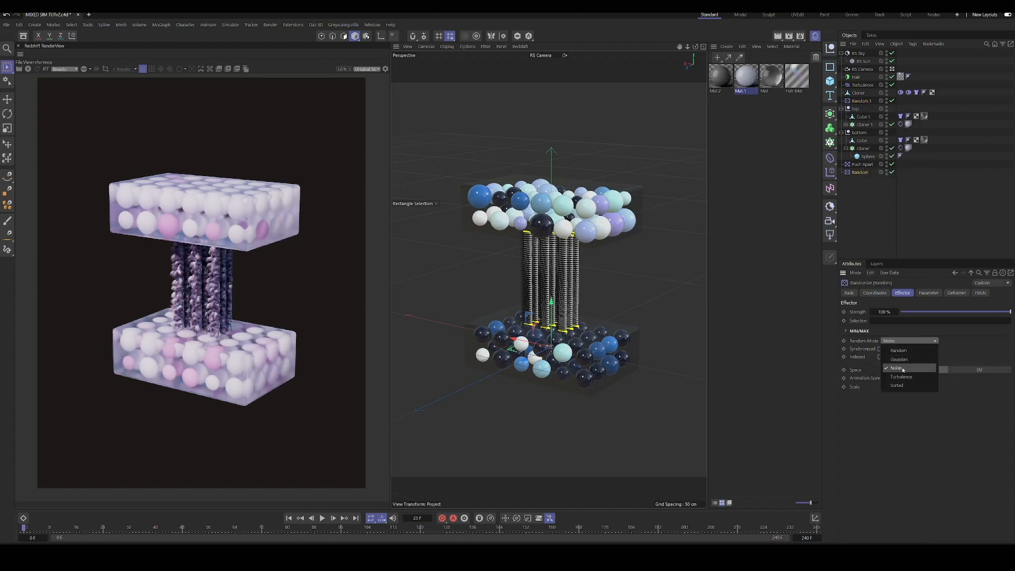
{"action": "left_click", "coordinate": [902, 351]}
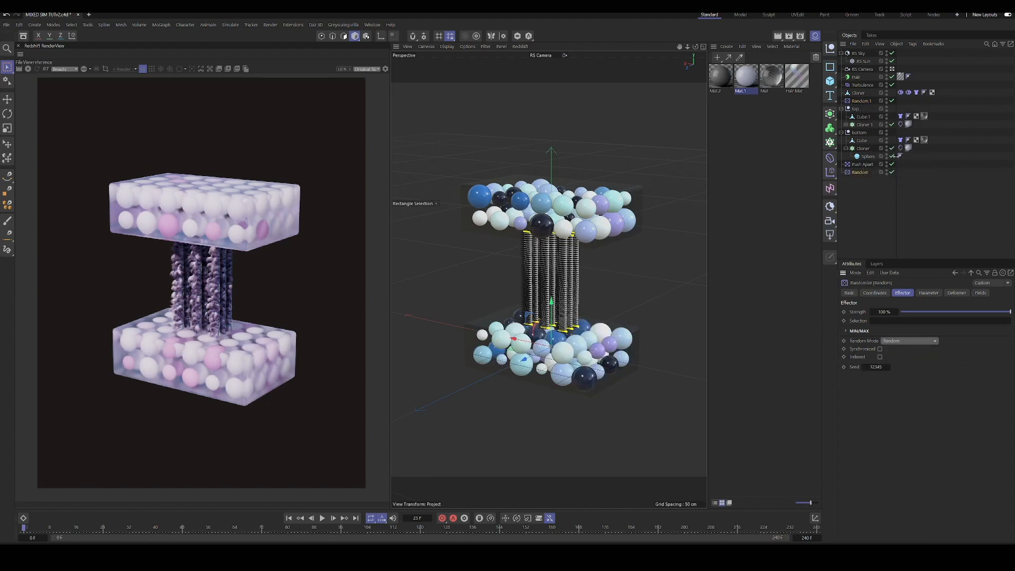
Step: Leave the RS Camera view and raise the Push Apart effector's Strength to 24%, inspecting the spheres up close
{"action": "left_click", "coordinate": [892, 70]}
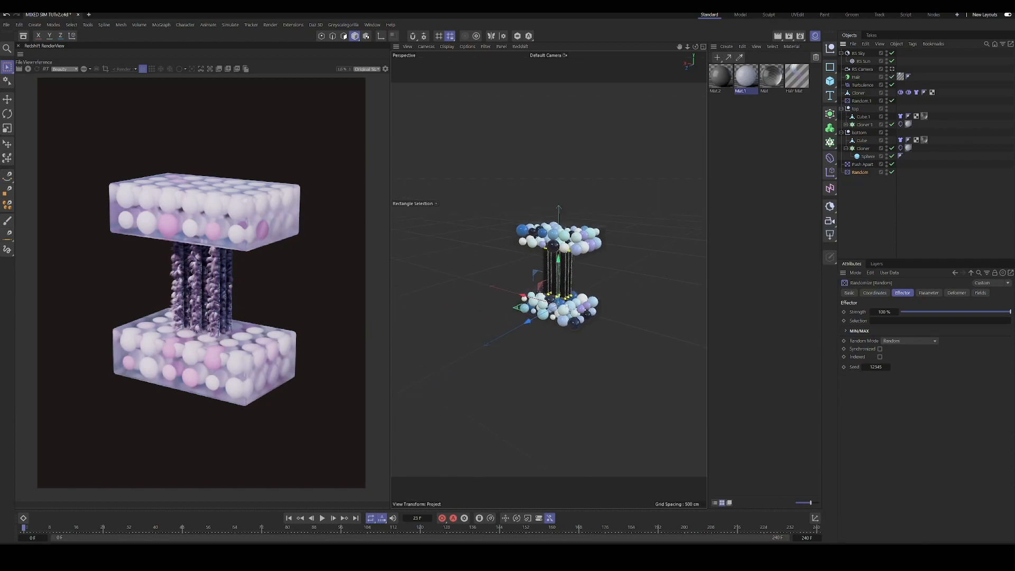
{"action": "scroll", "coordinate": [571, 242], "scroll_direction": "up", "scroll_amount": 8}
{"action": "mouse_move", "coordinate": [571, 242]}
{"action": "left_mouse_down", "text": "alt"}
{"action": "mouse_move", "coordinate": [577, 231]}
{"action": "mouse_move", "coordinate": [592, 262]}
{"action": "mouse_move", "coordinate": [555, 234]}
{"action": "left_mouse_up", "text": "alt"}
{"action": "scroll", "coordinate": [597, 271], "scroll_direction": "down", "scroll_amount": 5}
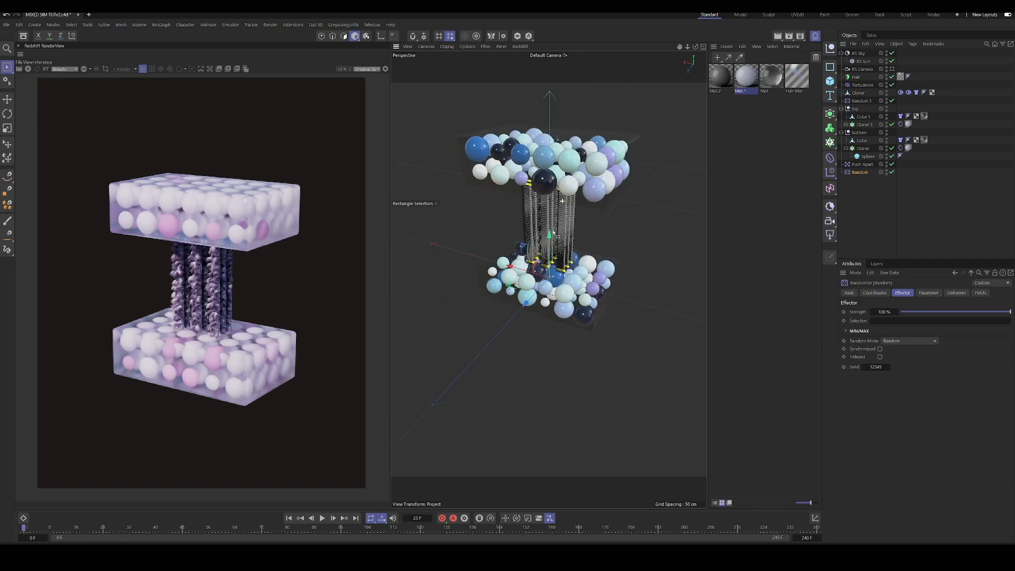
{"action": "left_click", "coordinate": [862, 164]}
{"action": "scroll", "coordinate": [630, 273], "scroll_direction": "up", "scroll_amount": 10}
{"action": "scroll", "coordinate": [630, 273], "scroll_direction": "down", "scroll_amount": 5}
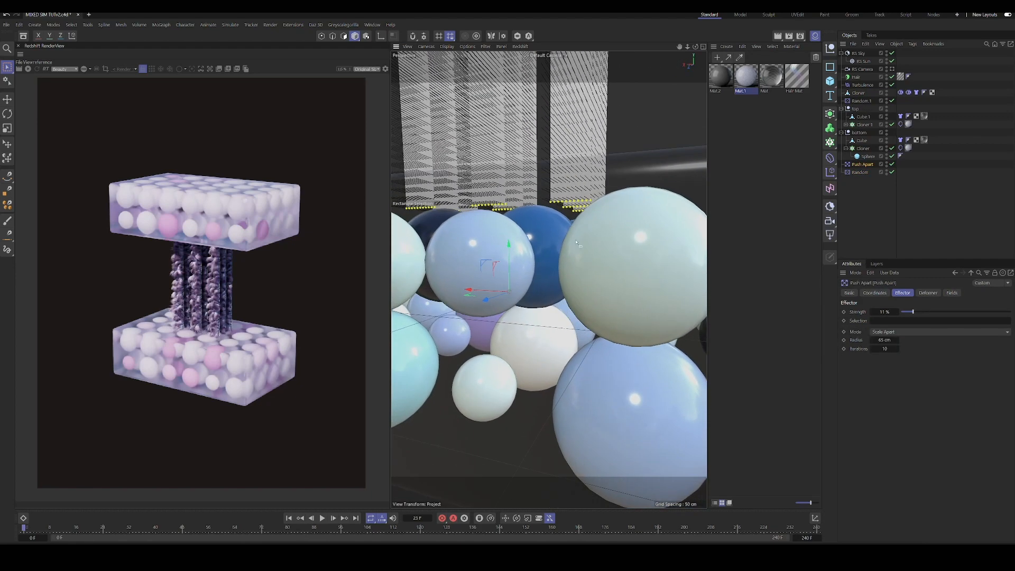
{"action": "mouse_move", "coordinate": [915, 314]}
{"action": "left_mouse_down"}
{"action": "mouse_move", "coordinate": [946, 313]}
{"action": "mouse_move", "coordinate": [927, 311]}
{"action": "left_mouse_up"}
{"action": "left_click_drag", "start_coordinate": [557, 277], "coordinate": [588, 264], "text": "alt"}
{"action": "scroll", "coordinate": [578, 293], "scroll_direction": "down", "scroll_amount": 8}
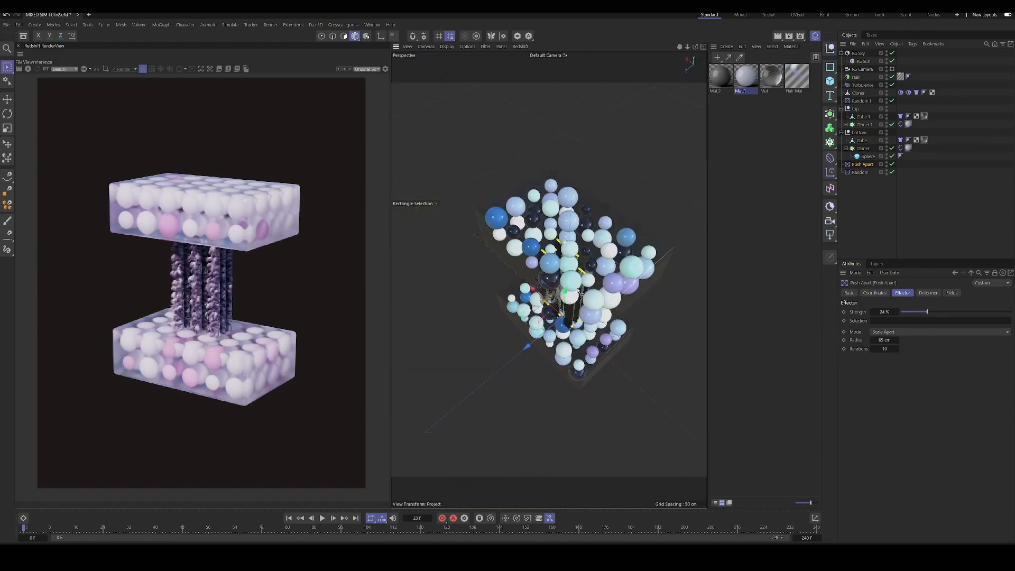
{"action": "scroll", "coordinate": [588, 265], "scroll_direction": "up", "scroll_amount": 5}
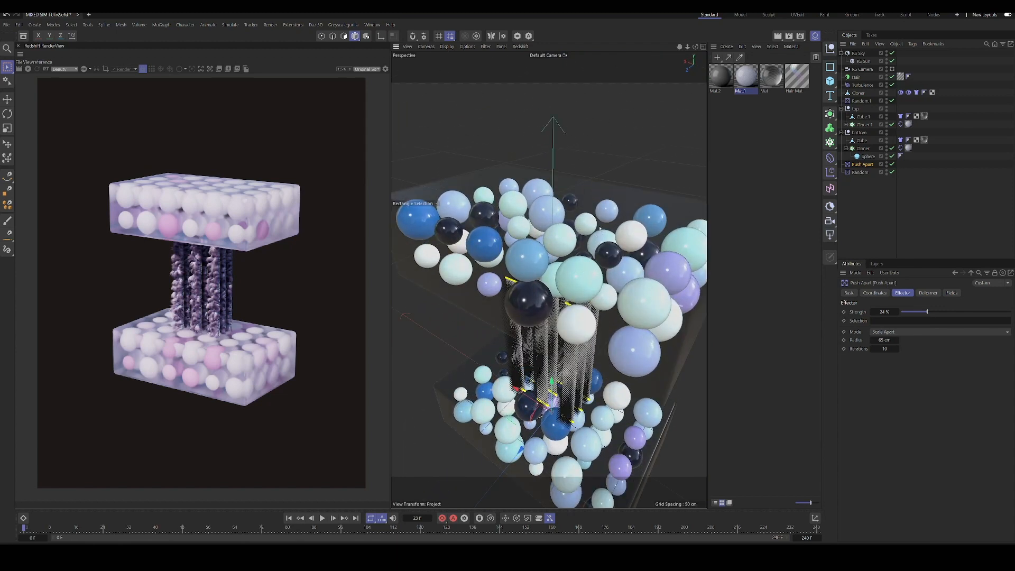
Step: Set the uniform Scale of the Random effector driving the bottom spheres to -0.3, inspecting the spheres while adjusting
{"action": "left_click", "coordinate": [862, 172]}
{"action": "left_click", "coordinate": [928, 293]}
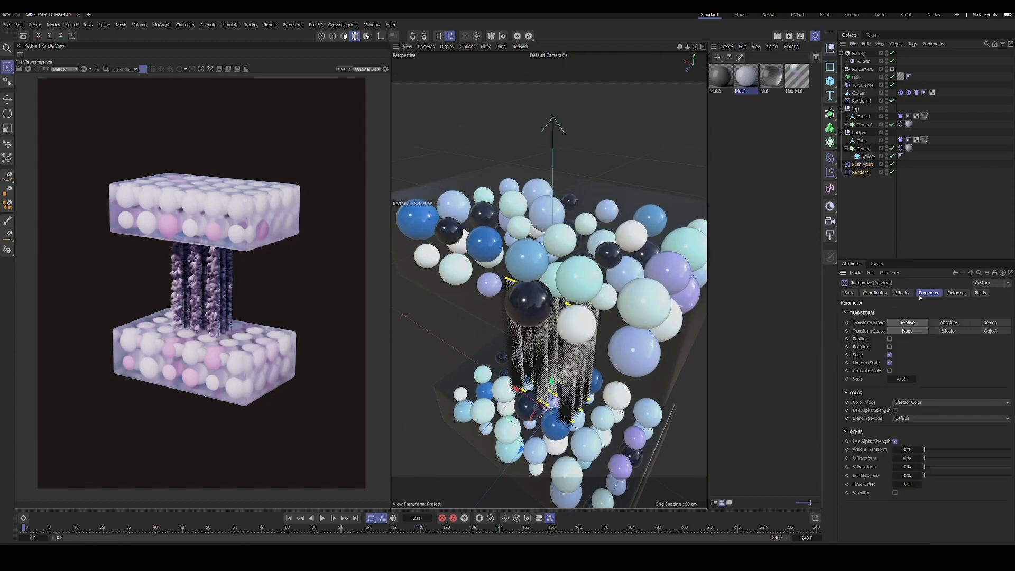
{"action": "left_click_drag", "start_coordinate": [896, 379], "coordinate": [901, 378]}
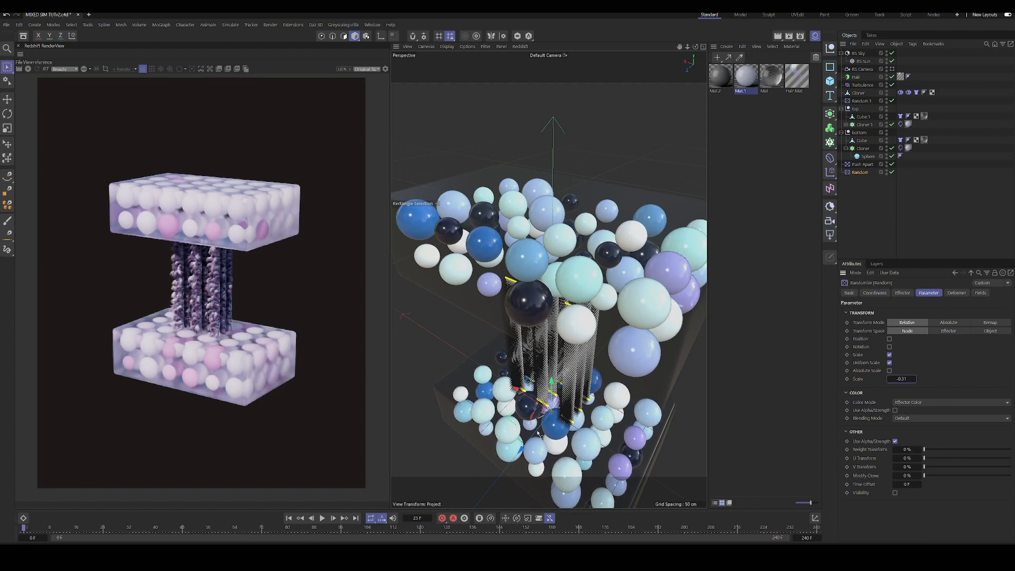
{"action": "left_click_drag", "start_coordinate": [544, 370], "coordinate": [558, 388], "text": "alt"}
{"action": "middle_click_drag", "start_coordinate": [561, 389], "coordinate": [556, 288], "text": "alt"}
{"action": "left_click_drag", "start_coordinate": [557, 288], "coordinate": [521, 399], "text": "alt"}
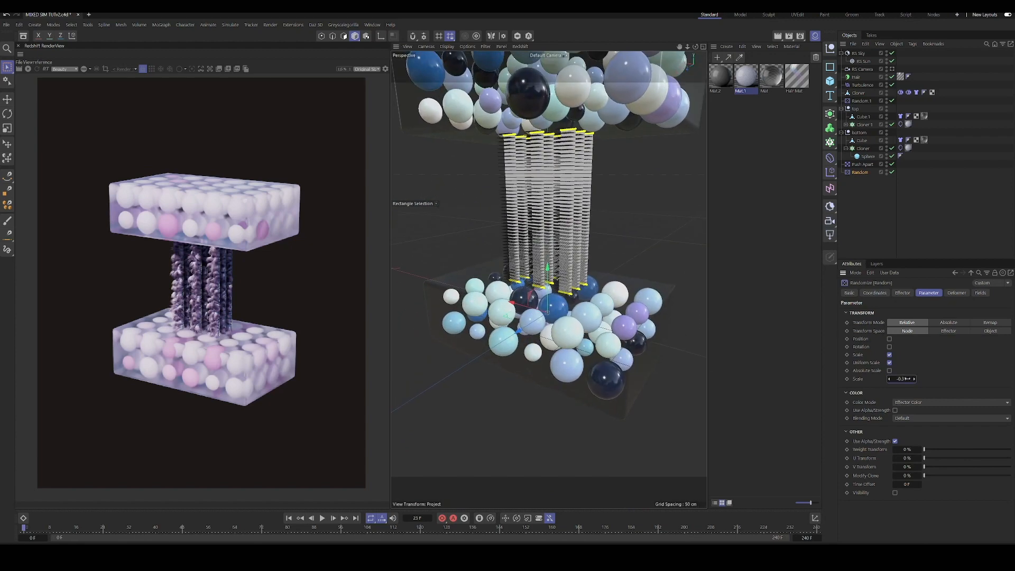
{"action": "left_click_drag", "start_coordinate": [907, 378], "coordinate": [902, 378]}
{"action": "left_click_drag", "start_coordinate": [584, 342], "coordinate": [653, 242], "text": "alt"}
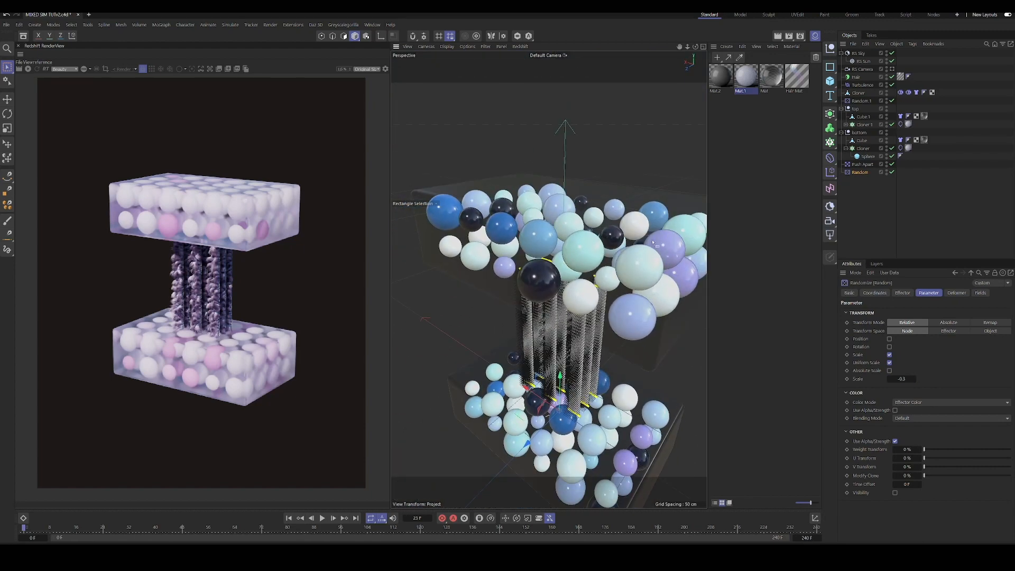
Step: Select the Random.1 effector, frame the whole scene and play the simulation forward to frame 24
{"action": "left_click", "coordinate": [862, 100]}
{"action": "key", "text": "h"}
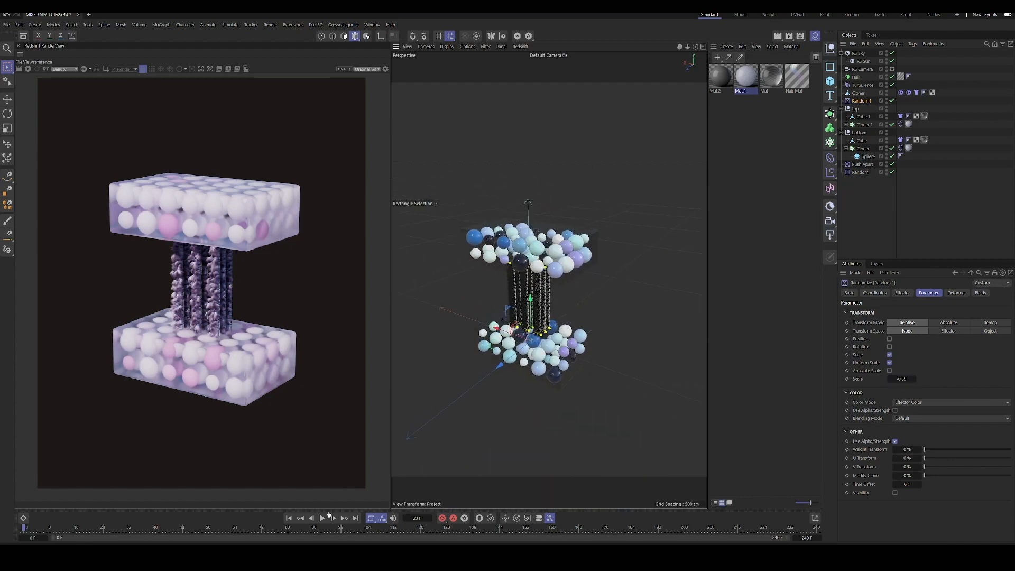
{"action": "left_click", "coordinate": [324, 518]}
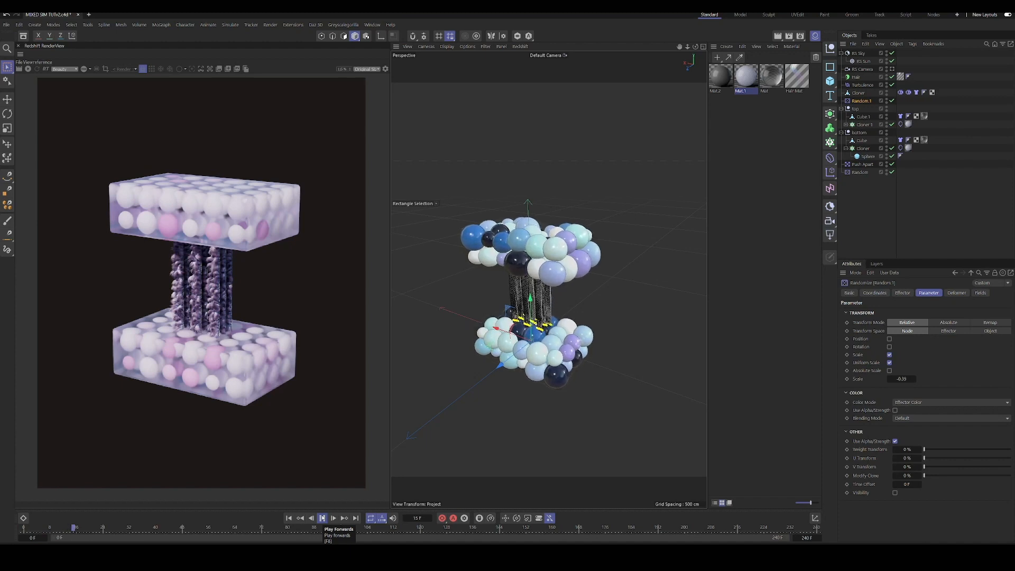
{"action": "left_click", "coordinate": [321, 518]}
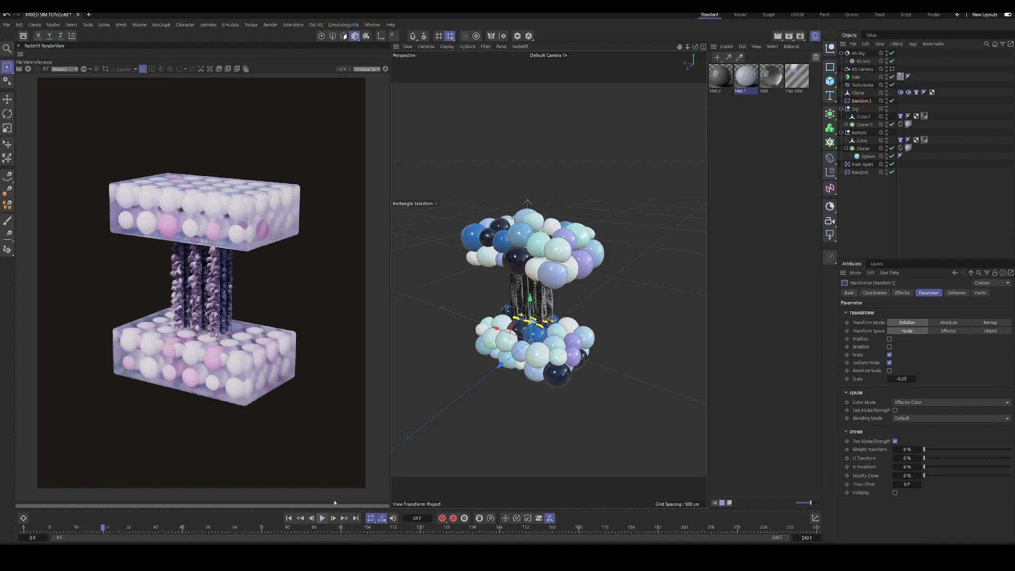
Step: Inspect the expanded sphere clusters, return to the RS Camera view and restart the live Redshift render
{"action": "scroll", "coordinate": [547, 296], "scroll_direction": "up", "scroll_amount": 5}
{"action": "scroll", "coordinate": [550, 279], "scroll_direction": "down", "scroll_amount": 2}
{"action": "scroll", "coordinate": [549, 278], "scroll_direction": "down", "scroll_amount": 5}
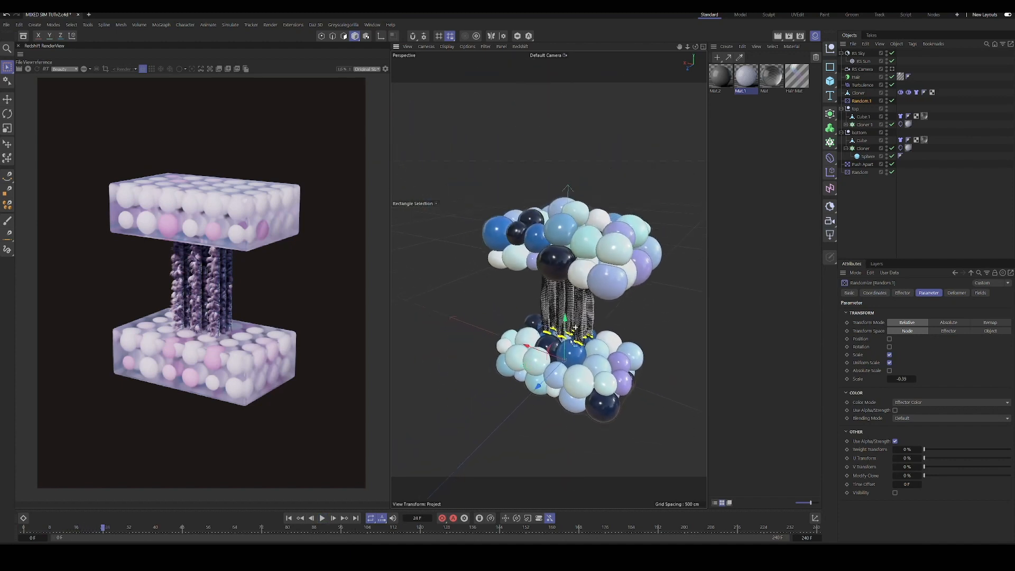
{"action": "left_click_drag", "start_coordinate": [550, 279], "coordinate": [527, 380], "text": "alt"}
{"action": "middle_click_drag", "start_coordinate": [527, 381], "coordinate": [581, 387], "text": "alt"}
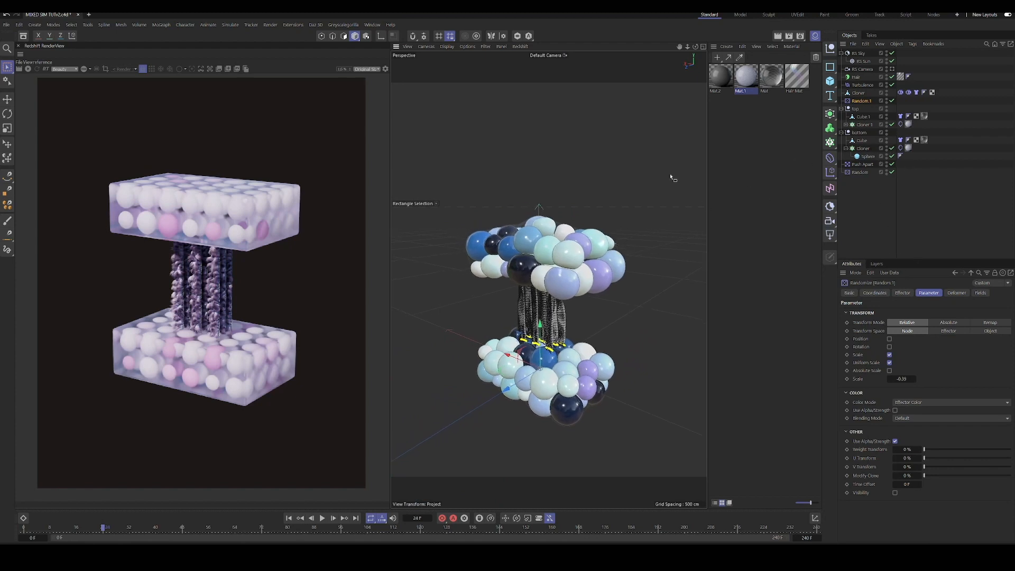
{"action": "left_click", "coordinate": [892, 69]}
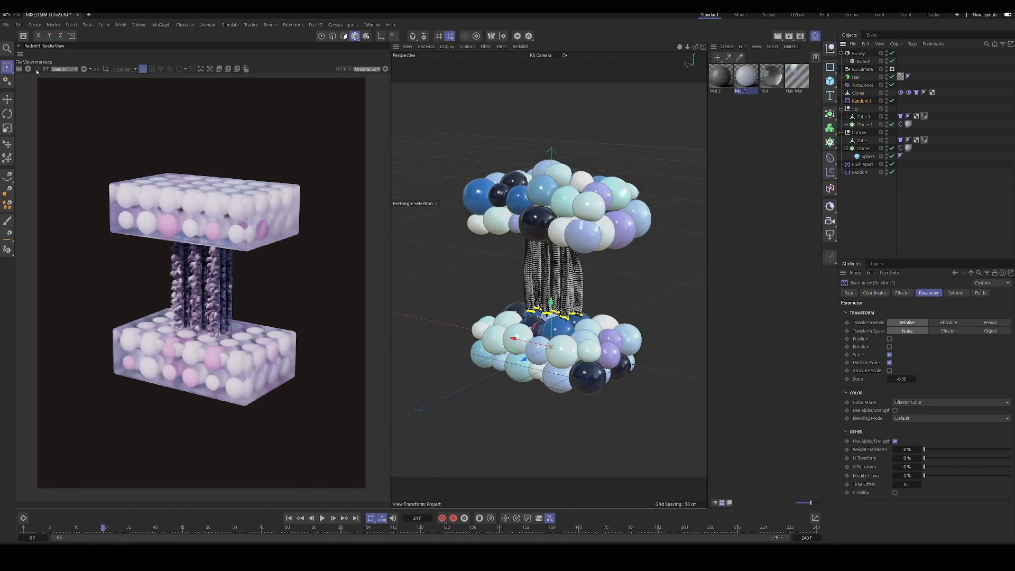
{"action": "left_click", "coordinate": [36, 69]}
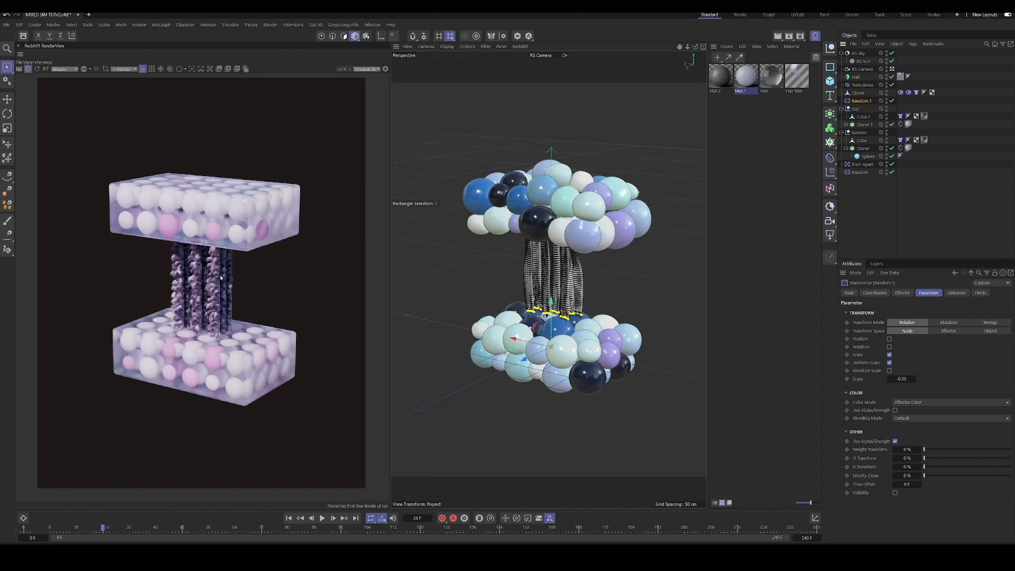
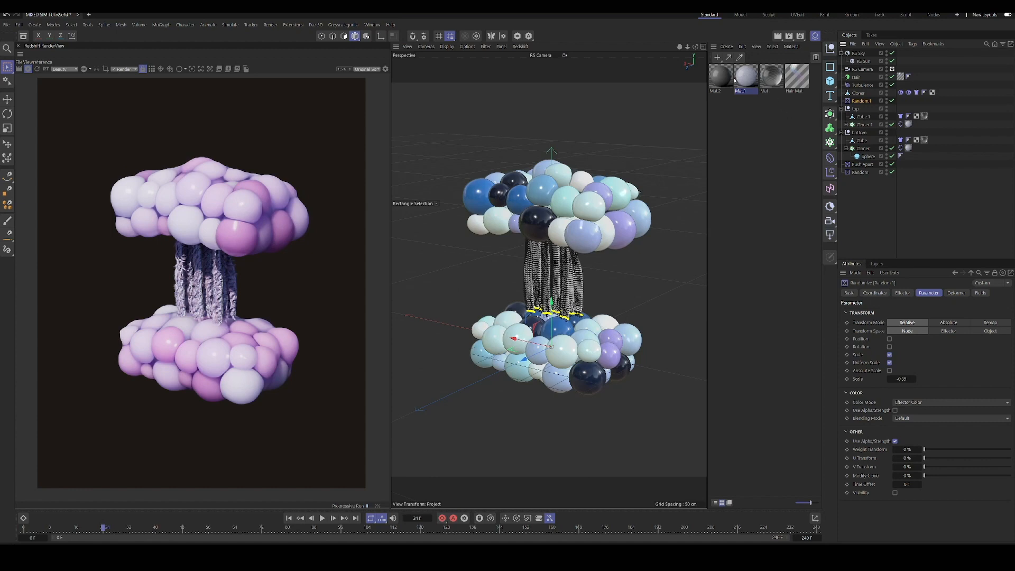
Step: Enable Thin Walled in the geometry settings of the cubes' transparent material Mat
{"action": "left_click", "coordinate": [771, 76]}
{"action": "scroll", "coordinate": [882, 406], "scroll_direction": "down", "scroll_amount": 5}
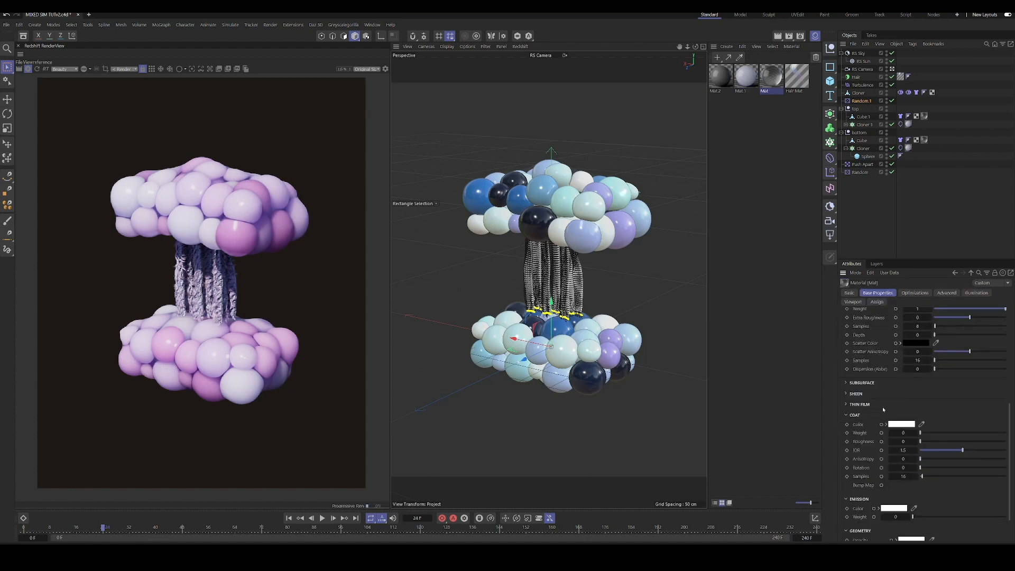
{"action": "scroll", "coordinate": [880, 410], "scroll_direction": "down", "scroll_amount": 2}
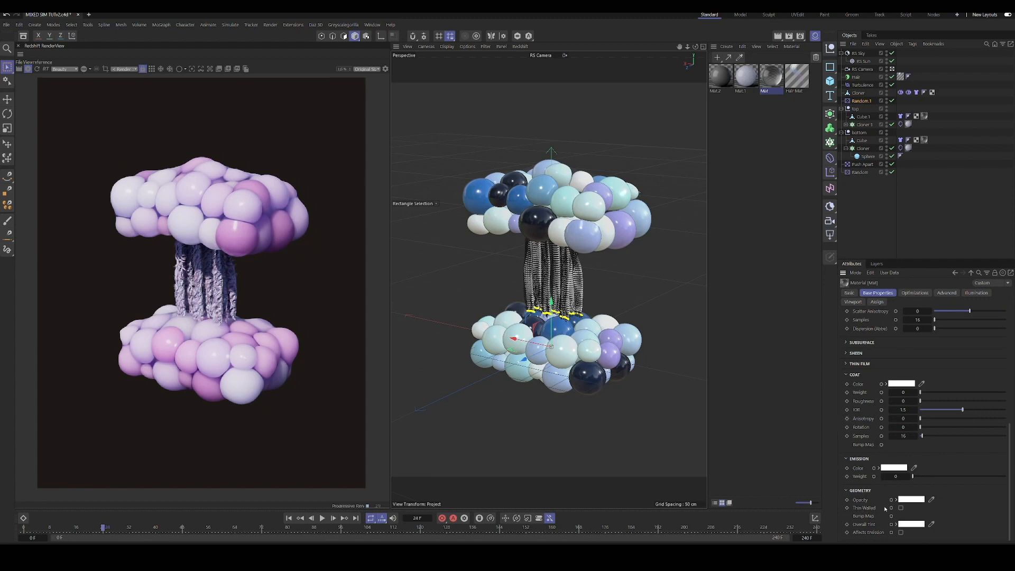
{"action": "left_click", "coordinate": [901, 508]}
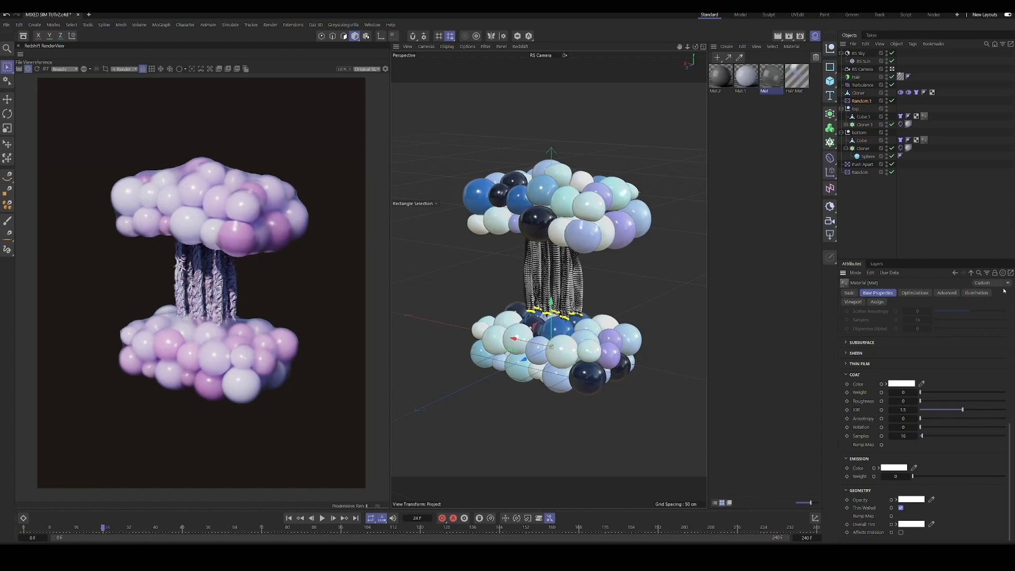
Step: Try a lower reflection roughness on the Mat material, and settle on a Roughness of about 0.331
{"action": "scroll", "coordinate": [1004, 328], "scroll_direction": "up", "scroll_amount": 8}
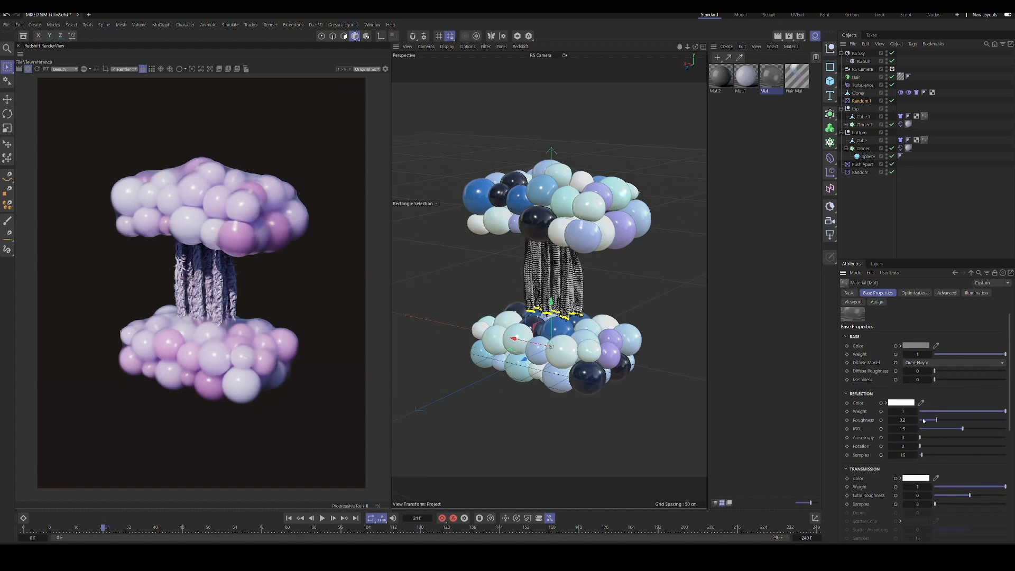
{"action": "left_click_drag", "start_coordinate": [933, 421], "coordinate": [923, 422]}
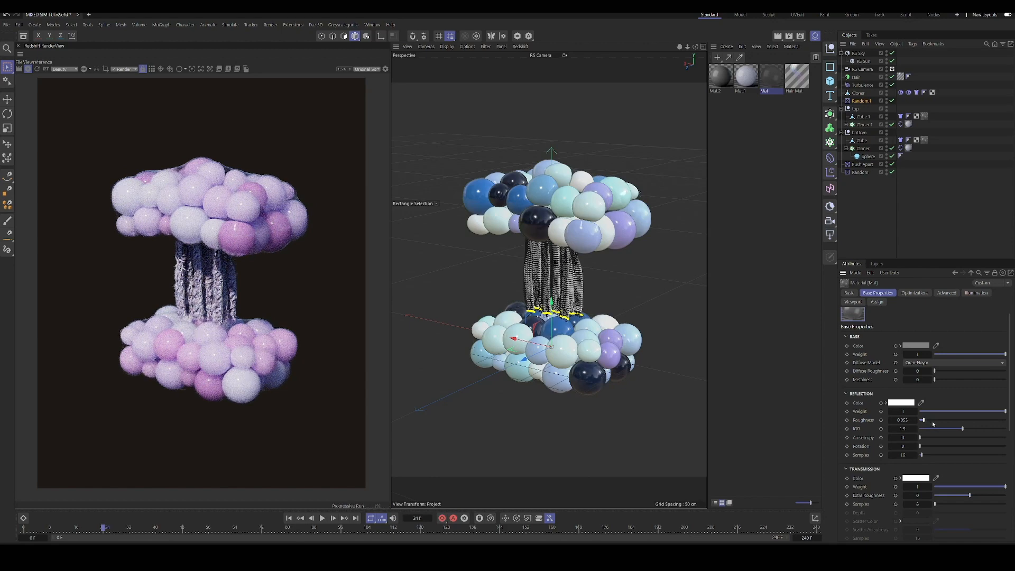
{"action": "left_click", "coordinate": [943, 422]}
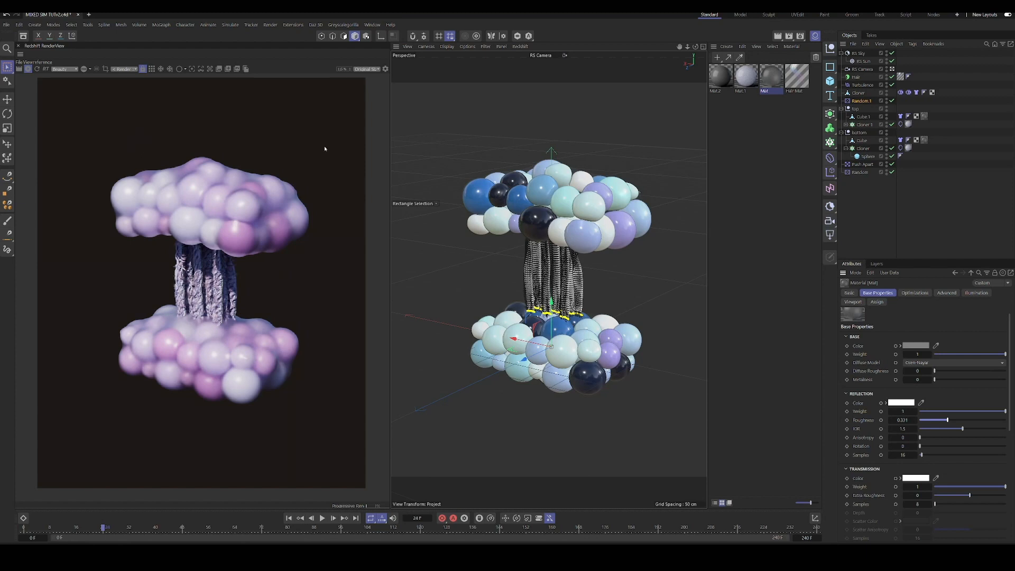
Step: Open the node graph of the Mat material and add a Bump Map node below and beside the RS Standard node
{"action": "double_click", "coordinate": [766, 79]}
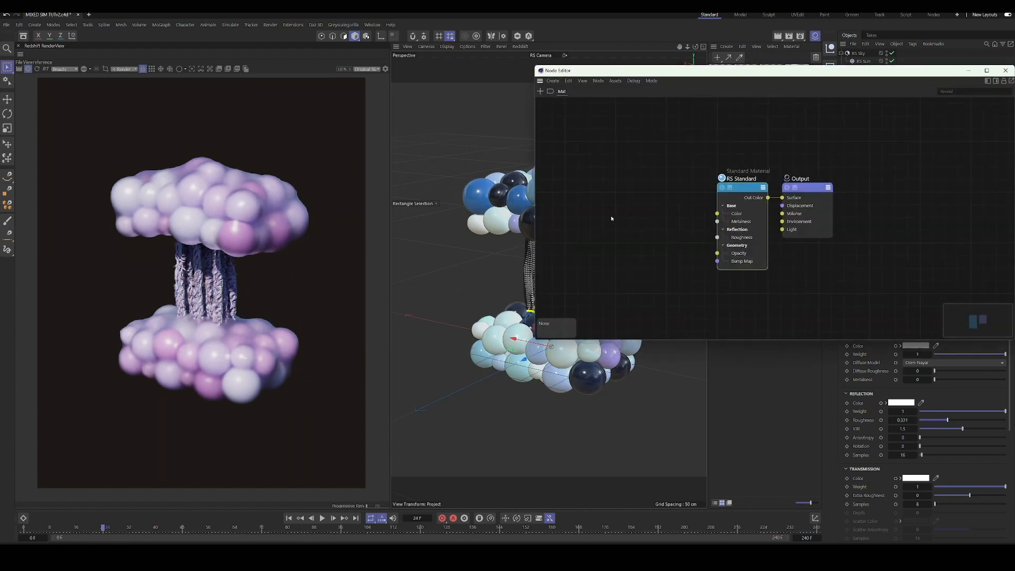
{"action": "double_click", "coordinate": [611, 218]}
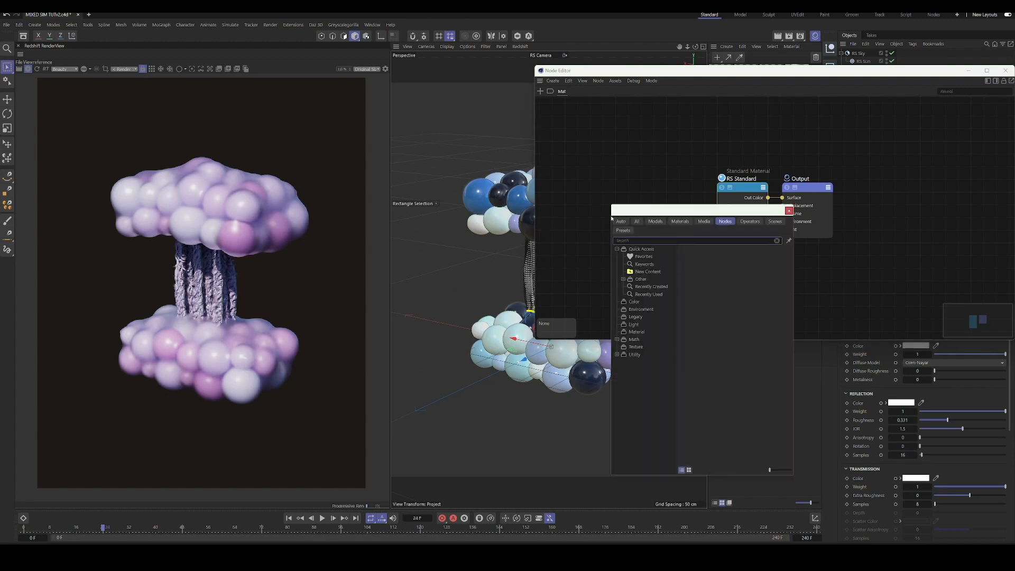
{"action": "type", "text": "bu"}
{"action": "key", "text": "Down"}
{"action": "key", "text": "Down"}
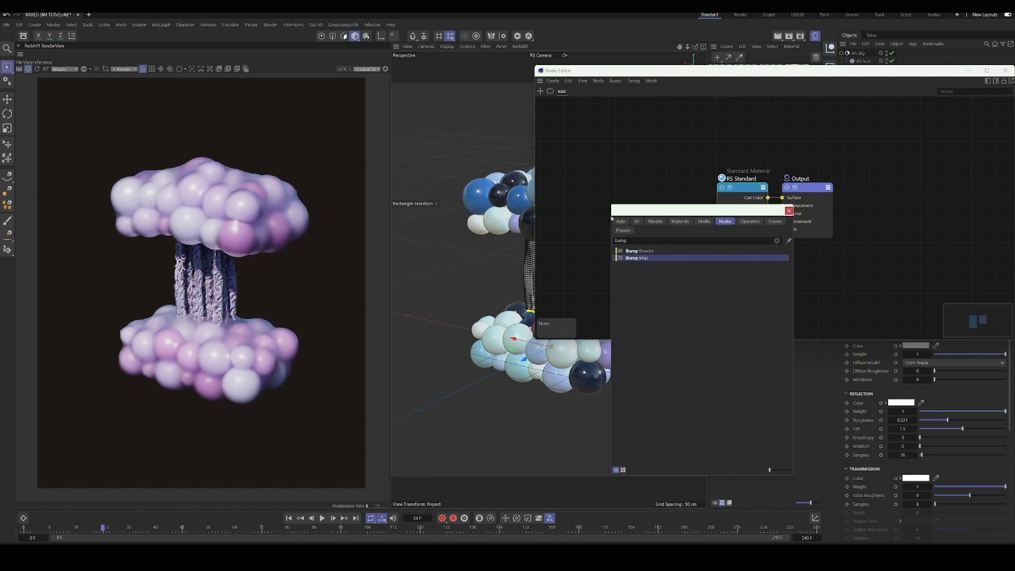
{"action": "key", "text": "Return"}
{"action": "left_click_drag", "start_coordinate": [611, 219], "coordinate": [640, 236]}
{"action": "left_click", "coordinate": [636, 203]}
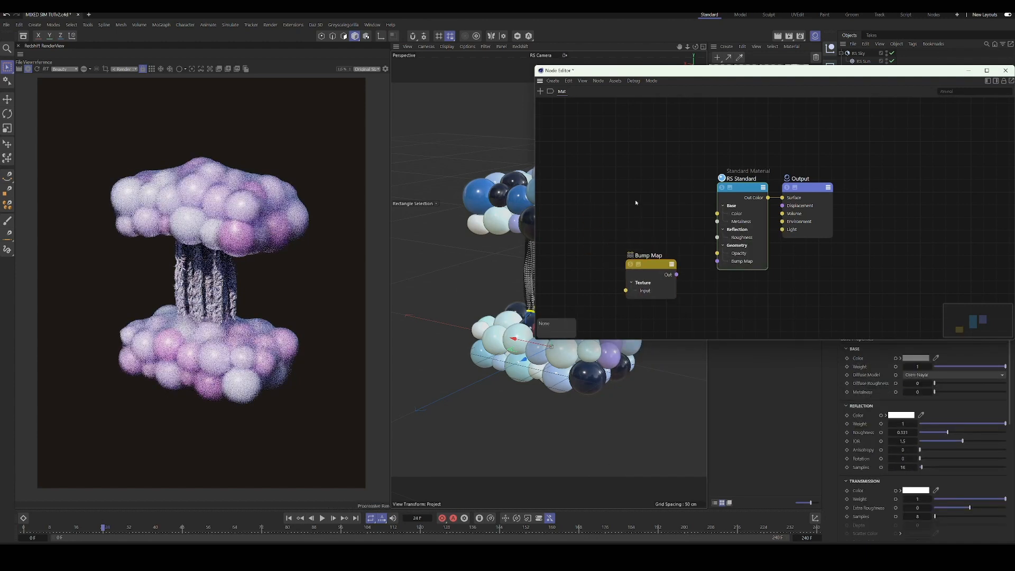
Step: Add a Maxon Noise node and connect its color directly to the Output surface, keeping the render visible beside the graph
{"action": "double_click", "coordinate": [644, 186]}
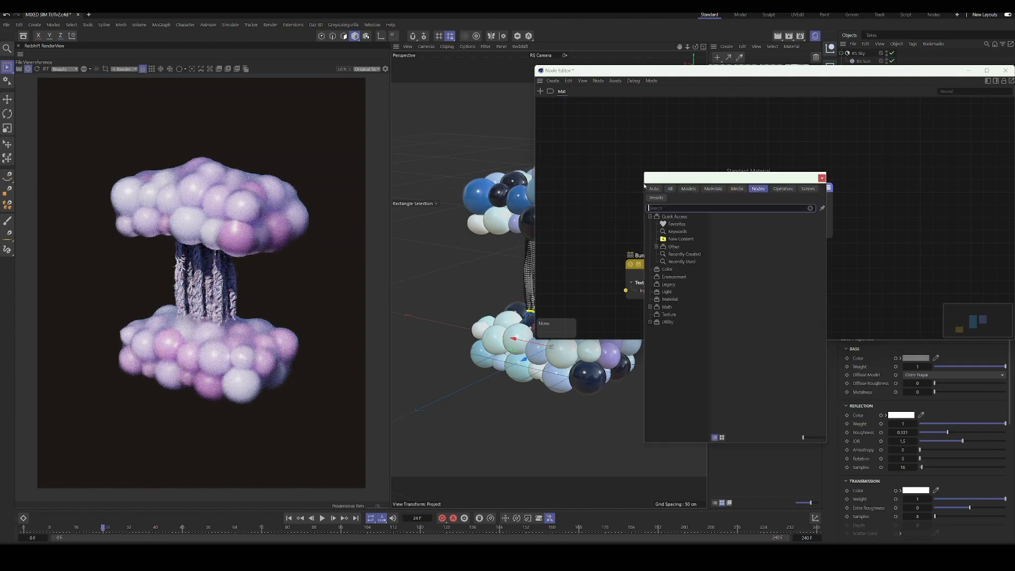
{"action": "type", "text": "maxon"}
{"action": "key", "text": "Return"}
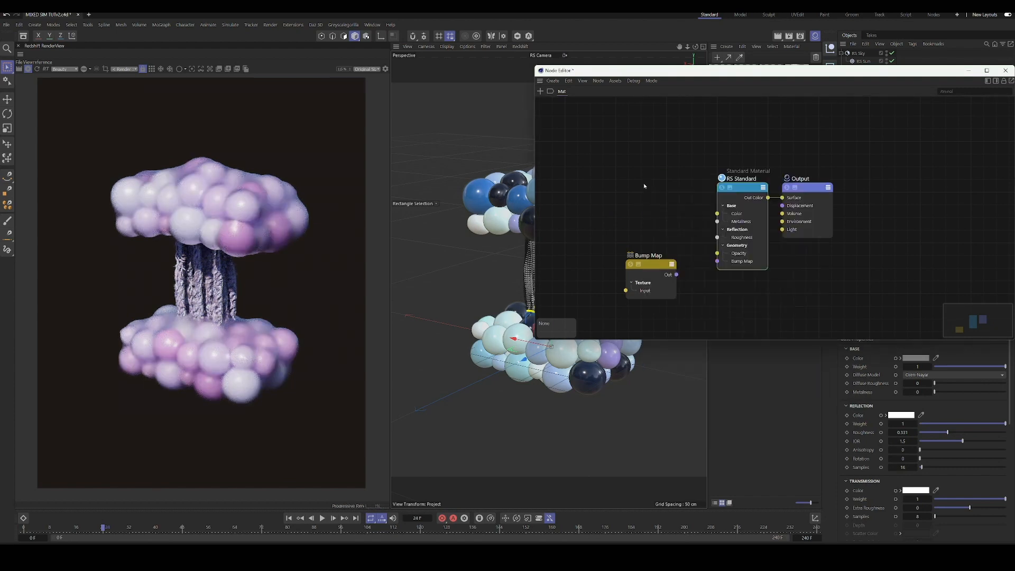
{"action": "left_click_drag", "start_coordinate": [720, 197], "coordinate": [782, 197]}
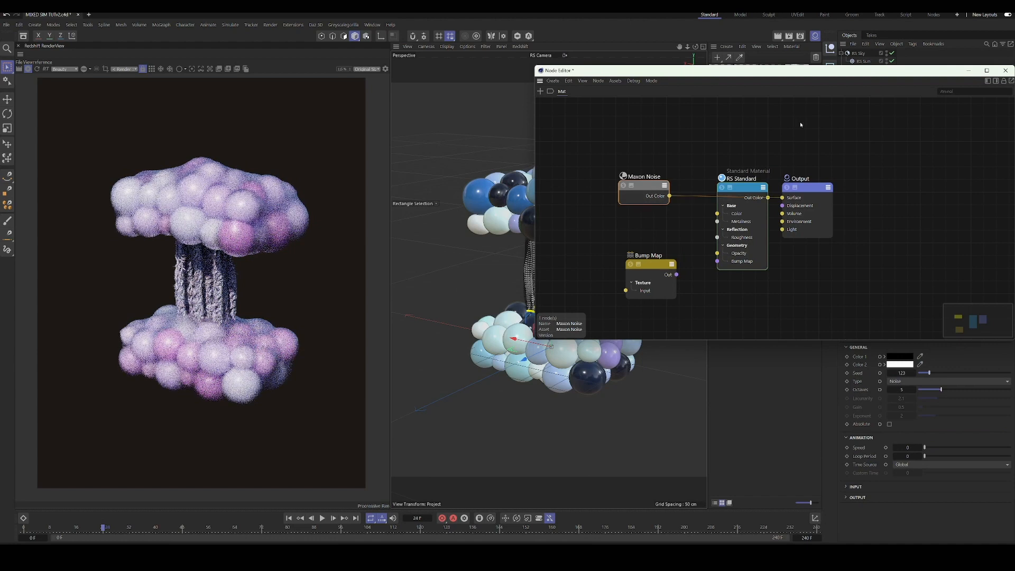
{"action": "left_click_drag", "start_coordinate": [782, 71], "coordinate": [653, 96]}
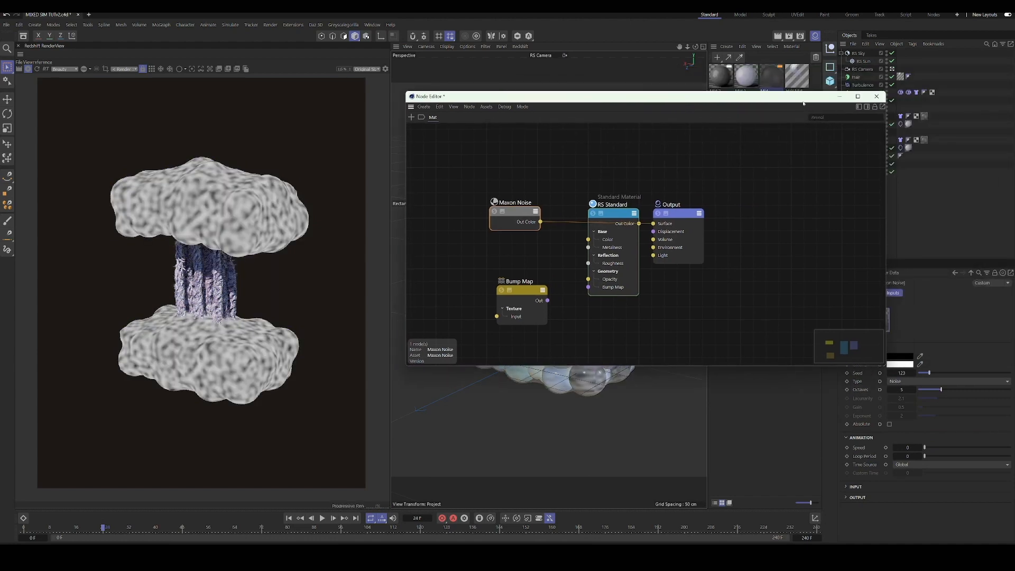
{"action": "left_click_drag", "start_coordinate": [802, 103], "coordinate": [714, 116]}
Step: Set the Maxon Noise type to Poxo, with 8 octaves and an Overall Scale of 5
{"action": "left_click", "coordinate": [924, 381]}
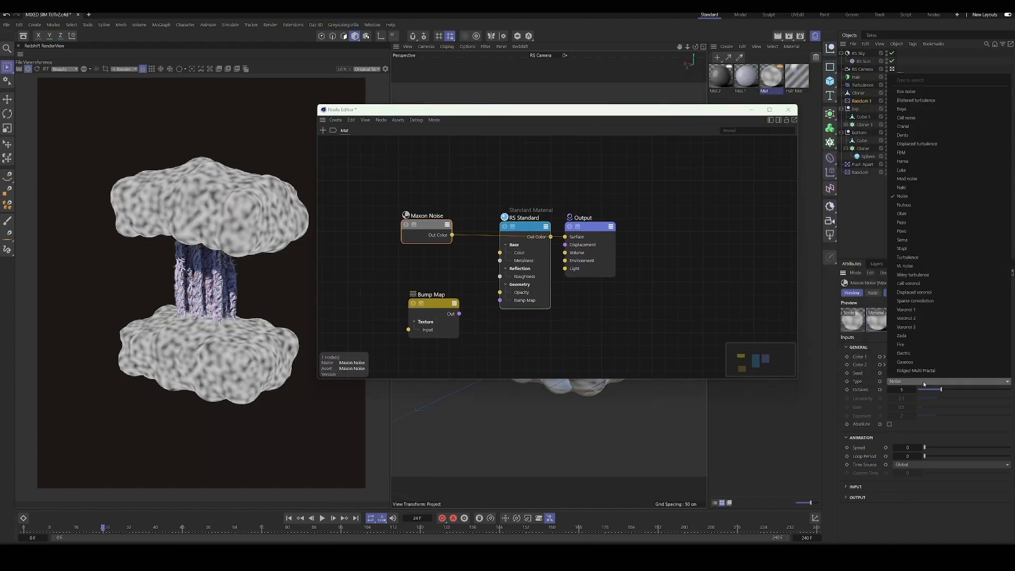
{"action": "left_click", "coordinate": [917, 231]}
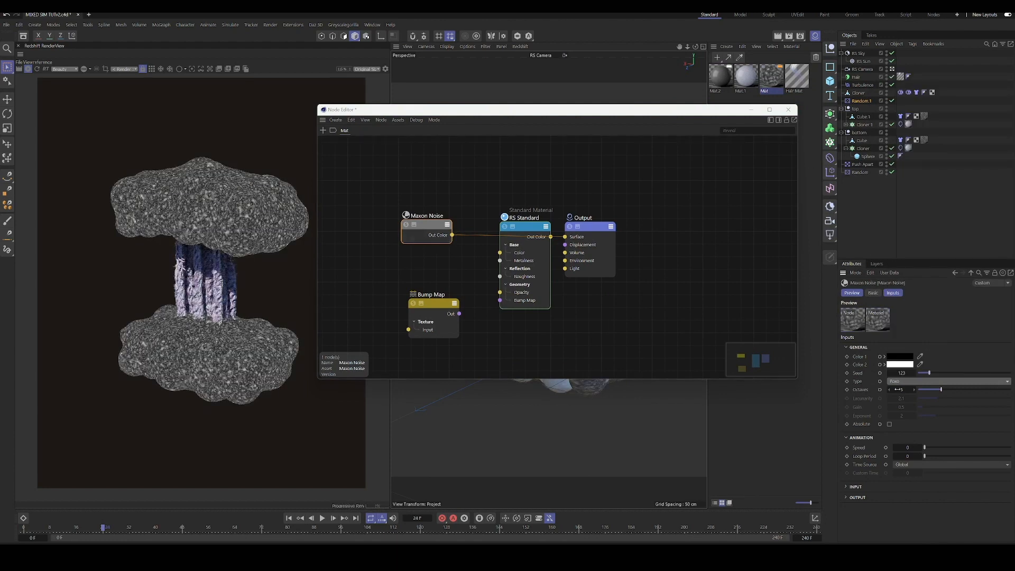
{"action": "left_click_drag", "start_coordinate": [897, 389], "coordinate": [914, 390]}
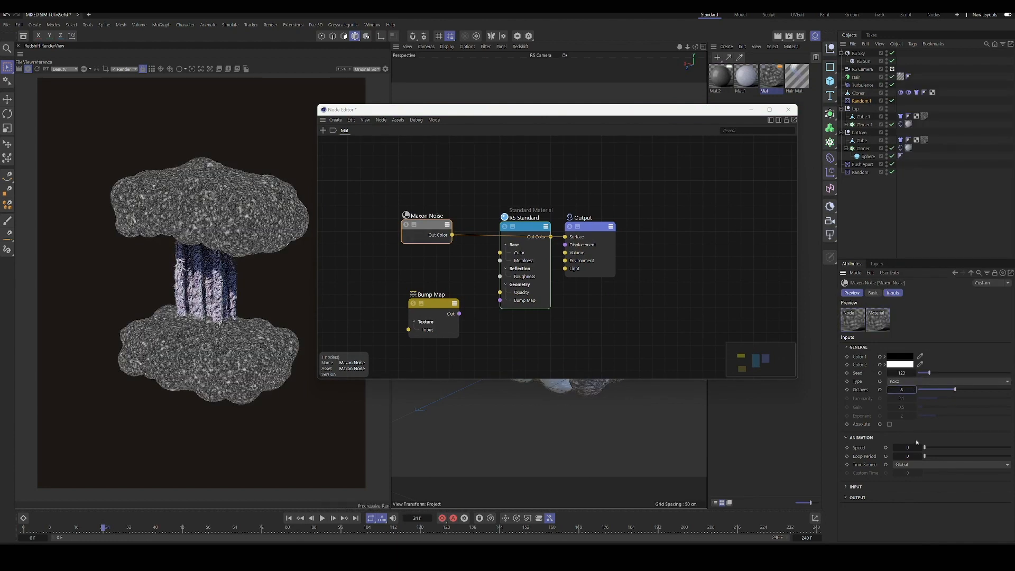
{"action": "left_click", "coordinate": [854, 486]}
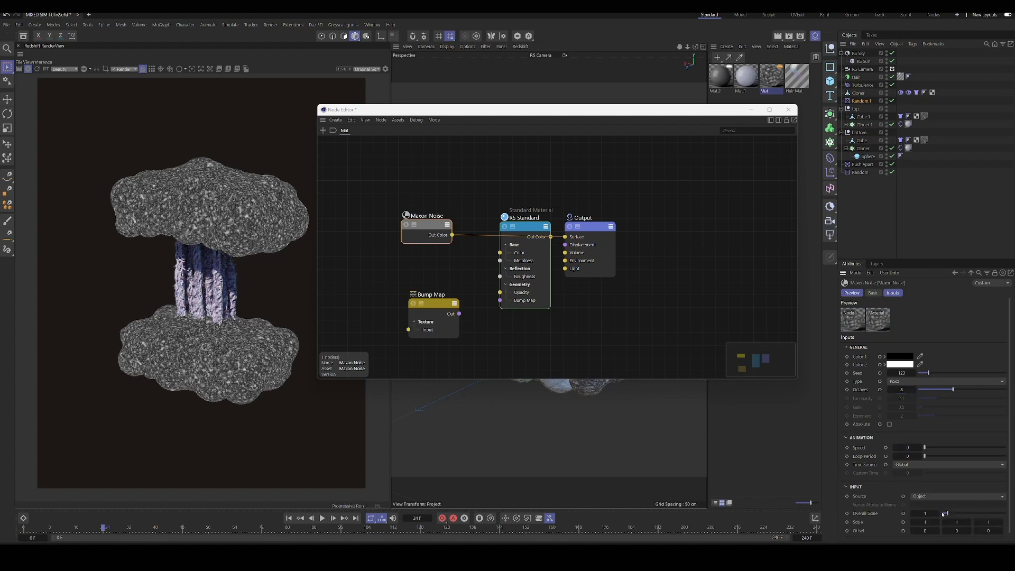
{"action": "left_click_drag", "start_coordinate": [944, 514], "coordinate": [973, 513]}
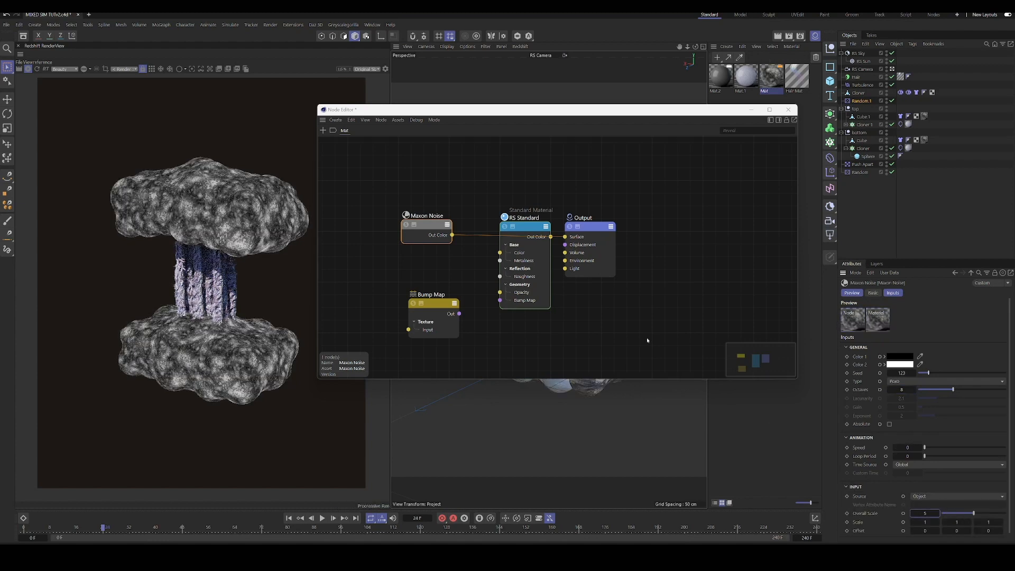
Step: Connect the Maxon Noise to the Bump Map input, and switch the Output surface to RS Standard and back to the noise for comparison
{"action": "left_click_drag", "start_coordinate": [444, 238], "coordinate": [404, 243]}
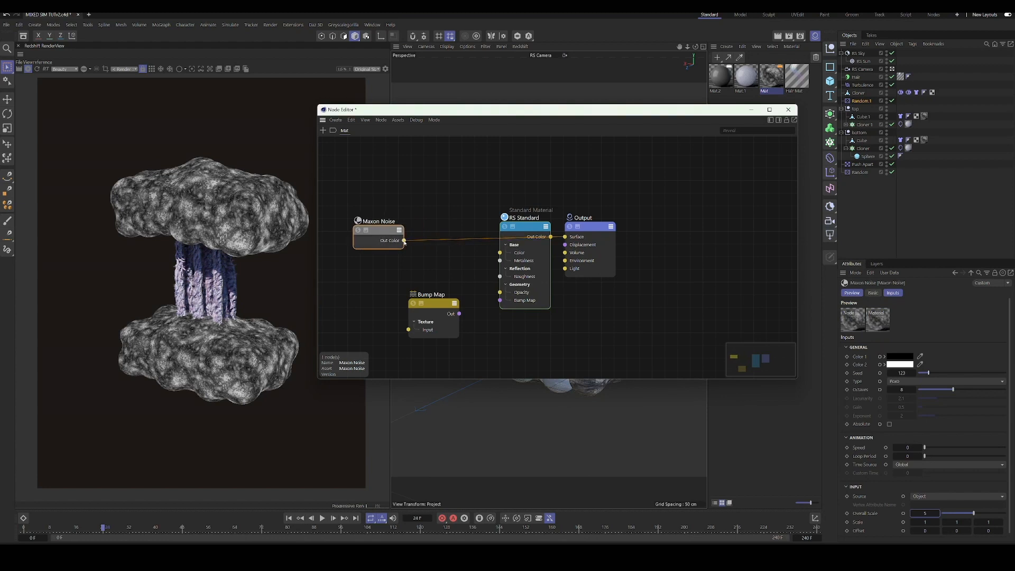
{"action": "left_click_drag", "start_coordinate": [404, 242], "coordinate": [408, 329]}
{"action": "left_click", "coordinate": [434, 312]}
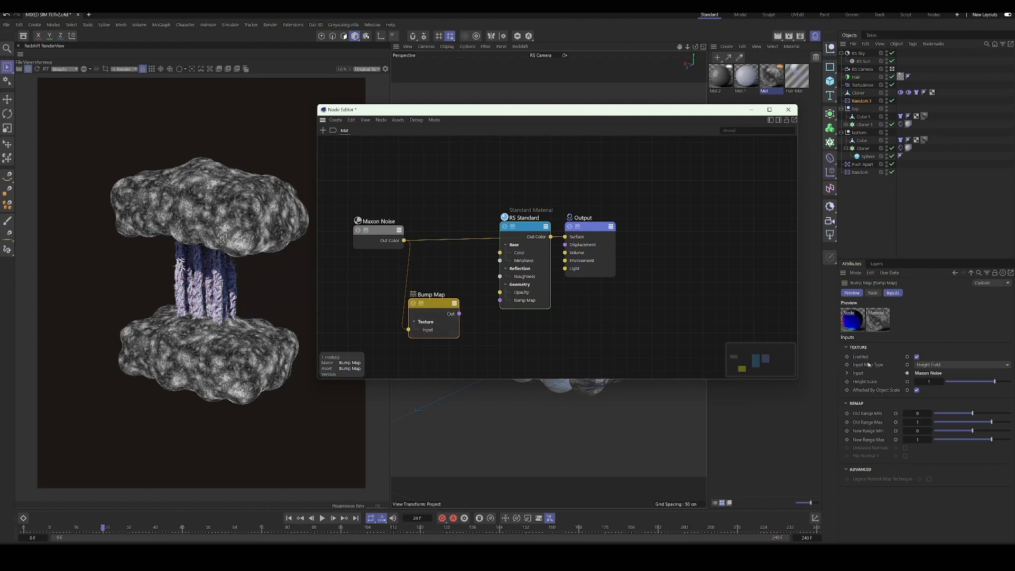
{"action": "left_click_drag", "start_coordinate": [550, 237], "coordinate": [545, 231]}
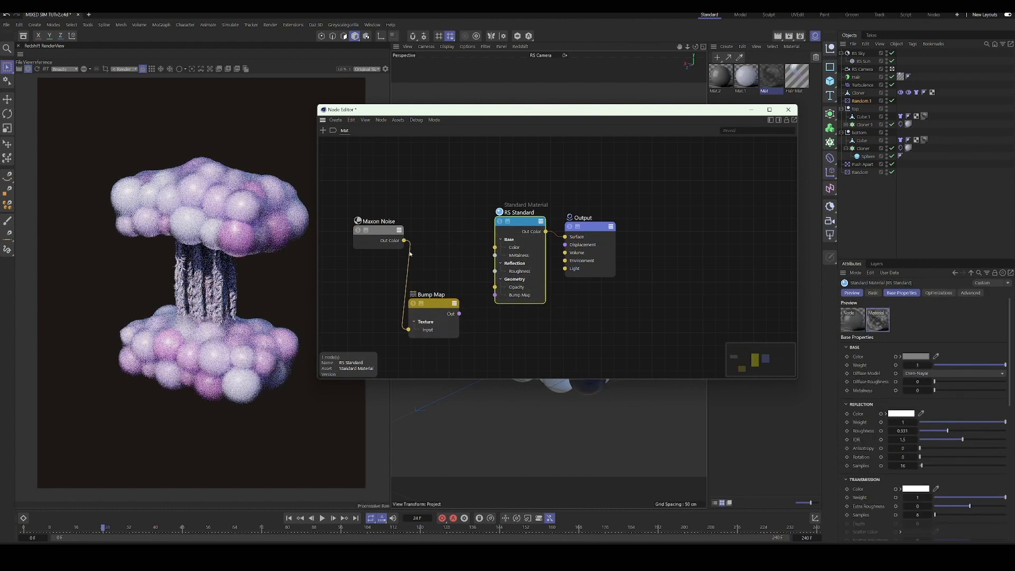
{"action": "left_click_drag", "start_coordinate": [403, 241], "coordinate": [495, 247]}
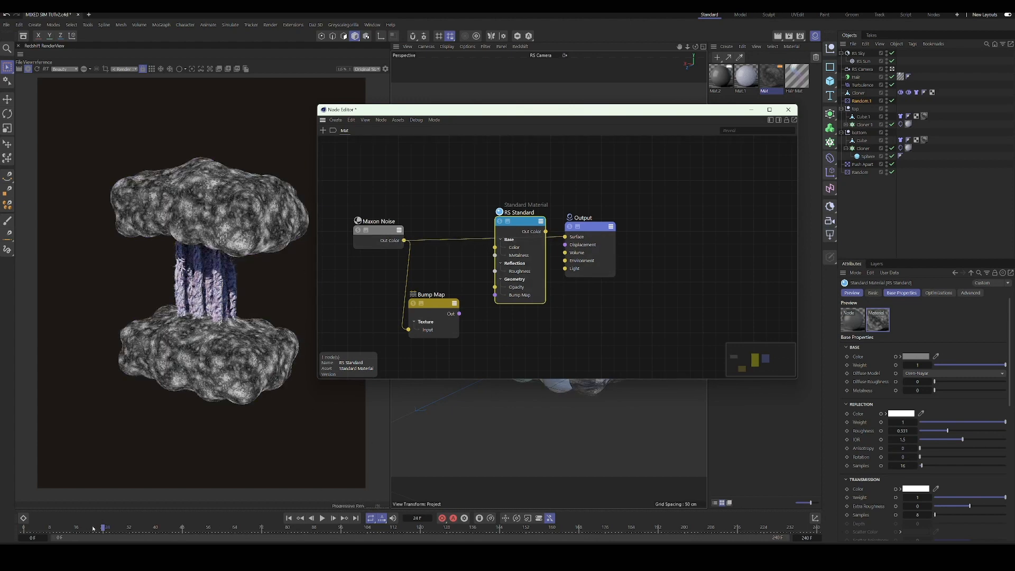
Step: Clear the node graph from the viewport, play the simulation forward to frame 29 and stop, keeping the graph at hand
{"action": "left_click_drag", "start_coordinate": [508, 110], "coordinate": [700, 349]}
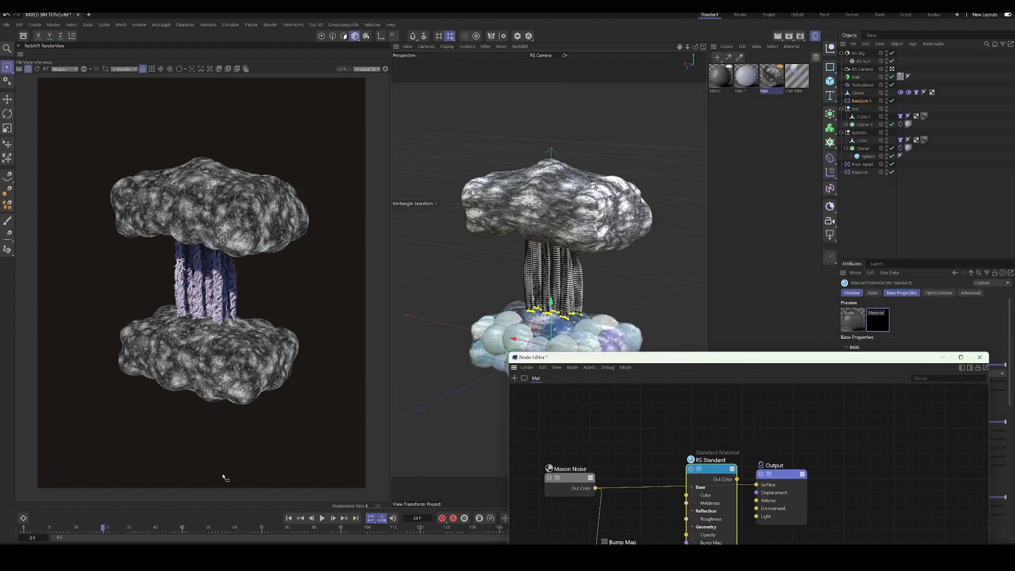
{"action": "left_click", "coordinate": [321, 519]}
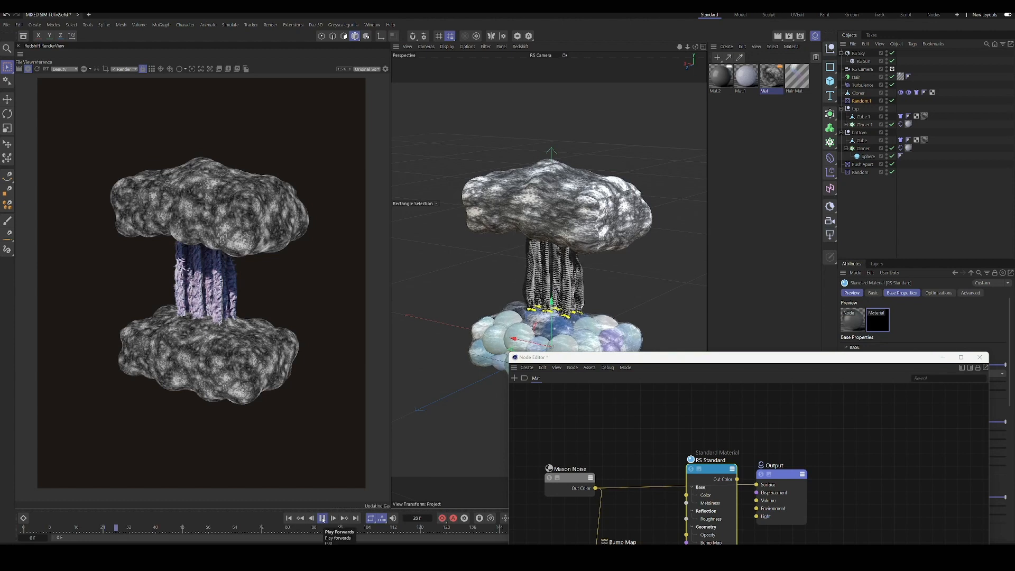
{"action": "left_click", "coordinate": [323, 518]}
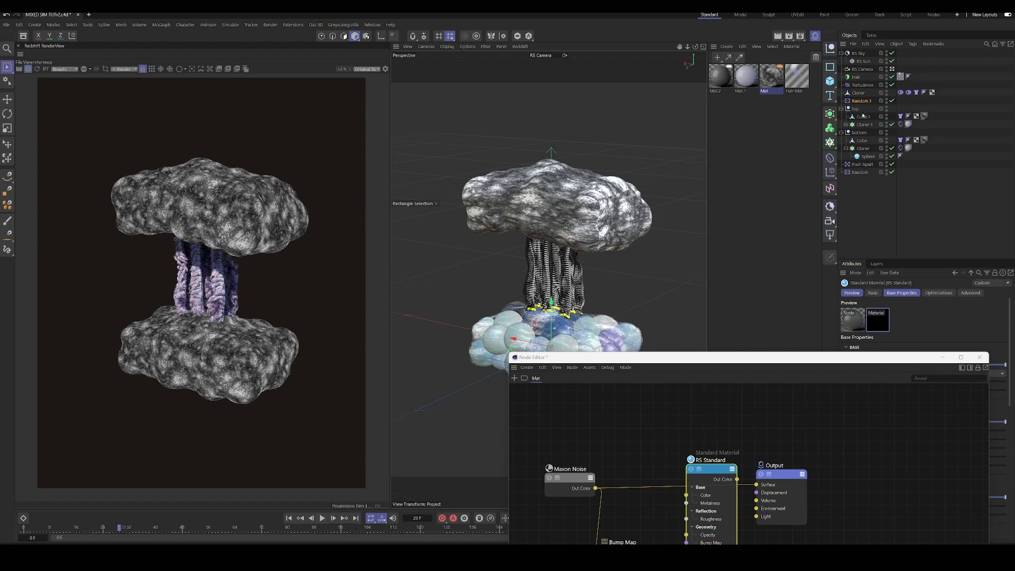
{"action": "left_click_drag", "start_coordinate": [739, 359], "coordinate": [602, 184]}
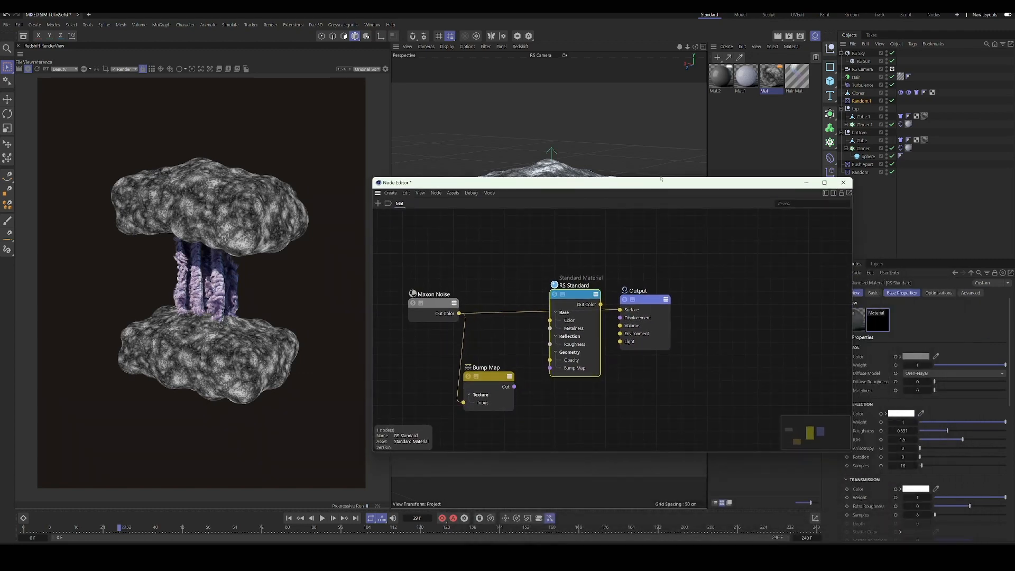
Step: Connect the Bump Map output to the RS Standard Bump Map input, and RS Standard back to the Output surface
{"action": "left_click_drag", "start_coordinate": [662, 184], "coordinate": [606, 131]}
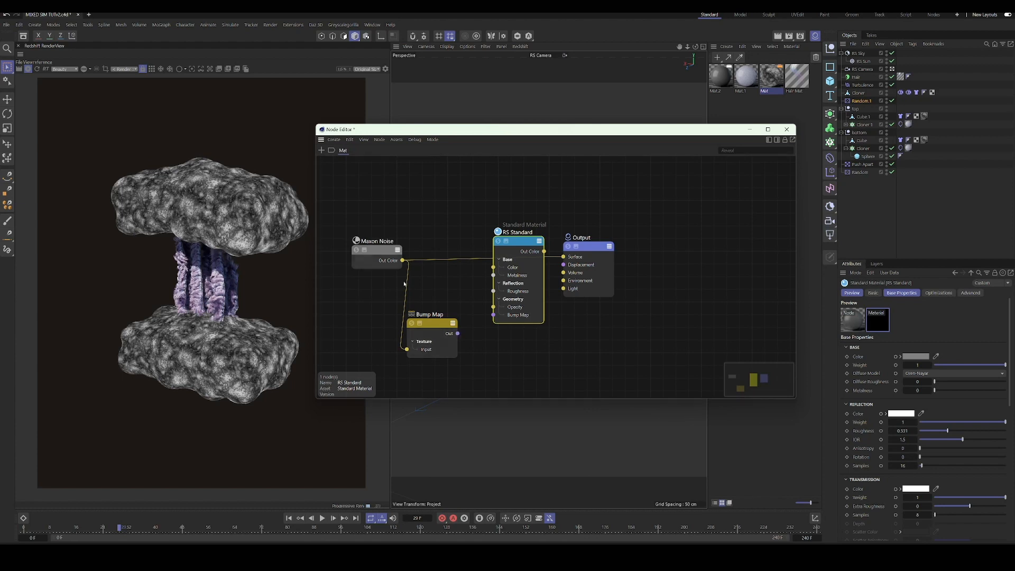
{"action": "left_click_drag", "start_coordinate": [457, 333], "coordinate": [511, 316]}
{"action": "left_click_drag", "start_coordinate": [544, 252], "coordinate": [569, 258]}
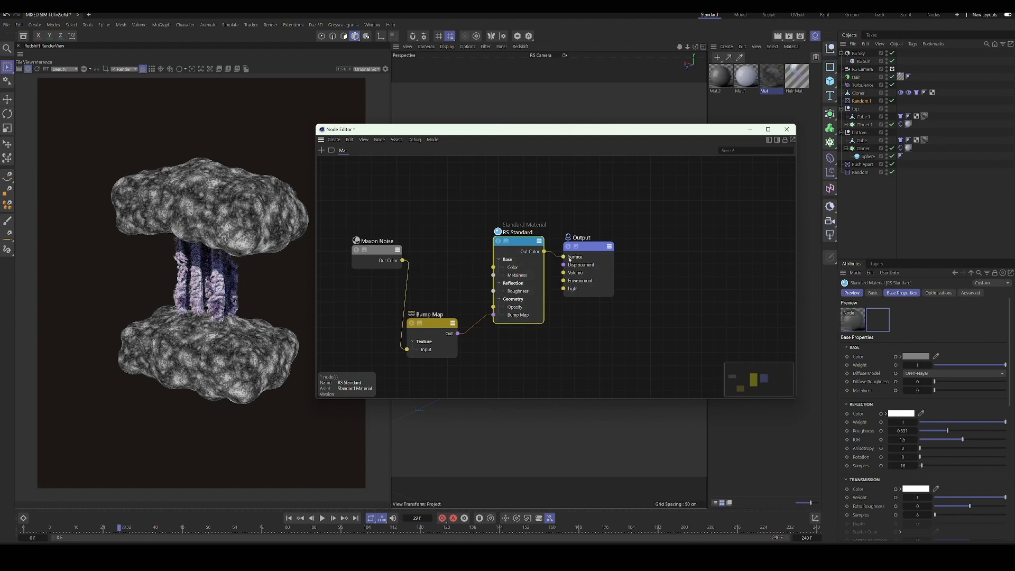
{"action": "left_click_drag", "start_coordinate": [437, 133], "coordinate": [522, 145]}
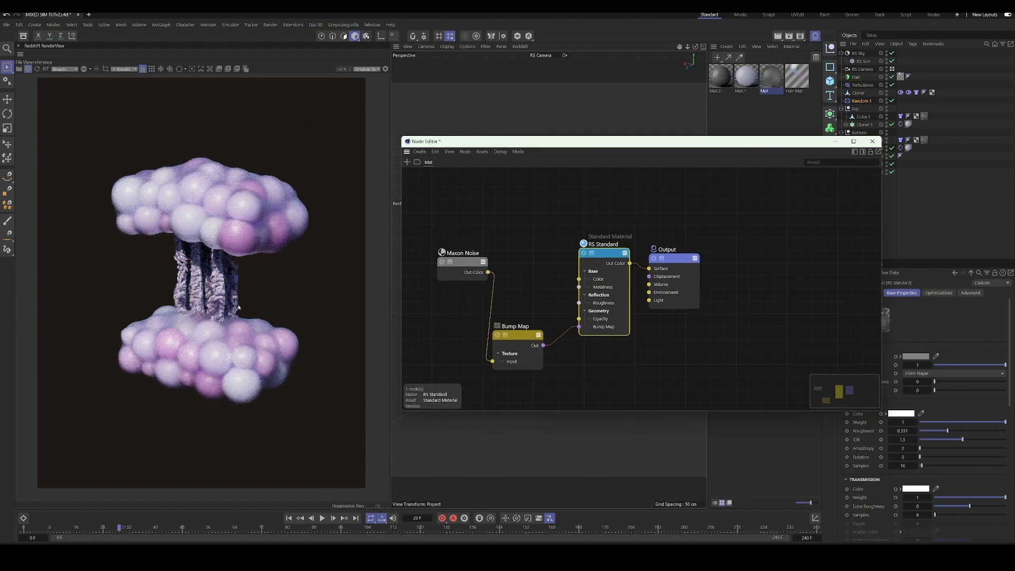
Step: Examine the bump detail on the spheres and the fur strands in the render, both close up and from afar
{"action": "scroll", "coordinate": [209, 202], "scroll_direction": "up", "scroll_amount": 5}
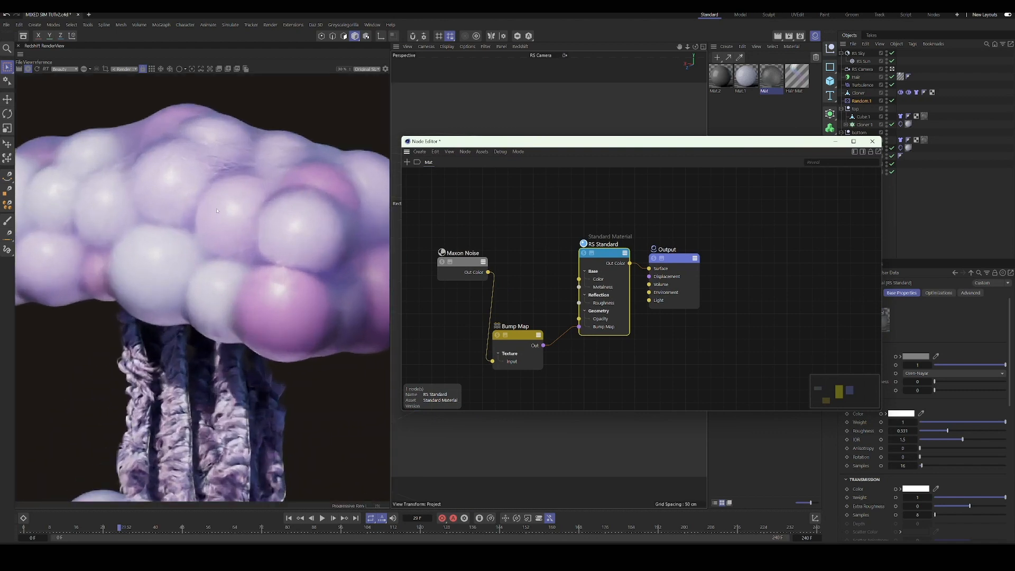
{"action": "scroll", "coordinate": [216, 211], "scroll_direction": "down", "scroll_amount": 5}
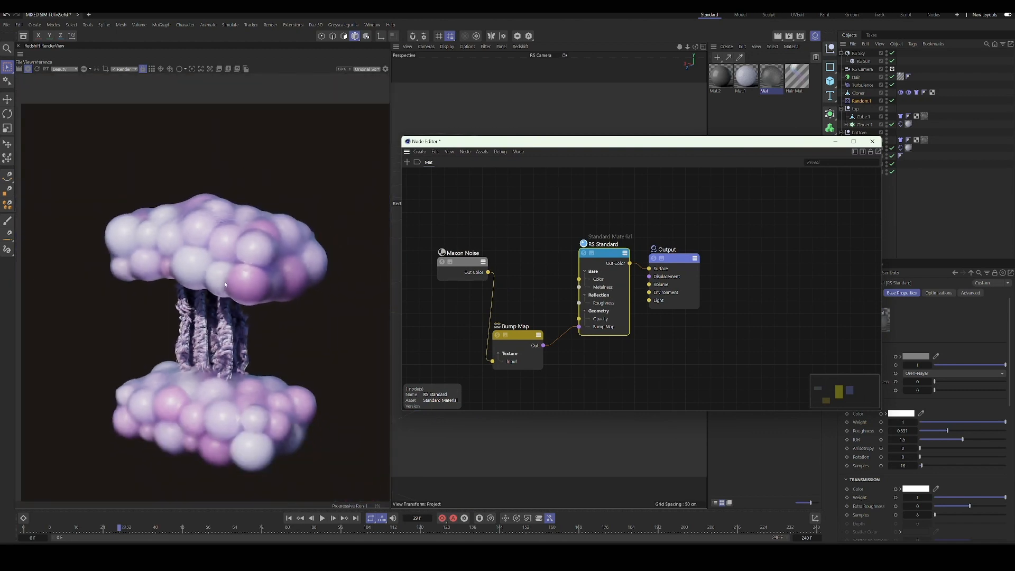
{"action": "scroll", "coordinate": [223, 253], "scroll_direction": "up", "scroll_amount": 5}
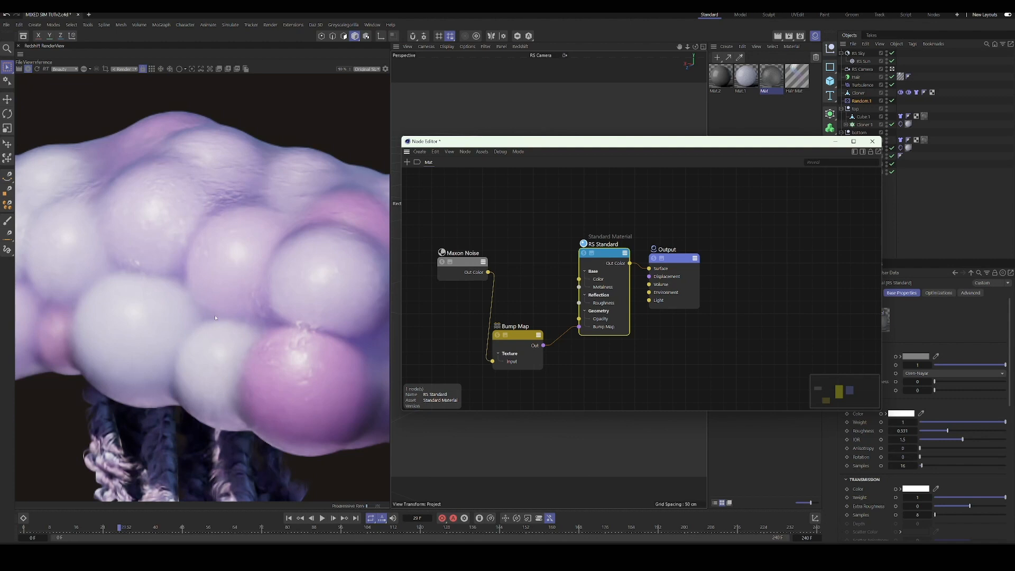
{"action": "scroll", "coordinate": [215, 317], "scroll_direction": "down", "scroll_amount": 3}
{"action": "scroll", "coordinate": [220, 336], "scroll_direction": "down", "scroll_amount": 2}
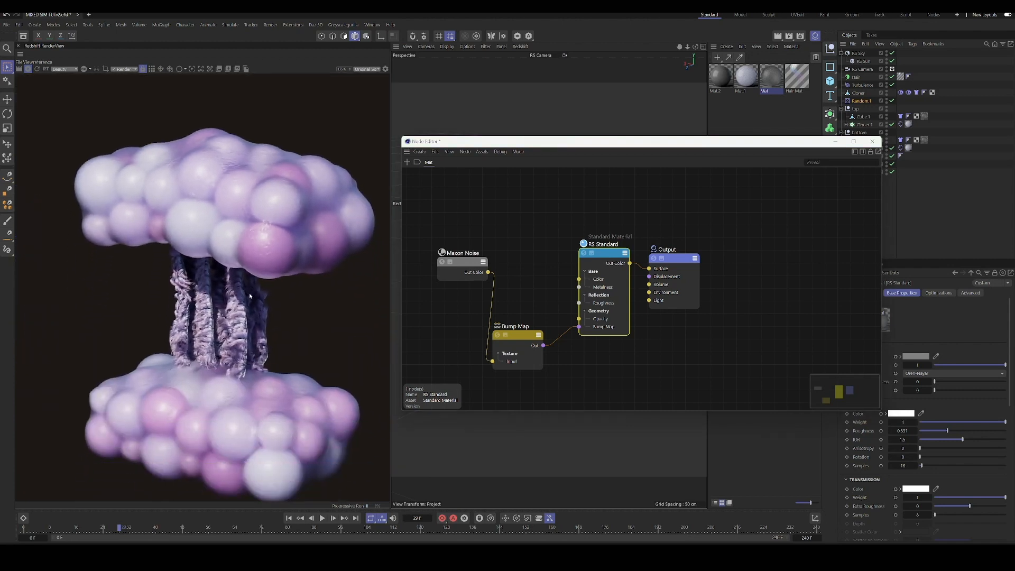
{"action": "scroll", "coordinate": [259, 216], "scroll_direction": "up", "scroll_amount": 3}
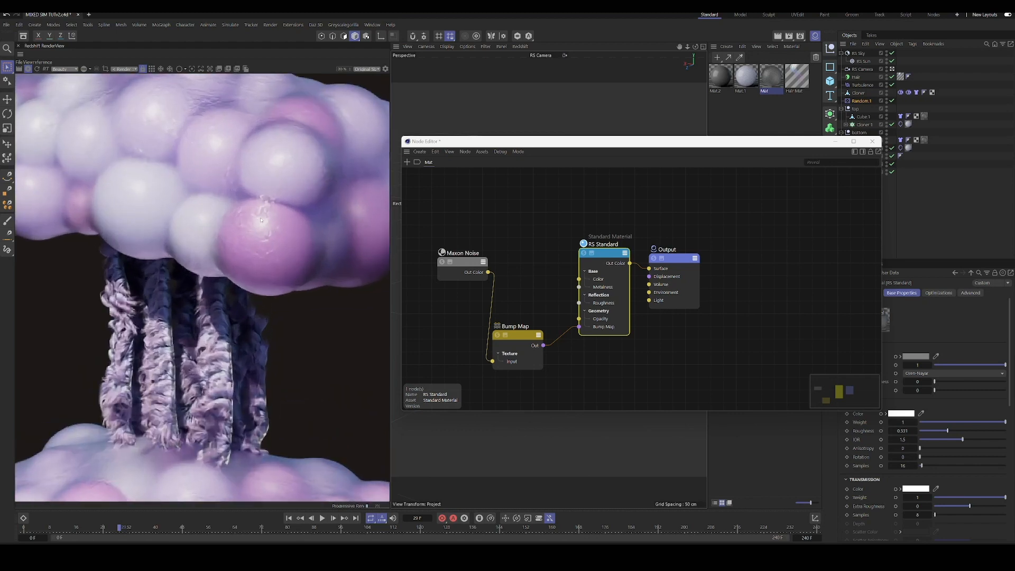
Step: Check the Bump Map node's settings, close the node graph and review the bumped cloud shapes in the render
{"action": "left_click", "coordinate": [520, 342]}
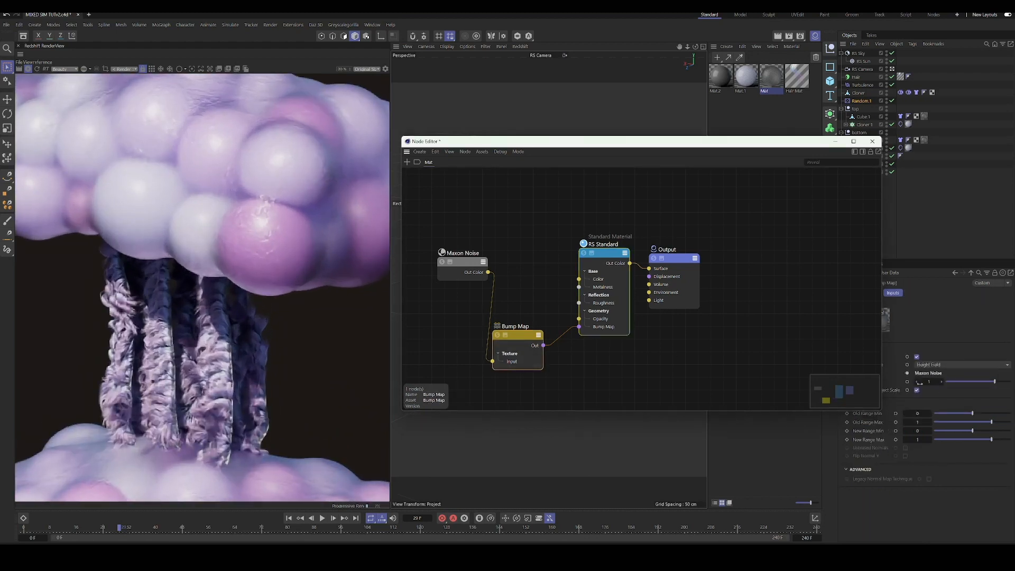
{"action": "left_click_drag", "start_coordinate": [746, 141], "coordinate": [628, 167]}
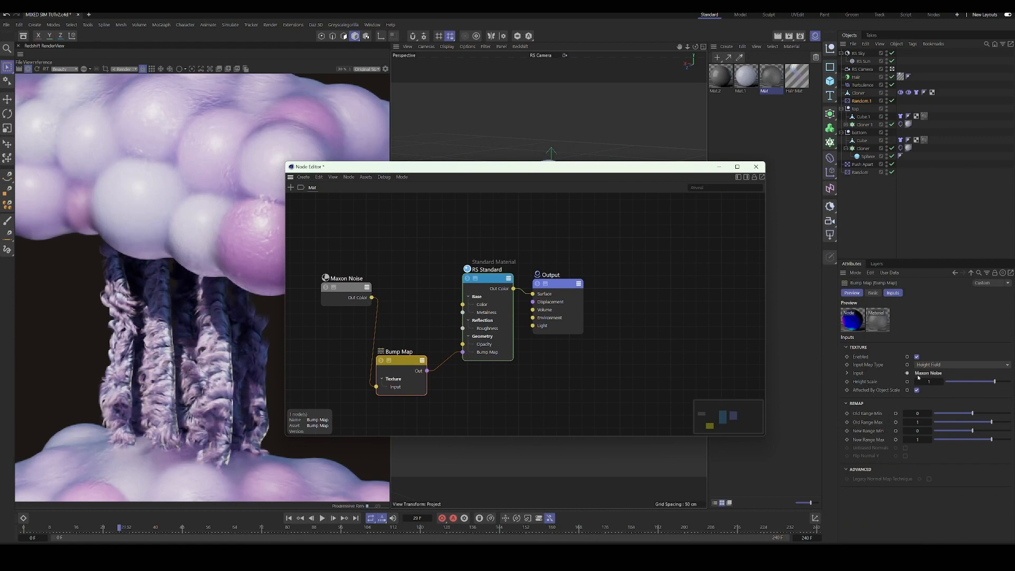
{"action": "left_click", "coordinate": [756, 166]}
{"action": "scroll", "coordinate": [238, 283], "scroll_direction": "down", "scroll_amount": 5}
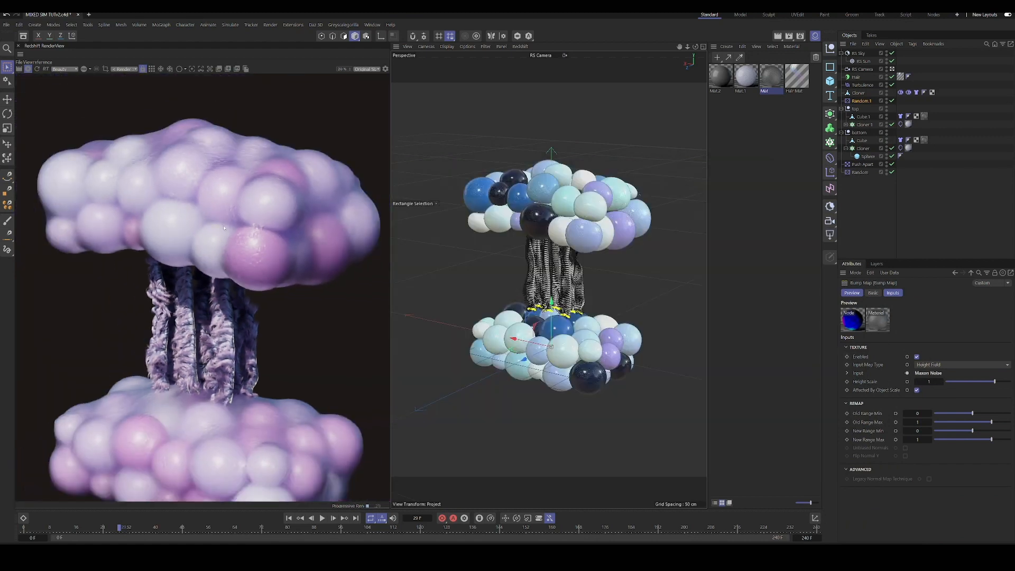
{"action": "scroll", "coordinate": [227, 346], "scroll_direction": "up", "scroll_amount": 3}
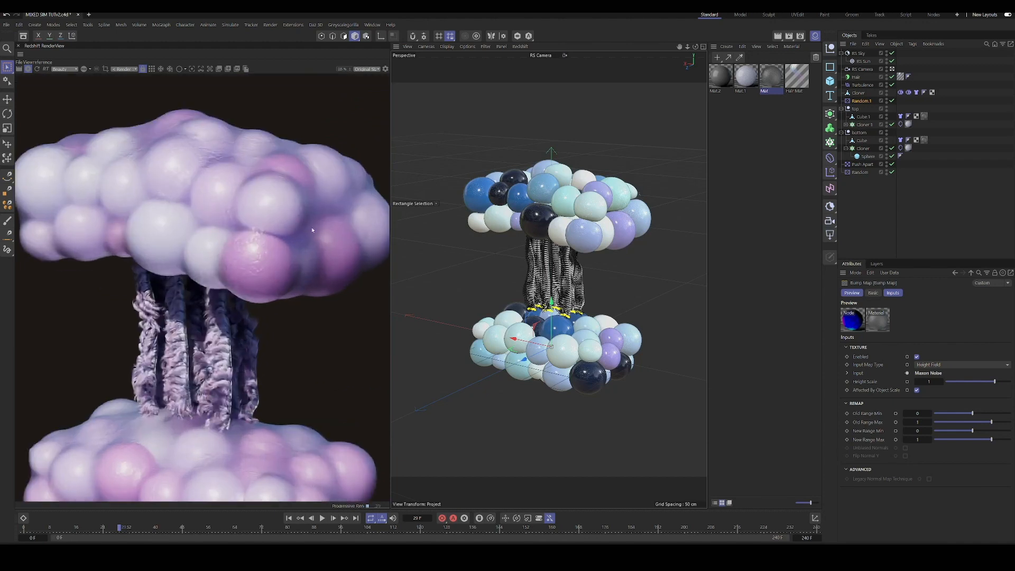
{"action": "scroll", "coordinate": [201, 350], "scroll_direction": "down", "scroll_amount": 4}
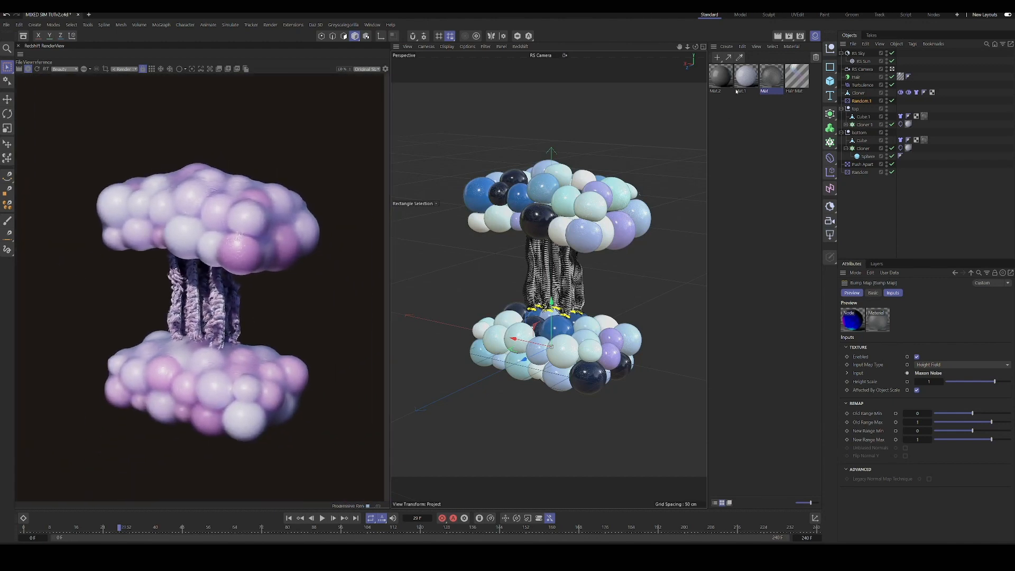
Step: Set the color brightness of the Hair Mat material to 150%
{"action": "left_click", "coordinate": [798, 83]}
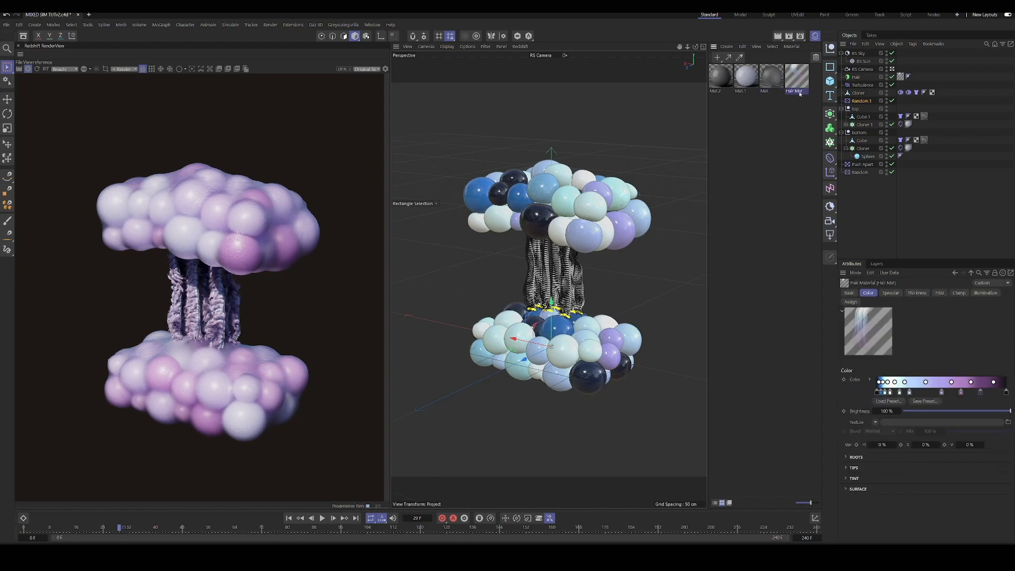
{"action": "double_click", "coordinate": [887, 411]}
{"action": "type", "text": "150"}
{"action": "key", "text": "Return"}
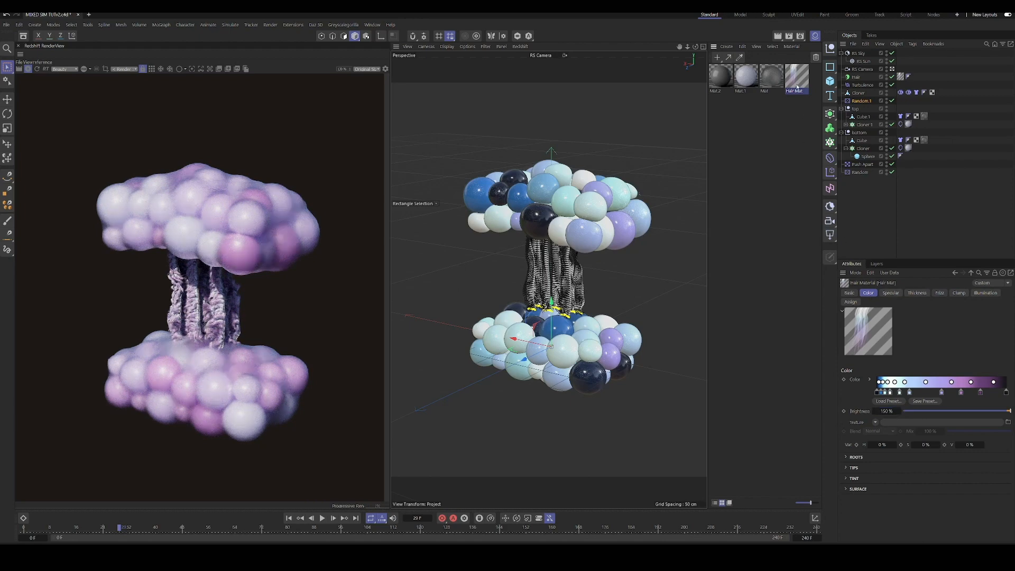
Step: Try the Transparency channel on the Hair Mat material and switch it off again
{"action": "double_click", "coordinate": [797, 85]}
{"action": "left_click", "coordinate": [789, 200]}
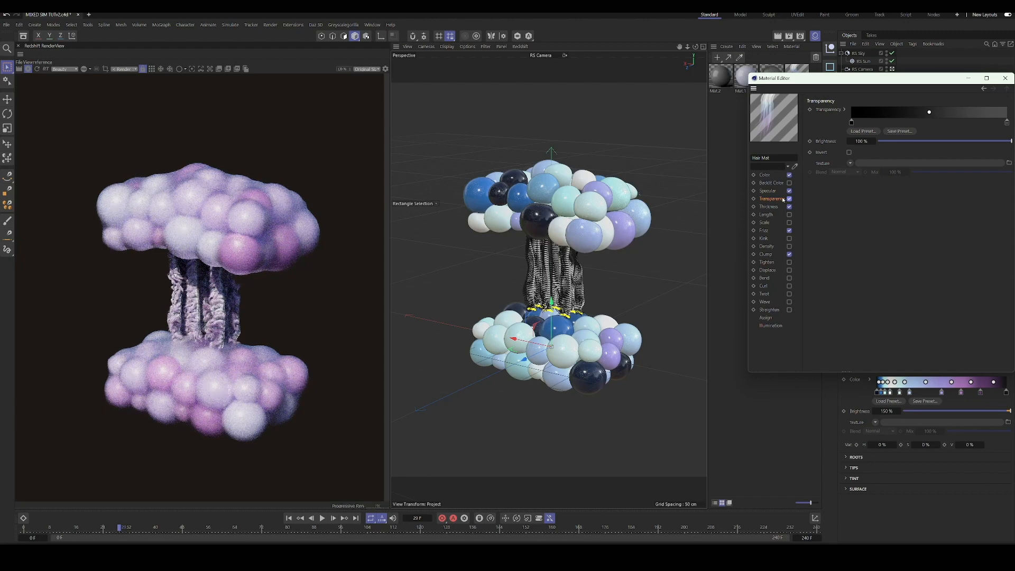
{"action": "left_click", "coordinate": [789, 199]}
Step: Try a blue-to-purple gradient preset as Hair Mat's Backlit Color, also with Transparency, disable both channels and close the material
{"action": "left_click", "coordinate": [772, 183]}
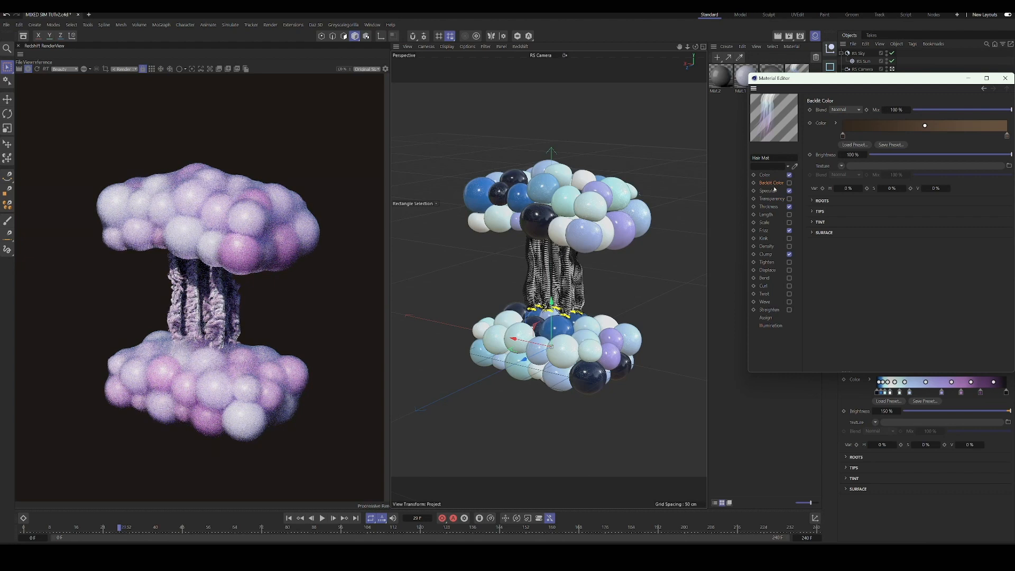
{"action": "left_click", "coordinate": [848, 145]}
{"action": "left_click", "coordinate": [874, 211]}
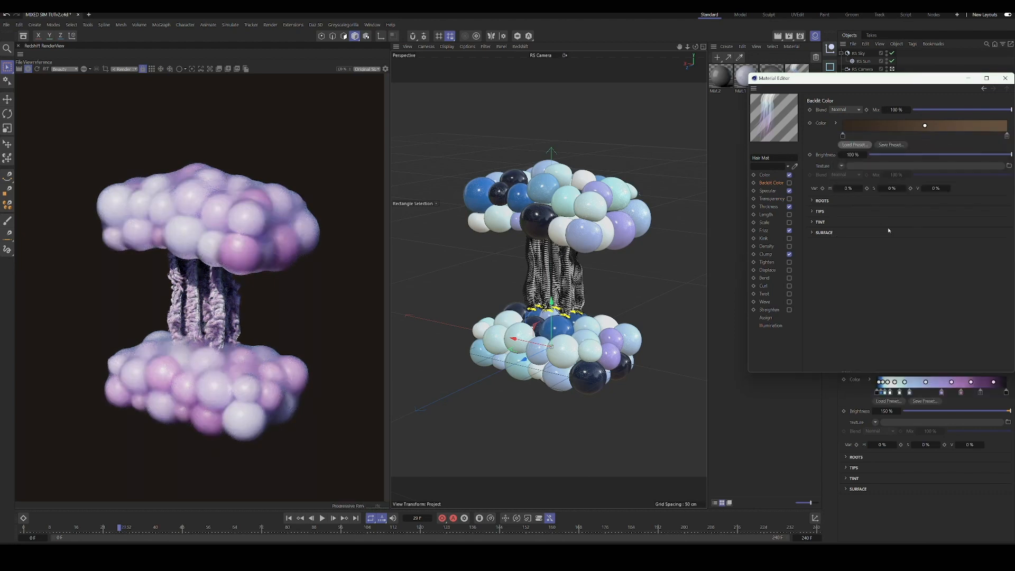
{"action": "left_click", "coordinate": [789, 183]}
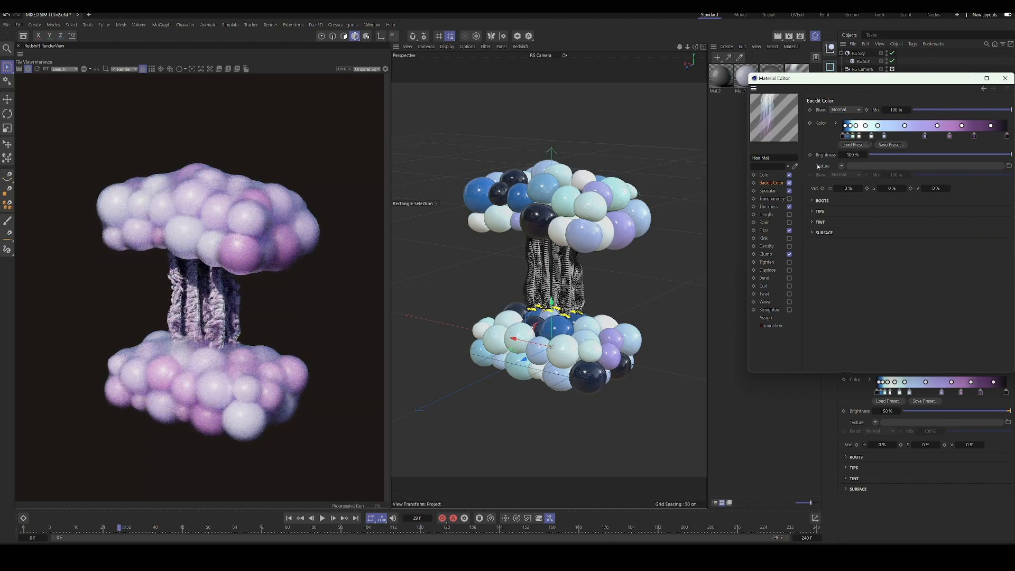
{"action": "left_click", "coordinate": [788, 198]}
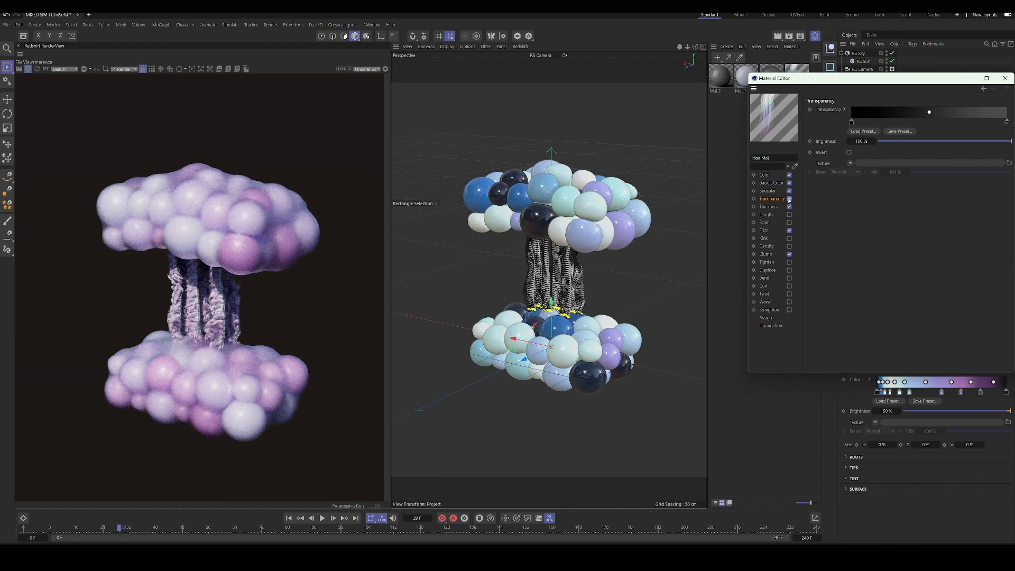
{"action": "left_click", "coordinate": [788, 183]}
{"action": "left_click", "coordinate": [765, 175]}
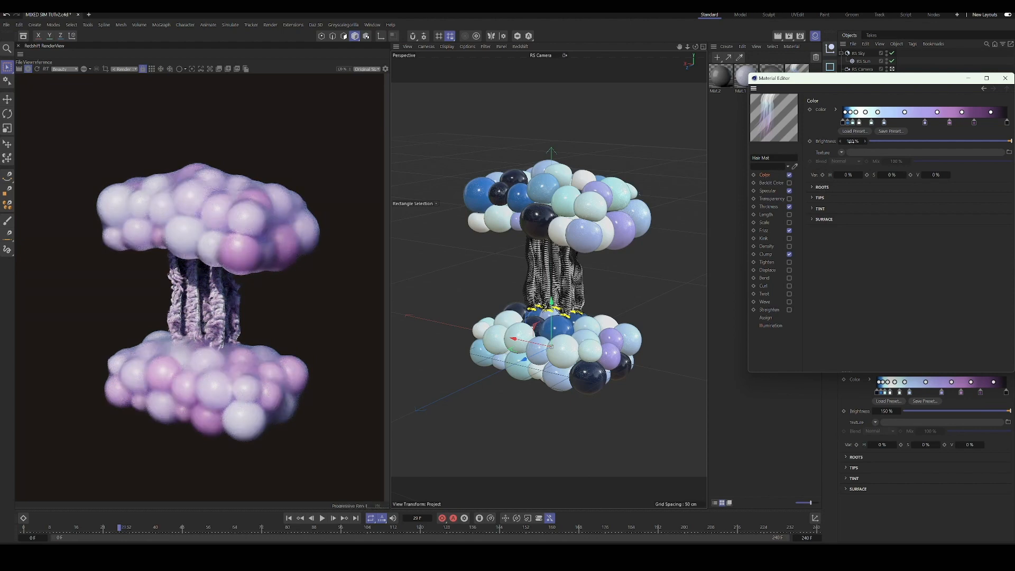
{"action": "left_click_drag", "start_coordinate": [893, 83], "coordinate": [688, 121]}
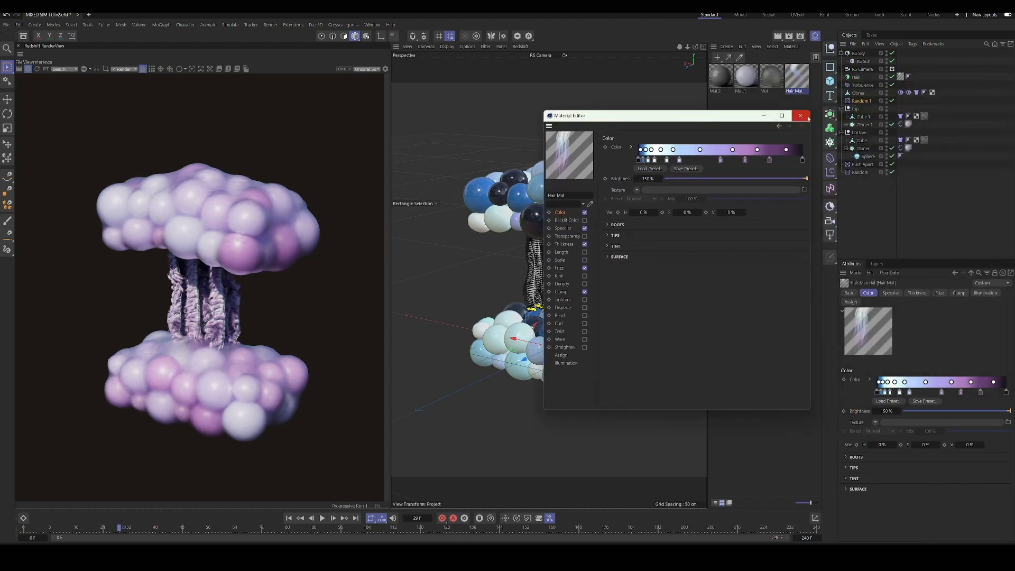
{"action": "left_click", "coordinate": [802, 116]}
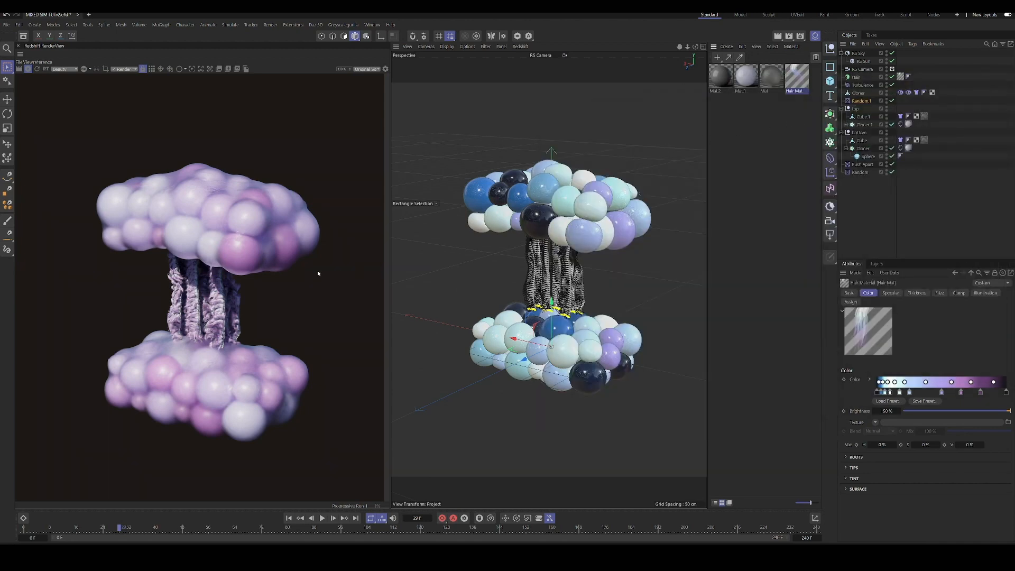
Step: Look through the RS Sky and RS Sun settings, and set the sky's Horizon Height to -5
{"action": "scroll", "coordinate": [339, 261], "scroll_direction": "down", "scroll_amount": 2}
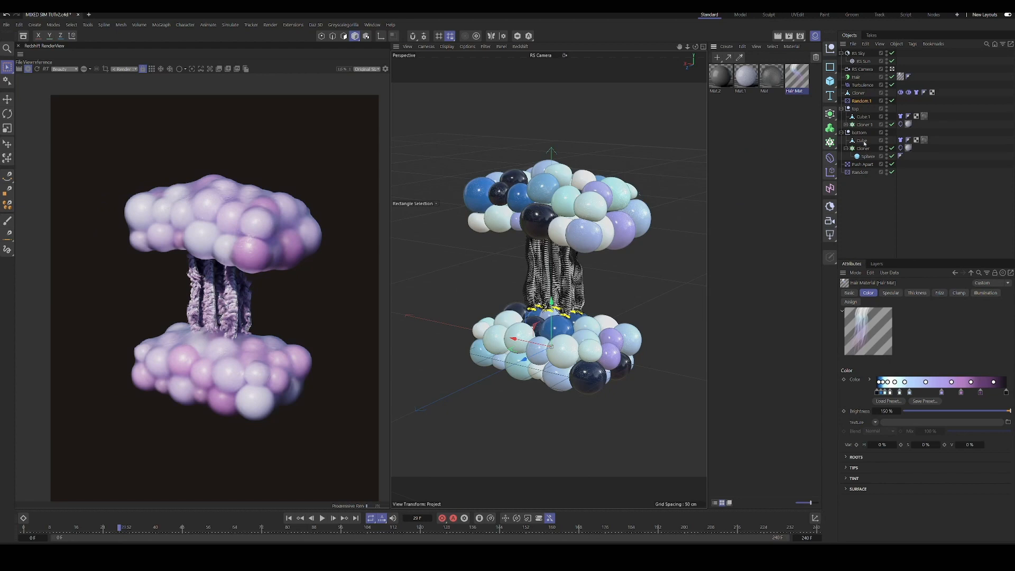
{"action": "left_click", "coordinate": [859, 53]}
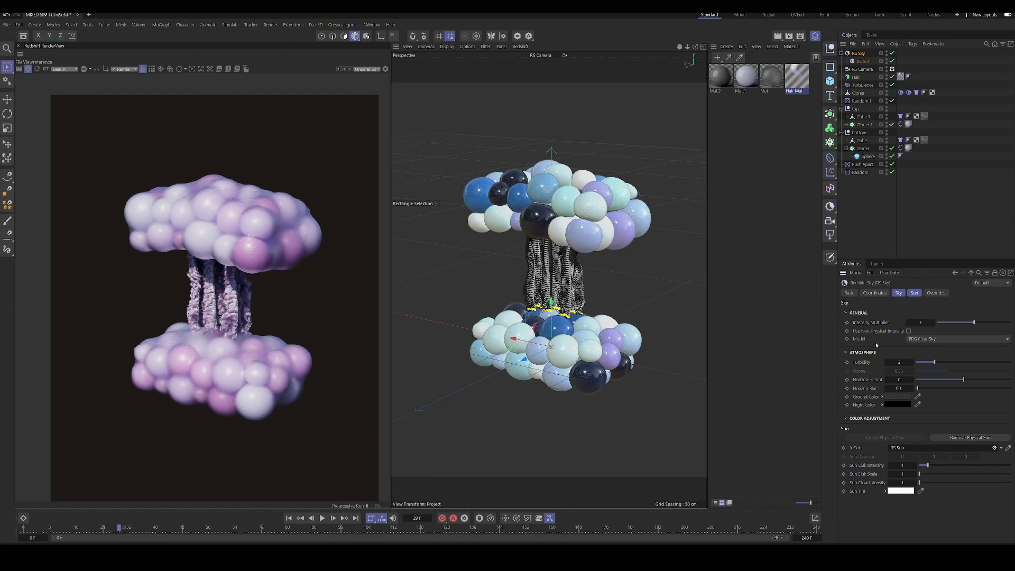
{"action": "left_click", "coordinate": [899, 294]}
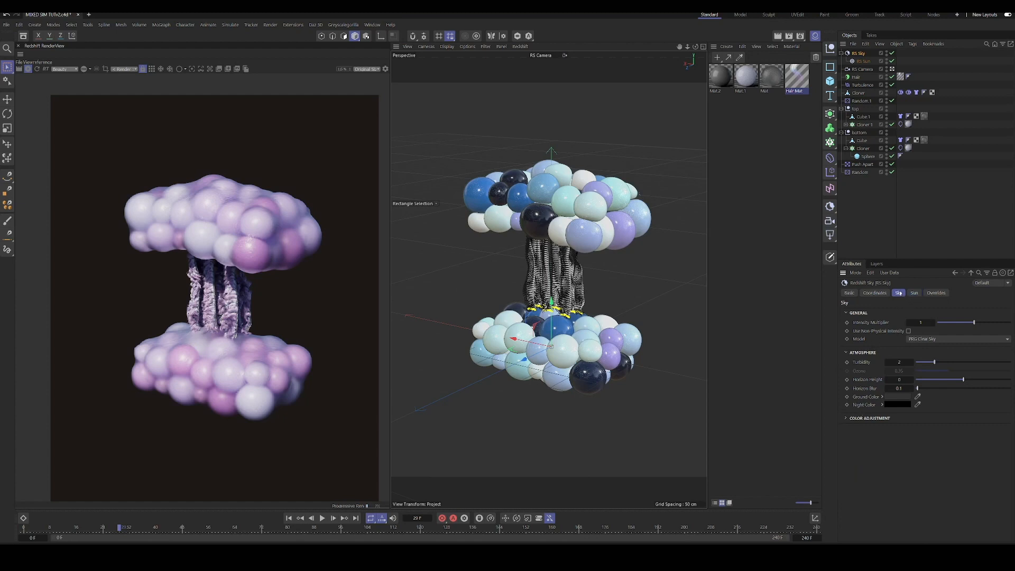
{"action": "left_click", "coordinate": [914, 292]}
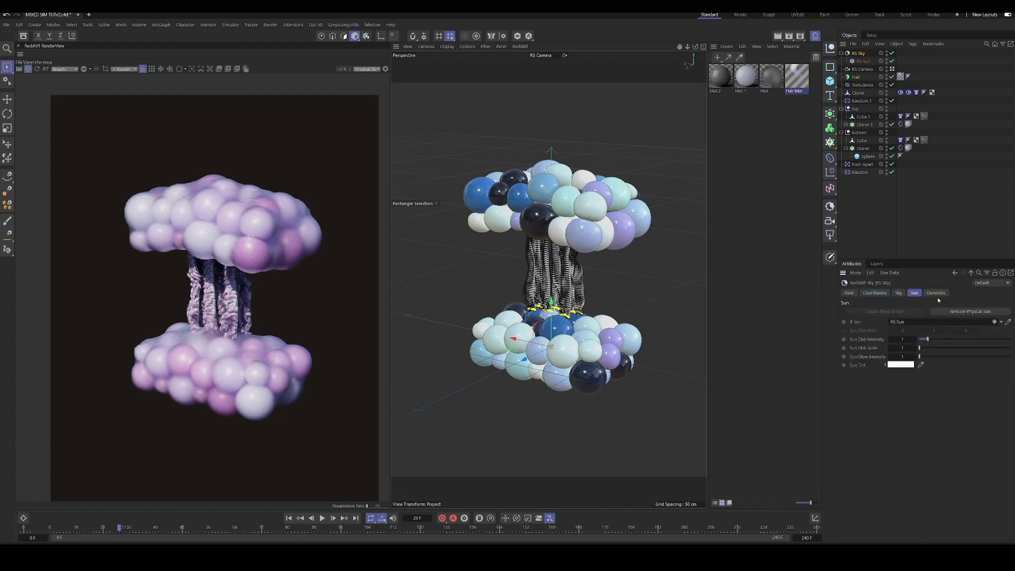
{"action": "left_click", "coordinate": [863, 62]}
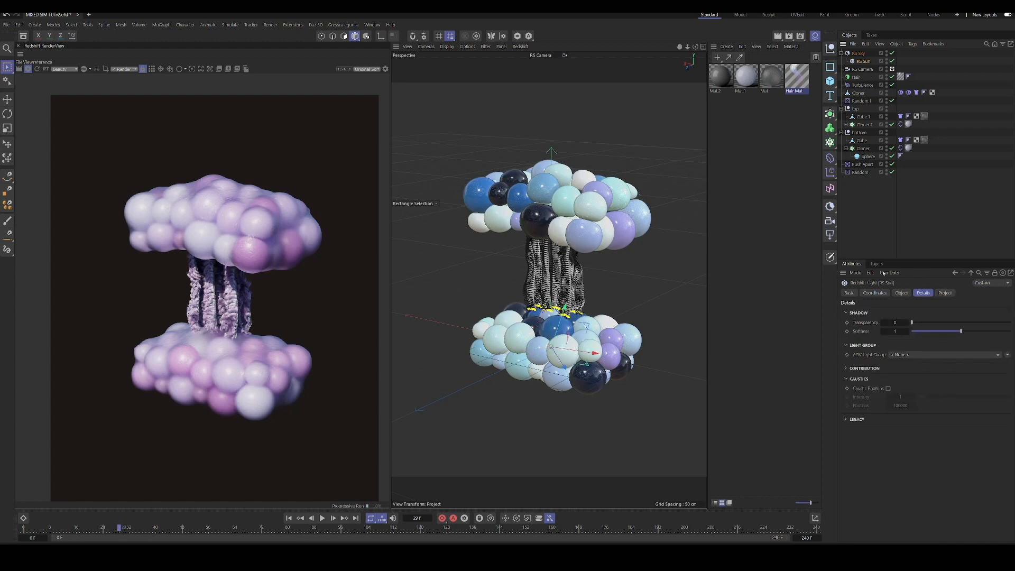
{"action": "left_click", "coordinate": [900, 293]}
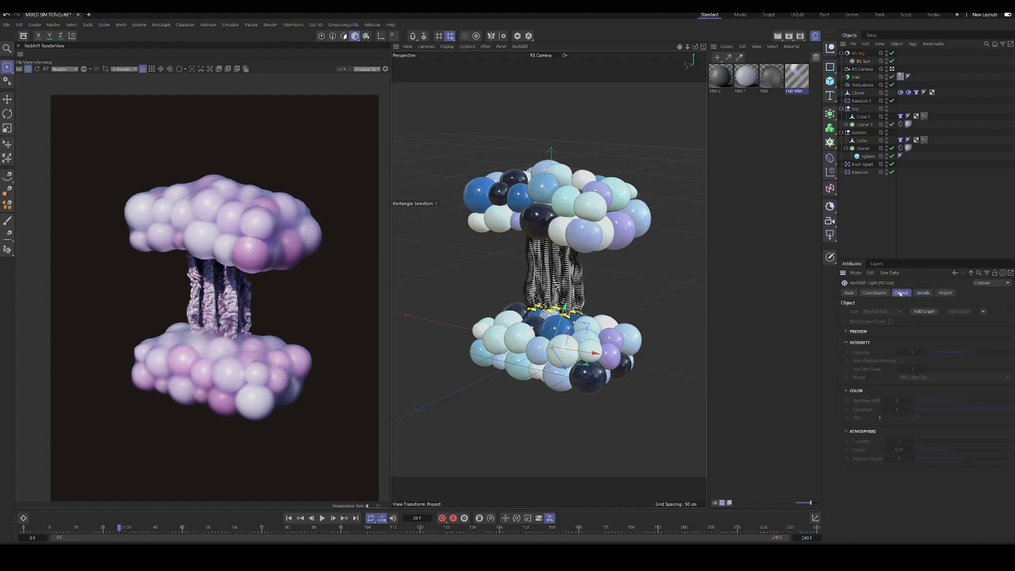
{"action": "left_click", "coordinate": [945, 293]}
{"action": "left_click", "coordinate": [858, 54]}
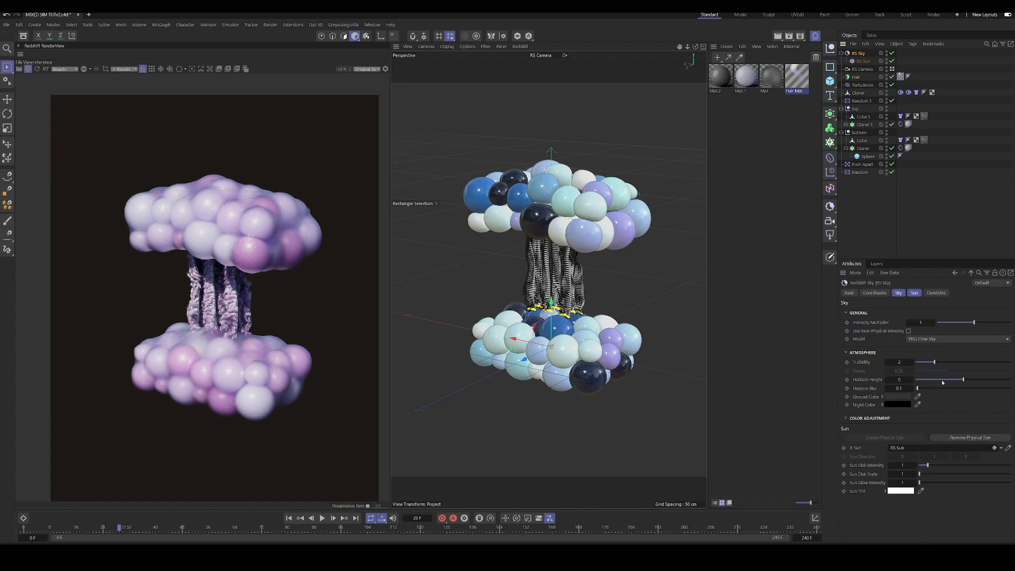
{"action": "left_click_drag", "start_coordinate": [962, 380], "coordinate": [942, 381]}
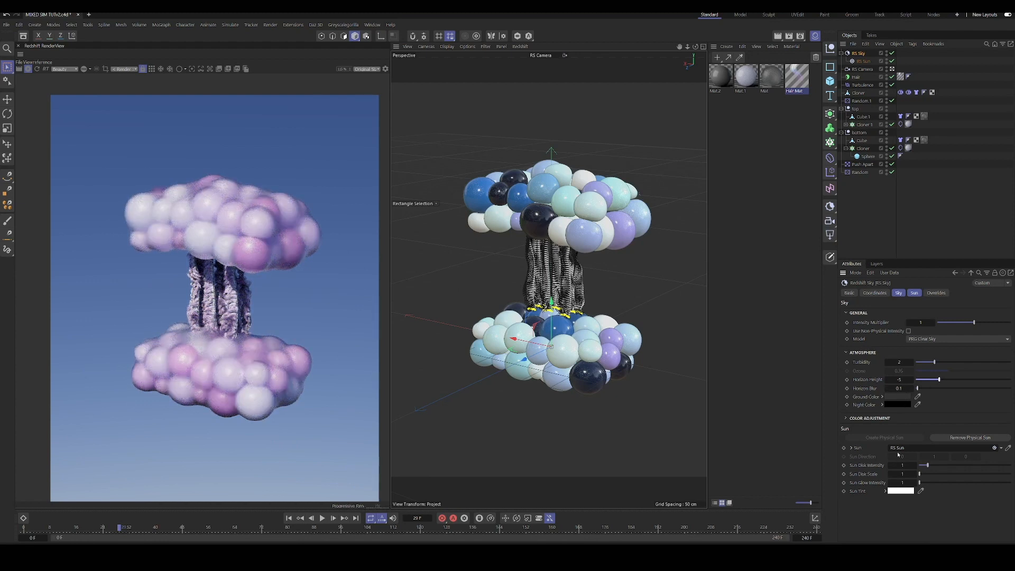
Step: Set the sky's Red-Blue Shift to -0.074, stop the live render and close its view with the timeline back at frame 0
{"action": "left_click", "coordinate": [877, 418]}
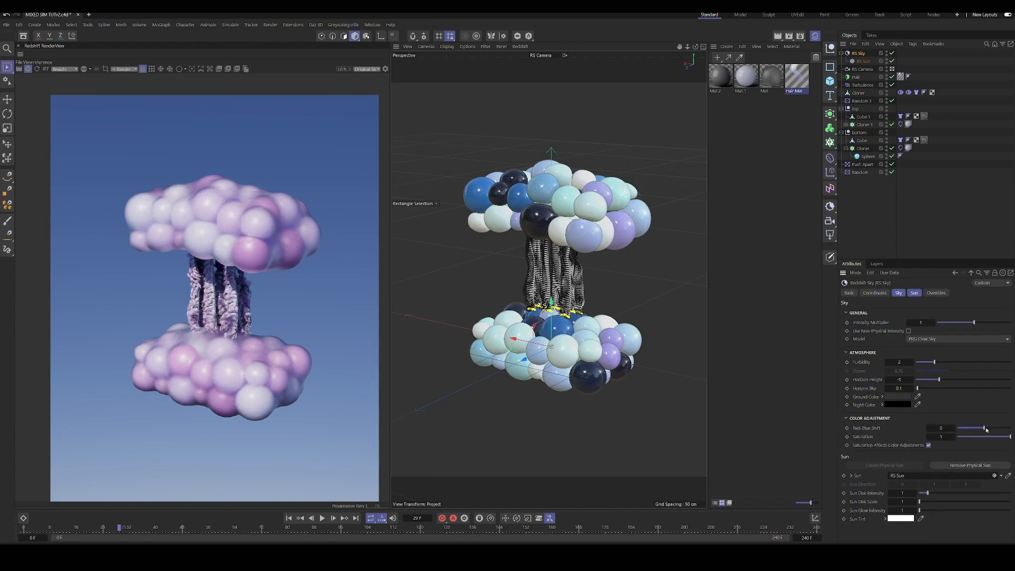
{"action": "left_click_drag", "start_coordinate": [986, 430], "coordinate": [984, 429]}
{"action": "left_click", "coordinate": [28, 69]}
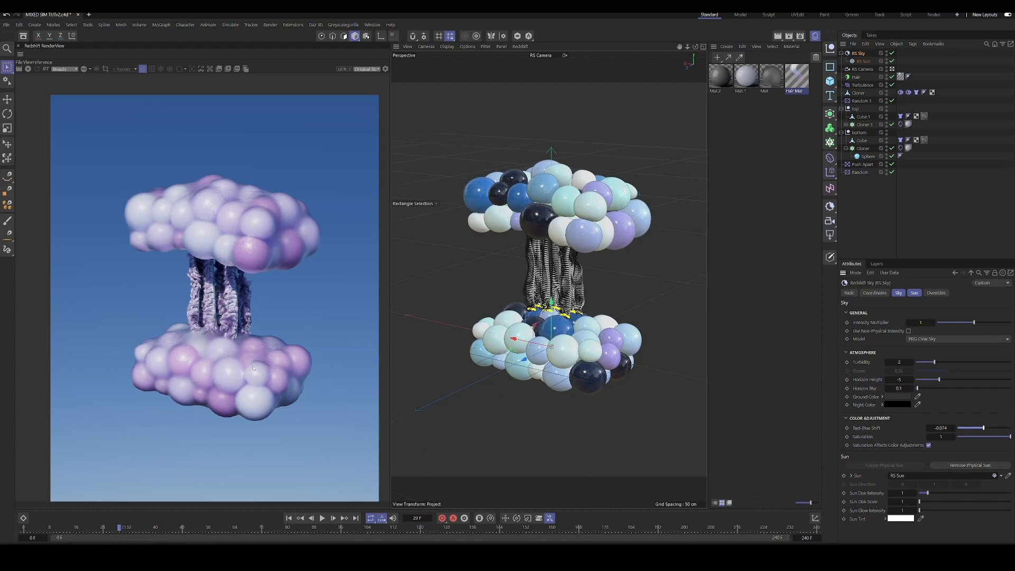
{"action": "left_click", "coordinate": [288, 518]}
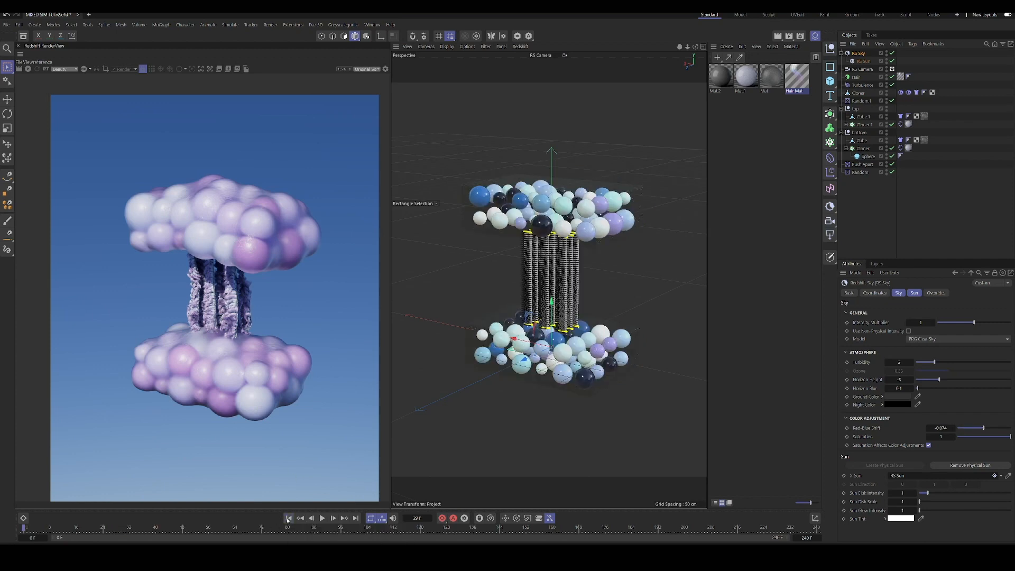
{"action": "left_click", "coordinate": [18, 45]}
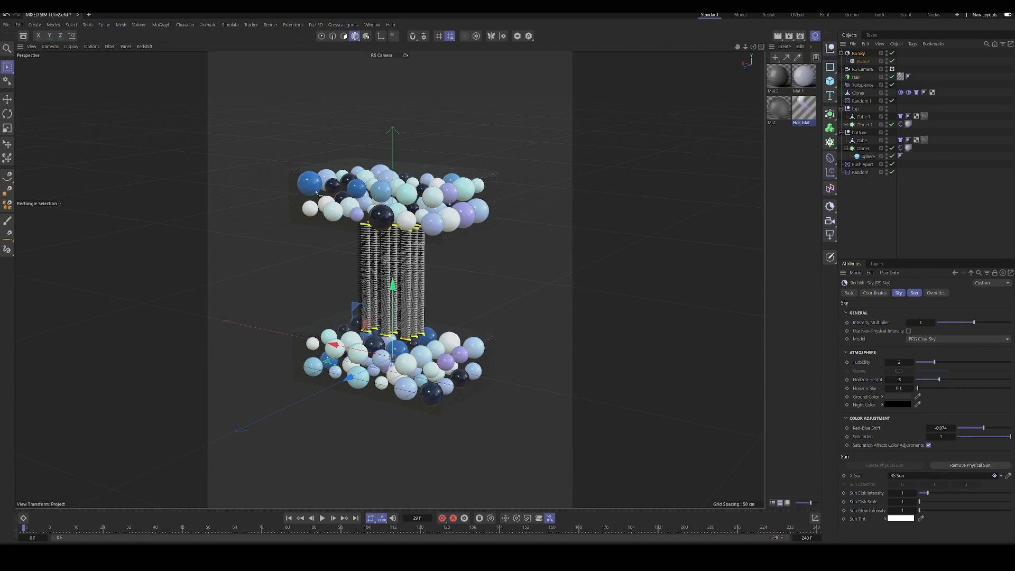
Step: Turn off material display in the viewport and enable X-Ray on the top cube, Cube.1
{"action": "left_click", "coordinate": [92, 47]}
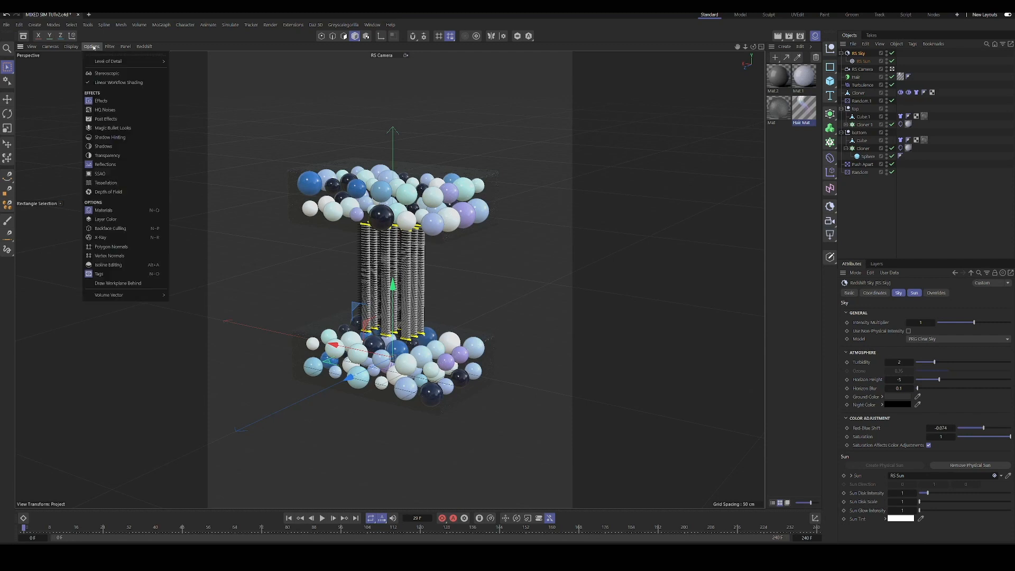
{"action": "left_click", "coordinate": [127, 211]}
{"action": "left_click", "coordinate": [457, 184]}
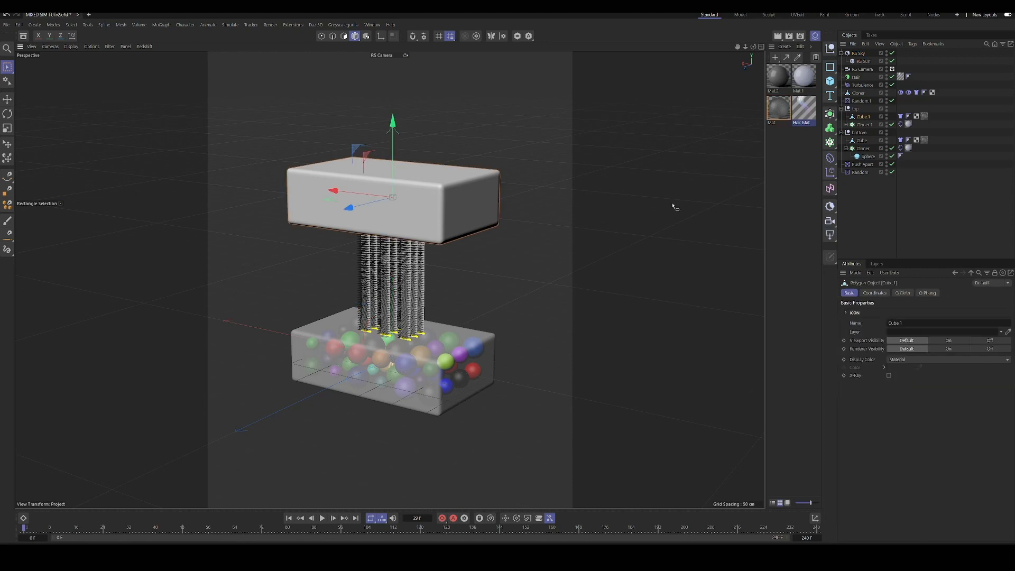
{"action": "left_click", "coordinate": [889, 375]}
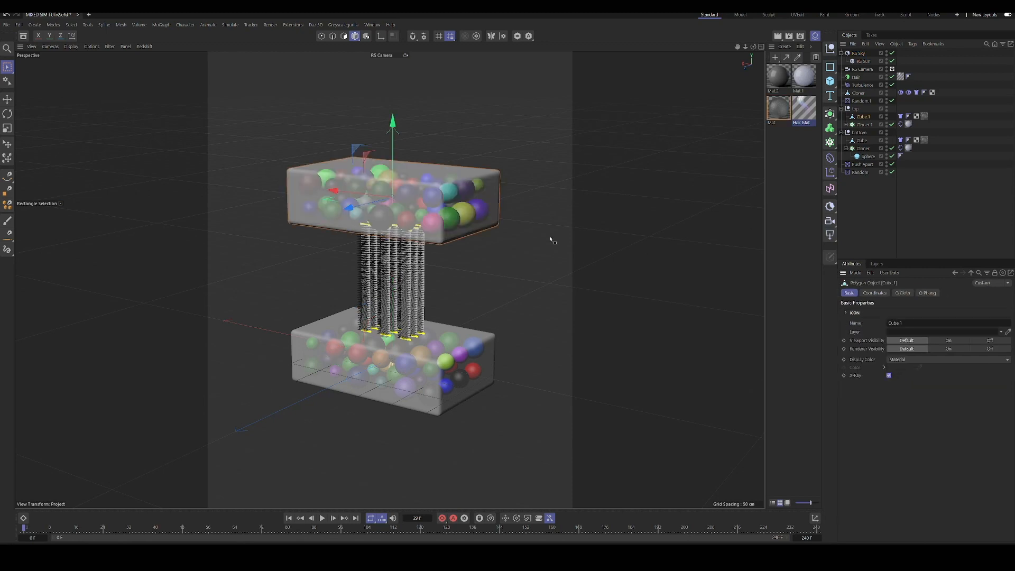
Step: Switch the viewport to the default camera and set the safe frames opacity to 0%
{"action": "left_click", "coordinate": [892, 69]}
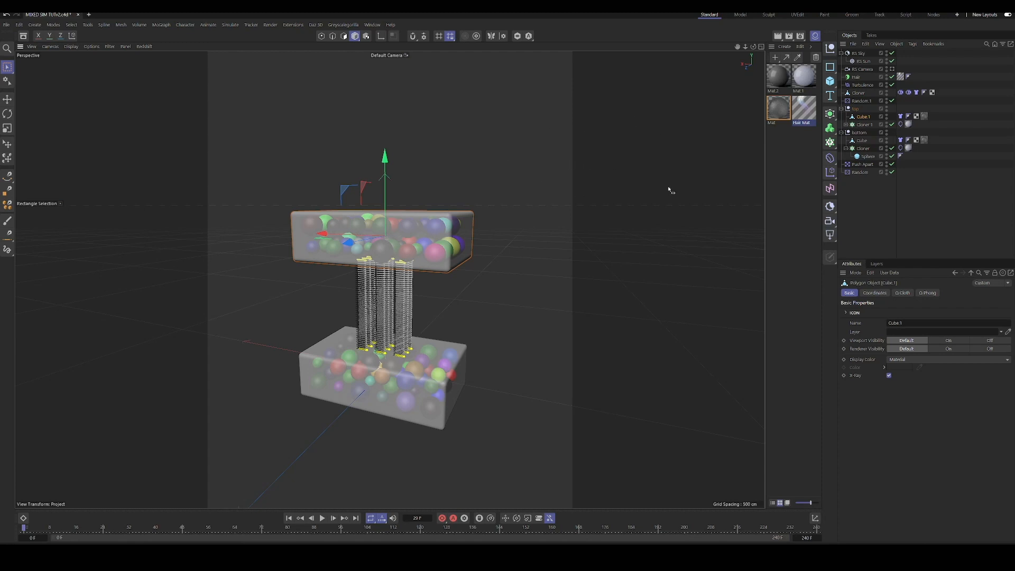
{"action": "key", "text": "shift+v"}
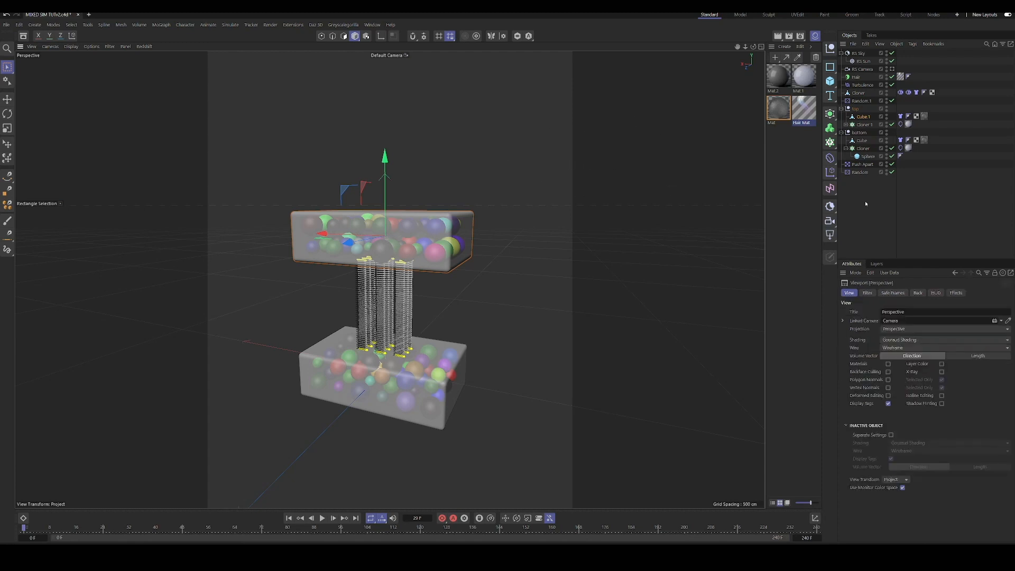
{"action": "left_click", "coordinate": [898, 294]}
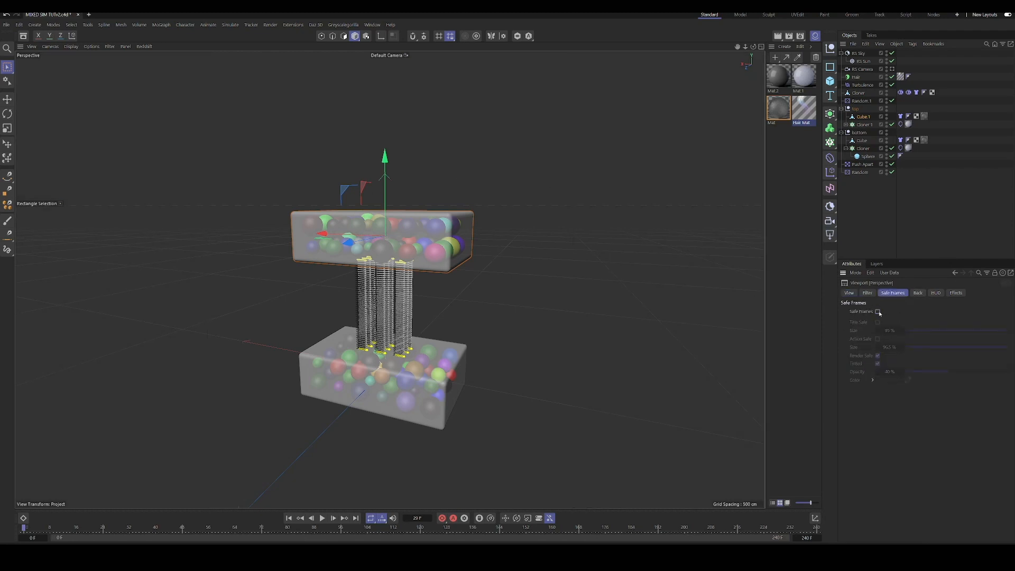
{"action": "left_click", "coordinate": [878, 312]}
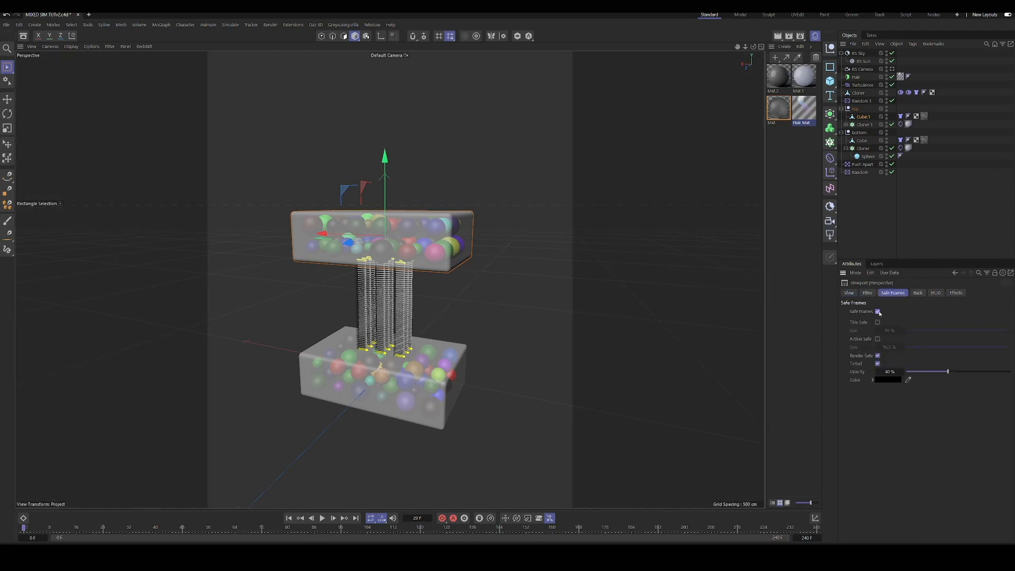
{"action": "left_click_drag", "start_coordinate": [946, 373], "coordinate": [904, 374]}
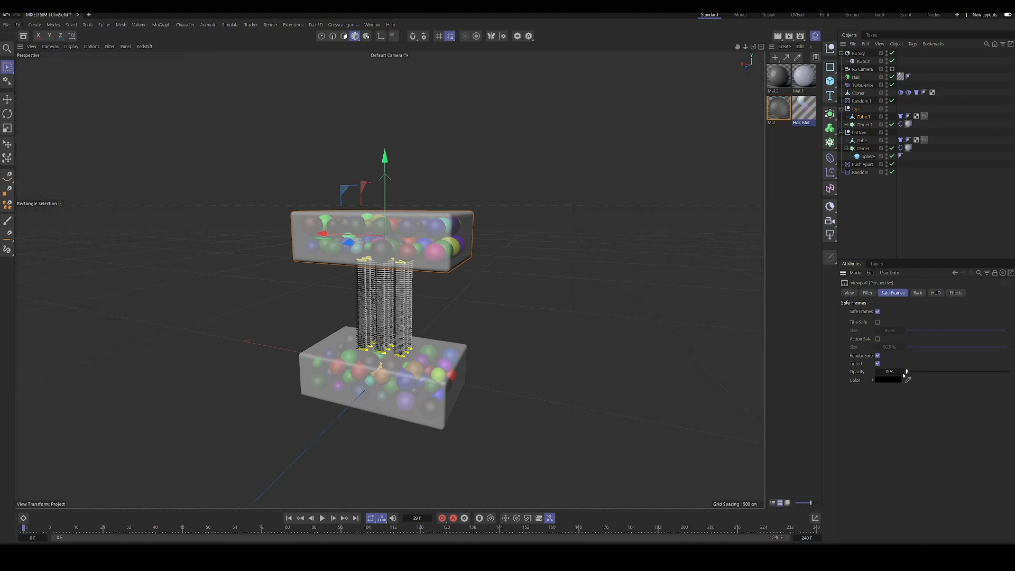
{"action": "left_click", "coordinate": [865, 208]}
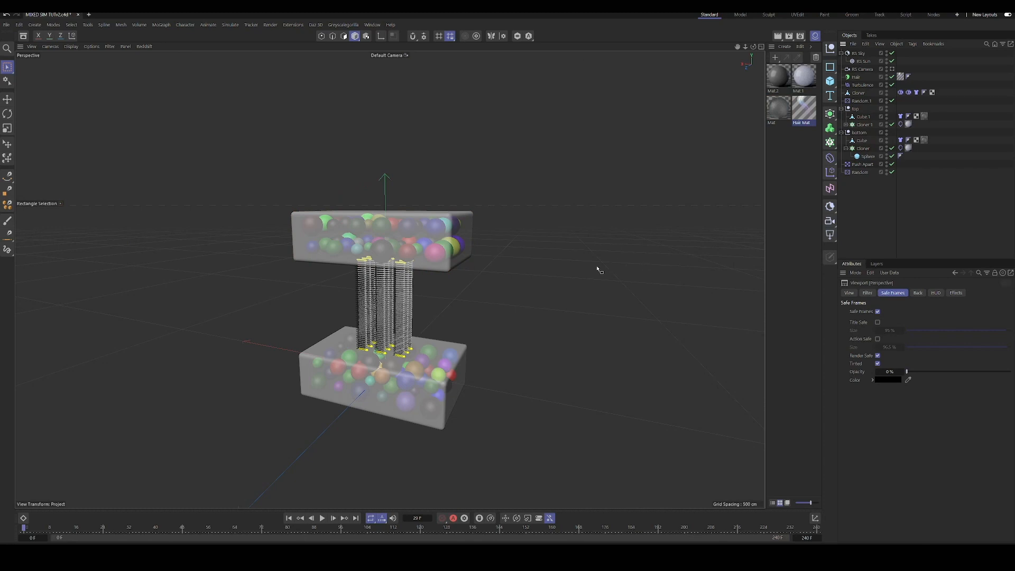
Step: Enable Cloth Tearing on the cloth settings of both the bottom and the top cube and save the project
{"action": "left_click_drag", "start_coordinate": [598, 270], "coordinate": [483, 297], "text": "alt"}
{"action": "left_click", "coordinate": [476, 217]}
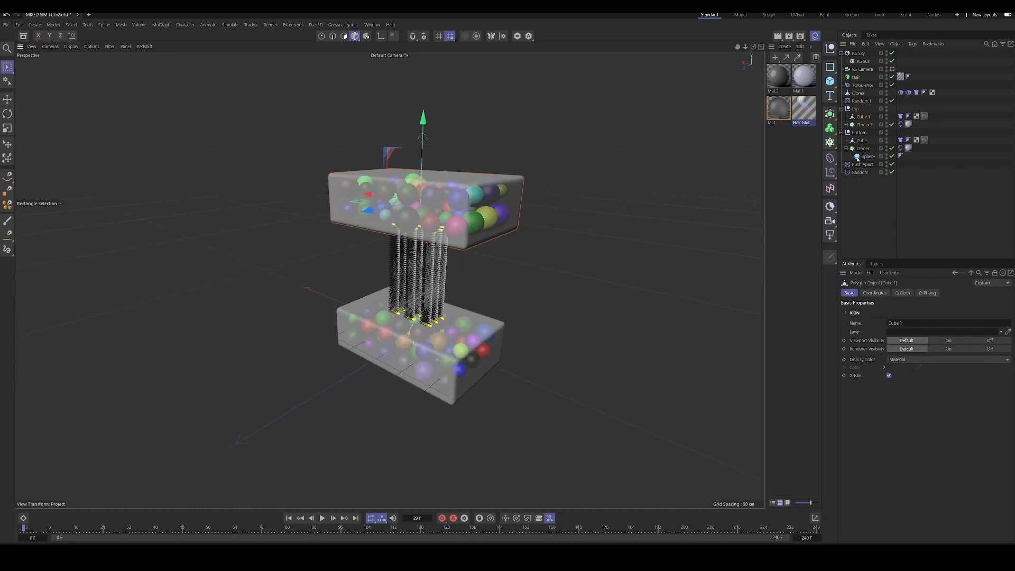
{"action": "left_click", "coordinate": [863, 141]}
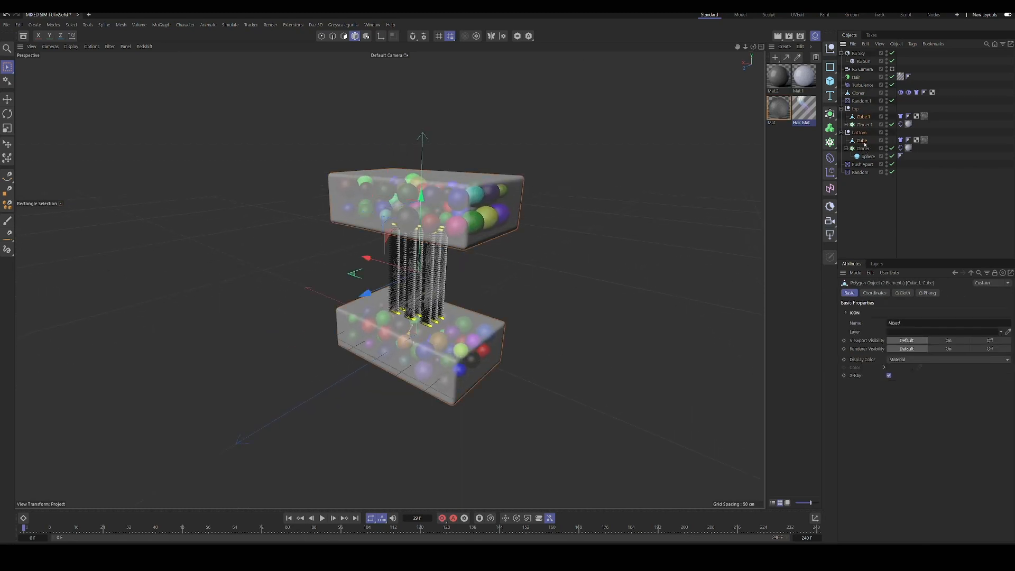
{"action": "left_click", "coordinate": [911, 292]}
{"action": "left_click", "coordinate": [857, 428]}
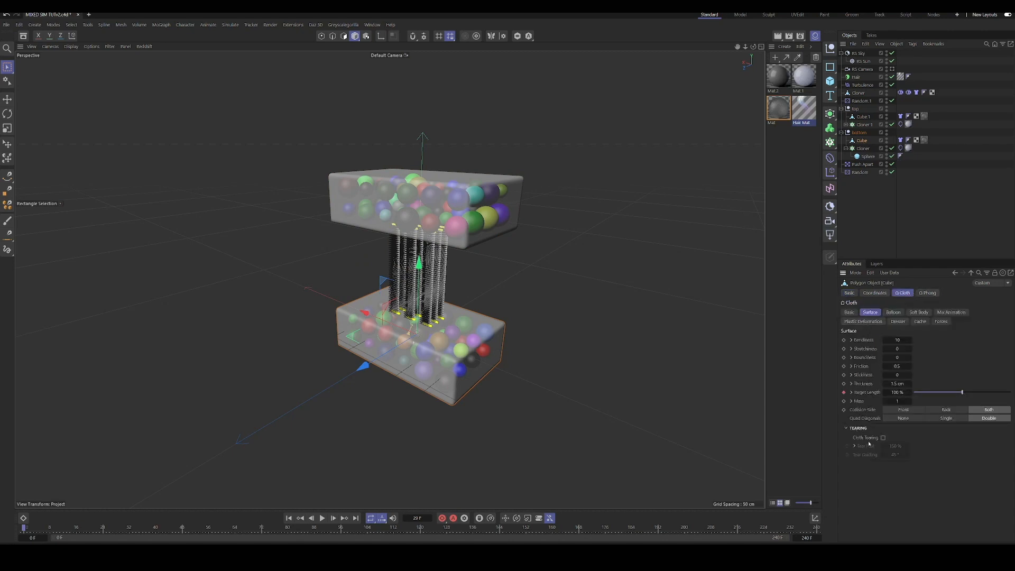
{"action": "left_click", "coordinate": [883, 438]}
{"action": "left_click", "coordinate": [863, 117]}
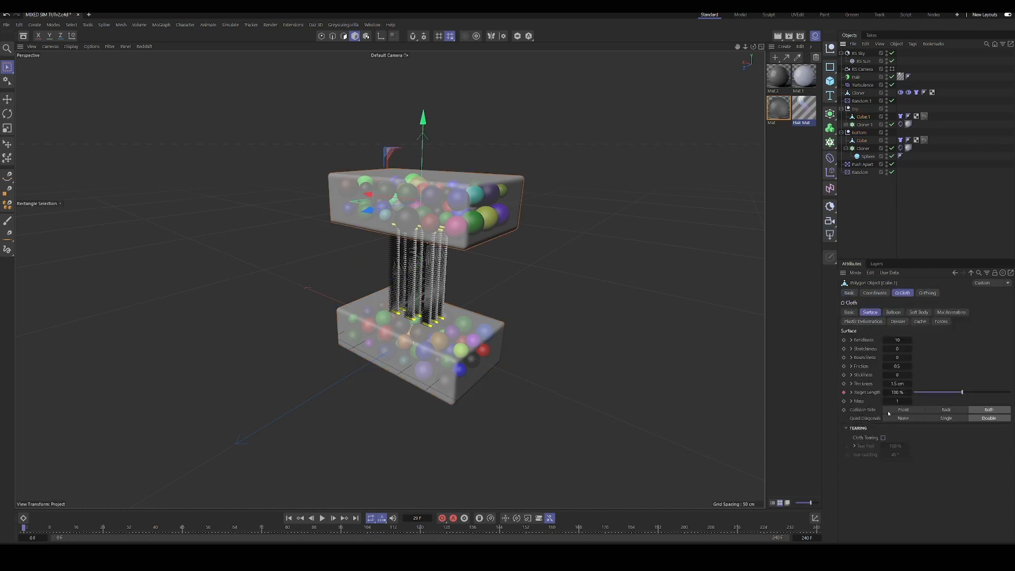
{"action": "left_click", "coordinate": [883, 438]}
{"action": "left_click", "coordinate": [6, 25]}
{"action": "left_click", "coordinate": [27, 131]}
Step: Play the simulation with tearing enabled, disable the Hair object and play it again
{"action": "left_click", "coordinate": [322, 518]}
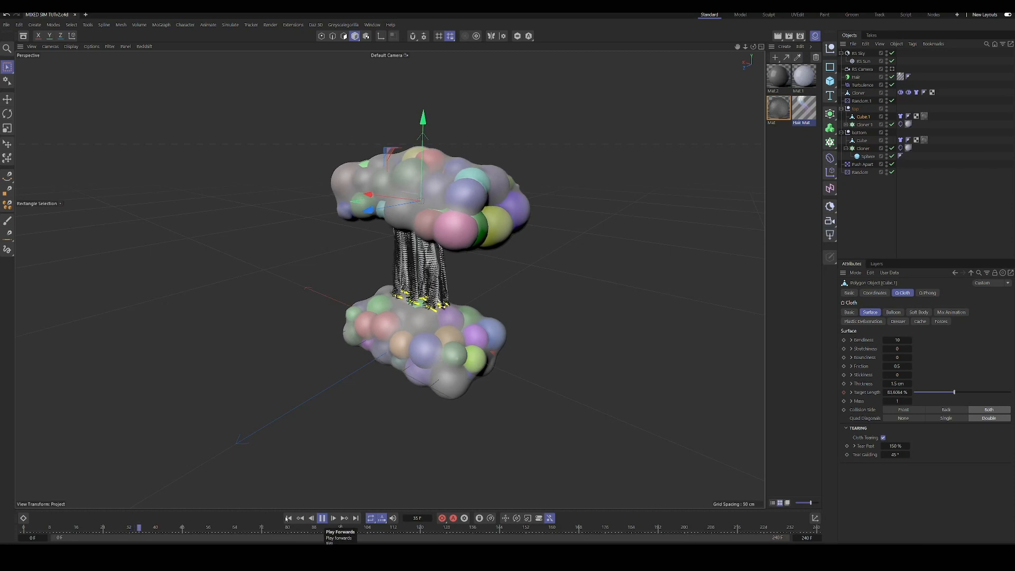
{"action": "left_click", "coordinate": [321, 518]}
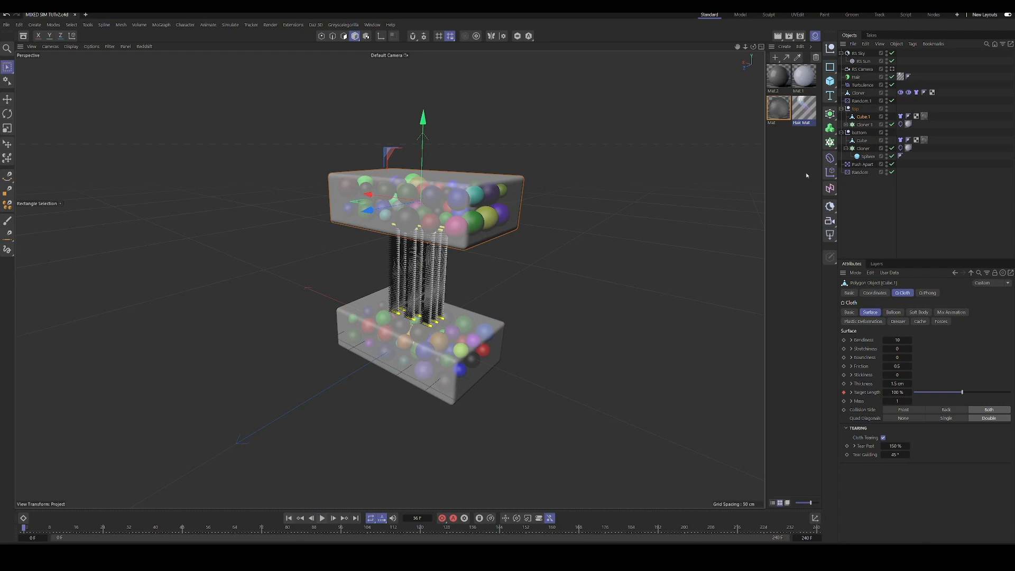
{"action": "left_click", "coordinate": [892, 76]}
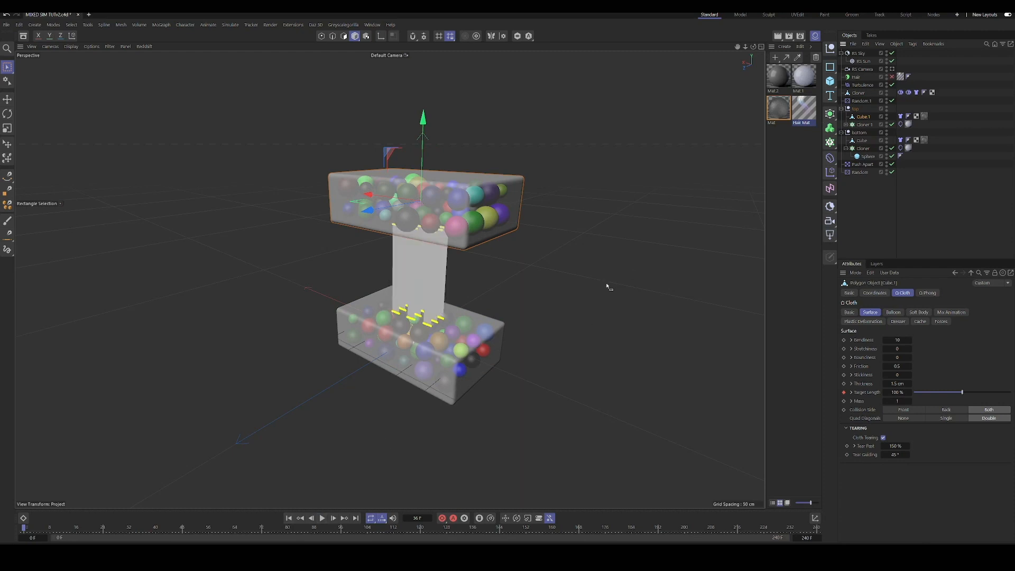
{"action": "left_click", "coordinate": [323, 518]}
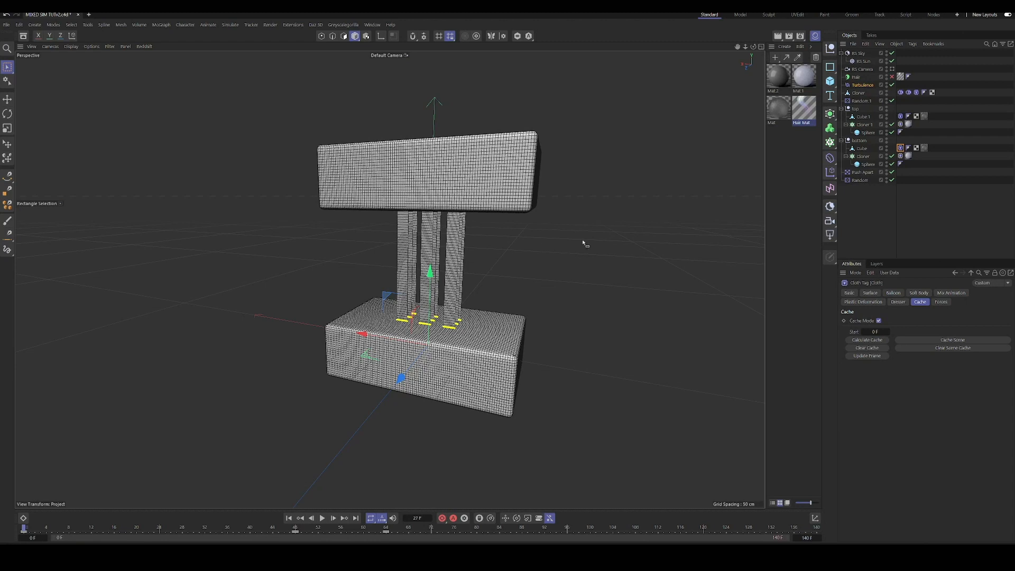
Step: Review the settings of the bottom cloner's Sphere, the Turbulence force and the surface tearing options on the bottom cube's cloth tag
{"action": "left_click", "coordinate": [867, 165]}
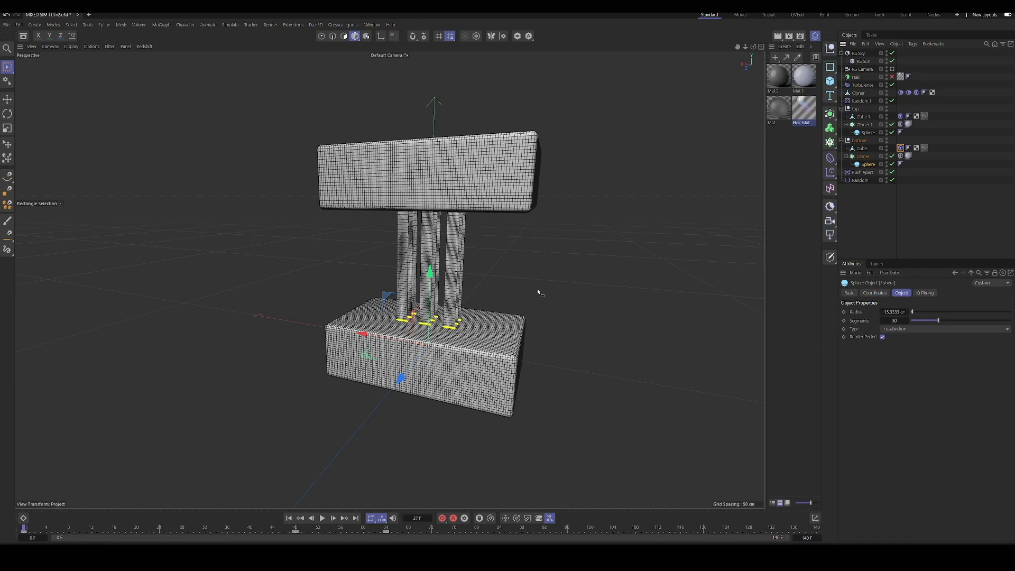
{"action": "left_click_drag", "start_coordinate": [536, 291], "coordinate": [470, 296], "text": "alt"}
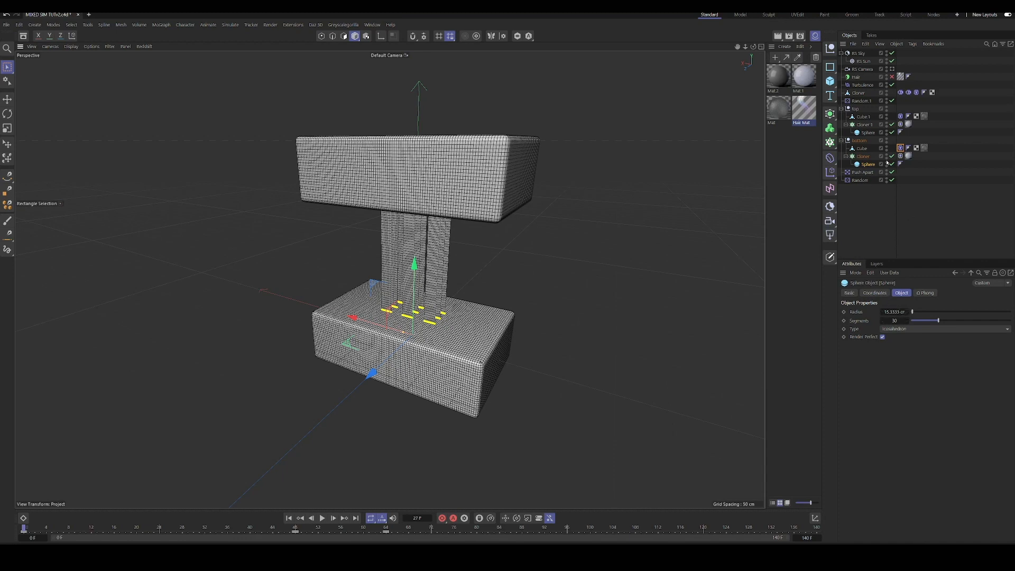
{"action": "left_click", "coordinate": [862, 85]}
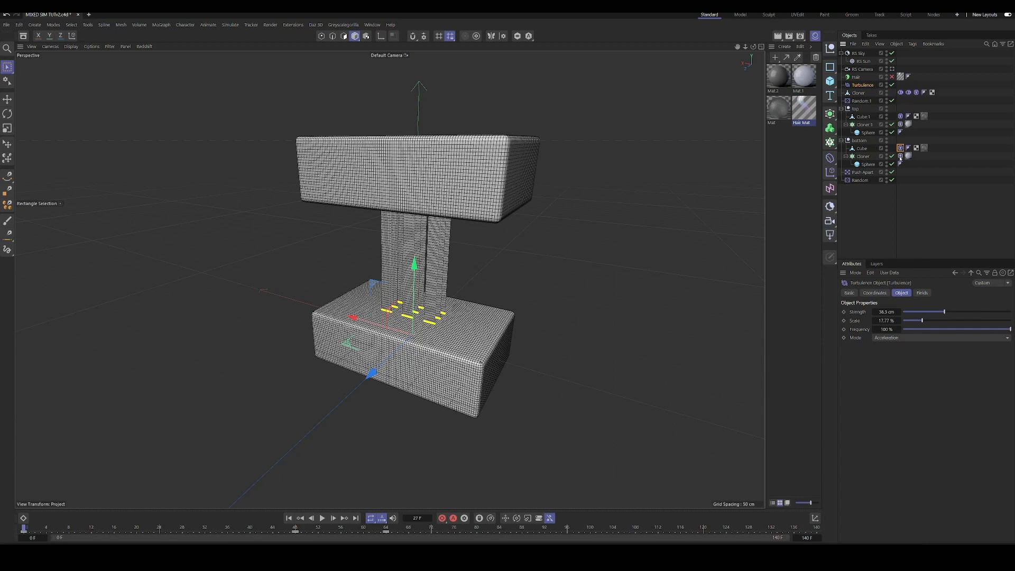
{"action": "left_click", "coordinate": [900, 148]}
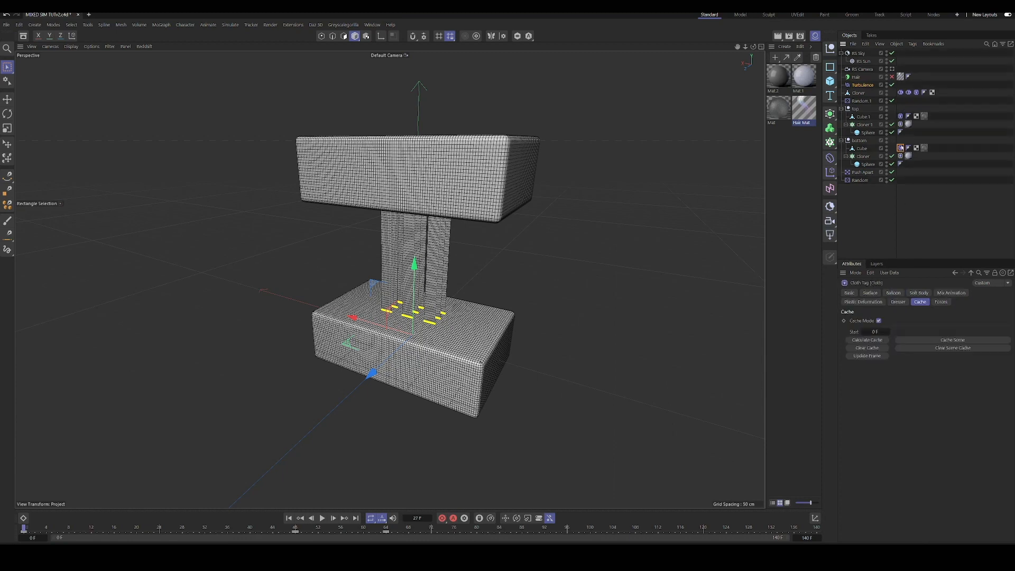
{"action": "left_click", "coordinate": [877, 293]}
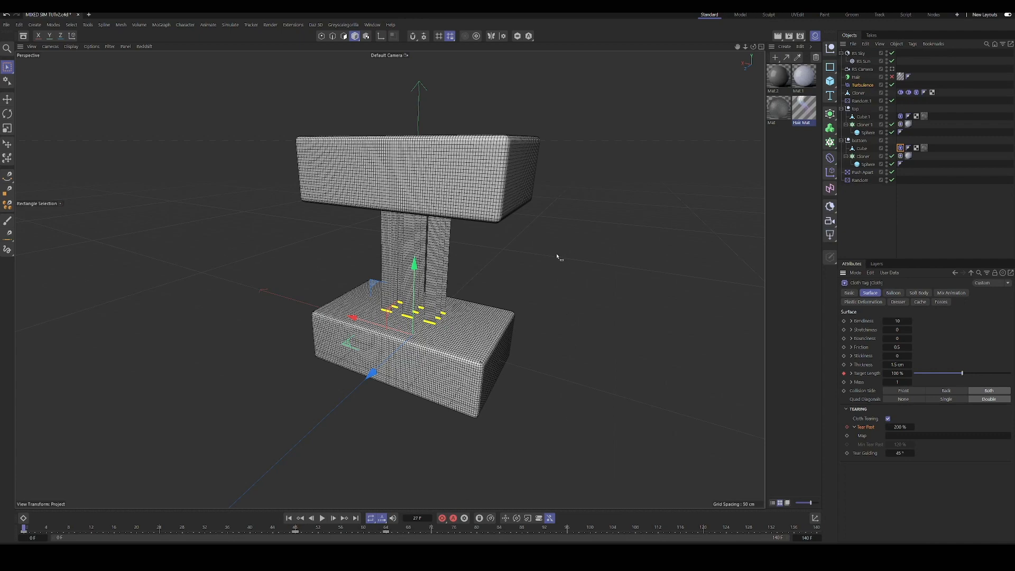
{"action": "middle_click_drag", "start_coordinate": [499, 277], "coordinate": [498, 265]}
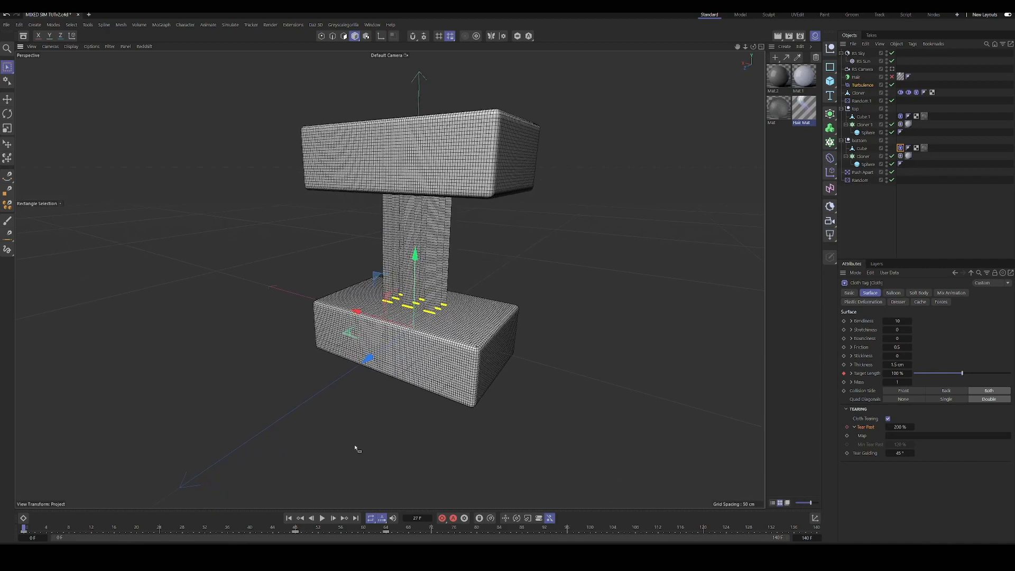
Step: Play the tearing simulation and scrub the timeline around frame 49 to examine where the cloth starts to tear
{"action": "left_click", "coordinate": [322, 518]}
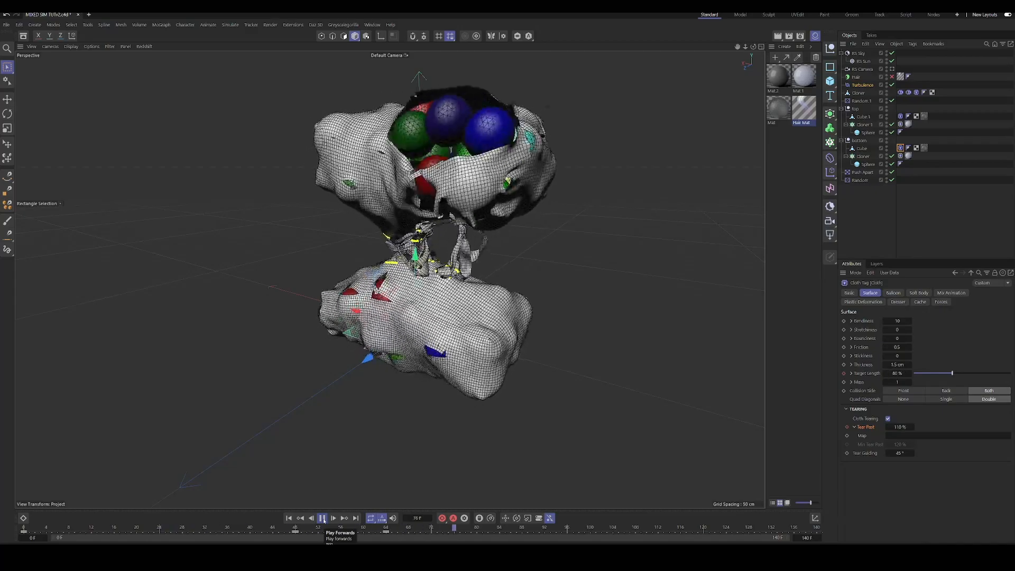
{"action": "left_click", "coordinate": [322, 518]}
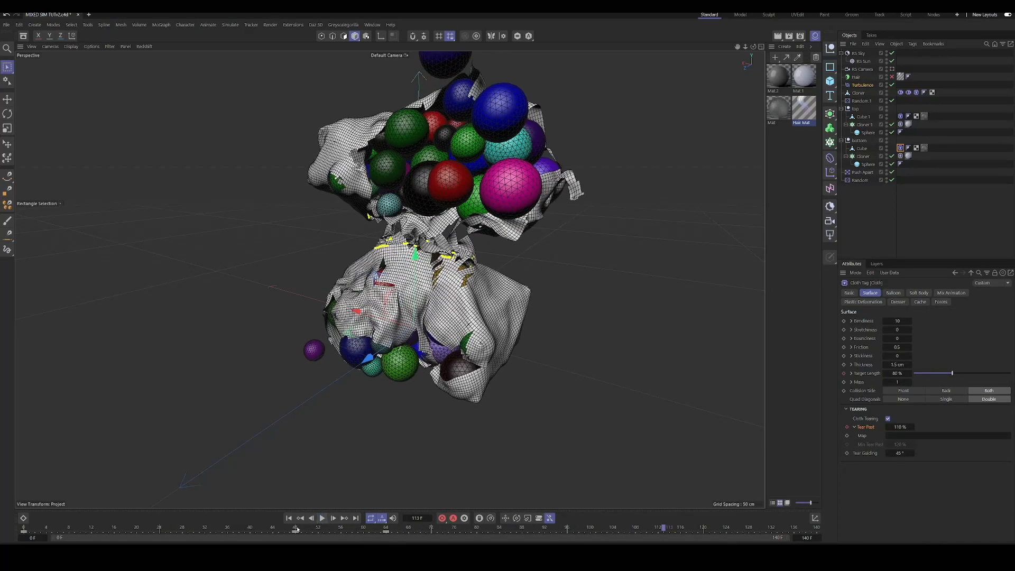
{"action": "left_click", "coordinate": [308, 529]}
{"action": "mouse_move", "coordinate": [301, 530]}
{"action": "left_mouse_down"}
{"action": "mouse_move", "coordinate": [364, 531]}
{"action": "mouse_move", "coordinate": [292, 530]}
{"action": "mouse_move", "coordinate": [491, 529]}
{"action": "mouse_move", "coordinate": [293, 529]}
{"action": "mouse_move", "coordinate": [383, 530]}
{"action": "mouse_move", "coordinate": [305, 530]}
{"action": "left_mouse_up"}
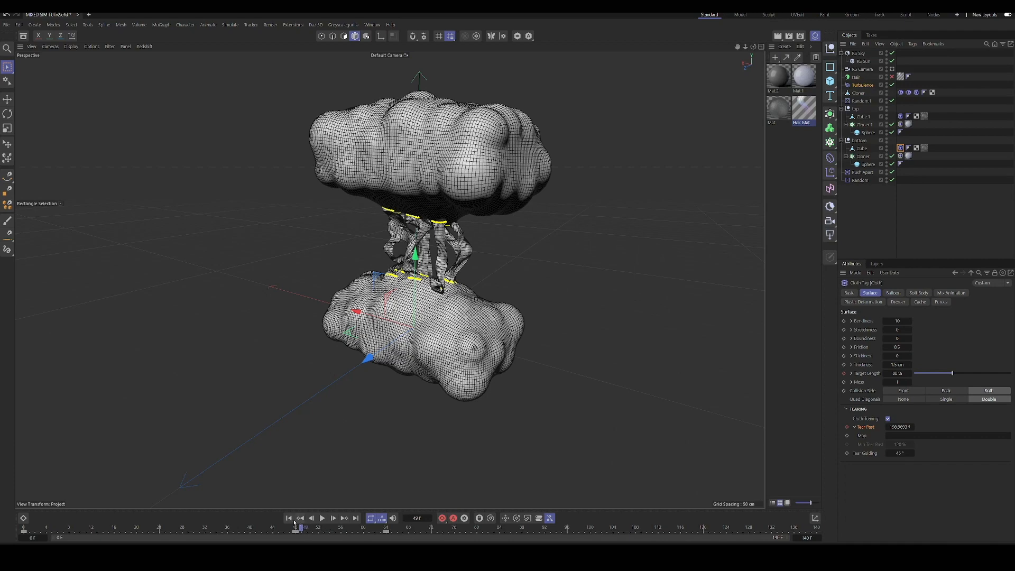
{"action": "mouse_move", "coordinate": [301, 530]}
{"action": "left_mouse_down"}
{"action": "mouse_move", "coordinate": [429, 530]}
{"action": "mouse_move", "coordinate": [300, 531]}
{"action": "left_mouse_up"}
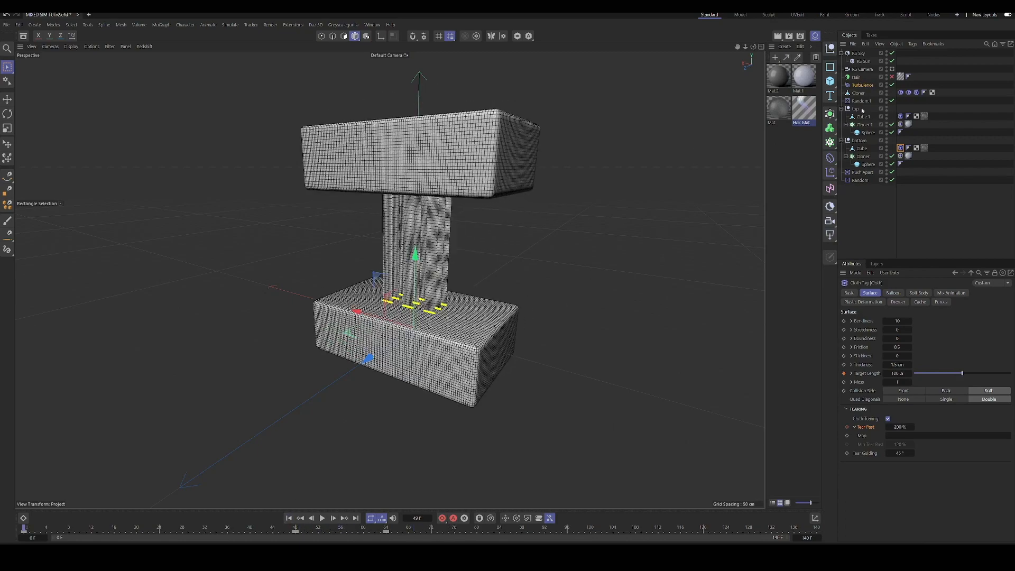
Step: Re-enable the Hair object and play the simulation to check the hair on the connecting strips
{"action": "left_click", "coordinate": [856, 77]}
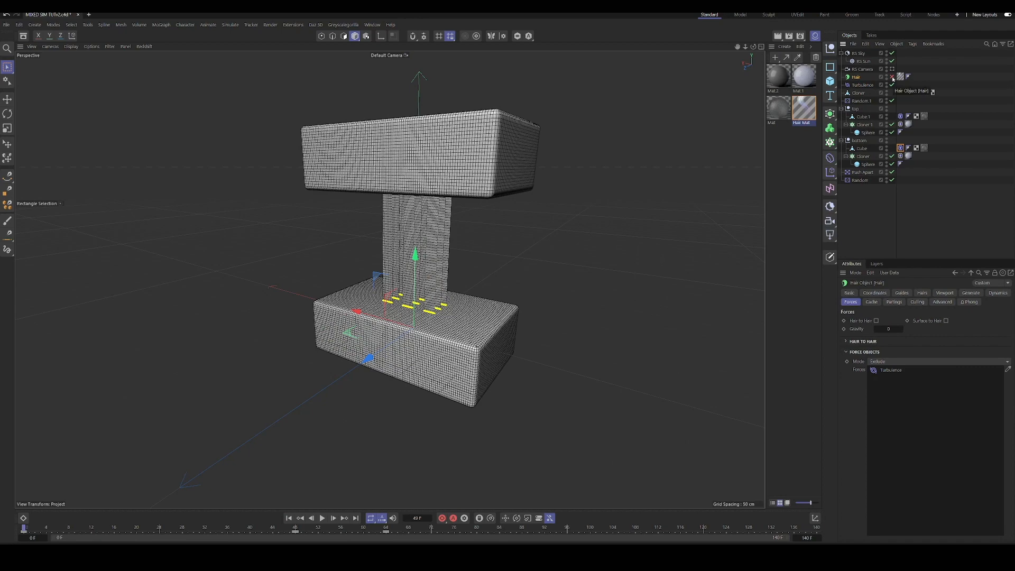
{"action": "left_click", "coordinate": [892, 77]}
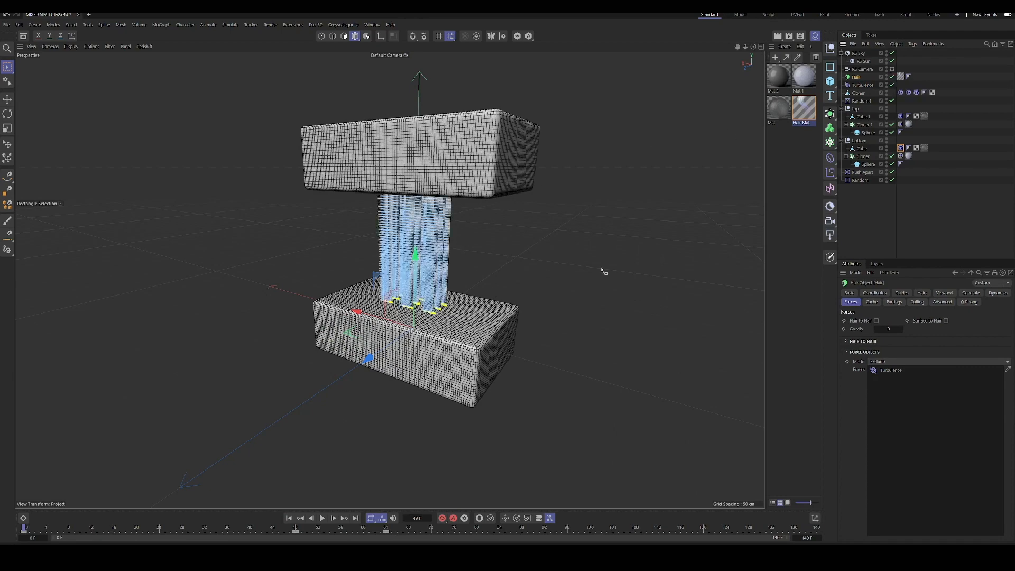
{"action": "left_click", "coordinate": [322, 518]}
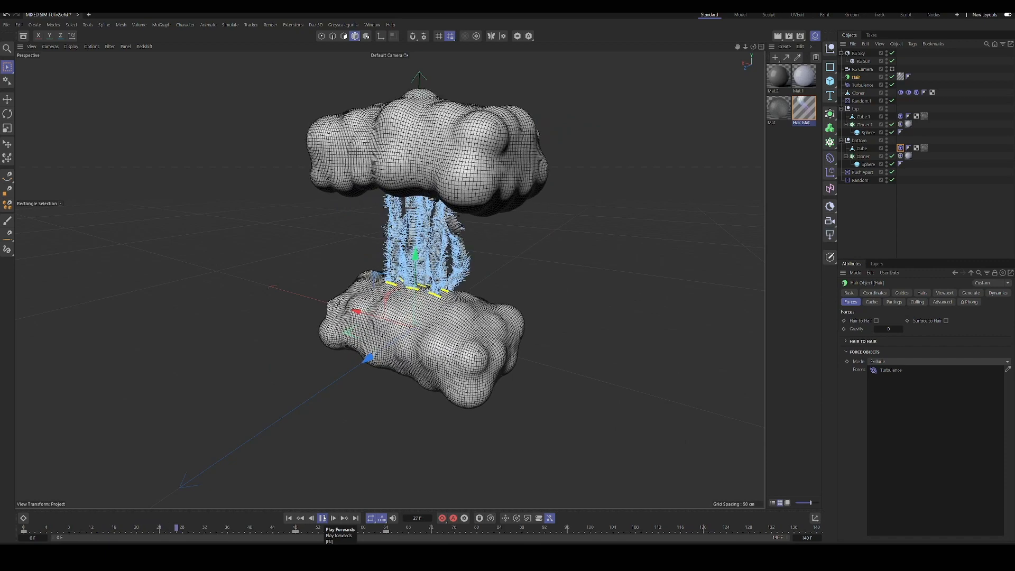
{"action": "left_click", "coordinate": [322, 518]}
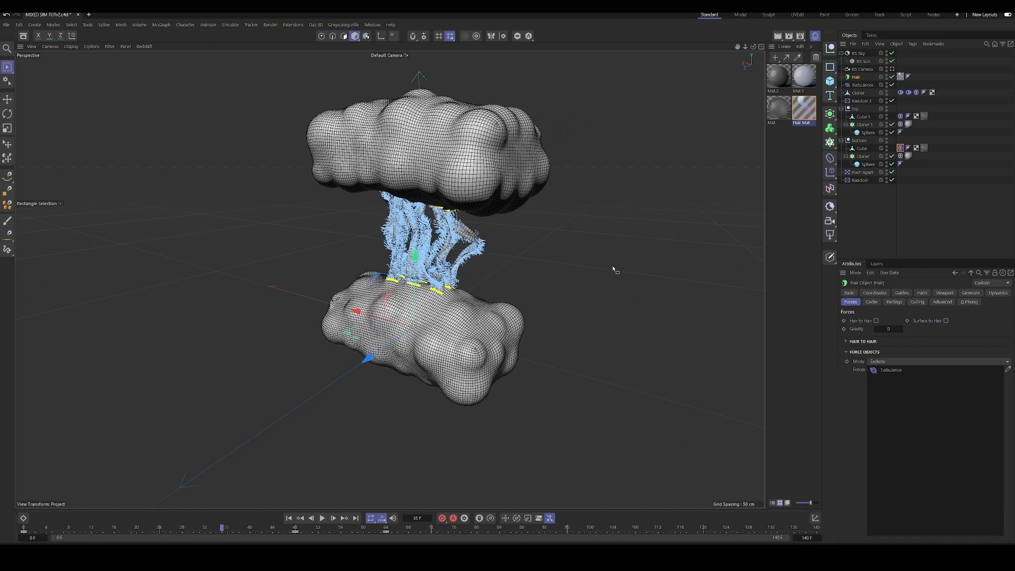
Step: Dock the Redshift RenderView beside the viewport and start its live render through the RS Camera
{"action": "left_click", "coordinate": [372, 24]}
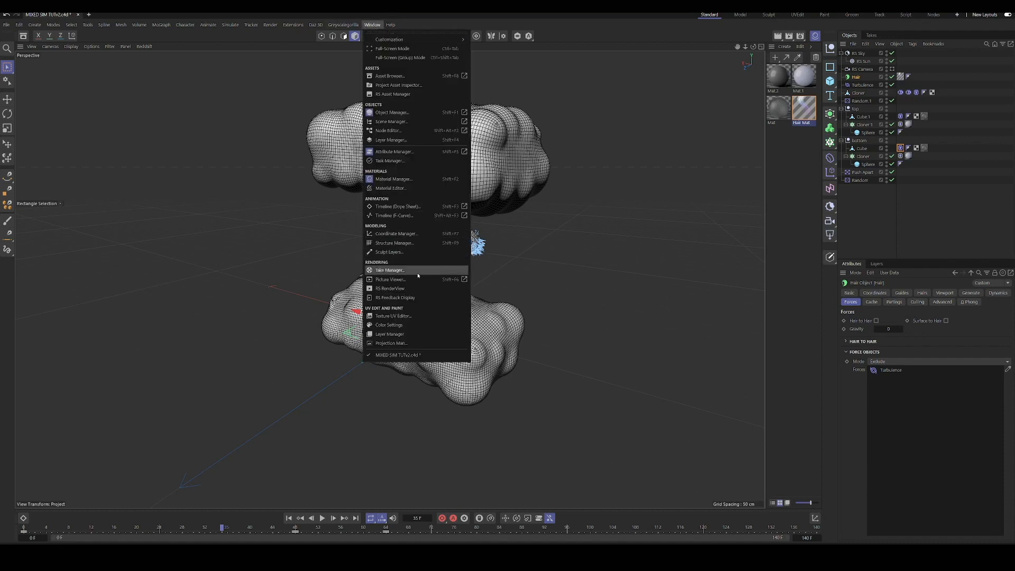
{"action": "left_click", "coordinate": [412, 288]}
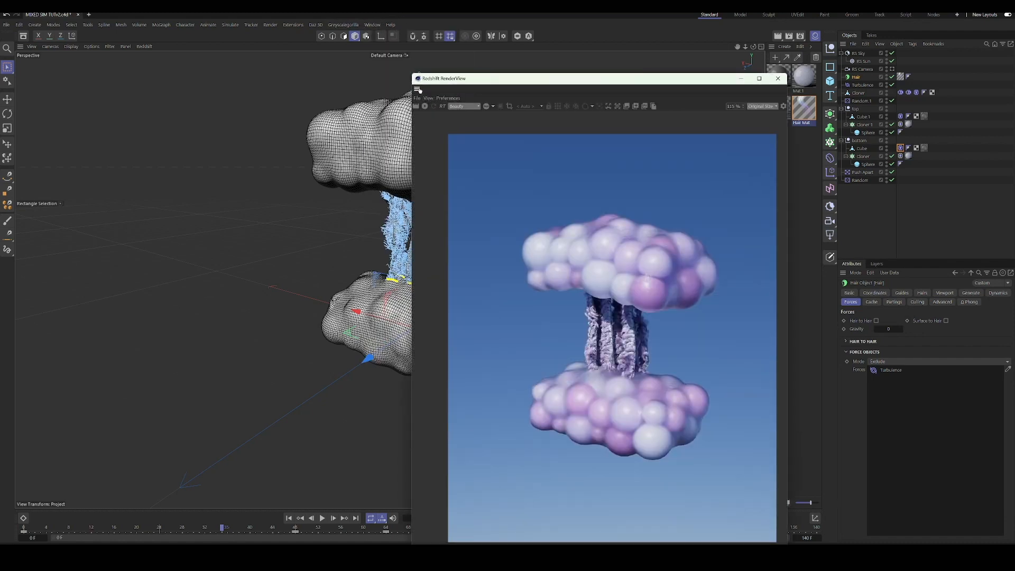
{"action": "left_click_drag", "start_coordinate": [417, 93], "coordinate": [78, 124]}
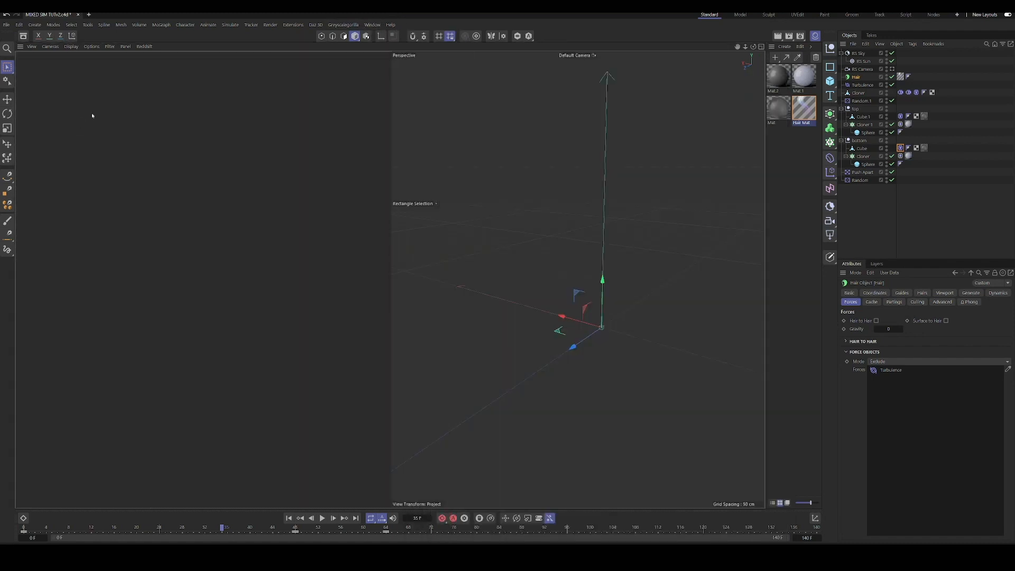
{"action": "left_click", "coordinate": [28, 71]}
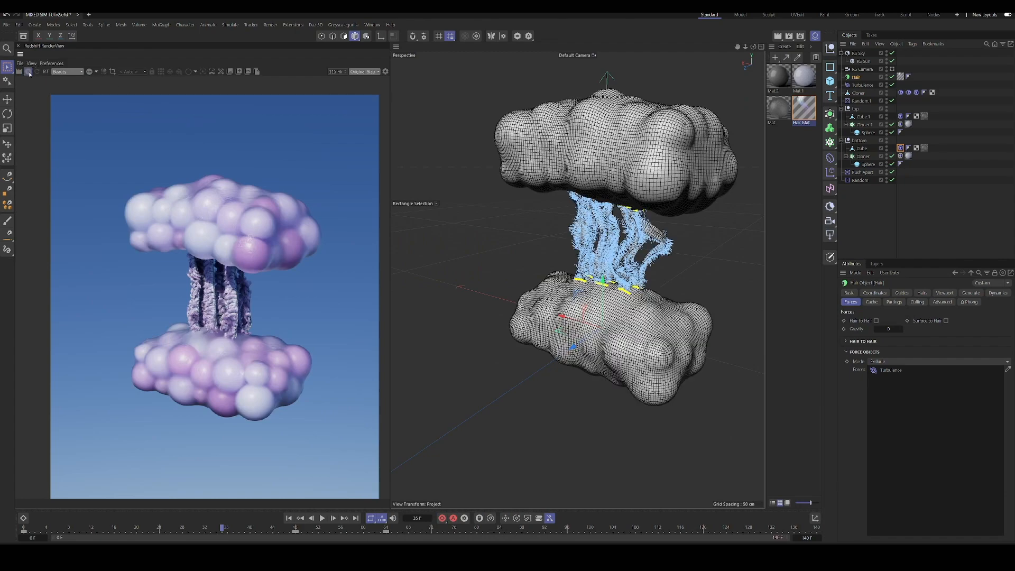
{"action": "left_click", "coordinate": [891, 68]}
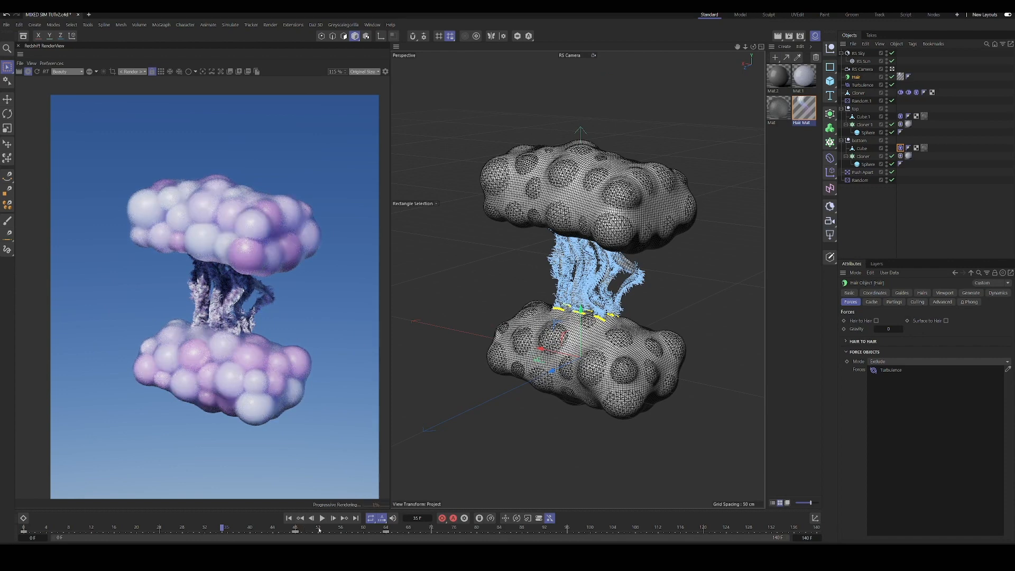
Step: Render frame 52, play the simulation on to frame 106 and examine the torn cloth and hair up close in the render
{"action": "left_click", "coordinate": [319, 528]}
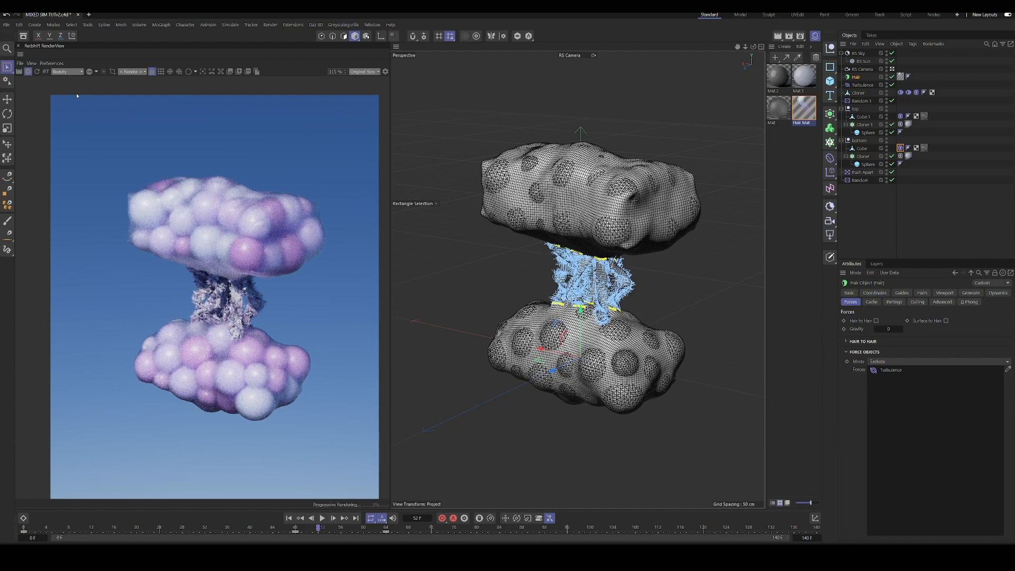
{"action": "left_click", "coordinate": [27, 71]}
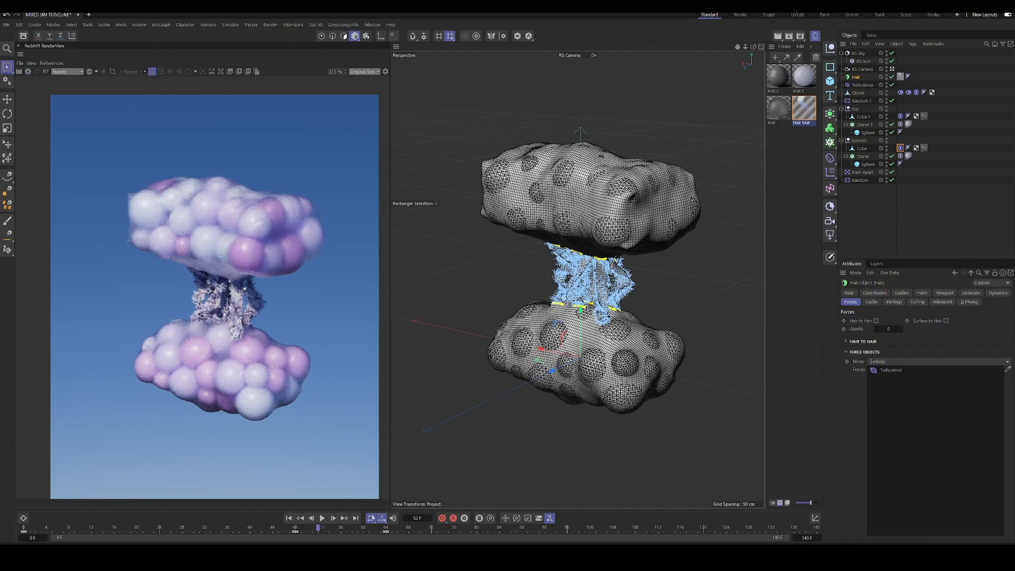
{"action": "left_click", "coordinate": [323, 518]}
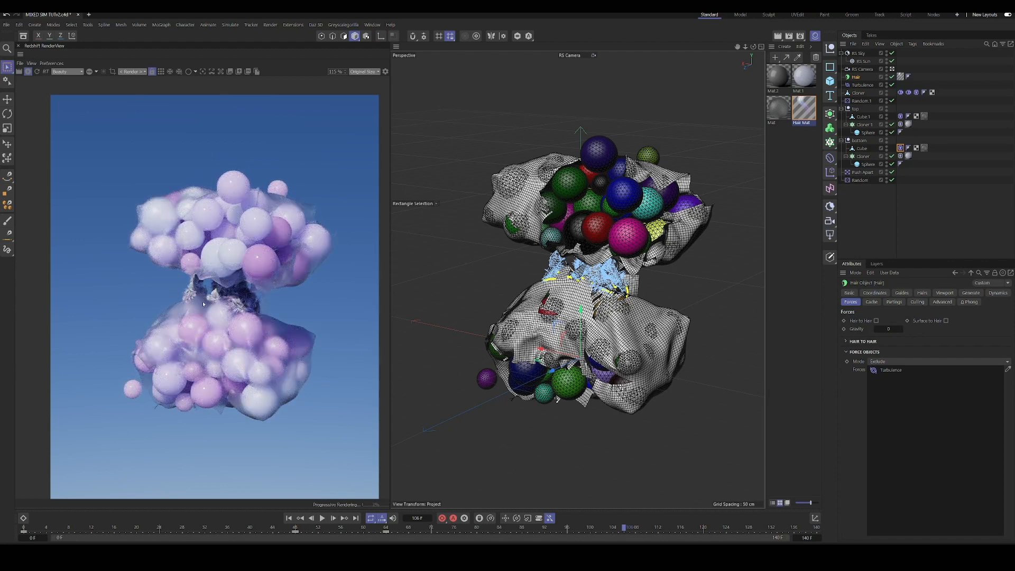
{"action": "scroll", "coordinate": [190, 312], "scroll_direction": "up", "scroll_amount": 3}
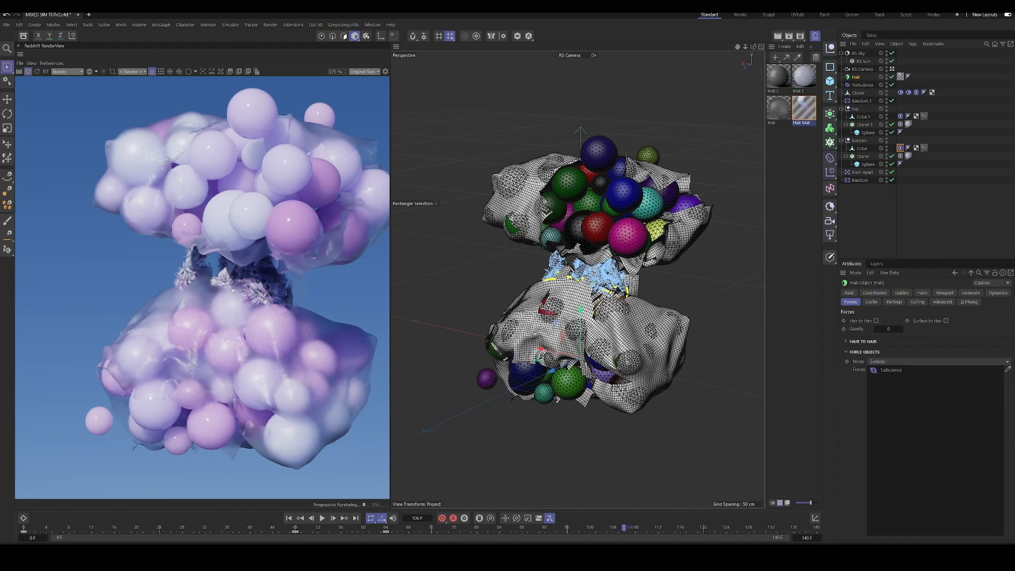
{"action": "scroll", "coordinate": [232, 291], "scroll_direction": "up", "scroll_amount": 3}
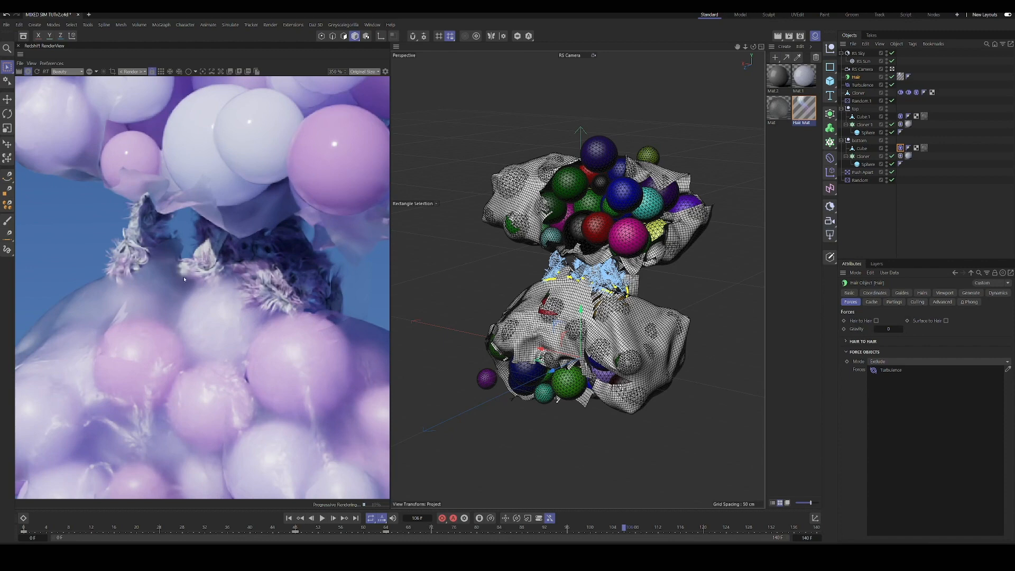
{"action": "scroll", "coordinate": [184, 279], "scroll_direction": "down", "scroll_amount": 5}
{"action": "scroll", "coordinate": [199, 261], "scroll_direction": "up", "scroll_amount": 4}
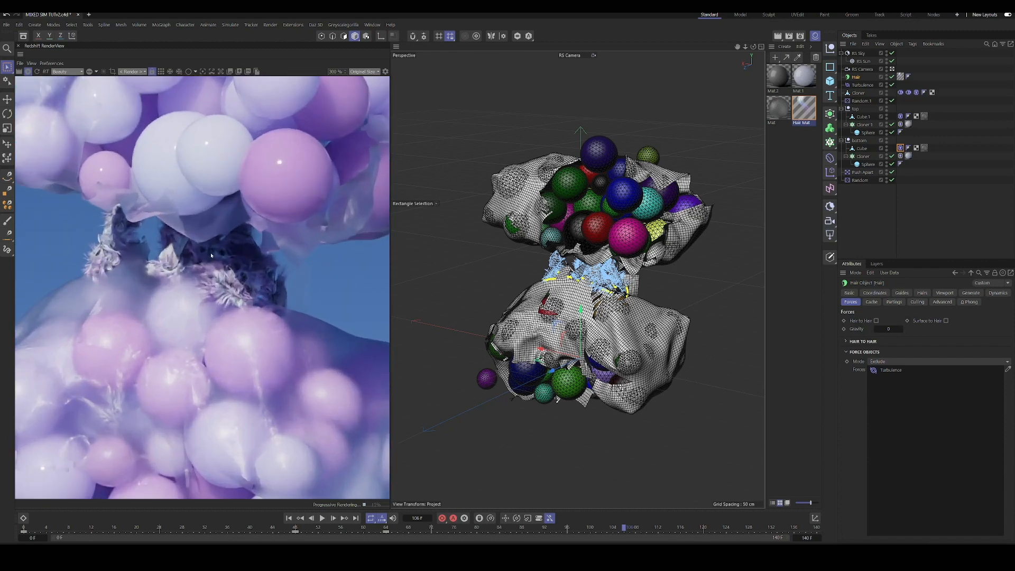
{"action": "scroll", "coordinate": [211, 255], "scroll_direction": "down", "scroll_amount": 4}
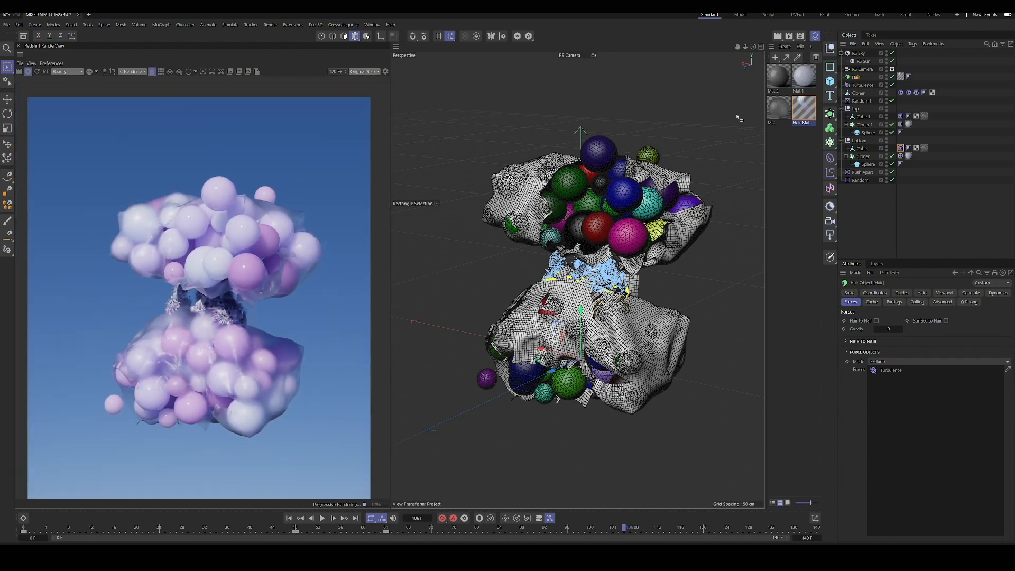
Step: Disable Clump in the Hair Mat material and check the strips' hair in the render
{"action": "double_click", "coordinate": [805, 111]}
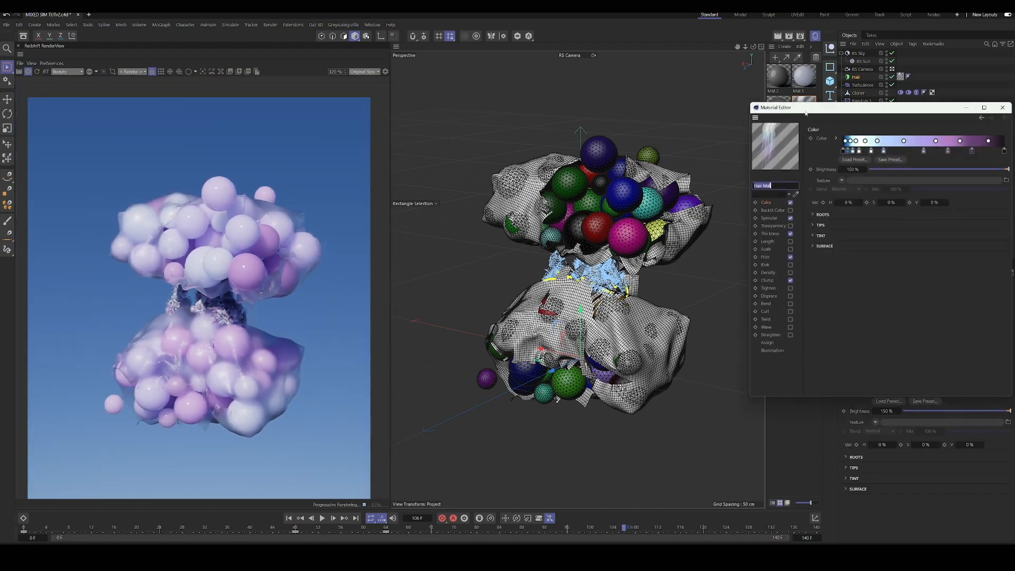
{"action": "left_click", "coordinate": [789, 282]}
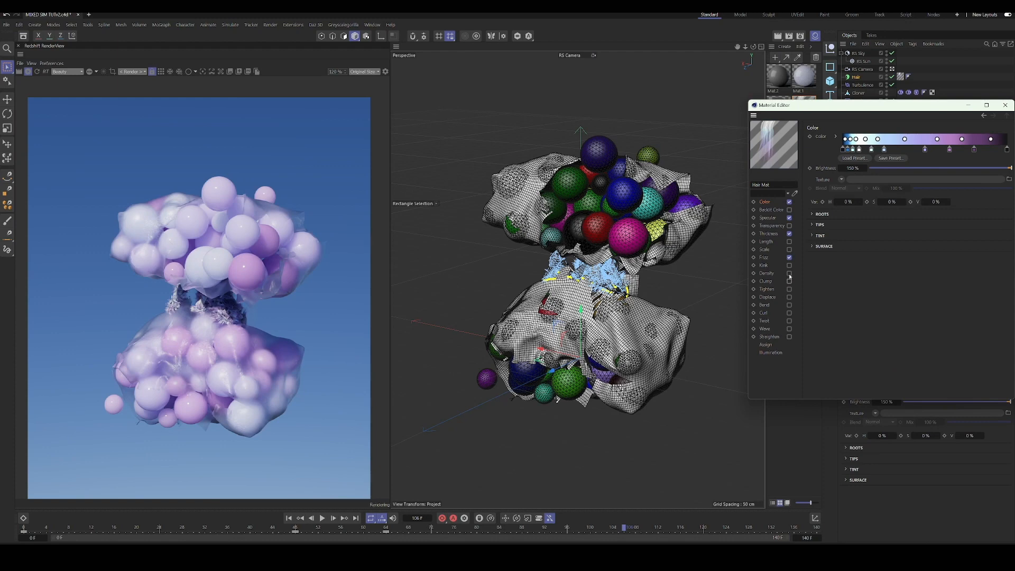
{"action": "left_click", "coordinate": [1004, 104]}
{"action": "scroll", "coordinate": [214, 318], "scroll_direction": "up", "scroll_amount": 4}
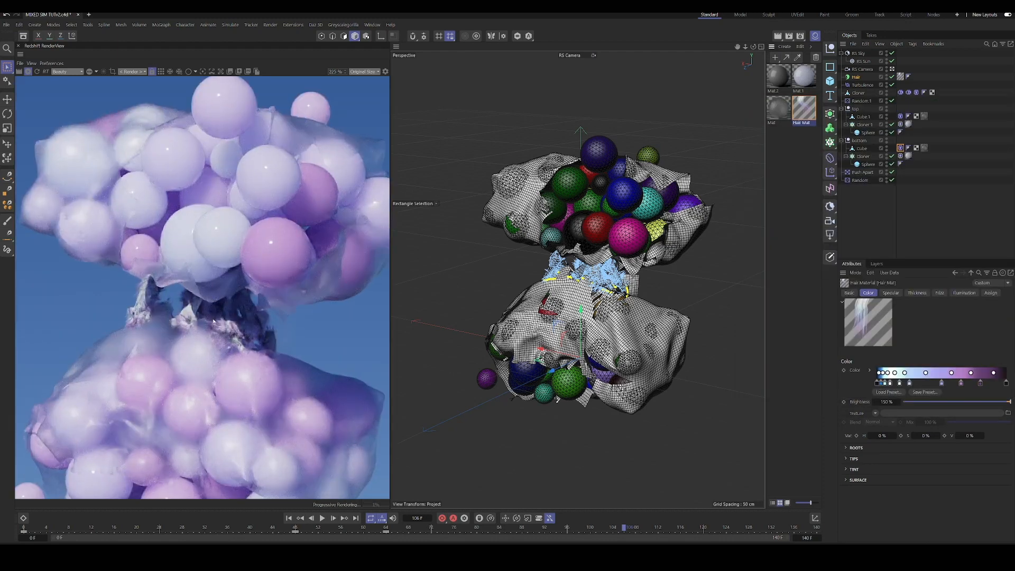
{"action": "scroll", "coordinate": [213, 321], "scroll_direction": "down", "scroll_amount": 4}
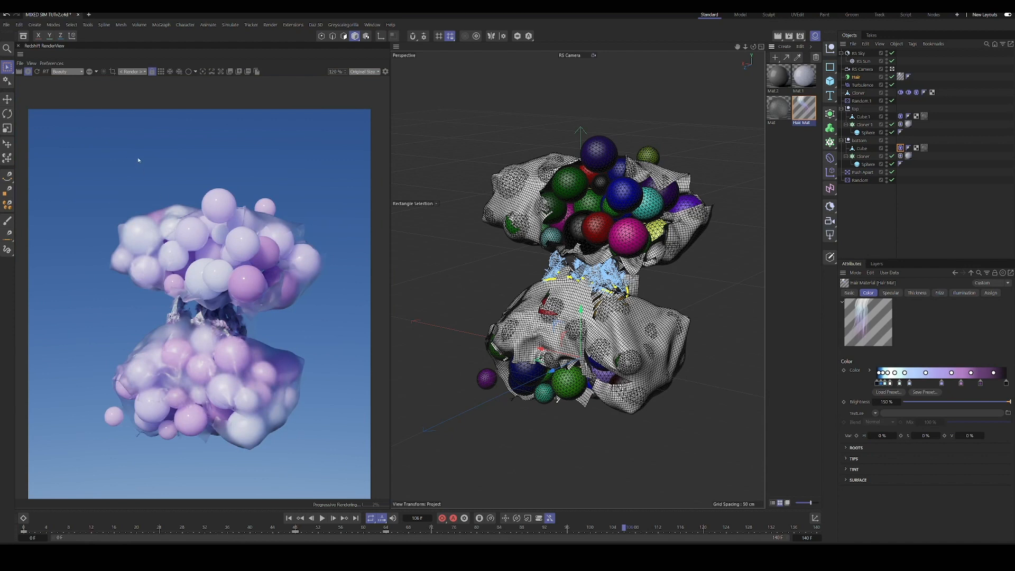
{"action": "scroll", "coordinate": [148, 175], "scroll_direction": "down", "scroll_amount": 1}
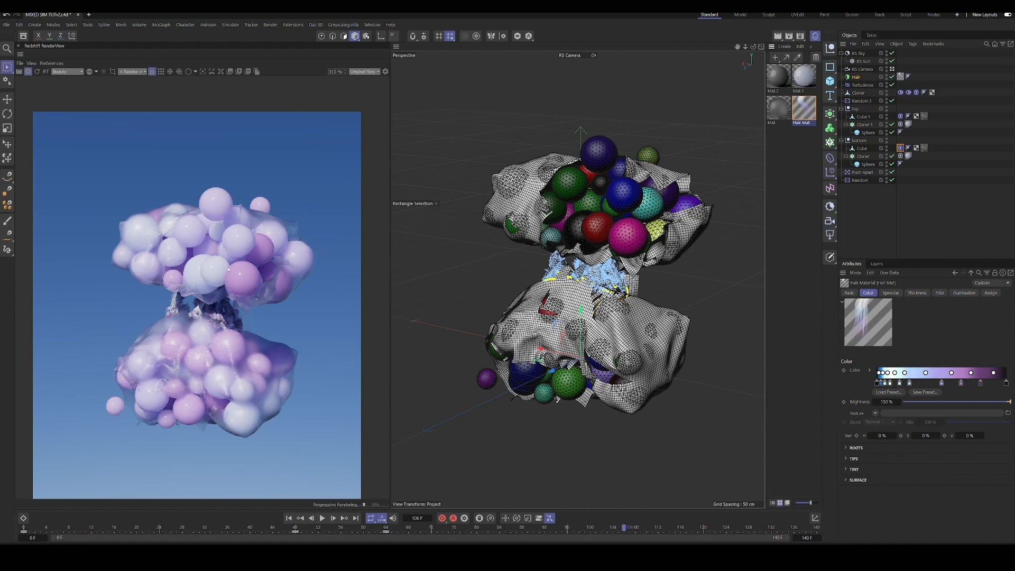
{"action": "scroll", "coordinate": [229, 270], "scroll_direction": "down", "scroll_amount": 2}
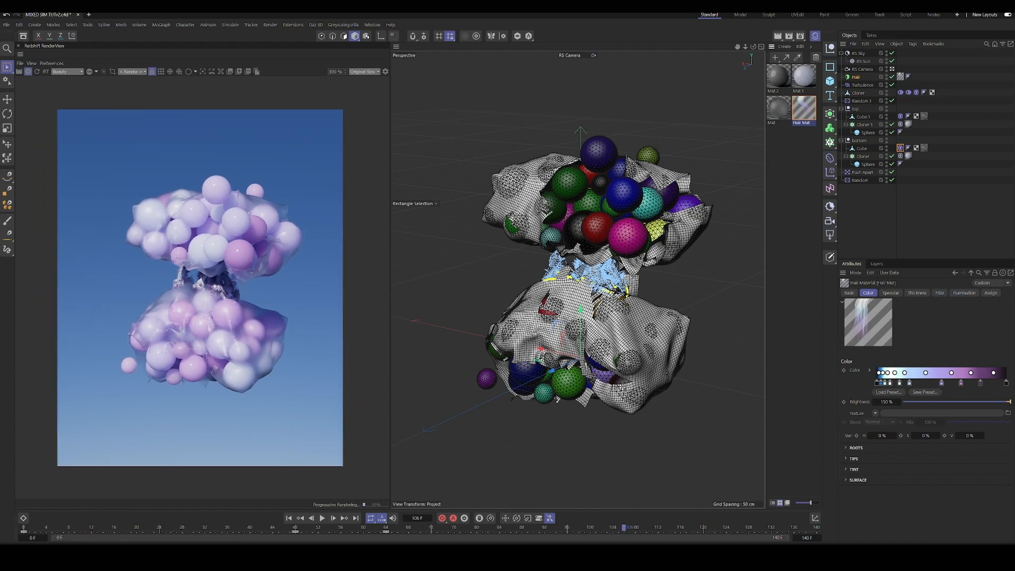
Step: Stop the live render and replay the simulation from the start up to frame 46
{"action": "left_click", "coordinate": [29, 71]}
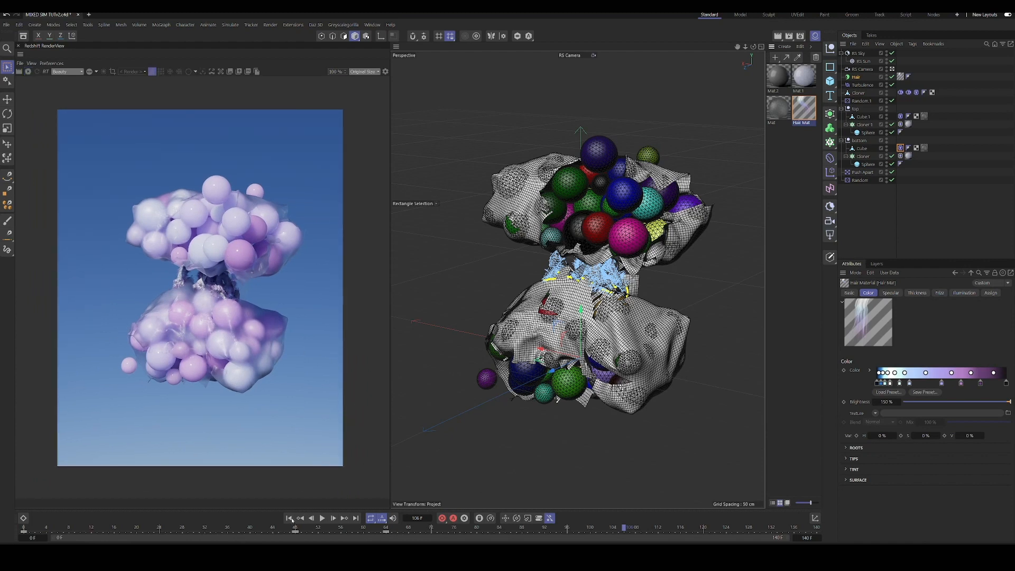
{"action": "left_click", "coordinate": [290, 518]}
{"action": "left_click", "coordinate": [321, 518]}
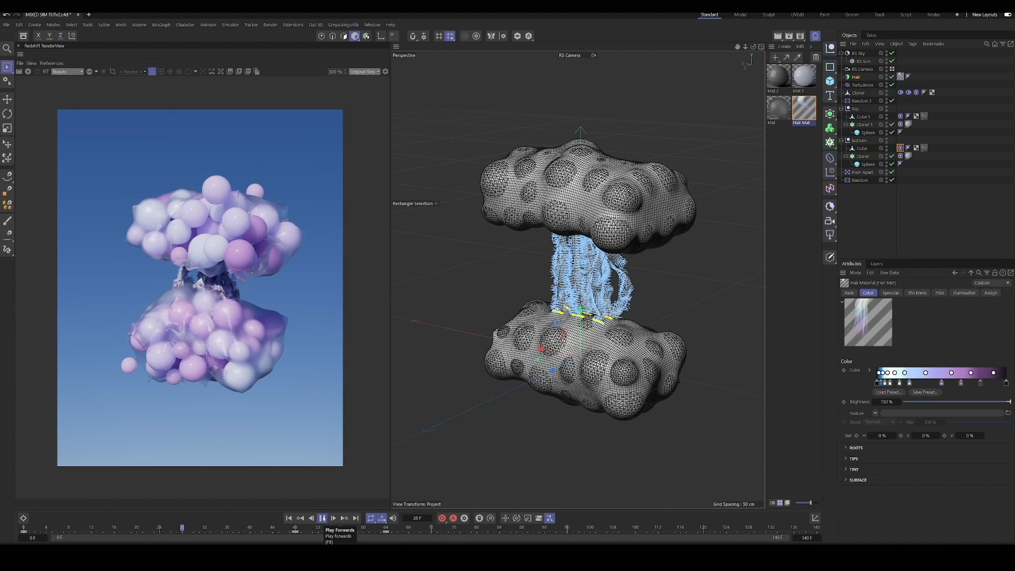
{"action": "left_click", "coordinate": [322, 518]}
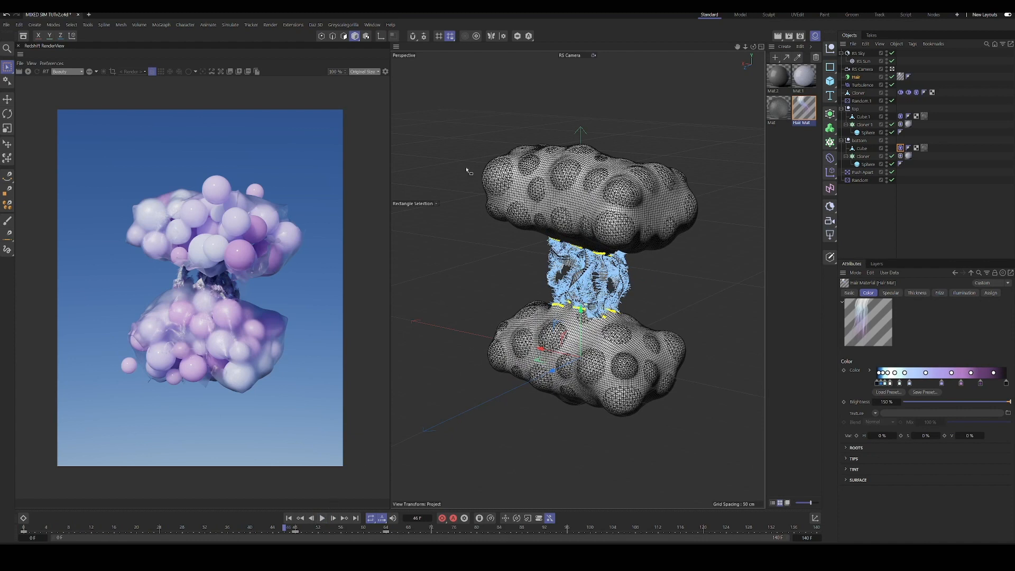
Step: Render frame 46 and examine the hair on the connecting strips up close
{"action": "left_click", "coordinate": [28, 72]}
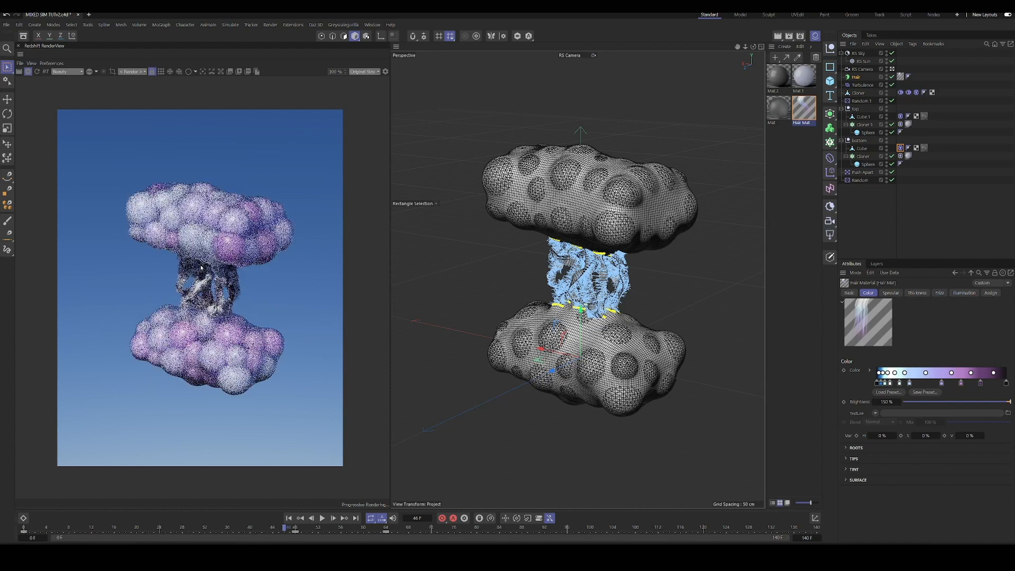
{"action": "scroll", "coordinate": [201, 268], "scroll_direction": "up", "scroll_amount": 1}
{"action": "scroll", "coordinate": [204, 267], "scroll_direction": "up", "scroll_amount": 1}
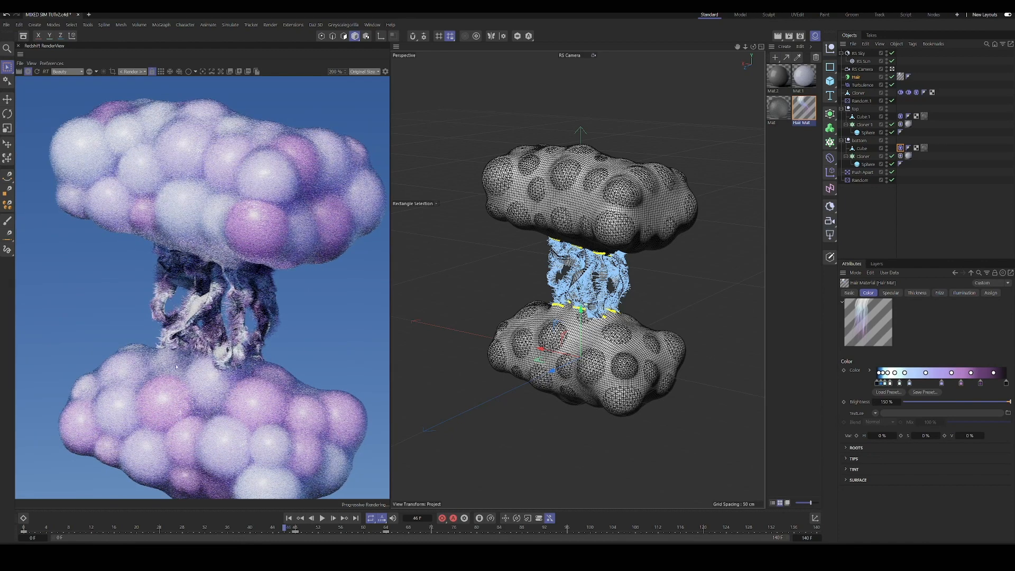
{"action": "scroll", "coordinate": [220, 317], "scroll_direction": "down", "scroll_amount": 3}
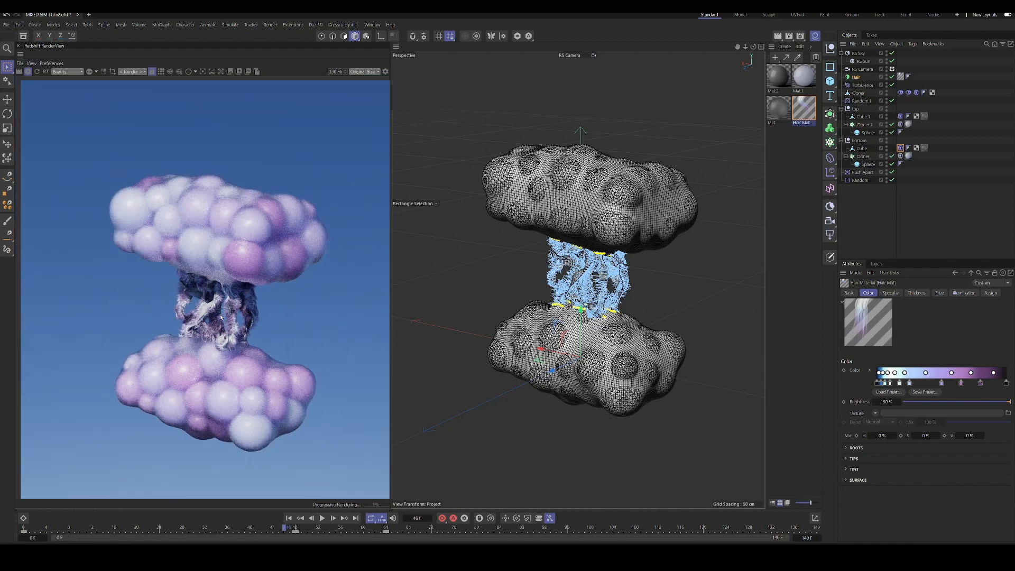
{"action": "scroll", "coordinate": [228, 268], "scroll_direction": "down", "scroll_amount": 1}
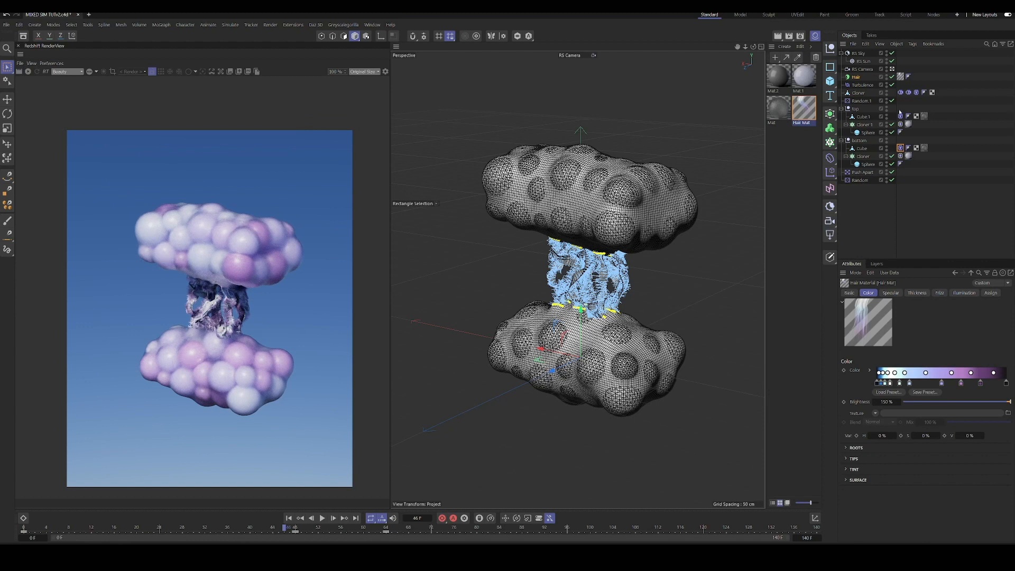
Step: Disable the strips' Hair object, rewind the simulation to frame 0 and select the top cube
{"action": "left_click", "coordinate": [892, 77]}
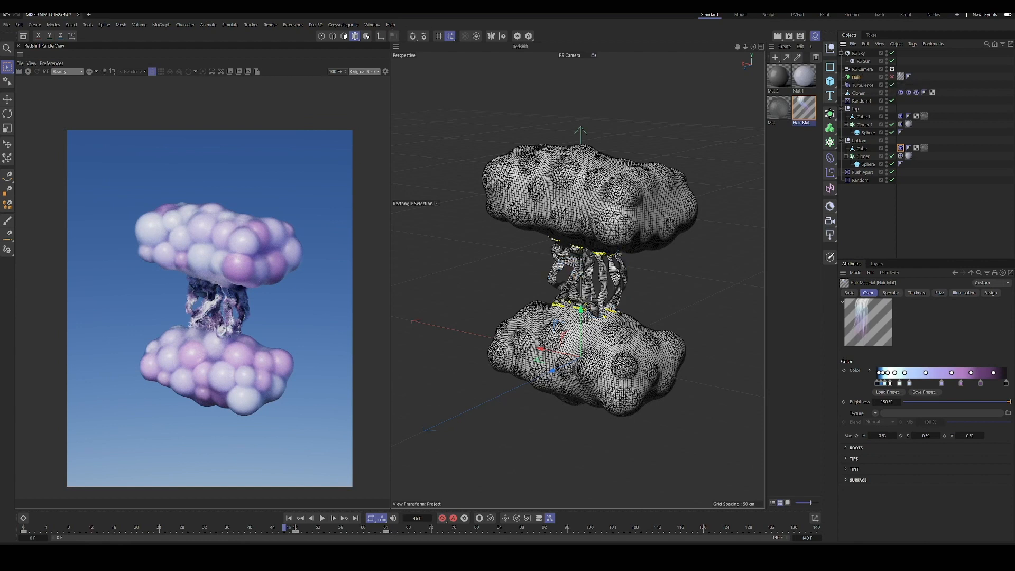
{"action": "left_click", "coordinate": [288, 517]}
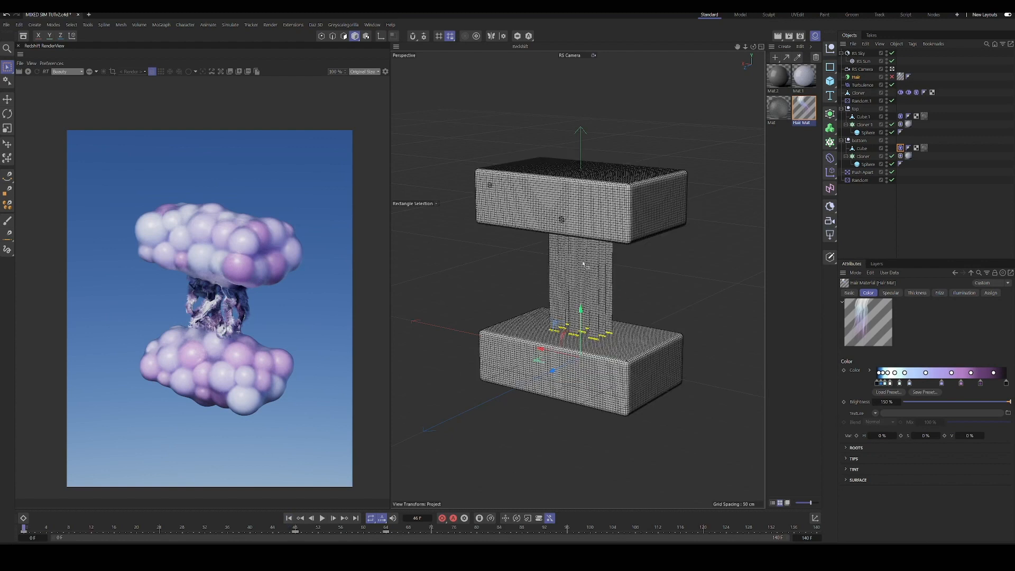
{"action": "left_click", "coordinate": [631, 235]}
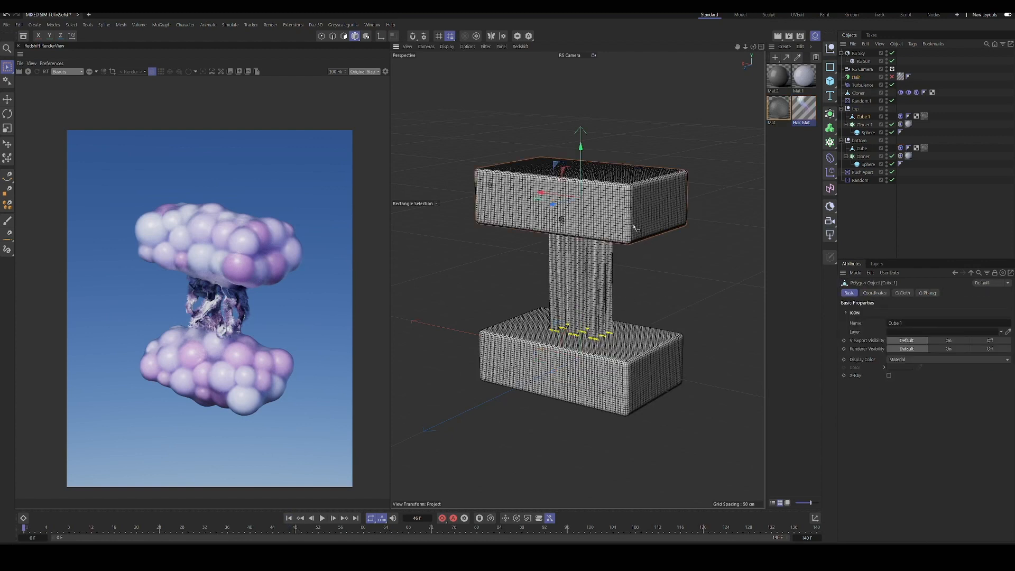
Step: Try to add one Hair object to the top and bottom cubes together and undo it
{"action": "left_click", "coordinate": [654, 346], "text": "shift"}
{"action": "left_click", "coordinate": [226, 25]}
{"action": "mouse_move", "coordinate": [244, 131]}
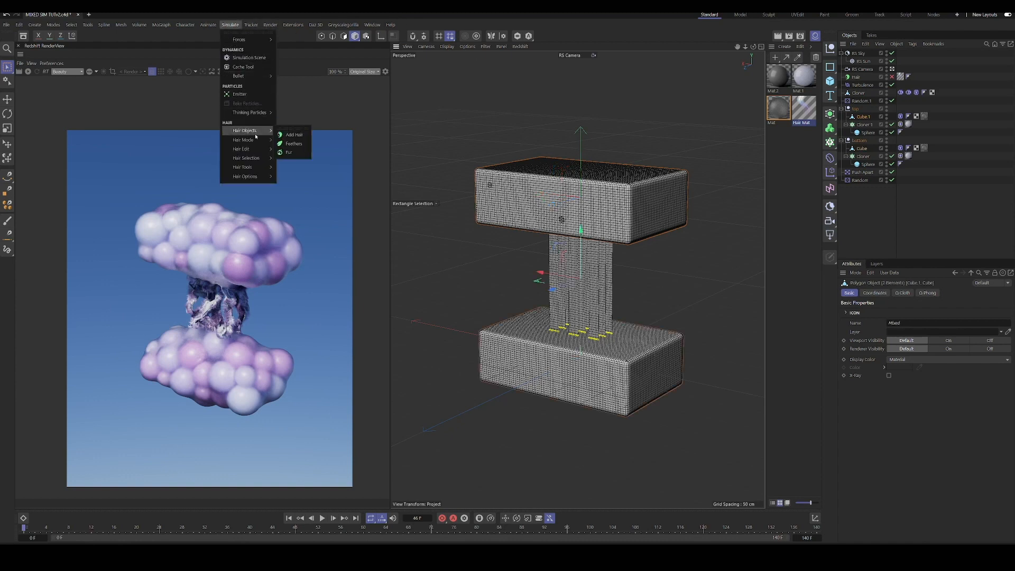
{"action": "left_click", "coordinate": [290, 131]}
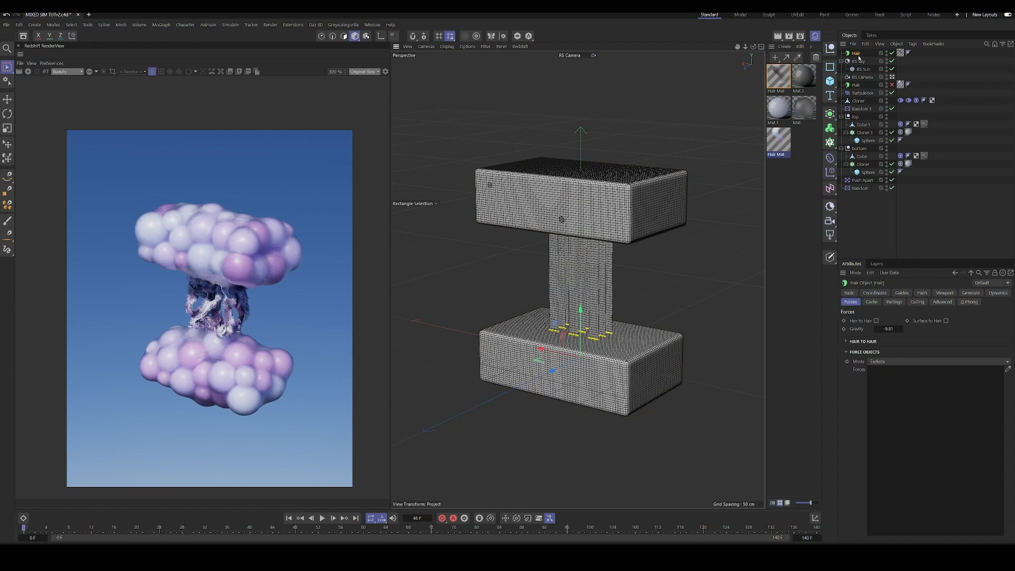
{"action": "key", "text": "ctrl+z"}
{"action": "key", "text": "ctrl+z"}
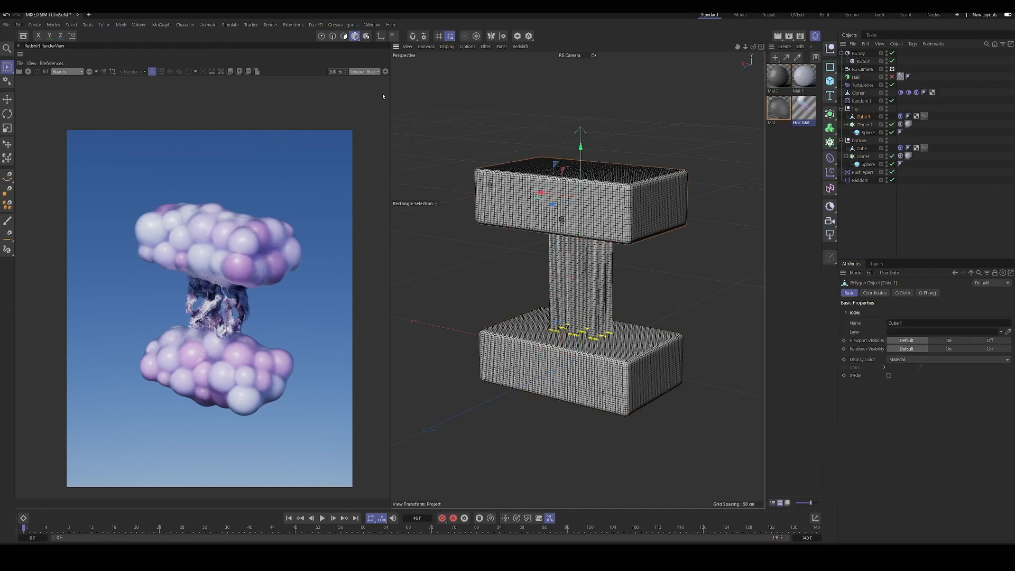
Step: Add a Hair object to the top cube, Cube 1, with a guide length of 20 cm
{"action": "left_click", "coordinate": [230, 25]}
{"action": "mouse_move", "coordinate": [249, 132]}
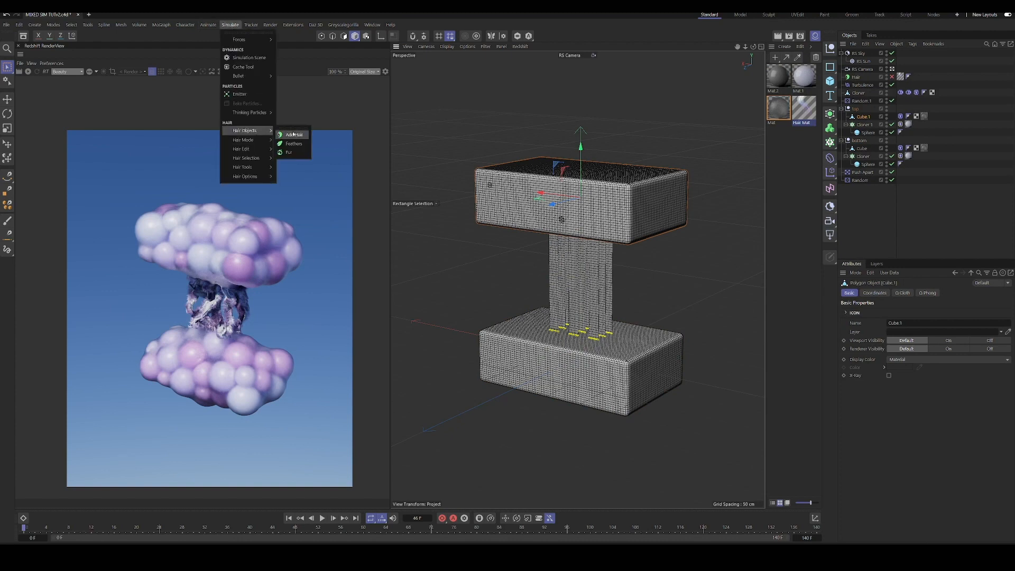
{"action": "left_click", "coordinate": [291, 135]}
{"action": "left_click", "coordinate": [901, 293]}
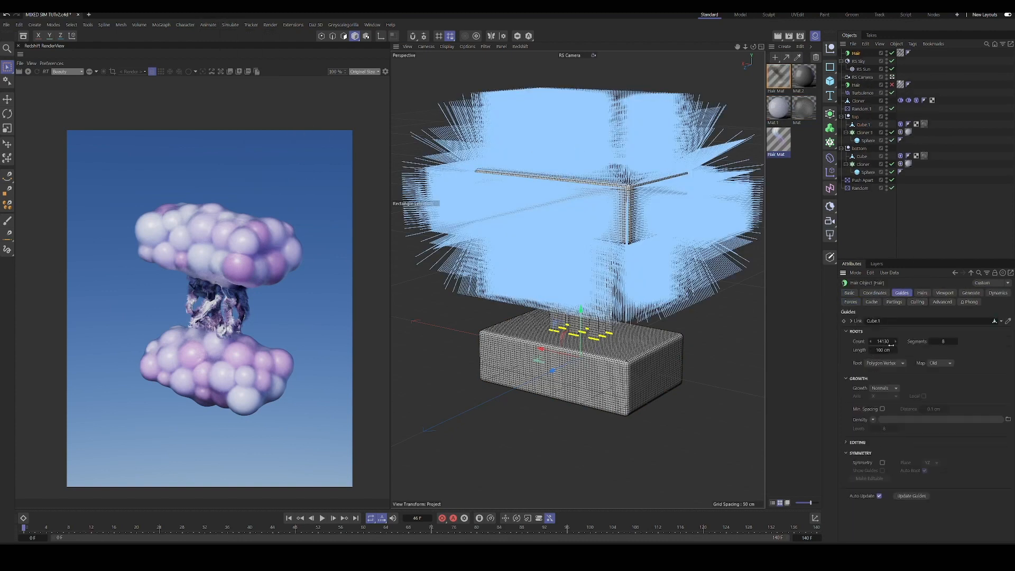
{"action": "left_click", "coordinate": [883, 350]}
{"action": "type", "text": "20"}
{"action": "key", "text": "Return"}
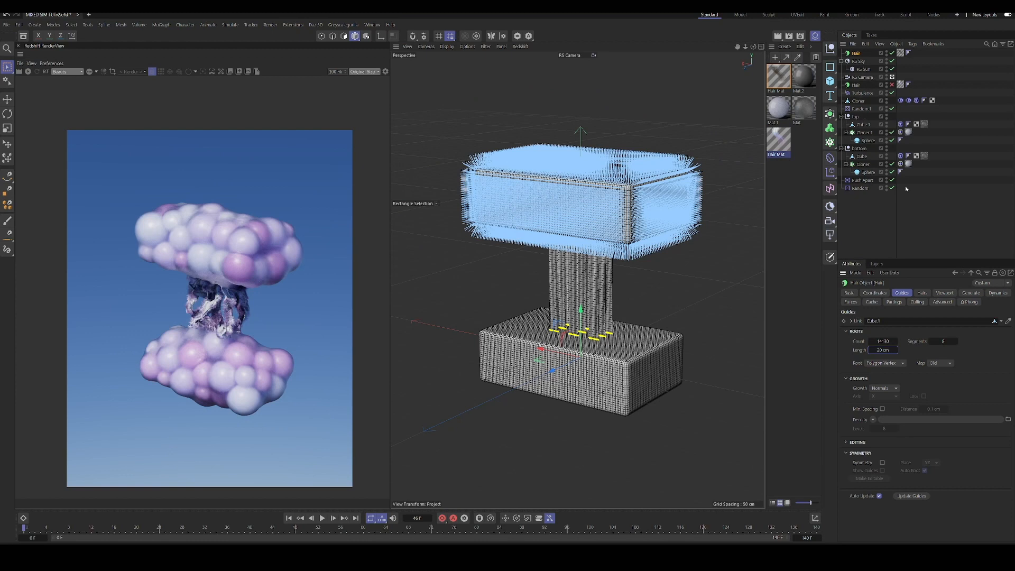
Step: Check the hair's force settings, play the simulation to frame 21 and examine the top cube's hair in a render
{"action": "left_click", "coordinate": [850, 302]}
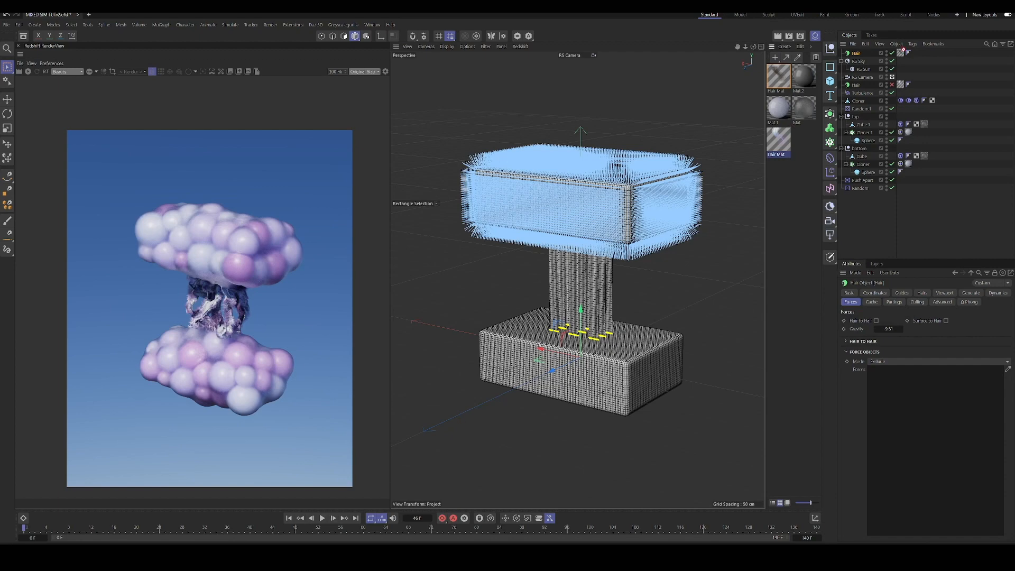
{"action": "left_click", "coordinate": [322, 518]}
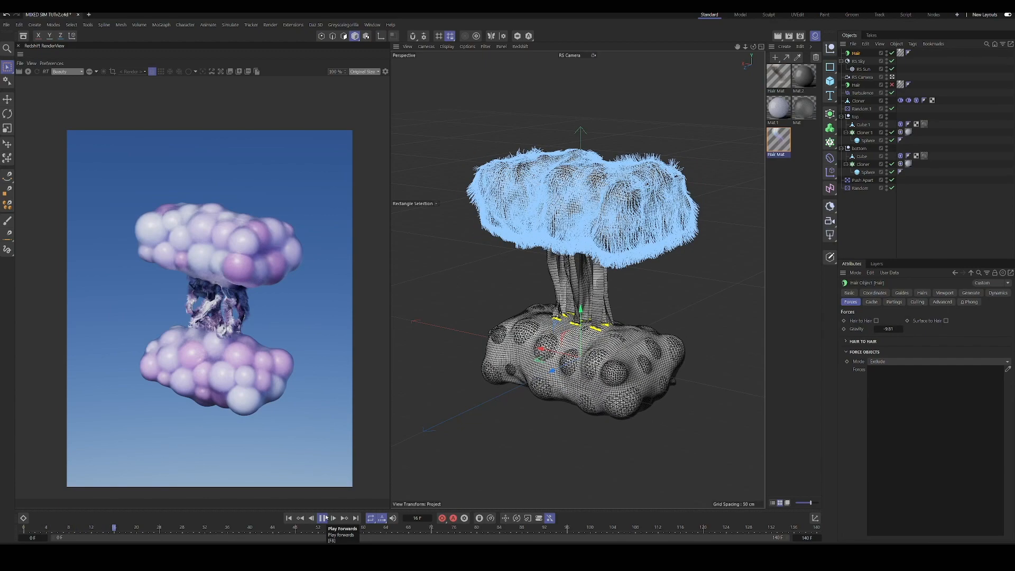
{"action": "left_click", "coordinate": [323, 518]}
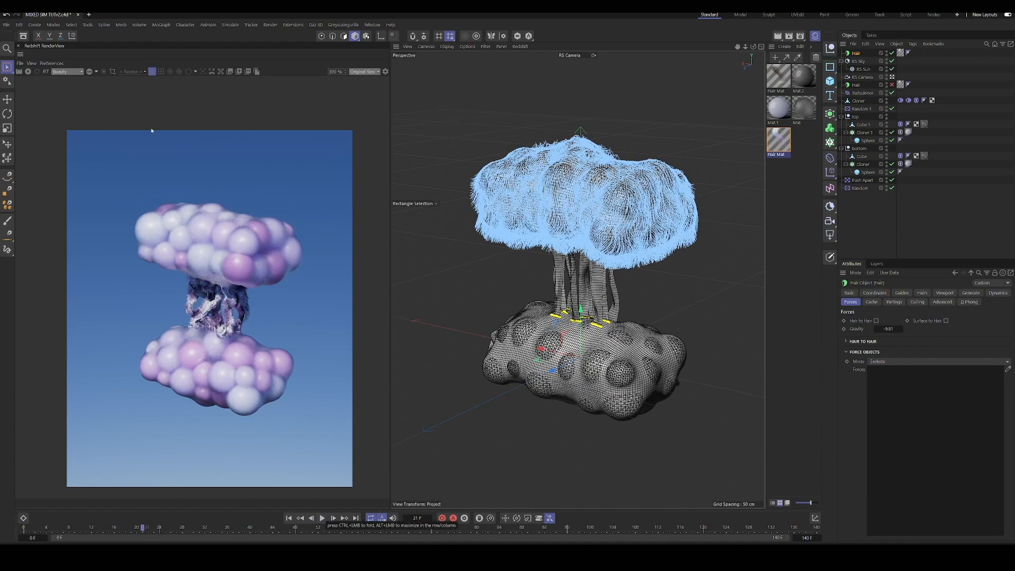
{"action": "left_click", "coordinate": [28, 72]}
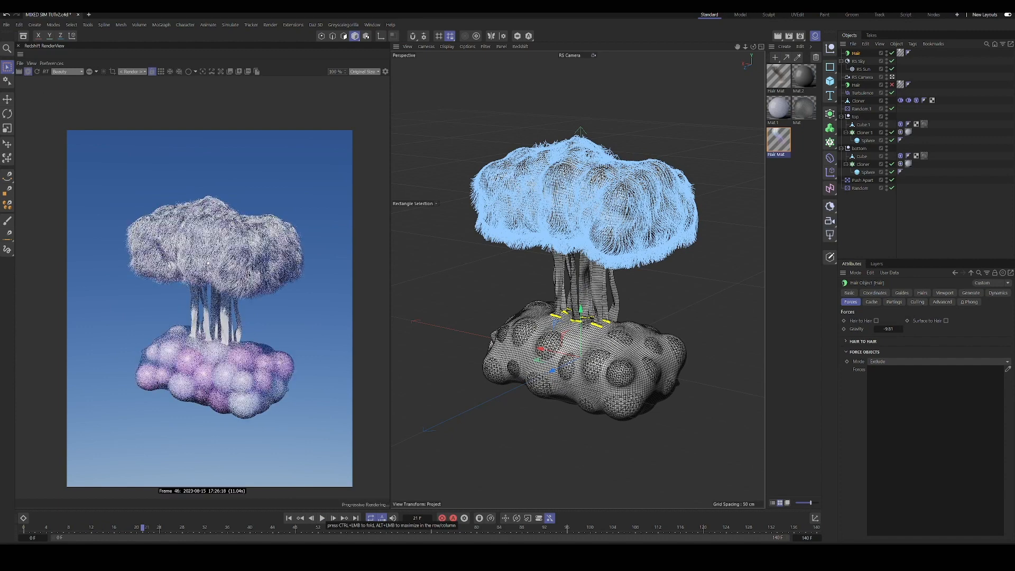
{"action": "scroll", "coordinate": [213, 264], "scroll_direction": "up", "scroll_amount": 4}
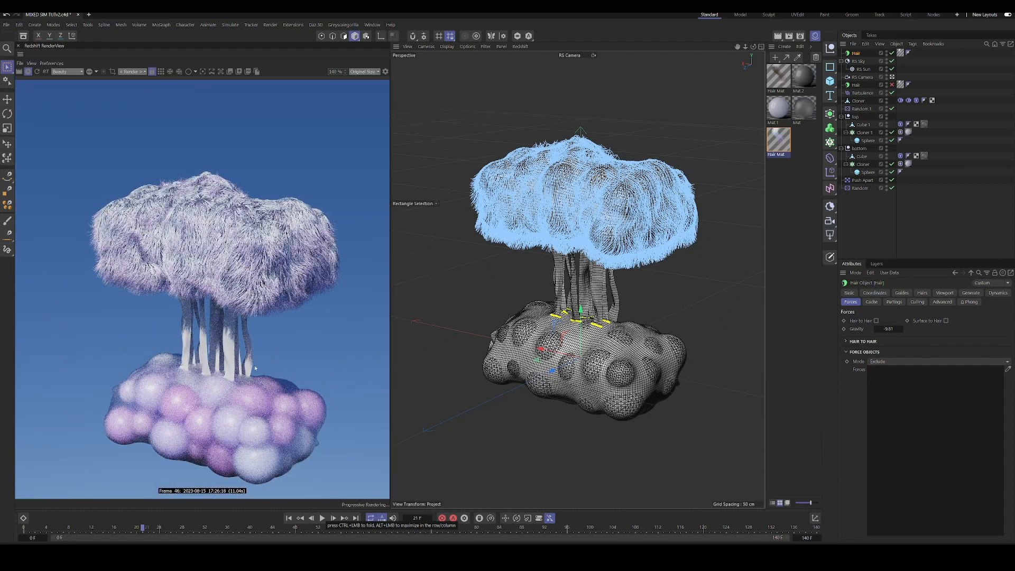
{"action": "scroll", "coordinate": [262, 365], "scroll_direction": "down", "scroll_amount": 1}
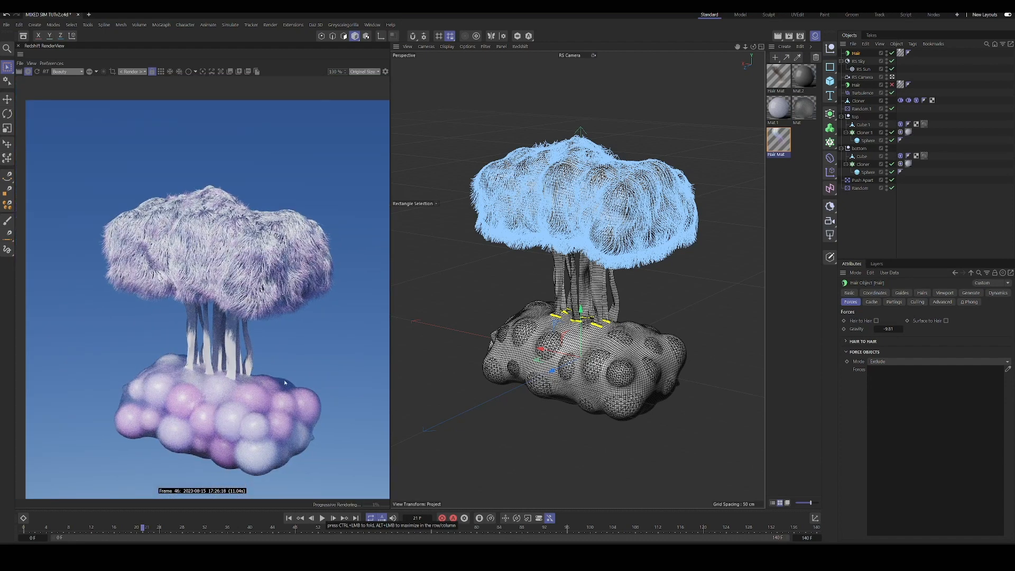
{"action": "scroll", "coordinate": [292, 403], "scroll_direction": "down", "scroll_amount": 2}
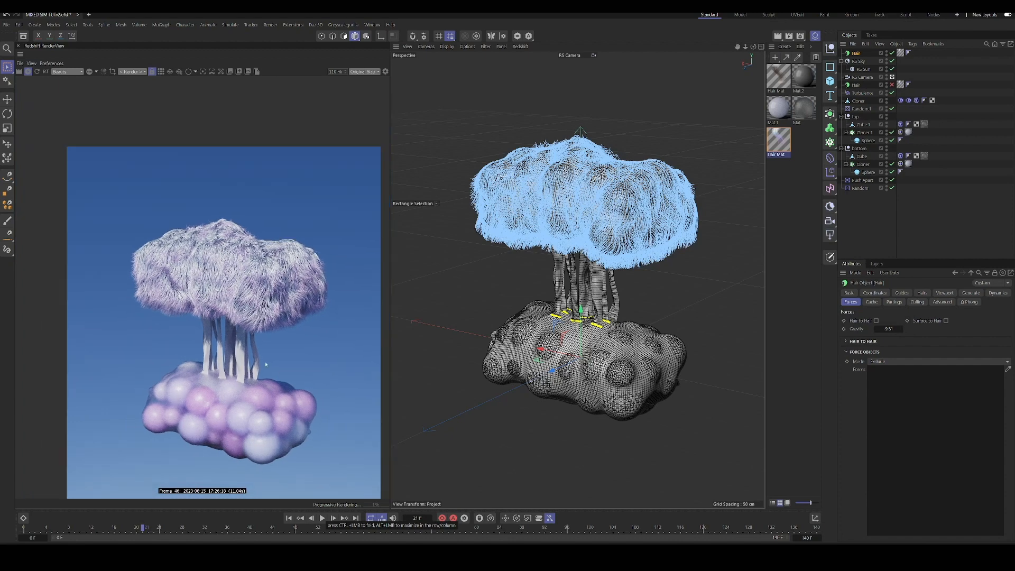
{"action": "middle_click_drag", "start_coordinate": [287, 390], "coordinate": [264, 331]}
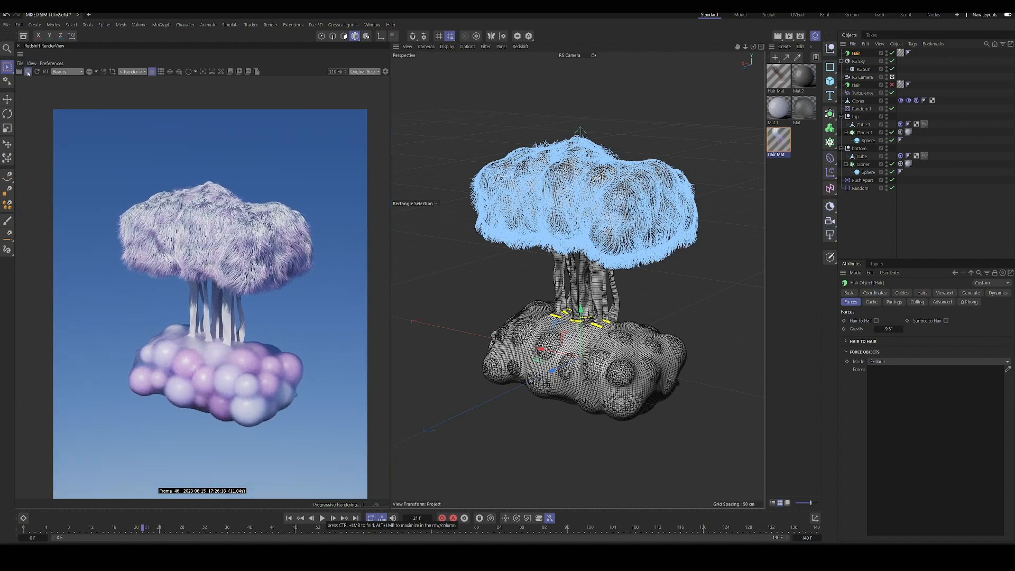
{"action": "left_click", "coordinate": [28, 73]}
Step: Play the simulation on to frame 86 and check the hair on the tearing top cube in a render
{"action": "left_click", "coordinate": [322, 518]}
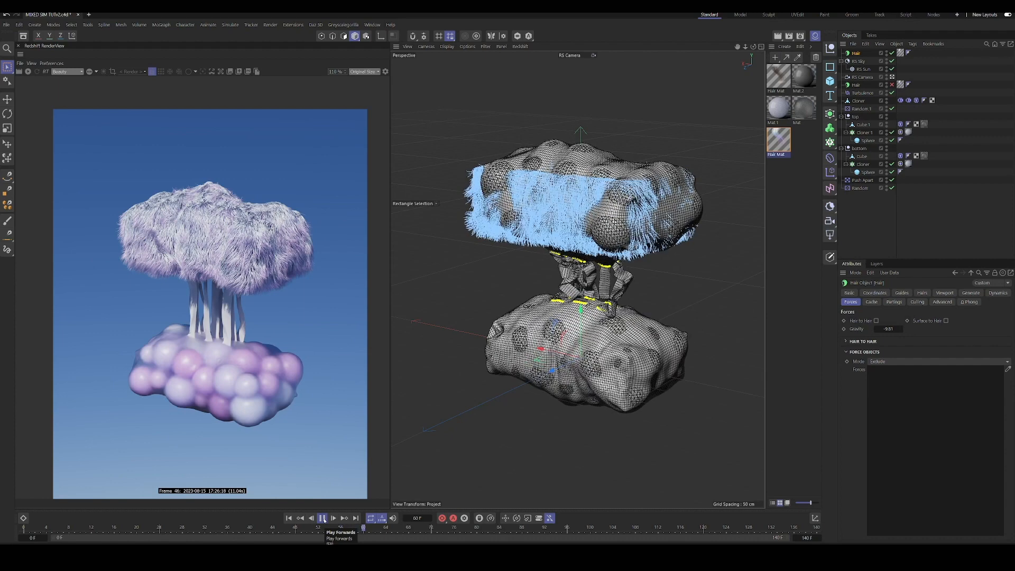
{"action": "left_click", "coordinate": [322, 518]}
{"action": "left_click", "coordinate": [323, 518]}
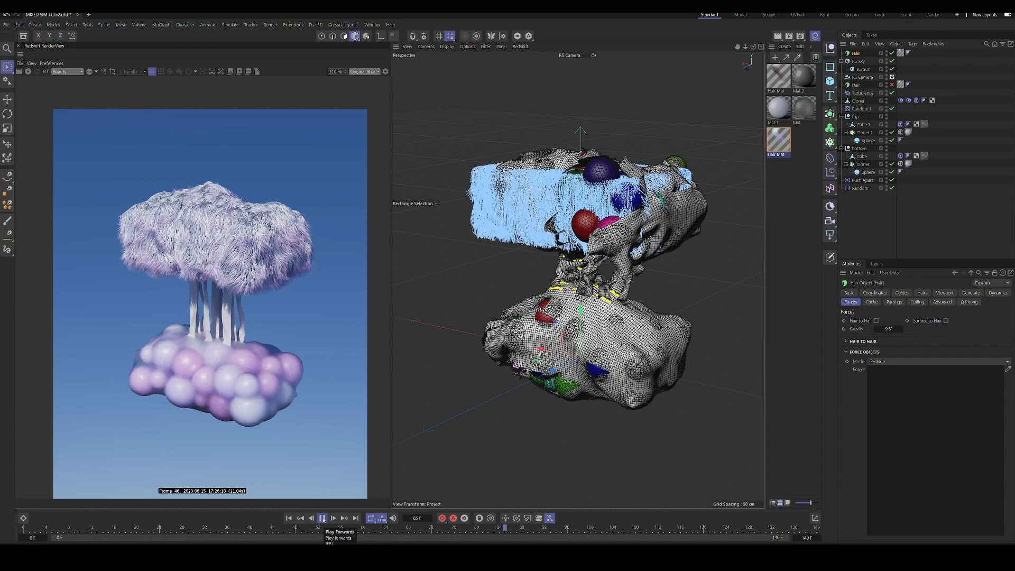
{"action": "left_click", "coordinate": [322, 518]}
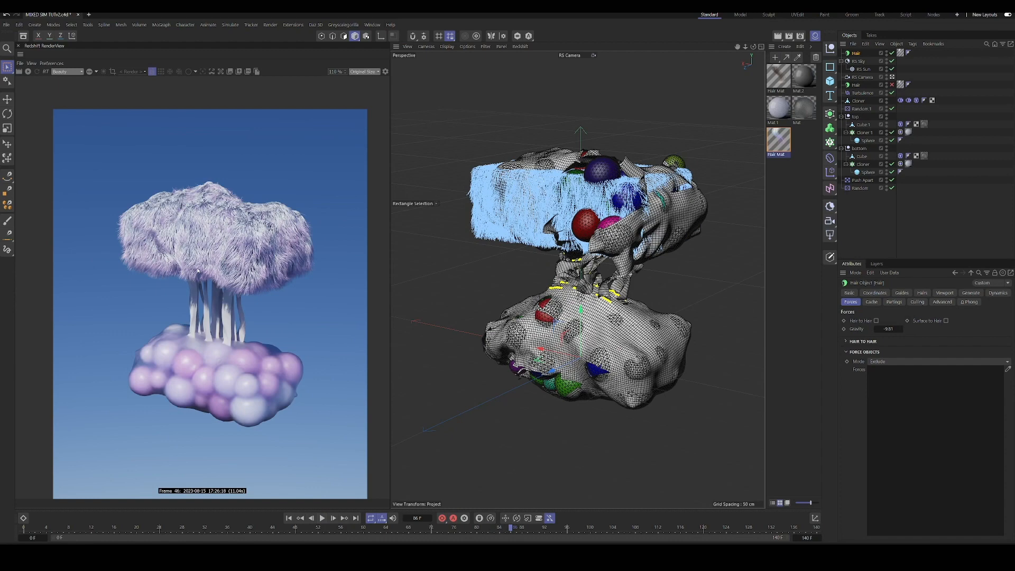
{"action": "left_click", "coordinate": [29, 71]}
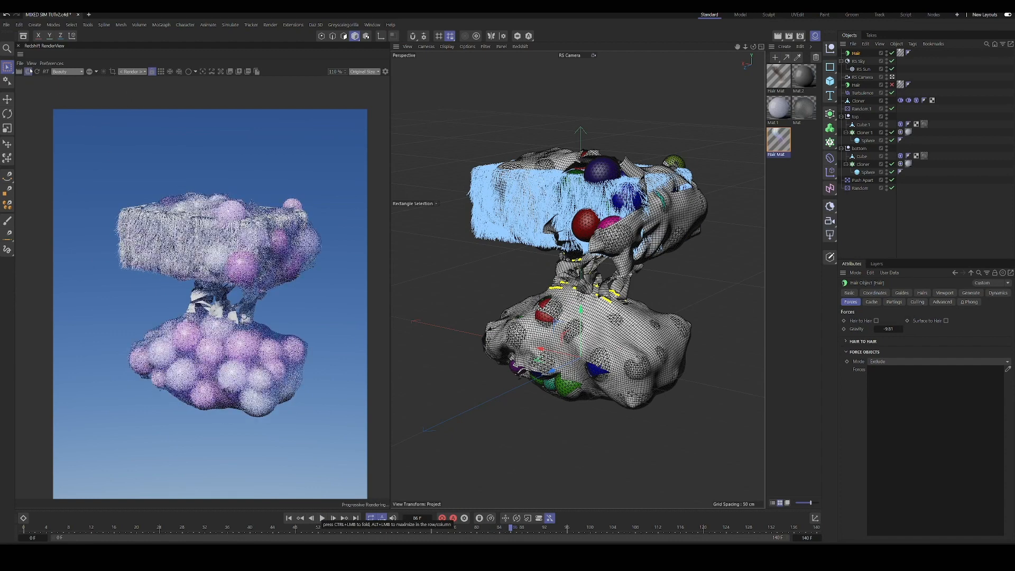
{"action": "left_click", "coordinate": [29, 71]}
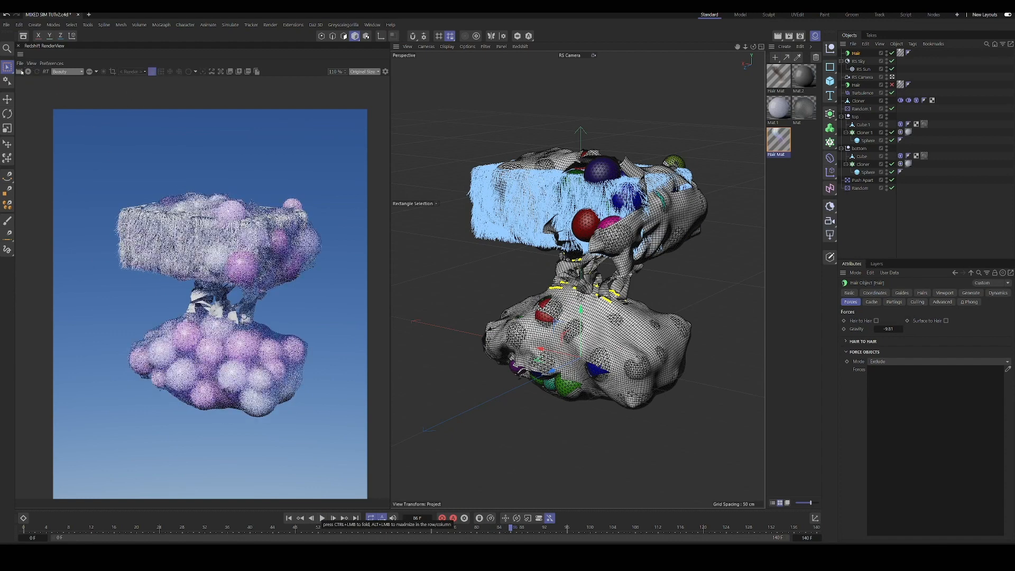
Step: Replay the simulation from frame 0 to frame 53 and look through the hair's Hair to Hair force settings
{"action": "left_click", "coordinate": [289, 517]}
{"action": "left_click", "coordinate": [322, 517]}
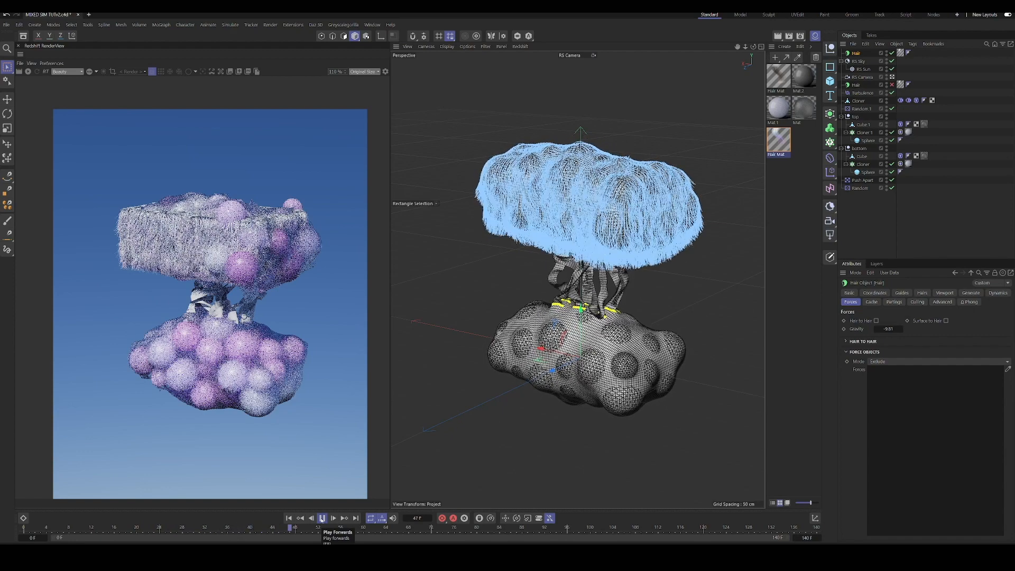
{"action": "left_click", "coordinate": [322, 518]}
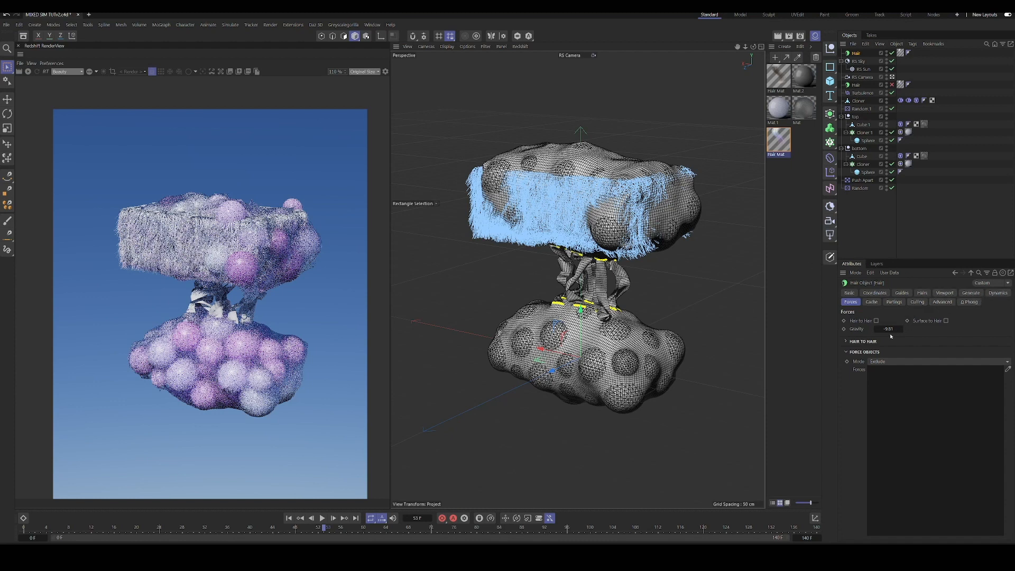
{"action": "left_click", "coordinate": [865, 344]}
{"action": "left_click", "coordinate": [865, 343]}
Step: Rewind the simulation to frame 0 and add a Hair Collider tag to the top cube, Cube 1
{"action": "left_click", "coordinate": [289, 518]}
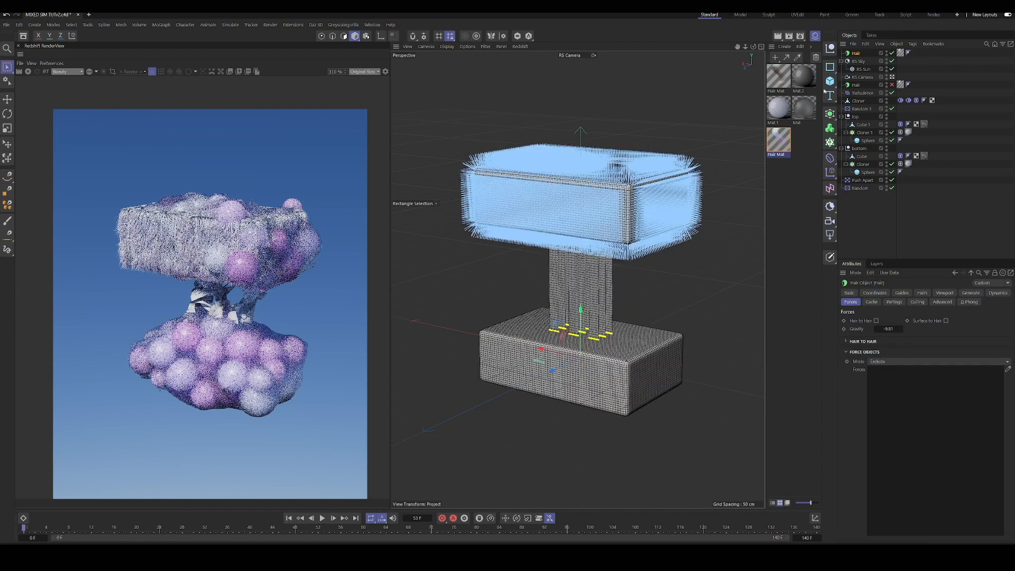
{"action": "left_click", "coordinate": [863, 127]}
{"action": "right_click", "coordinate": [864, 127]}
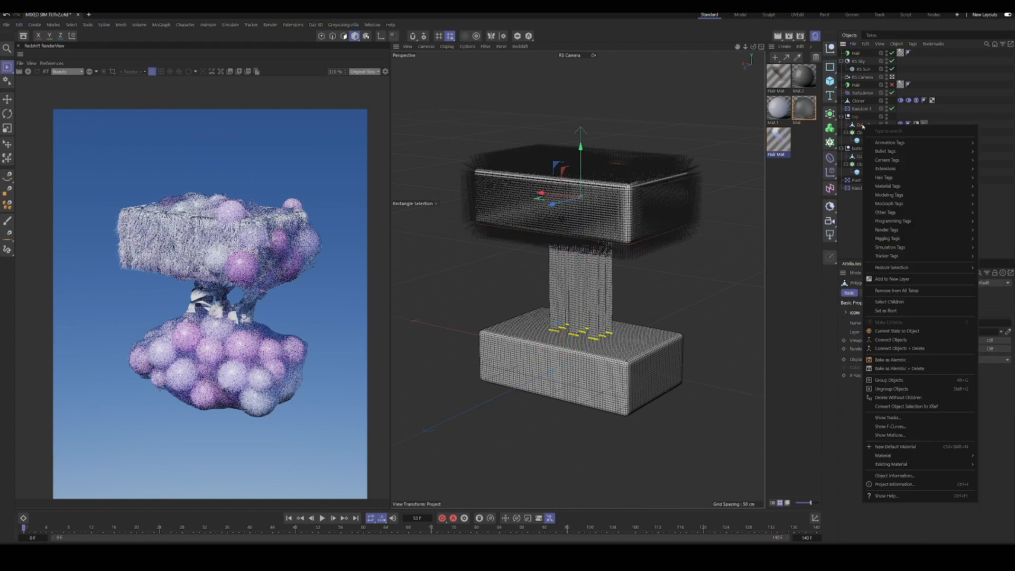
{"action": "mouse_move", "coordinate": [899, 178]}
{"action": "left_click", "coordinate": [843, 182]}
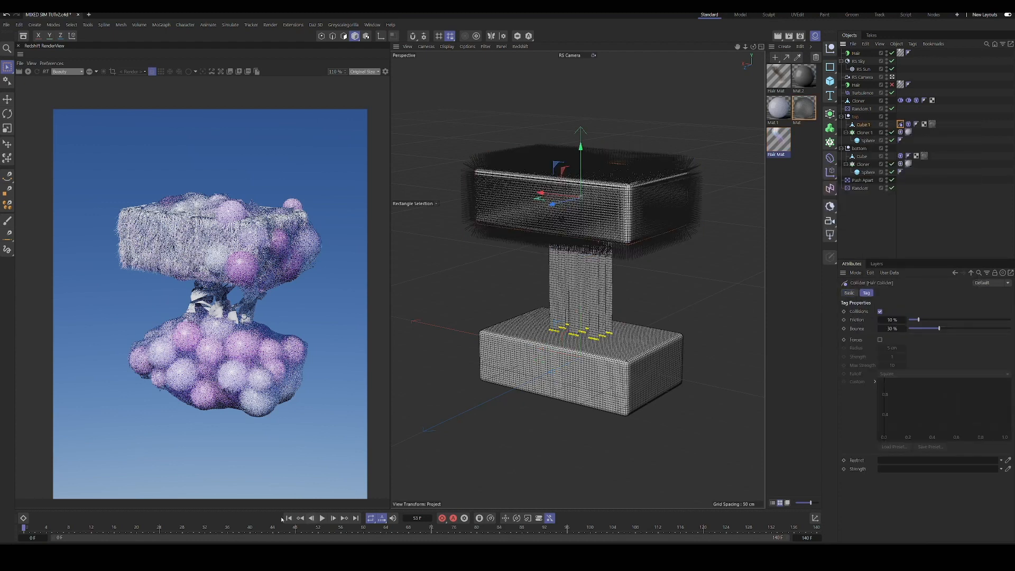
Step: Play the simulation to frame 55 and examine the top cube's colliding hair in a render
{"action": "left_click", "coordinate": [322, 518]}
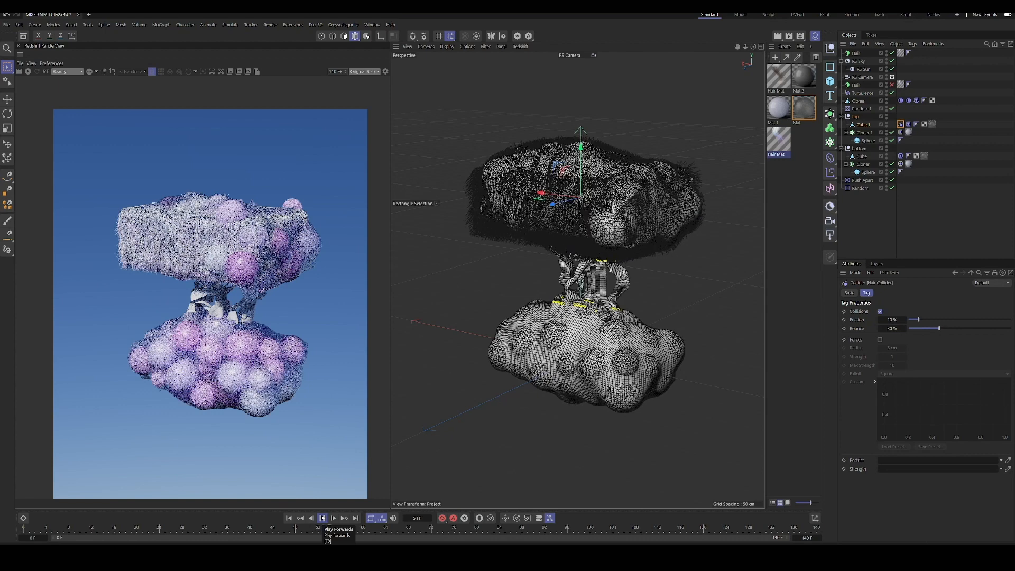
{"action": "left_click", "coordinate": [323, 518]}
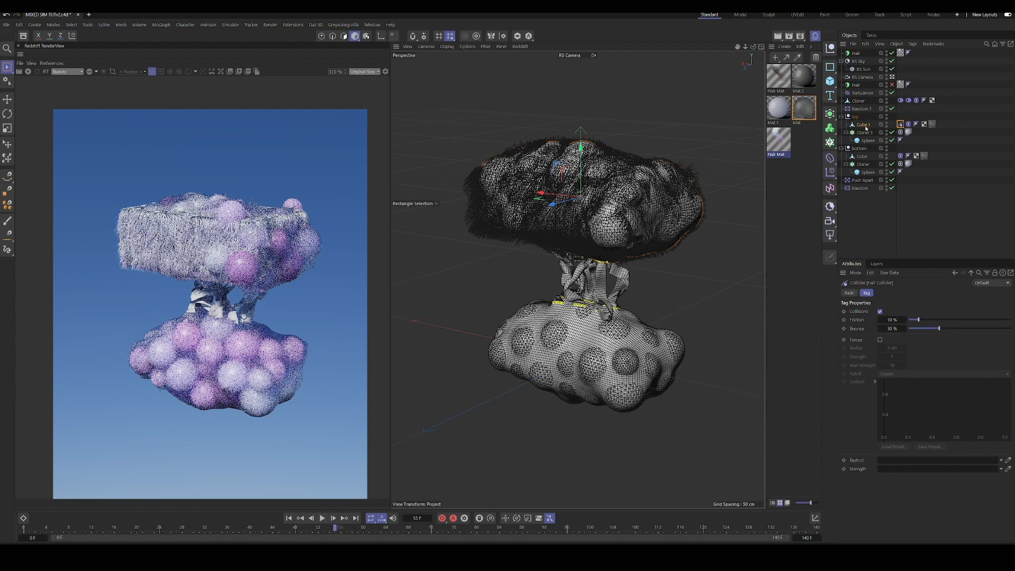
{"action": "left_click", "coordinate": [871, 207]}
{"action": "left_click", "coordinate": [28, 72]}
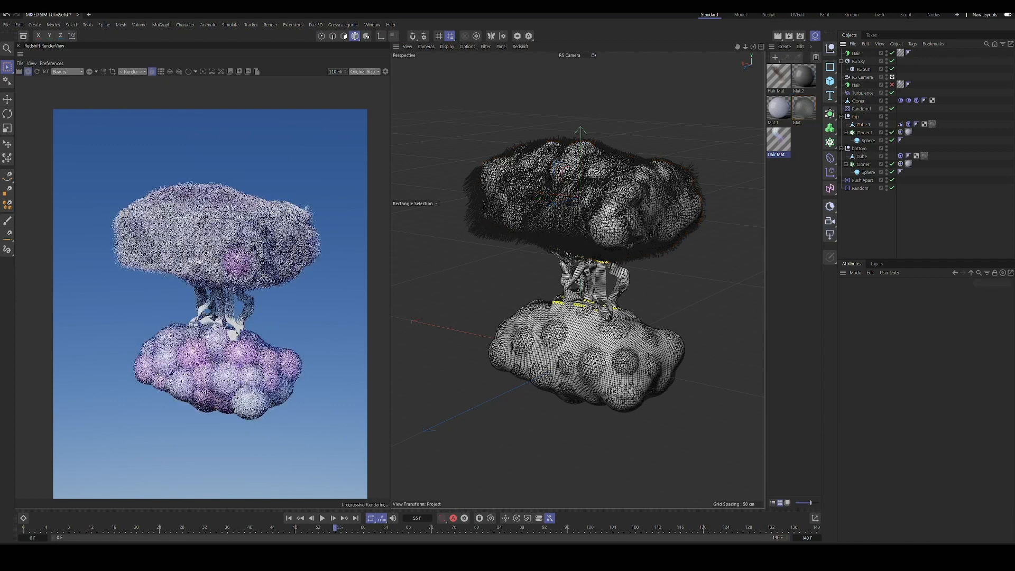
{"action": "scroll", "coordinate": [235, 279], "scroll_direction": "up", "scroll_amount": 4}
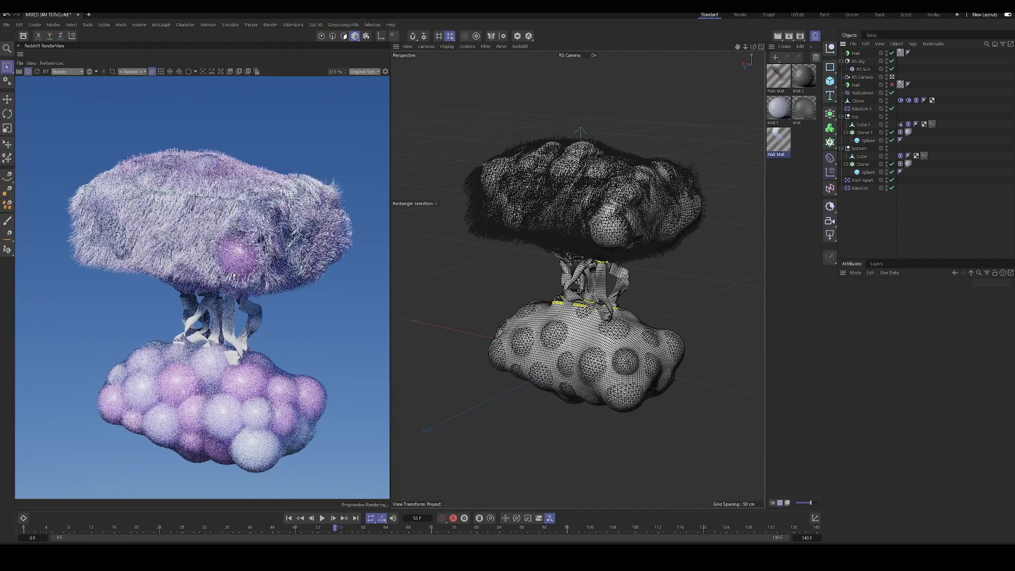
{"action": "scroll", "coordinate": [234, 275], "scroll_direction": "down", "scroll_amount": 4}
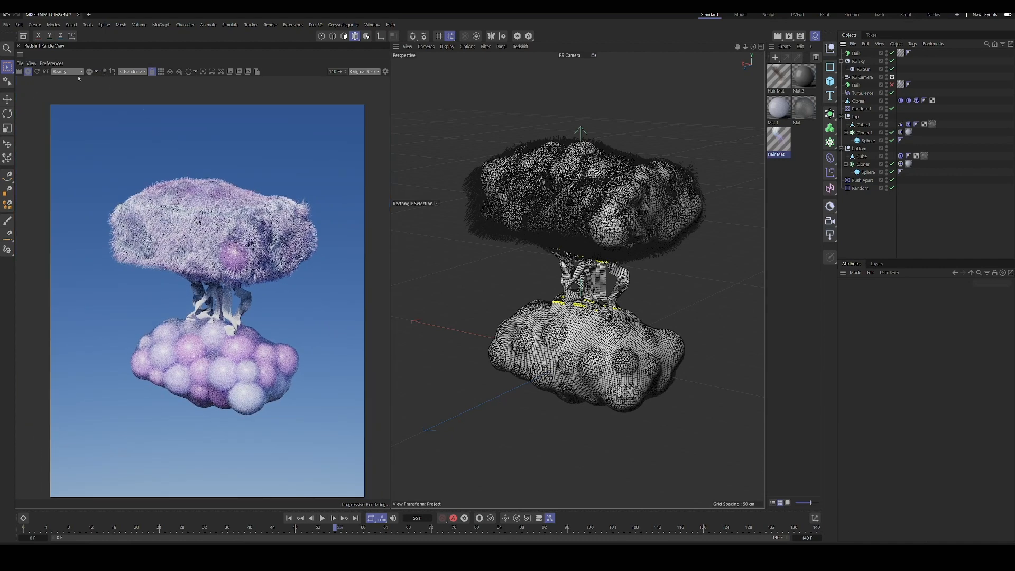
{"action": "left_click", "coordinate": [28, 71]}
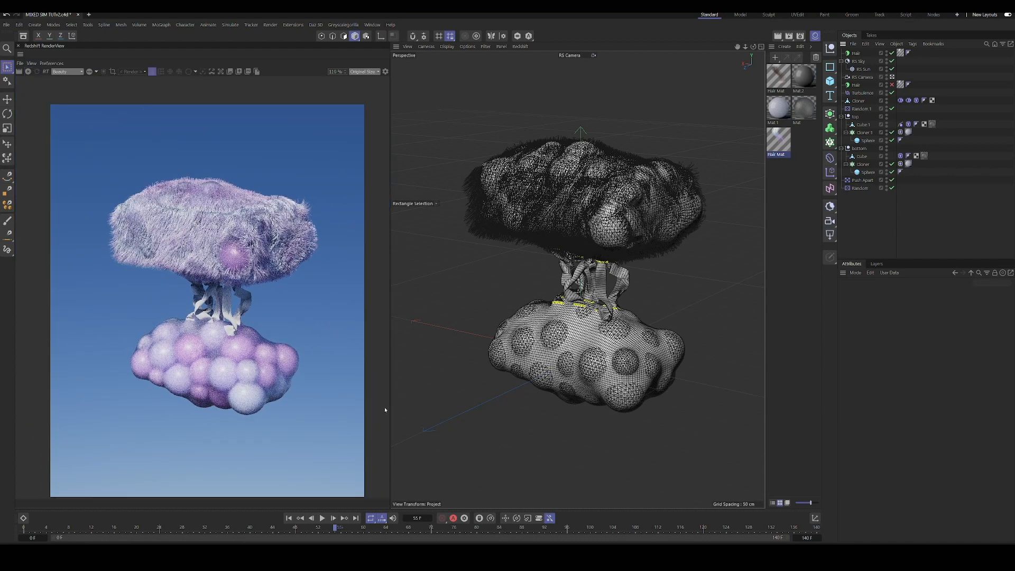
Step: Play the simulation on to frame 81 and render the torn, hairy top cube for a close look
{"action": "left_click", "coordinate": [322, 518]}
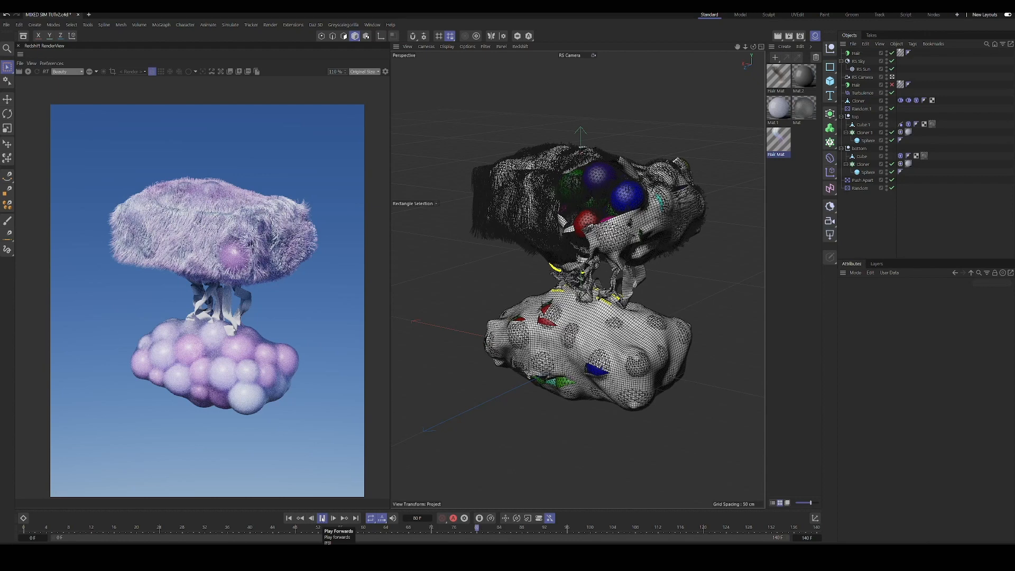
{"action": "left_click", "coordinate": [322, 518]}
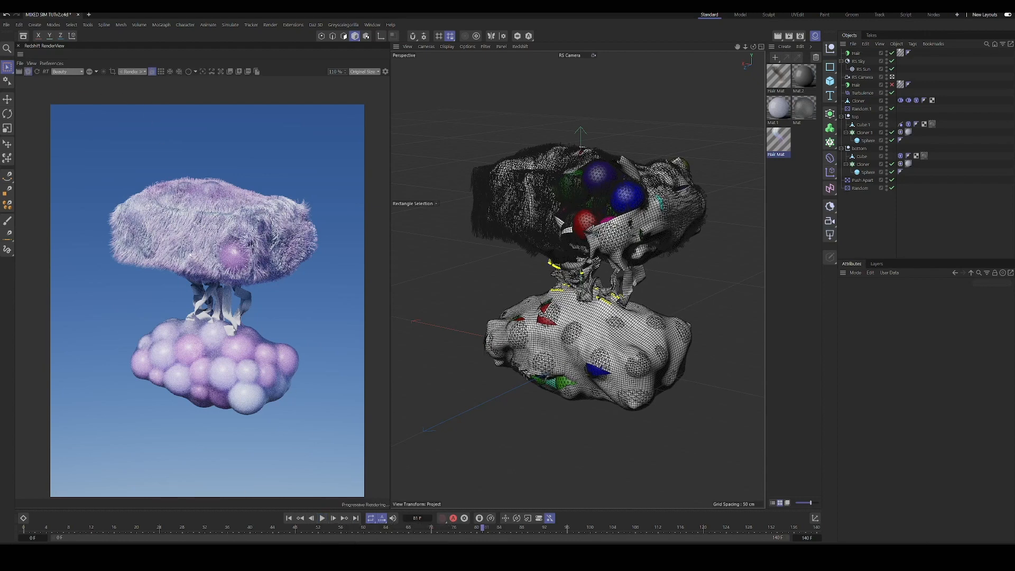
{"action": "scroll", "coordinate": [189, 255], "scroll_direction": "up", "scroll_amount": 3}
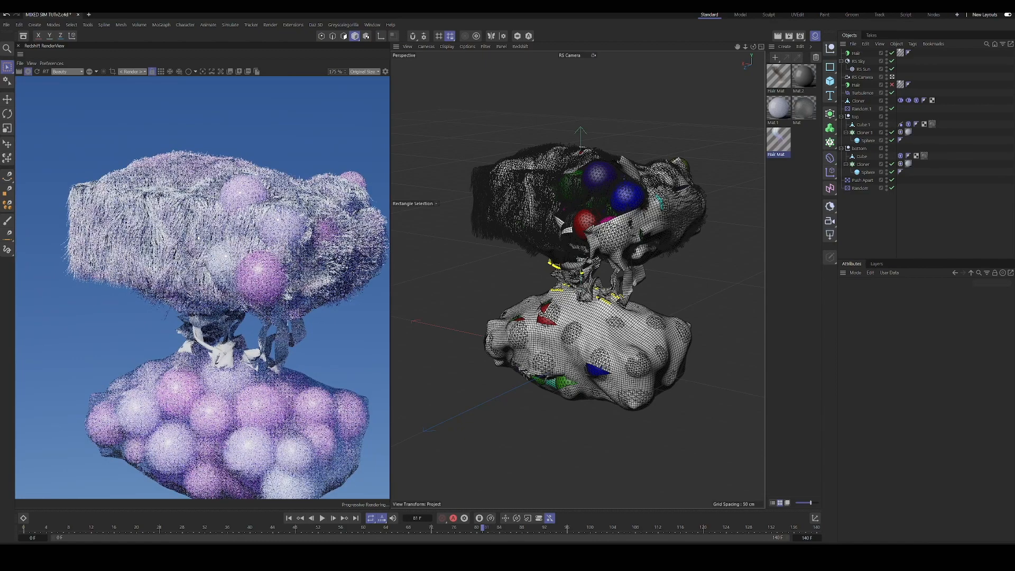
{"action": "scroll", "coordinate": [213, 247], "scroll_direction": "down", "scroll_amount": 3}
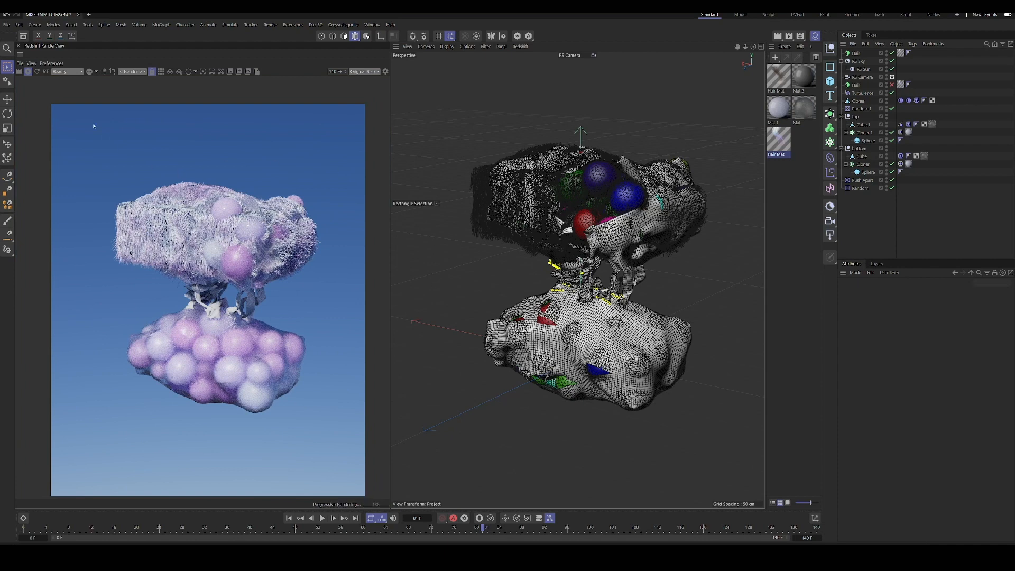
{"action": "left_click", "coordinate": [28, 71]}
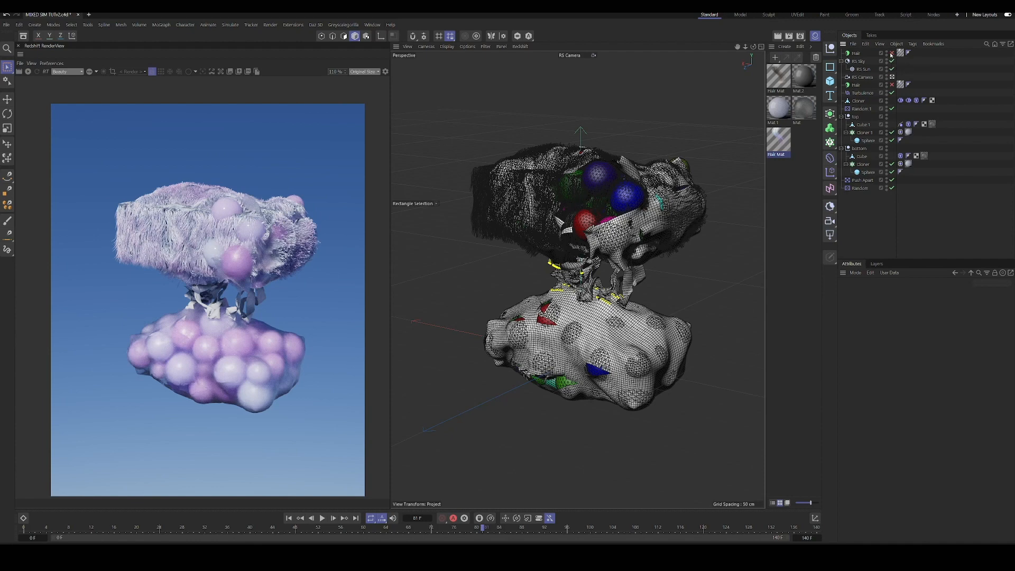
Step: Disable the top cube's Hair object and render frame 81 without hair
{"action": "left_click", "coordinate": [891, 53]}
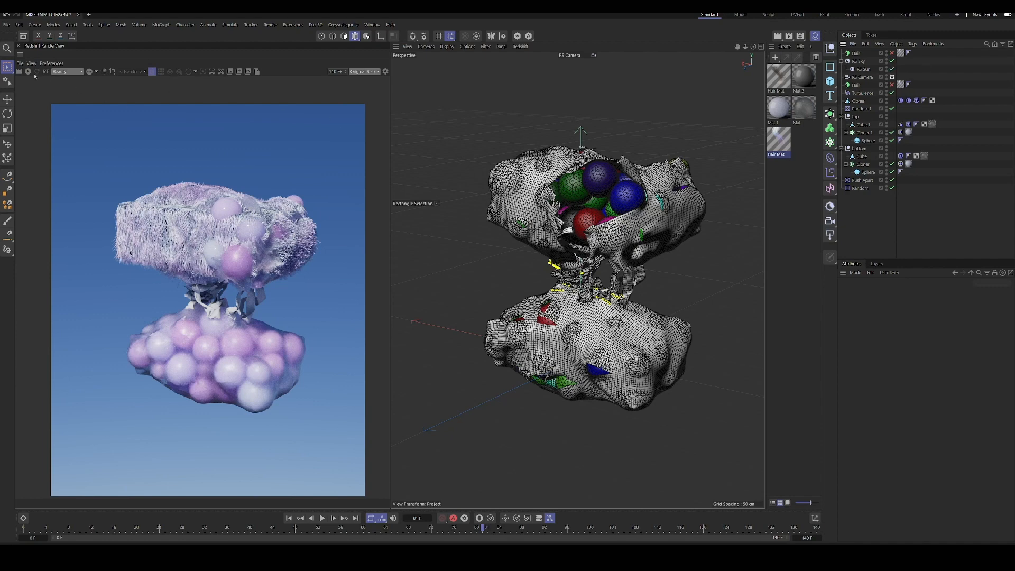
{"action": "left_click", "coordinate": [29, 72]}
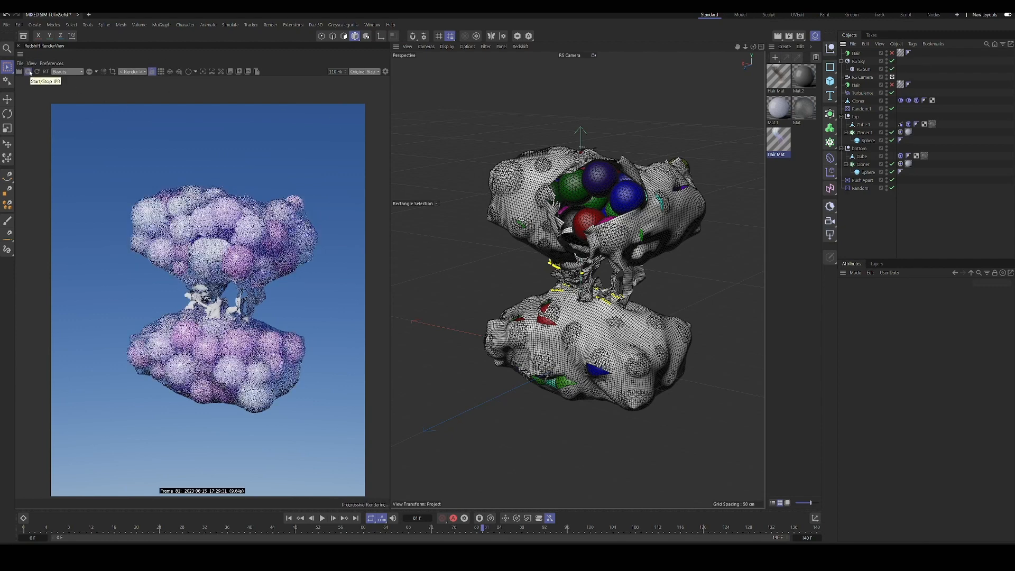